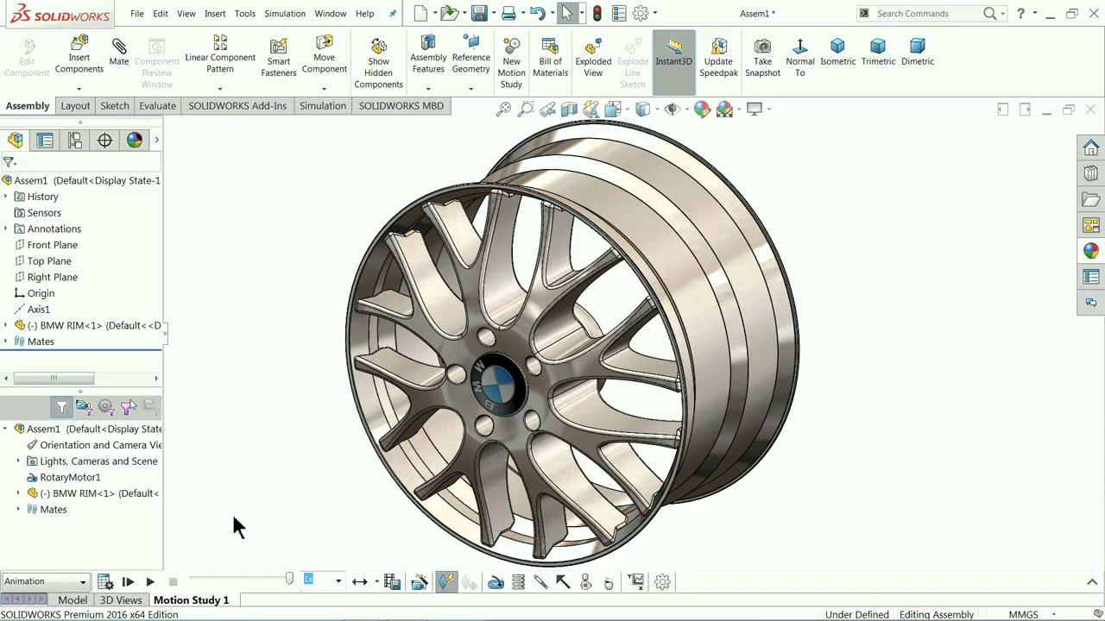
Play the motion study animation of the BMW rim assembly
click(150, 583)
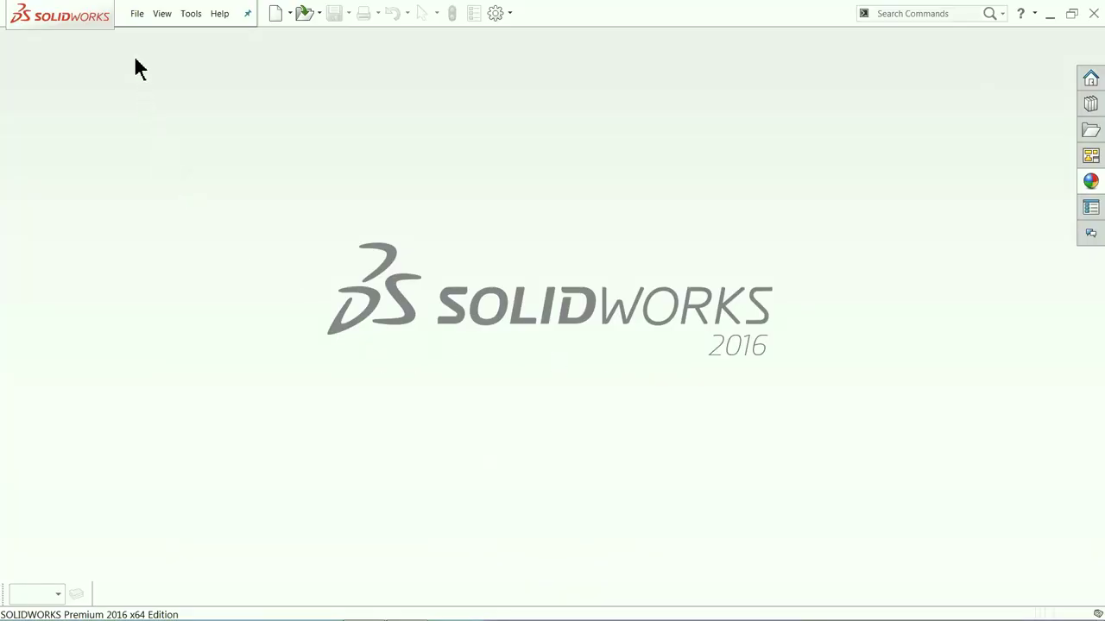
Create a new part document and set its background scene to Plain White
click(137, 14)
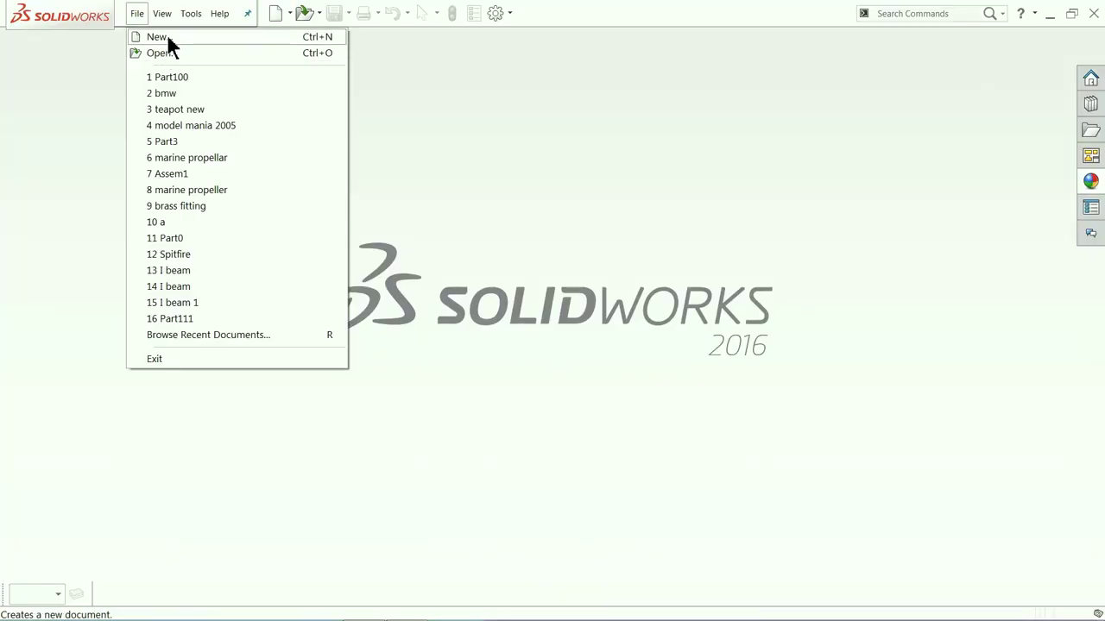
click(166, 36)
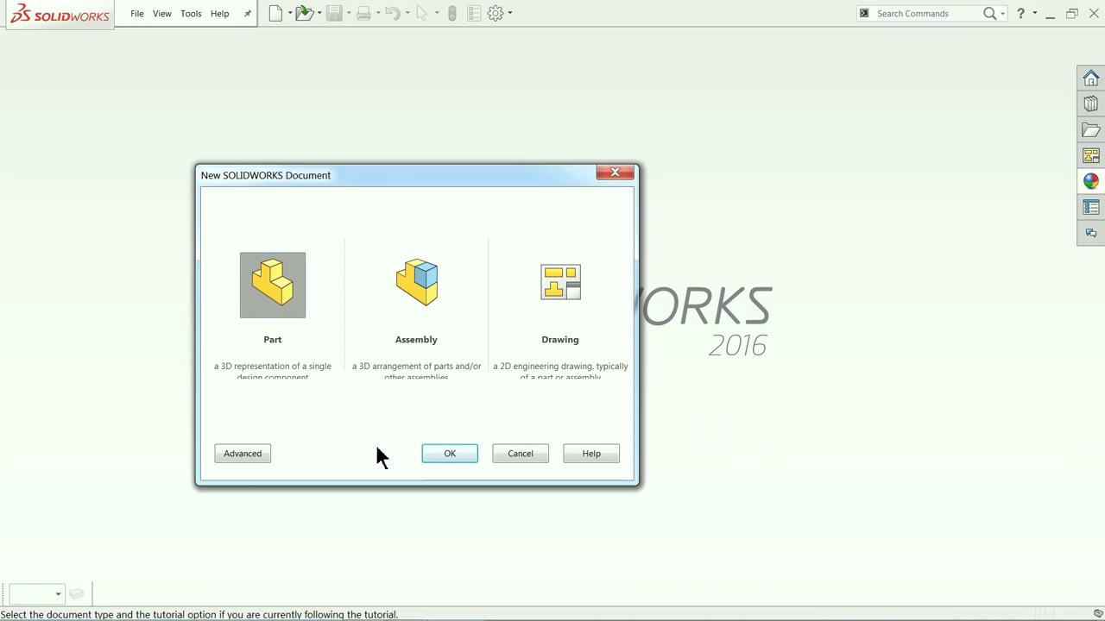
click(445, 460)
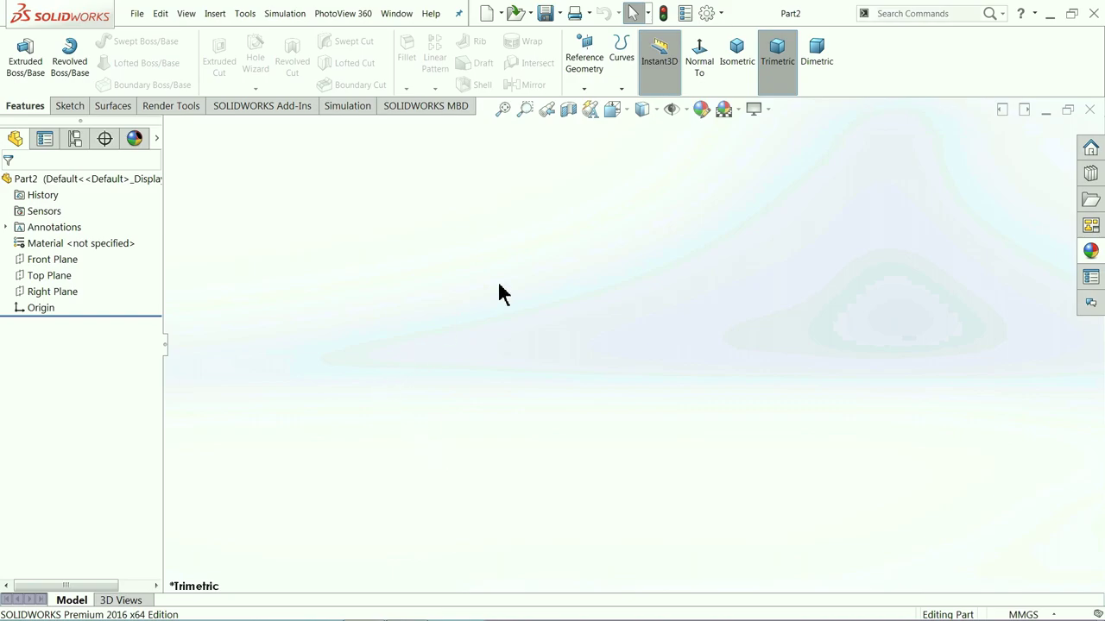
click(738, 110)
click(748, 37)
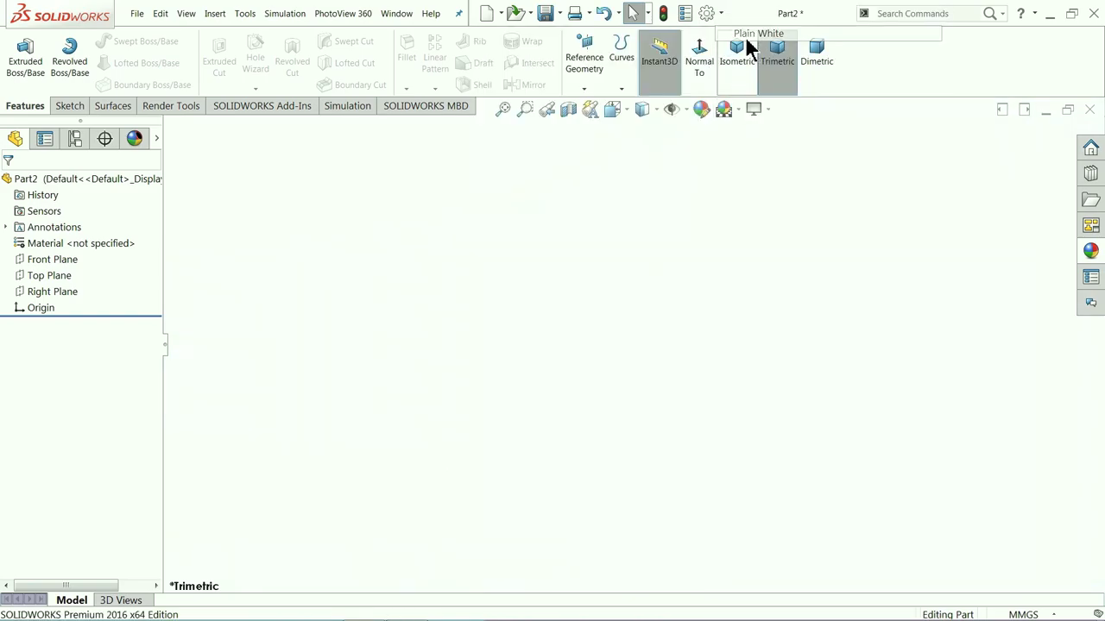
Raise the part's wireframe and high quality HLR/HLV resolution into the red zone near the high end in the image quality settings
click(706, 14)
click(483, 110)
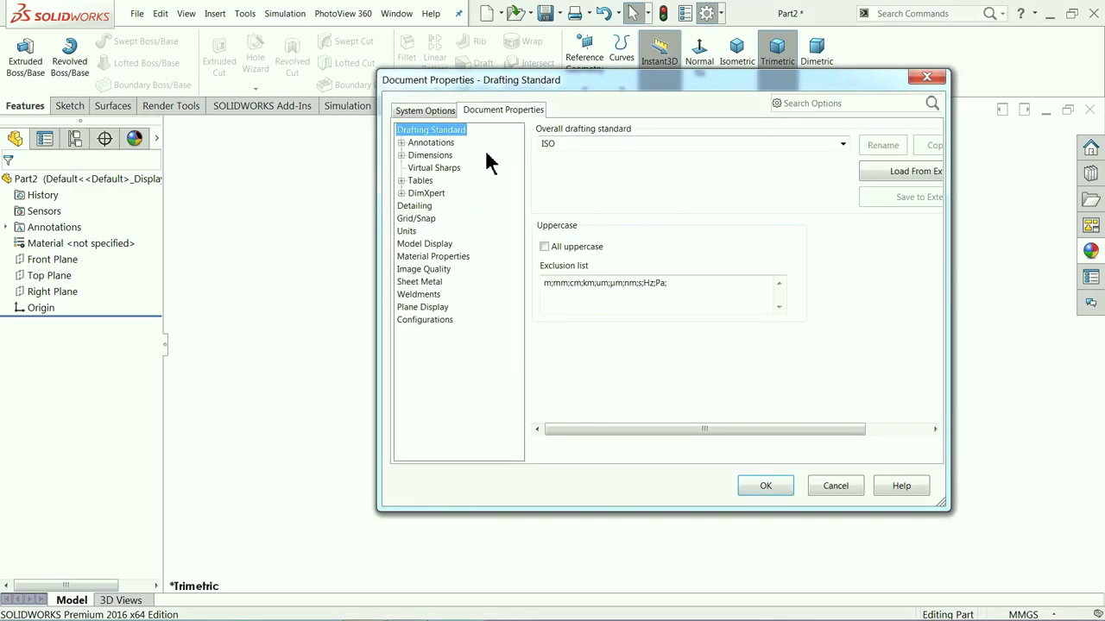
click(431, 271)
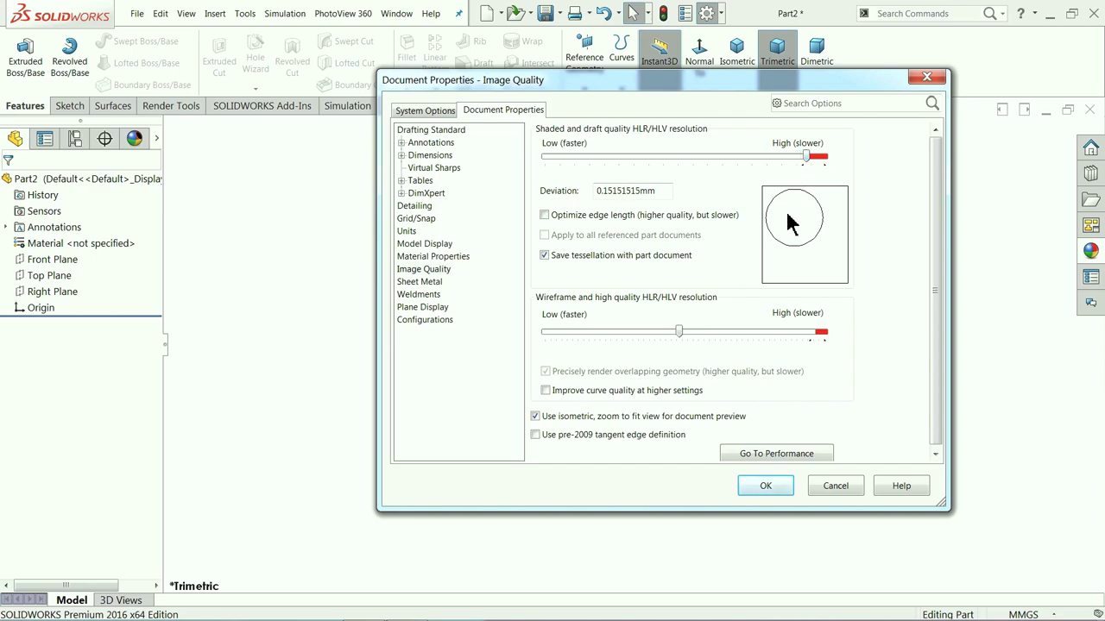
drag(736, 342, 824, 355)
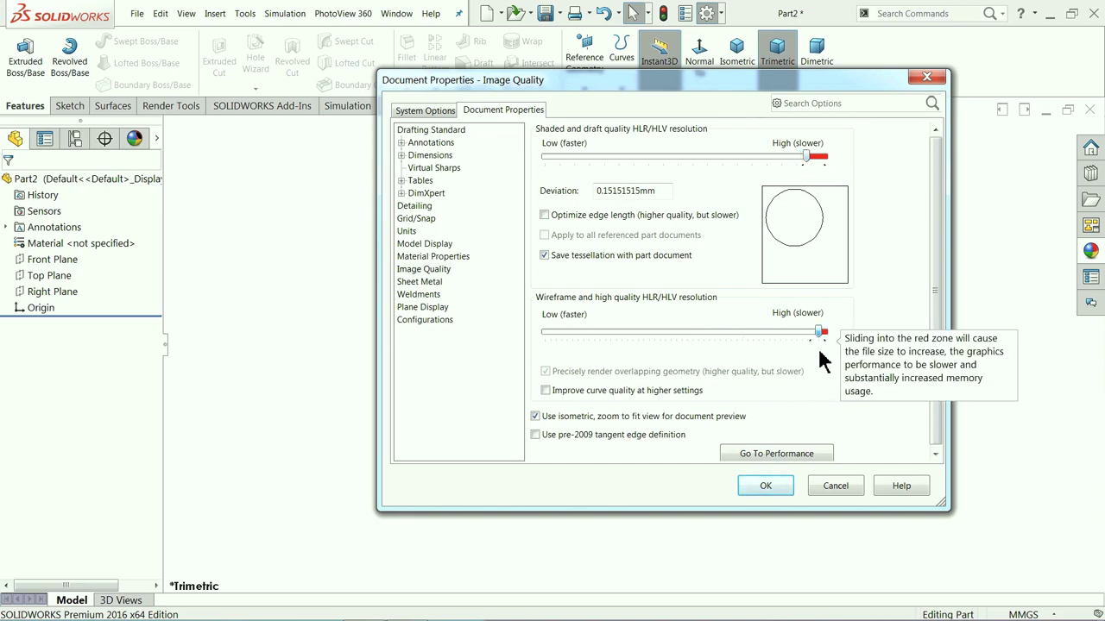
click(769, 491)
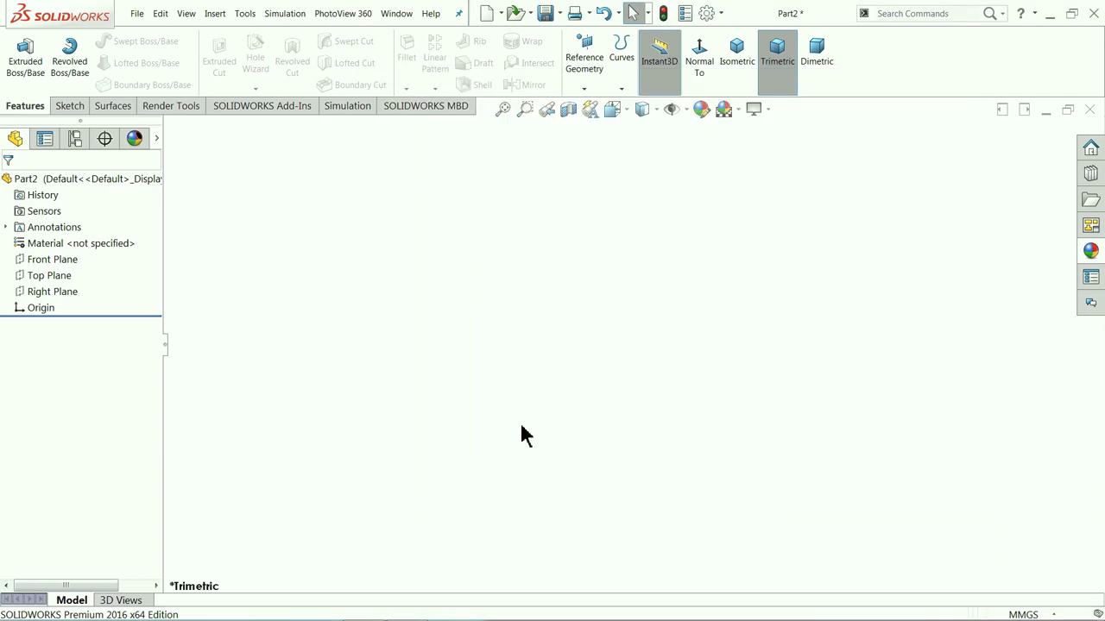
Sketch two centerlines on the Front Plane, one about 81 mm vertically down to the origin and one horizontal from the origin
click(35, 259)
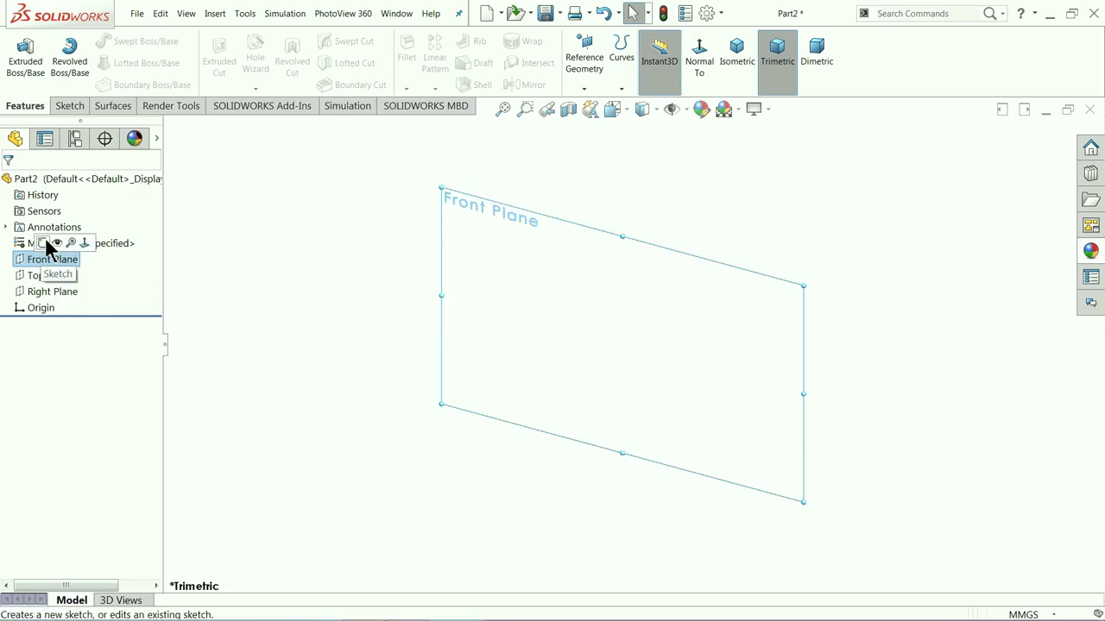
click(43, 243)
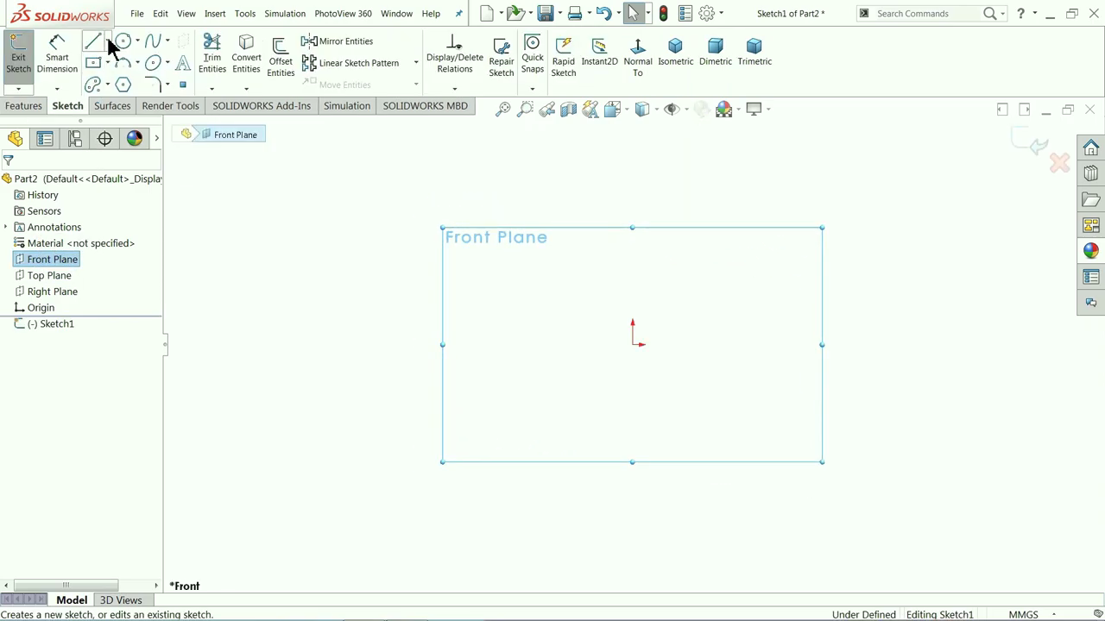
click(108, 40)
click(125, 77)
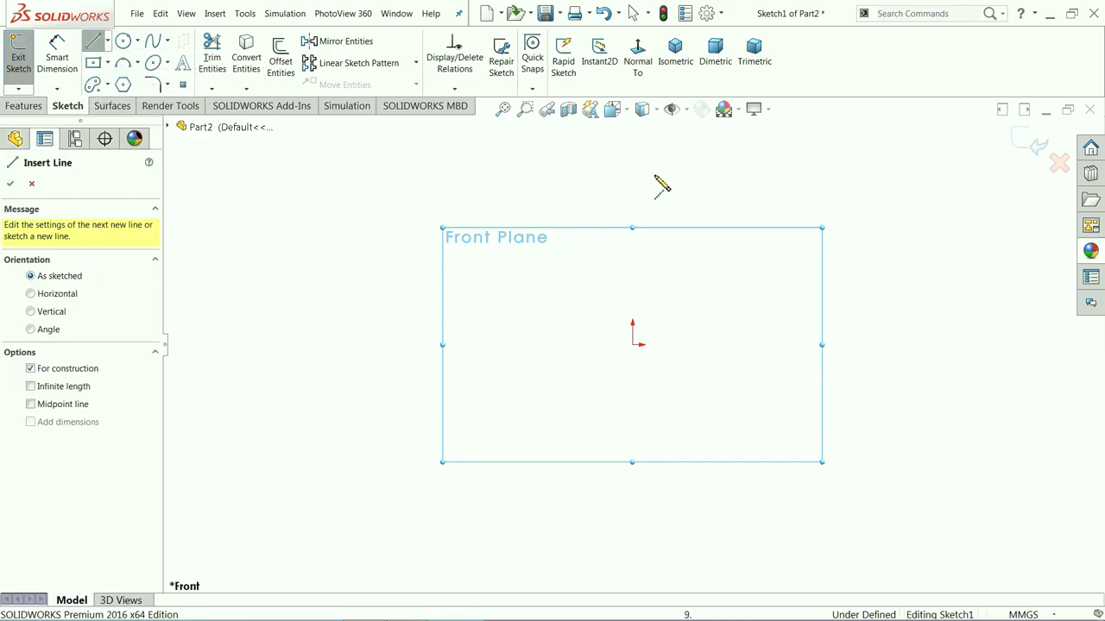
click(632, 172)
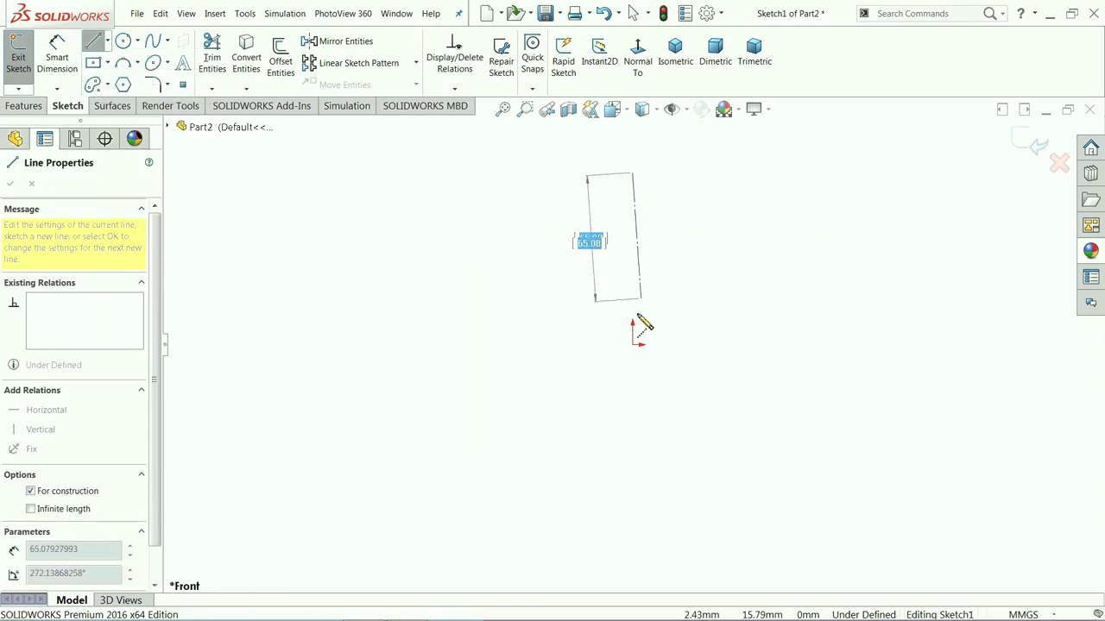
click(634, 345)
click(870, 345)
right_click(899, 307)
click(933, 316)
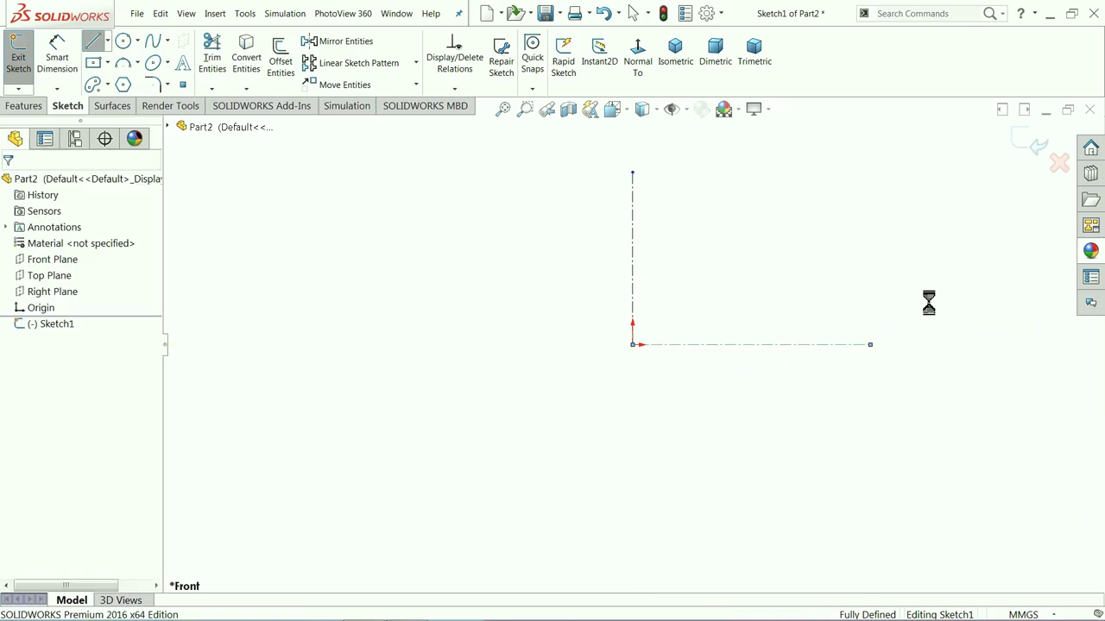
Sketch connected profile lines from the vertical centerline's top endpoint: short vertical, downward slope, horizontal step, second downward slope, long horizontal floor and upward slope
scroll(824, 139, down, 5)
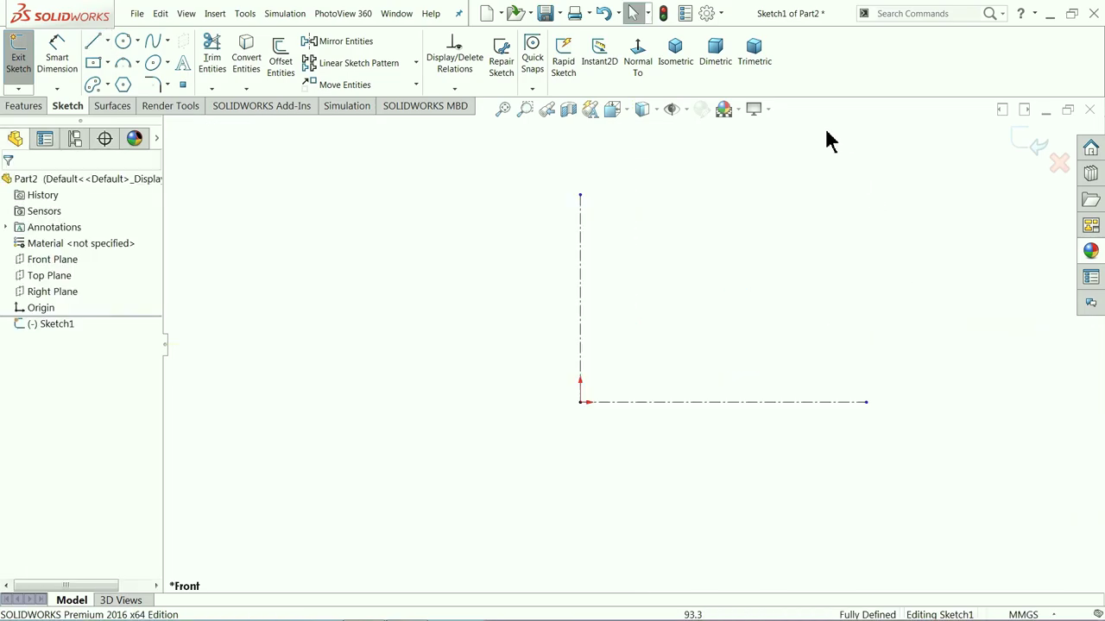
click(92, 43)
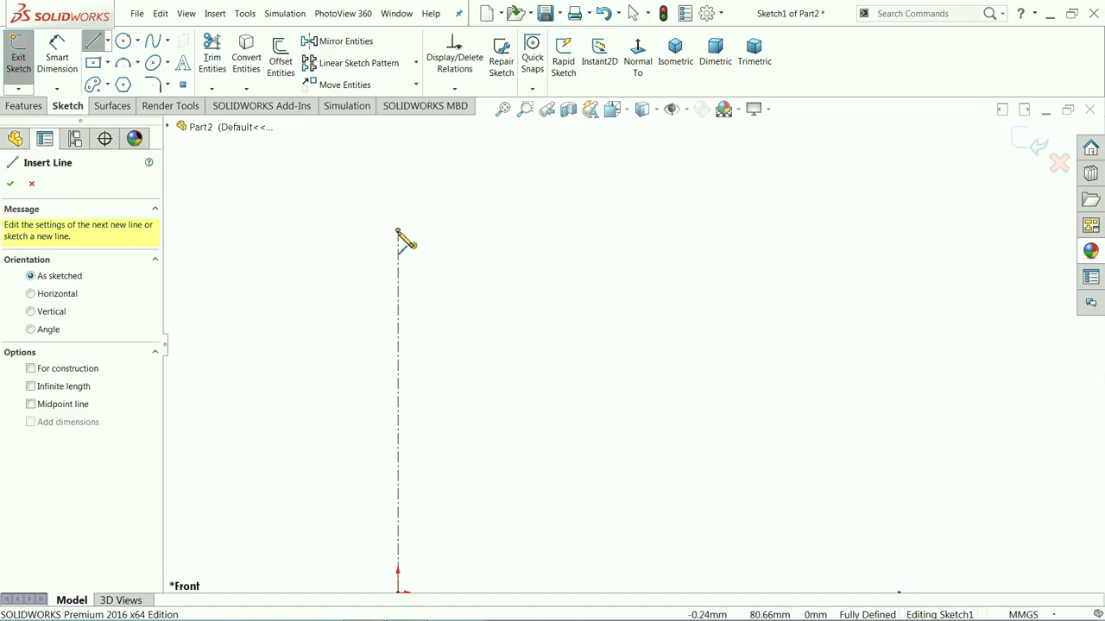
drag(398, 233, 400, 248)
click(399, 250)
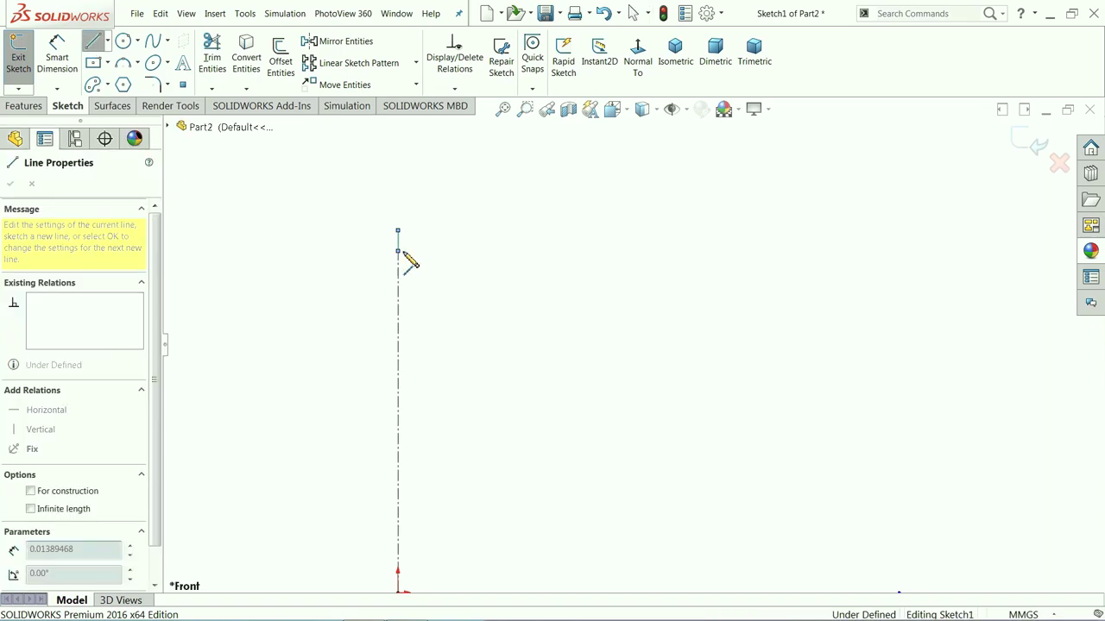
click(463, 305)
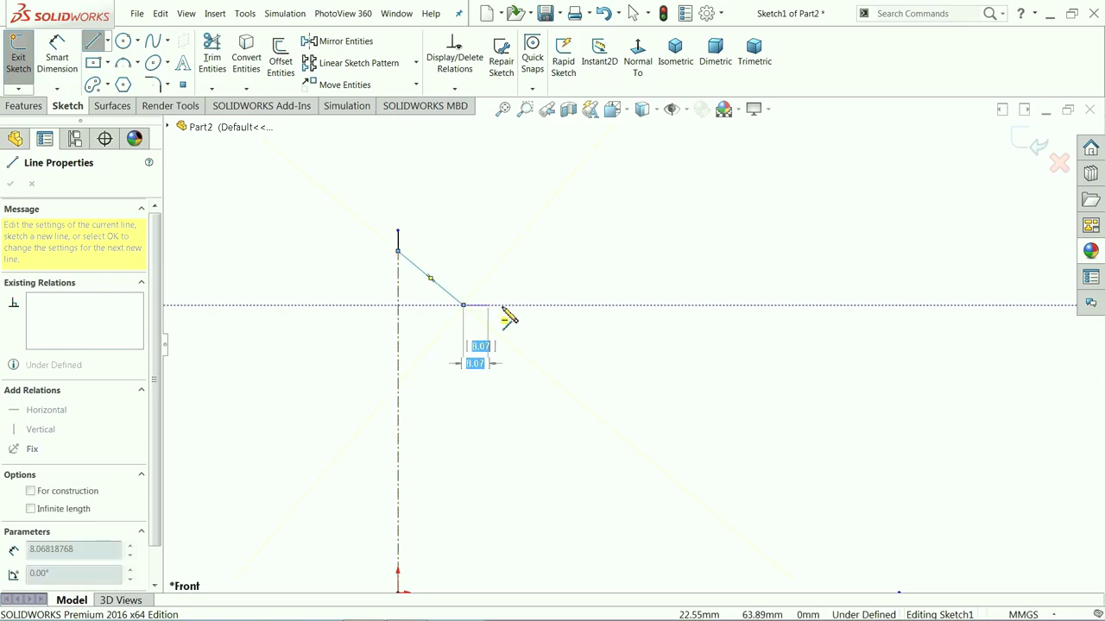
click(572, 305)
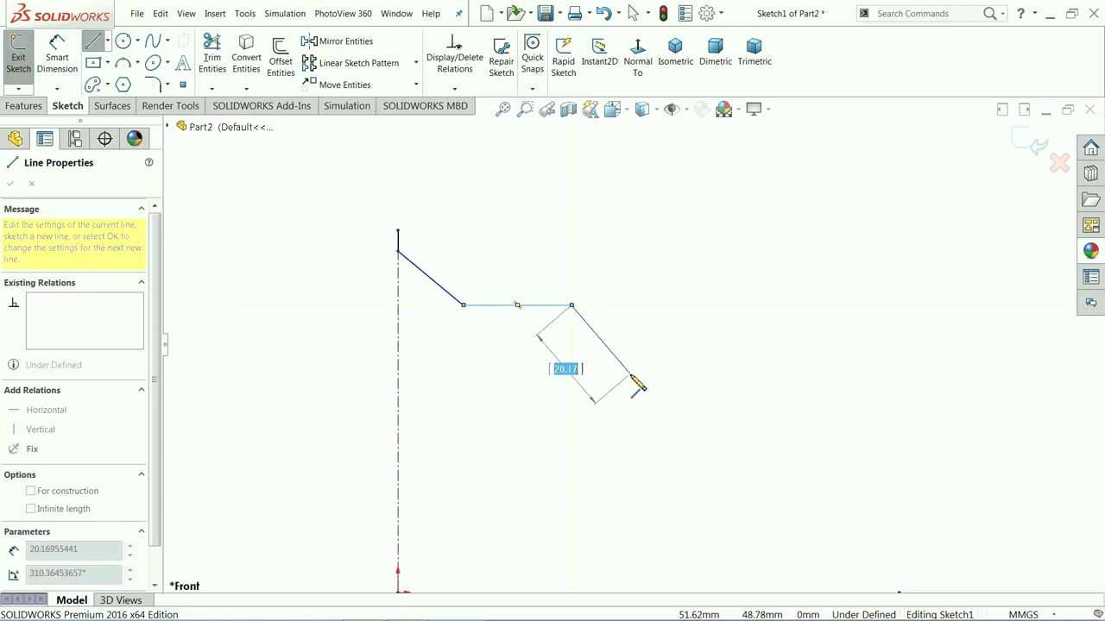
click(634, 369)
click(954, 368)
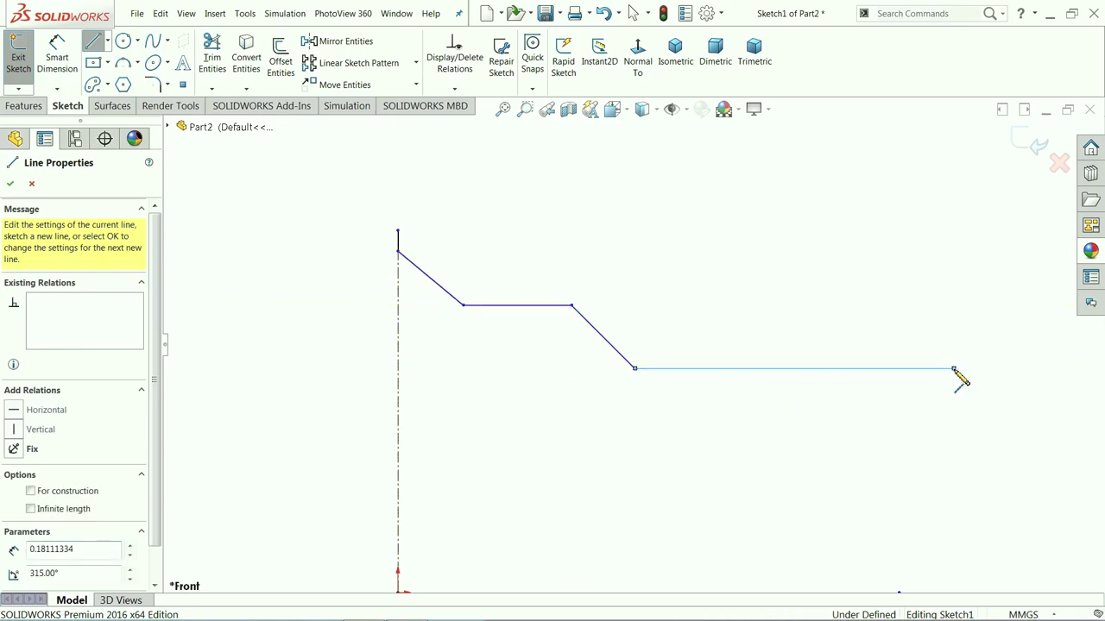
click(1004, 307)
Continue the rim profile with a horizontal step, an upward slope and a short vertical end line, finishing the line chain
key(f)
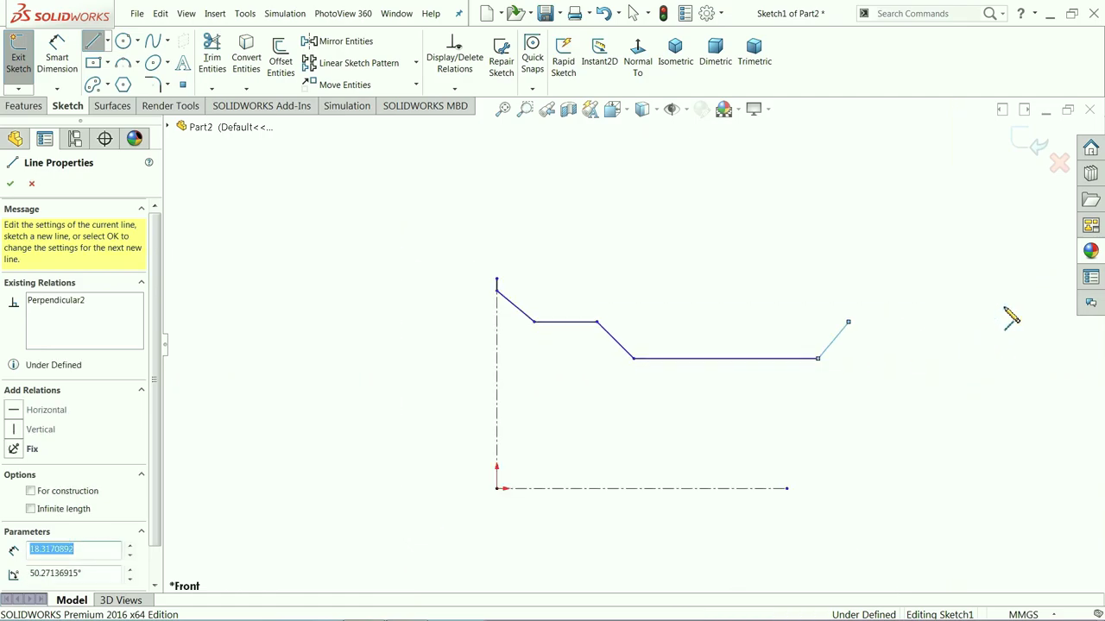
click(946, 321)
click(985, 292)
click(989, 278)
right_click(817, 239)
click(854, 241)
Make the short vertical lines at both ends of the rim profile equal in length
scroll(935, 278, down, 2)
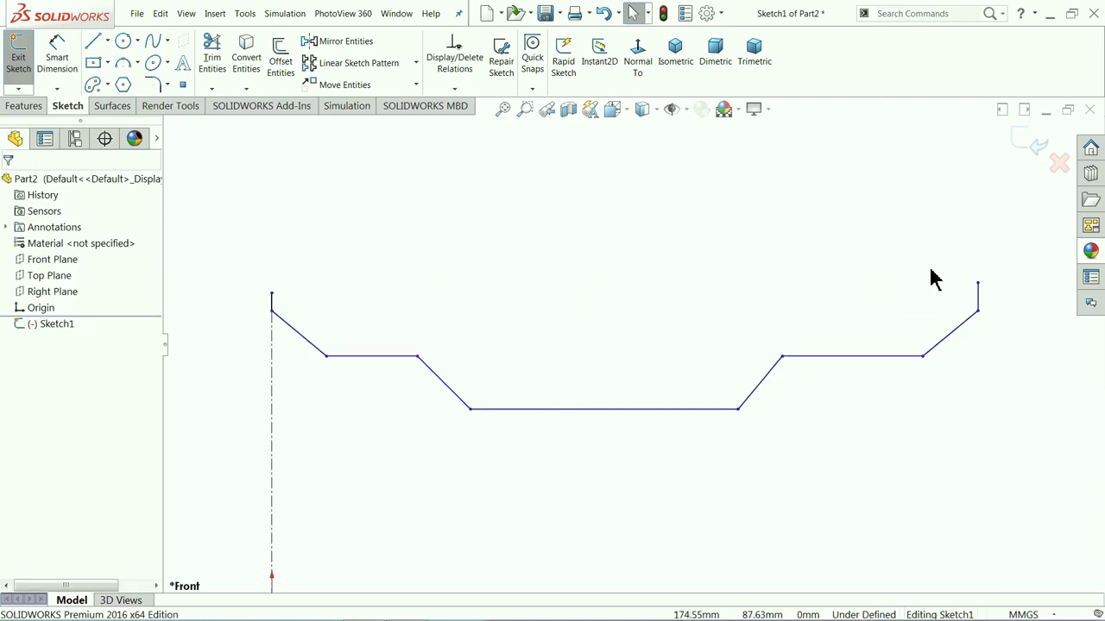
click(979, 304)
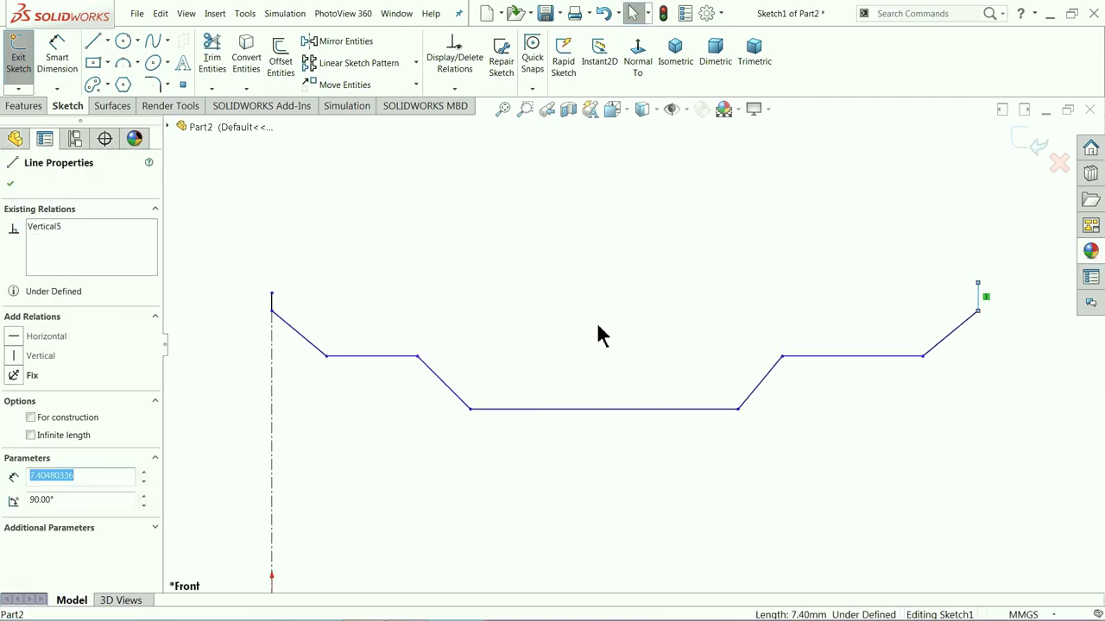
ctrl+click(273, 305)
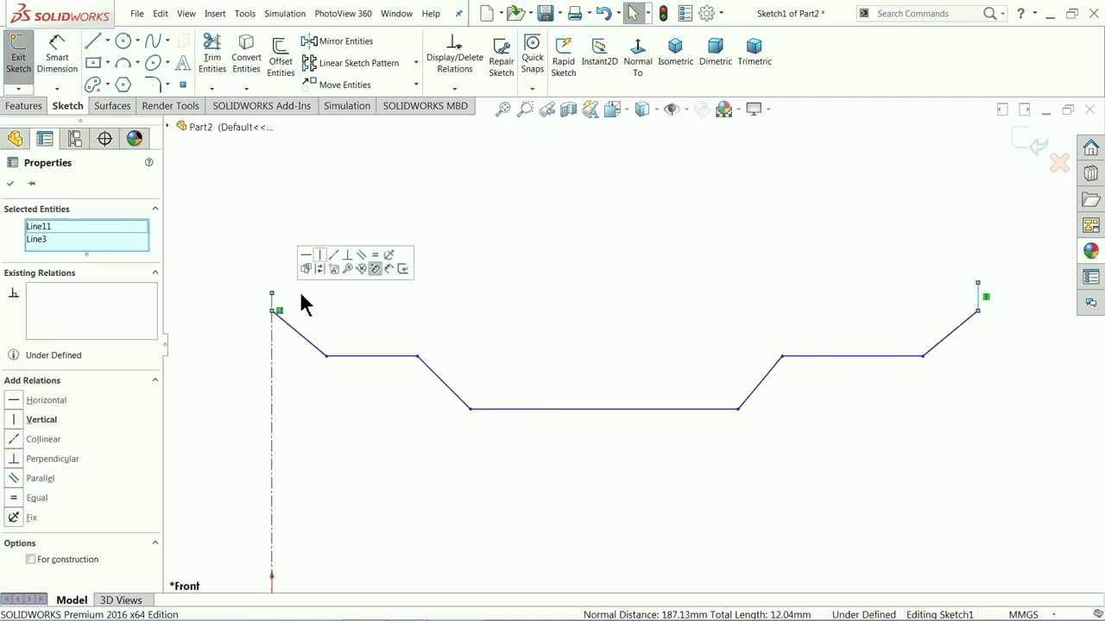
click(377, 262)
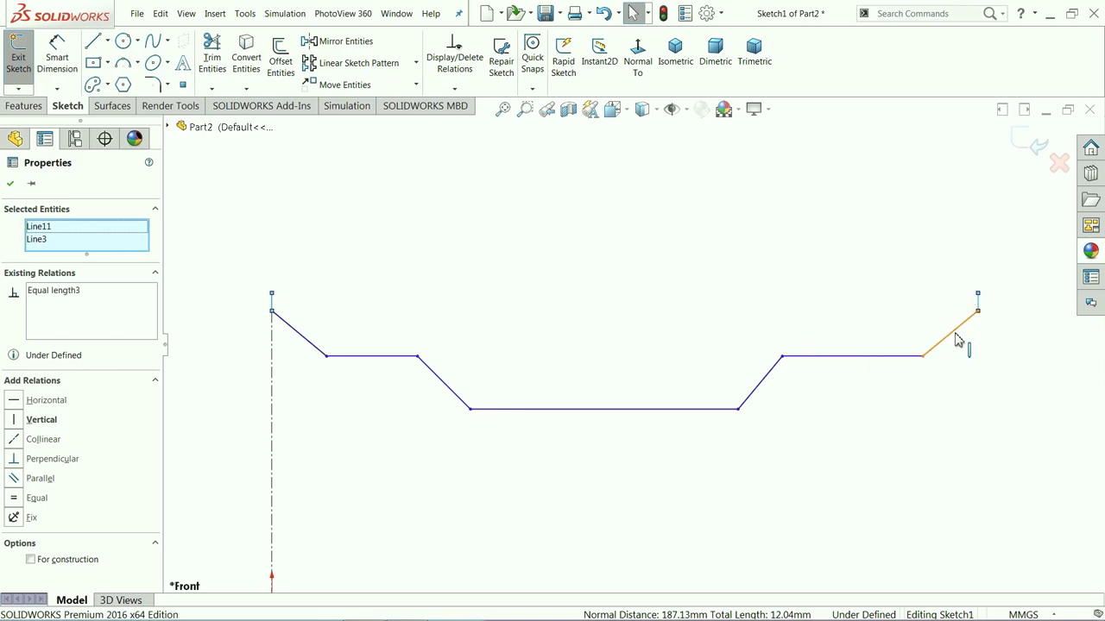
Make the two upward sloping lines on the right half of the profile parallel to each other
click(949, 335)
ctrl+click(760, 388)
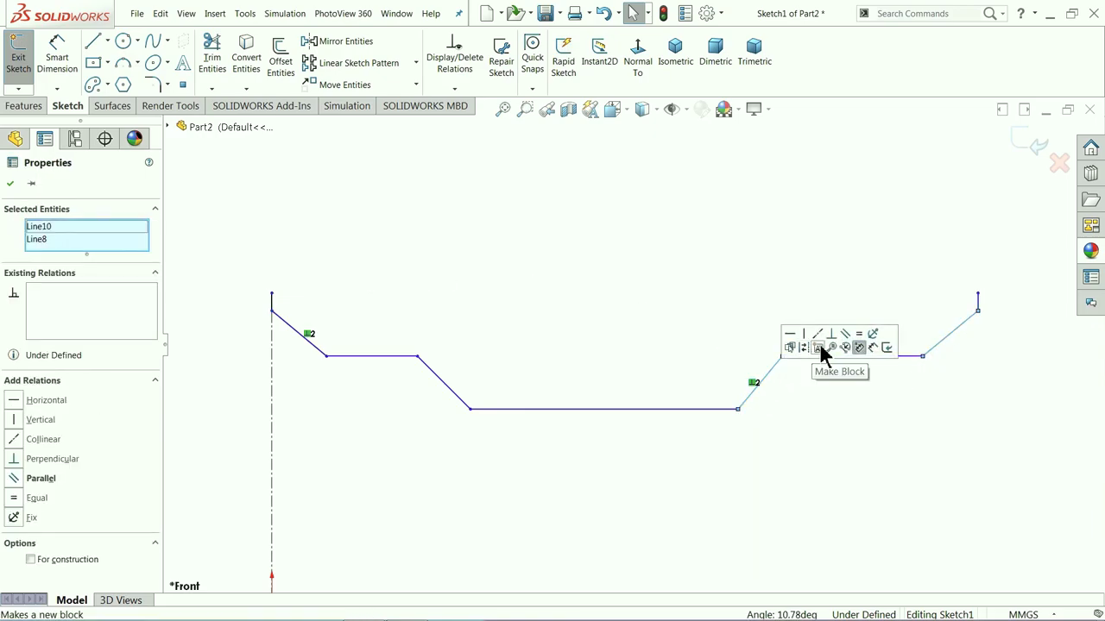
click(850, 343)
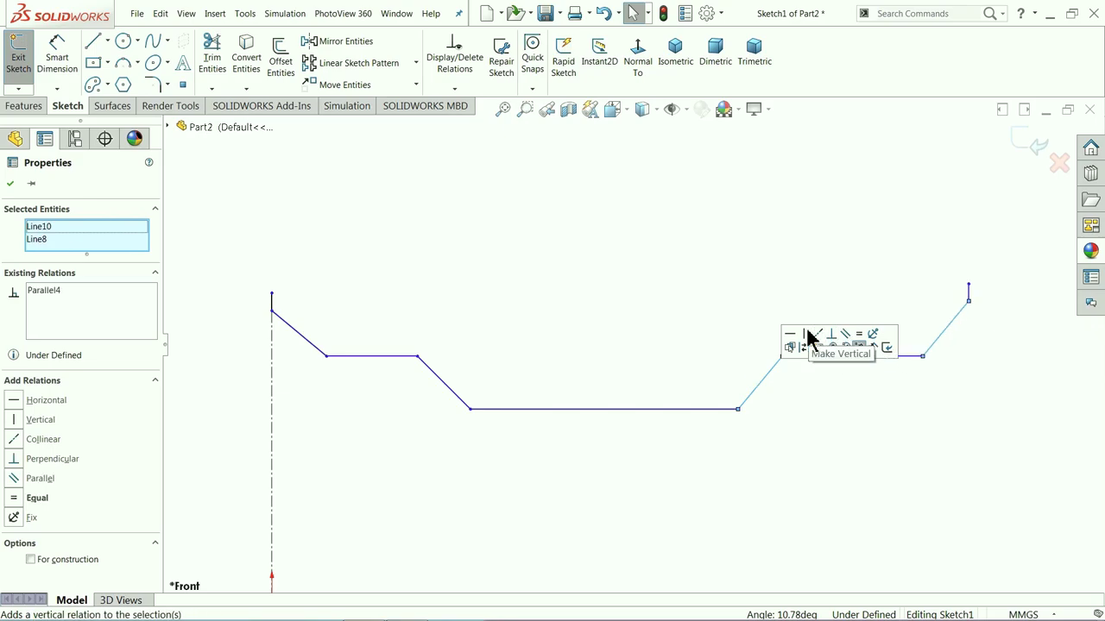
click(756, 348)
click(767, 380)
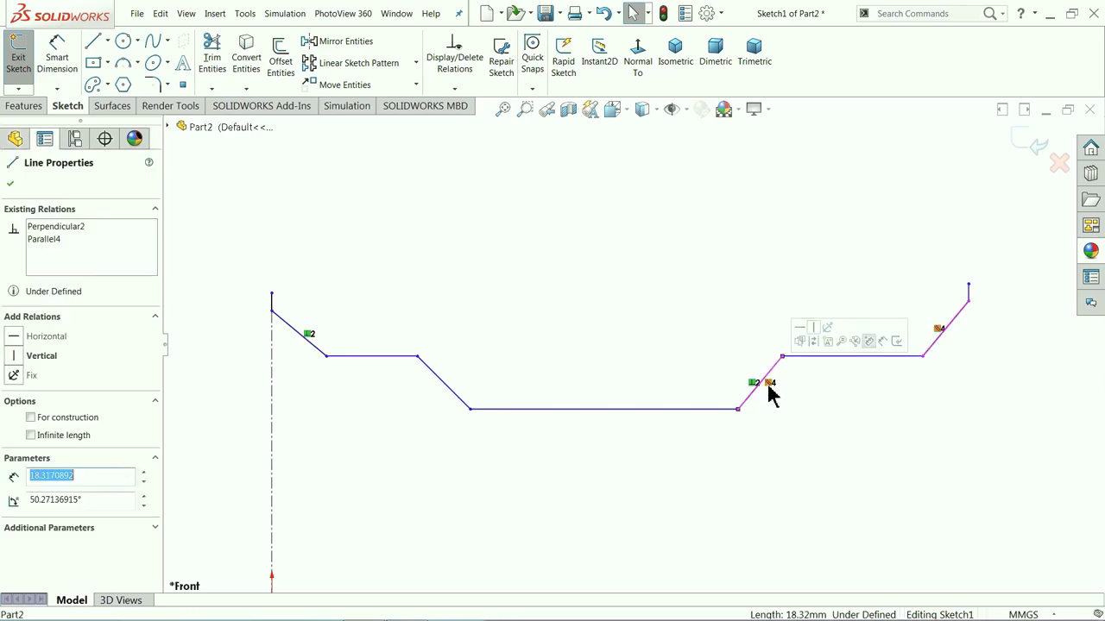
key(Escape)
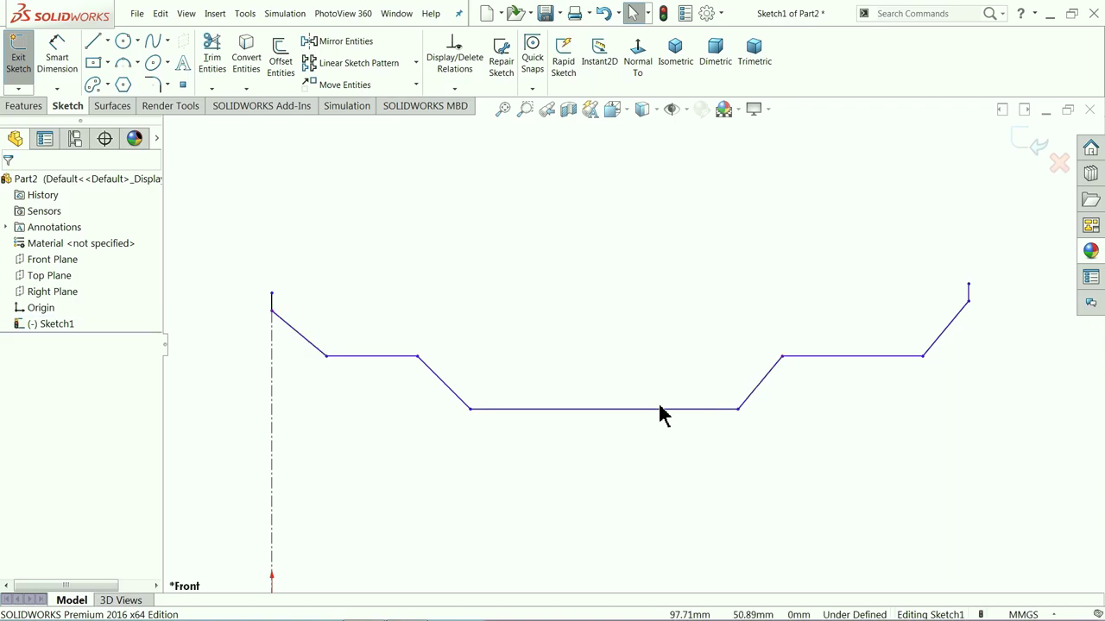
Make the two downward sloping lines on the left half of the profile parallel to each other
click(301, 339)
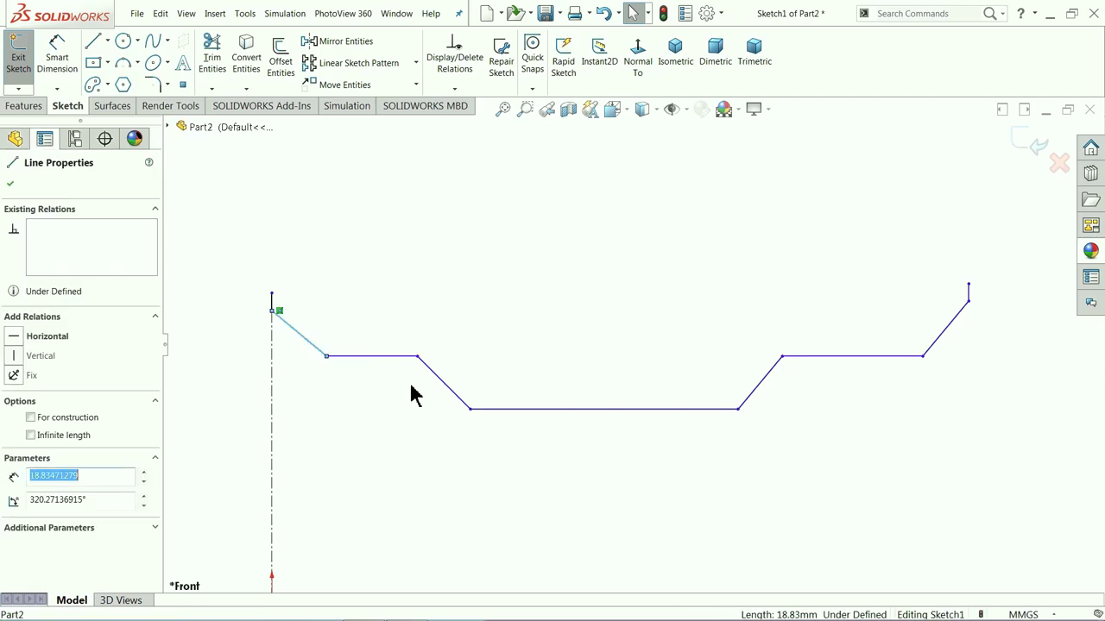
ctrl+click(446, 390)
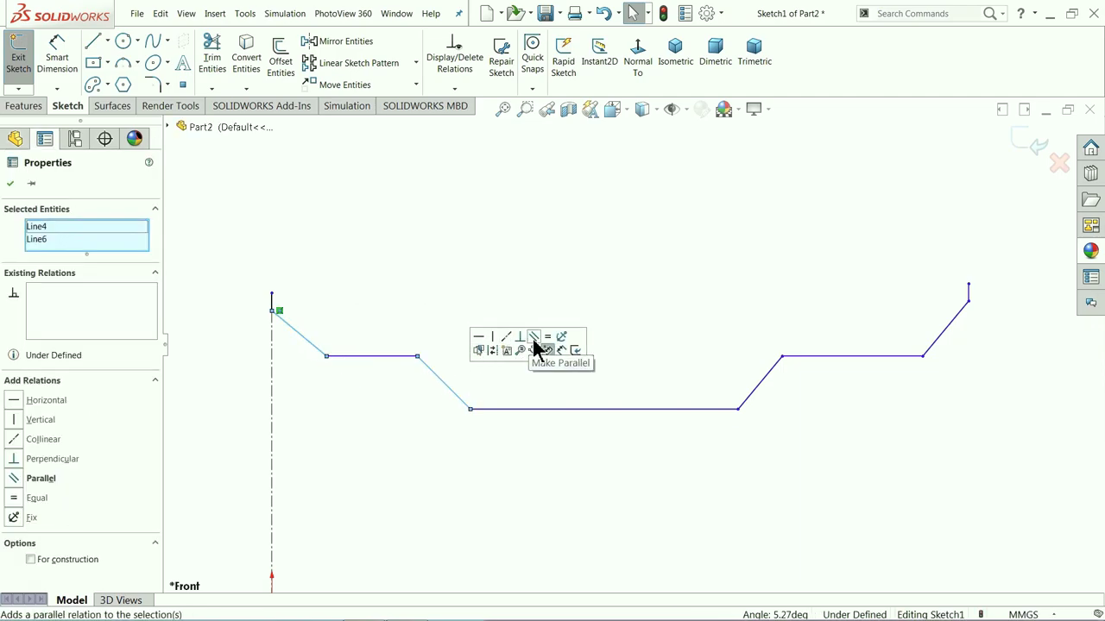
click(535, 343)
click(448, 302)
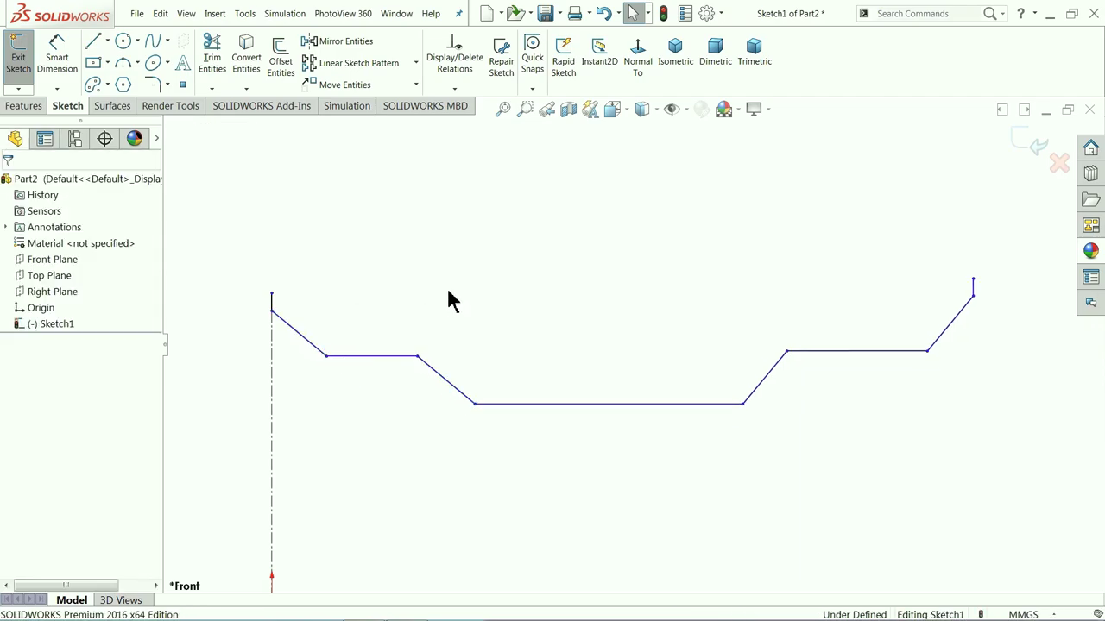
Dimension the horizontal distance between the short vertical lines at both ends of the rim profile as 250 mm
click(48, 60)
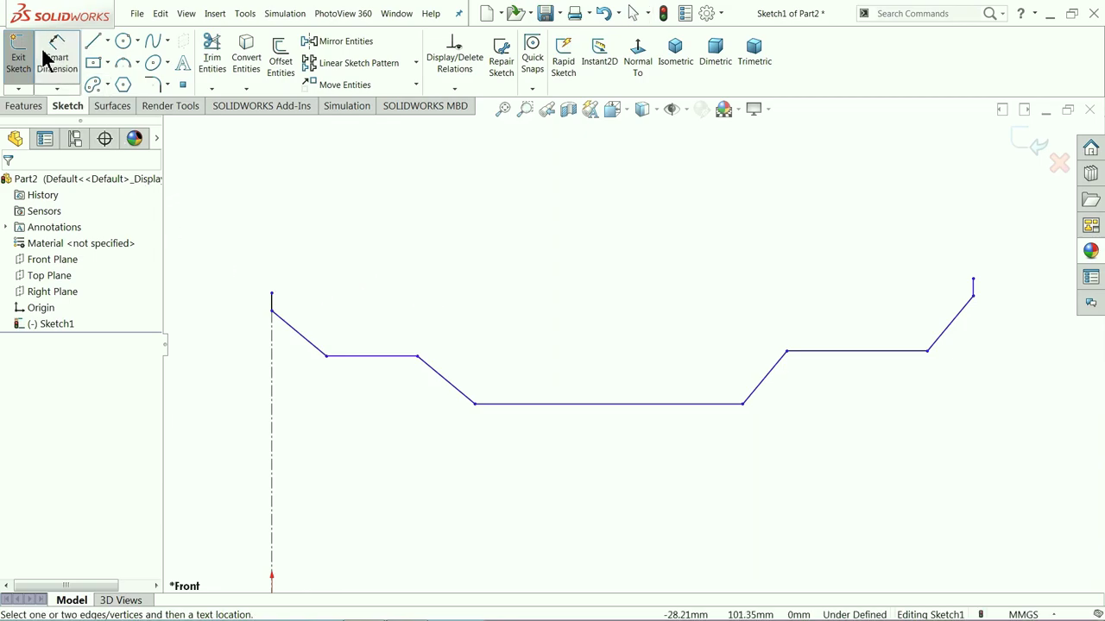
click(275, 302)
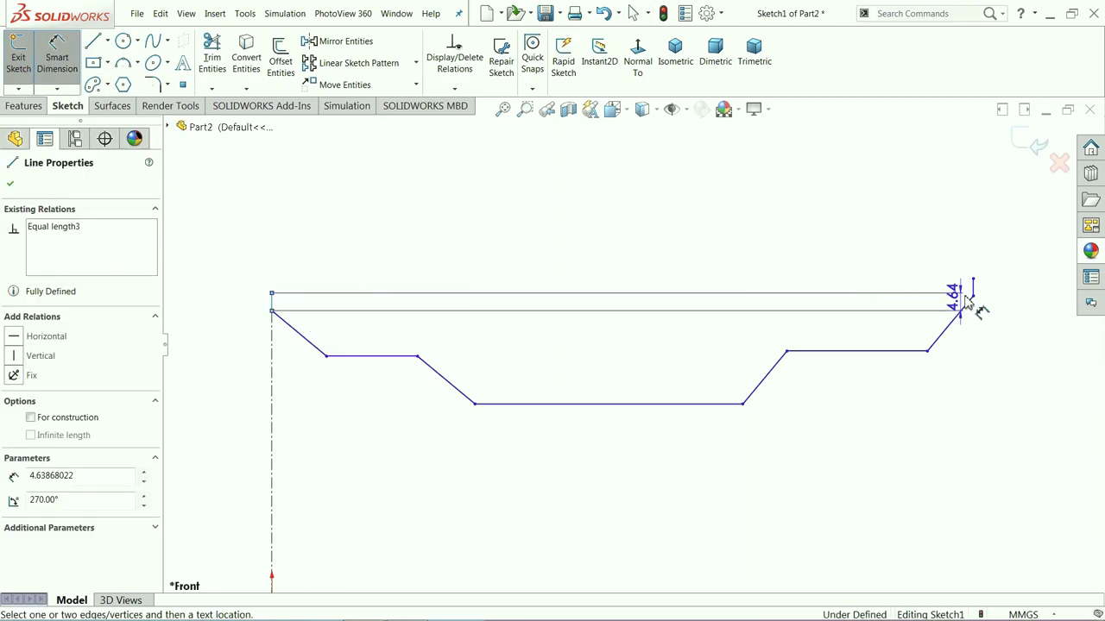
click(972, 292)
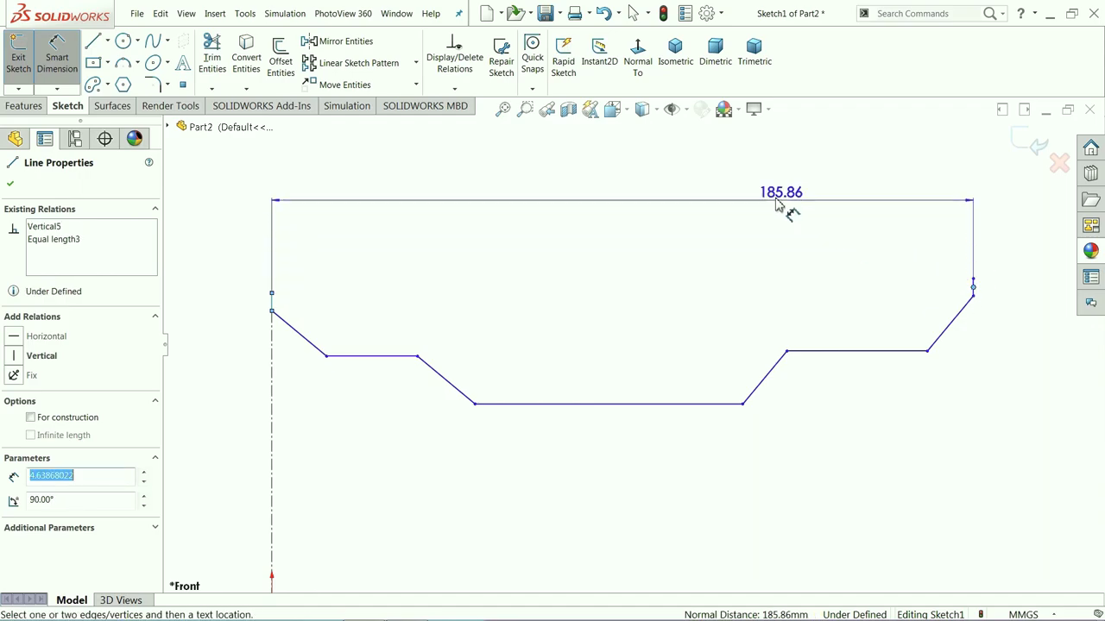
click(647, 175)
text(250)
key(Return)
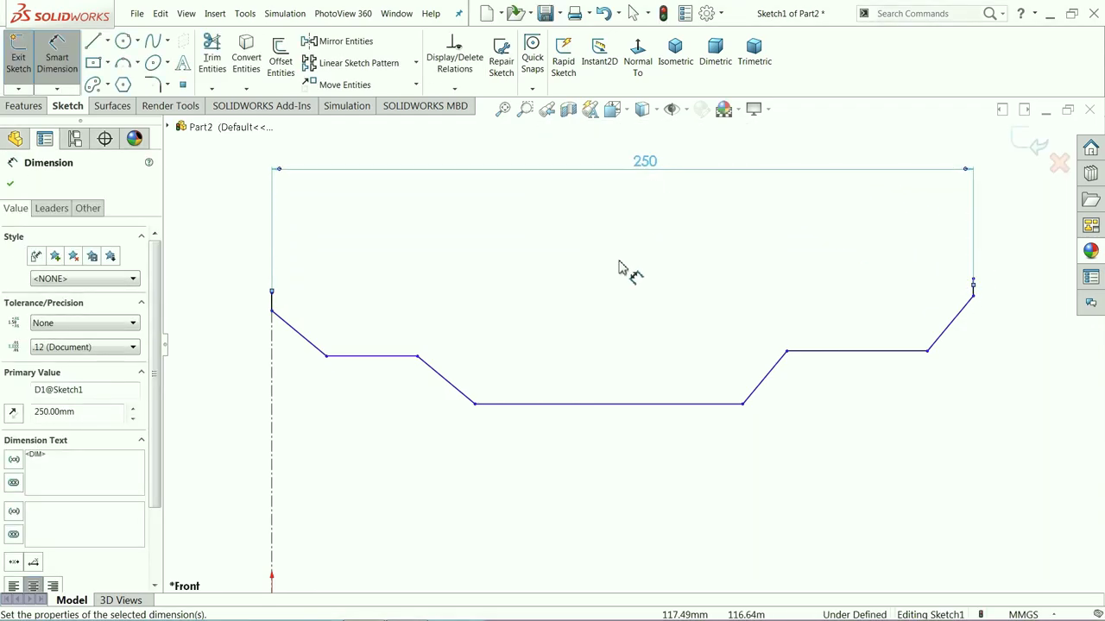
Dimension the short vertical line at the profile's left end as 4 mm and leave dimensioning
click(272, 306)
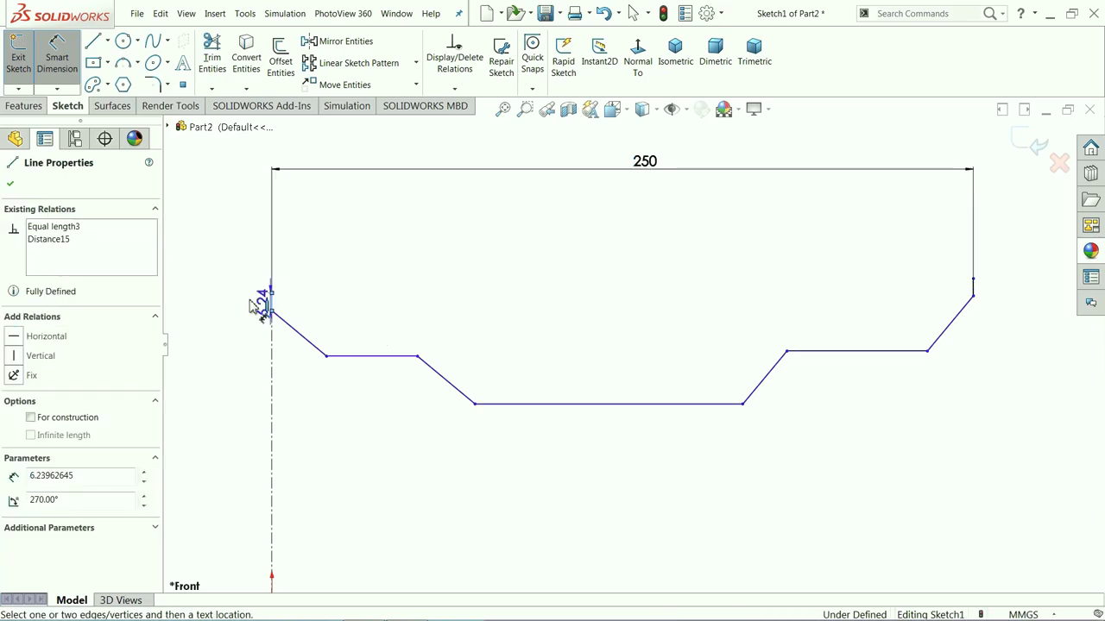
click(236, 309)
text(4)
key(Return)
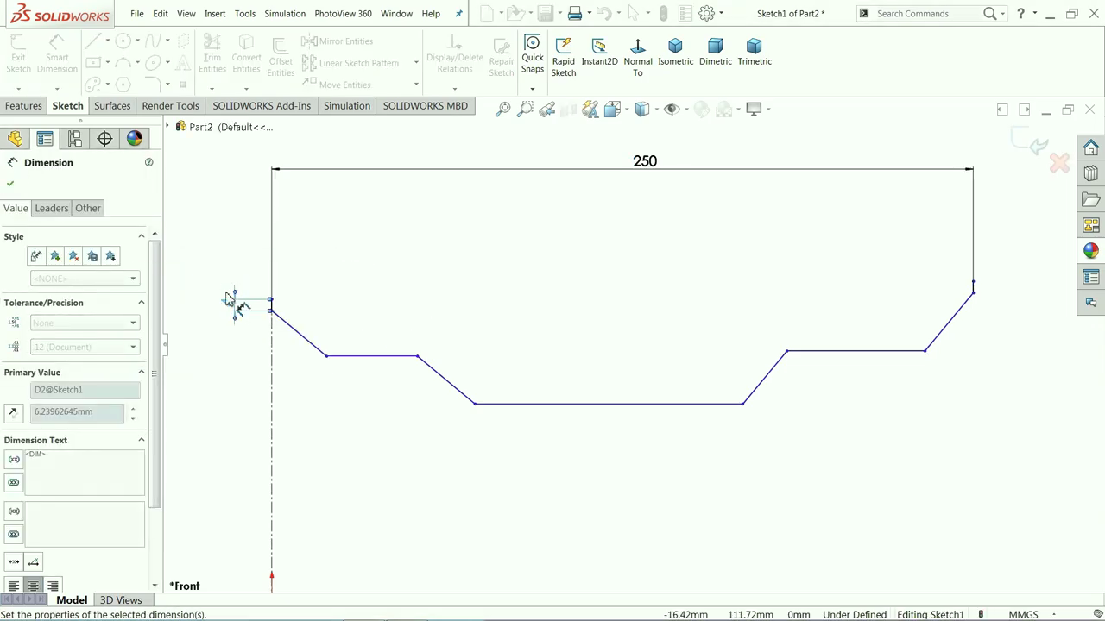
right_click(227, 223)
click(257, 261)
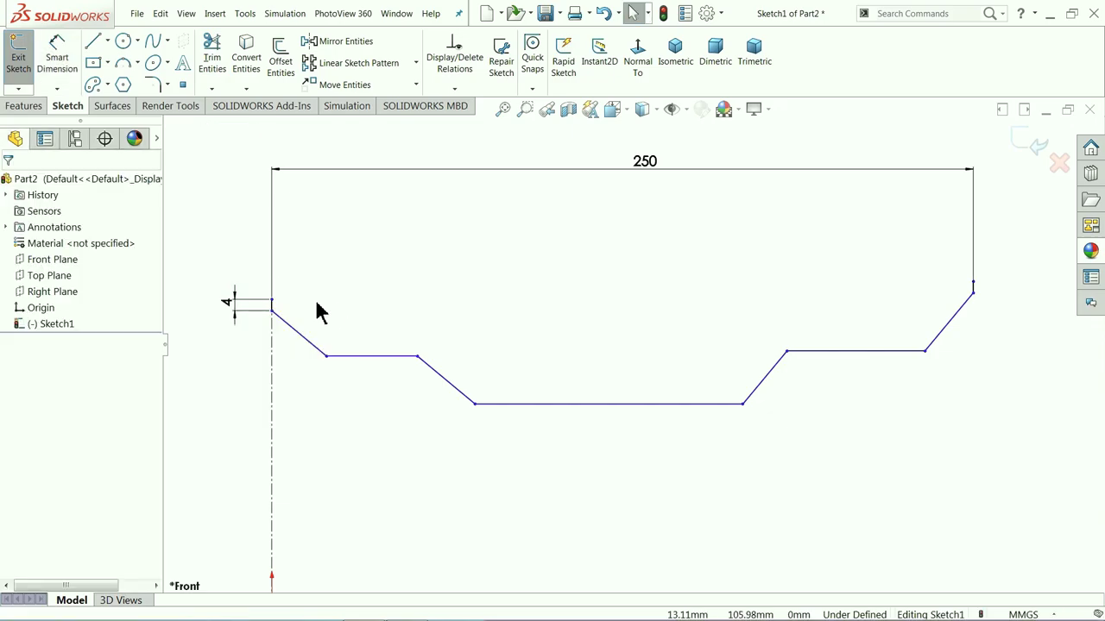
Add a horizontal relation between the upper endpoints of the two short vertical end lines
click(273, 303)
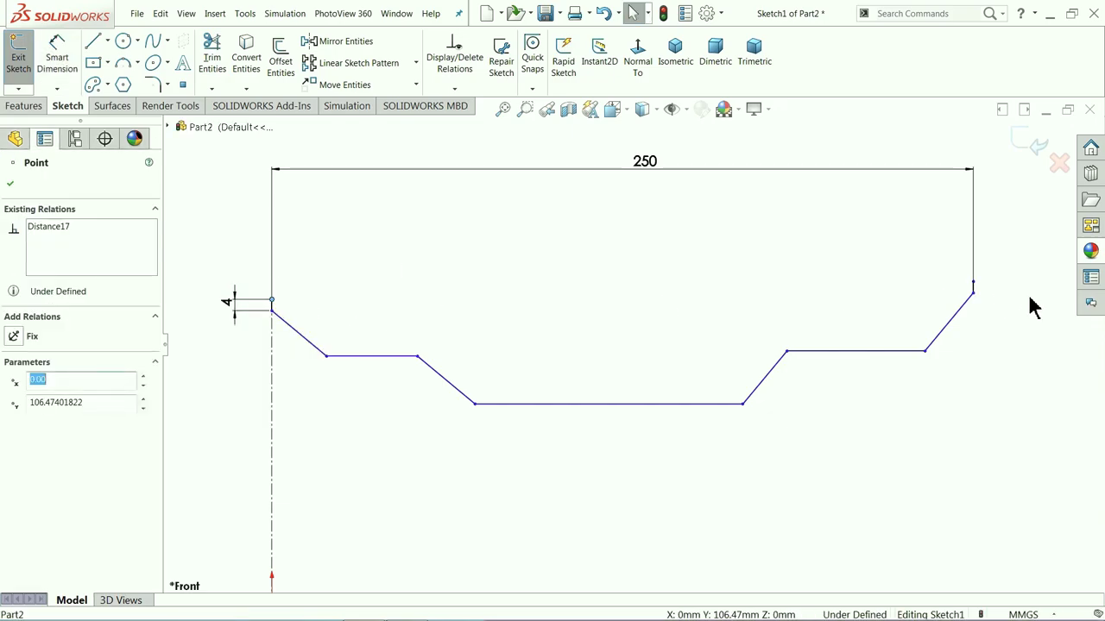
ctrl+click(975, 283)
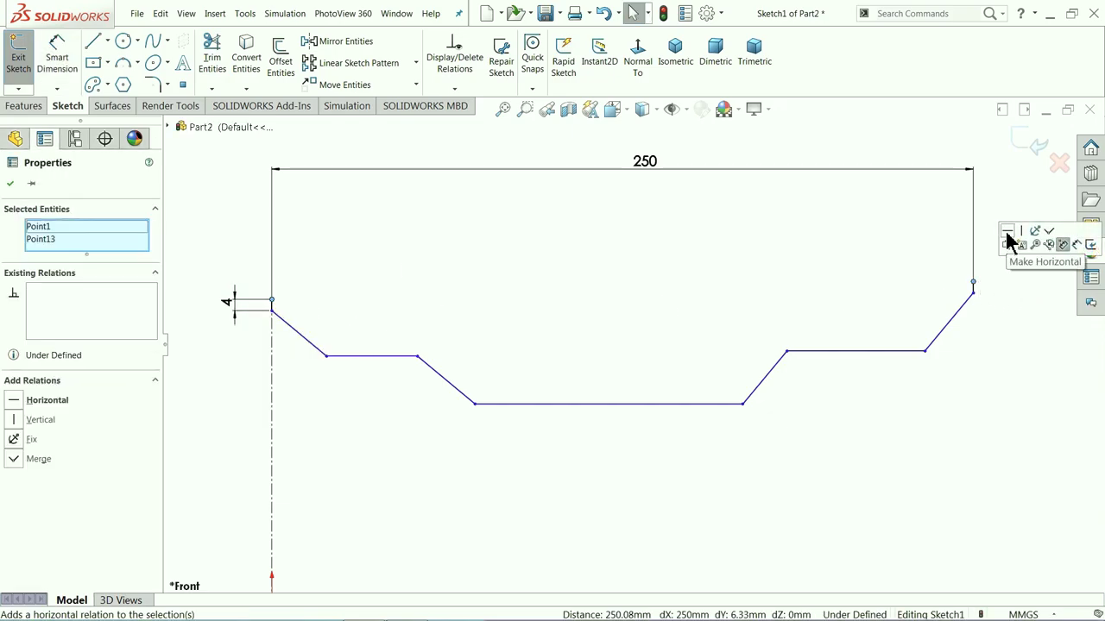
click(1008, 231)
click(777, 242)
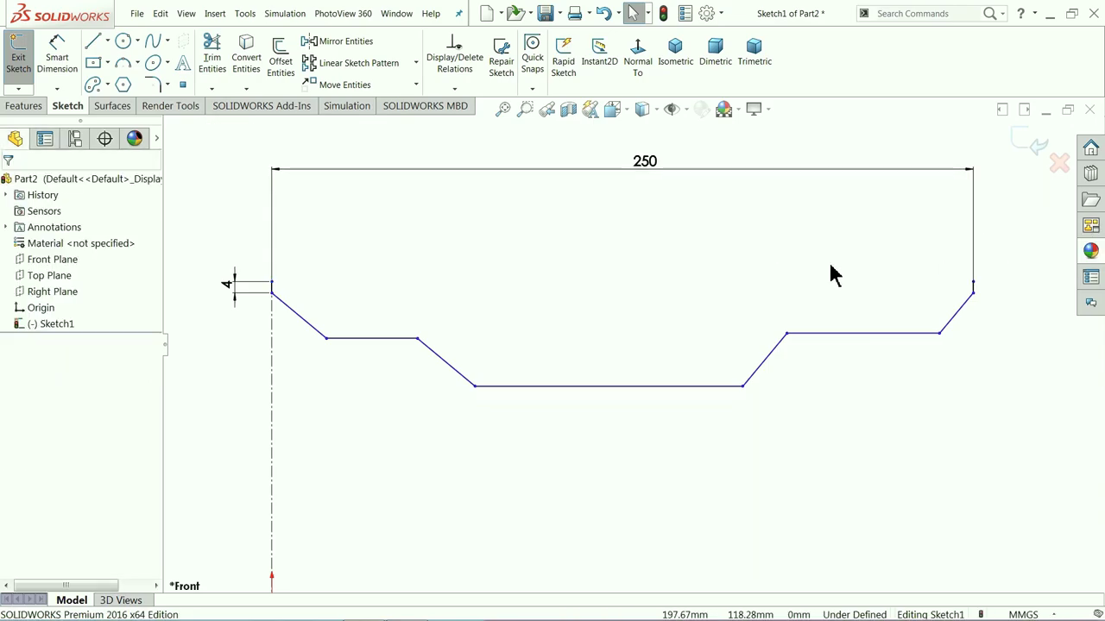
Make the left and right horizontal step lines of the profile collinear
click(820, 340)
ctrl+click(405, 339)
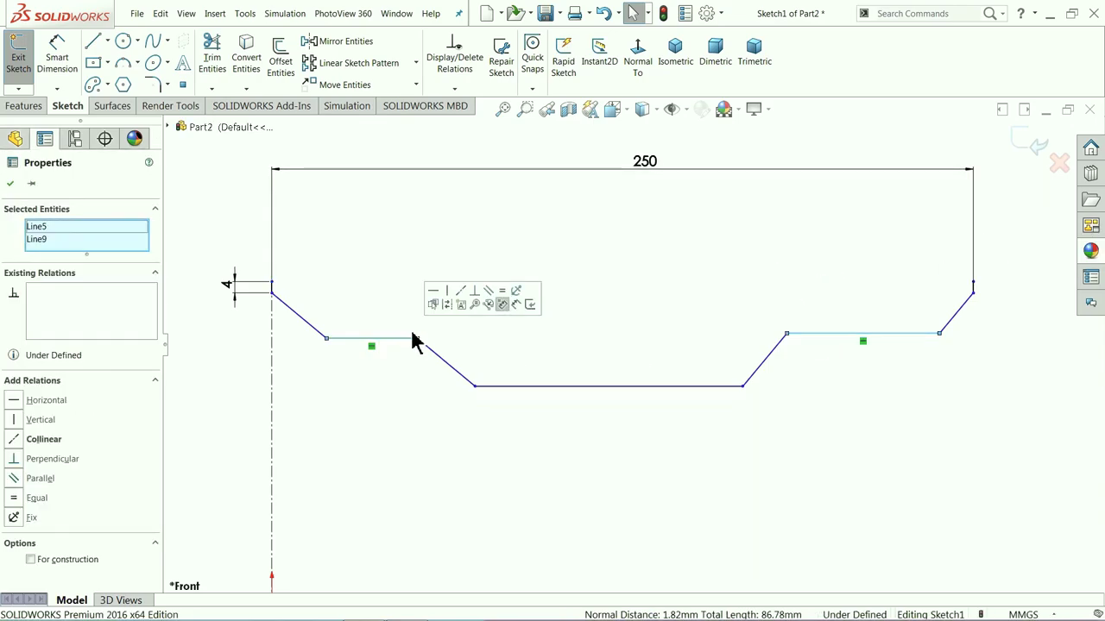
click(460, 291)
click(474, 249)
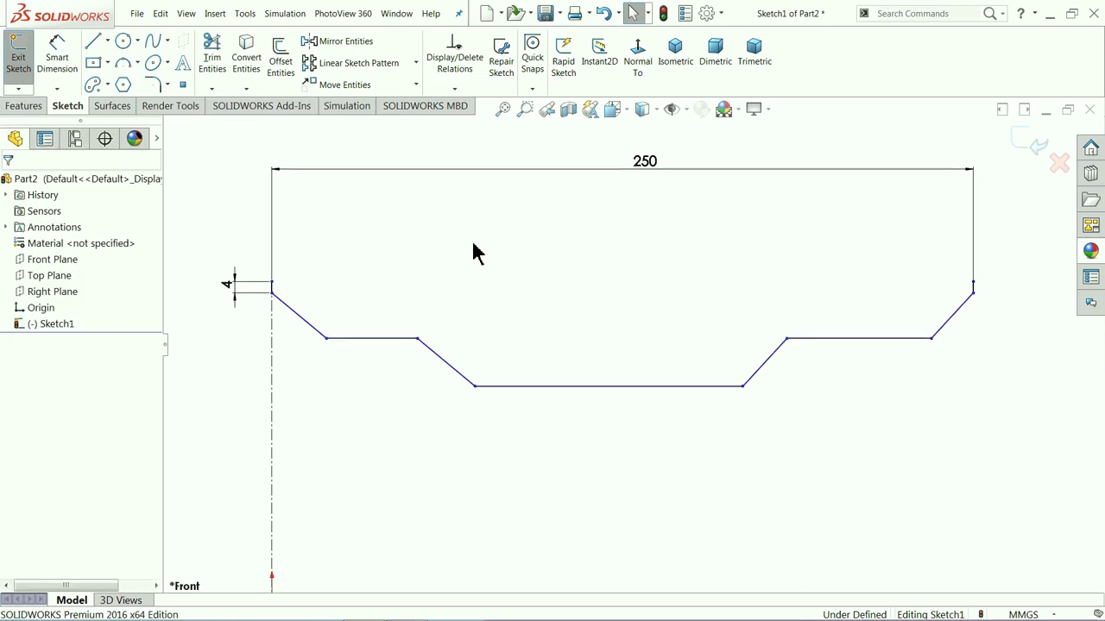
Dimension the vertical height of the upper left sloping line as 12 mm
click(62, 67)
scroll(219, 259, down, 2)
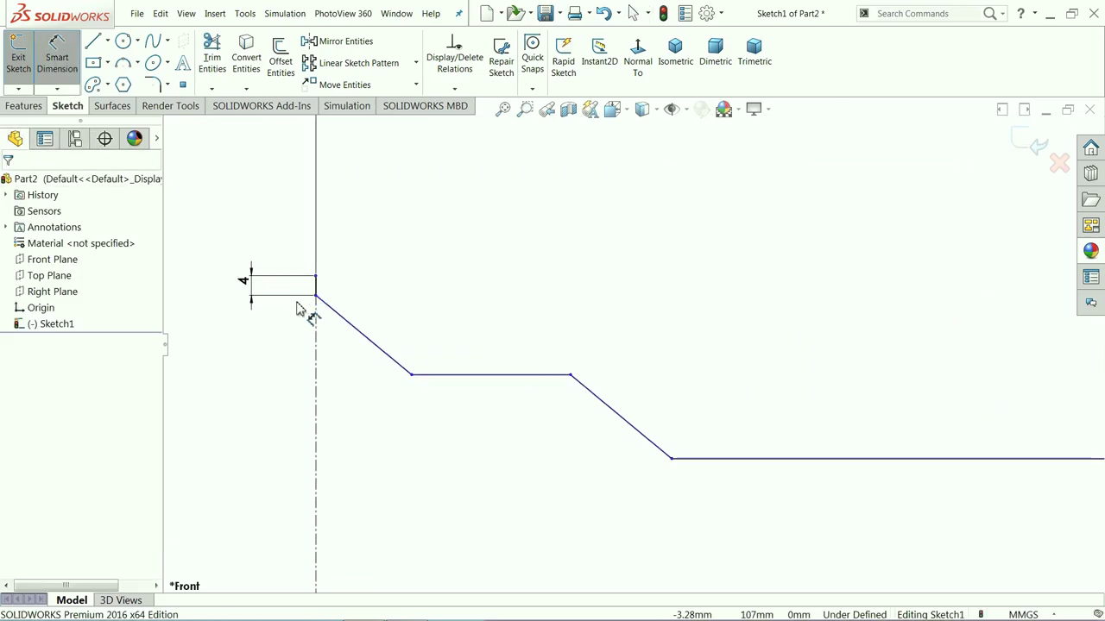
click(382, 352)
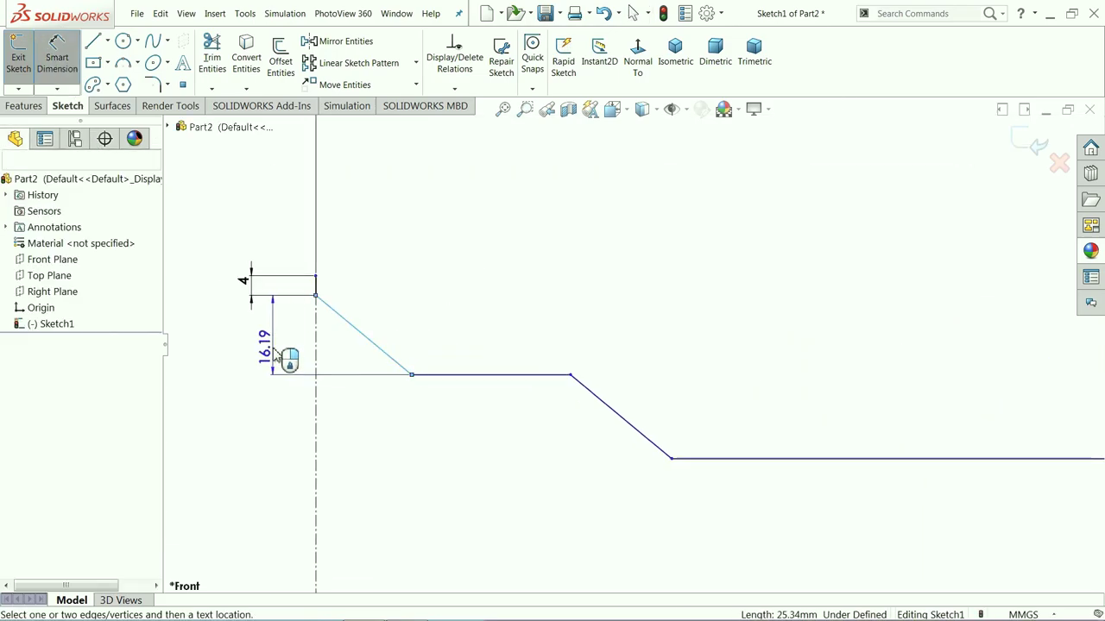
click(275, 356)
text(12)
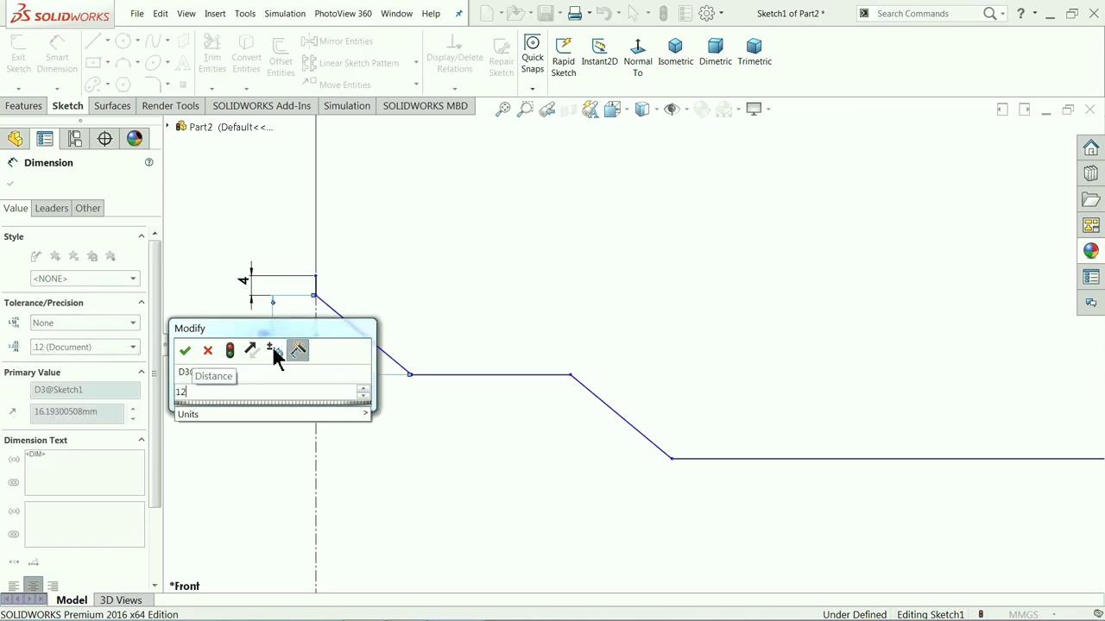
key(Return)
Dimension the left horizontal step line as 20 mm long
click(488, 354)
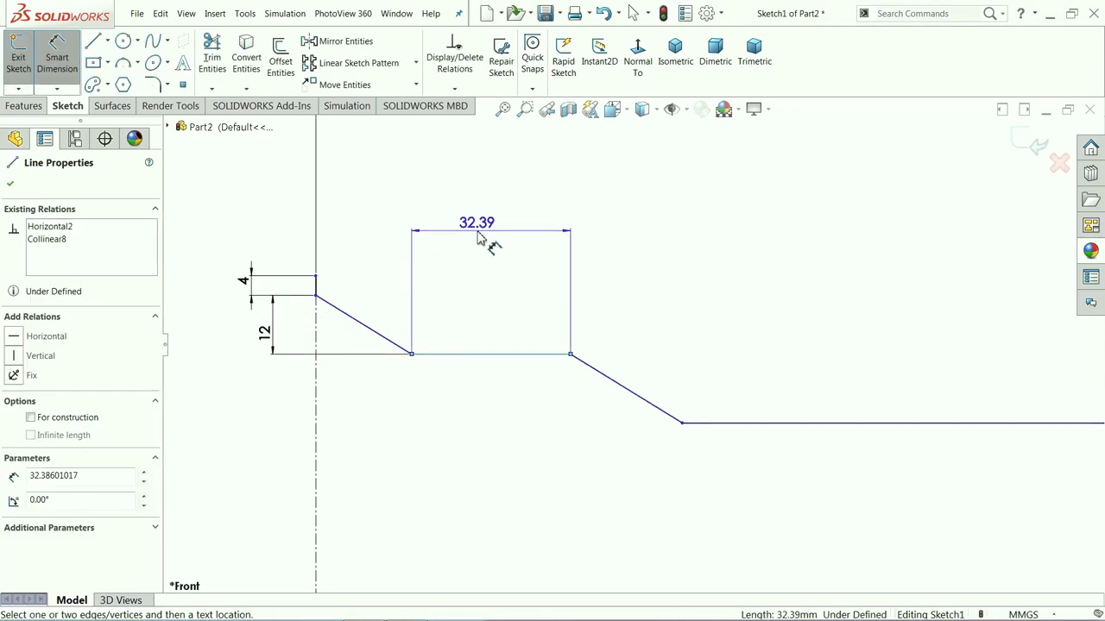
click(479, 235)
text(20)
key(Return)
Dimension the long horizontal line at the bottom of the profile as 80 mm
scroll(590, 394, up, 3)
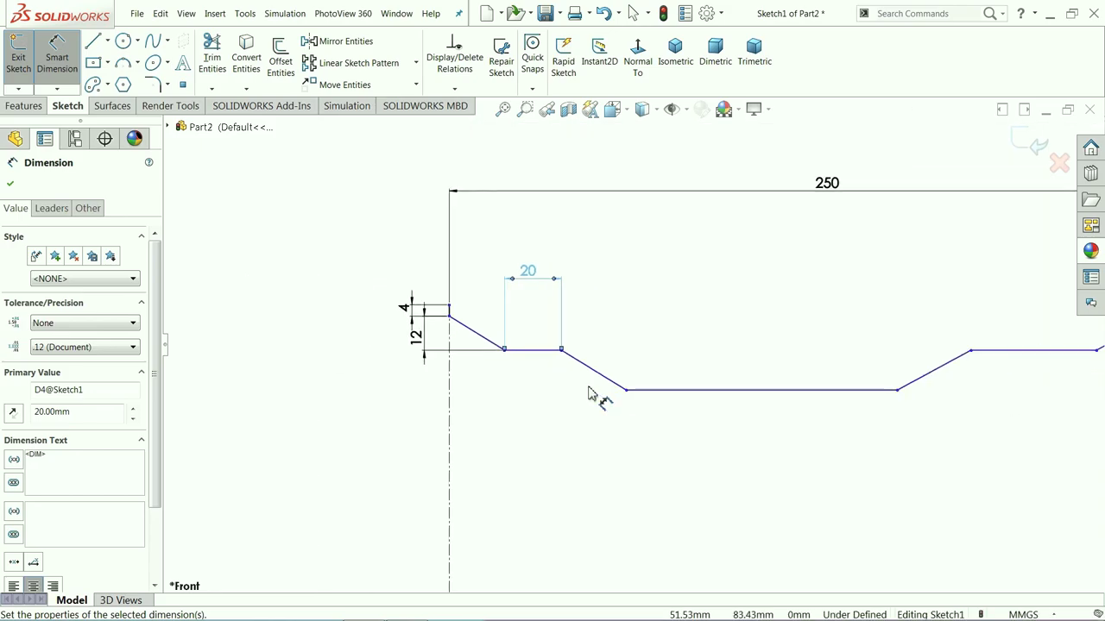
click(734, 390)
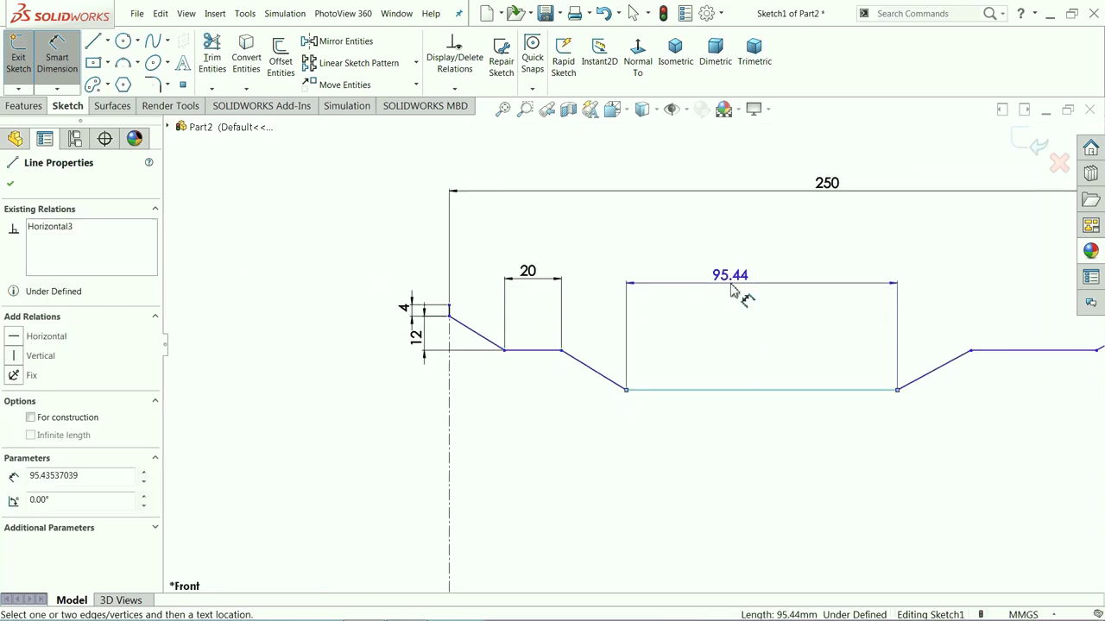
click(730, 290)
text(8)
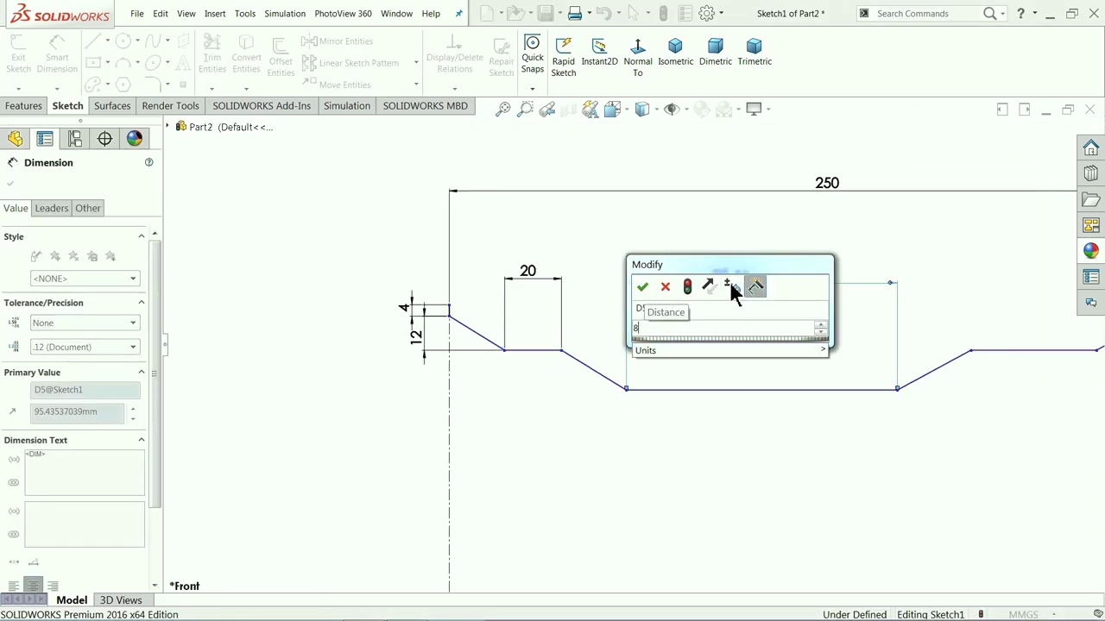
text(0)
key(Return)
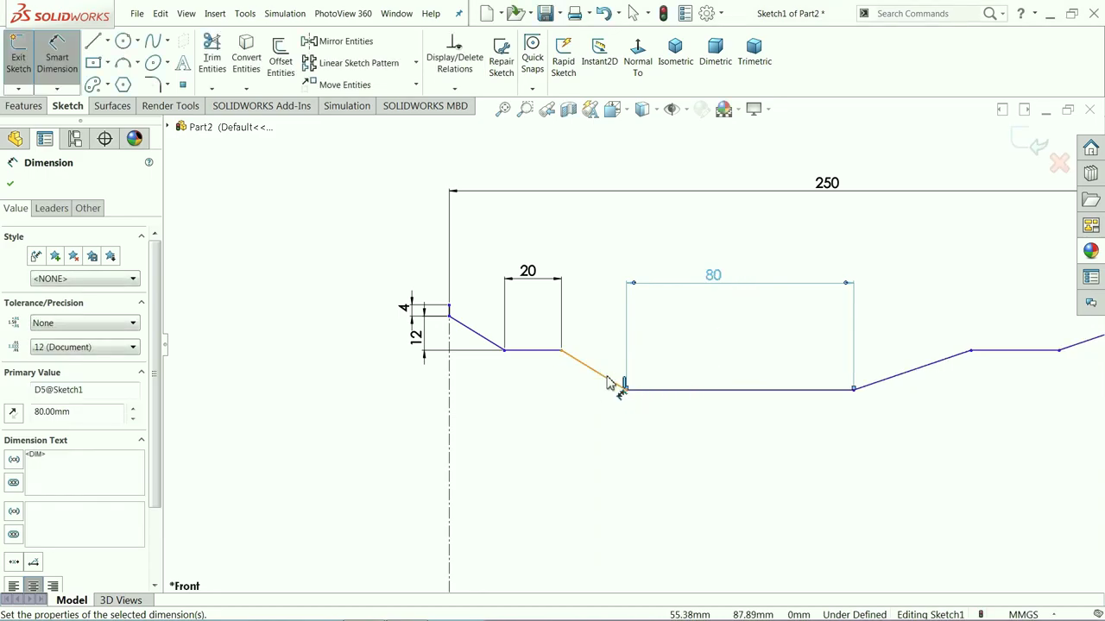
Dimension the vertical height of the lower left sloping line as 12 mm
click(608, 382)
click(539, 386)
text(12)
key(Return)
Set the angle between the upper left sloping line and the vertical centerline to 60 degrees
scroll(570, 345, down, 3)
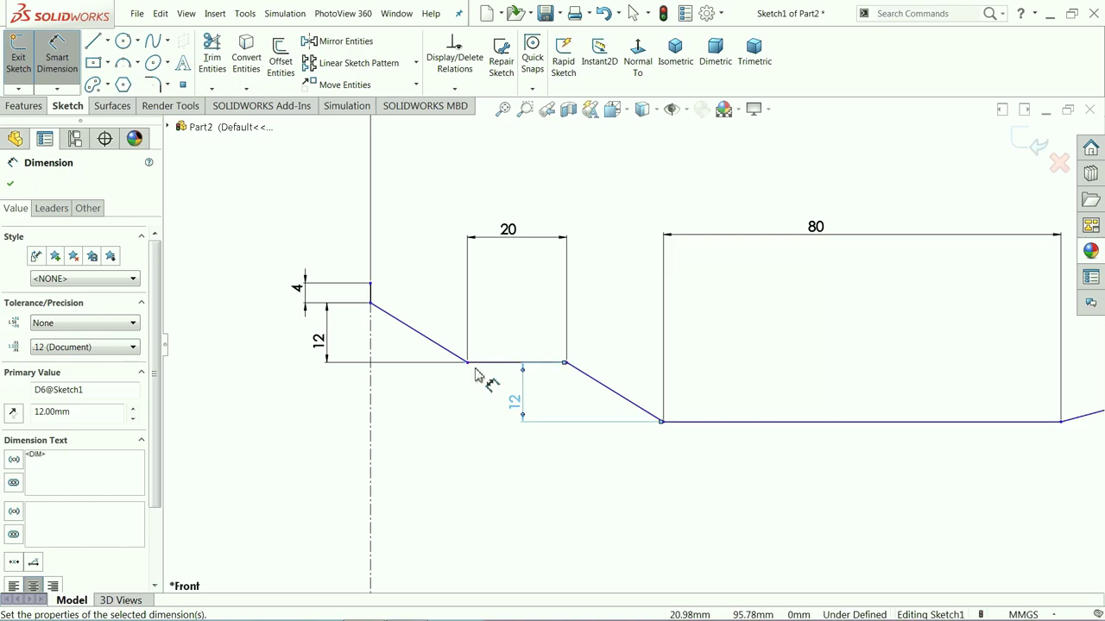
click(432, 340)
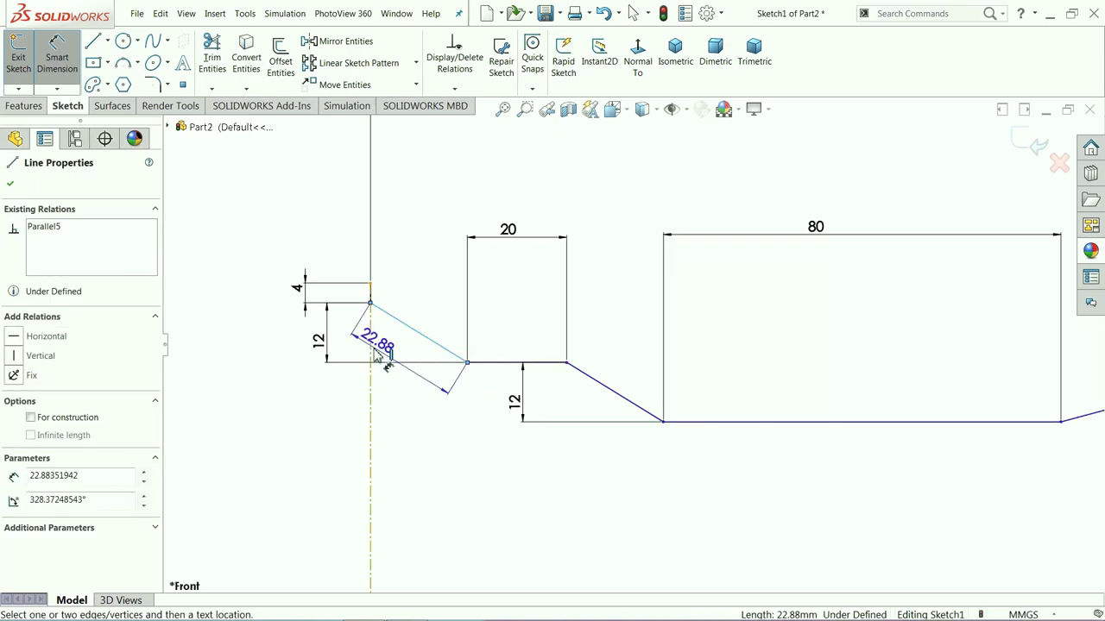
click(373, 361)
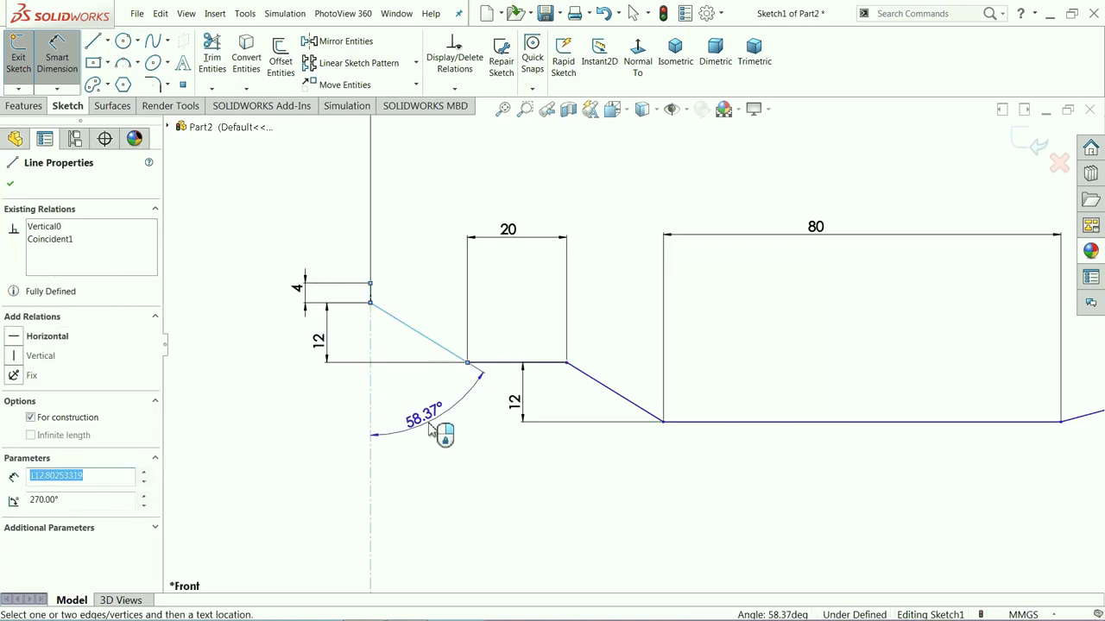
click(434, 434)
text(60)
key(Return)
Set the angle between the upper right sloping line and the short vertical line at the right end to 60 degrees
scroll(510, 427, up, 5)
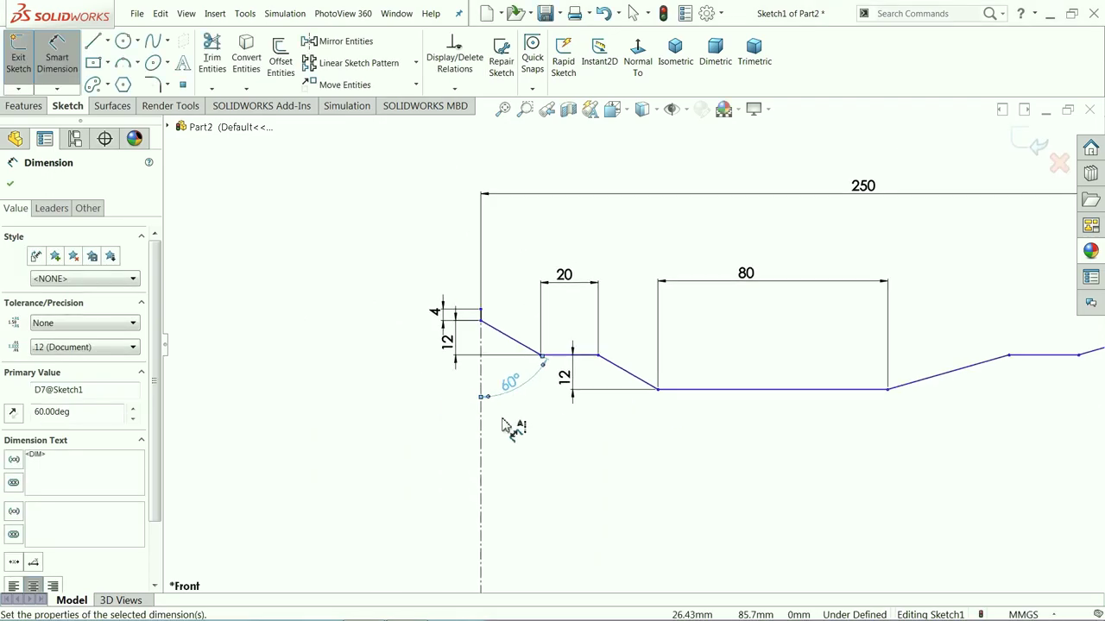
scroll(976, 343, down, 5)
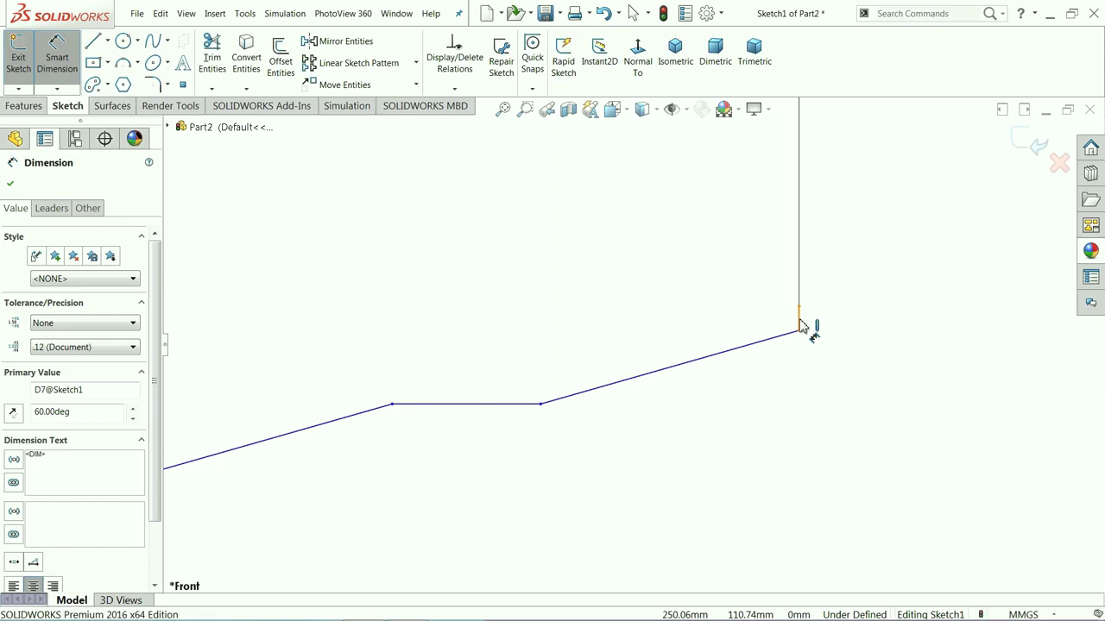
click(799, 318)
click(777, 336)
click(762, 416)
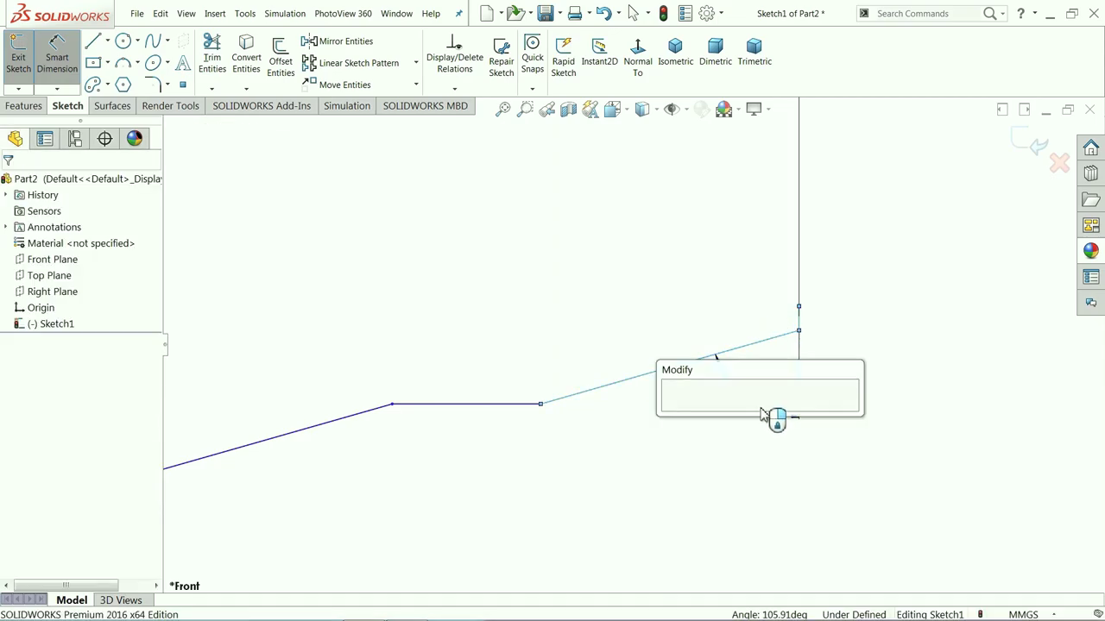
text(60)
key(Return)
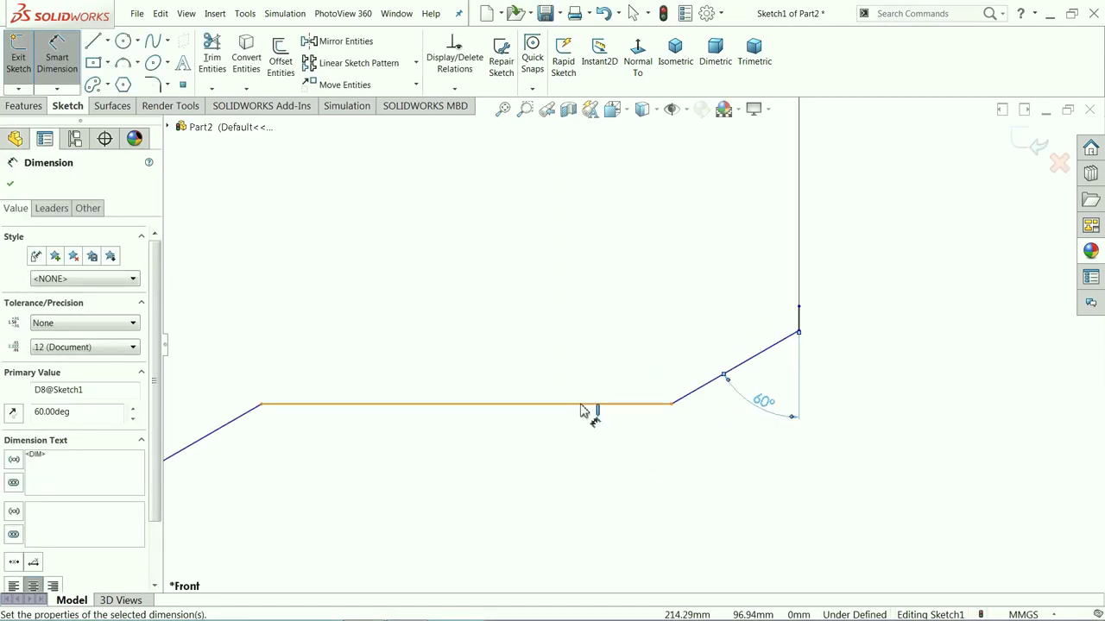
Add a driven angle dimension between the right horizontal step line and the lower right sloping line
scroll(581, 410, up, 2)
scroll(414, 370, down, 2)
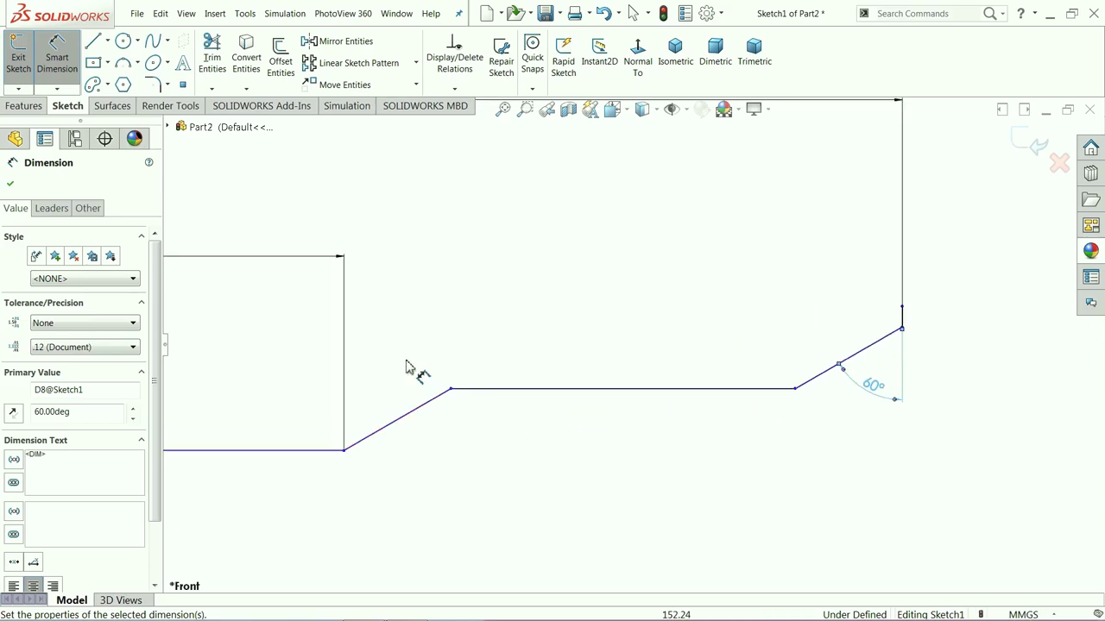
click(497, 403)
click(464, 402)
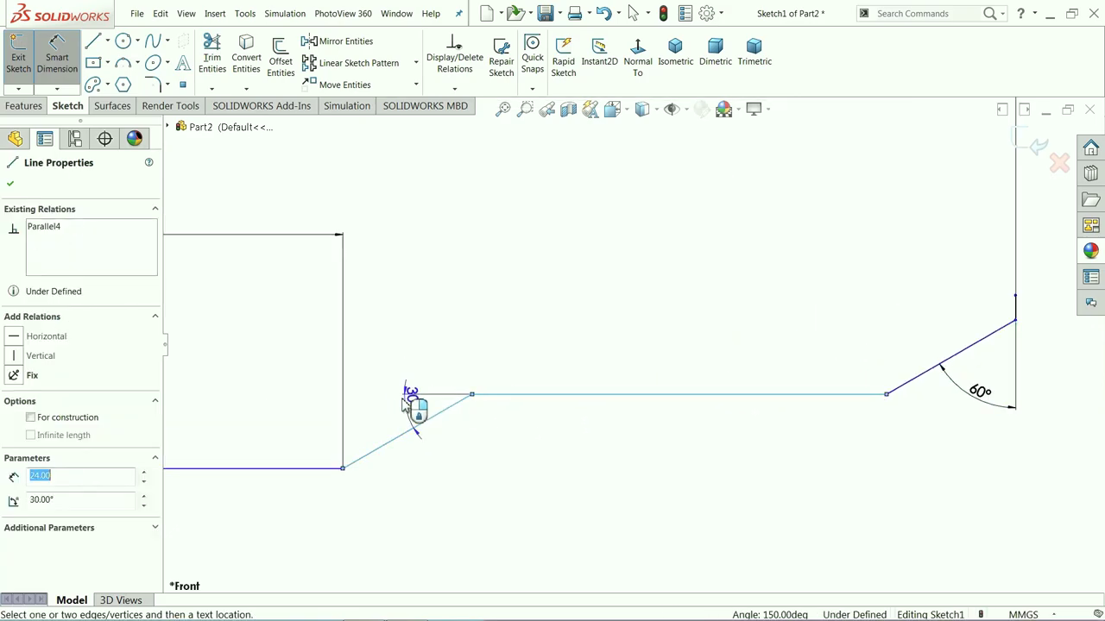
click(399, 423)
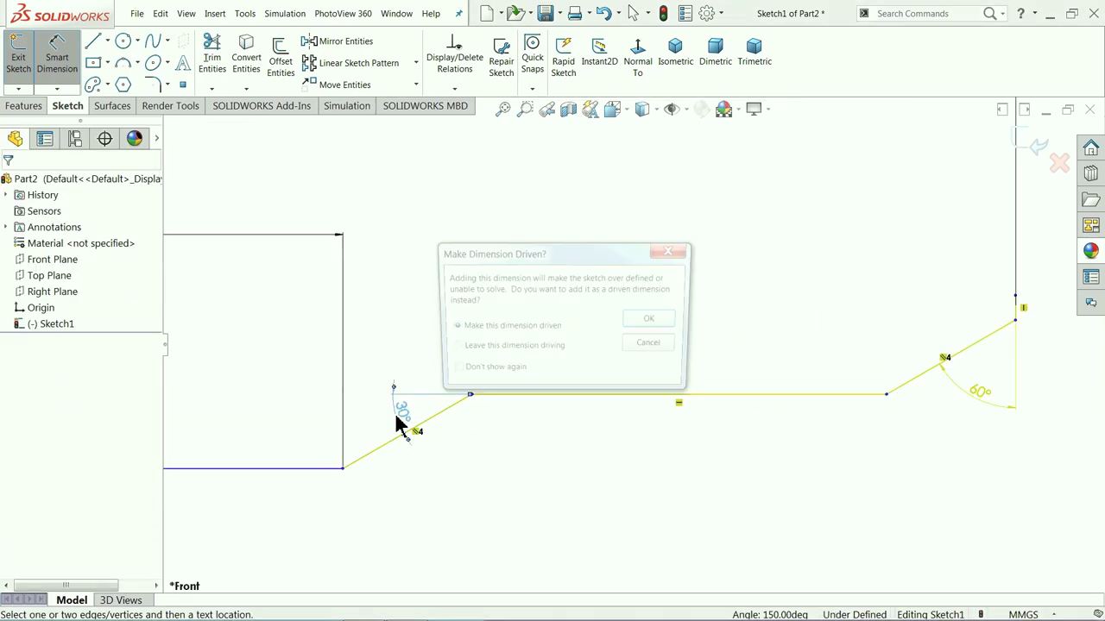
click(648, 318)
Move the 12 mm height dimension of the lower left sloping line to a clearer spot beside that slope
scroll(627, 345, up, 2)
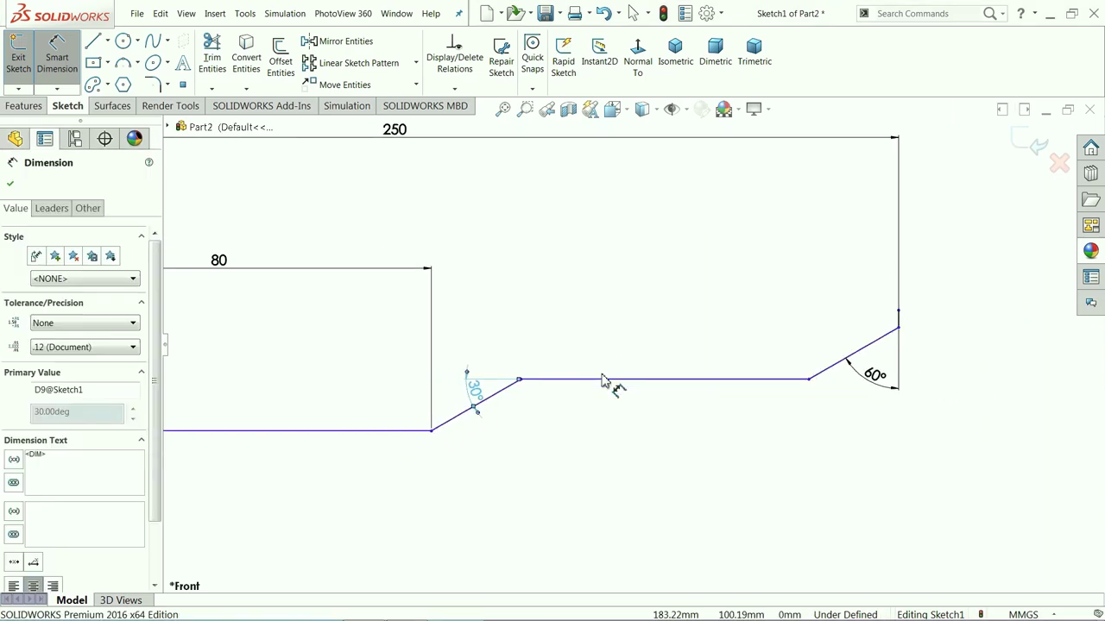
scroll(555, 382, up, 3)
scroll(390, 380, down, 1)
mouse_move(370, 369)
mouse_down()
mouse_move(384, 397)
mouse_move(403, 396)
mouse_up()
Dimension the height from the horizontal centerline to the profile's upper left endpoint and set it to 241.3 mm
scroll(527, 424, up, 3)
scroll(547, 420, down, 3)
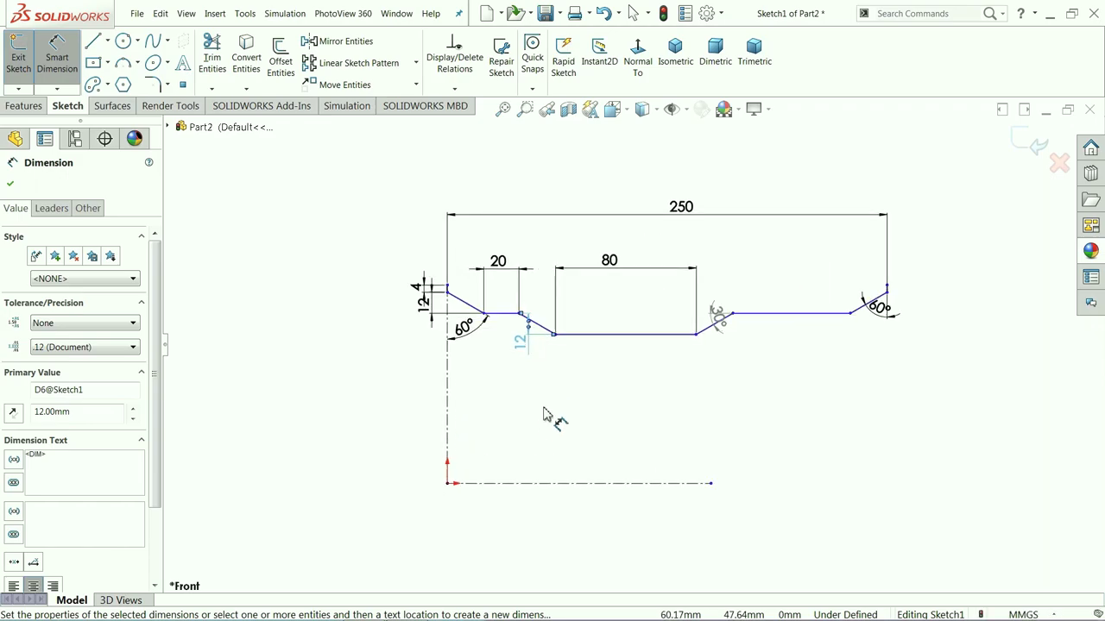
click(432, 259)
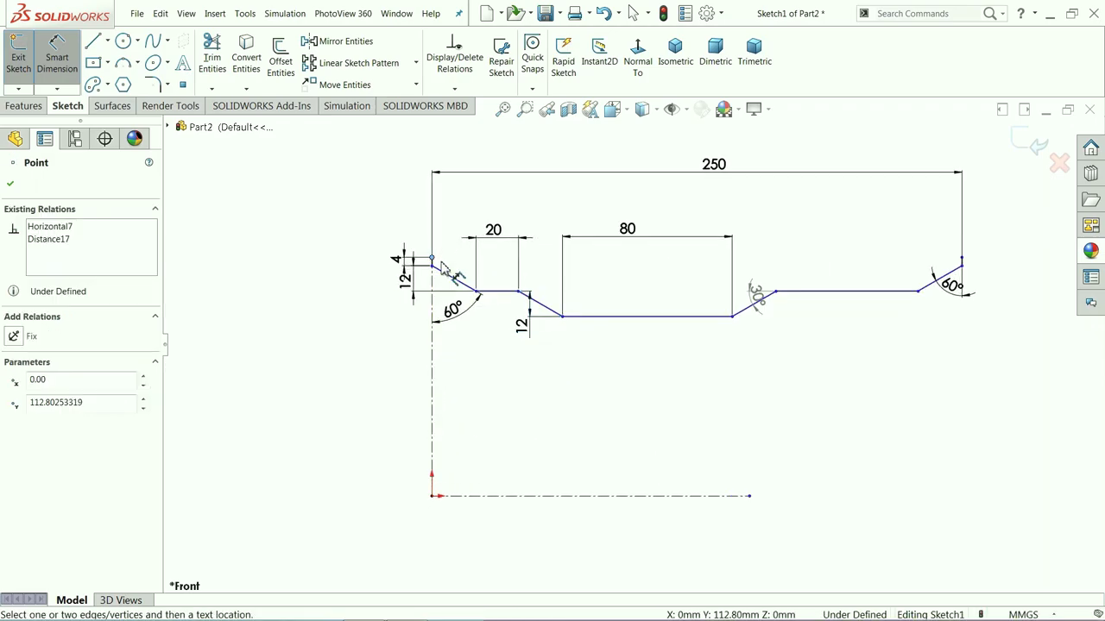
click(520, 497)
click(287, 395)
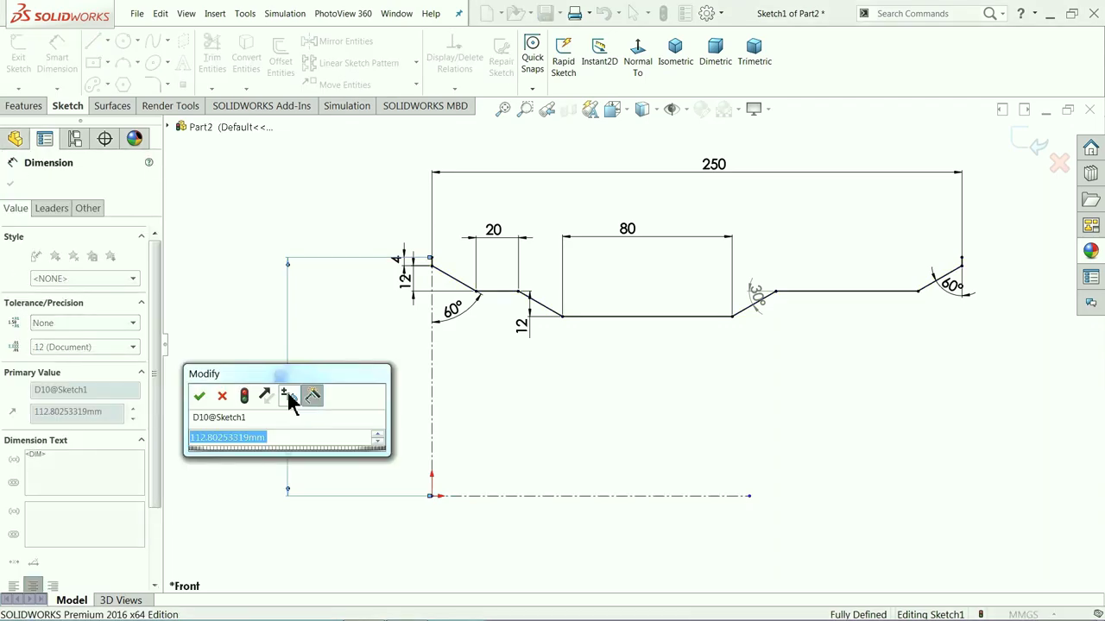
text(241)
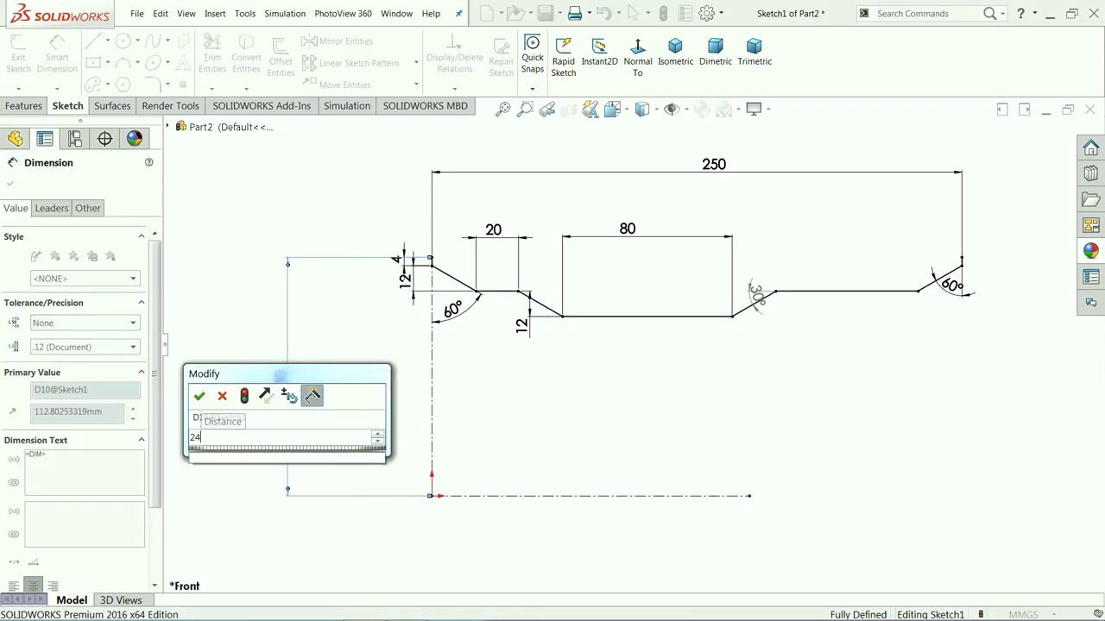
text(.3)
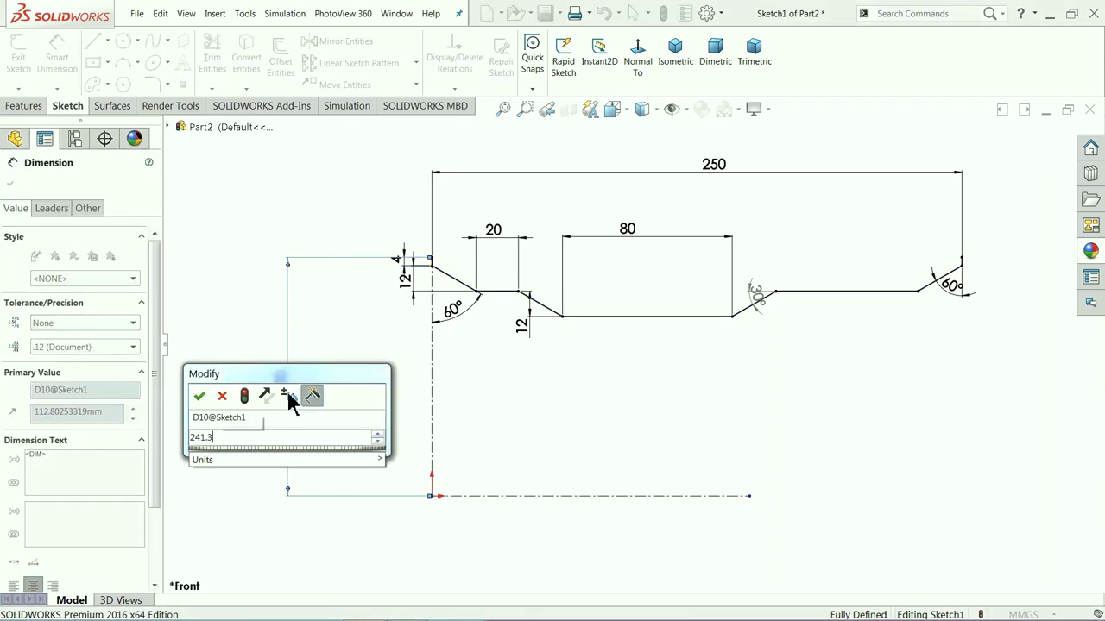
key(Return)
scroll(629, 259, down, 3)
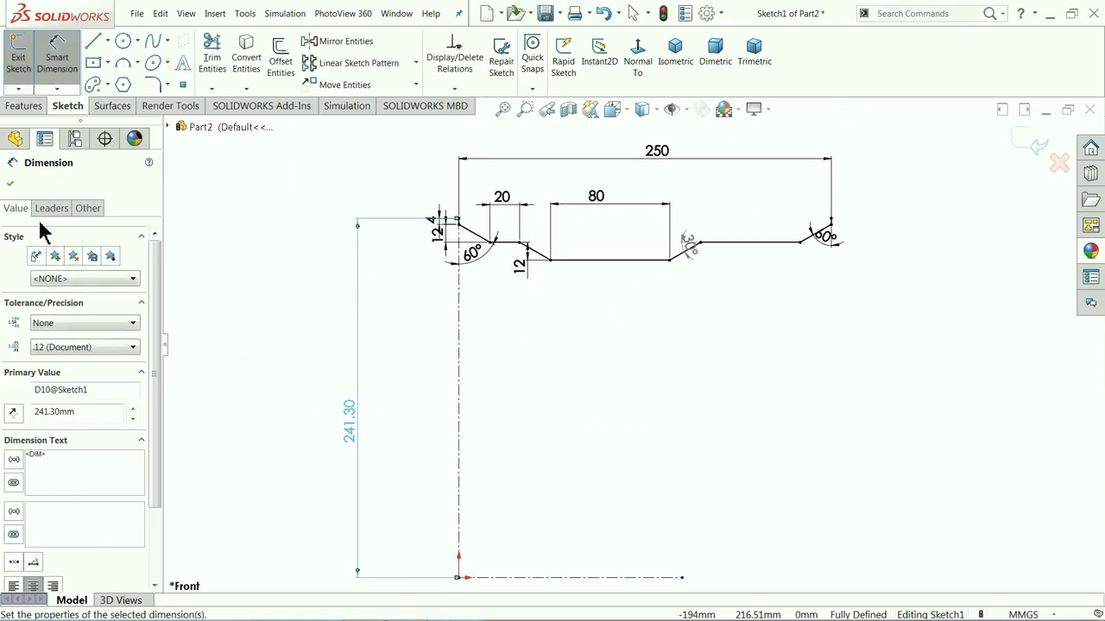
click(10, 184)
Start a 360-degree Revolved Boss/Base of the open rim profile about the horizontal centerline, declining automatic sketch closure
click(17, 109)
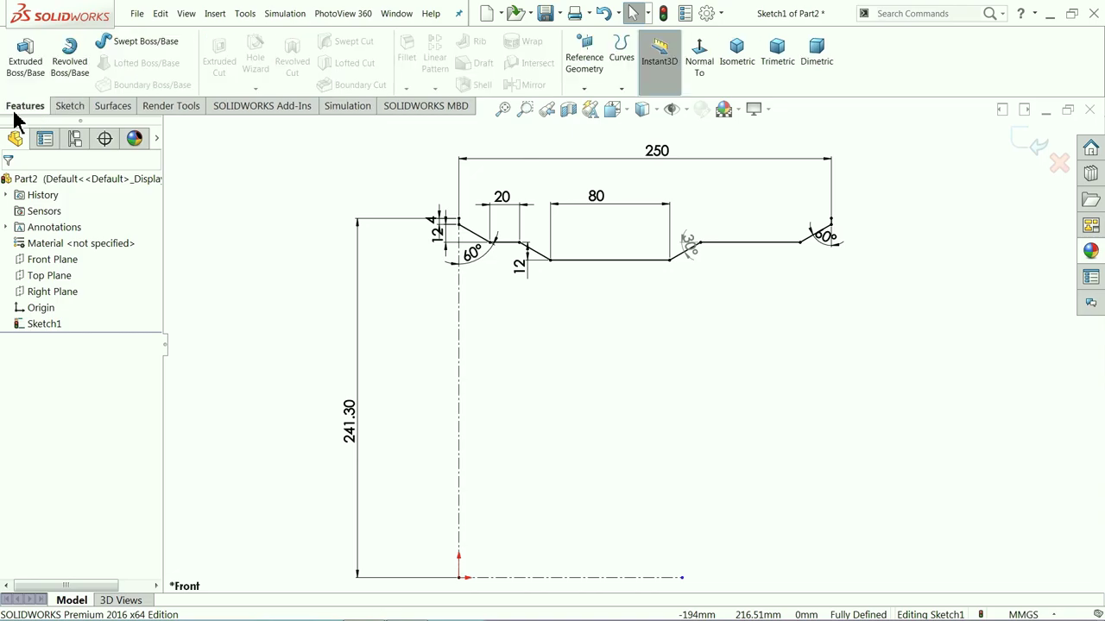
click(71, 87)
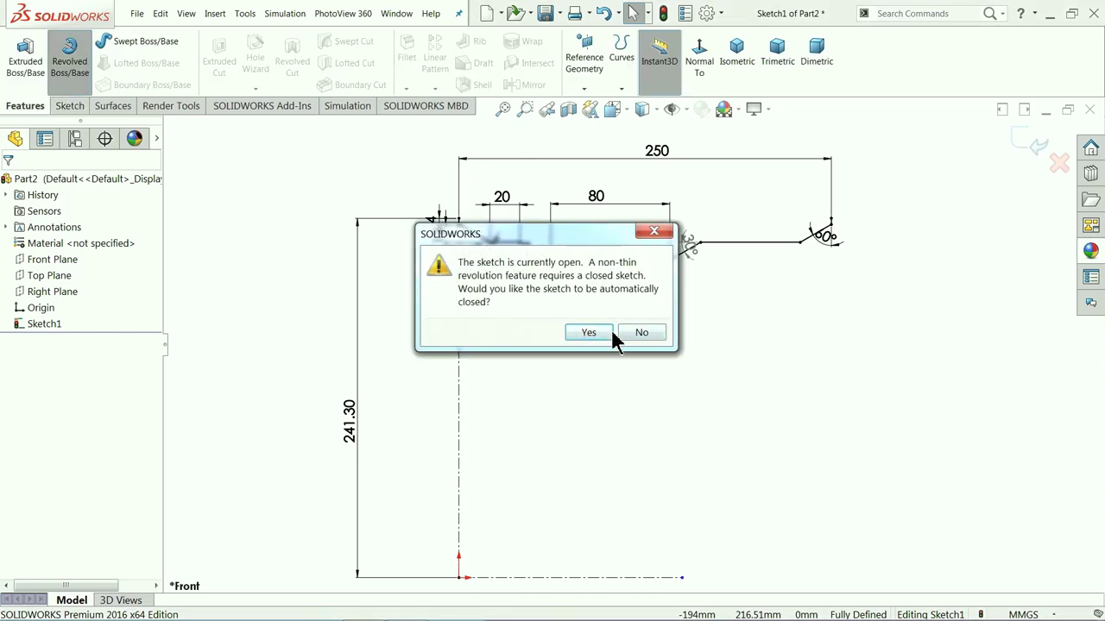
click(642, 334)
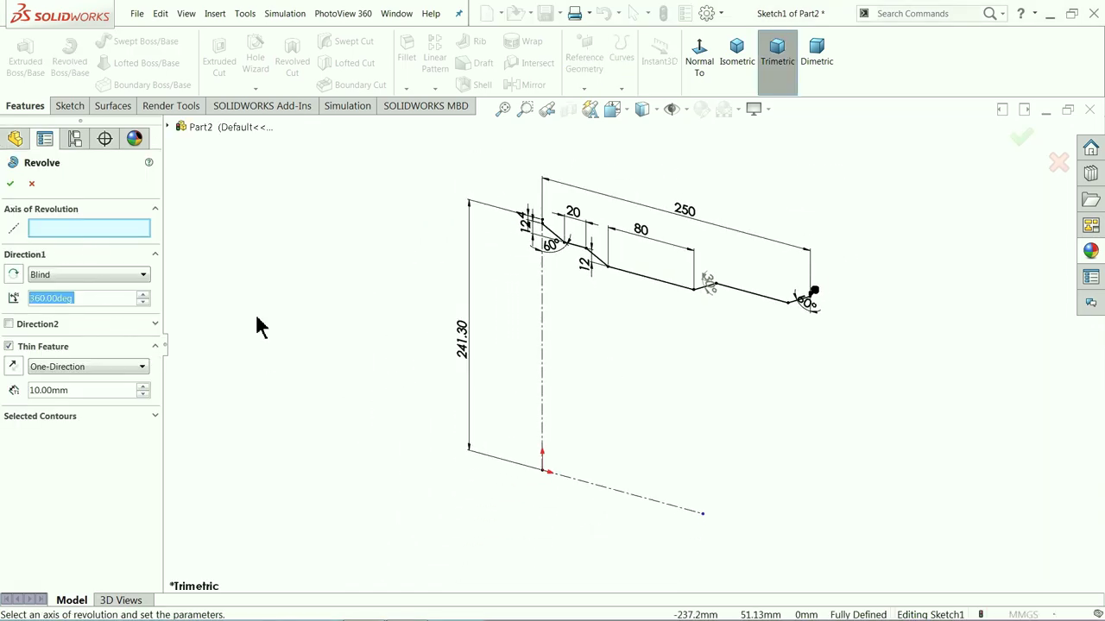
click(592, 485)
key(z)
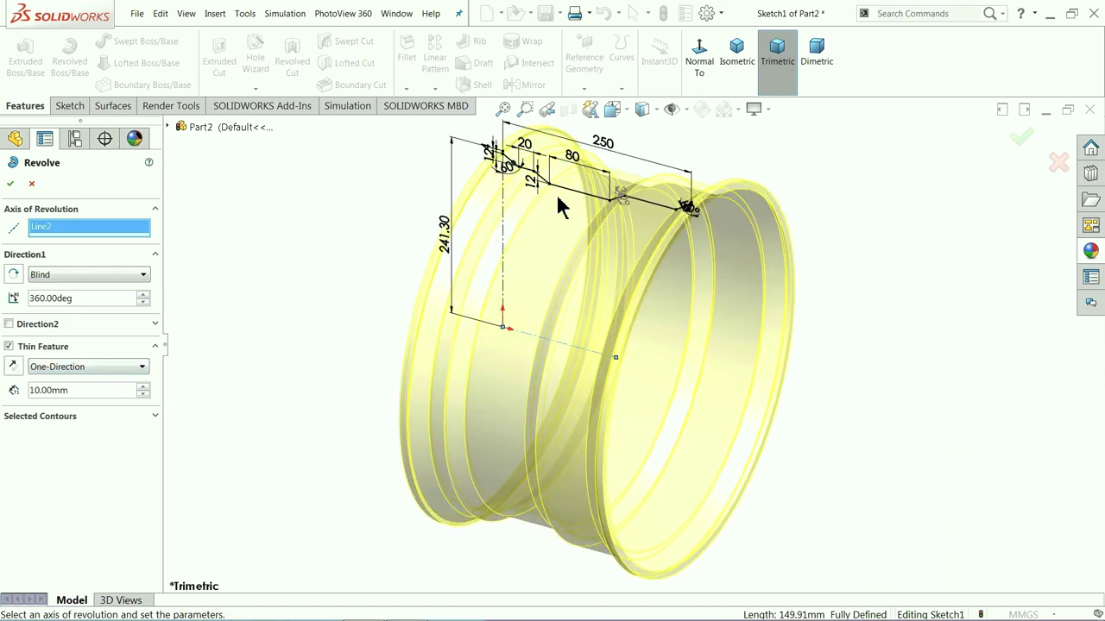
Set the one-direction thin wall to 3 mm on the inner side of the profile and finish the revolve
text(3)
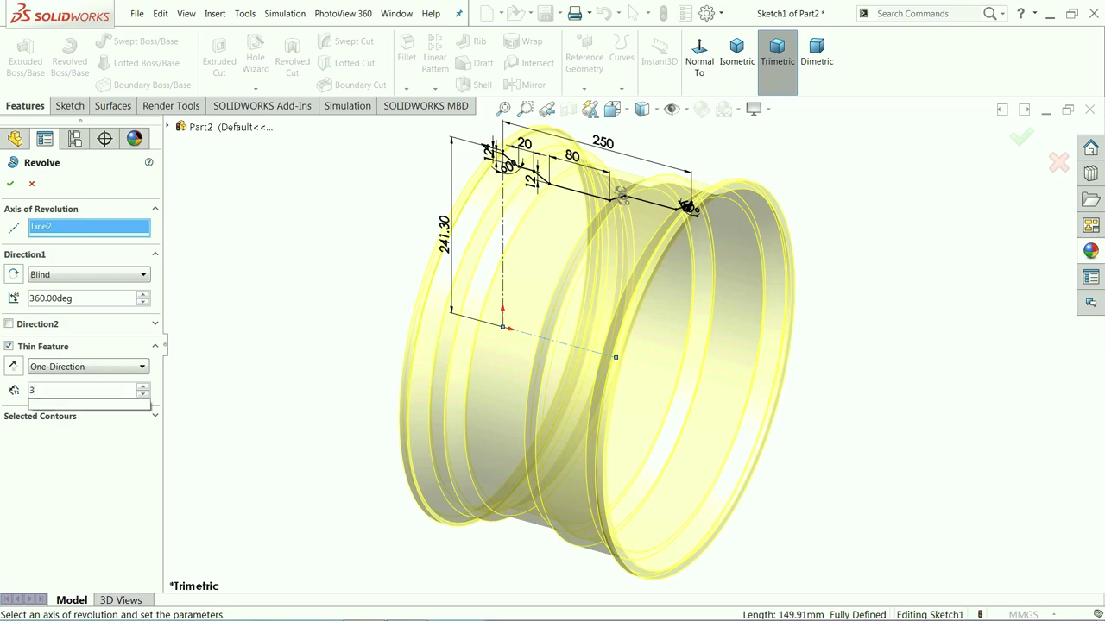
key(Return)
scroll(652, 210, down, 3)
middle_drag(652, 210, 709, 171)
scroll(509, 207, down, 5)
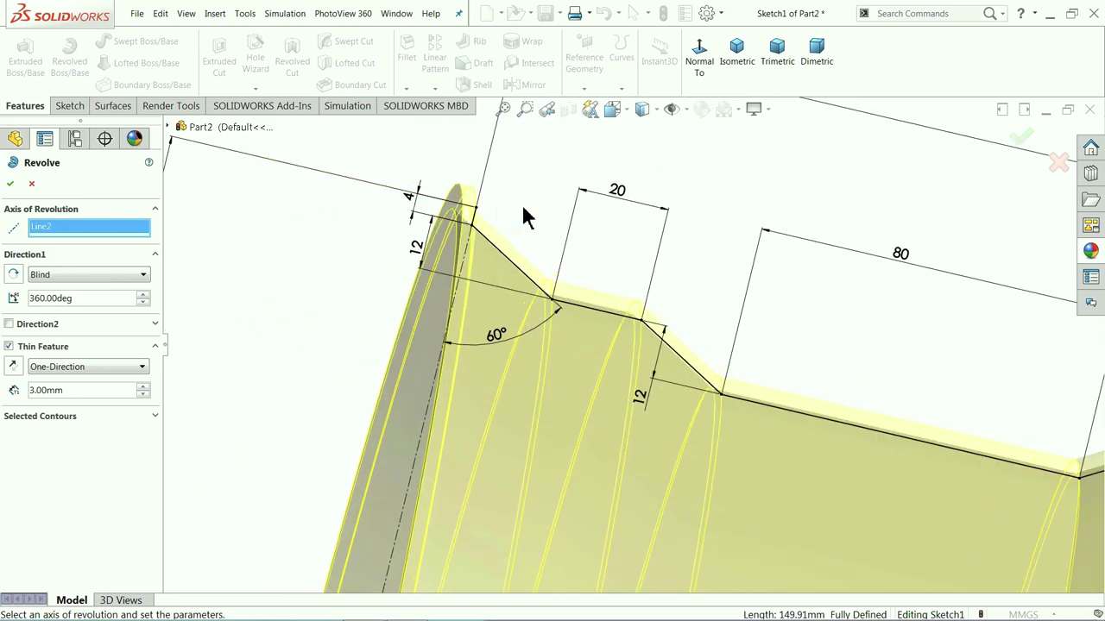
middle_drag(529, 208, 530, 189)
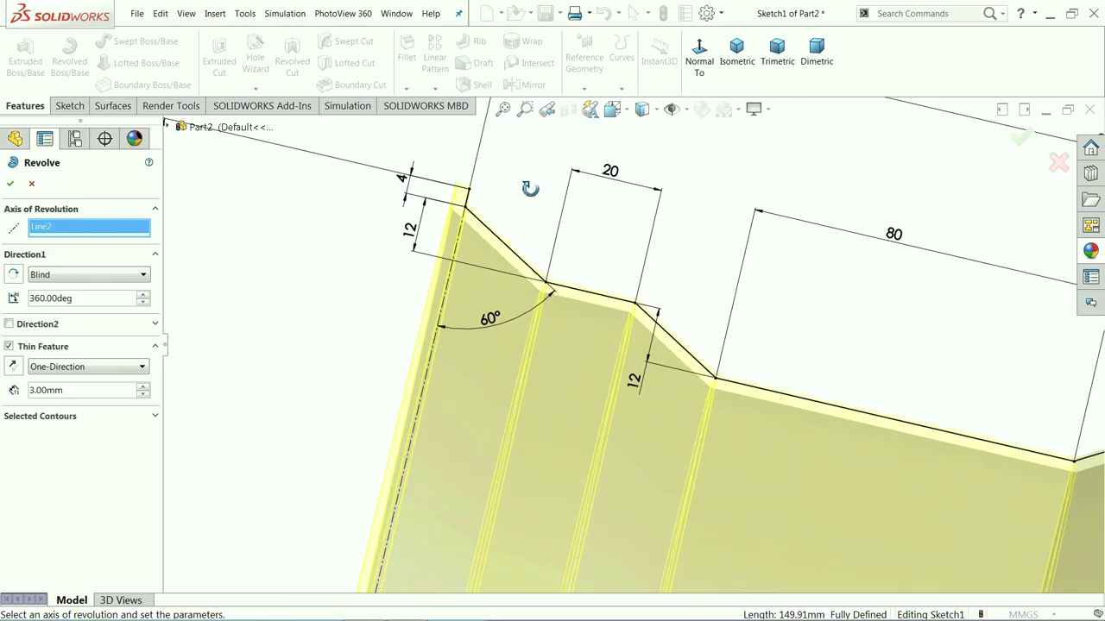
scroll(522, 267, down, 2)
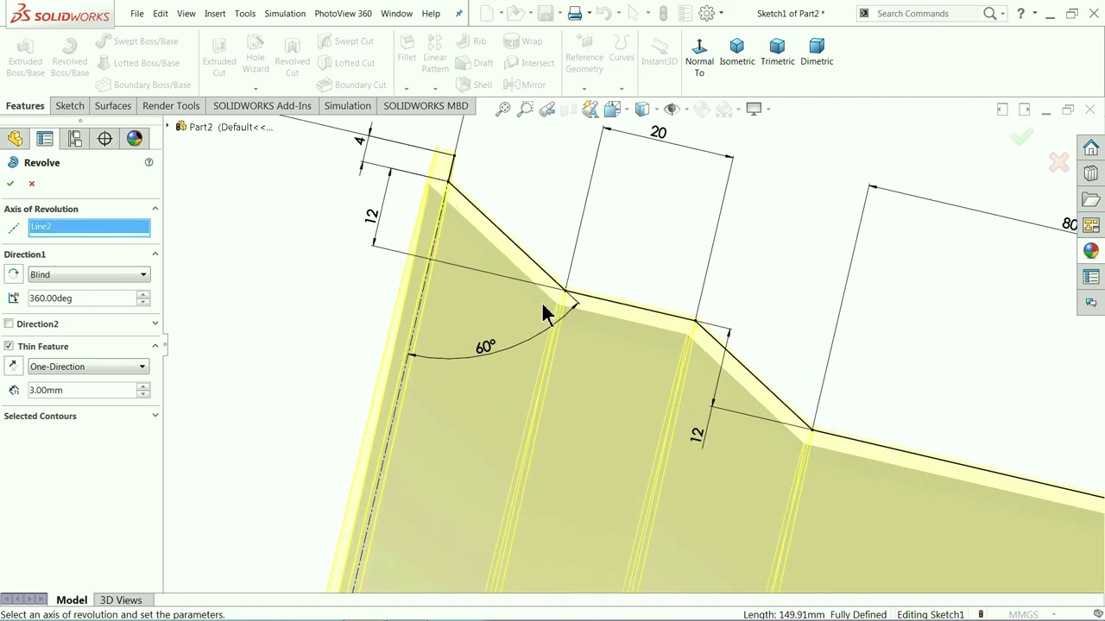
click(12, 186)
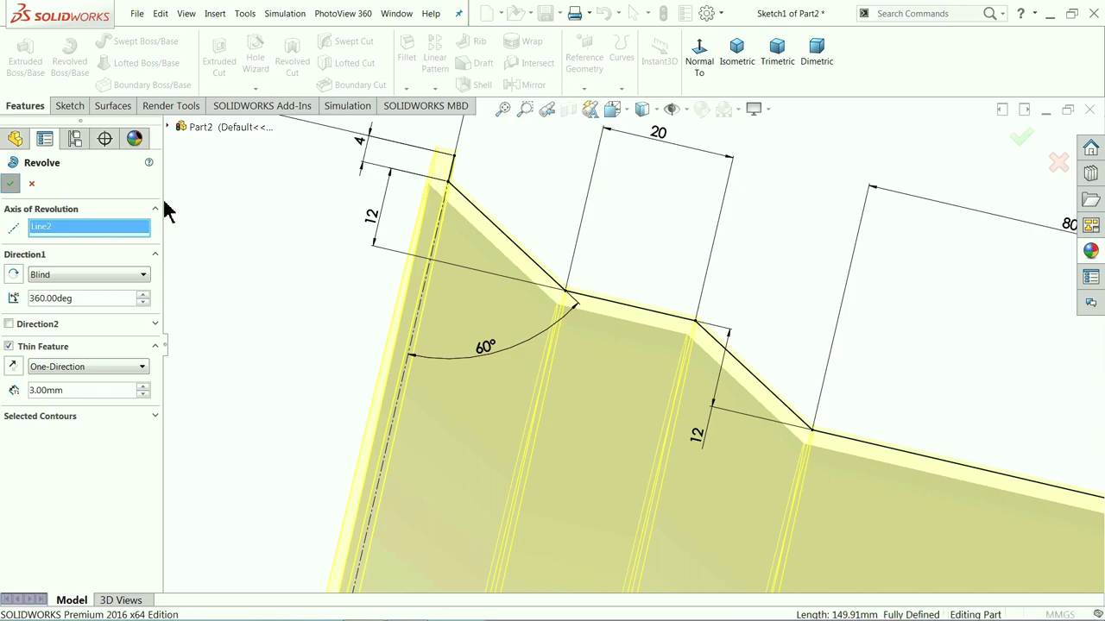
Apply the brushed steel appearance to the whole part
scroll(605, 287, up, 4)
click(448, 283)
middle_drag(446, 285, 497, 421)
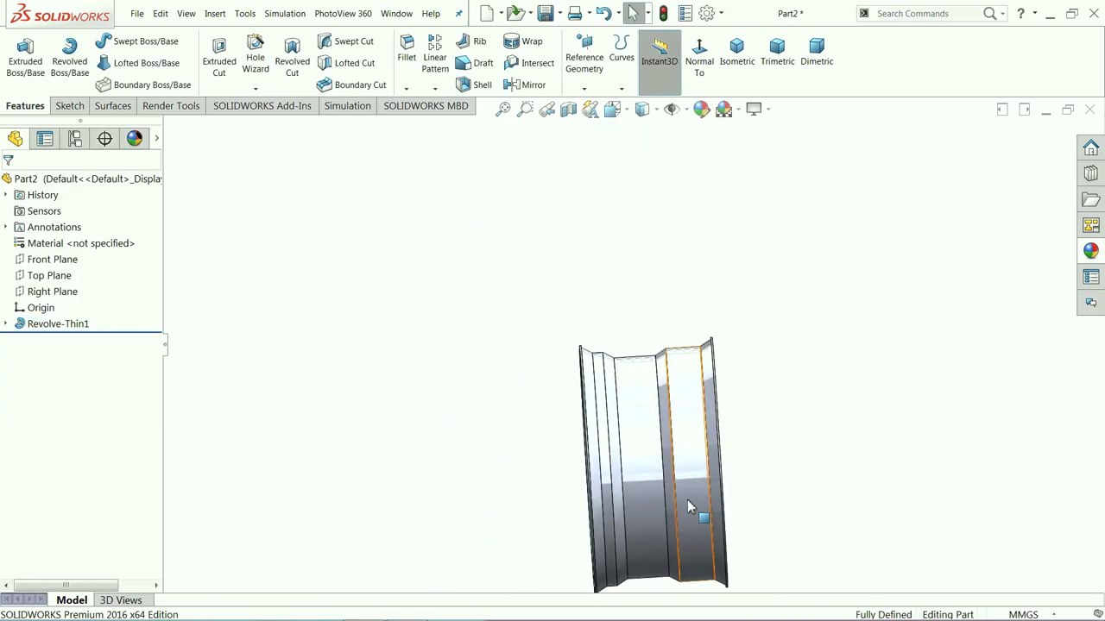
scroll(698, 505, down, 3)
click(73, 180)
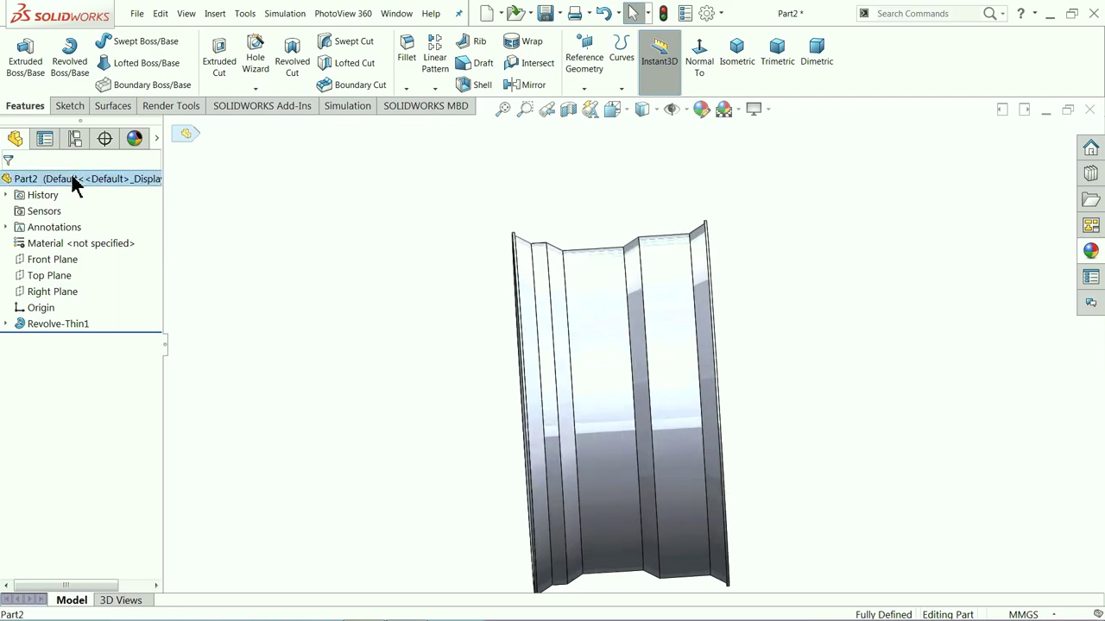
click(1091, 251)
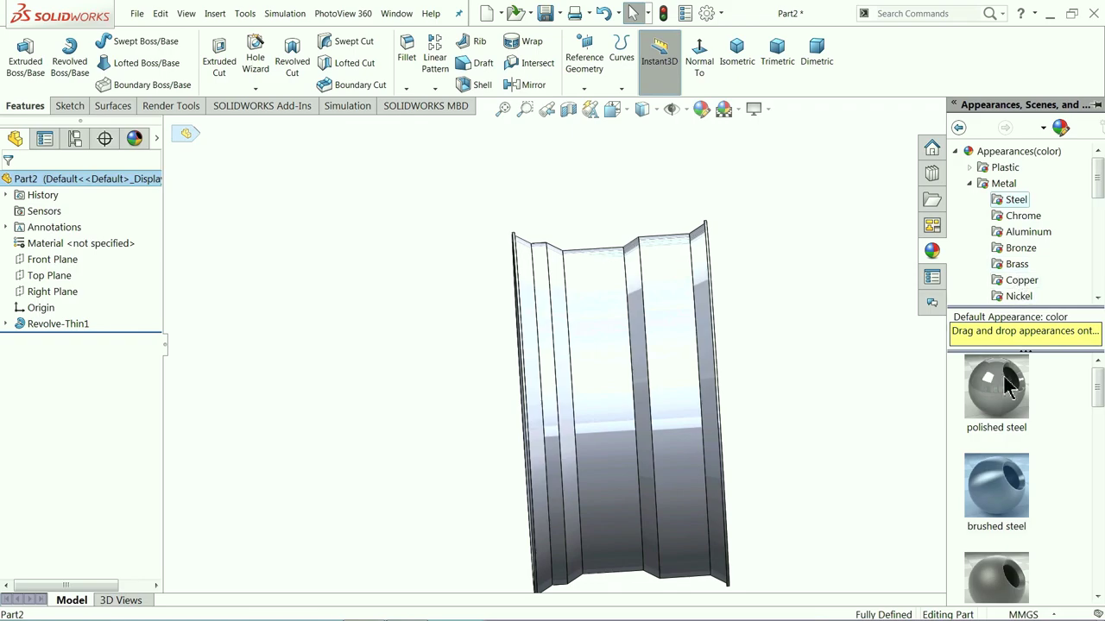
double_click(1001, 492)
Create a reference plane midway between the two outer annular end faces of the rim
mouse_move(854, 406)
middle_down()
mouse_move(814, 400)
mouse_move(871, 400)
mouse_move(766, 370)
mouse_move(671, 288)
mouse_move(631, 227)
mouse_move(604, 263)
mouse_move(560, 271)
middle_up()
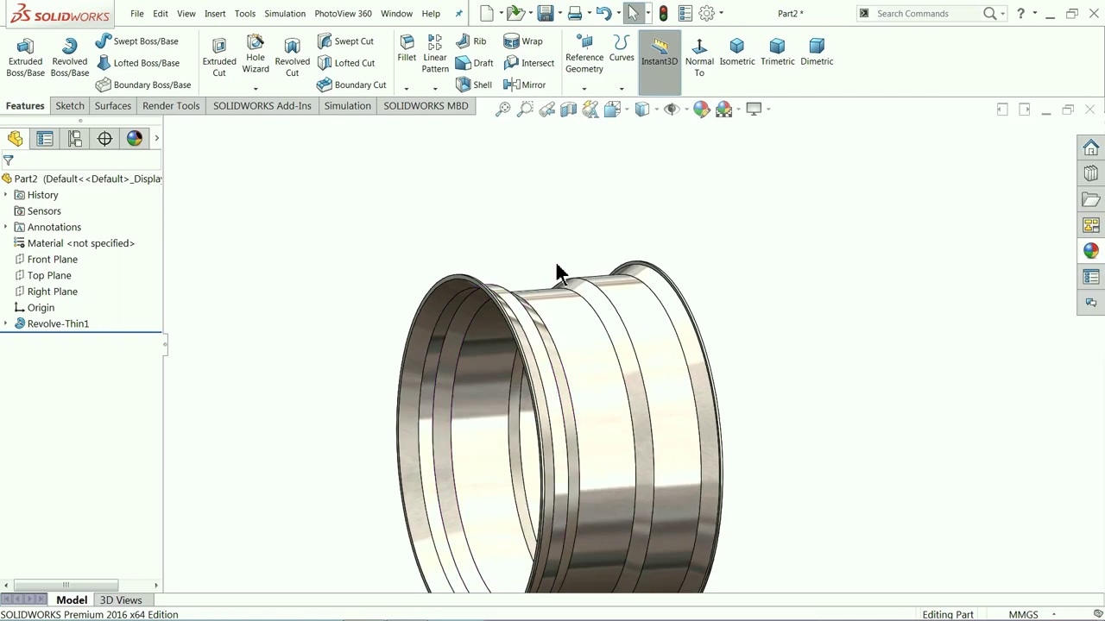
scroll(530, 284, down, 5)
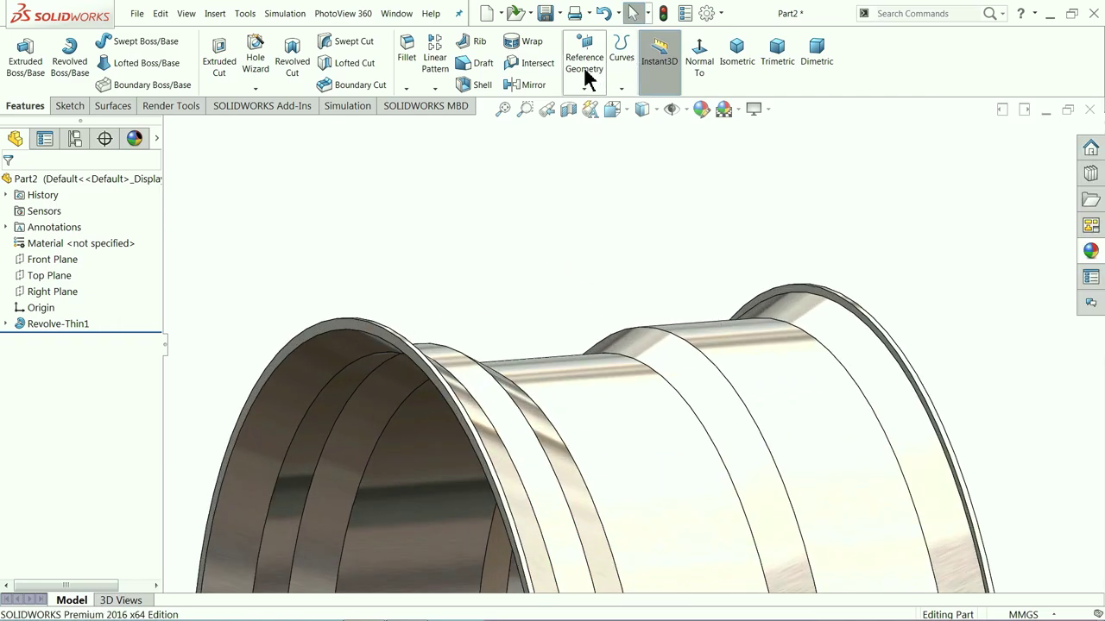
click(584, 89)
click(596, 110)
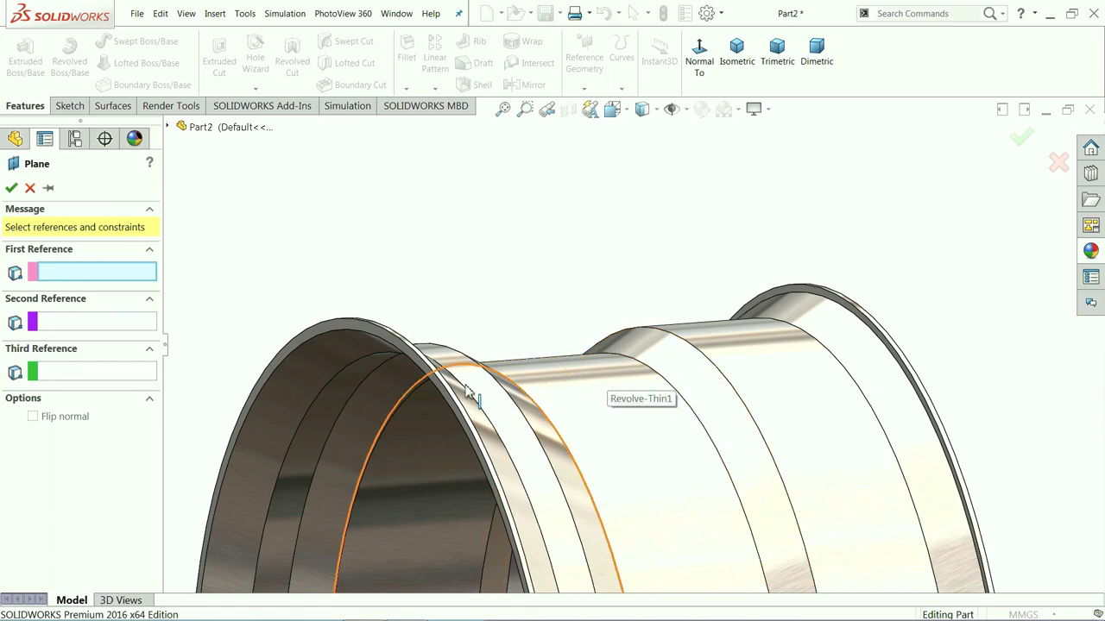
click(390, 337)
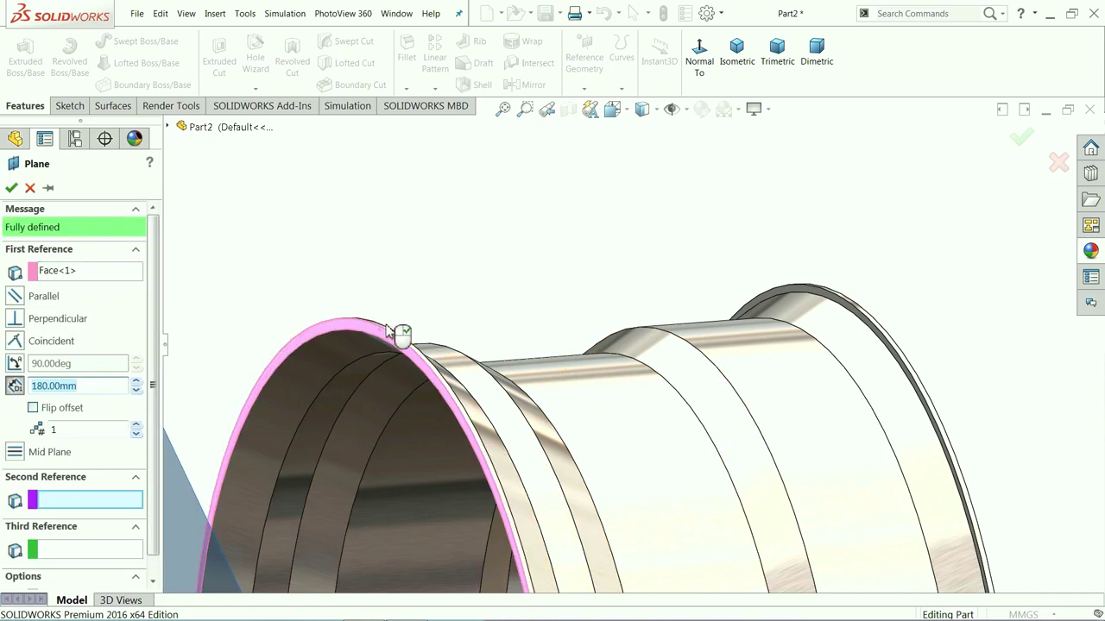
scroll(601, 298, up, 4)
middle_drag(602, 298, 688, 347)
scroll(690, 357, down, 4)
click(629, 279)
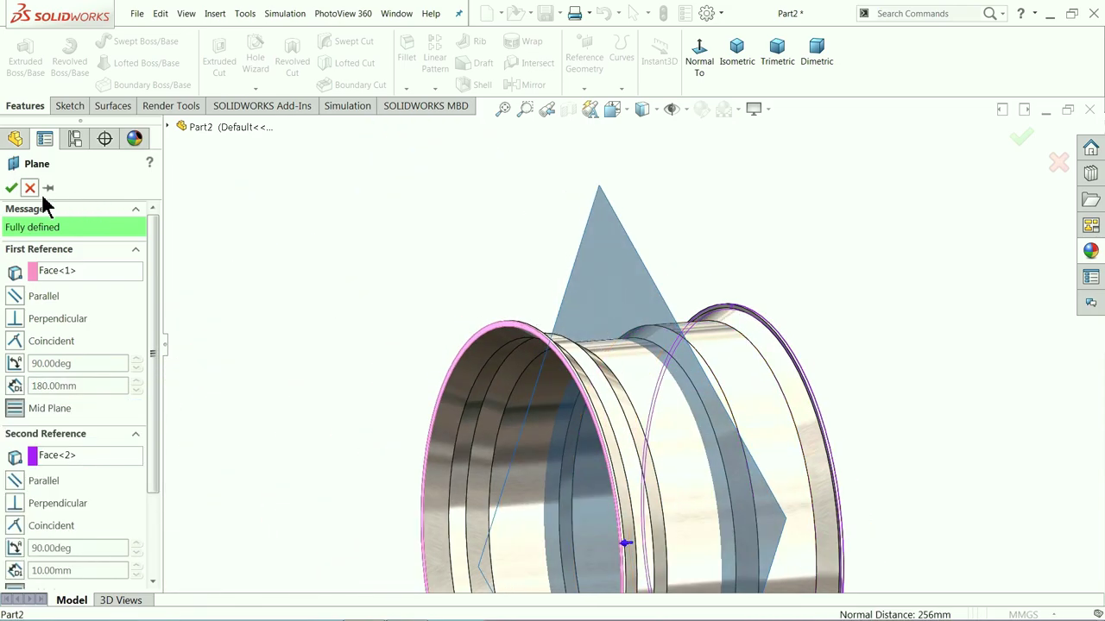
click(11, 190)
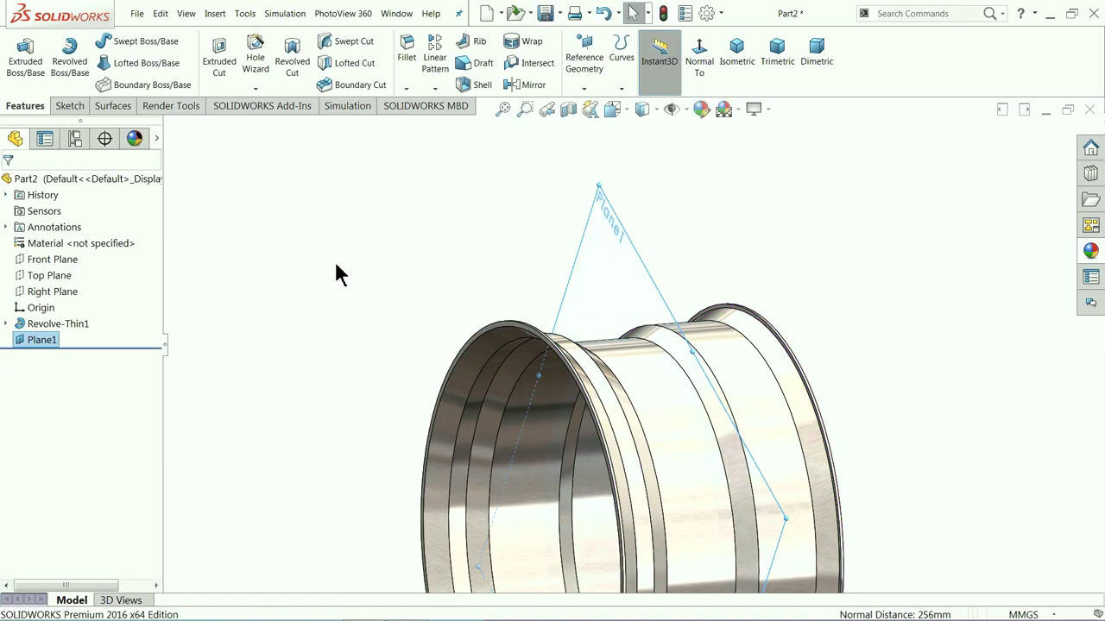
click(464, 241)
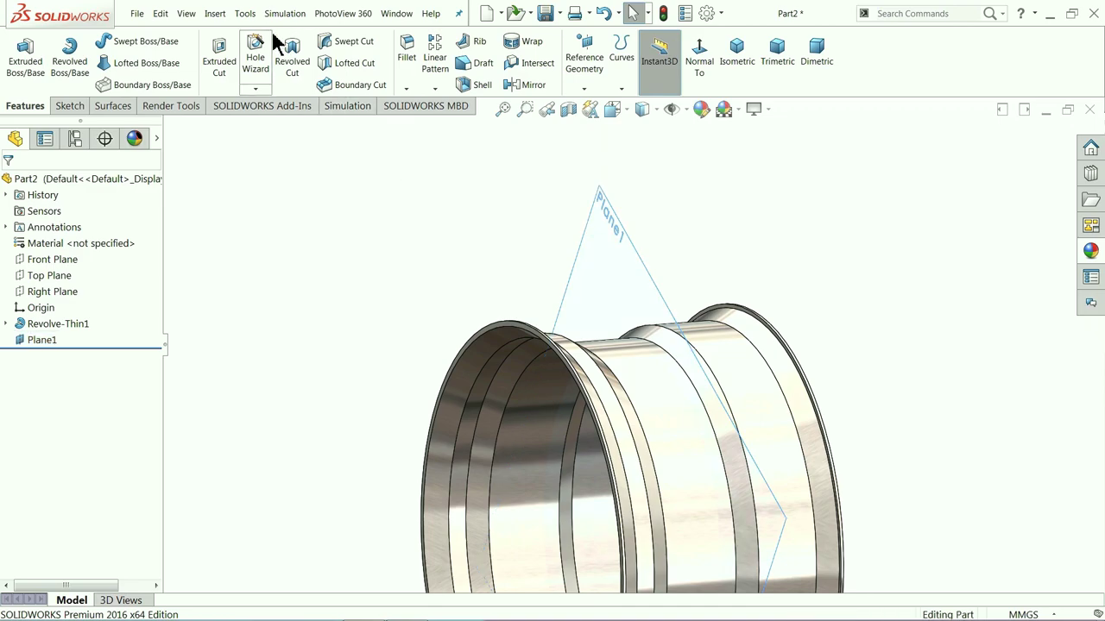
Apply a symmetric 1 mm fillet to all edges of the revolved rim by selecting the whole Revolve-Thin1 feature
click(409, 61)
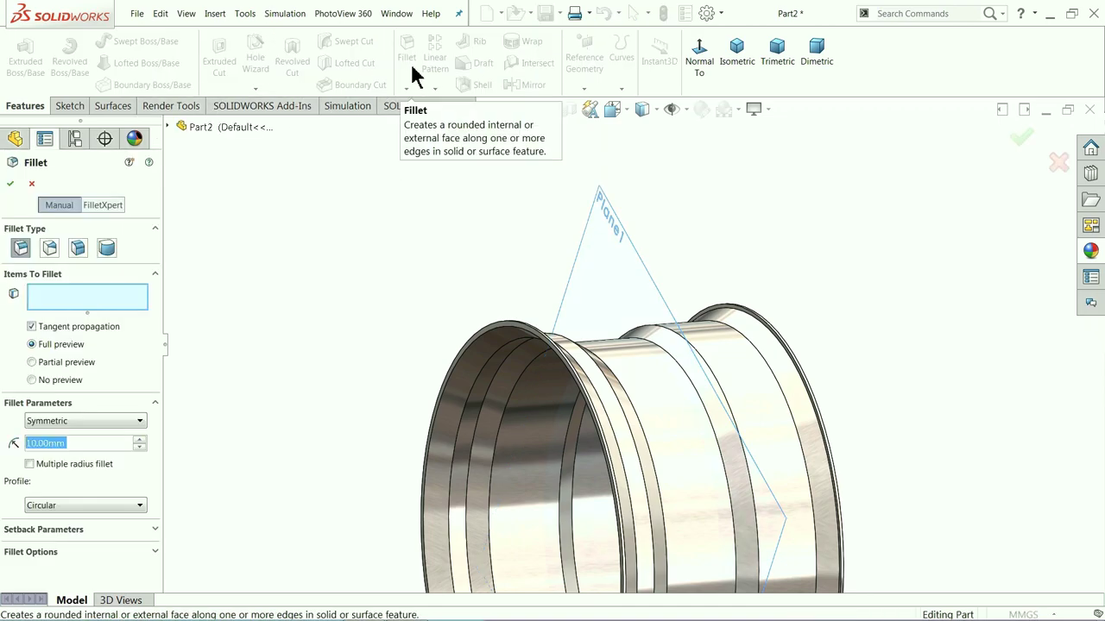
text(1)
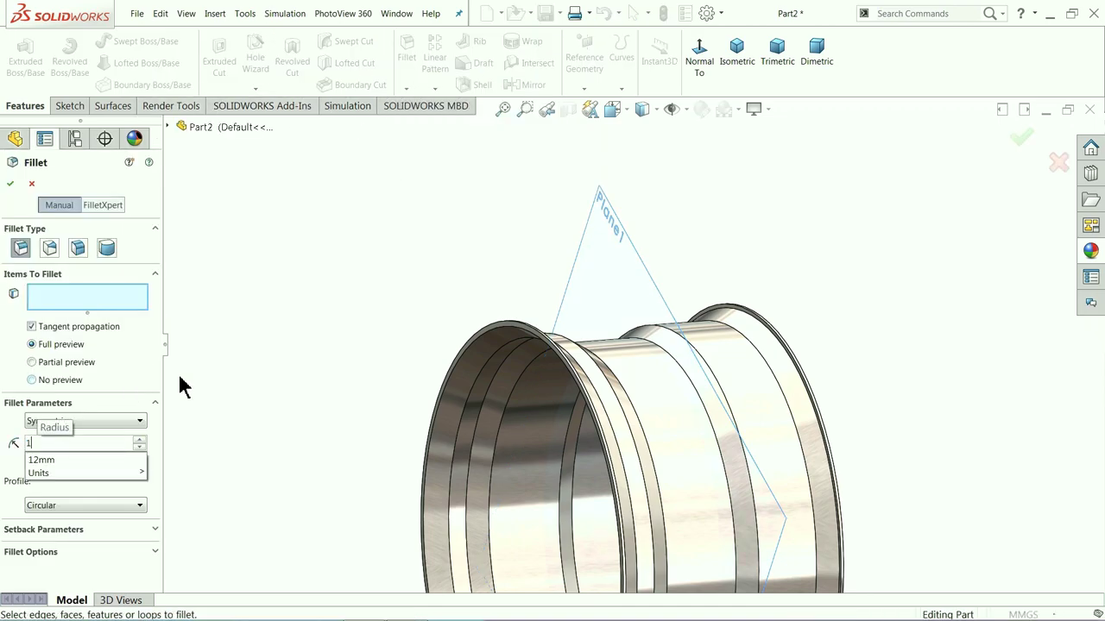
key(Return)
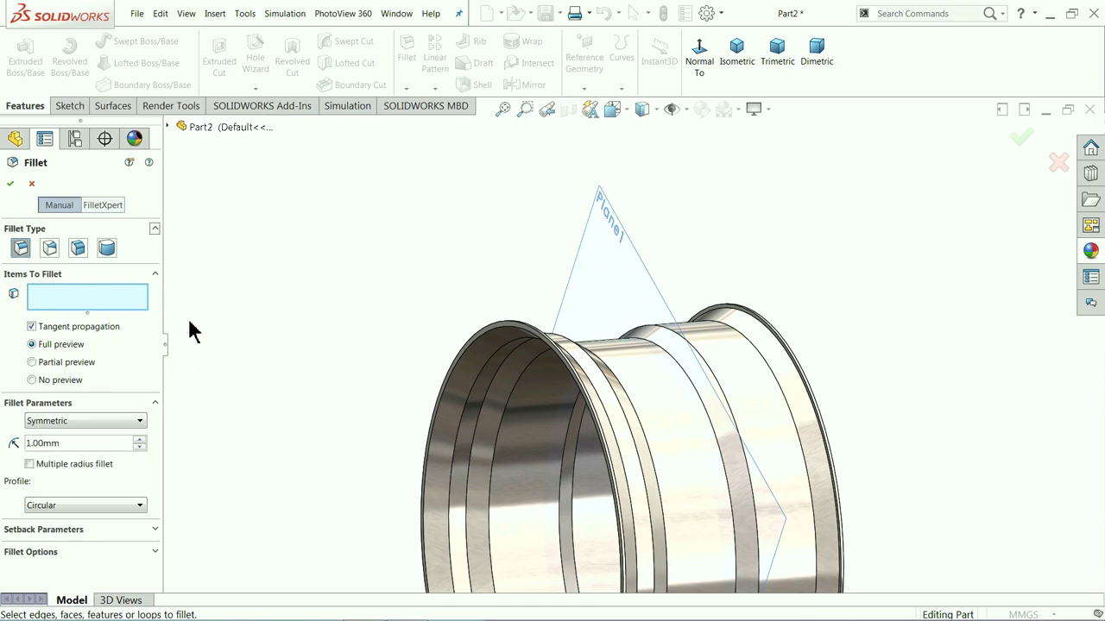
click(660, 374)
right_click(59, 297)
click(78, 299)
click(171, 127)
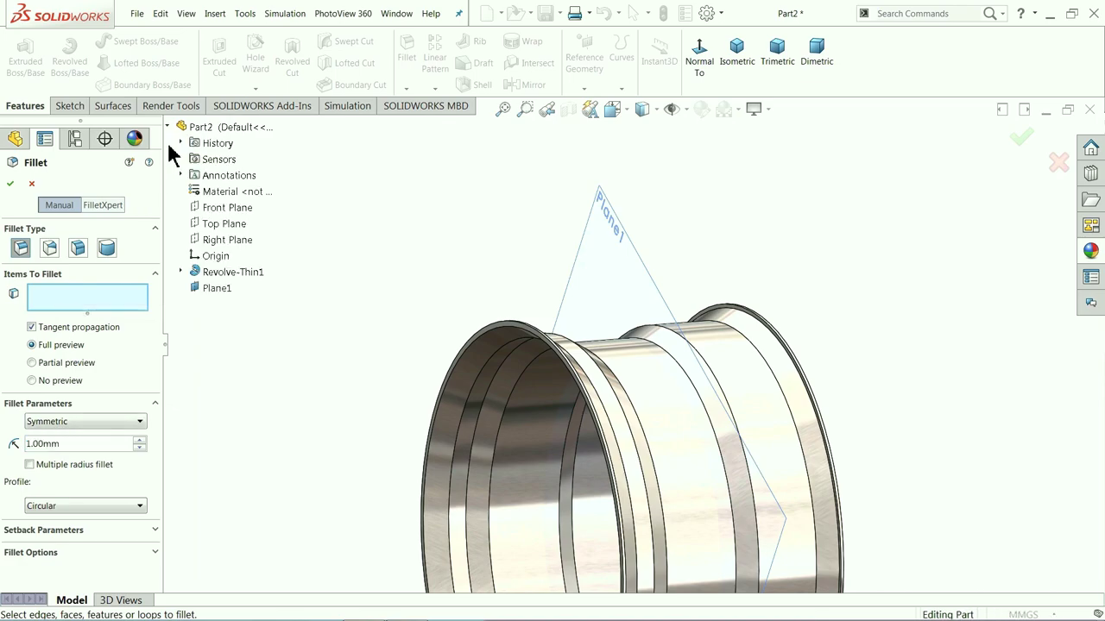
click(218, 273)
middle_drag(414, 337, 581, 305)
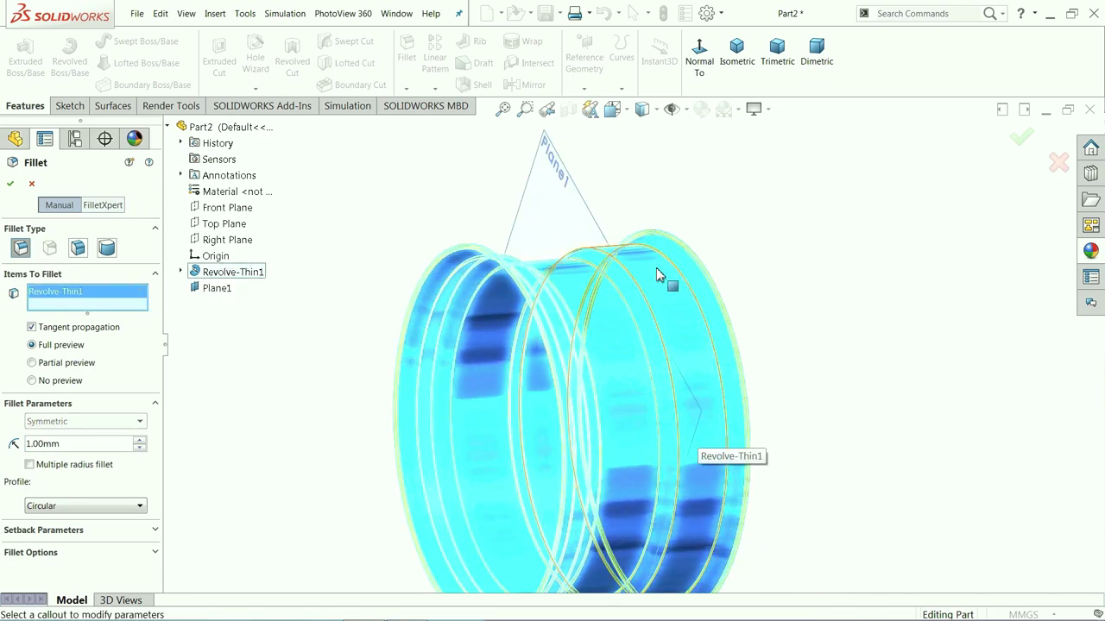
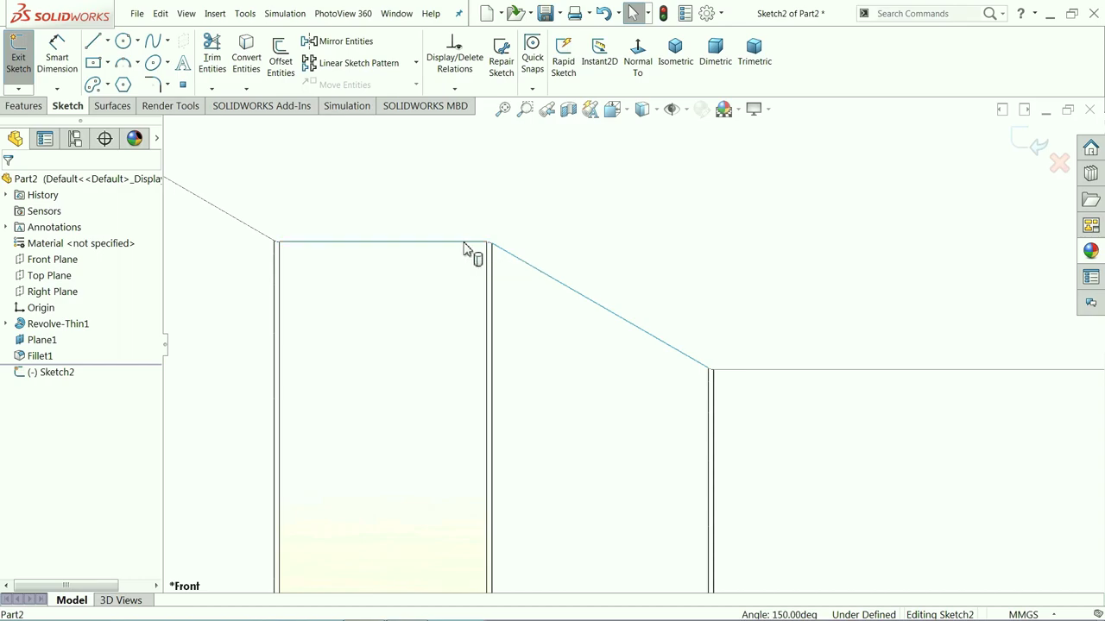
Offset the connected outer rim edges, both slopes, the flat between them and their small corner arcs, 3 mm inward as one chain
ctrl+click(261, 235)
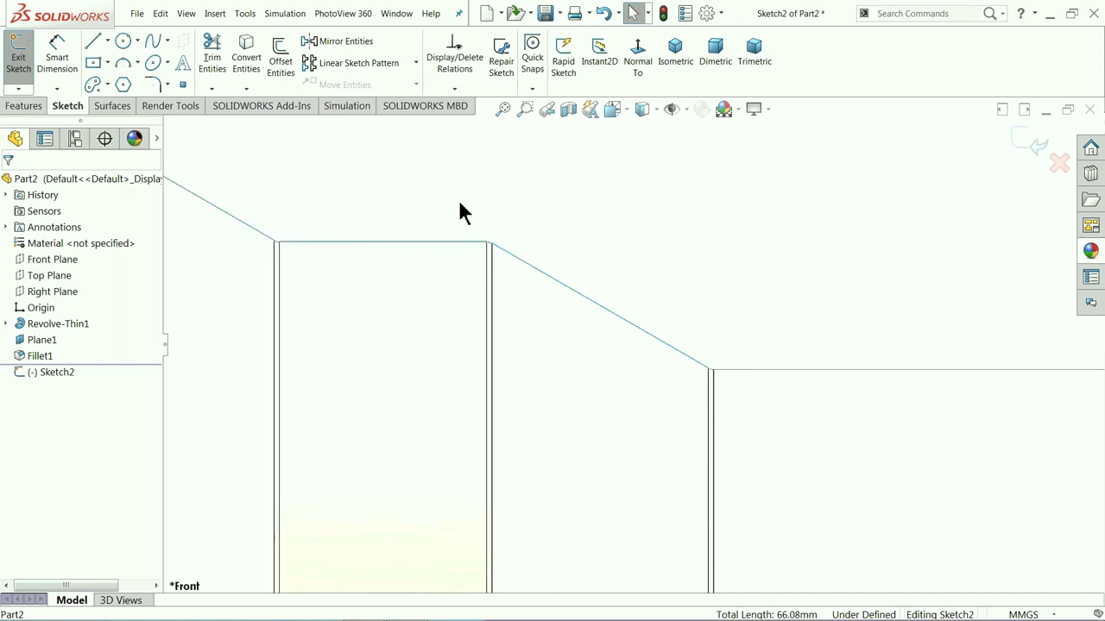
key(z)
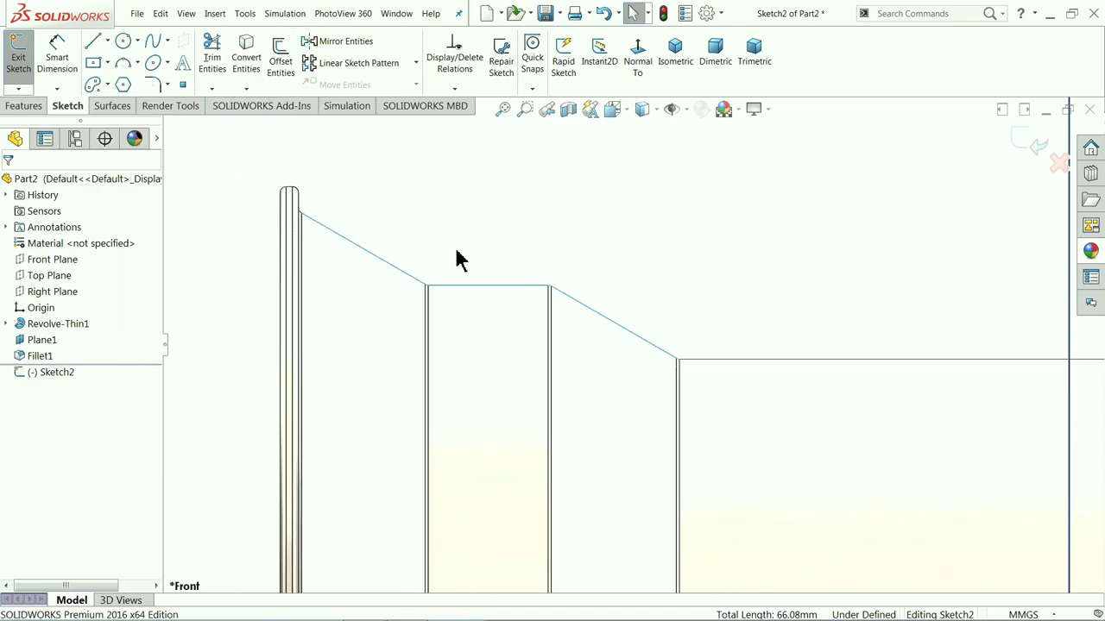
scroll(562, 303, down, 10)
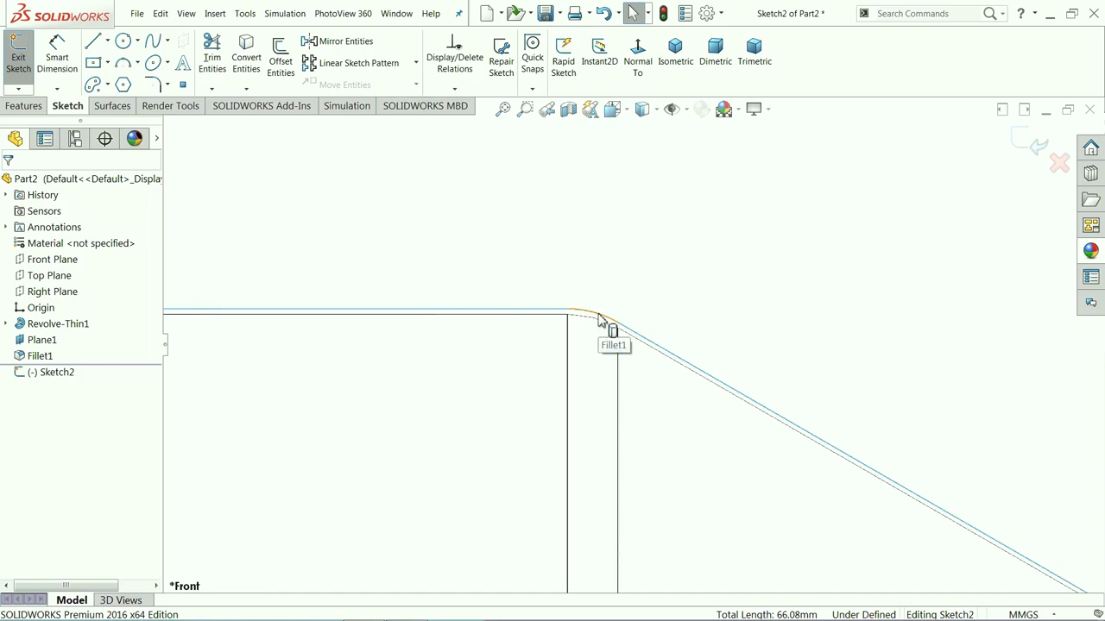
scroll(605, 321, up, 3)
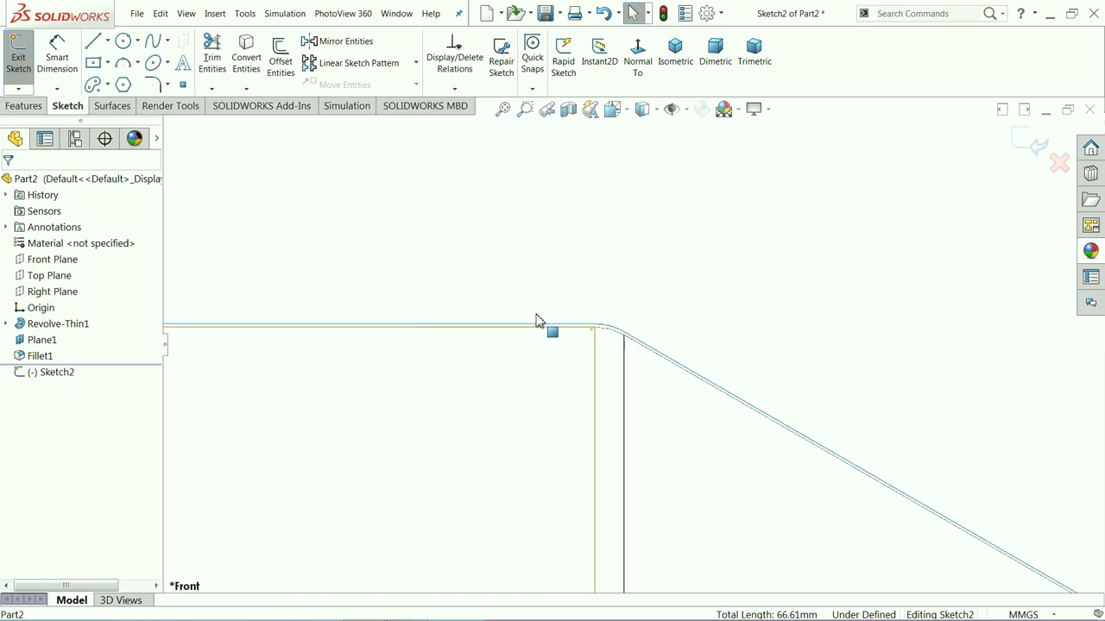
scroll(331, 353, up, 3)
scroll(406, 337, down, 5)
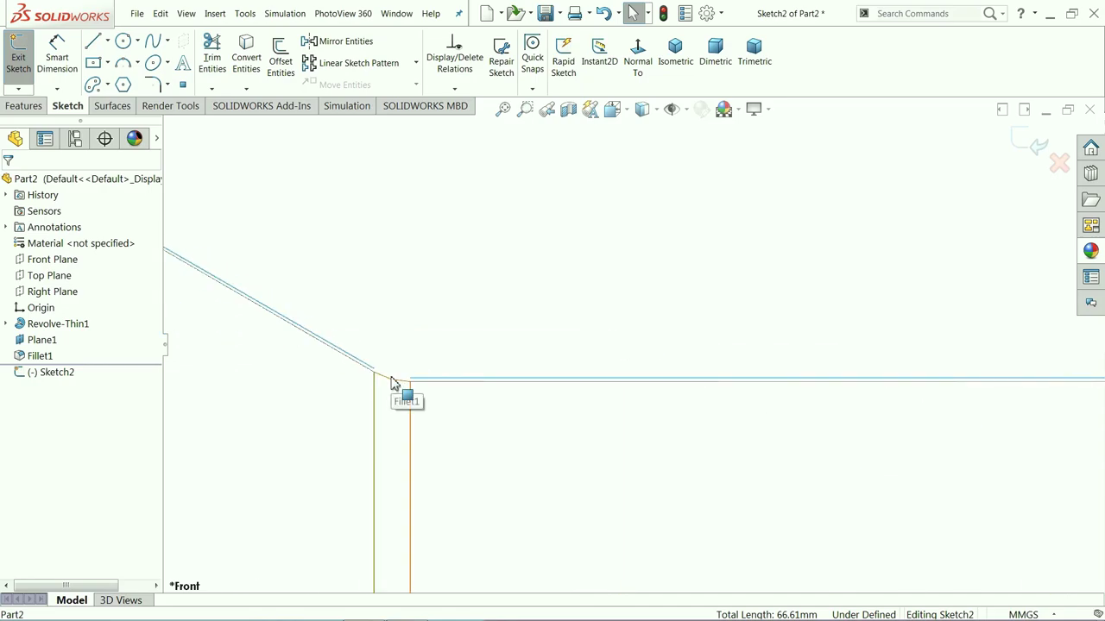
scroll(475, 321, up, 5)
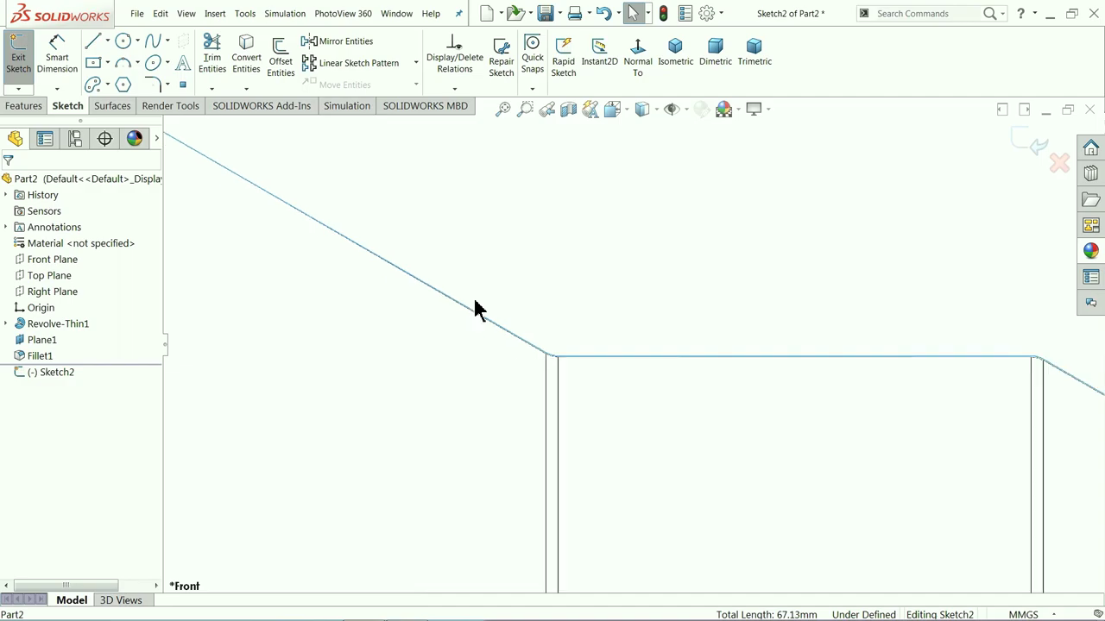
click(282, 69)
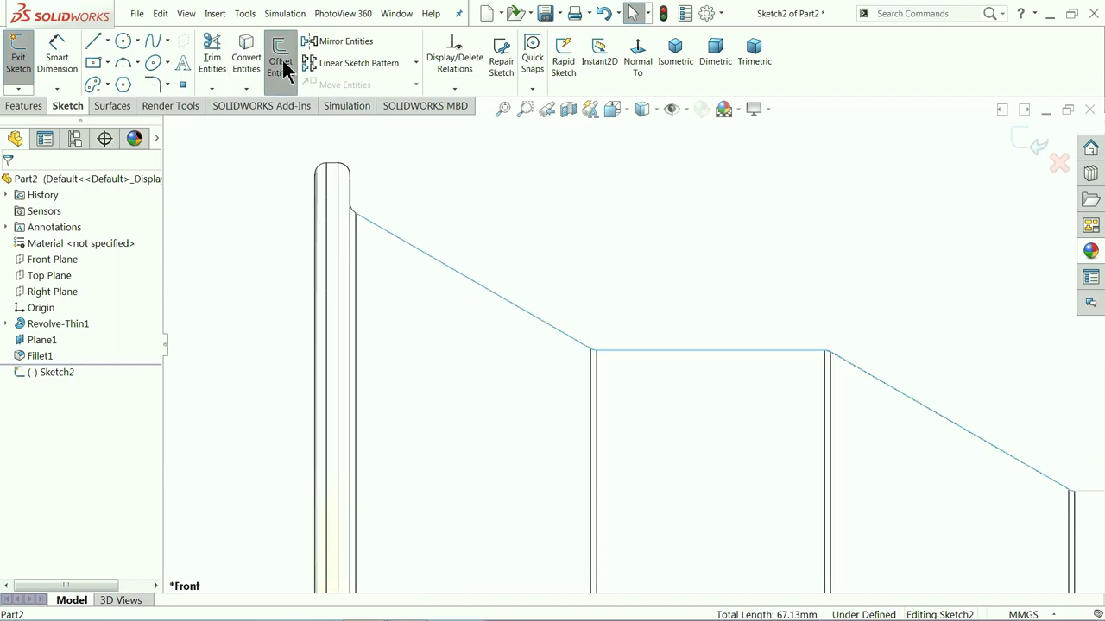
text(1)
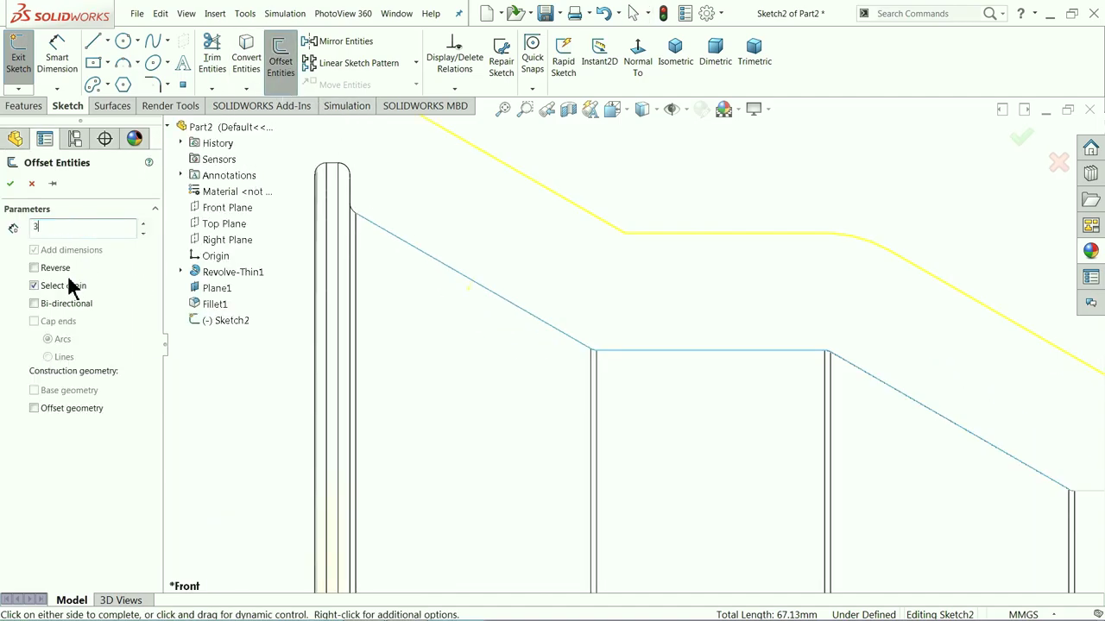
key(Return)
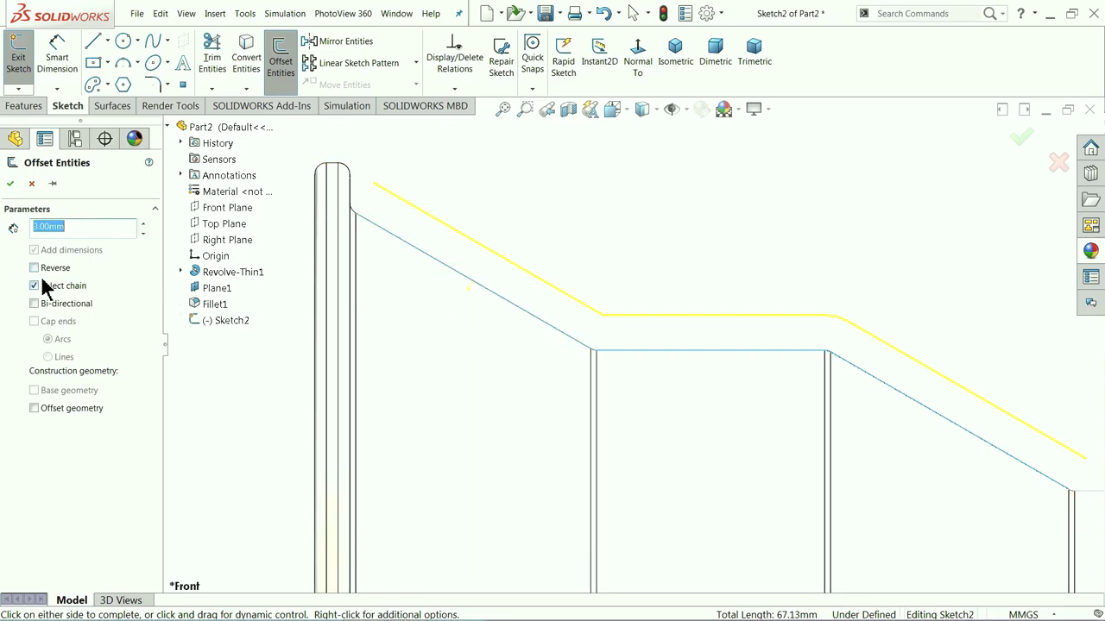
click(35, 269)
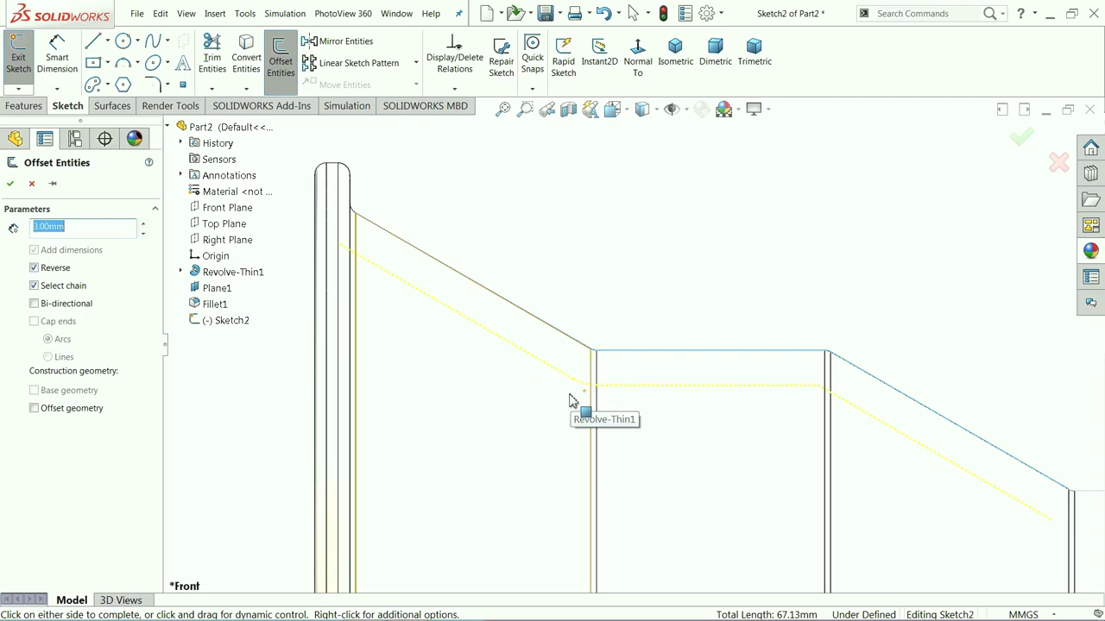
scroll(361, 246, down, 1)
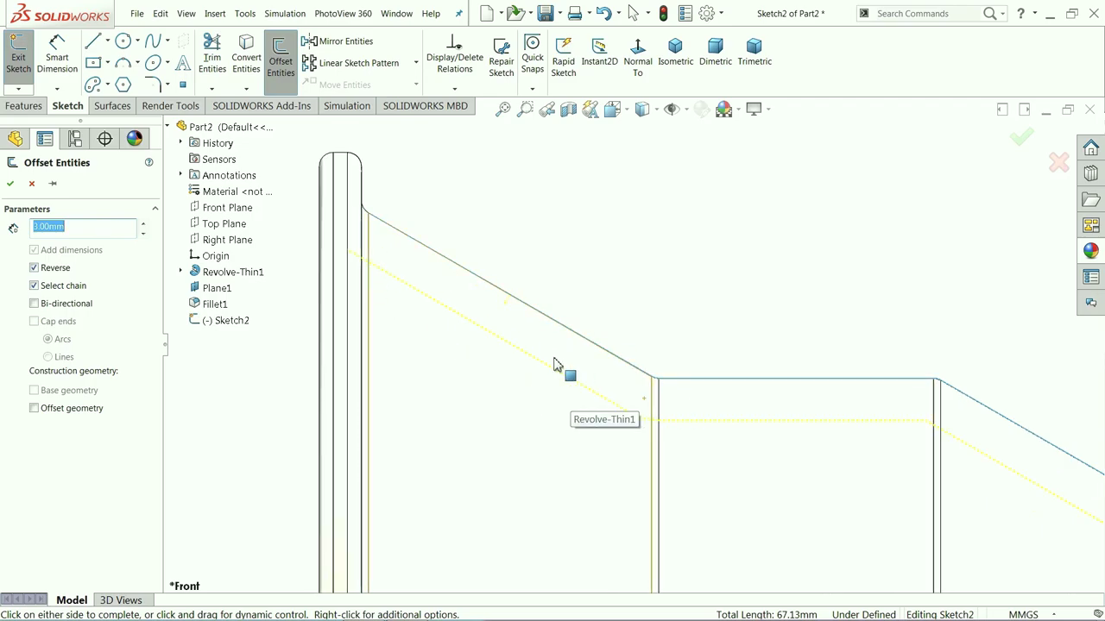
click(11, 184)
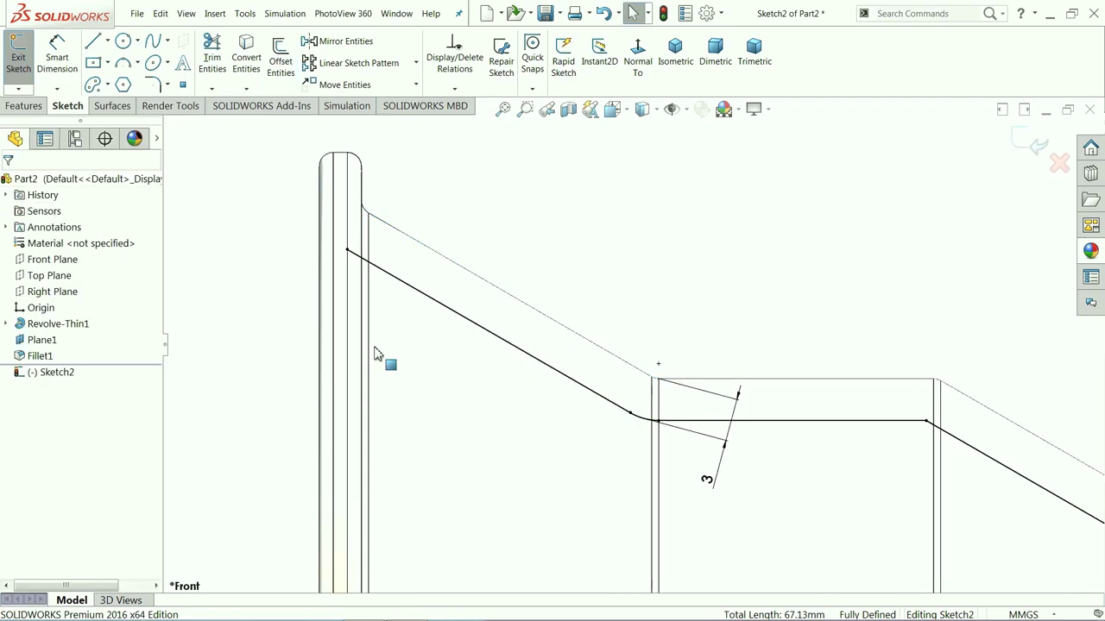
Delete the small offset arc joining the flange-side sloped line to the horizontal line
scroll(712, 449, down, 2)
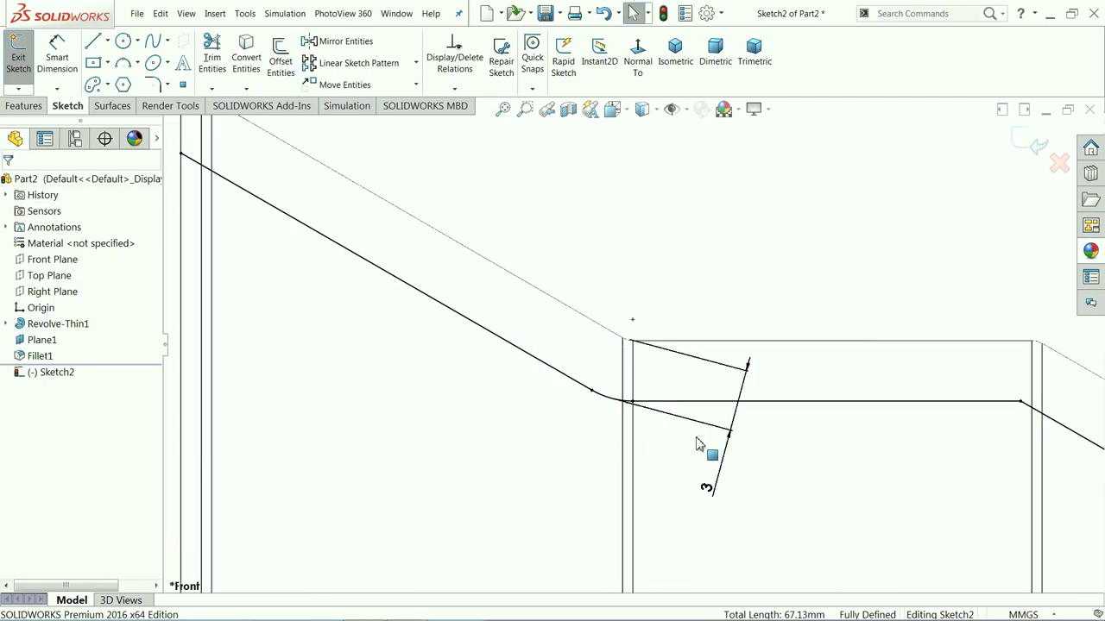
click(618, 405)
key(Escape)
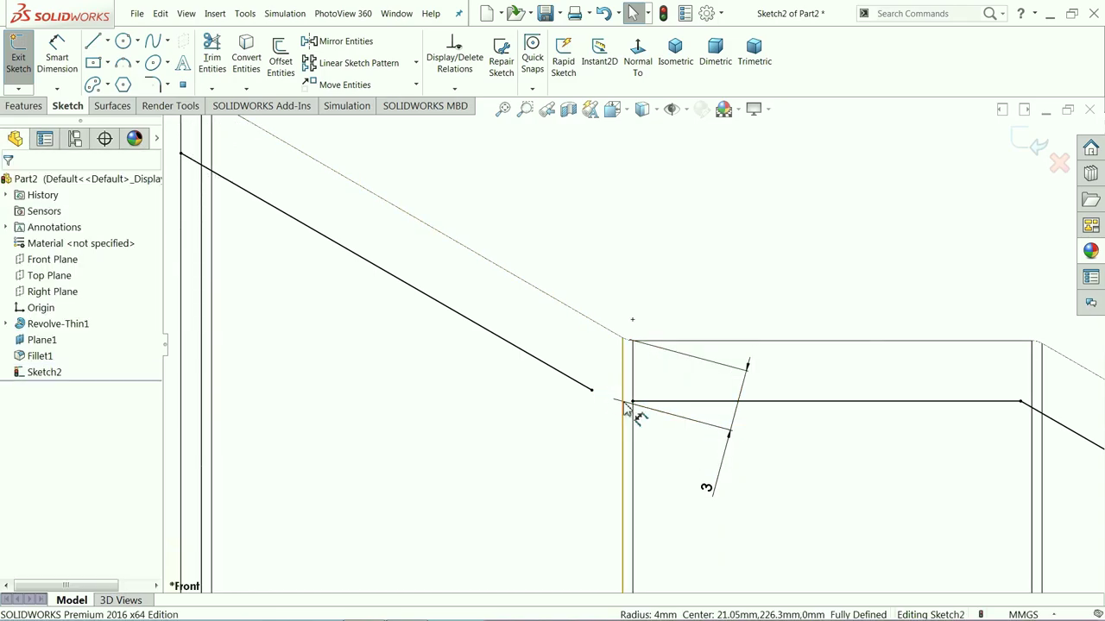
Try to close the gap by stretching the horizontal offset line and merging its end with the flange-side sloped line's end
scroll(652, 411, down, 3)
mouse_move(615, 390)
mouse_down()
mouse_move(561, 387)
mouse_move(575, 389)
mouse_up()
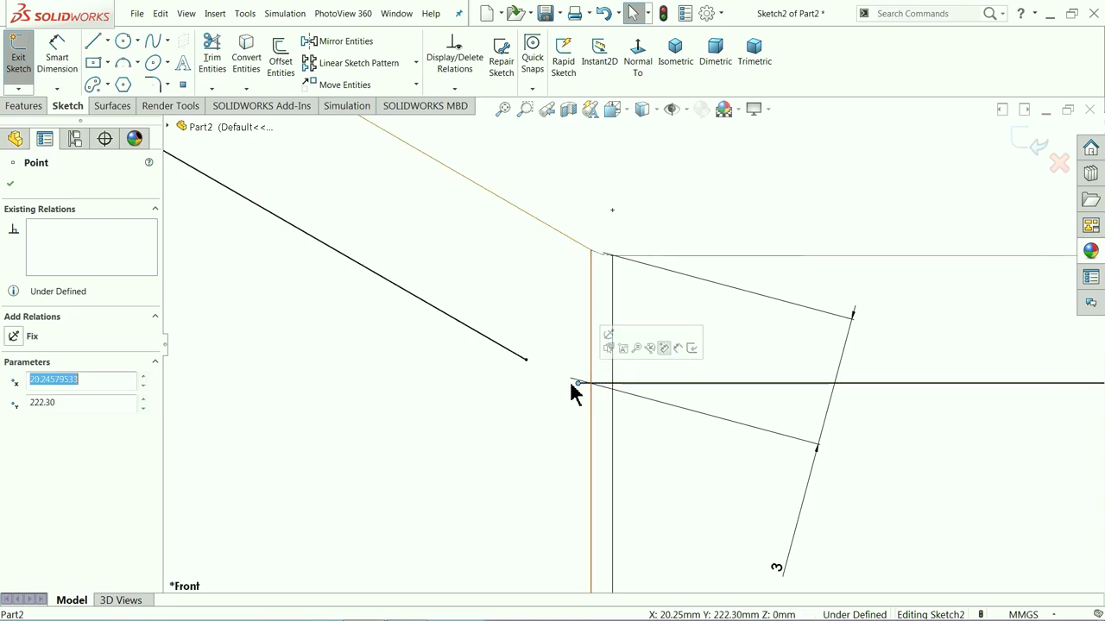
click(526, 359)
ctrl+click(577, 383)
click(600, 316)
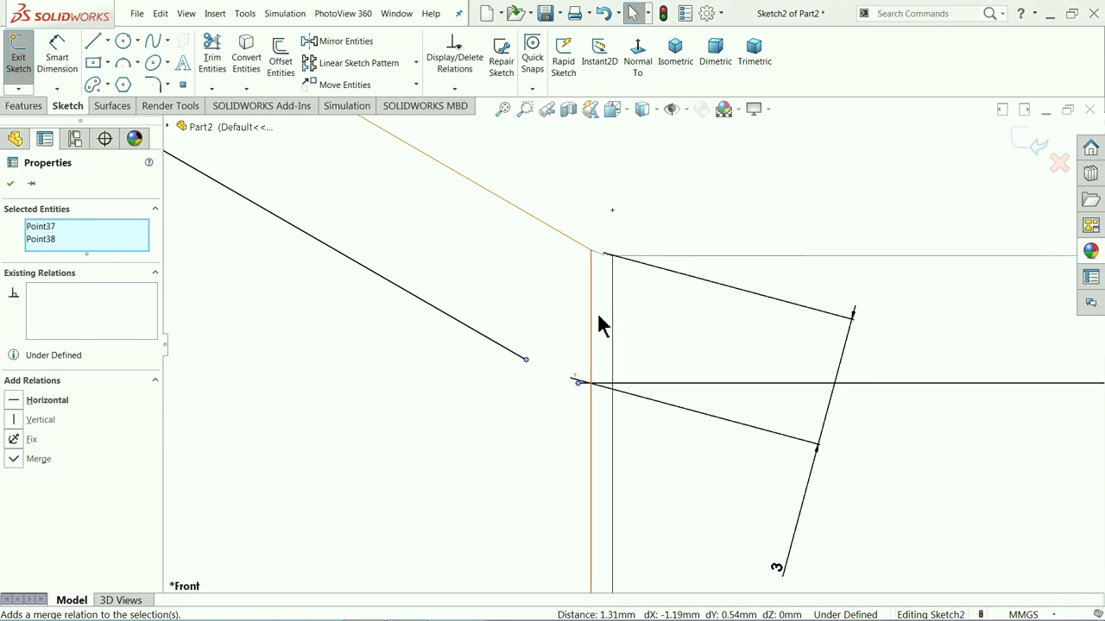
click(641, 315)
scroll(587, 392, down, 3)
click(579, 388)
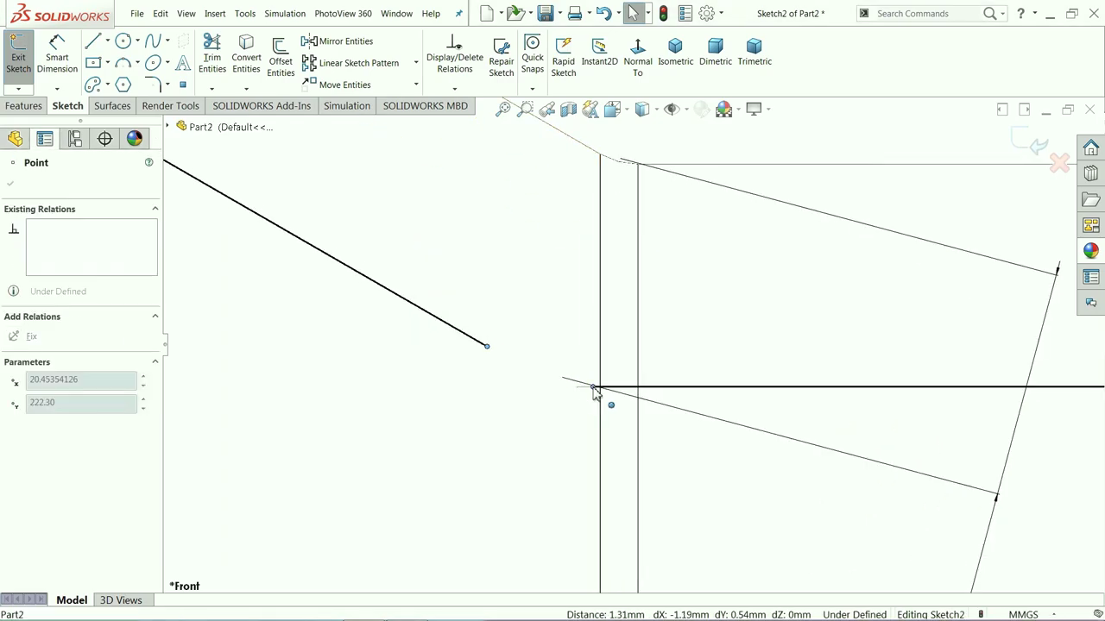
ctrl+click(487, 347)
click(489, 348)
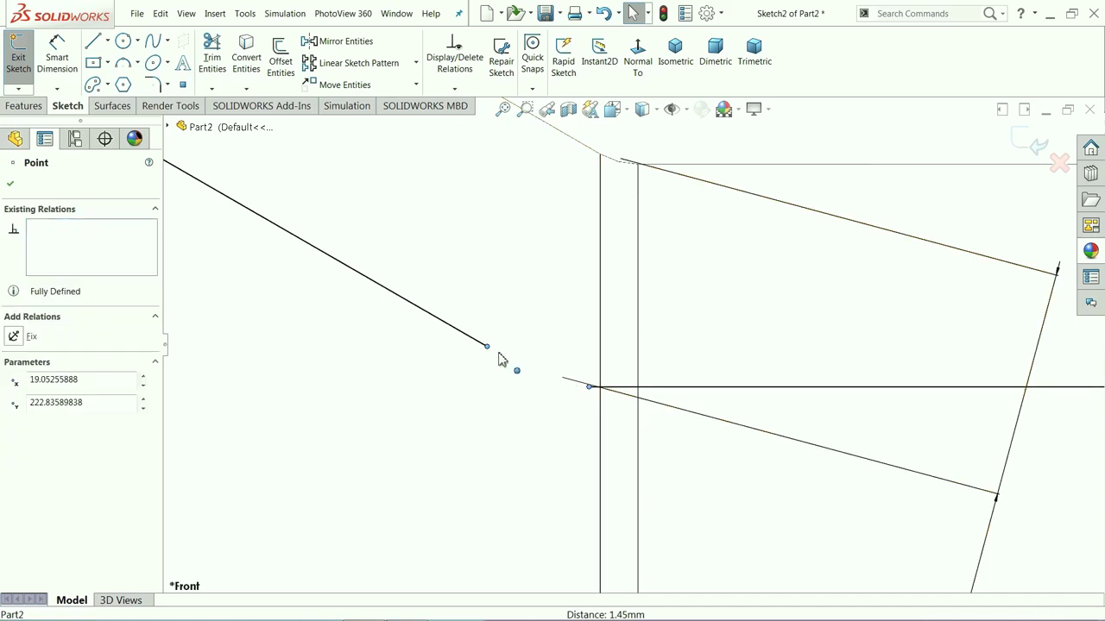
ctrl+click(500, 359)
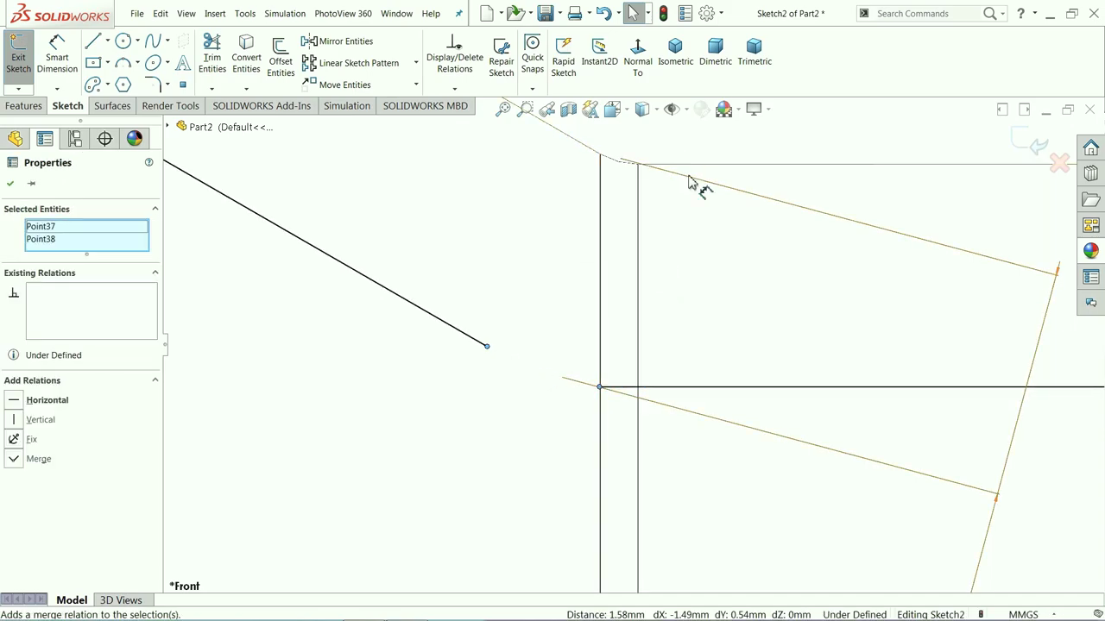
click(666, 148)
Extend the flange-side sloped line down to the horizontal line's end and merge the two endpoints
mouse_move(489, 351)
mouse_down()
mouse_move(592, 395)
mouse_move(636, 387)
mouse_move(545, 382)
mouse_move(557, 374)
mouse_up()
ctrl+click(566, 372)
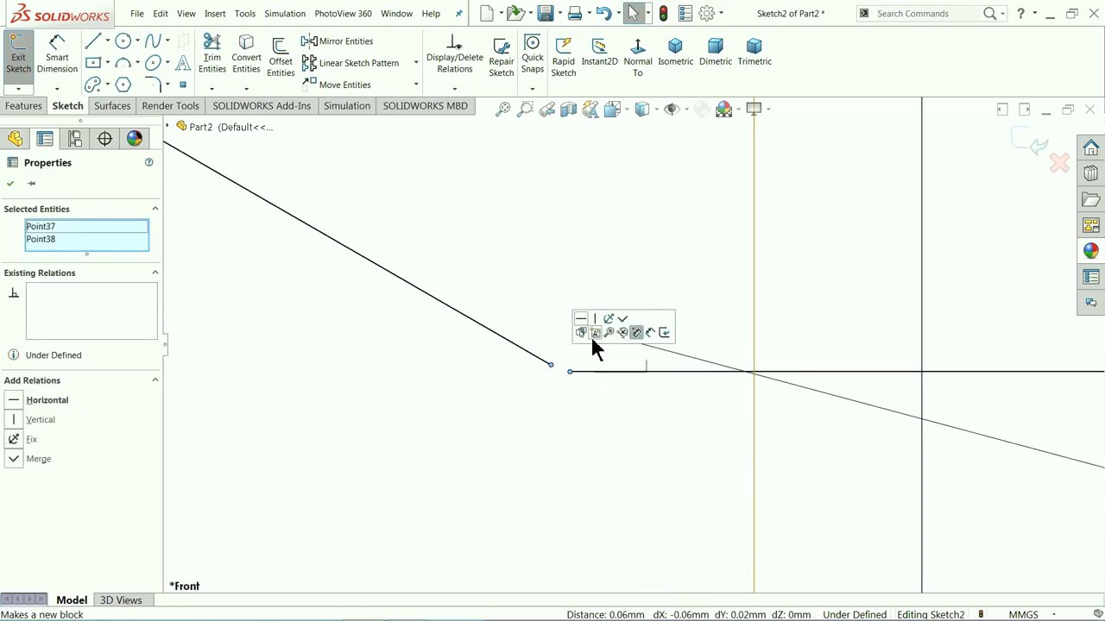
click(626, 323)
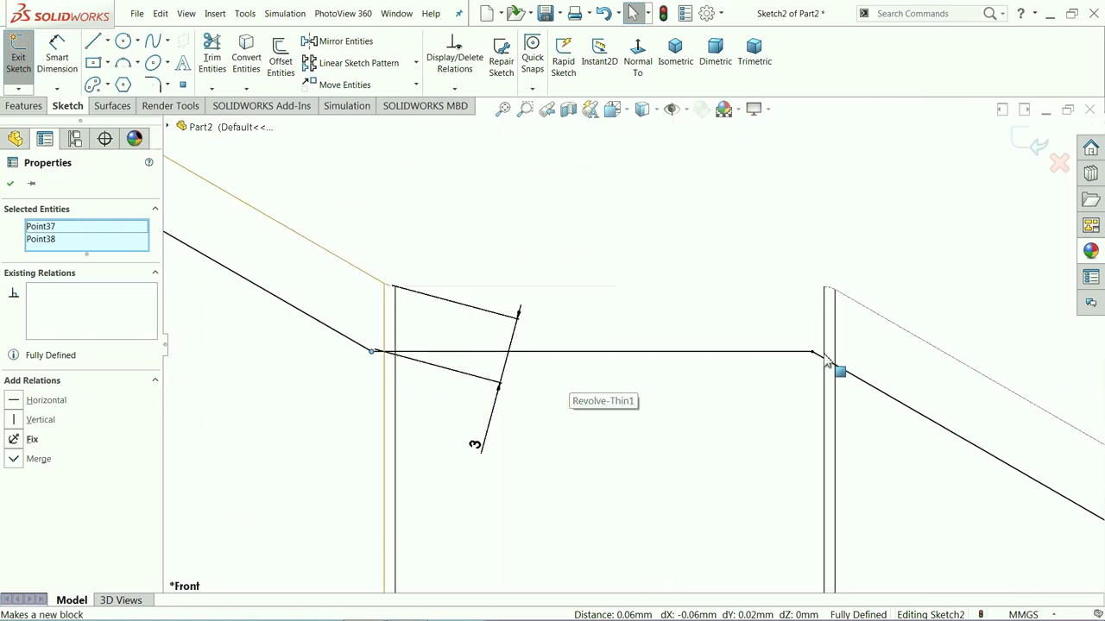
click(604, 215)
Add 1 mm sketch fillets at both corners where the horizontal offset line meets the sloped lines
click(153, 84)
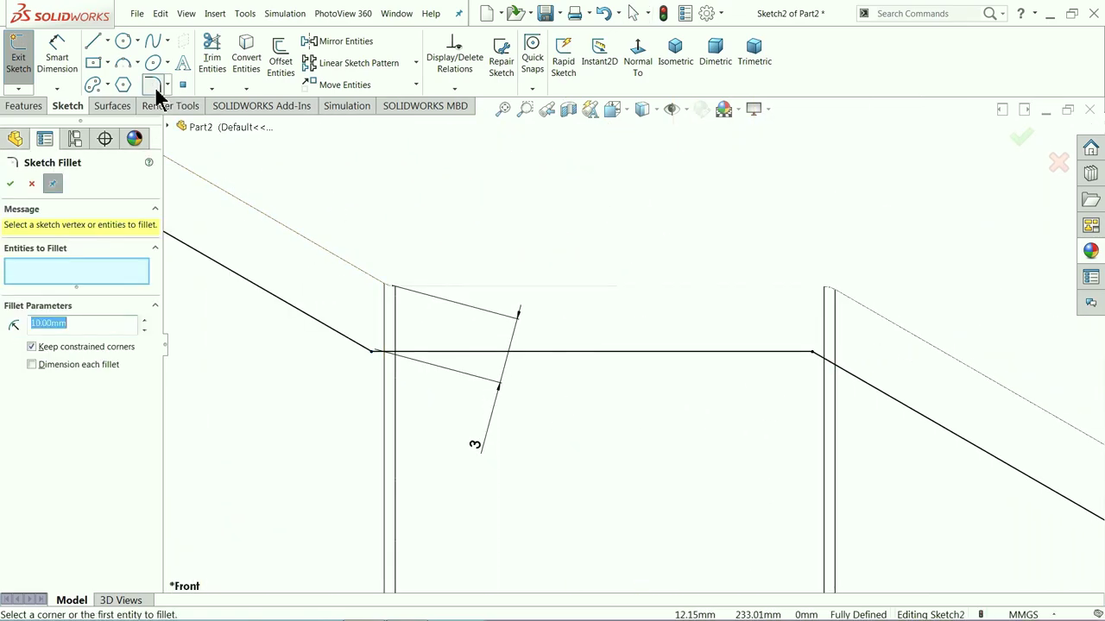
click(372, 353)
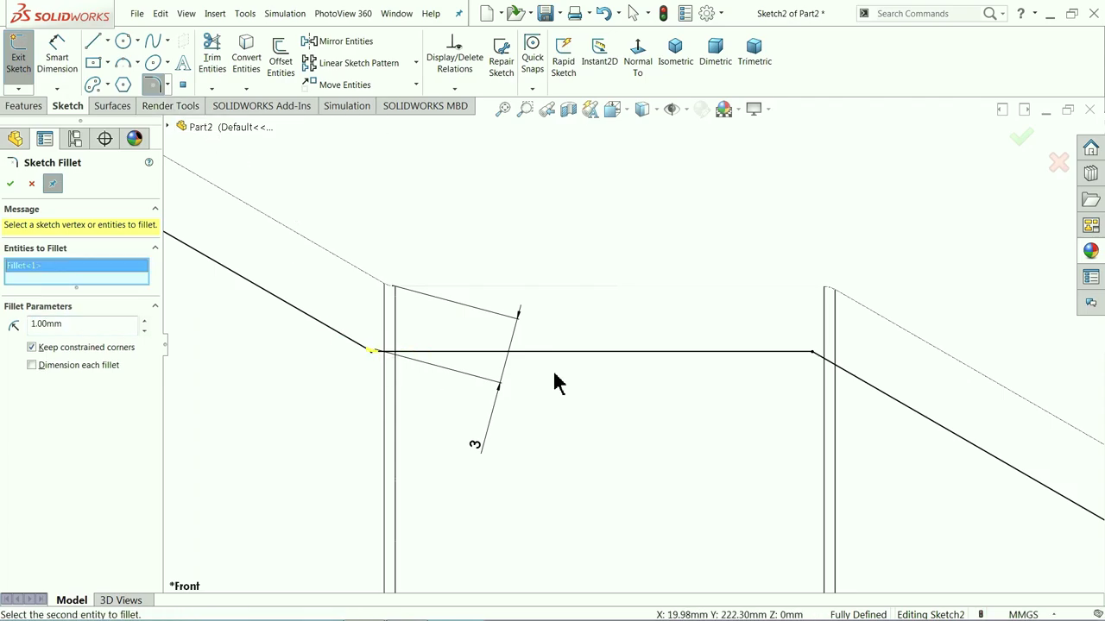
click(812, 353)
scroll(636, 353, up, 3)
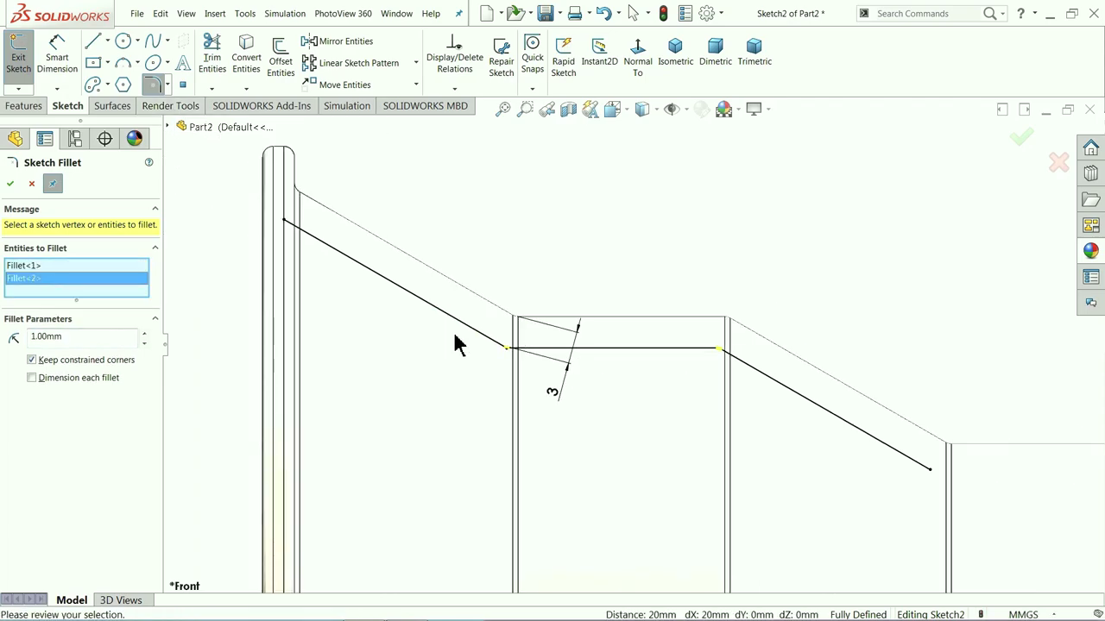
click(11, 186)
scroll(258, 159, down, 5)
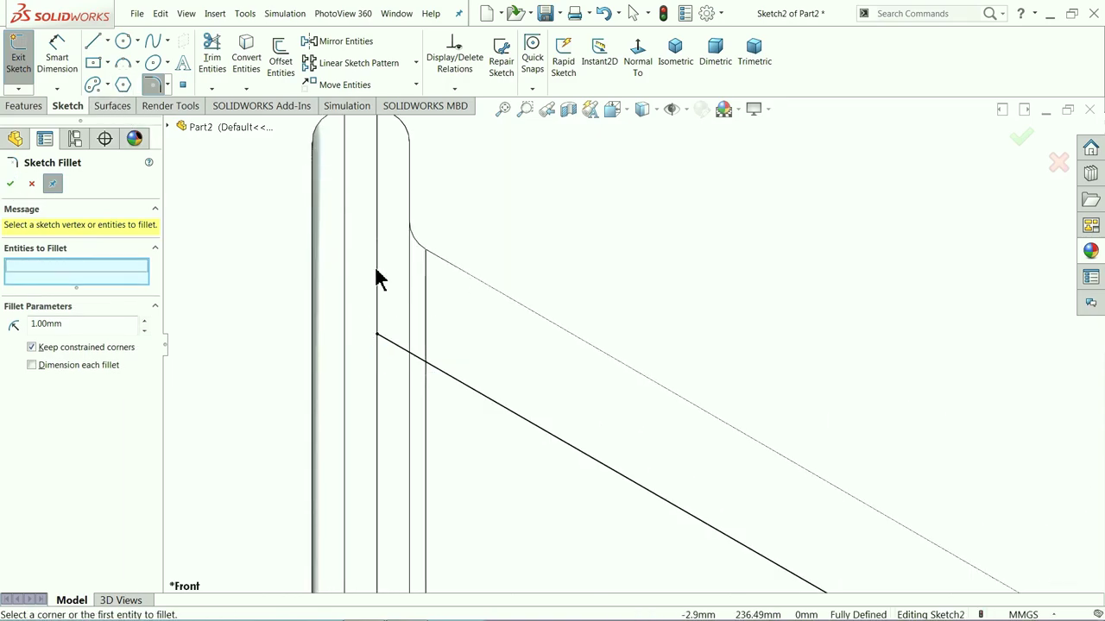
click(30, 187)
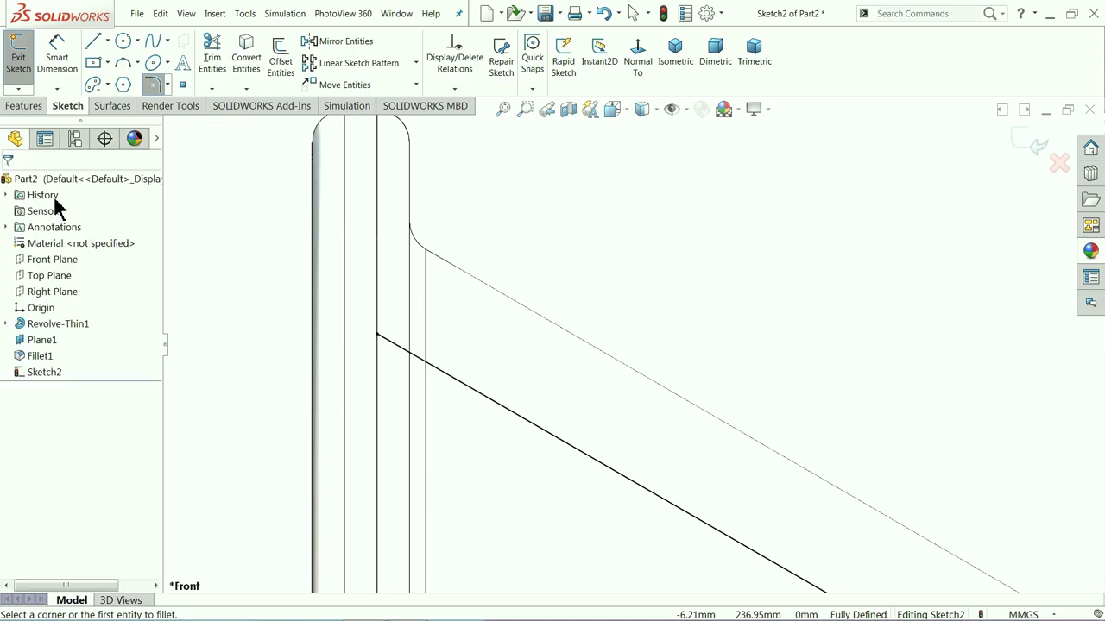
Extend the free end of the flange-side sloped line toward the flange's outer face and dimension it 0.5 mm from that face
click(377, 335)
drag(376, 338, 329, 307)
click(59, 74)
scroll(226, 205, down, 3)
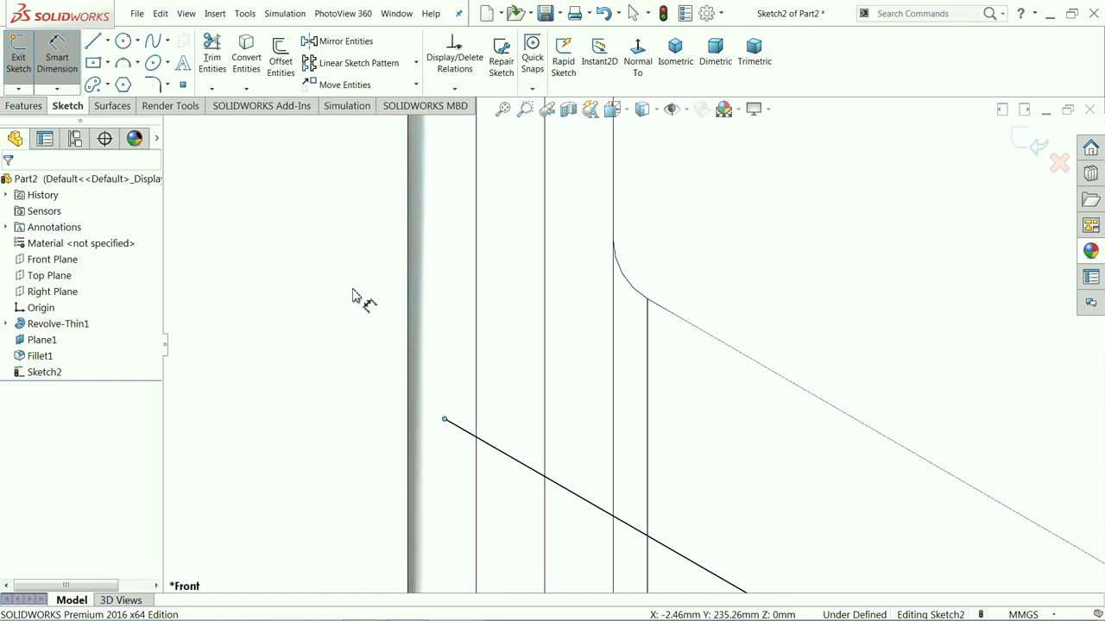
click(410, 426)
click(435, 359)
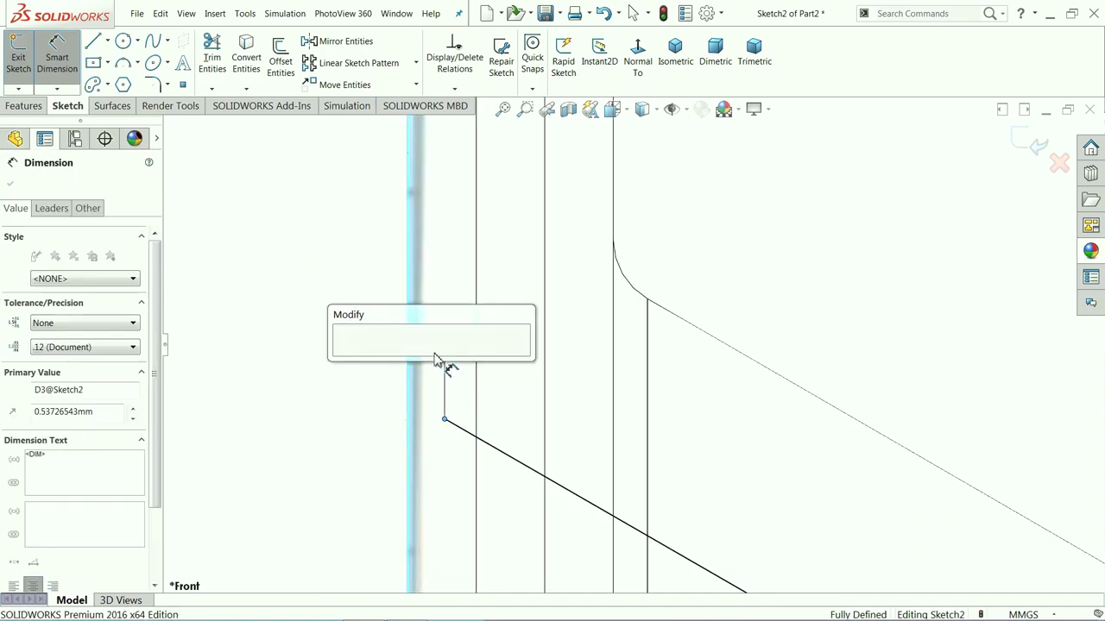
text(0.5)
key(Return)
scroll(341, 389, up, 3)
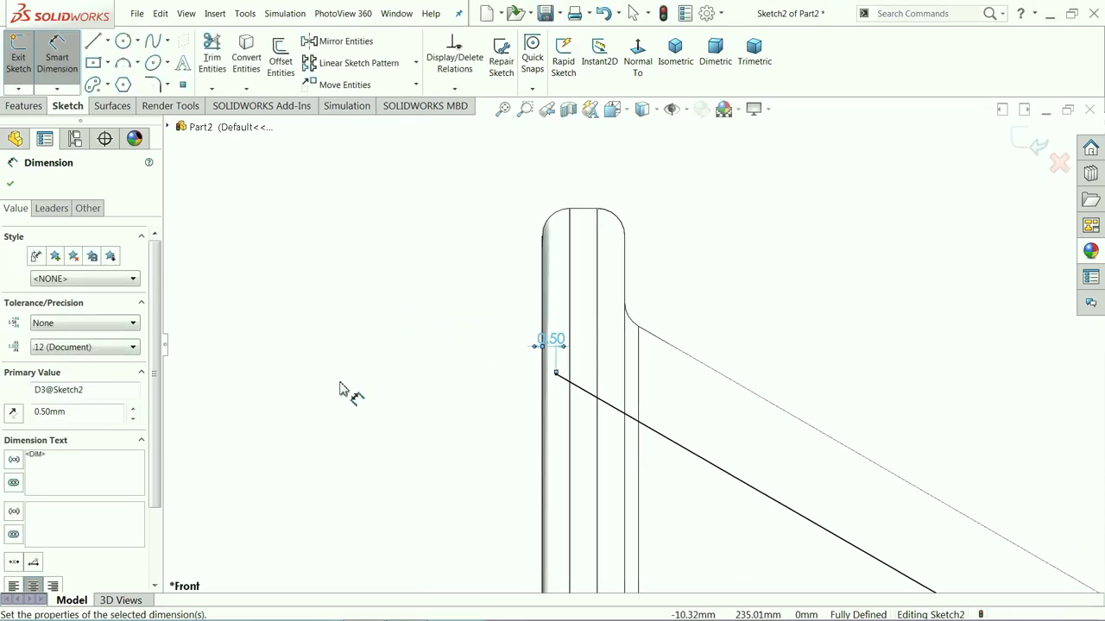
key(Escape)
Draw a horizontal centerline about 364 mm long along the rim's axis, passing through the origin and beyond both rim faces
scroll(475, 366, up, 3)
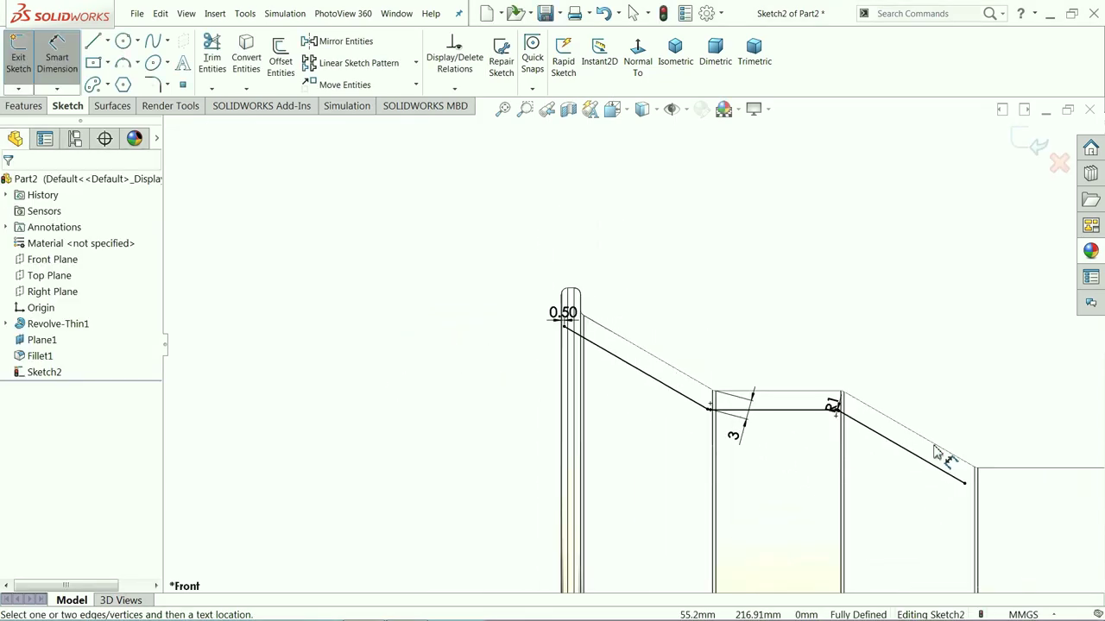
scroll(922, 449, up, 5)
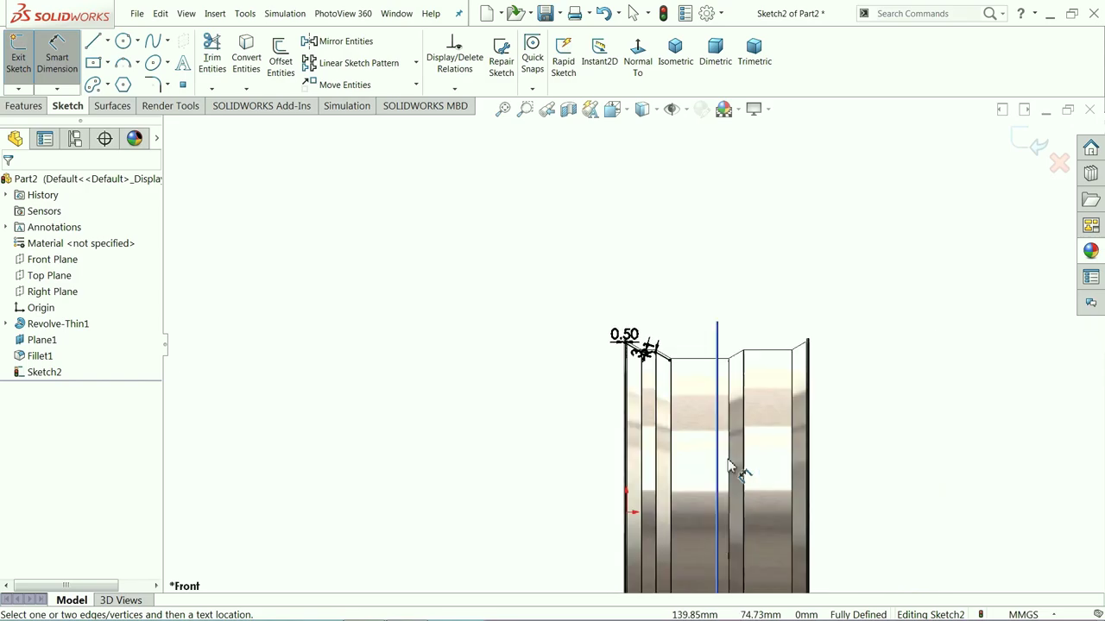
ctrl+middle_drag(700, 482, 639, 356)
click(106, 40)
click(116, 74)
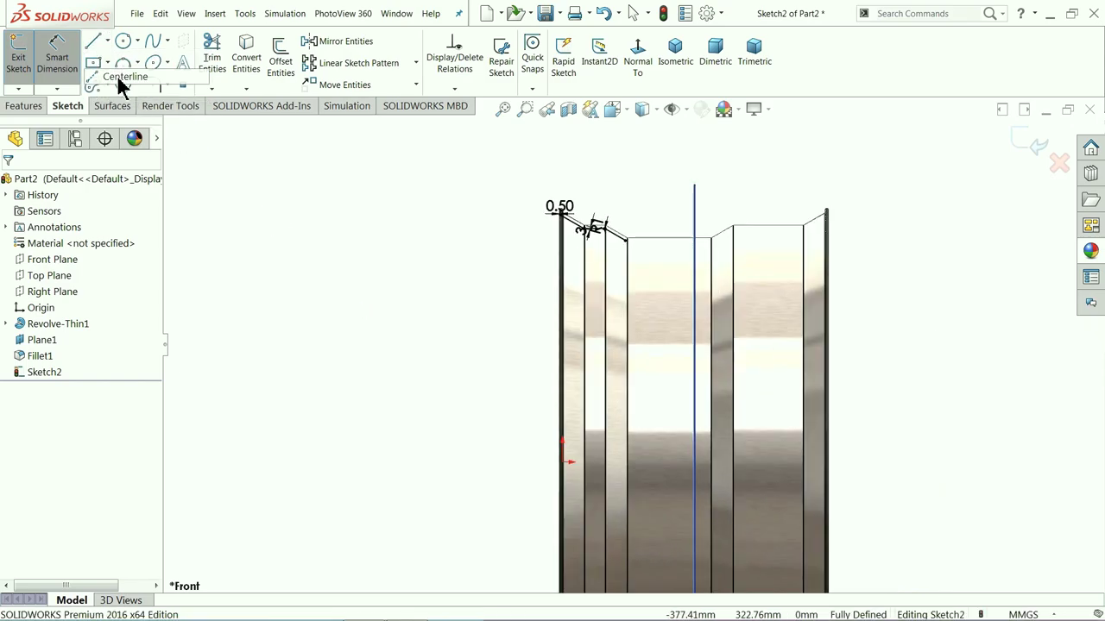
click(474, 462)
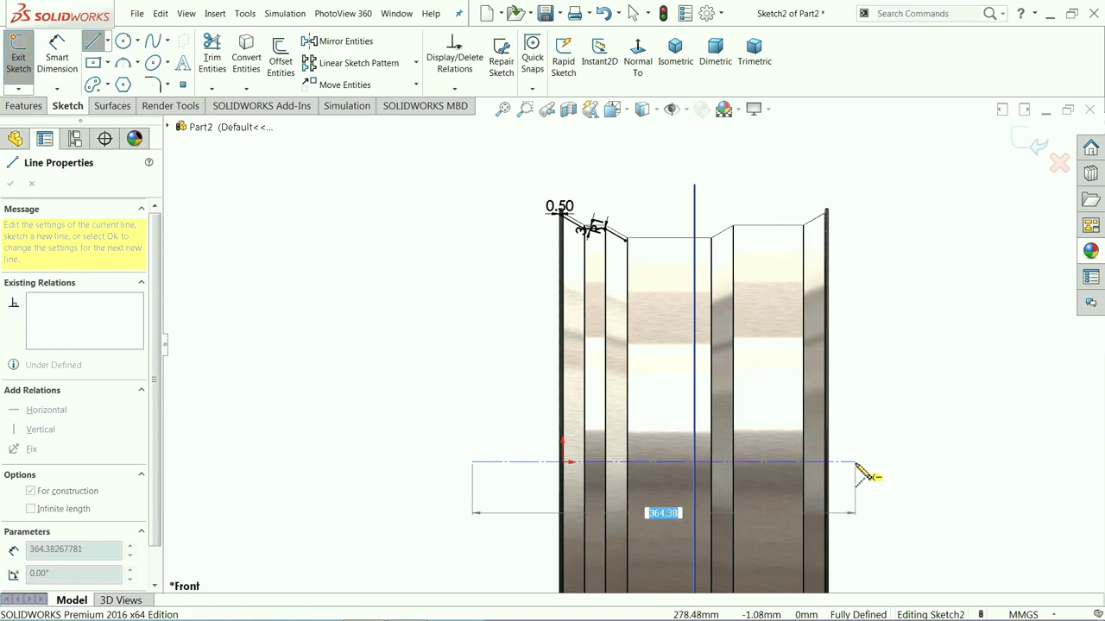
click(856, 464)
right_click(886, 432)
click(917, 433)
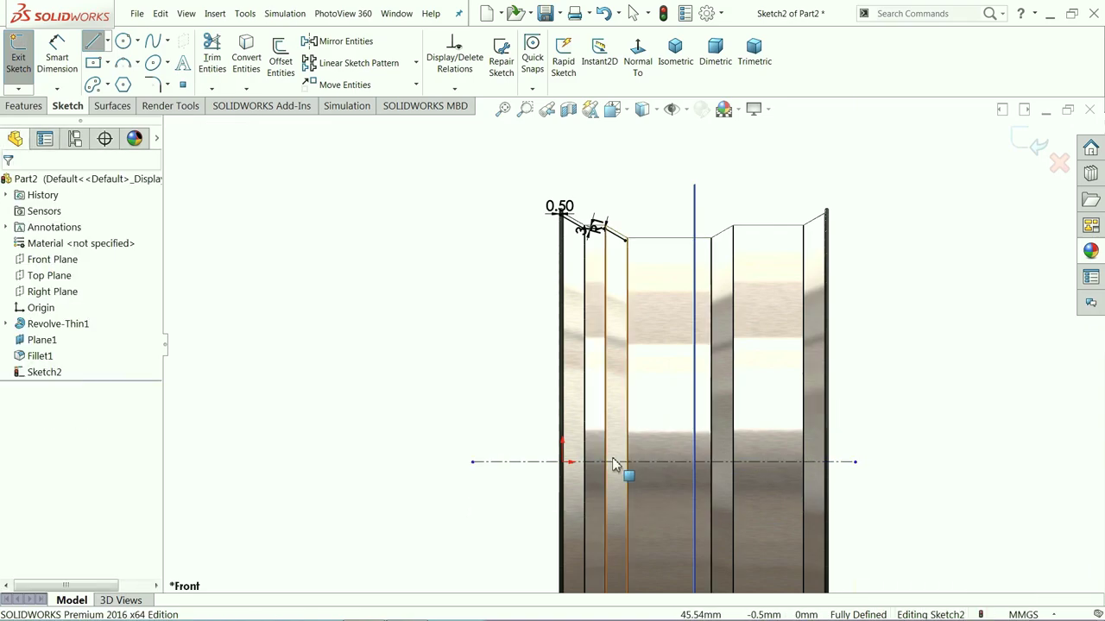
scroll(587, 458, down, 3)
scroll(538, 451, up, 2)
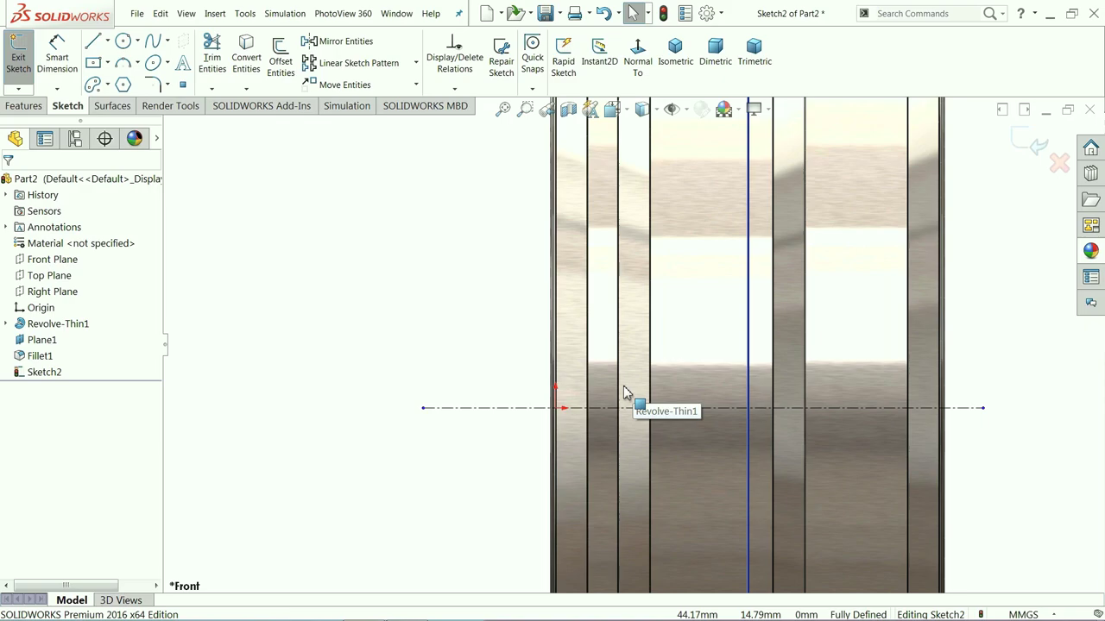
Draw a vertical line about 31 mm long above the centerline and a horizontal line about 82 mm long from its lower end toward the flange
click(93, 43)
scroll(682, 344, down, 1)
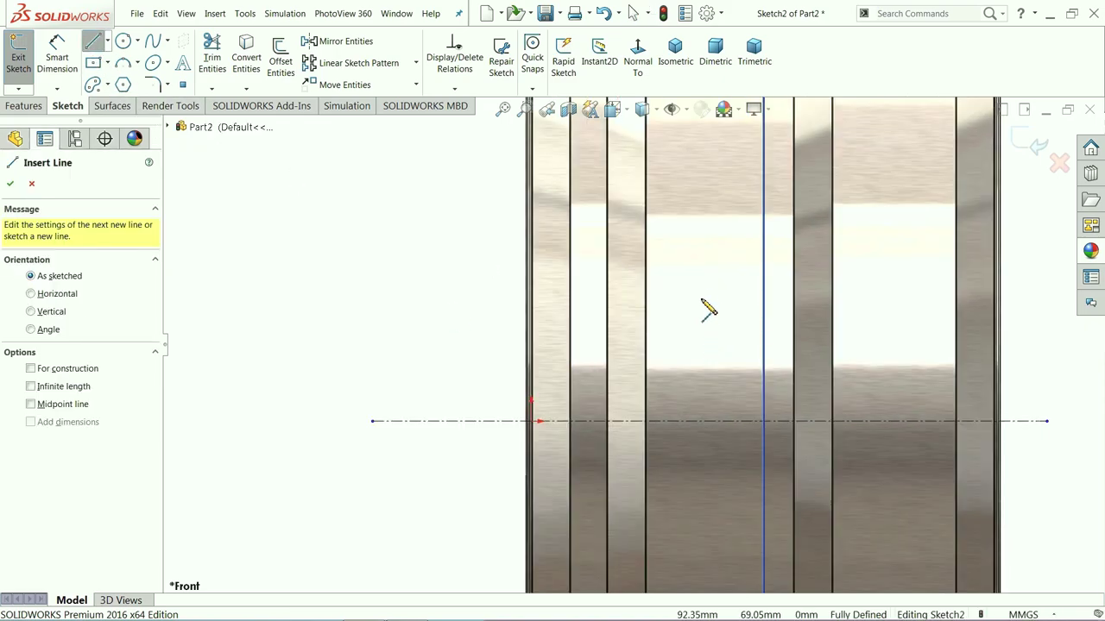
click(703, 290)
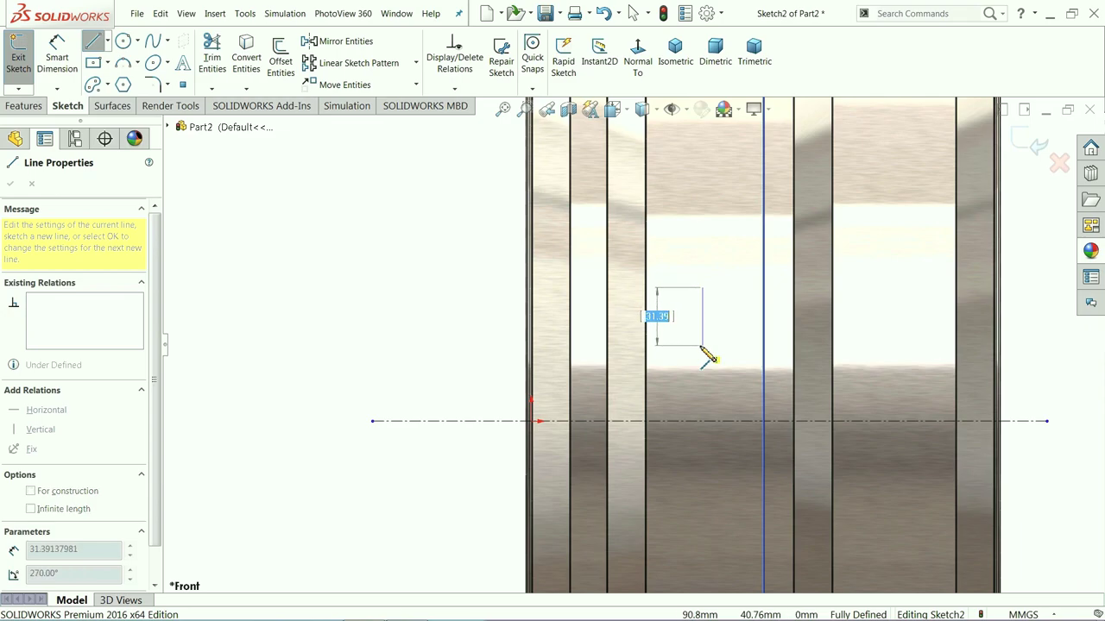
click(703, 345)
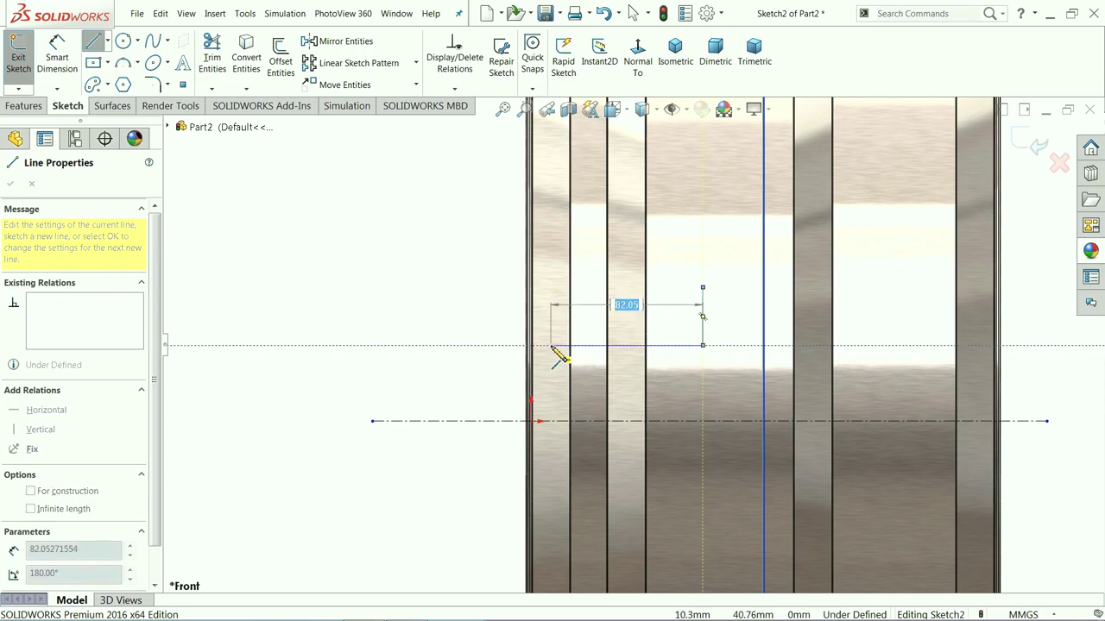
click(550, 346)
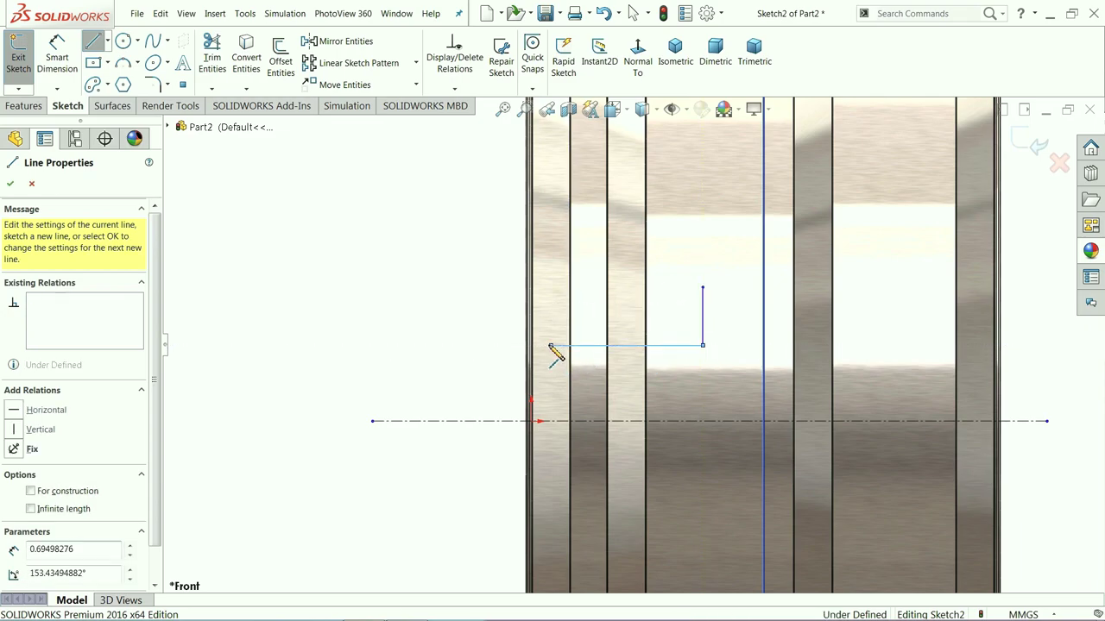
right_click(471, 325)
click(473, 329)
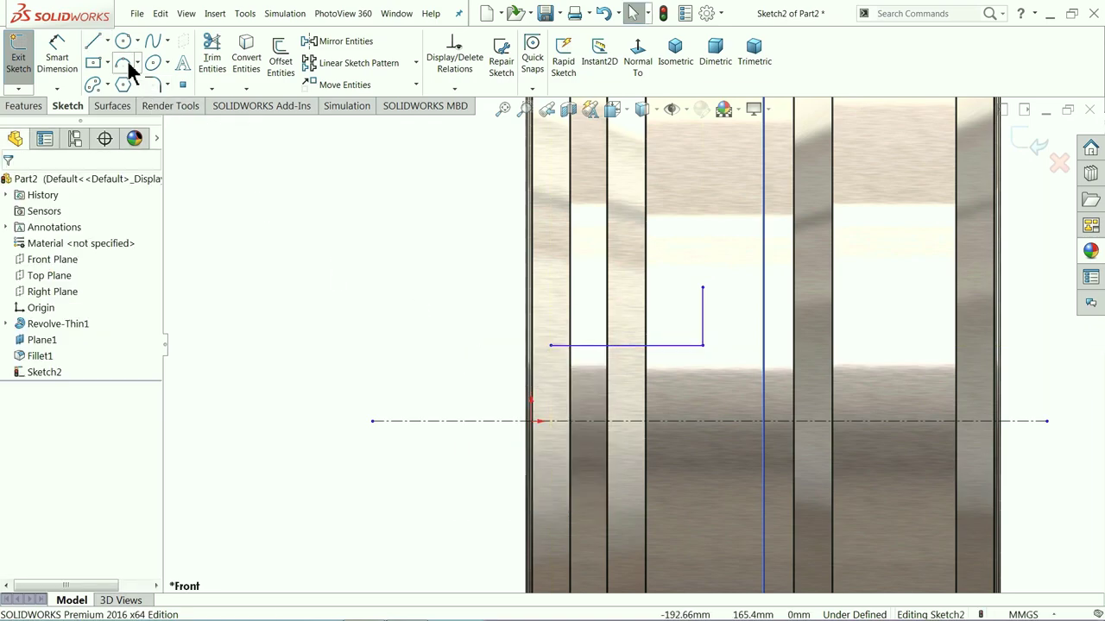
Draw a spline from the horizontal line's flange-side end through a point about 18 mm outside the origin to the flange-side sloped line's free end
click(153, 40)
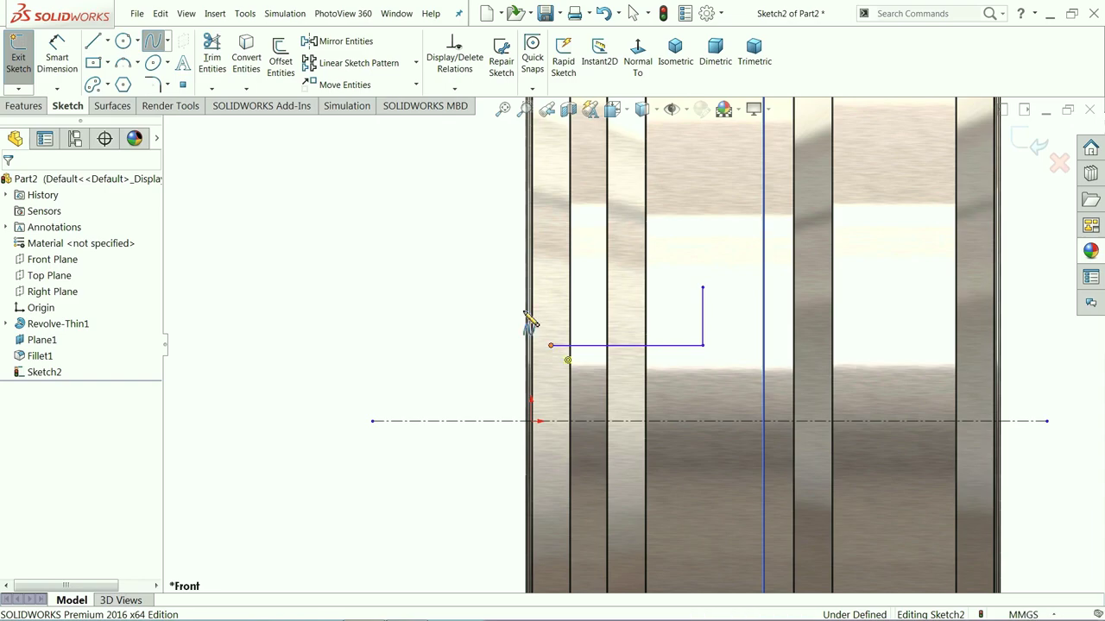
click(549, 344)
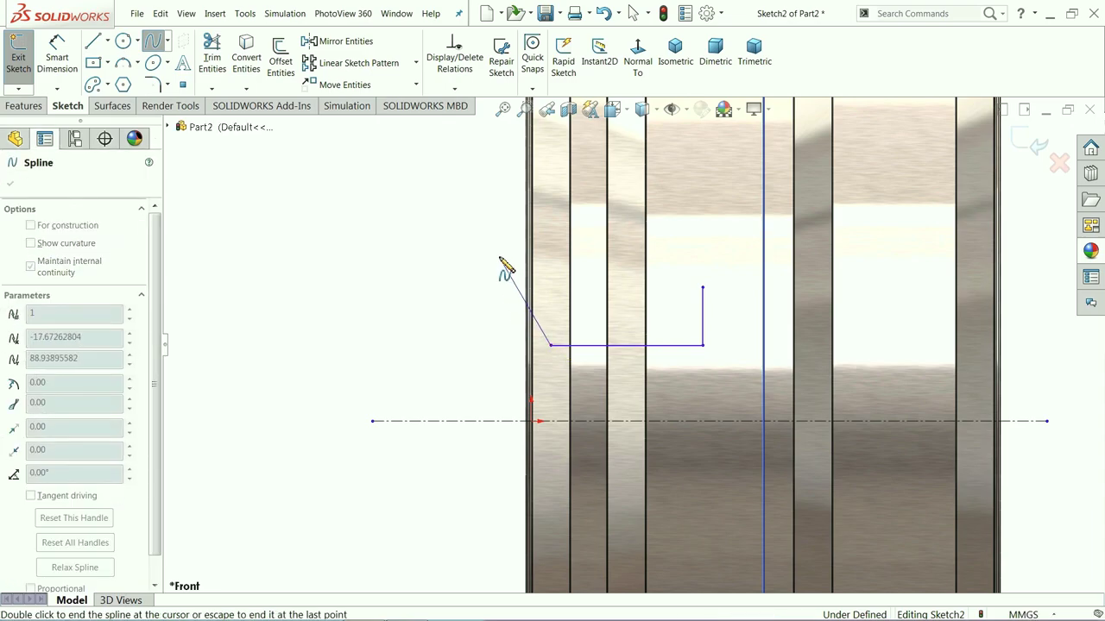
click(500, 260)
key(z)
scroll(600, 183, down, 5)
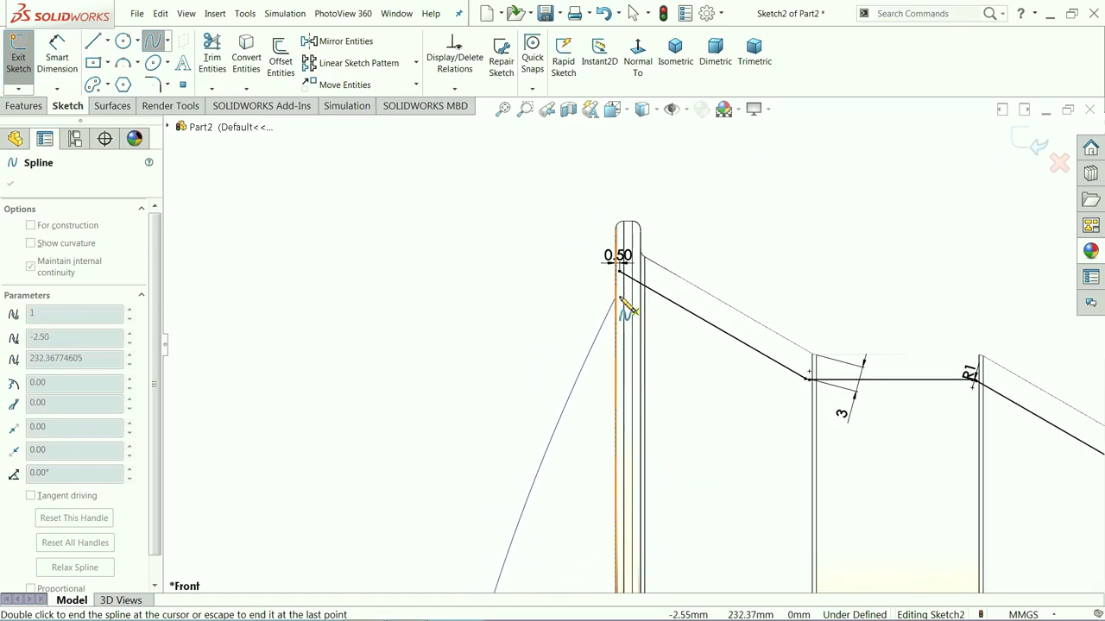
click(619, 275)
right_click(463, 309)
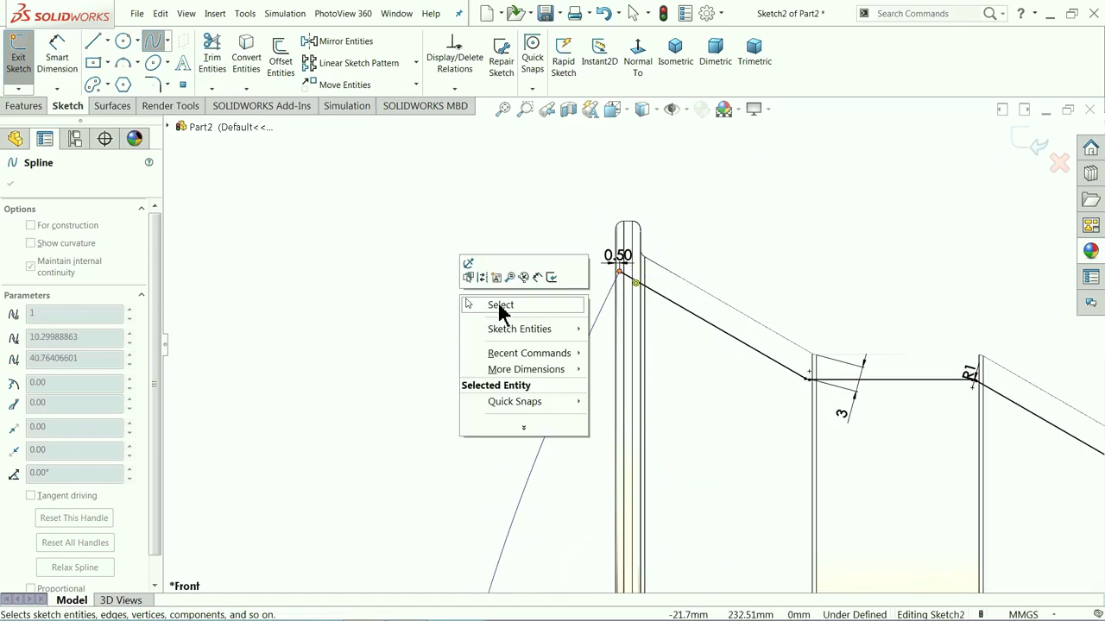
click(491, 306)
Shorten the inner sloped line by moving its free end back along the line to about X 52.7, Y 215 mm
click(154, 42)
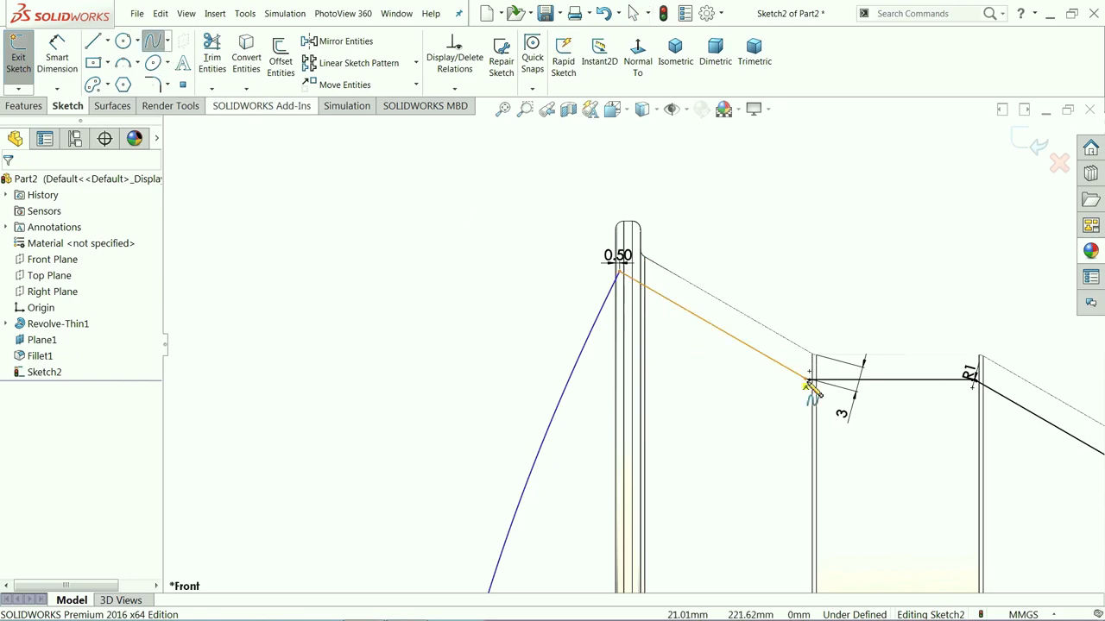
key(z)
key(z)
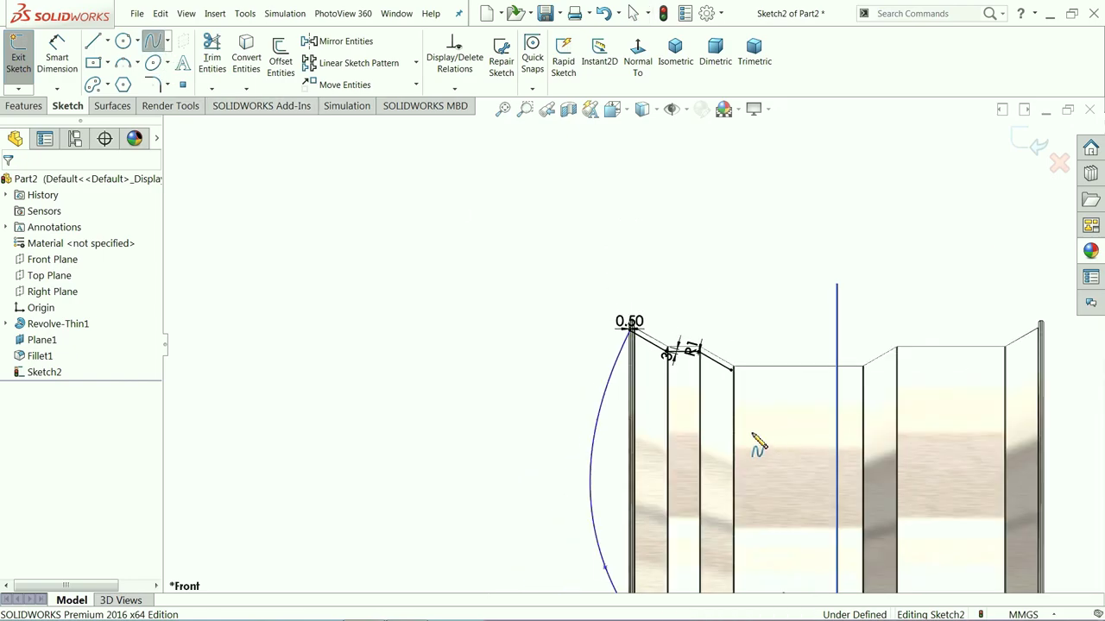
scroll(735, 409, down, 1)
click(152, 45)
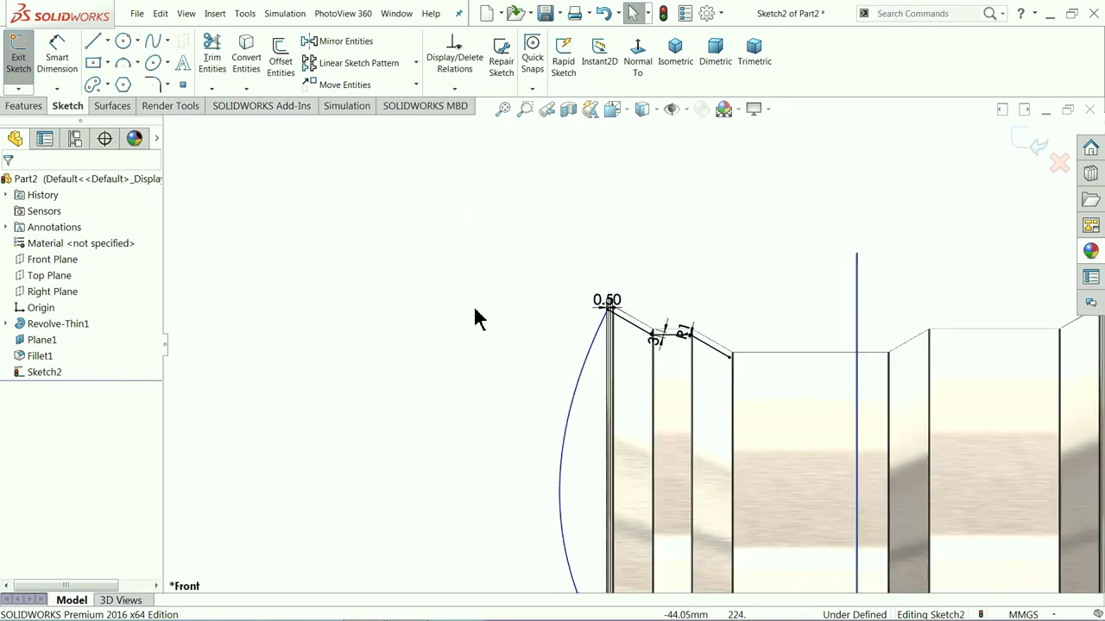
scroll(698, 378, down, 8)
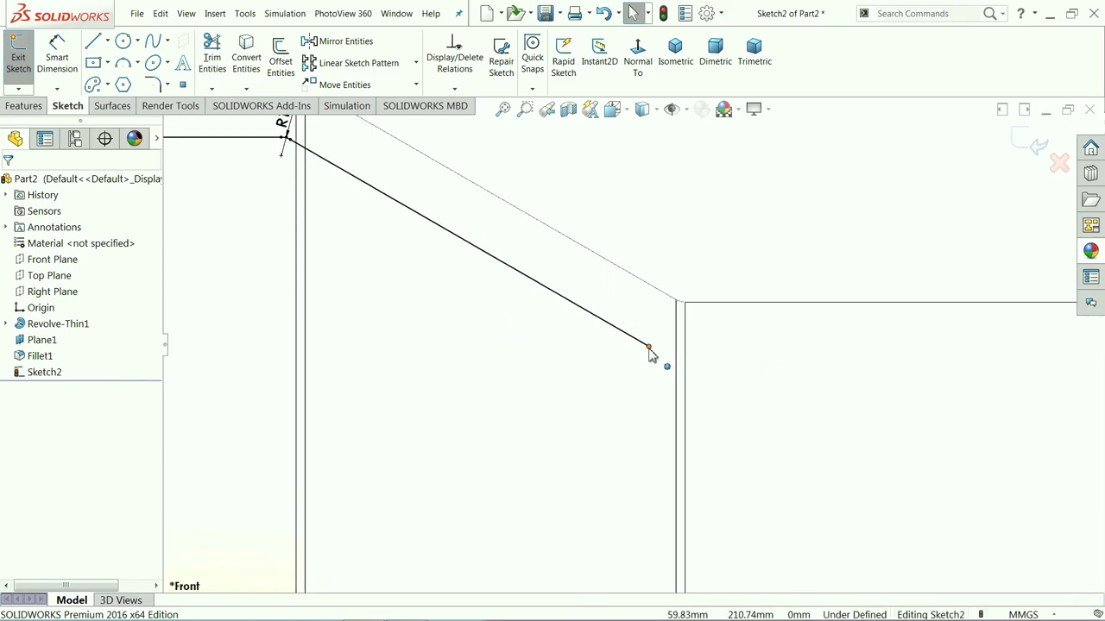
drag(654, 359, 613, 342)
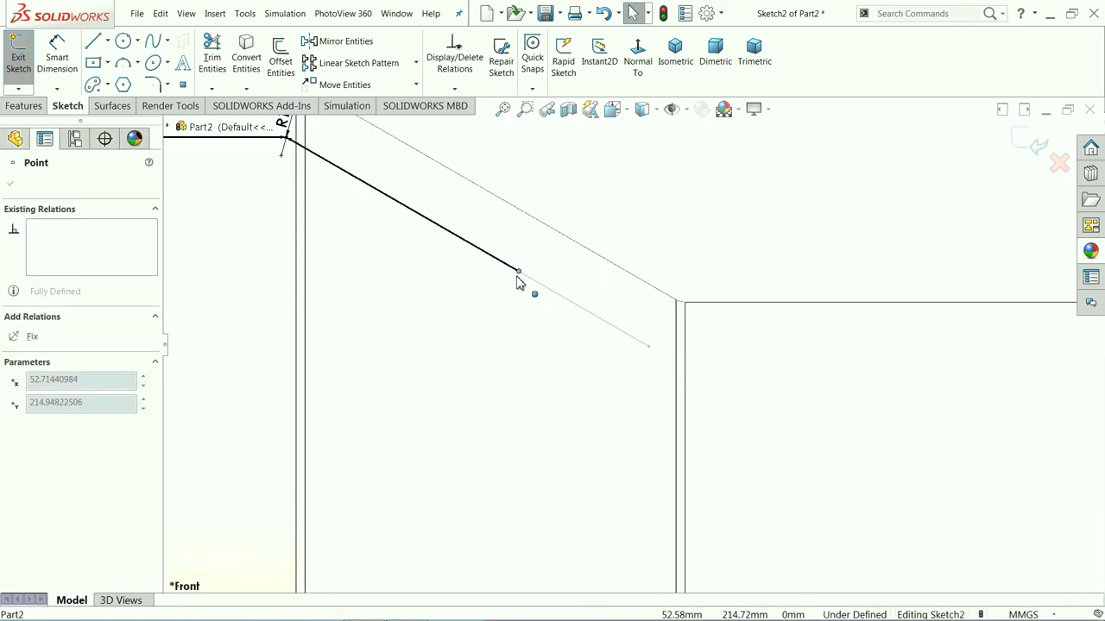
scroll(527, 293, up, 4)
click(629, 234)
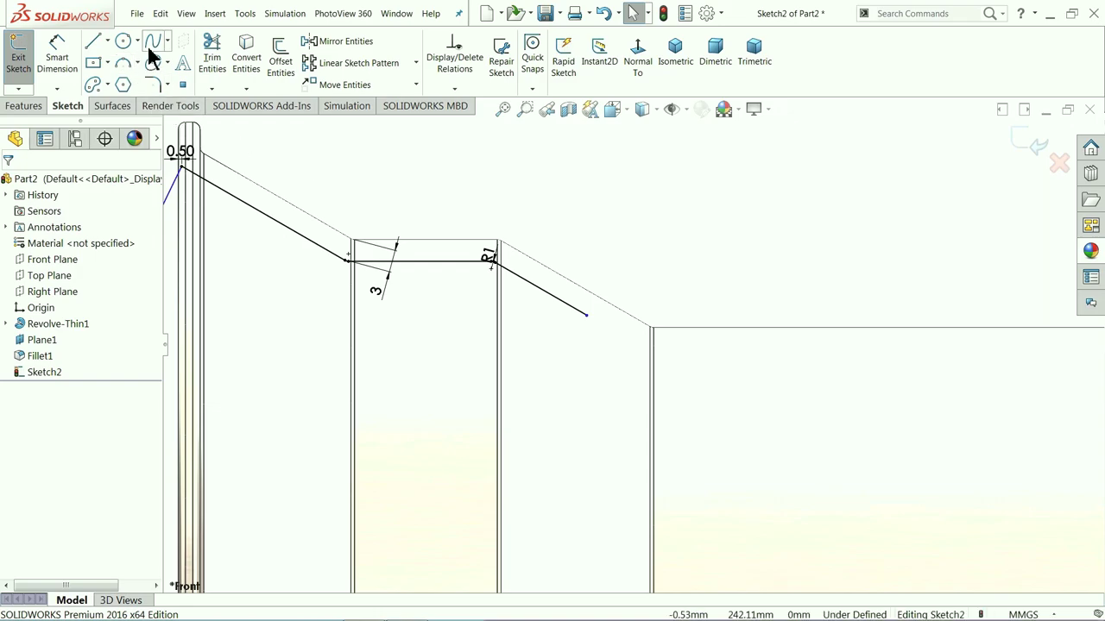
Draw a two-point spline from the shortened sloped line's free end to the upper end of the vertical line
click(587, 316)
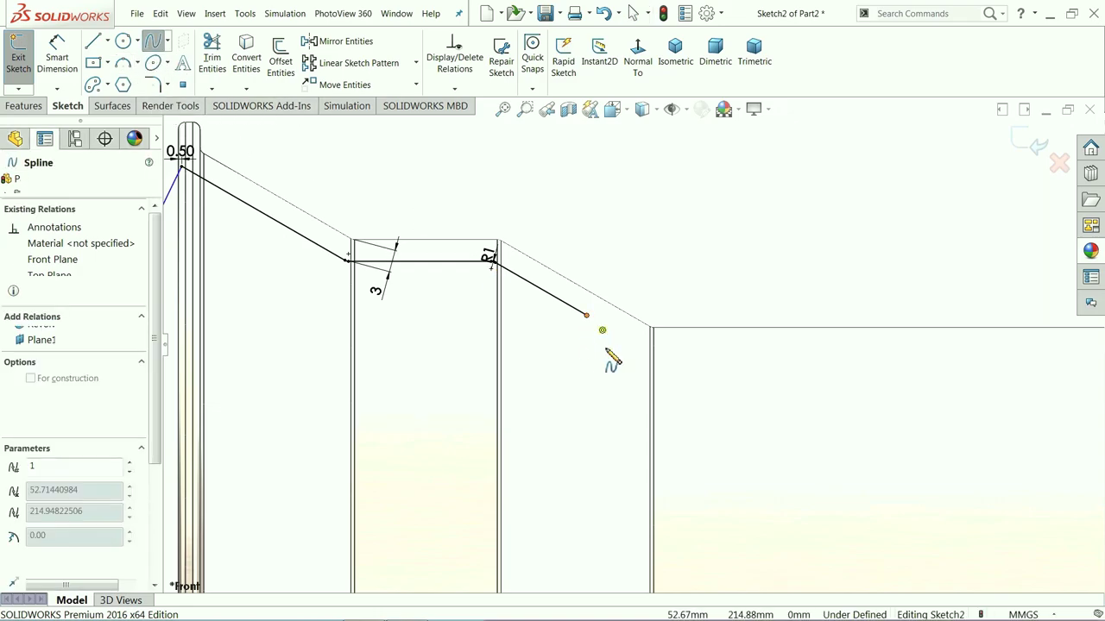
scroll(614, 414, up, 4)
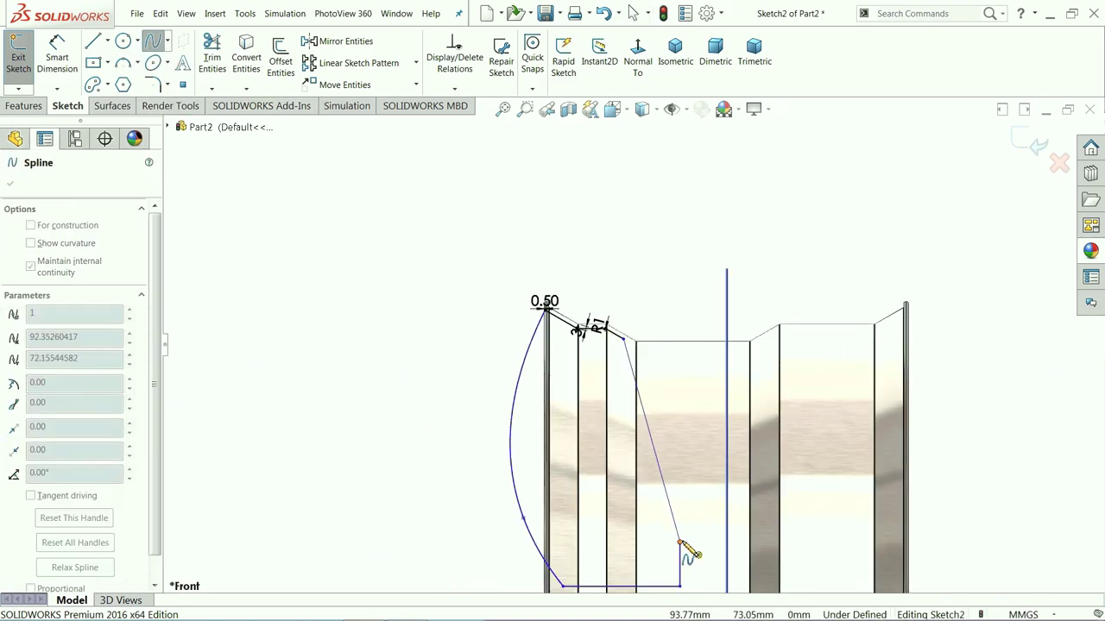
right_click(709, 508)
click(744, 490)
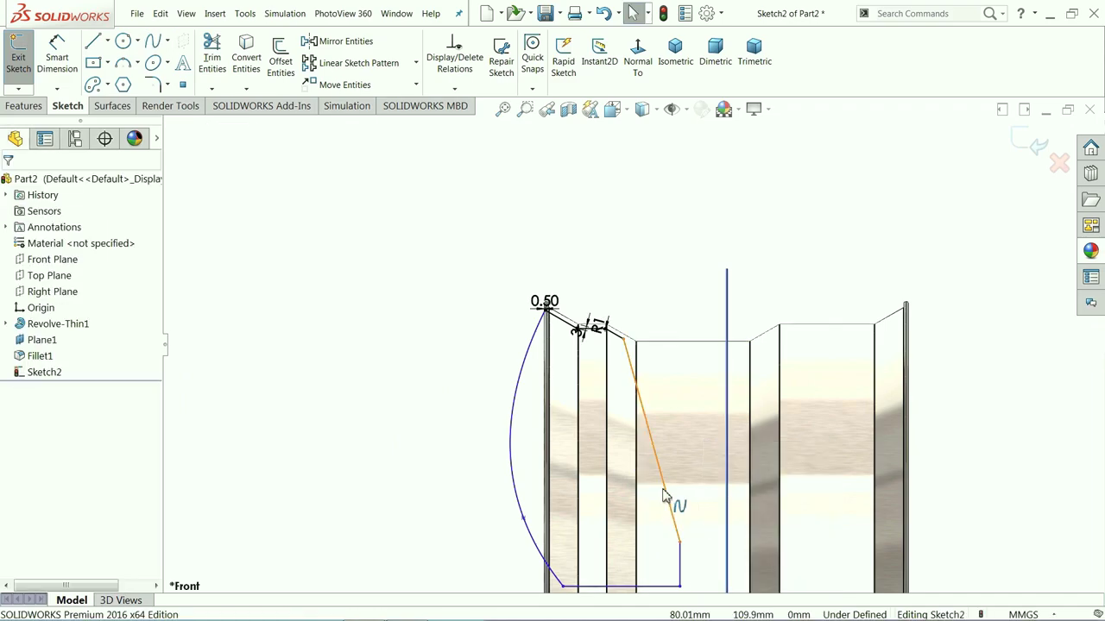
Dimension the lower horizontal line 36.25 mm from the centerline
scroll(665, 500, down, 2)
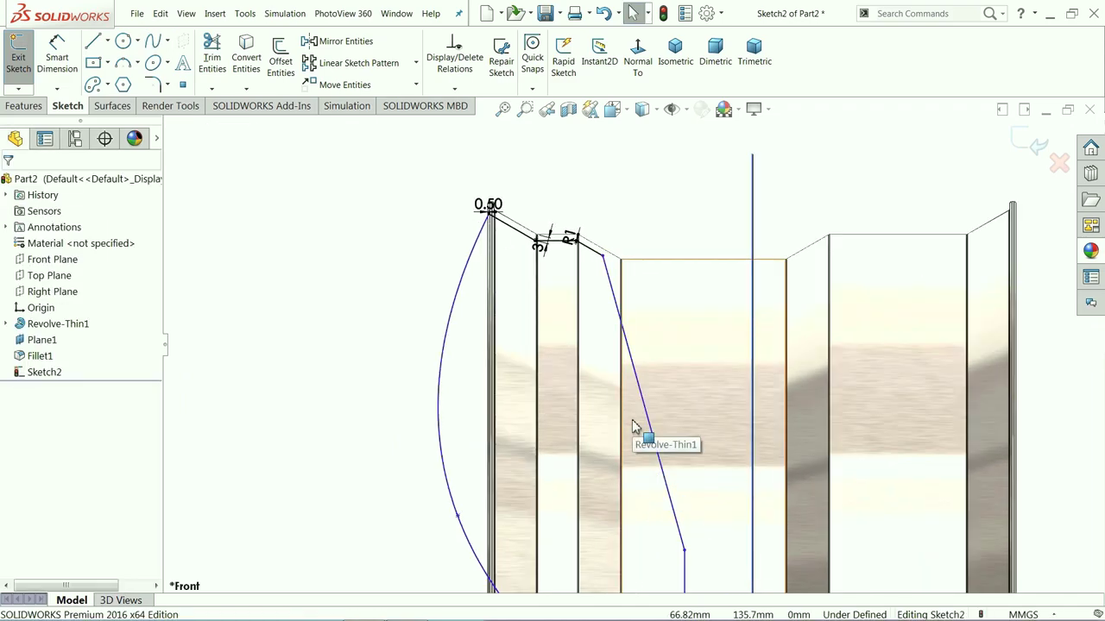
key(Return)
scroll(686, 496, down, 3)
scroll(676, 461, up, 4)
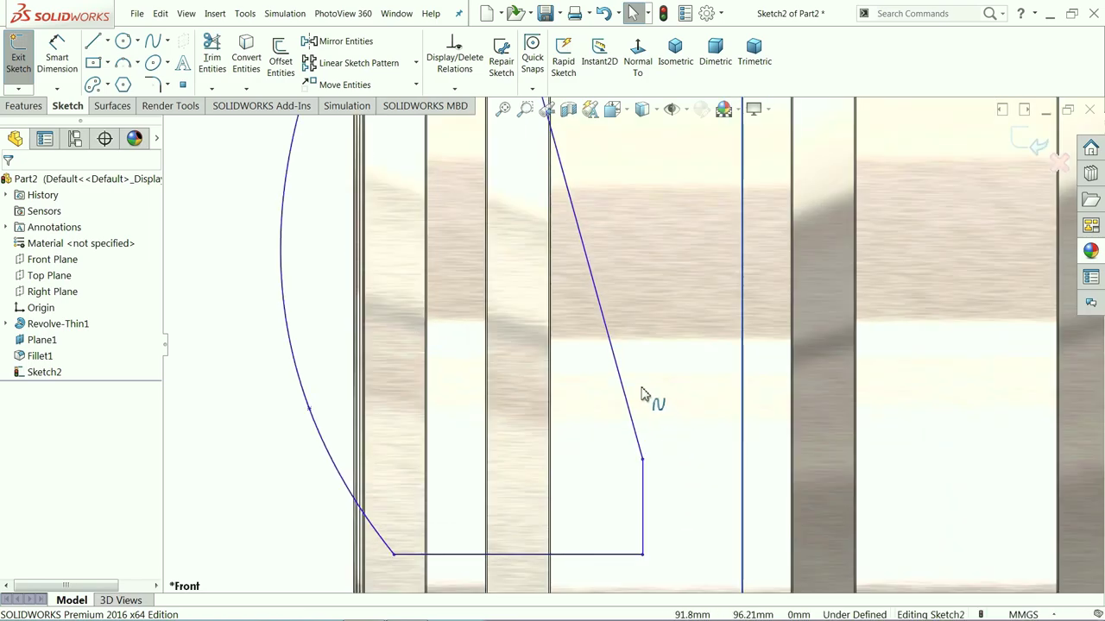
scroll(624, 435, down, 2)
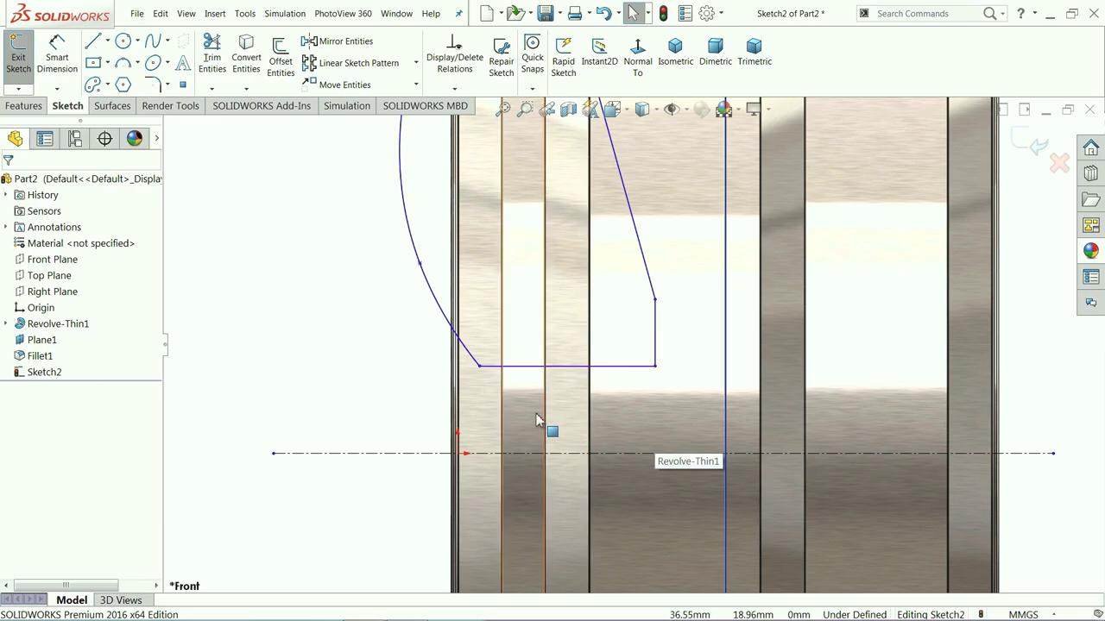
click(57, 54)
scroll(649, 423, down, 2)
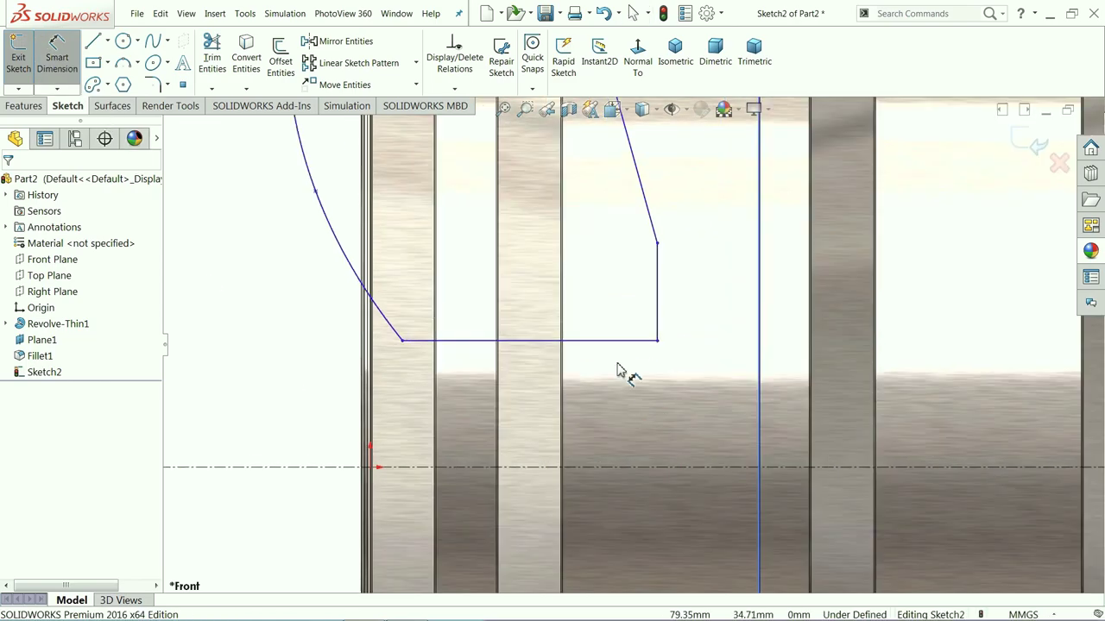
click(623, 341)
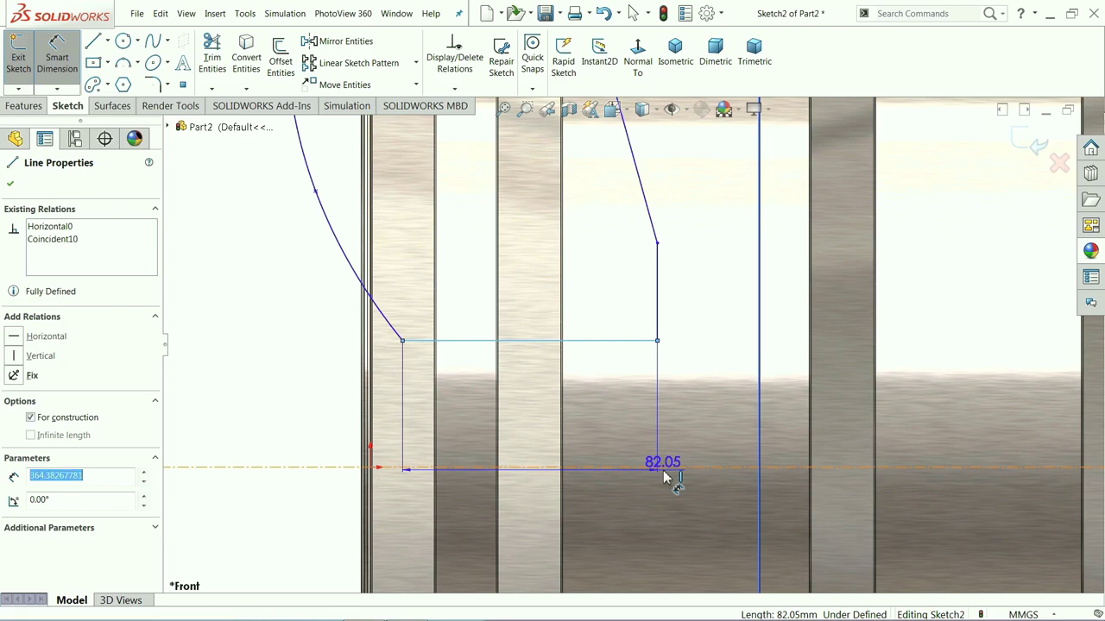
click(665, 468)
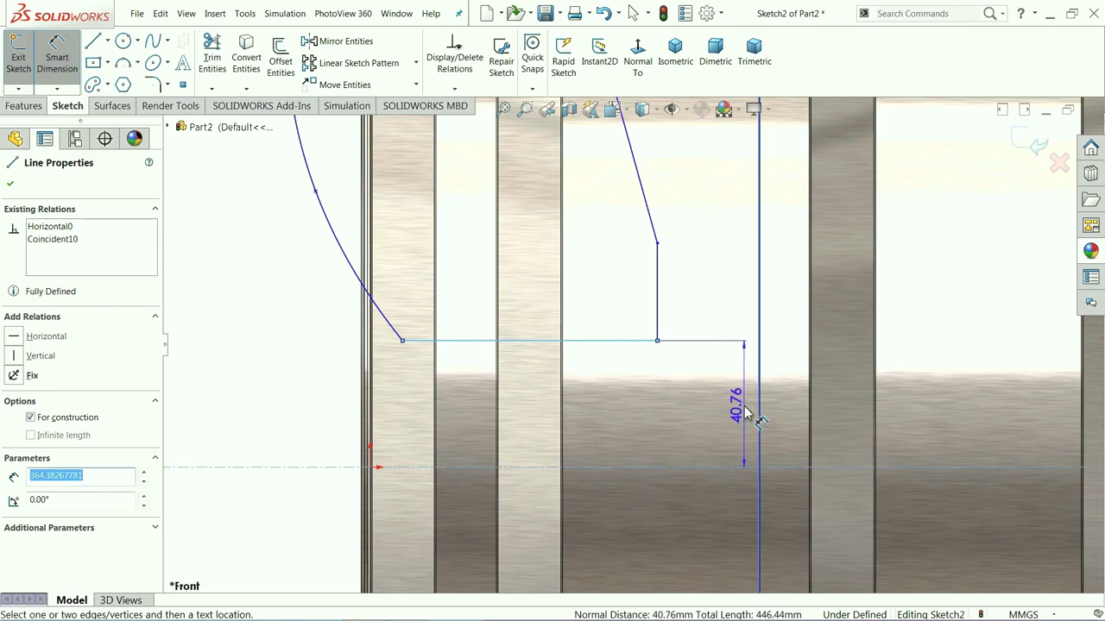
click(745, 413)
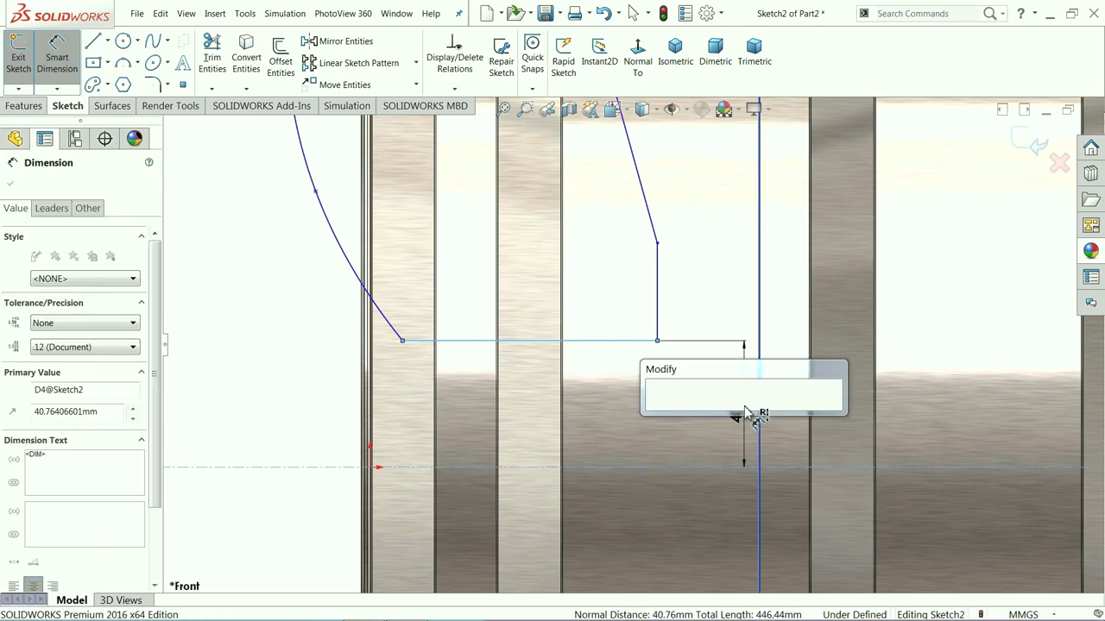
text(36.25)
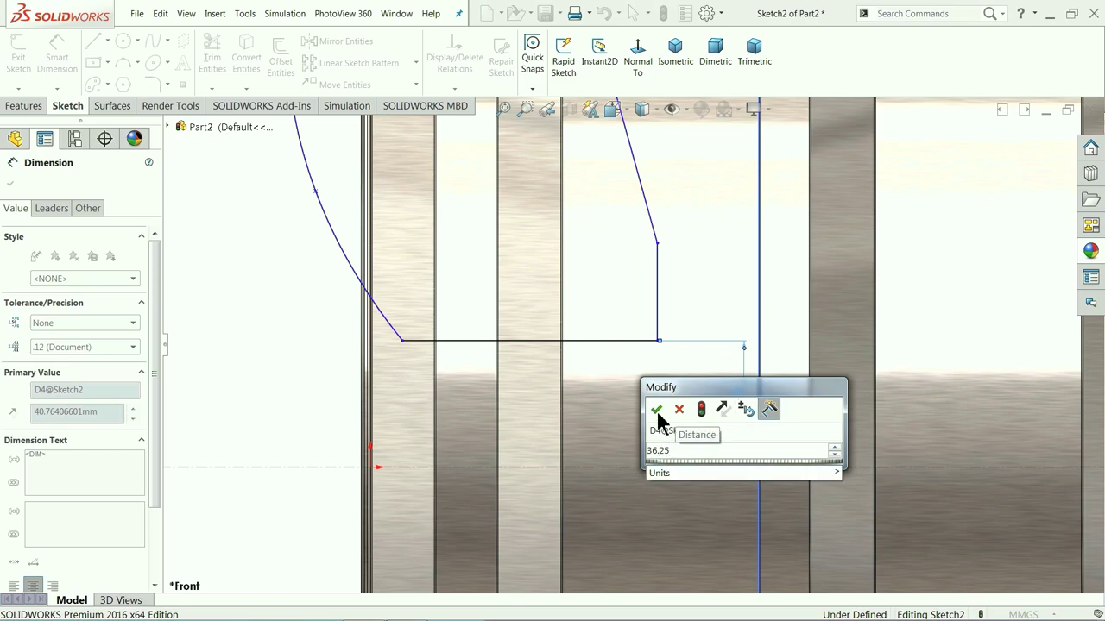
click(656, 410)
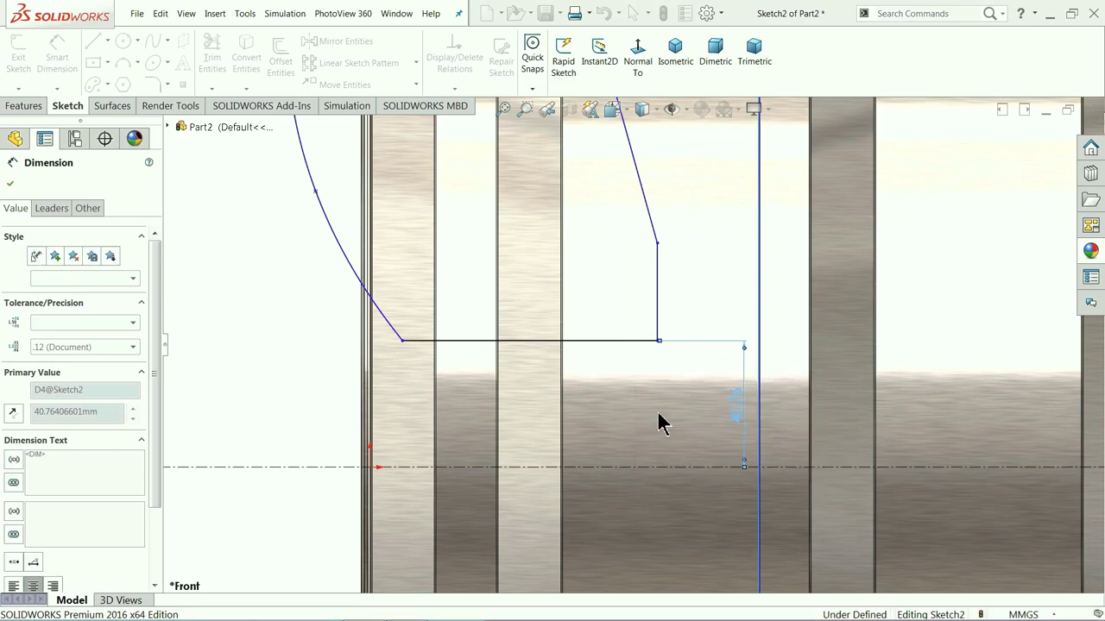
Dimension the upper endpoint of the vertical line 70 mm from the centerline
click(657, 244)
click(902, 370)
text(70)
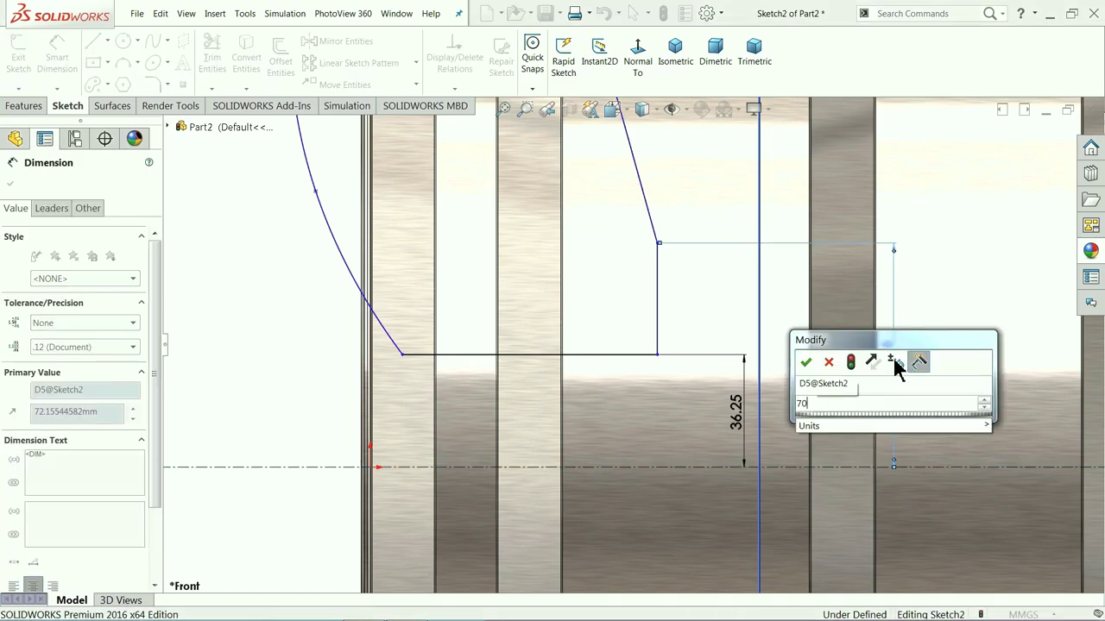
key(Return)
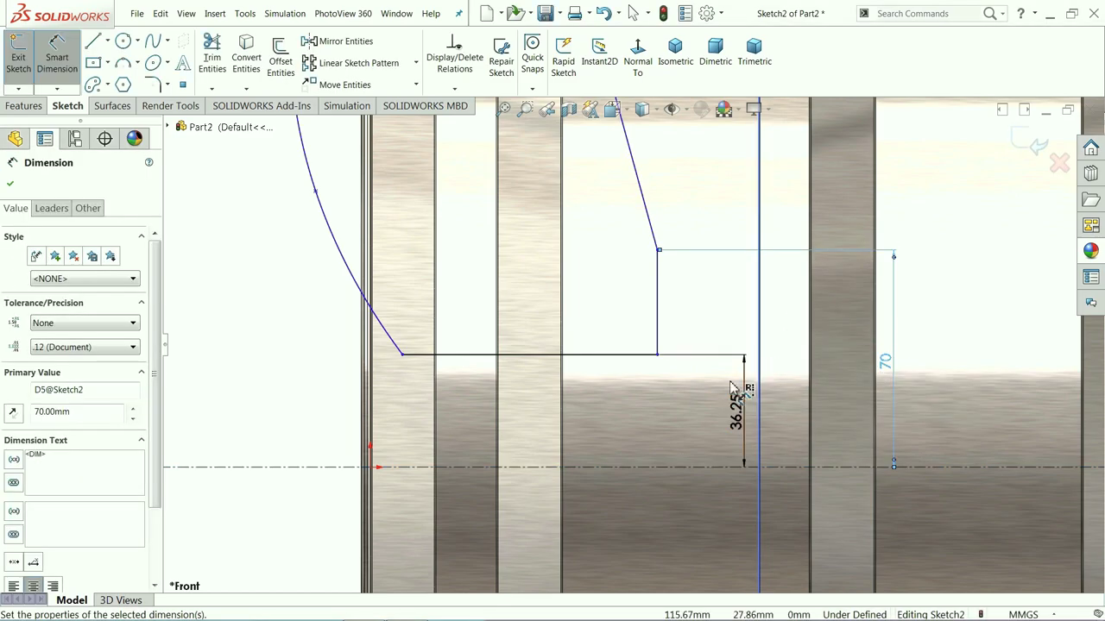
Dimension the intermediate point of the curved outer spline 75 mm from the centerline
scroll(718, 390, up, 1)
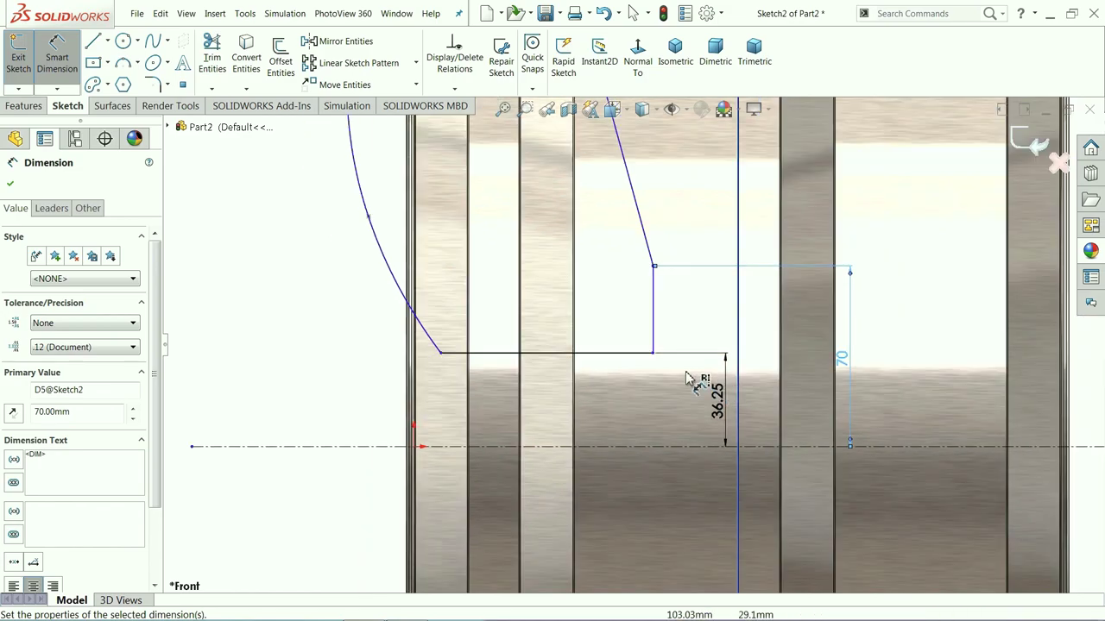
click(369, 217)
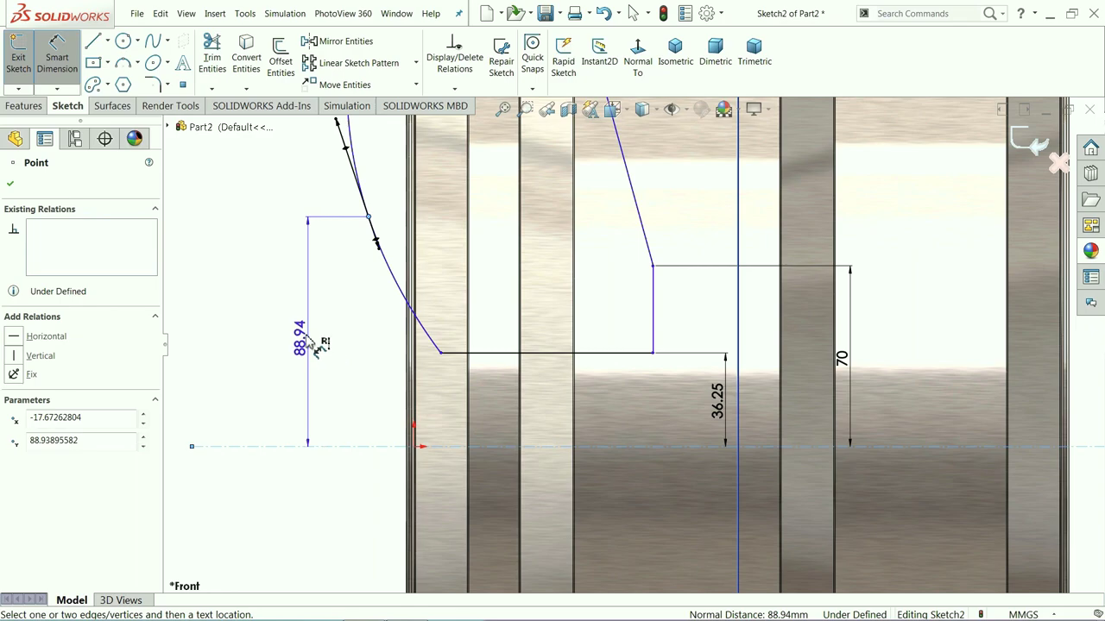
click(302, 333)
text(75)
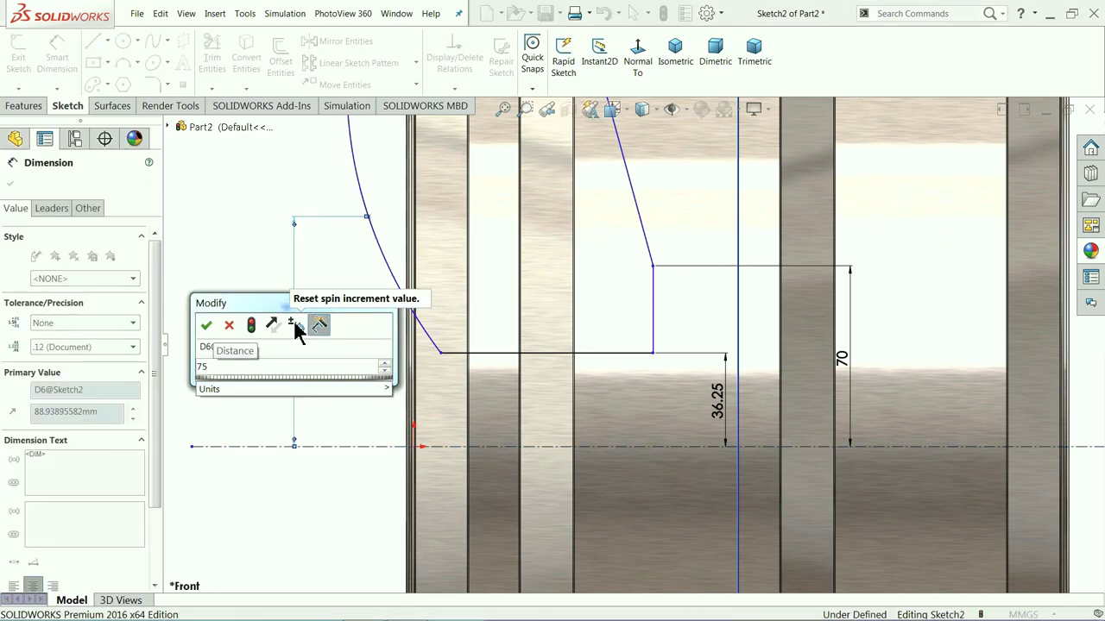
key(Return)
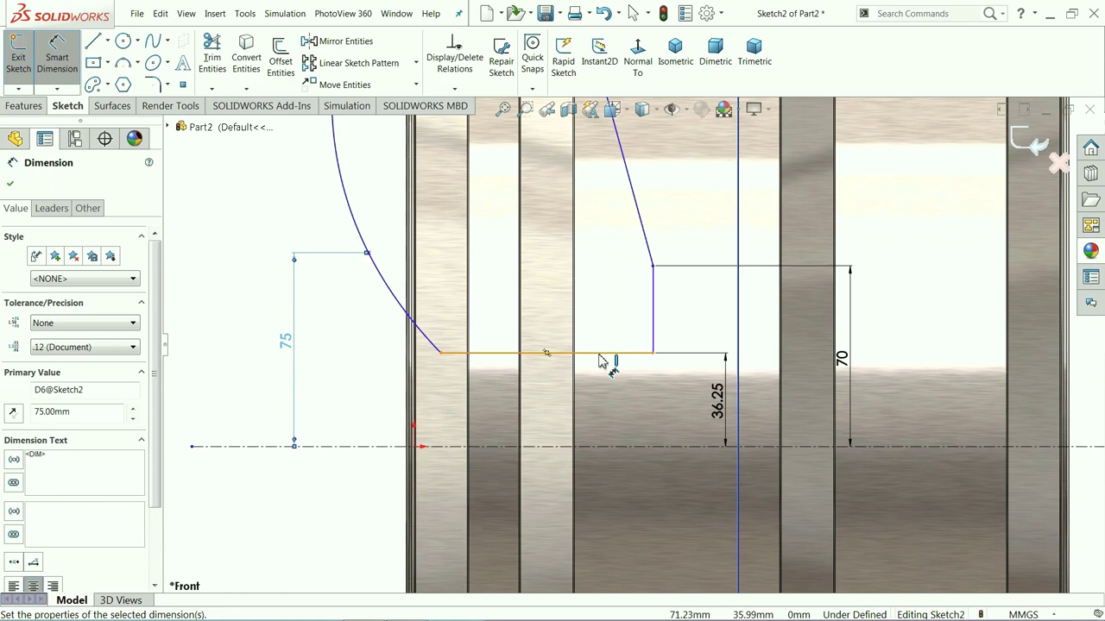
Dimension the length of the profile's lower horizontal line as 132 mm
click(600, 355)
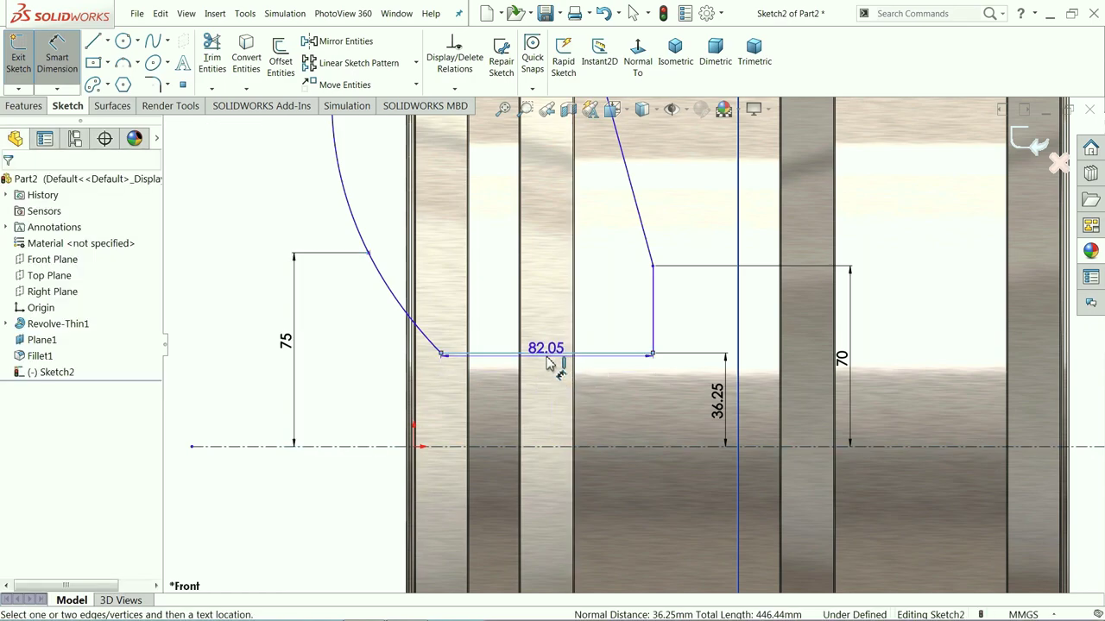
click(553, 332)
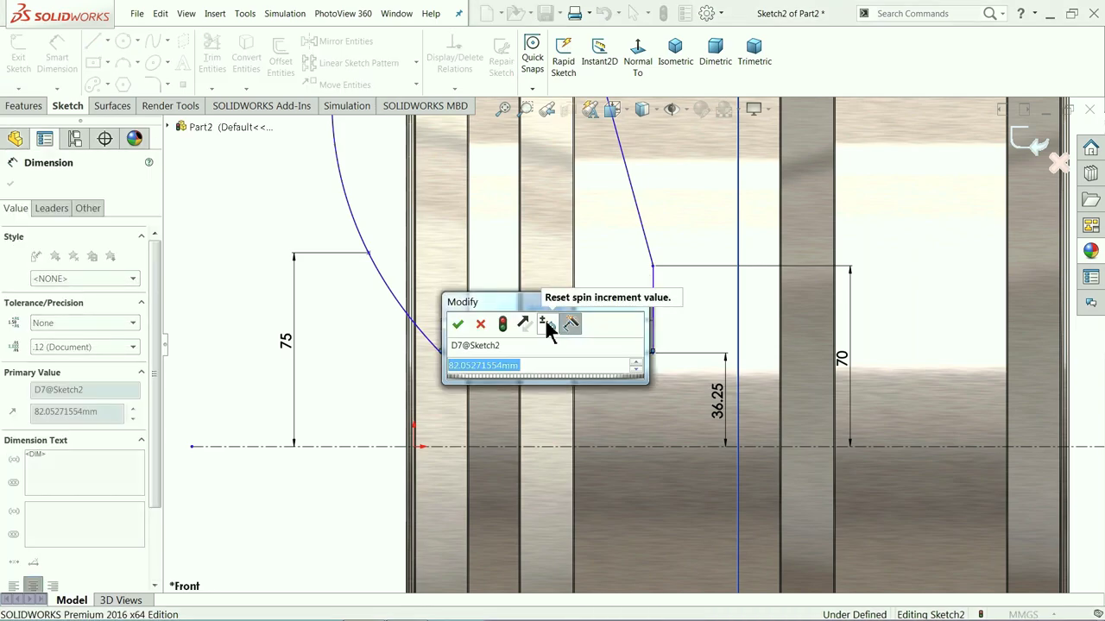
text(132)
key(Return)
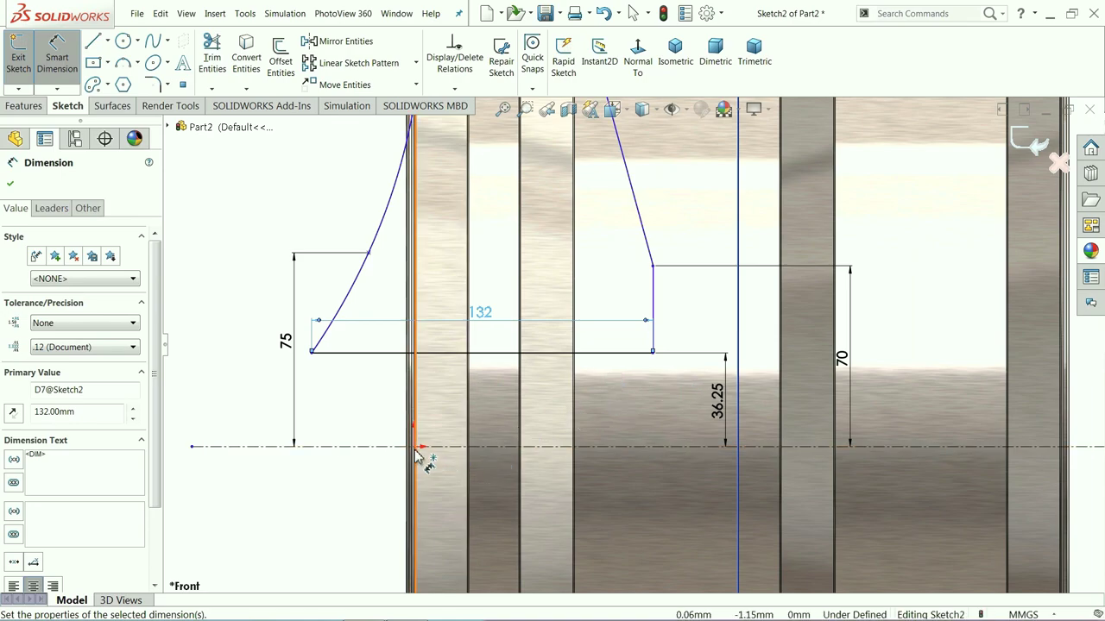
Dimension the horizontal distance from the origin to the lower end of the short vertical line as 95.5 mm
scroll(416, 458, down, 4)
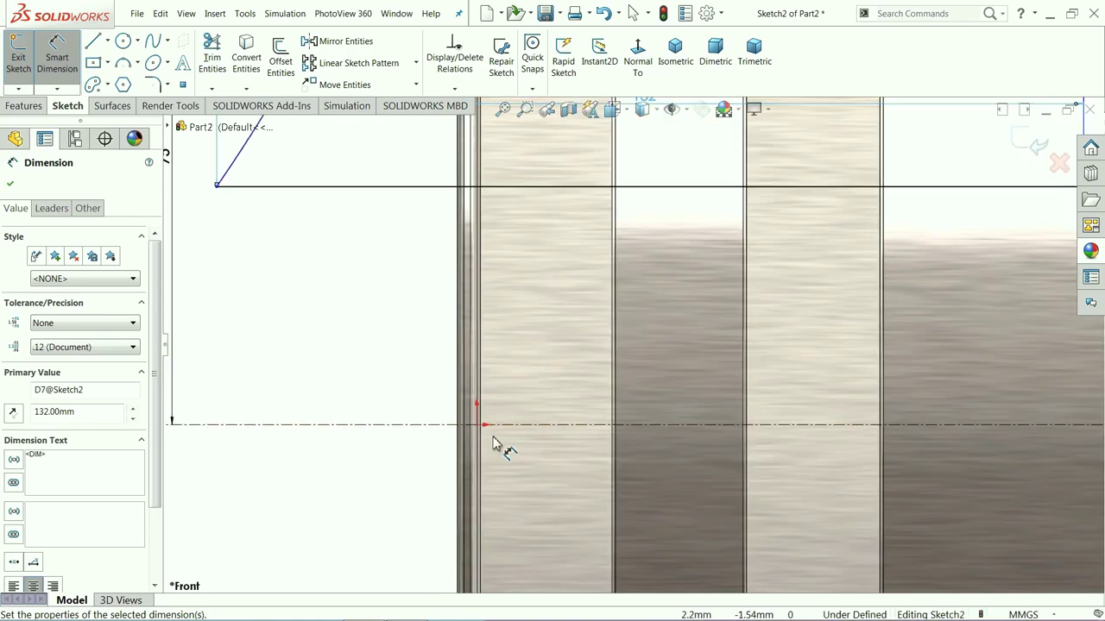
click(479, 429)
scroll(636, 345, up, 3)
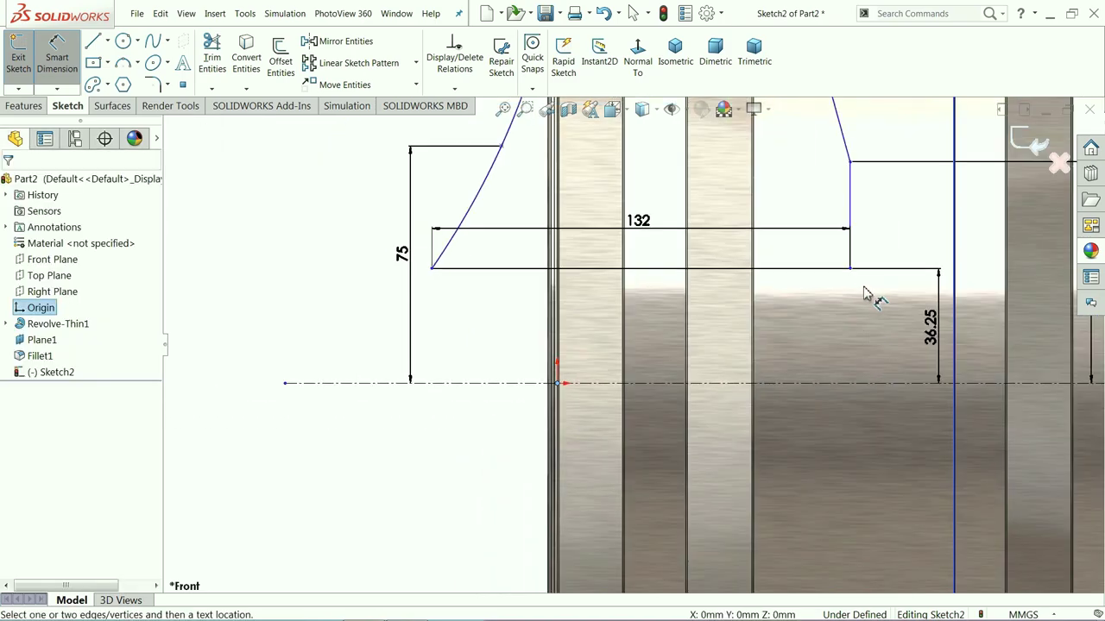
click(850, 270)
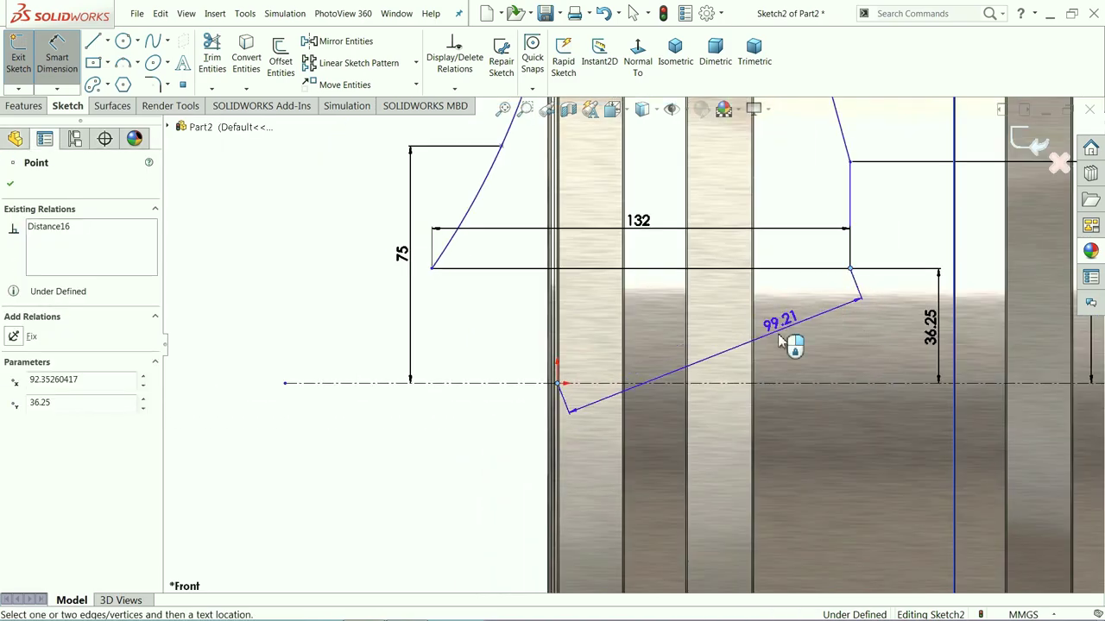
click(717, 446)
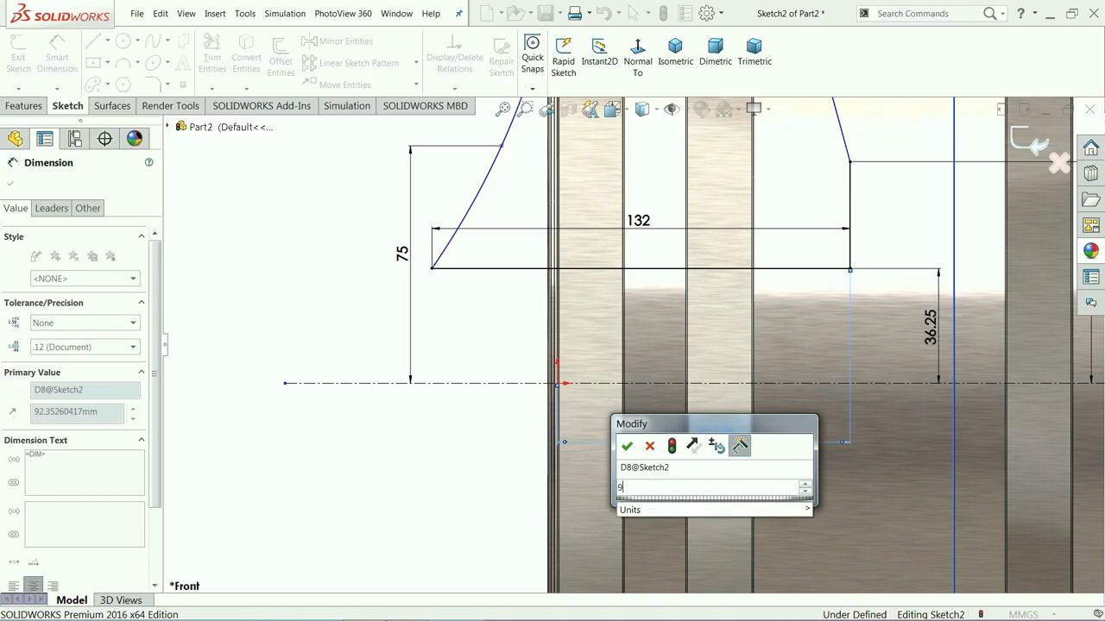
text(95.5)
key(Return)
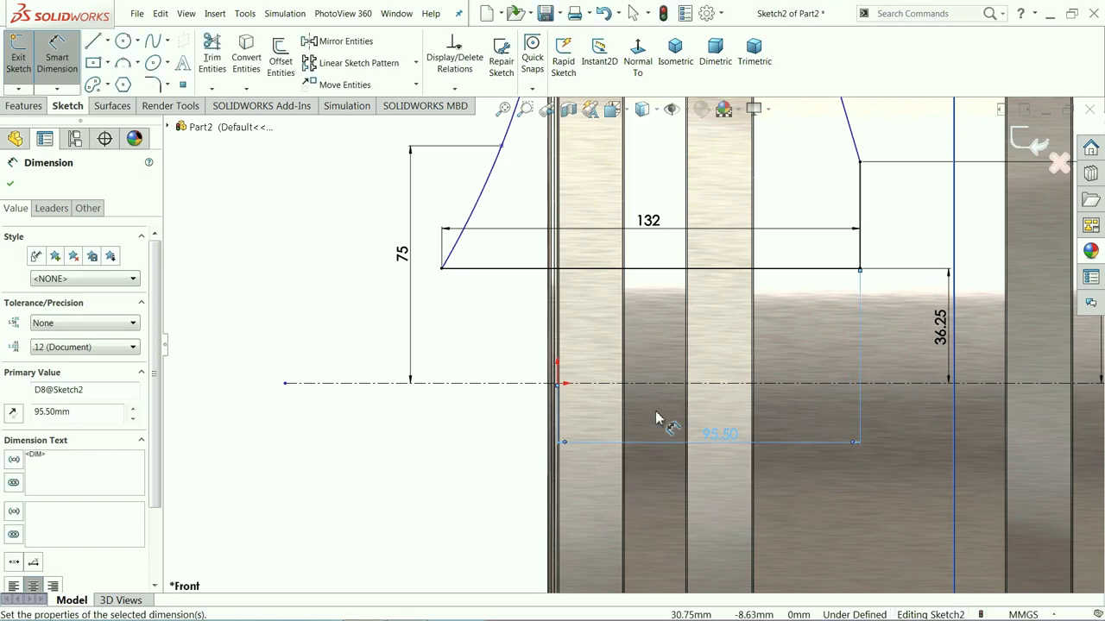
scroll(656, 413, up, 3)
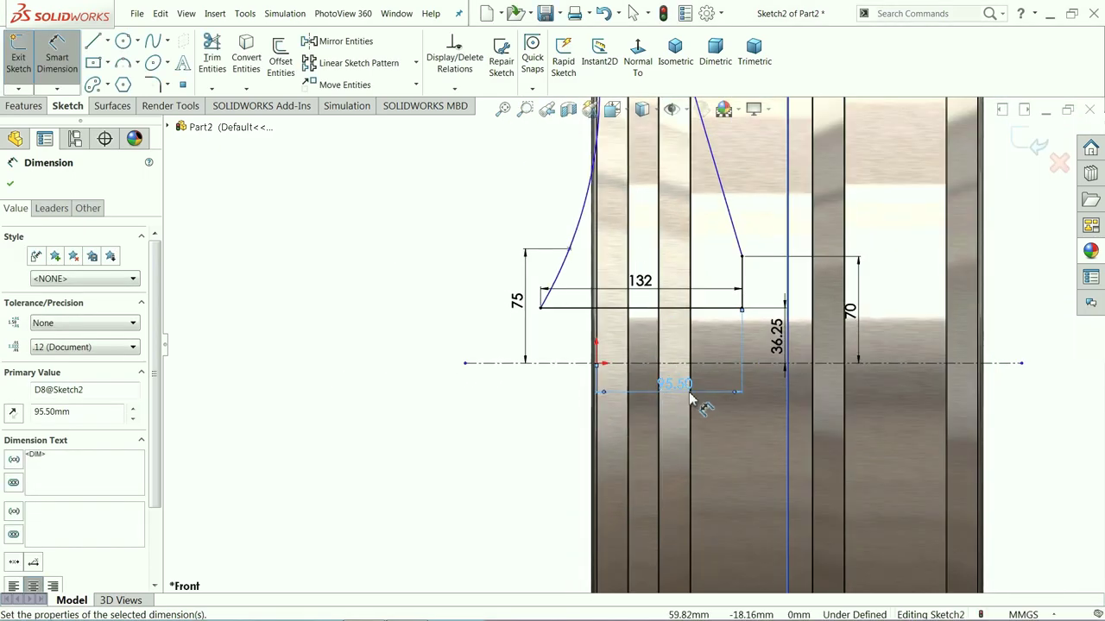
scroll(589, 265, down, 2)
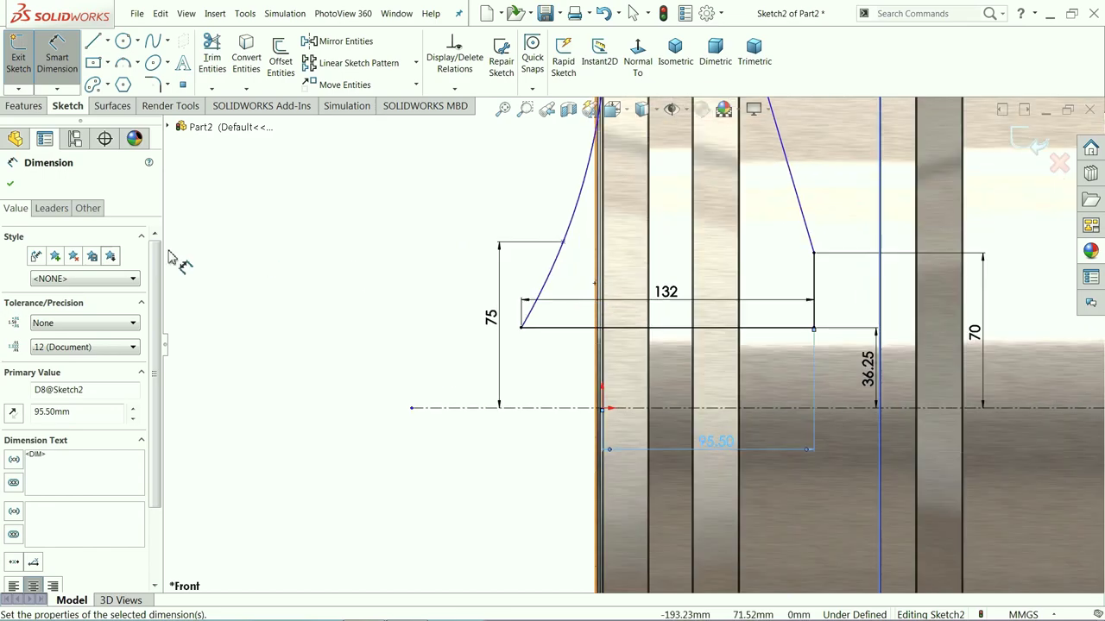
click(11, 187)
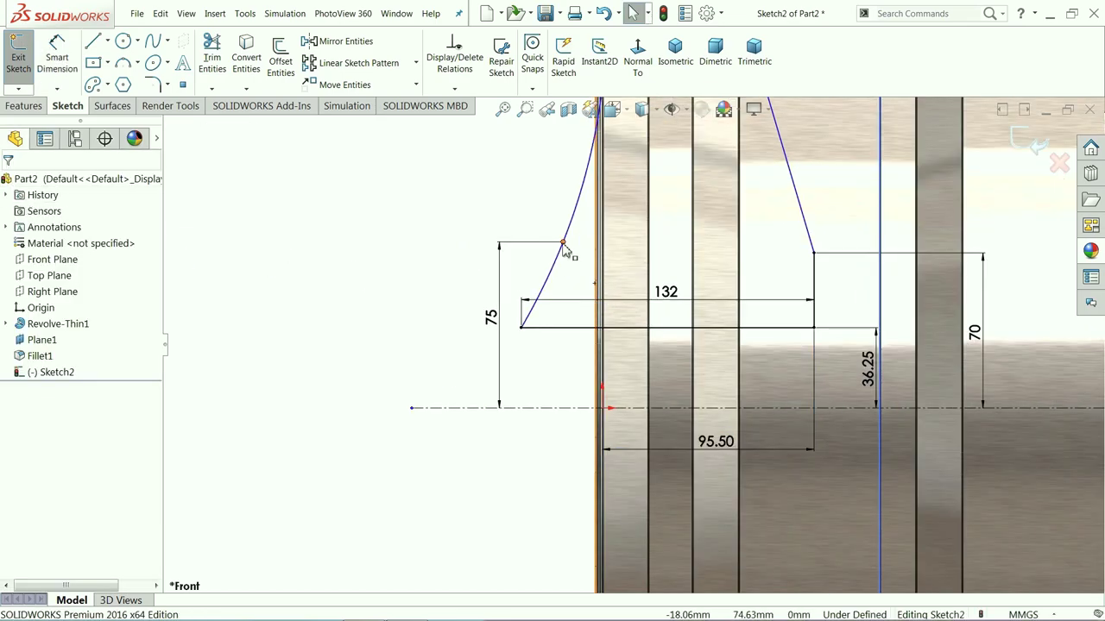
Dimension the horizontal distance from the outer spline's intermediate point to the lower end of the short vertical line as 140 mm
click(57, 61)
click(565, 245)
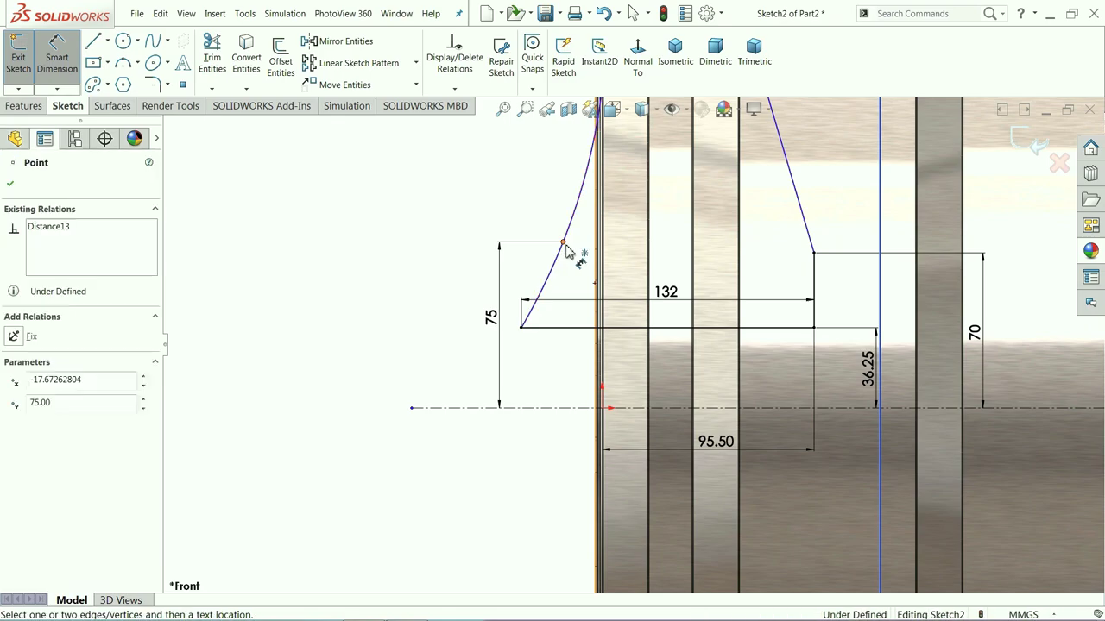
click(814, 329)
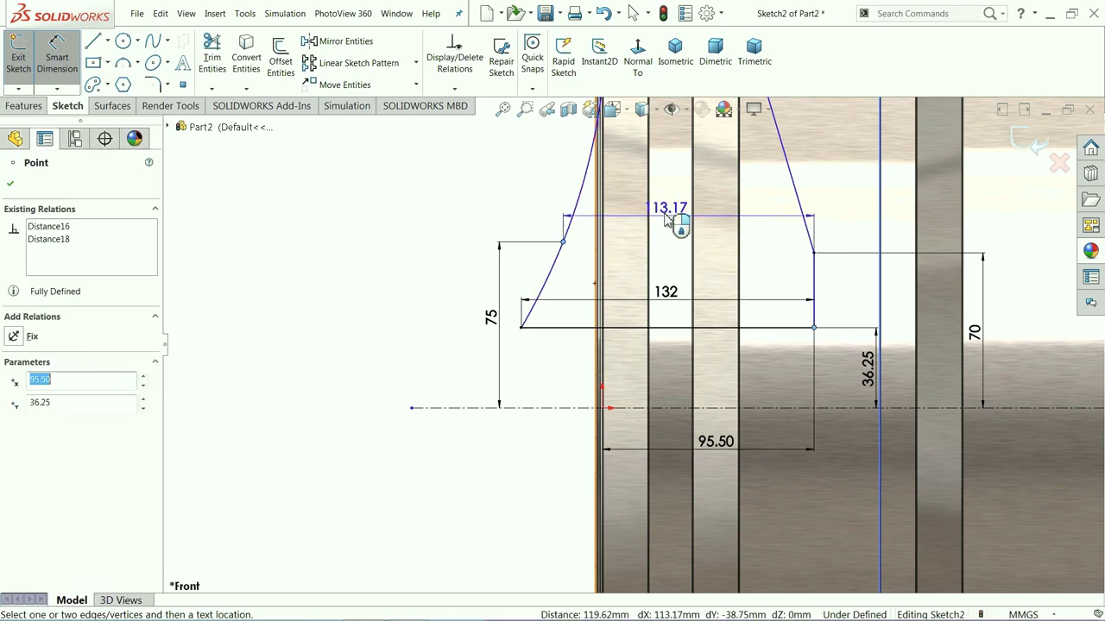
click(671, 197)
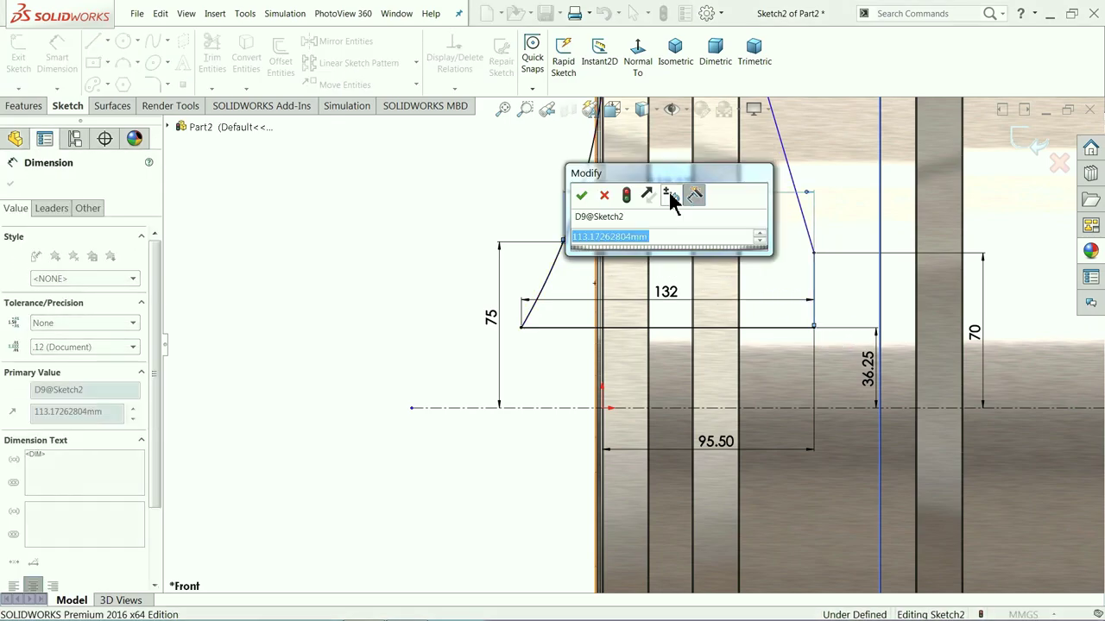
text(140)
key(Return)
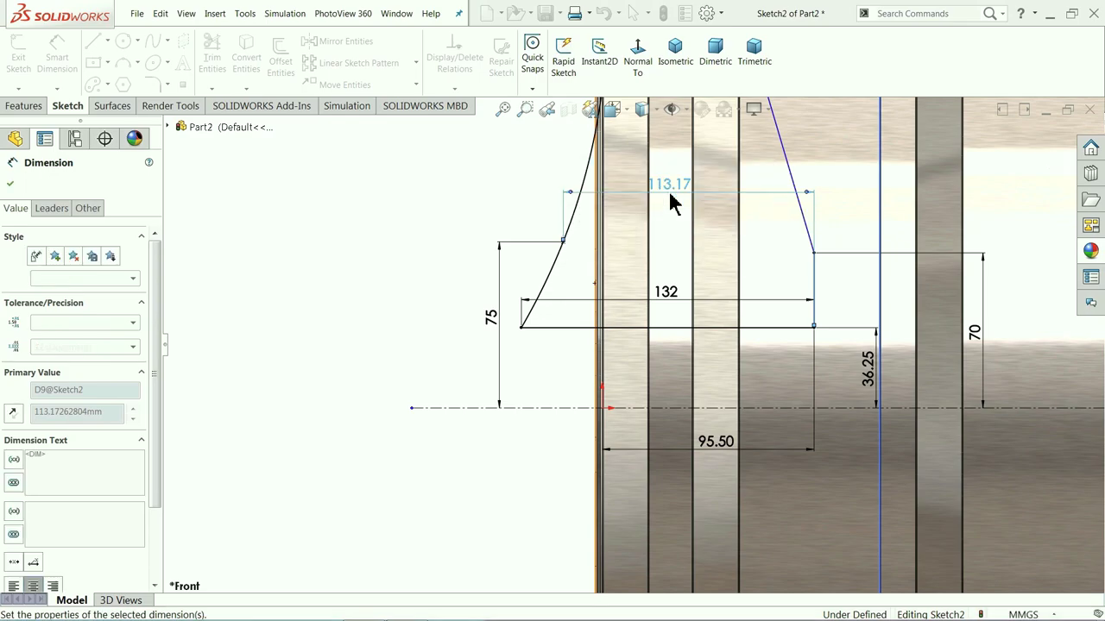
scroll(613, 283, up, 3)
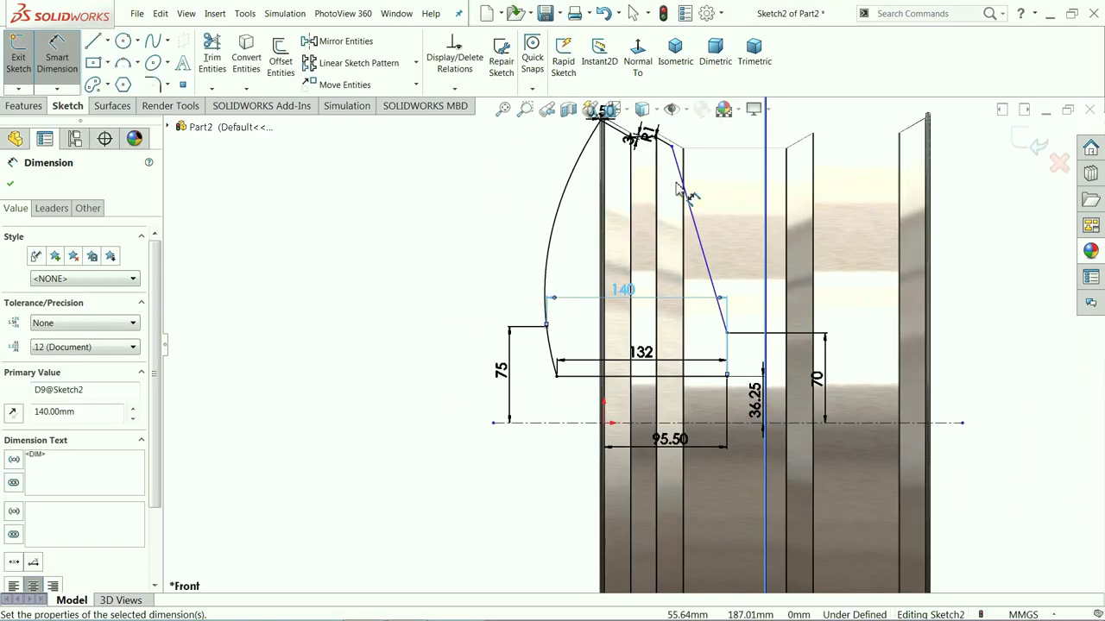
click(11, 184)
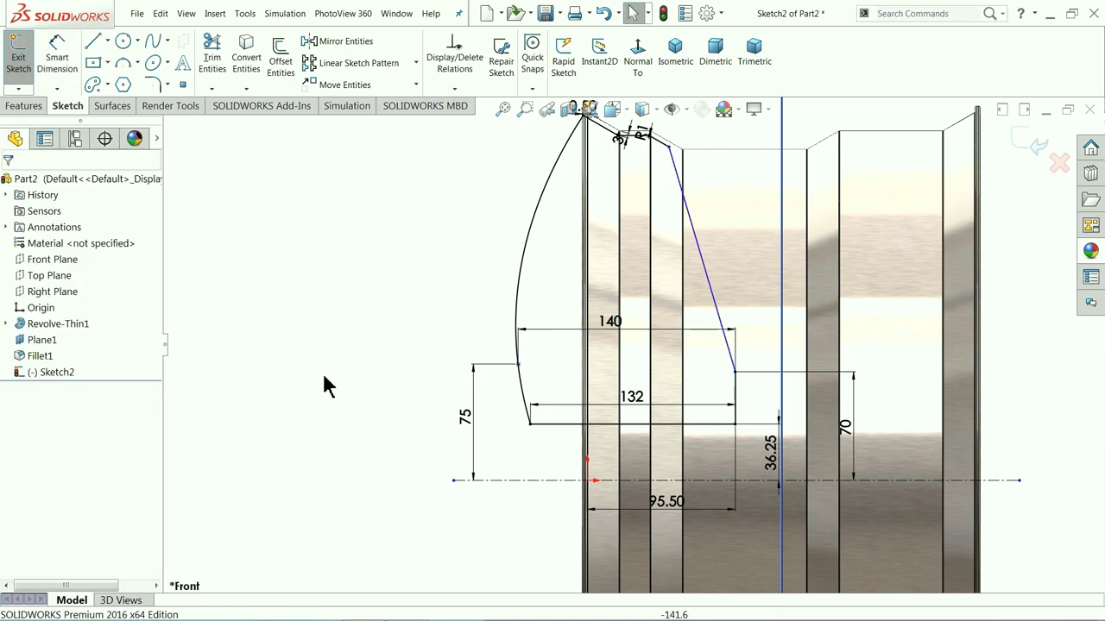
Bend the inner spline inward with its tangent handles and make the handle at its lower end horizontal
scroll(762, 341, down, 2)
click(691, 278)
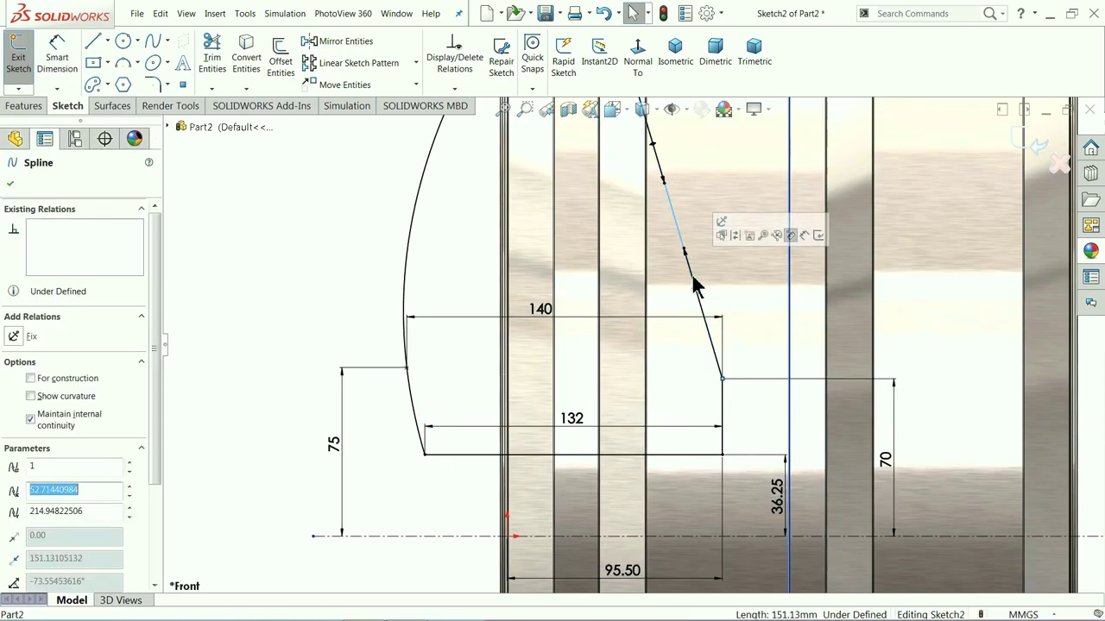
drag(686, 258, 654, 298)
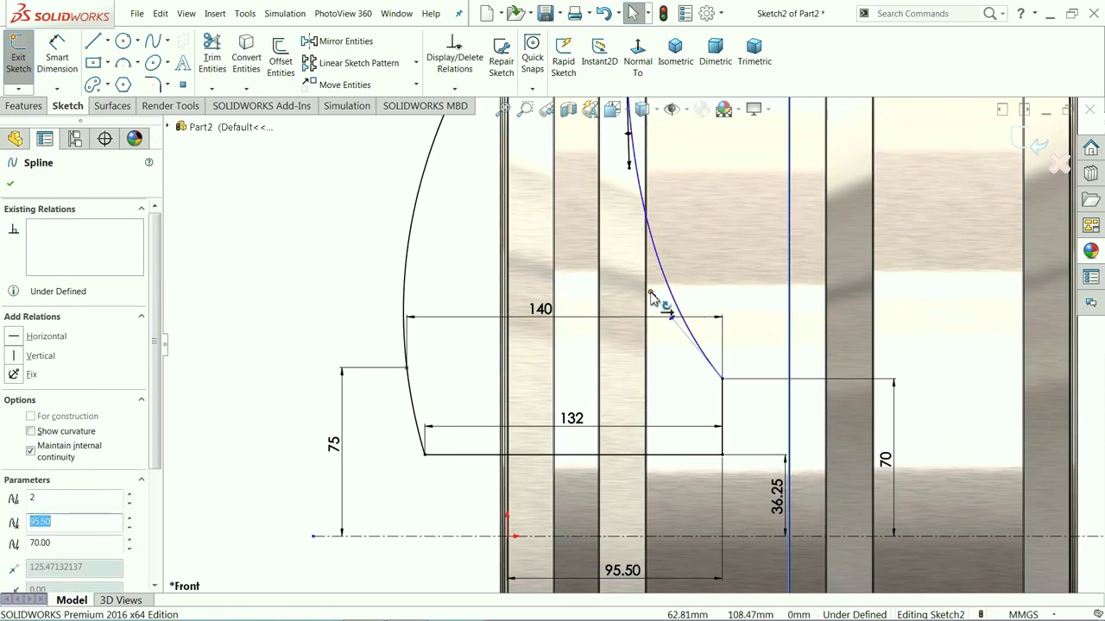
click(32, 338)
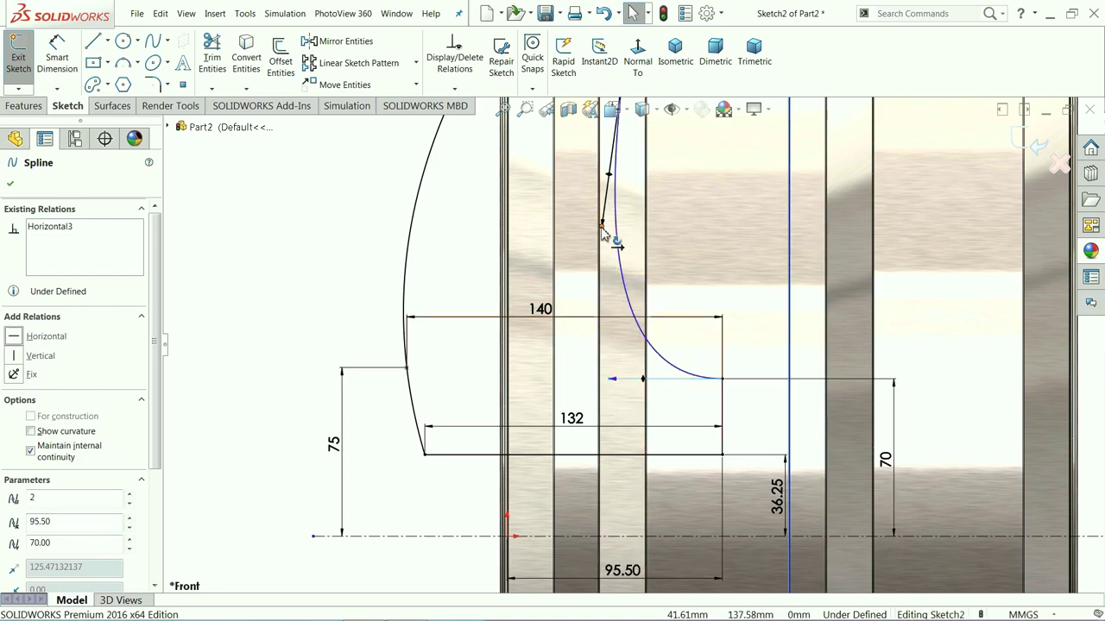
click(326, 259)
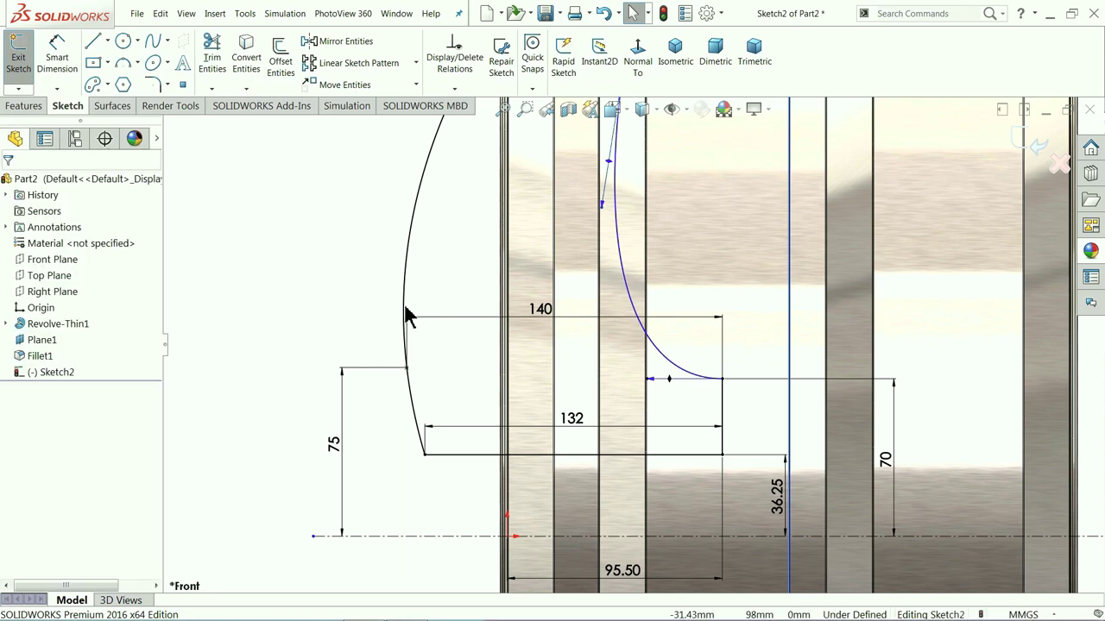
Dimension the horizontal tangent handle at the inner spline's lower end as 212 mm
click(57, 56)
scroll(708, 394, down, 2)
scroll(708, 394, down, 2)
click(656, 393)
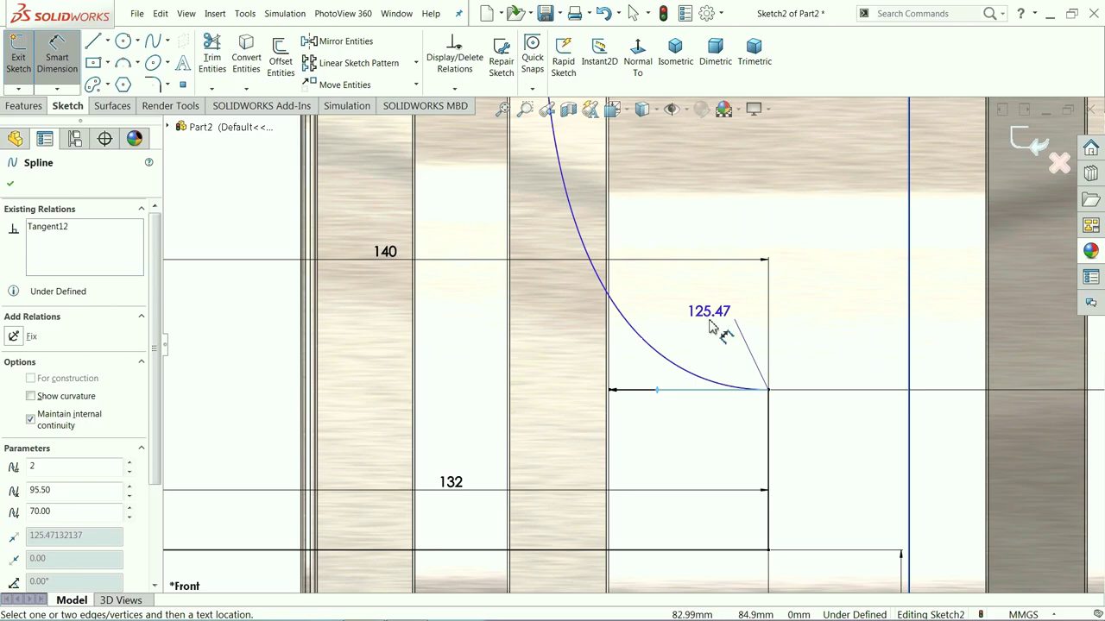
click(710, 326)
text(212)
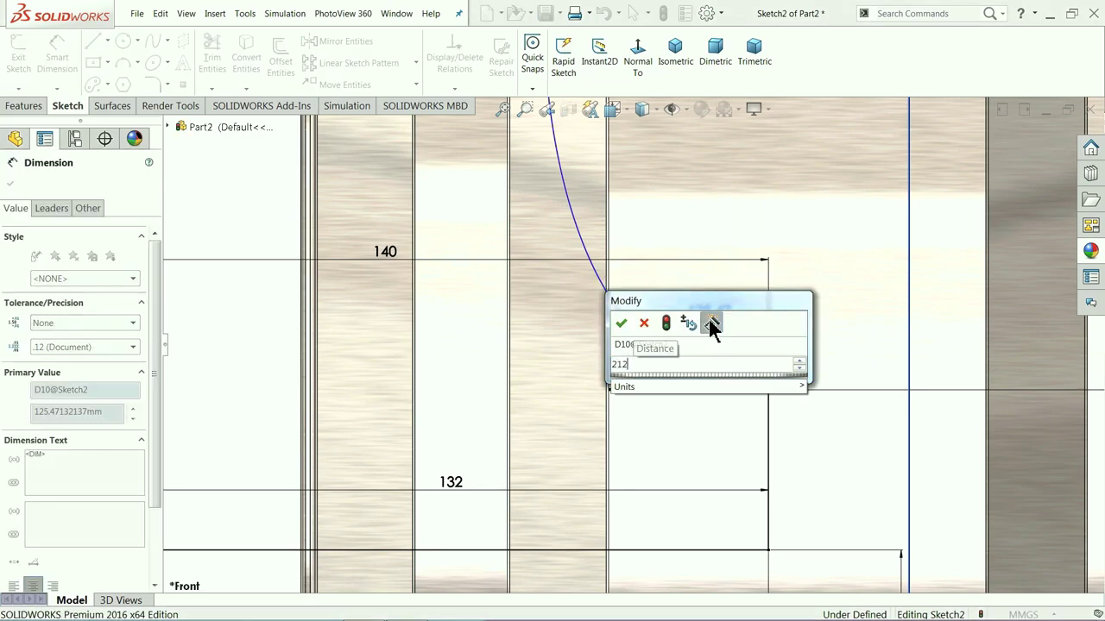
click(622, 324)
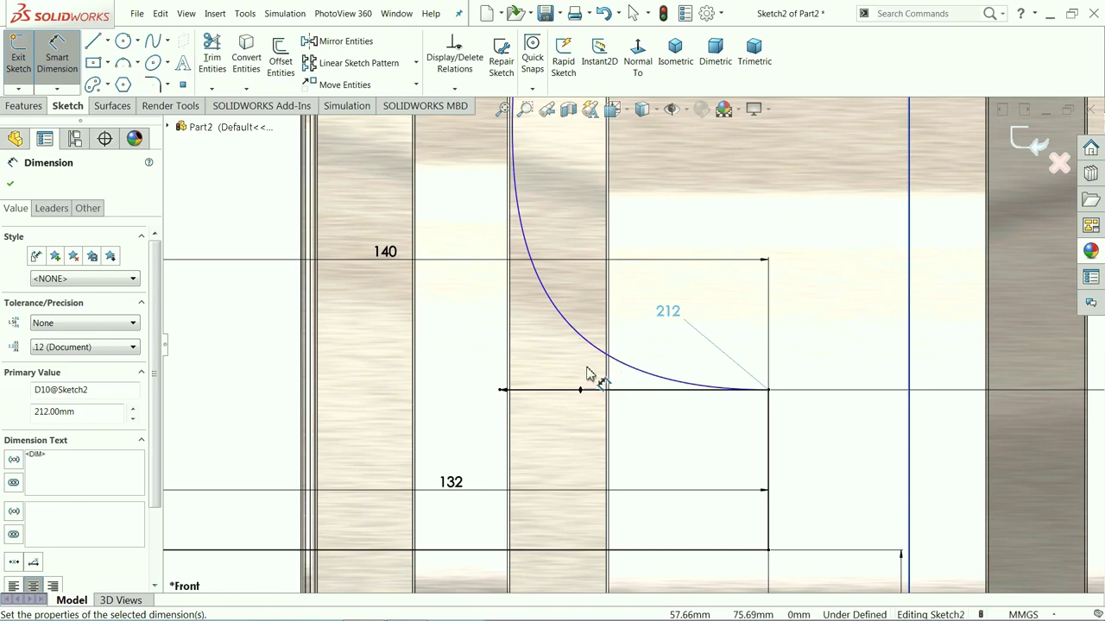
Dimension the tangent handle at the inner spline's upper end as 265 mm
scroll(583, 381, up, 4)
scroll(645, 237, down, 4)
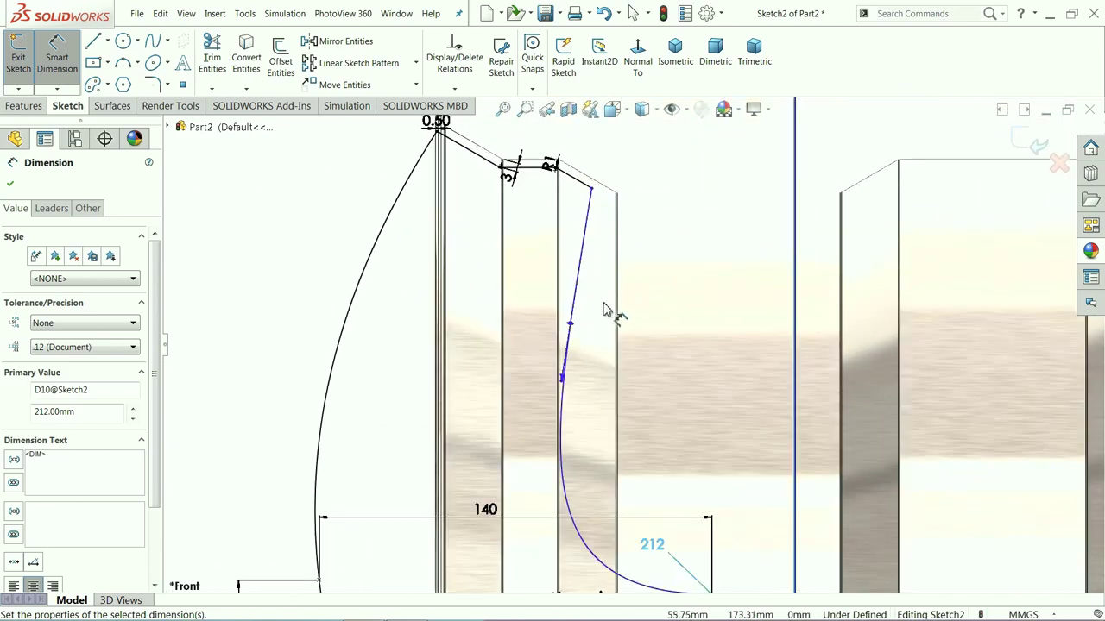
click(569, 327)
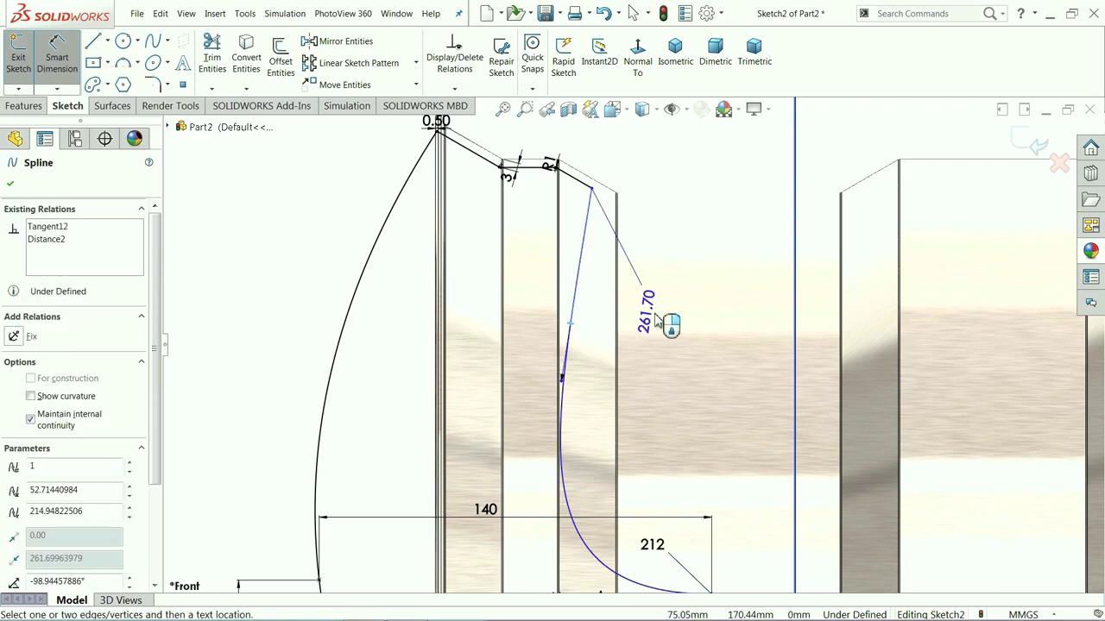
click(684, 259)
text(265)
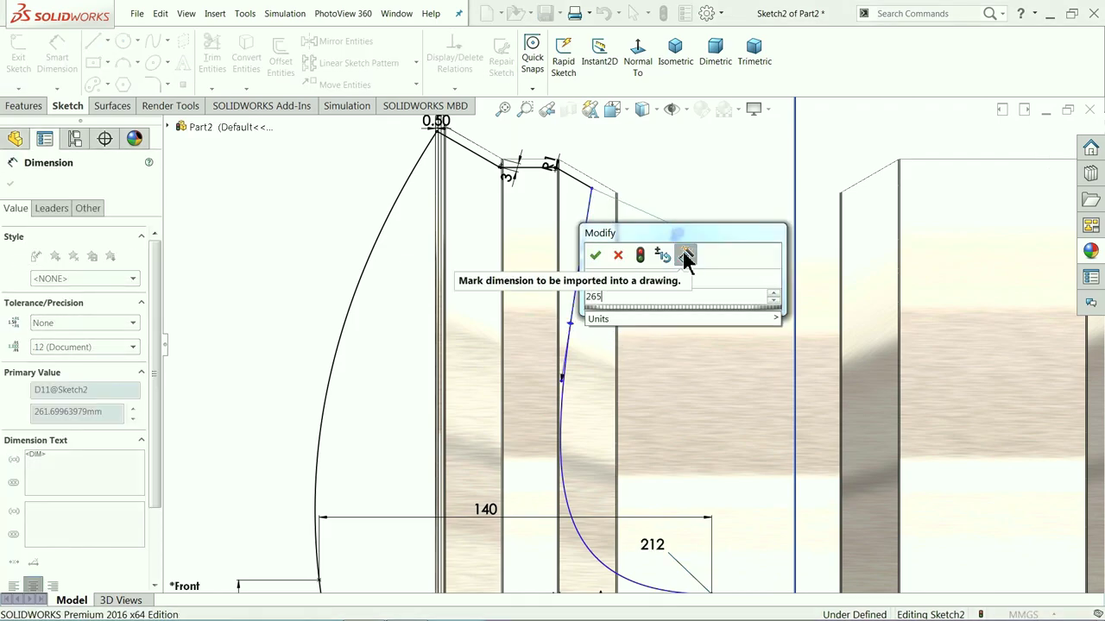
key(Return)
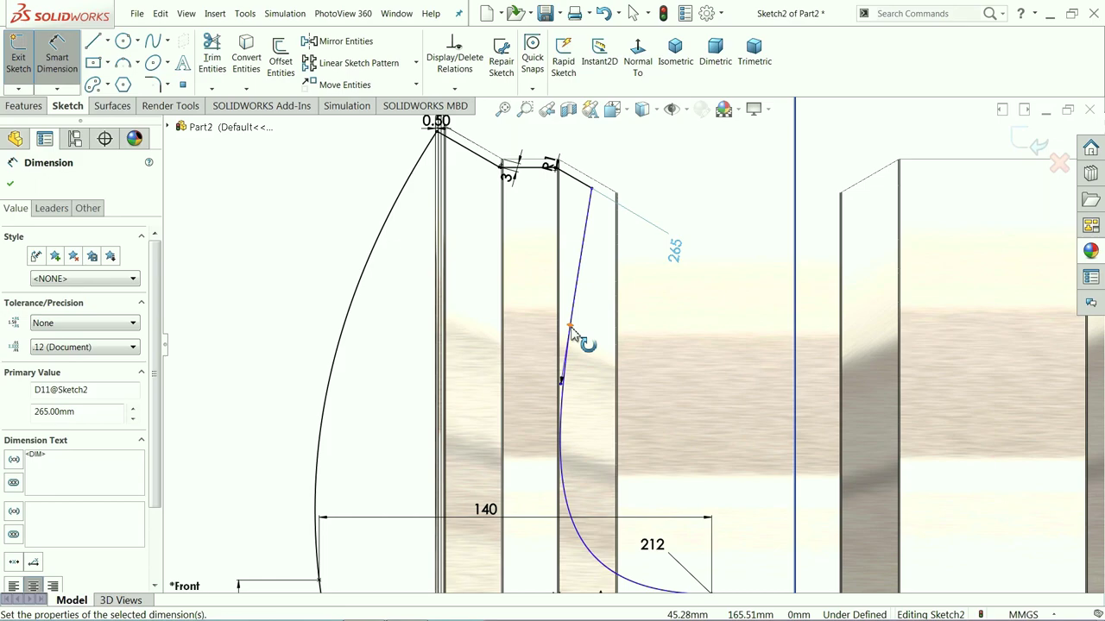
Set the angle between the inner spline's upper tangent handle and the vertical reference line at mid-rim to 18.5°
click(571, 330)
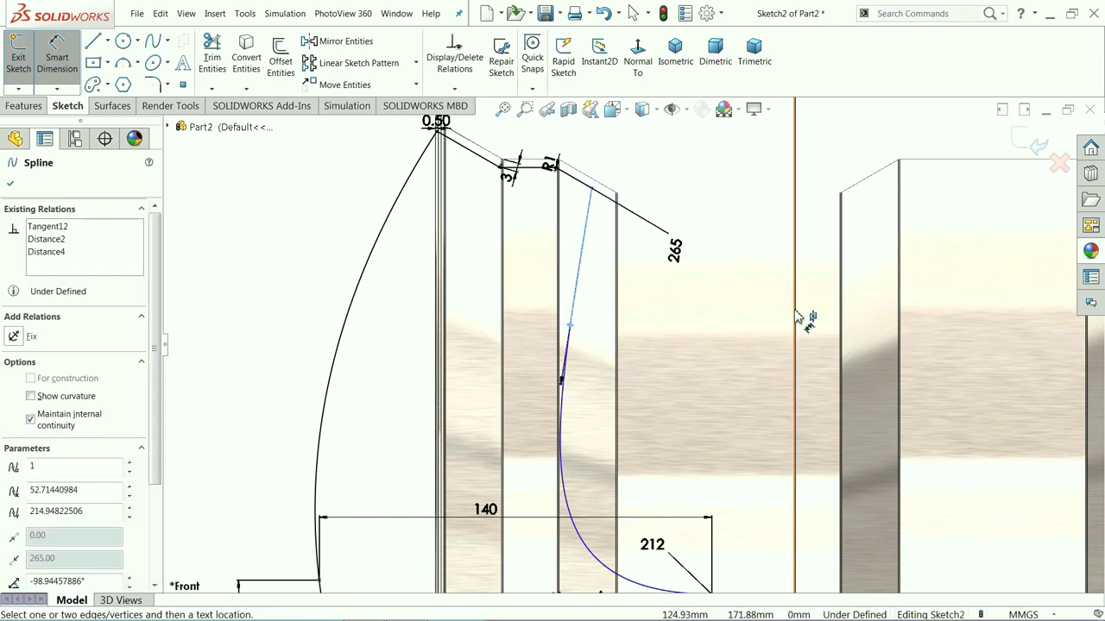
click(796, 317)
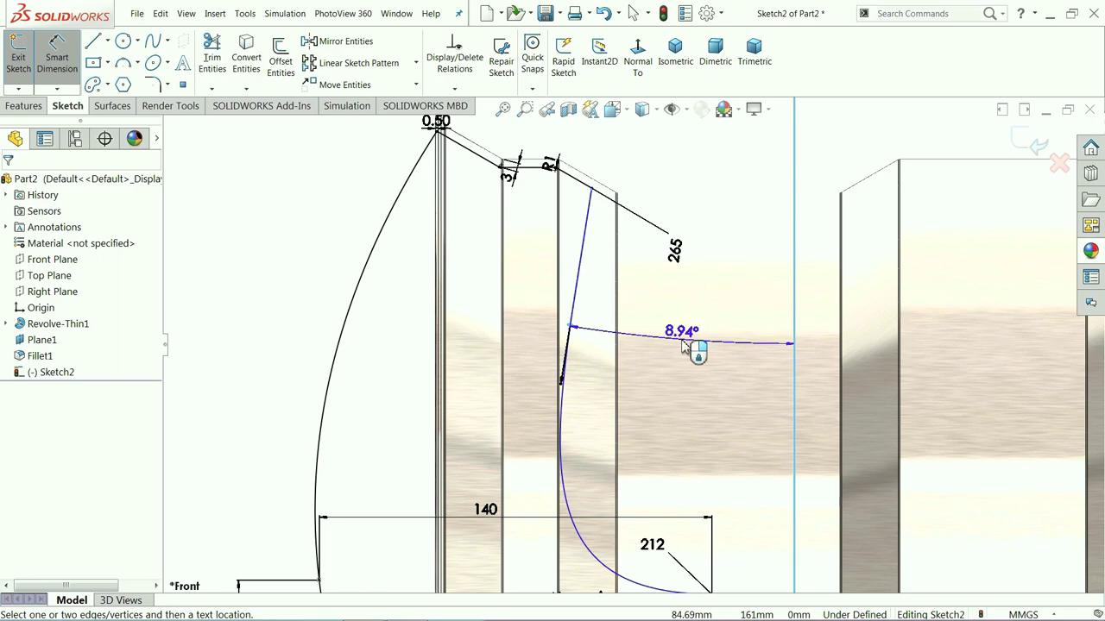
click(688, 346)
text(18.5)
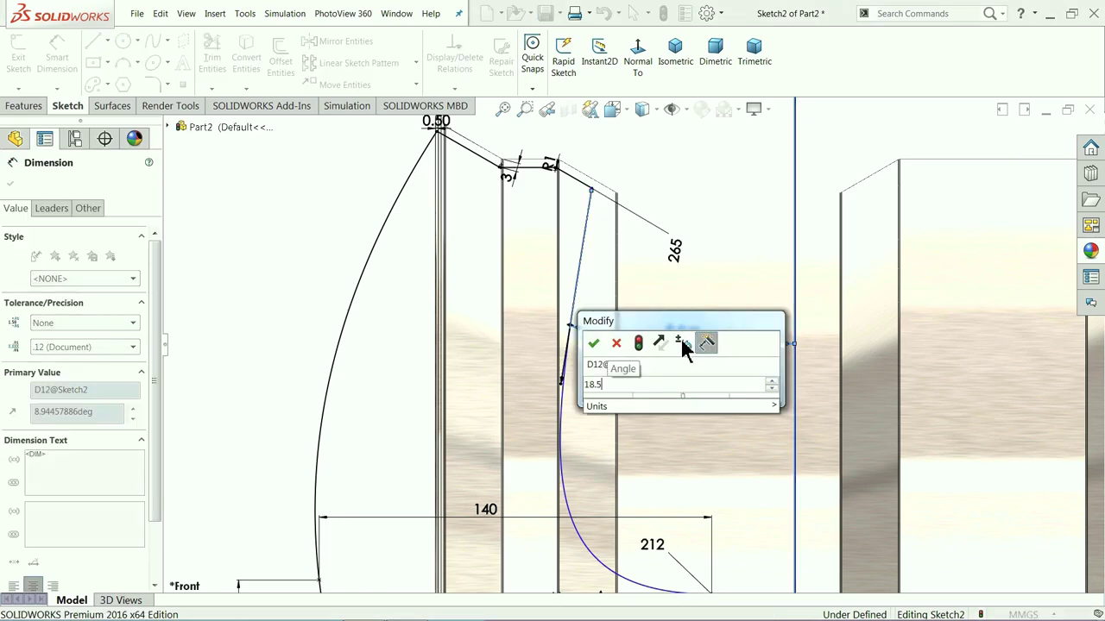
key(Return)
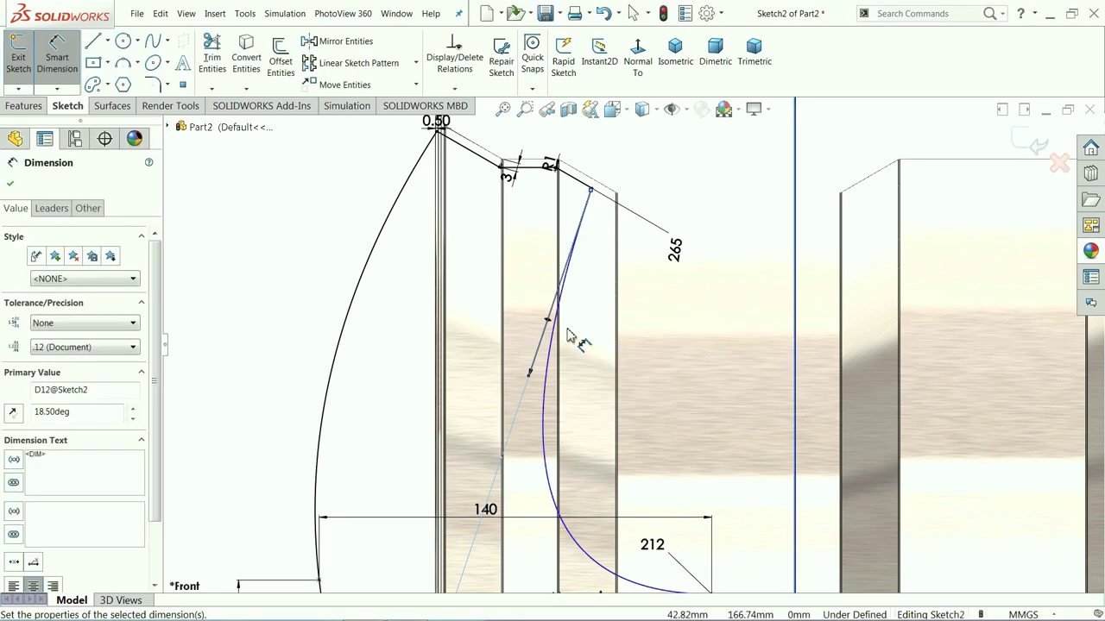
scroll(506, 308, up, 2)
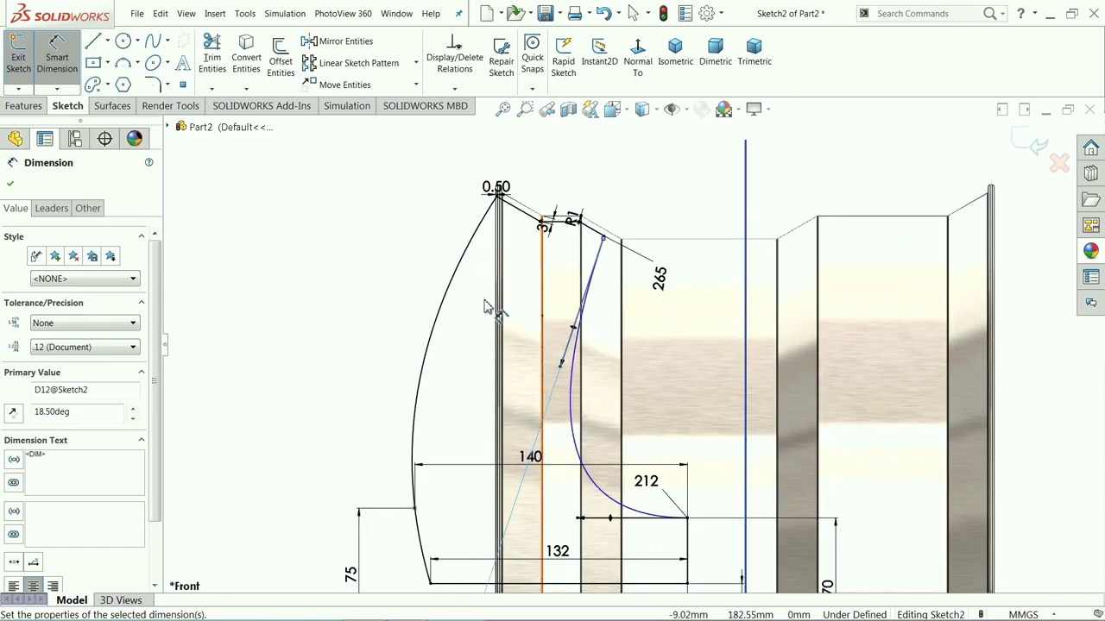
click(11, 183)
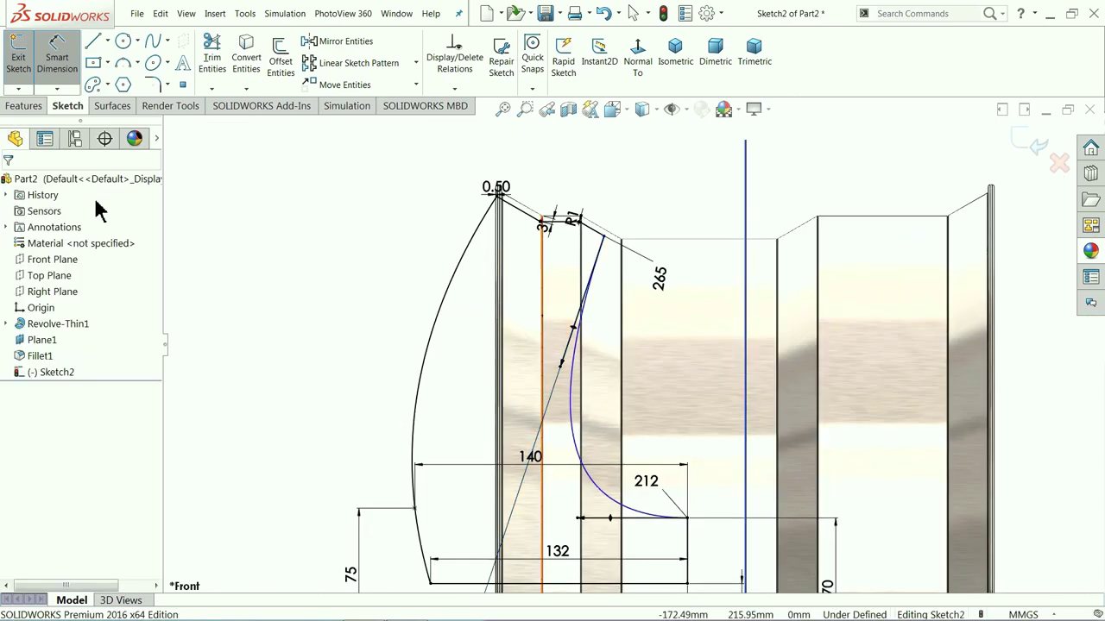
scroll(518, 228, down, 6)
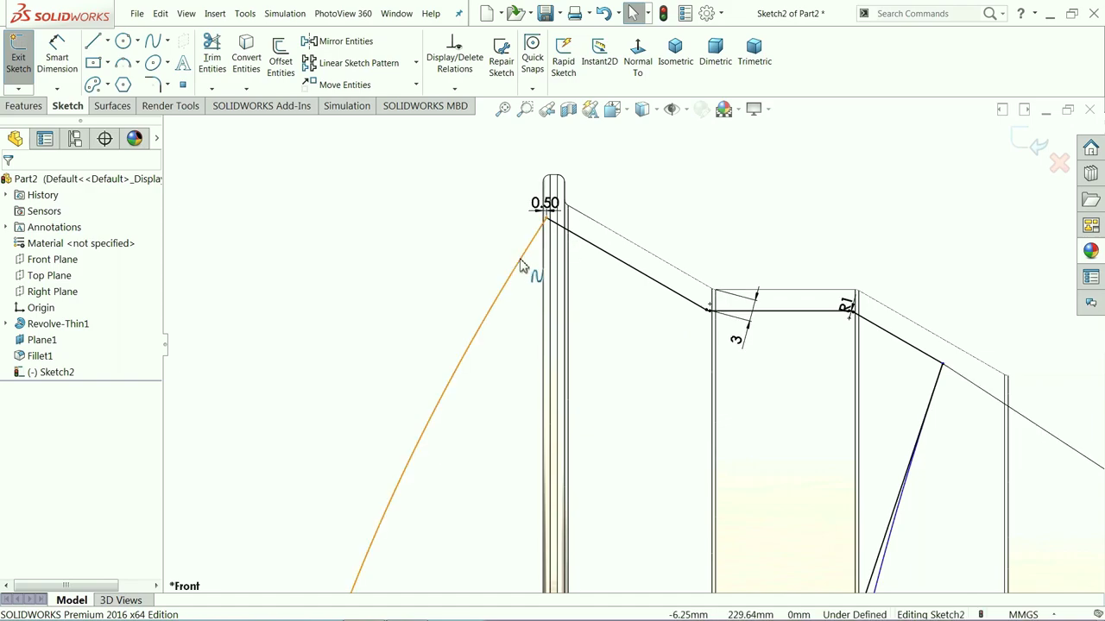
Show the tangent handle at the outer spline's upper end and make it vertical
click(516, 267)
click(410, 434)
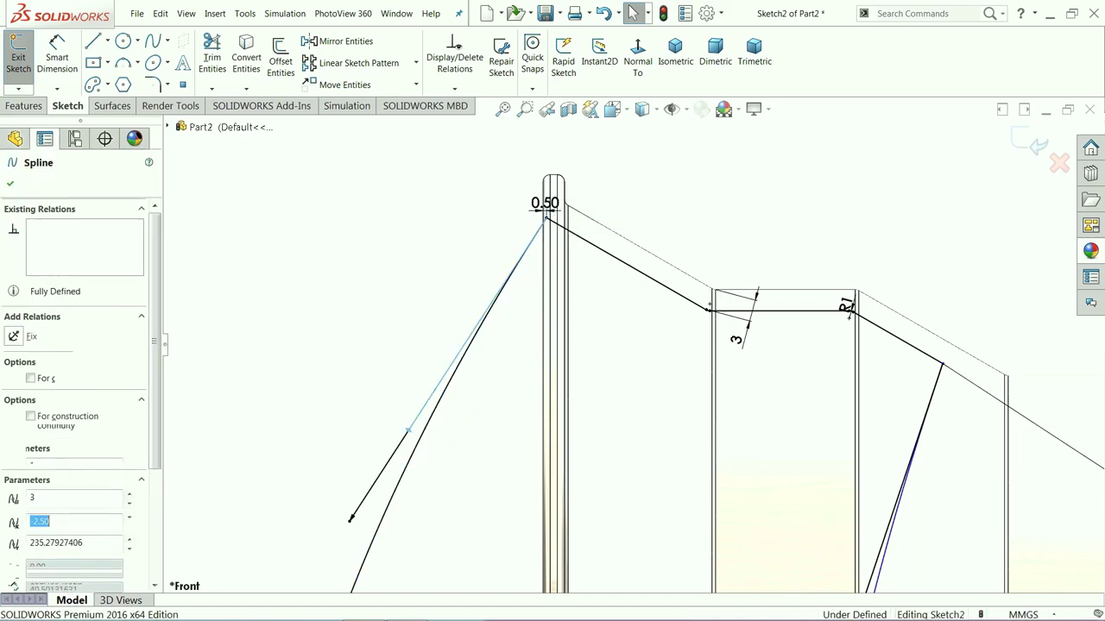
click(40, 357)
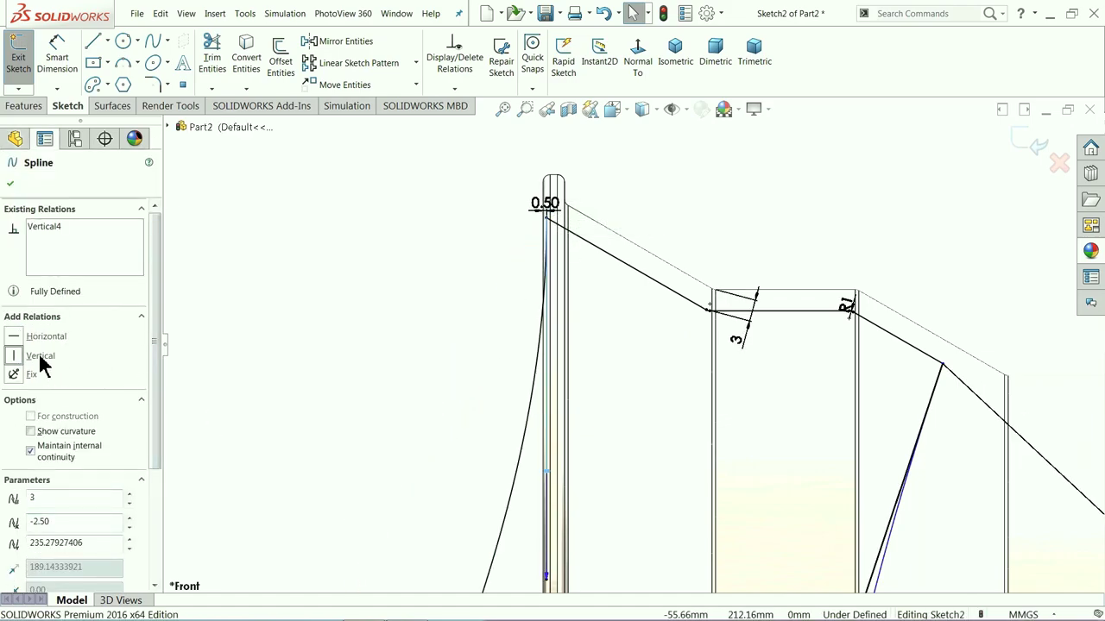
Dimension the vertical tangent handle at the outer spline's upper end as 198 mm
click(61, 69)
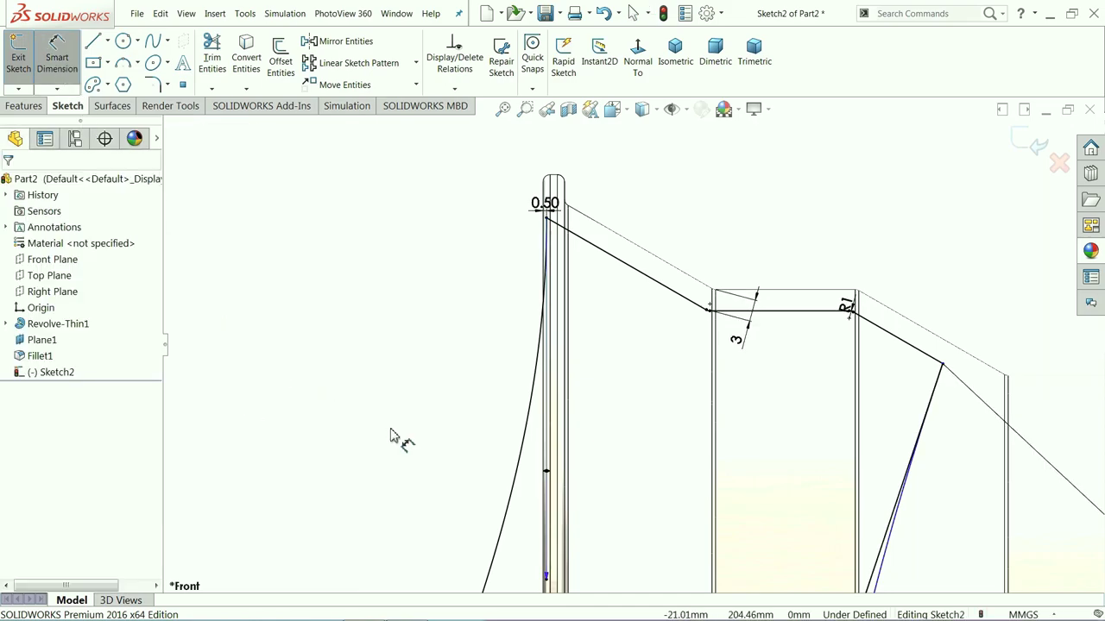
click(547, 475)
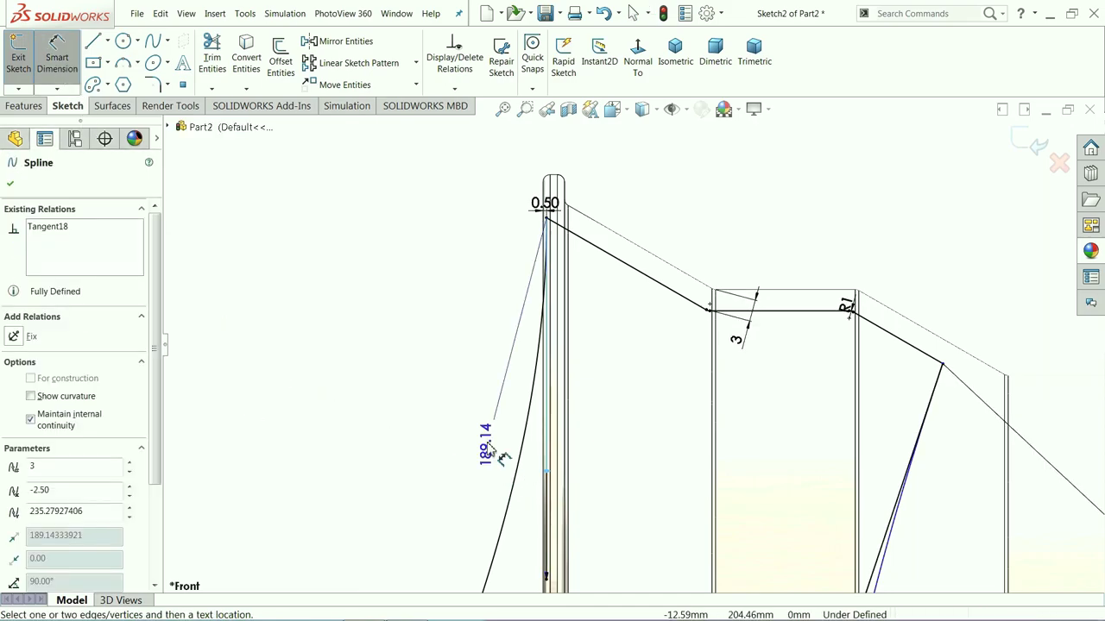
click(398, 420)
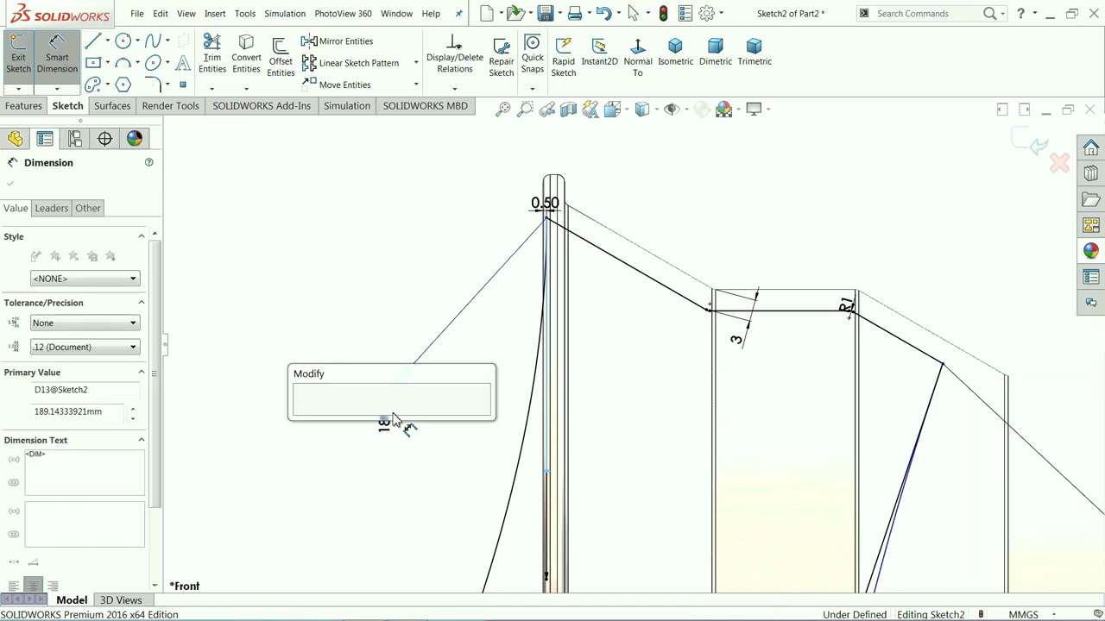
click(393, 413)
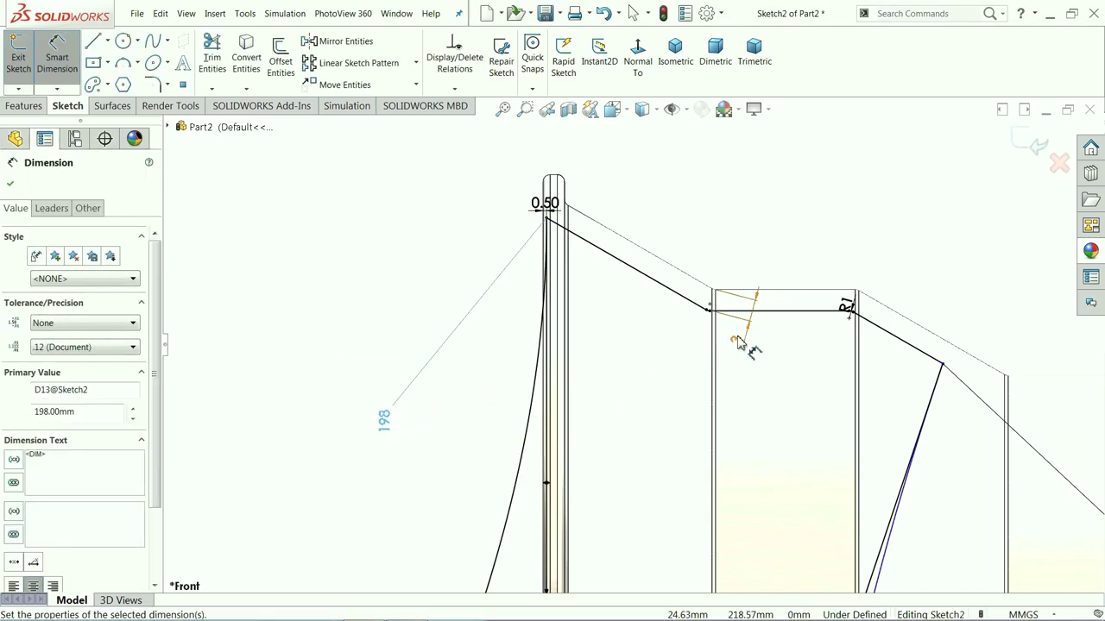
scroll(738, 341, up, 6)
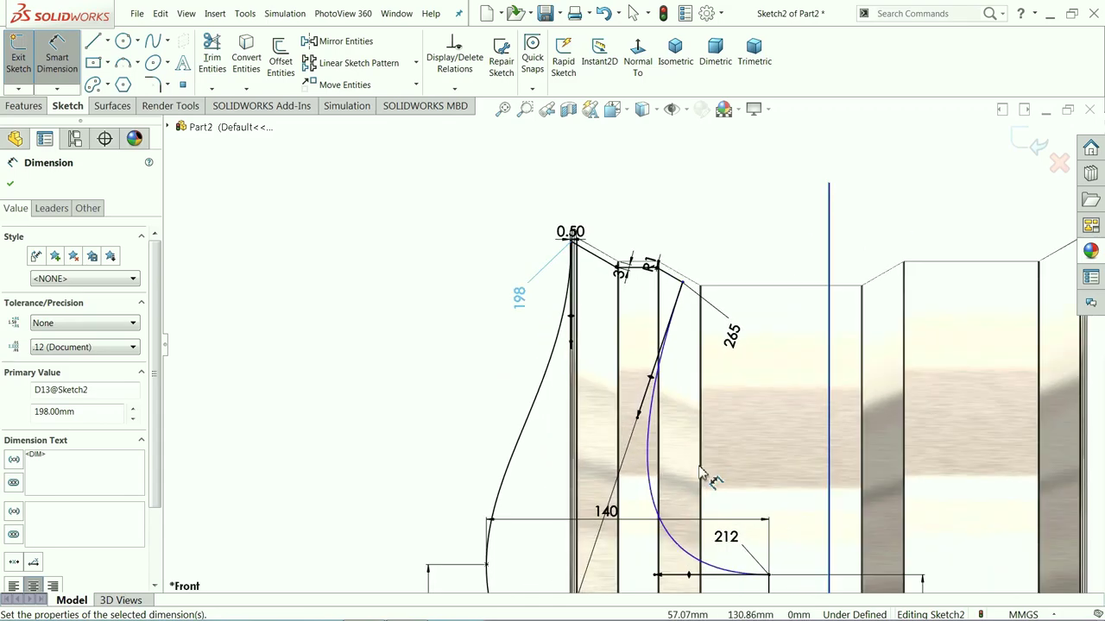
scroll(701, 473, up, 3)
scroll(643, 360, down, 3)
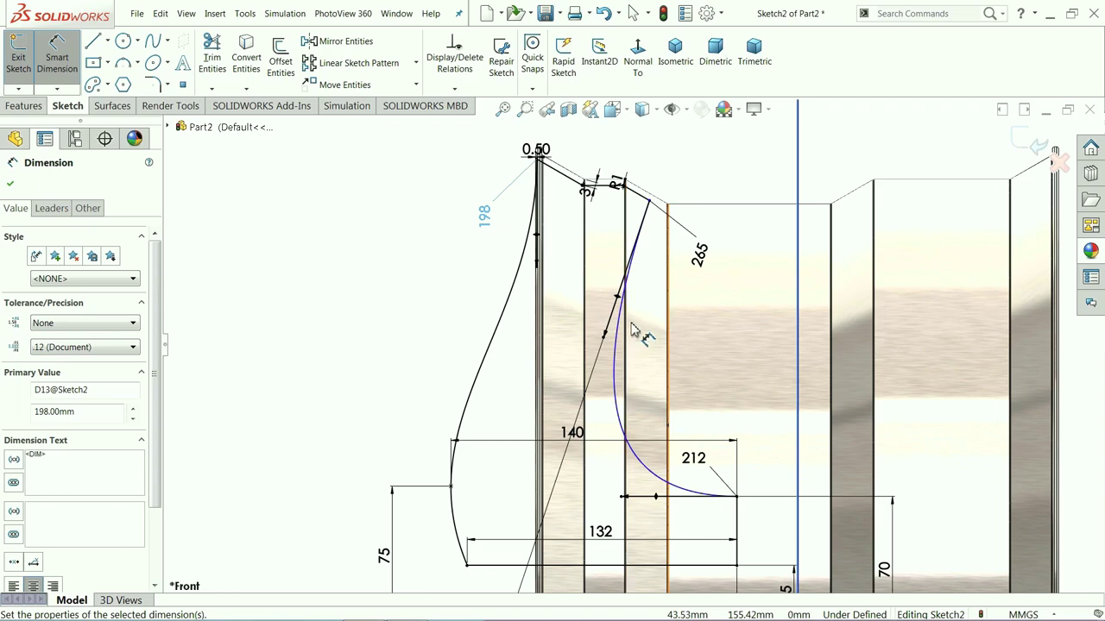
scroll(656, 389, up, 3)
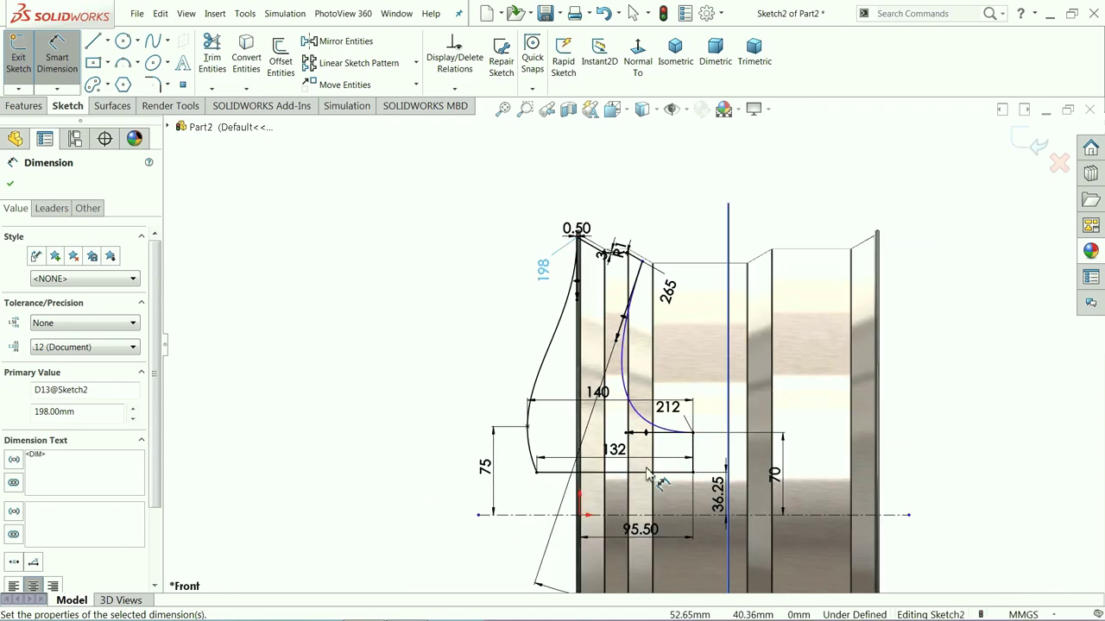
scroll(580, 486, down, 3)
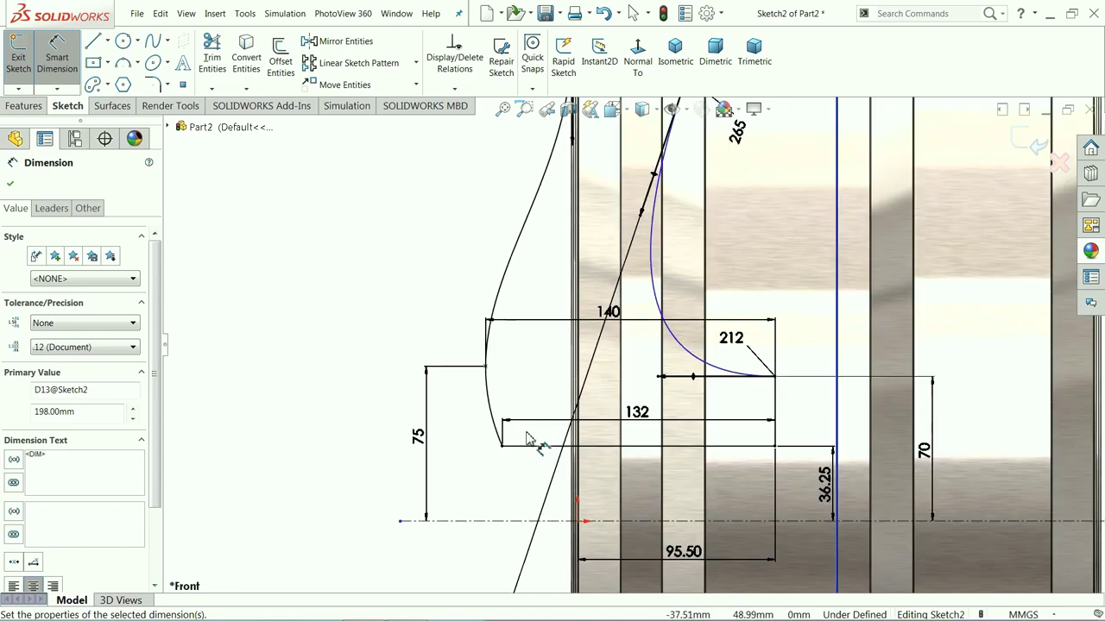
click(12, 186)
Activate the tangent handle at the outer spline's lower end and dimension it as 47 mm
scroll(528, 401, down, 2)
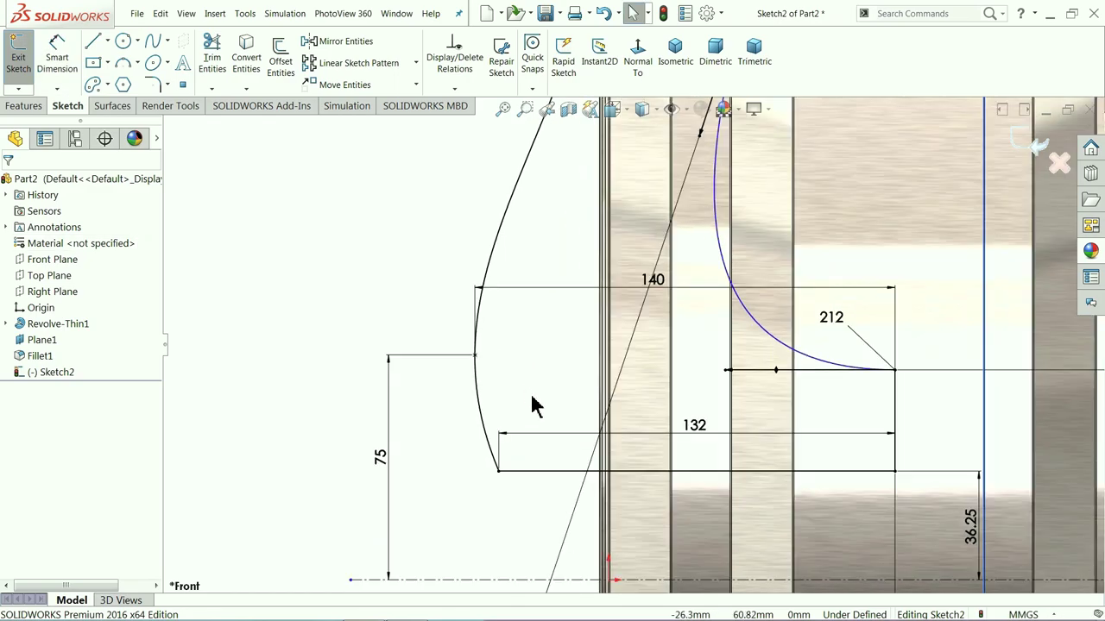
click(488, 432)
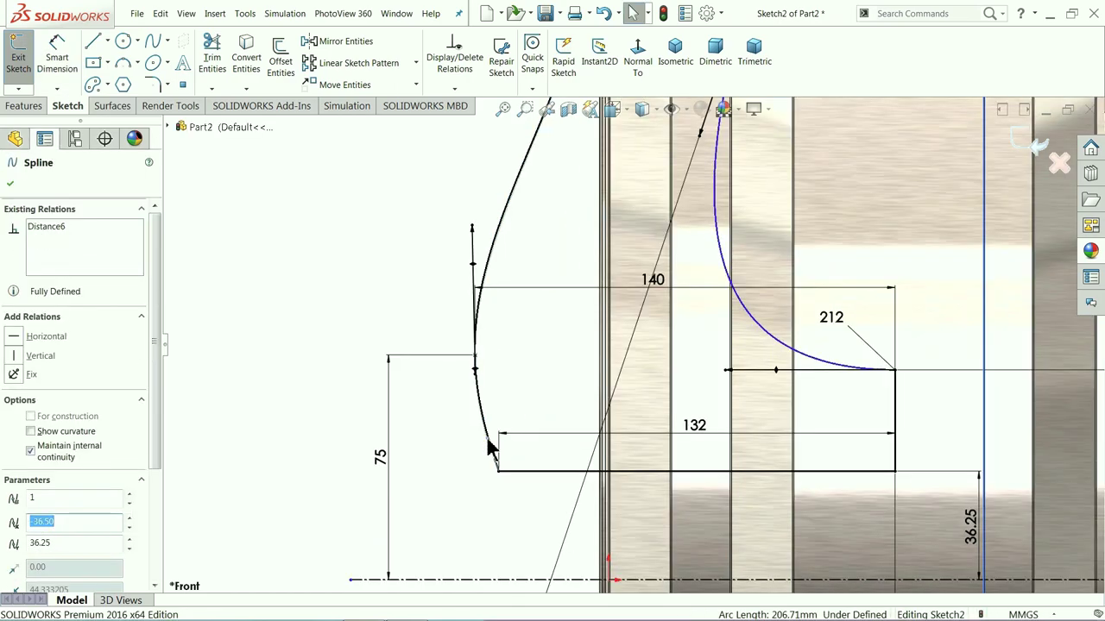
click(304, 287)
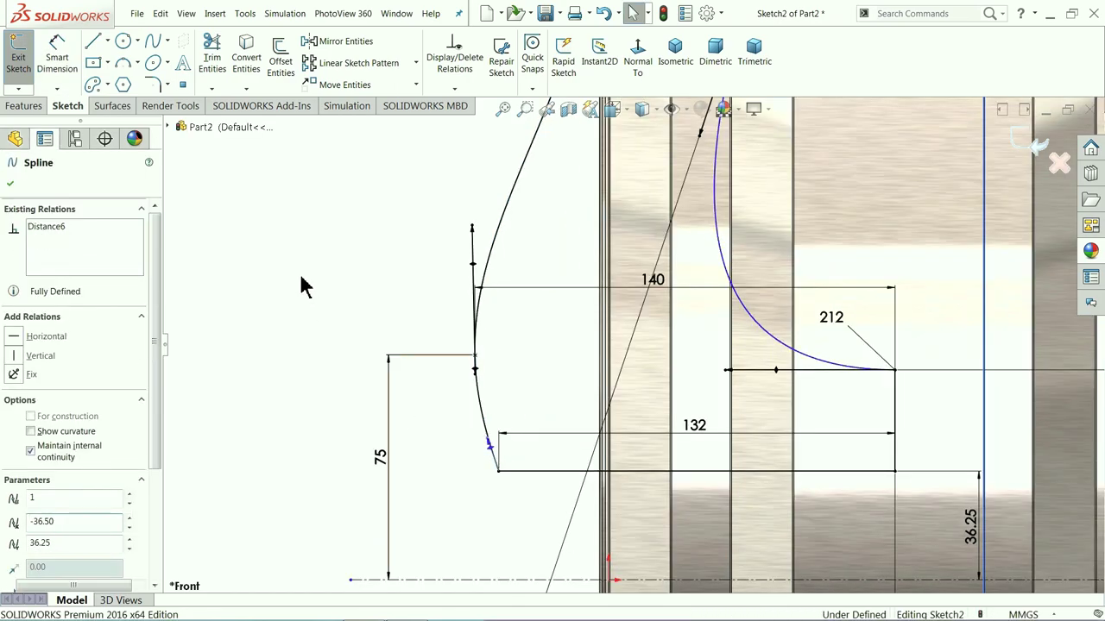
click(68, 71)
scroll(506, 452, down, 2)
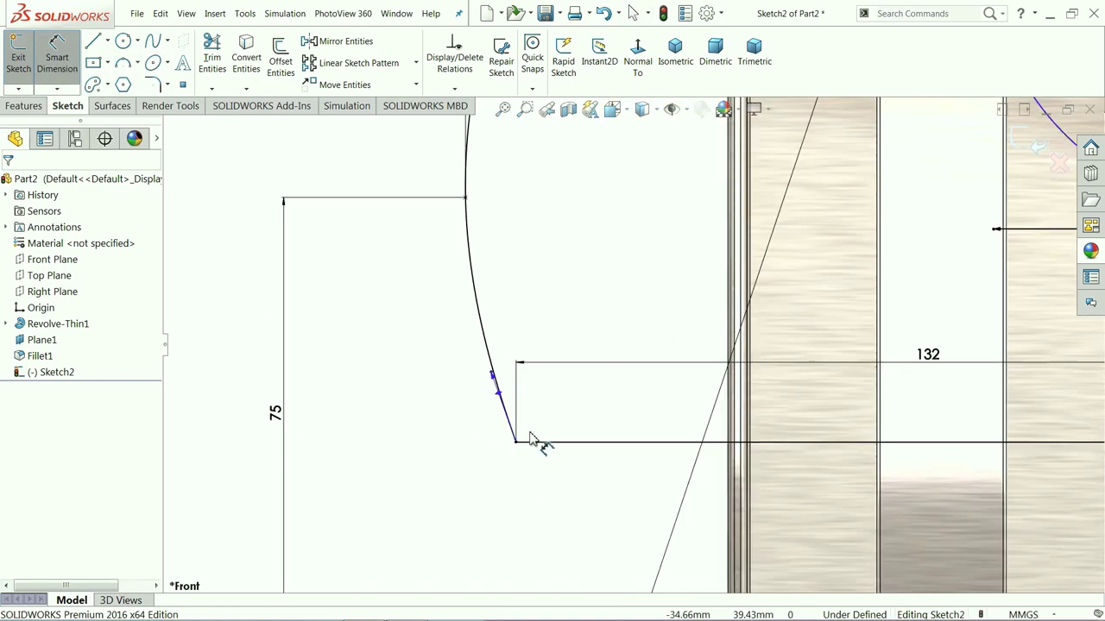
click(498, 394)
click(424, 406)
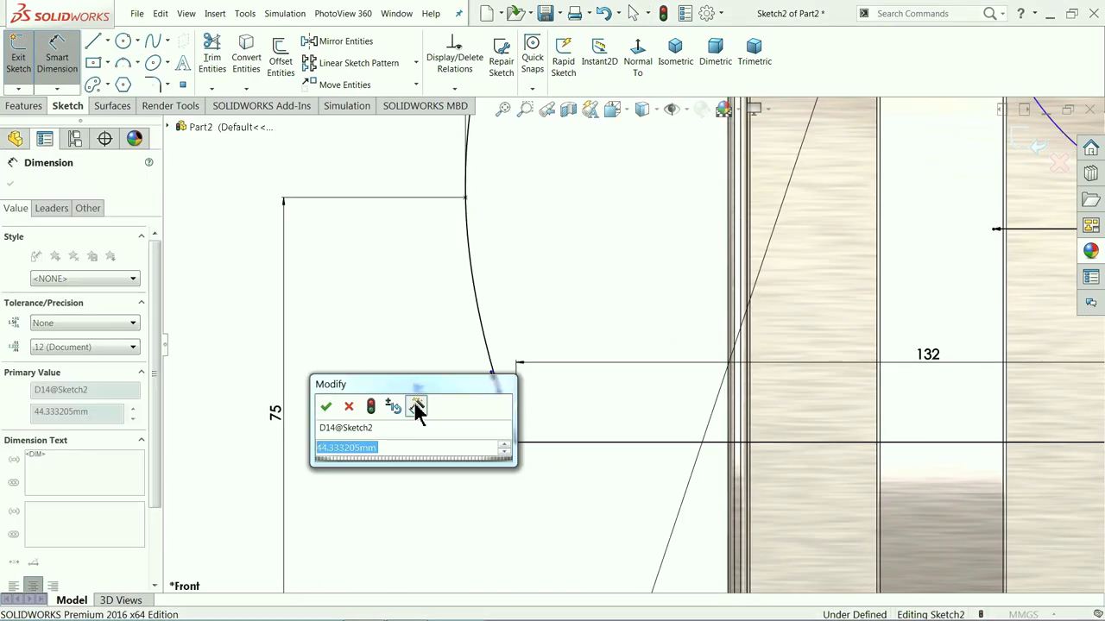
text(47)
key(Return)
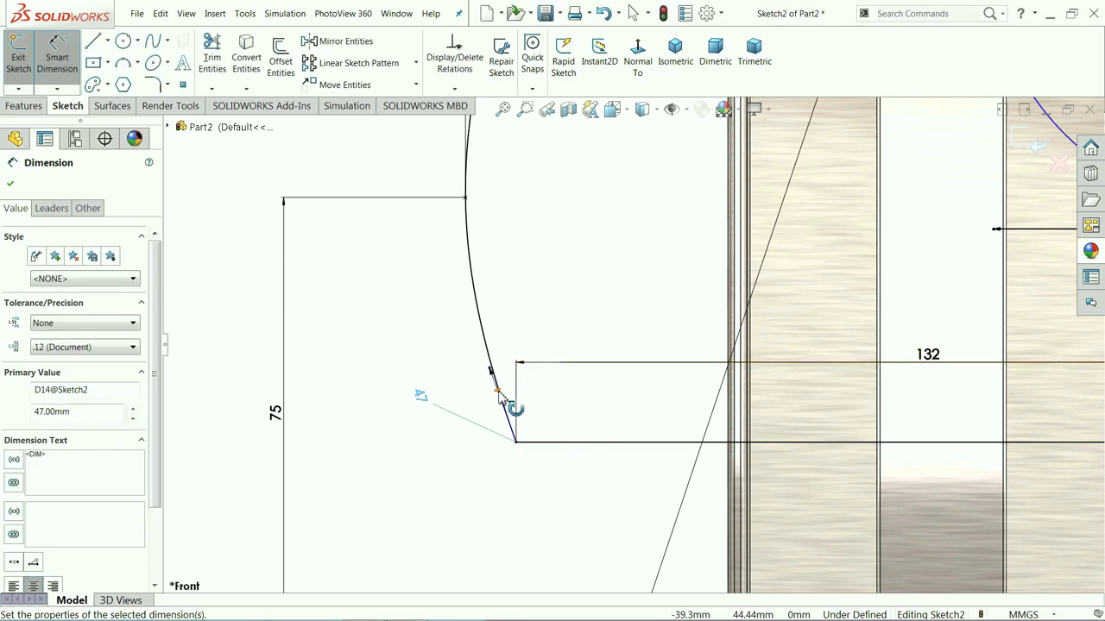
Set the angle between the outer spline's lower tangent handle and the vertical reference line at mid-rim to 13.7°
click(506, 404)
scroll(646, 402, up, 3)
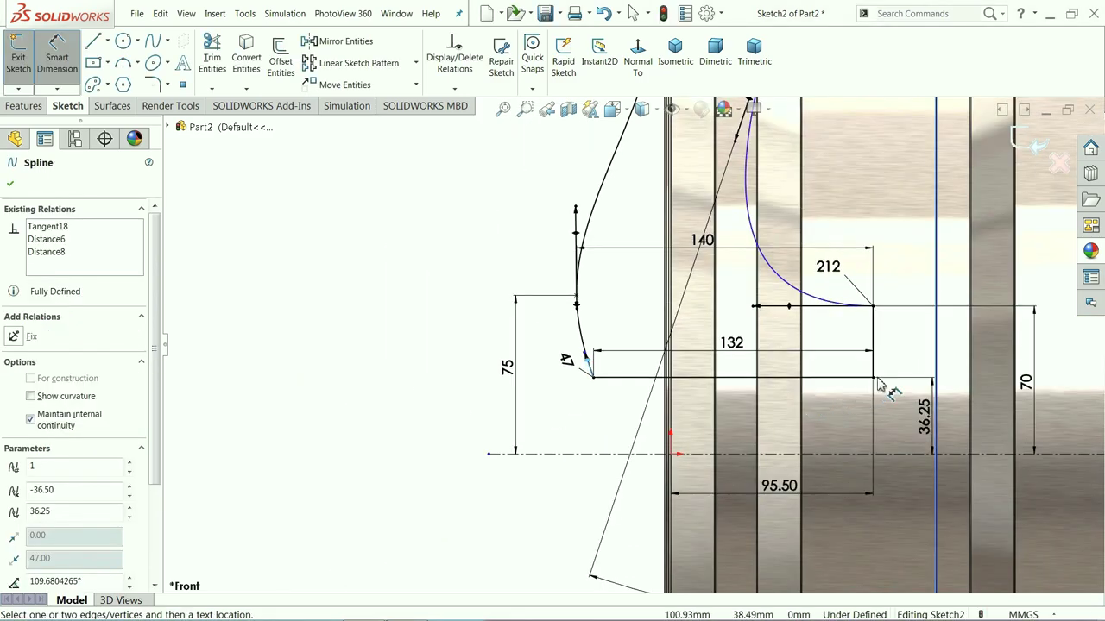
click(935, 300)
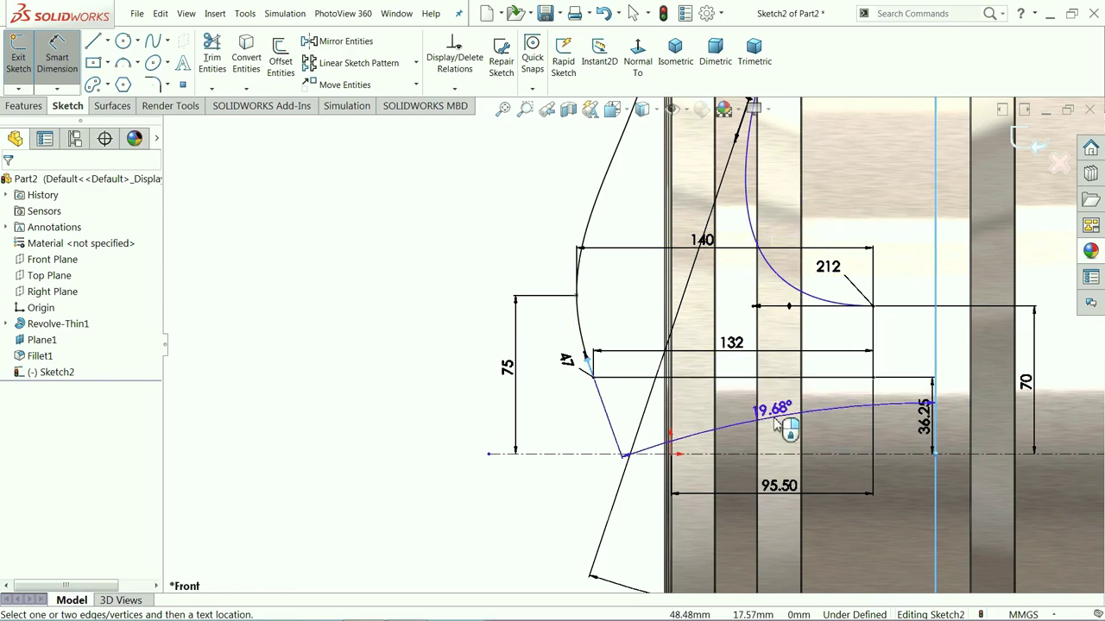
scroll(781, 420, down, 2)
click(750, 400)
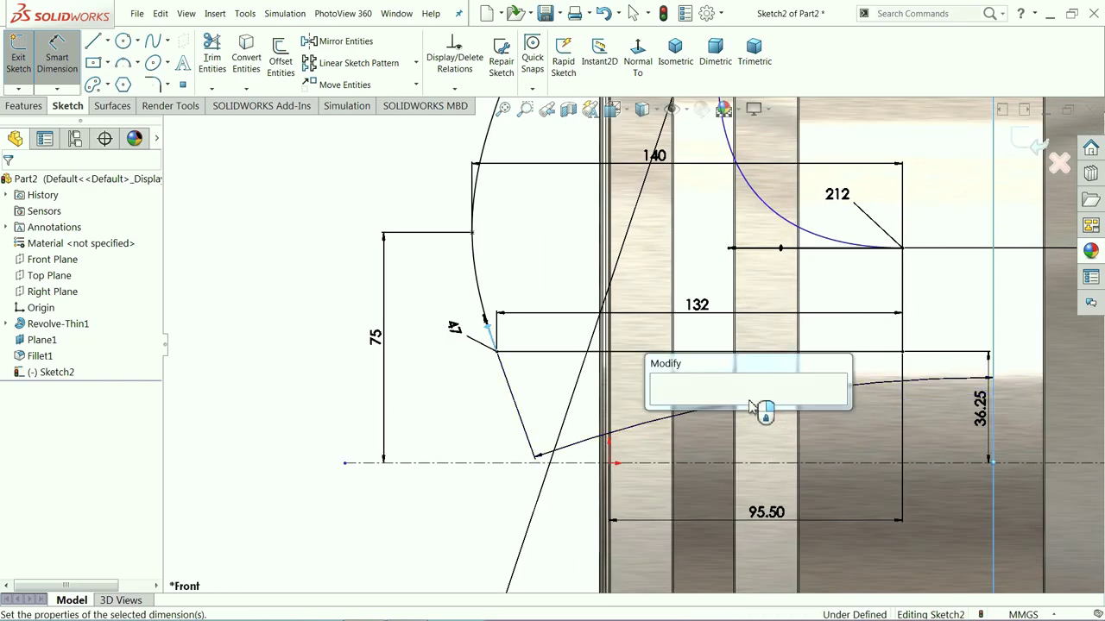
text(13.7)
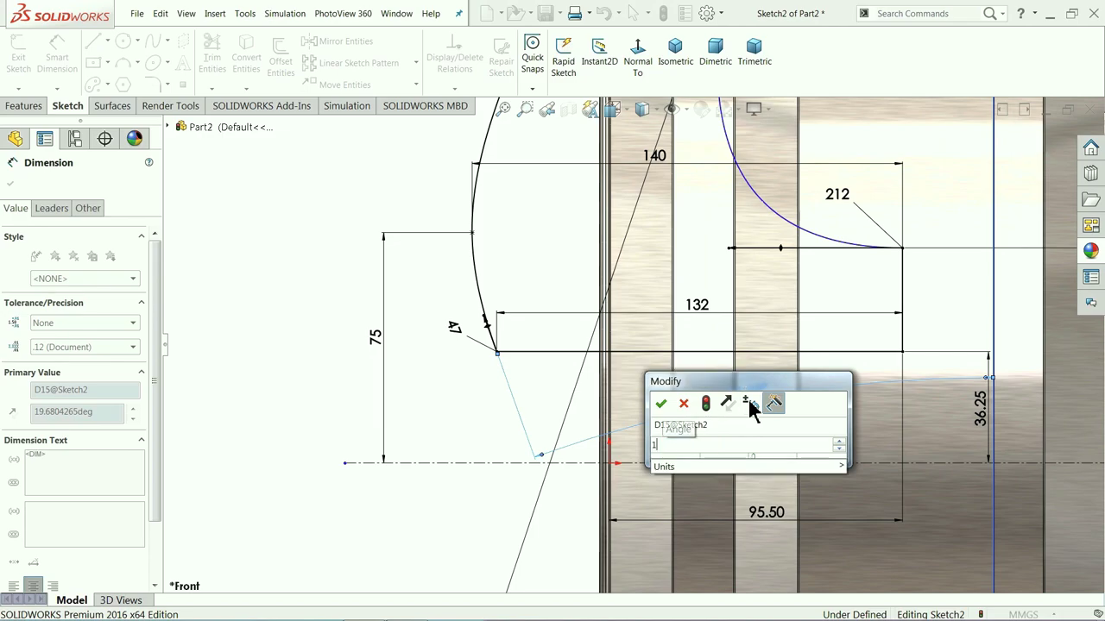
key(Return)
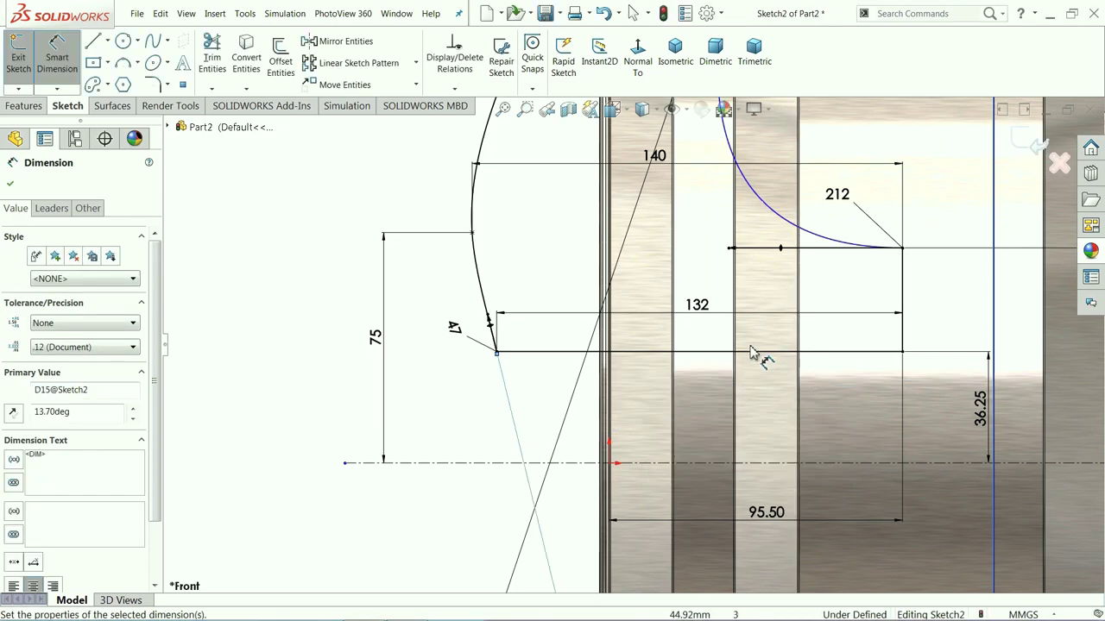
Set the horizontal distance between the inner spline's upper and lower endpoints to 43.5 mm and leave the dimension tool
scroll(691, 388, up, 6)
scroll(667, 456, down, 4)
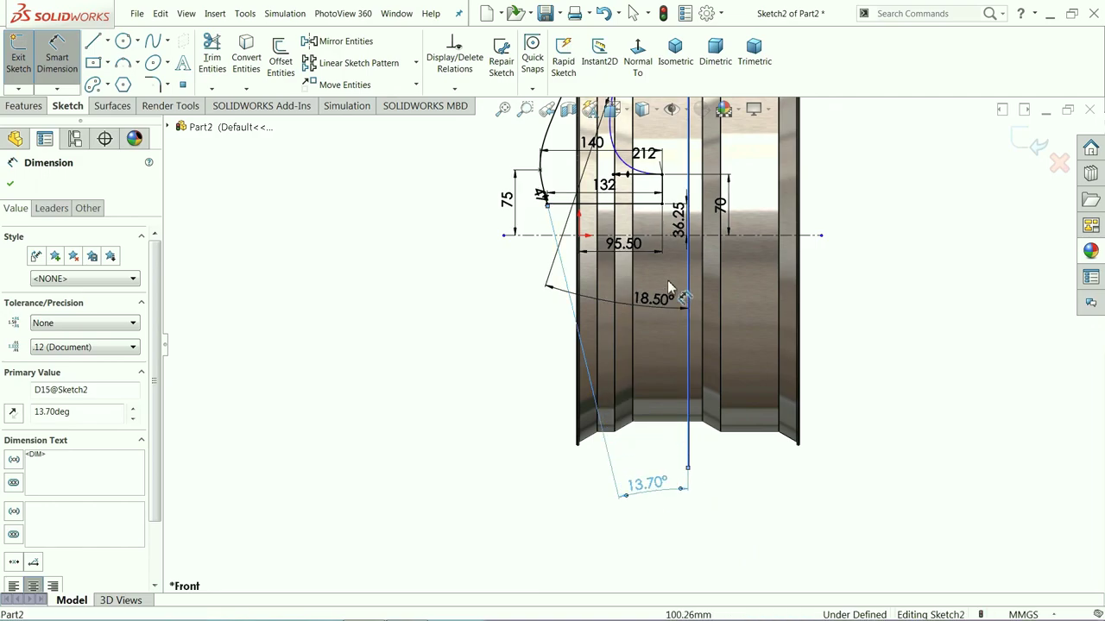
scroll(700, 158, up, 2)
scroll(648, 234, down, 5)
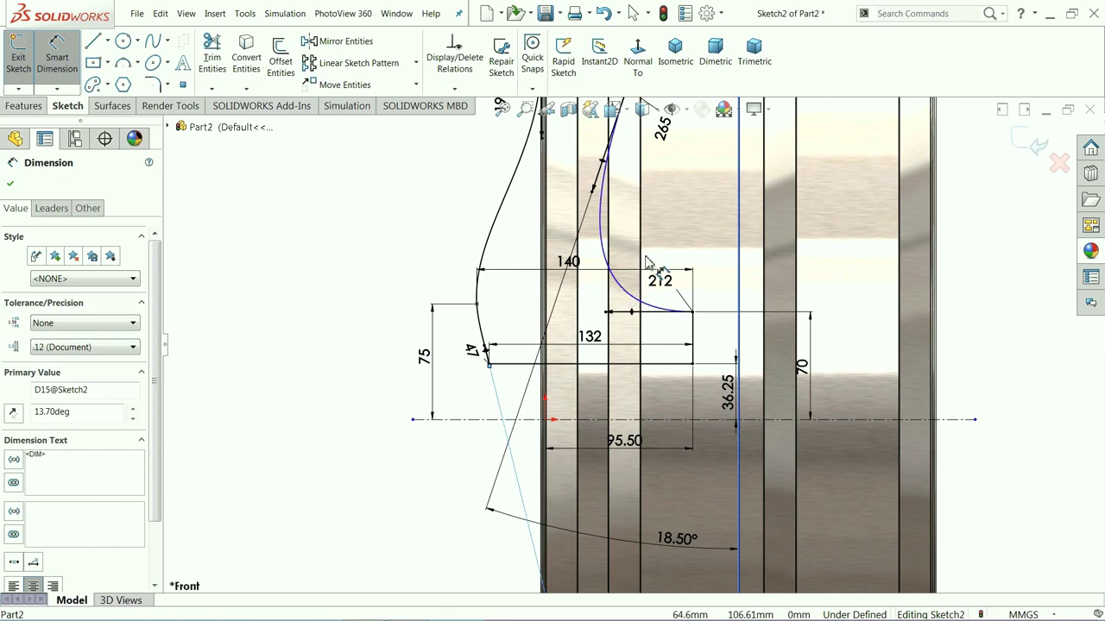
scroll(649, 263, up, 2)
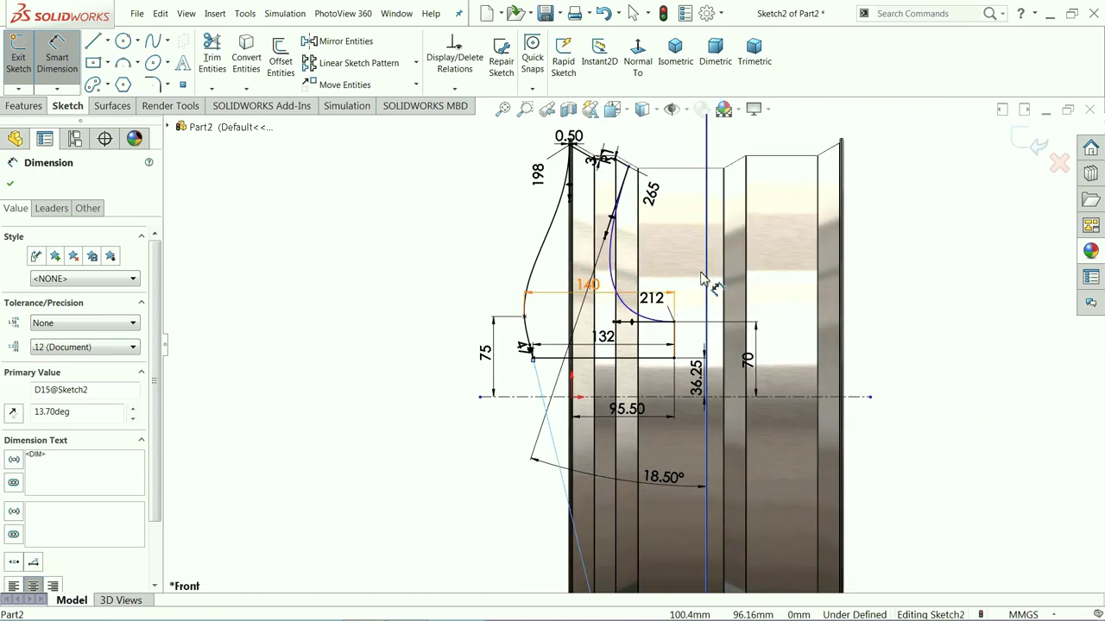
scroll(570, 222, down, 2)
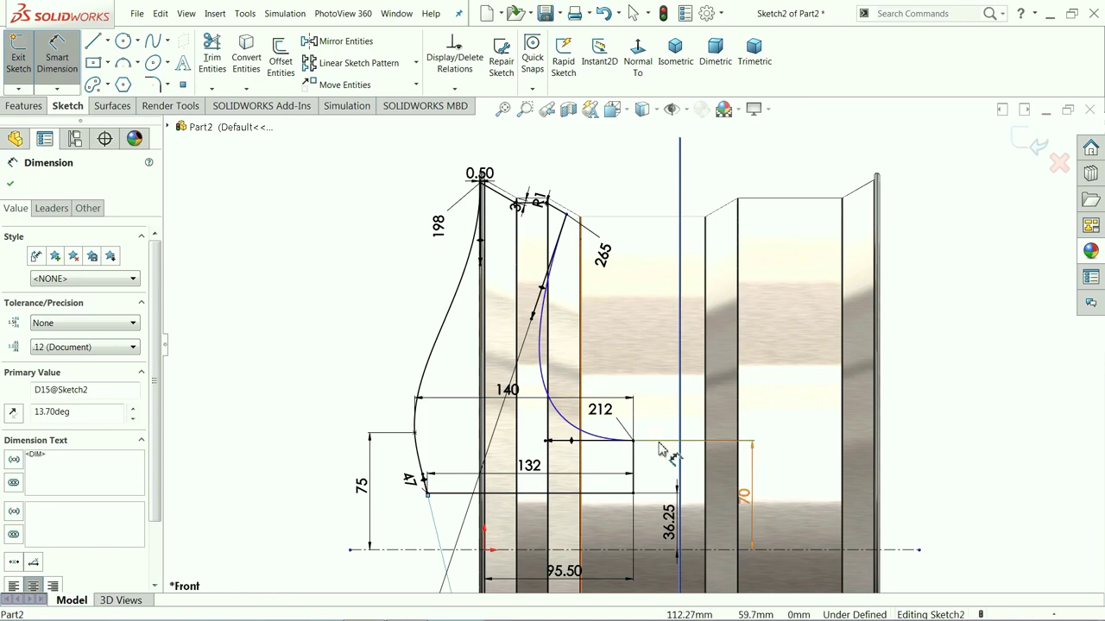
scroll(561, 246, down, 4)
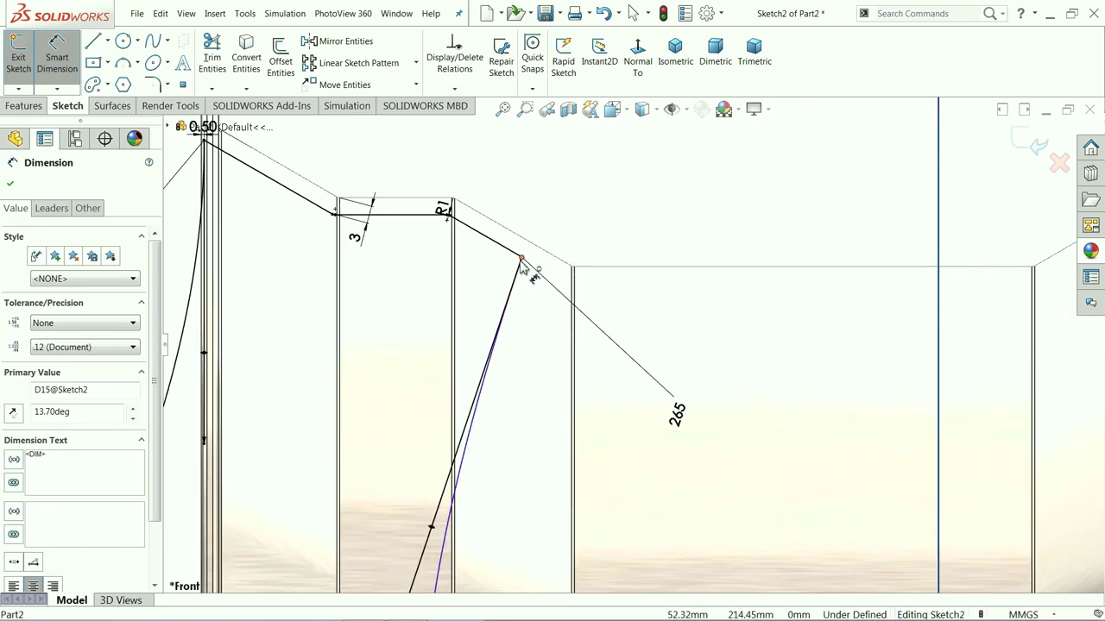
click(521, 261)
scroll(627, 343, up, 5)
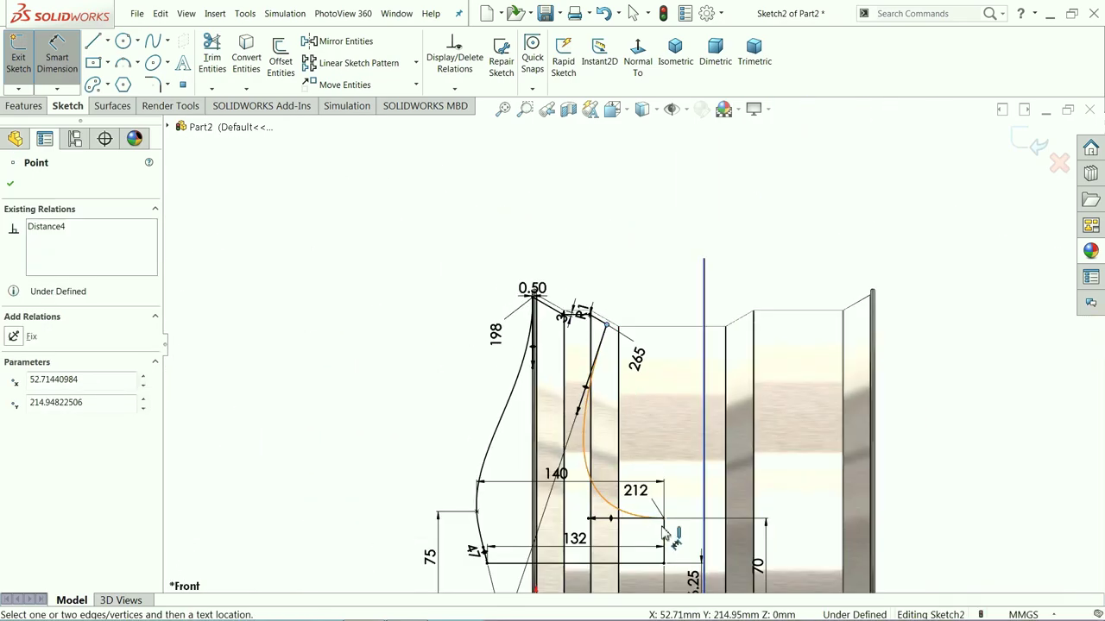
click(664, 518)
click(650, 278)
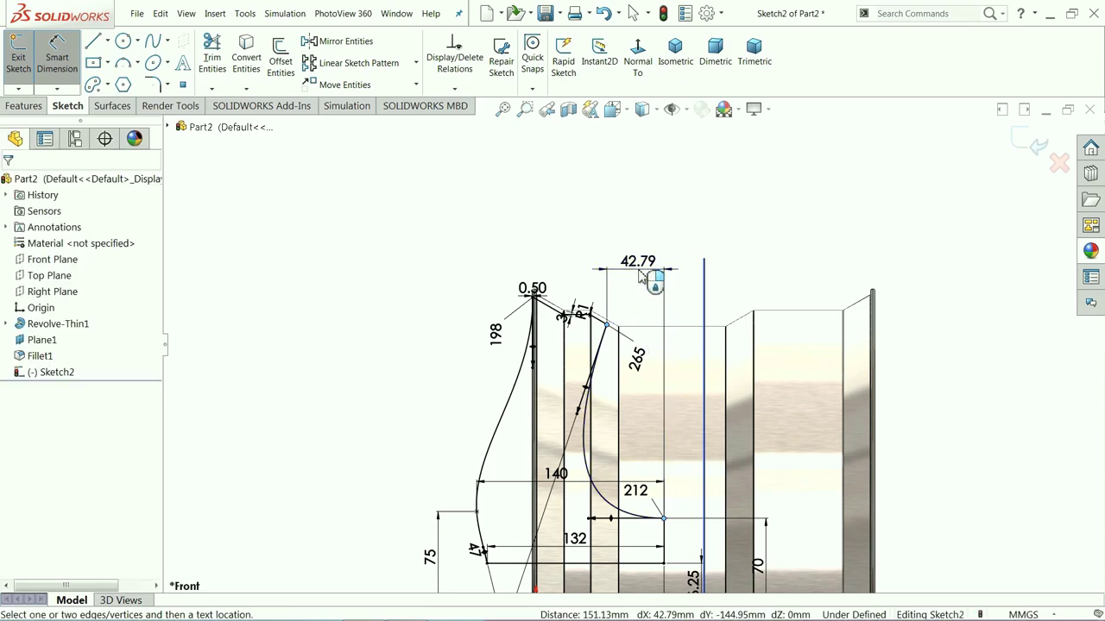
text(4)
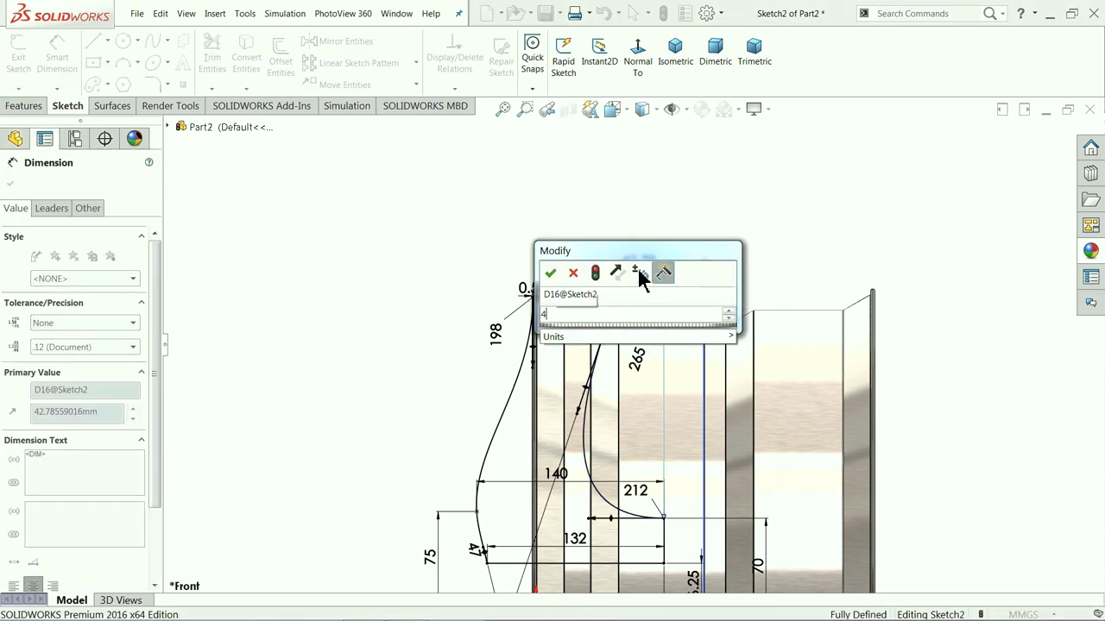
text(3.5)
key(Return)
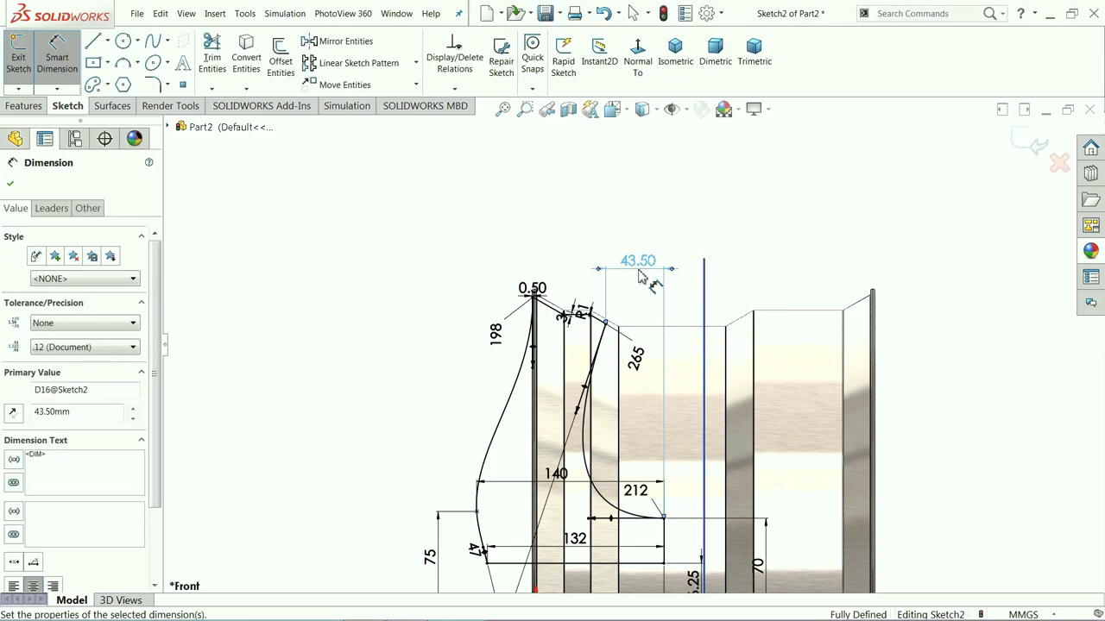
right_click(357, 251)
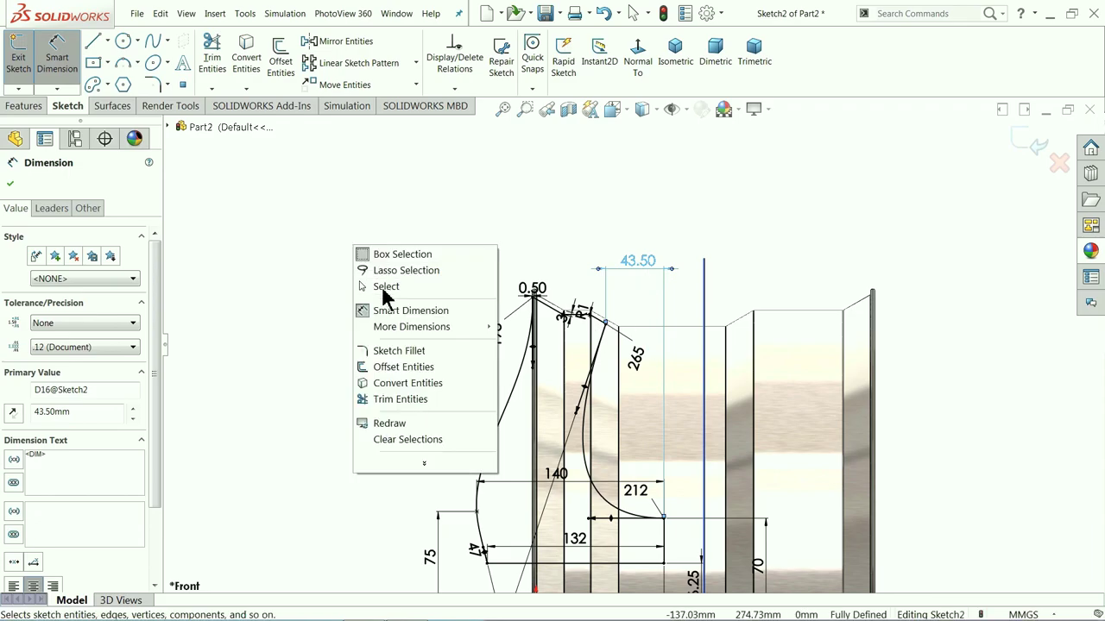
click(382, 286)
Move the 3 mm and 0.50 mm dimensions above the rim's upper edge, clear of the profile lines
scroll(569, 325, down, 6)
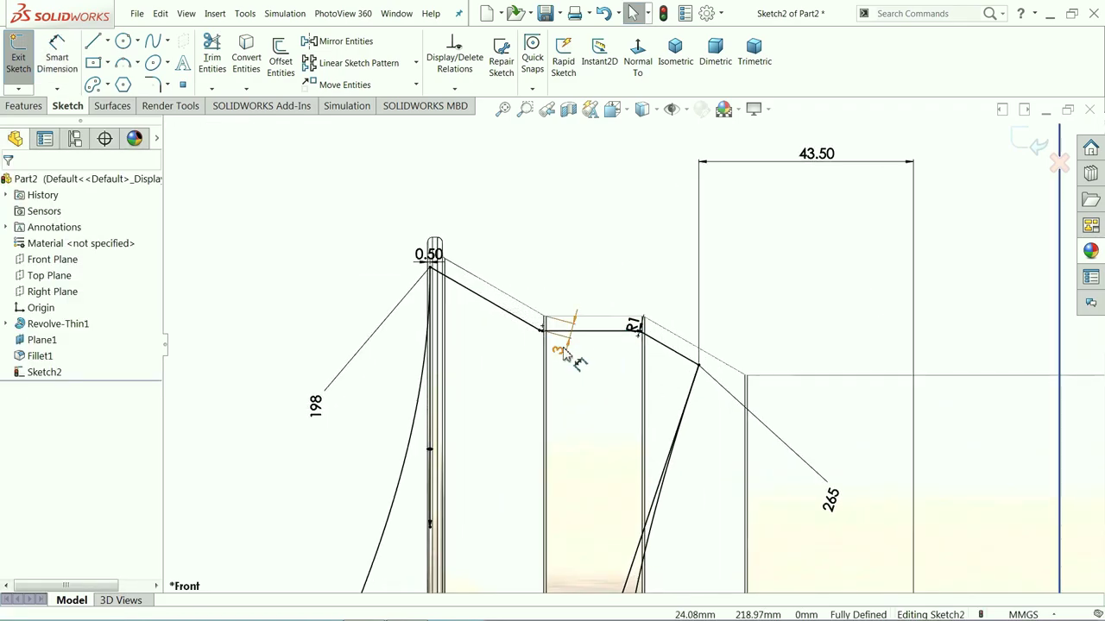
click(561, 275)
drag(436, 257, 371, 227)
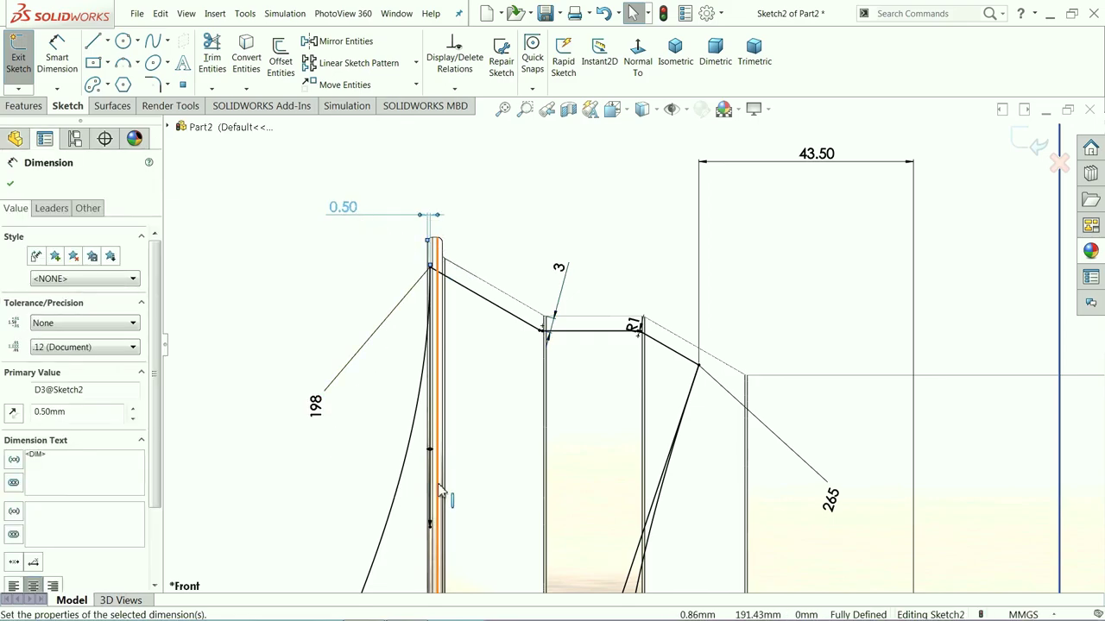
scroll(712, 489, up, 4)
scroll(691, 518, up, 3)
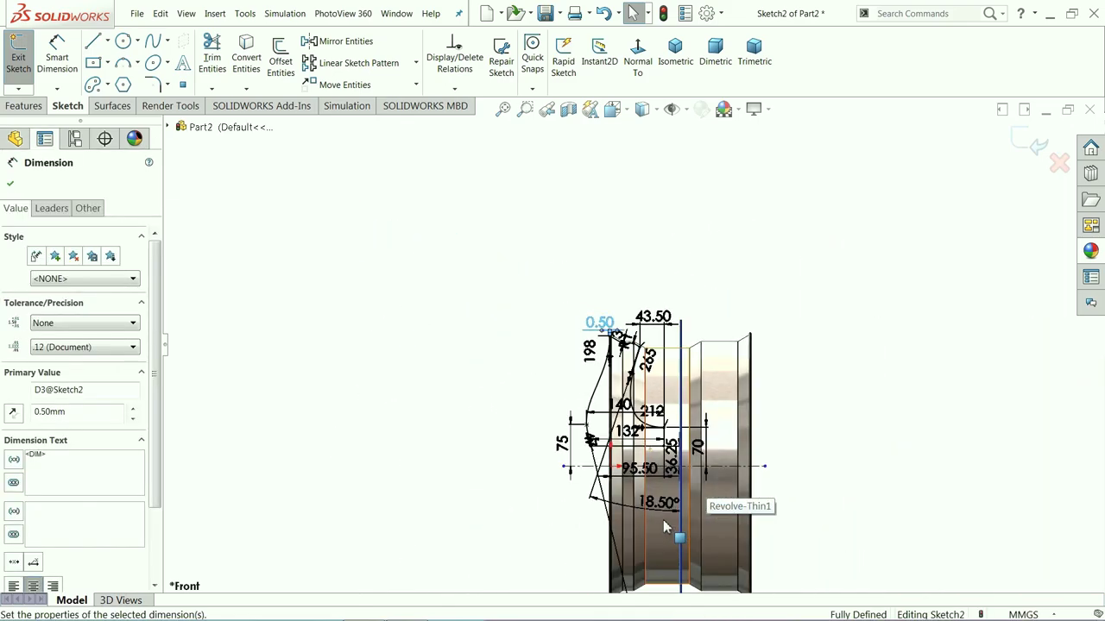
scroll(663, 519, down, 4)
scroll(619, 461, down, 3)
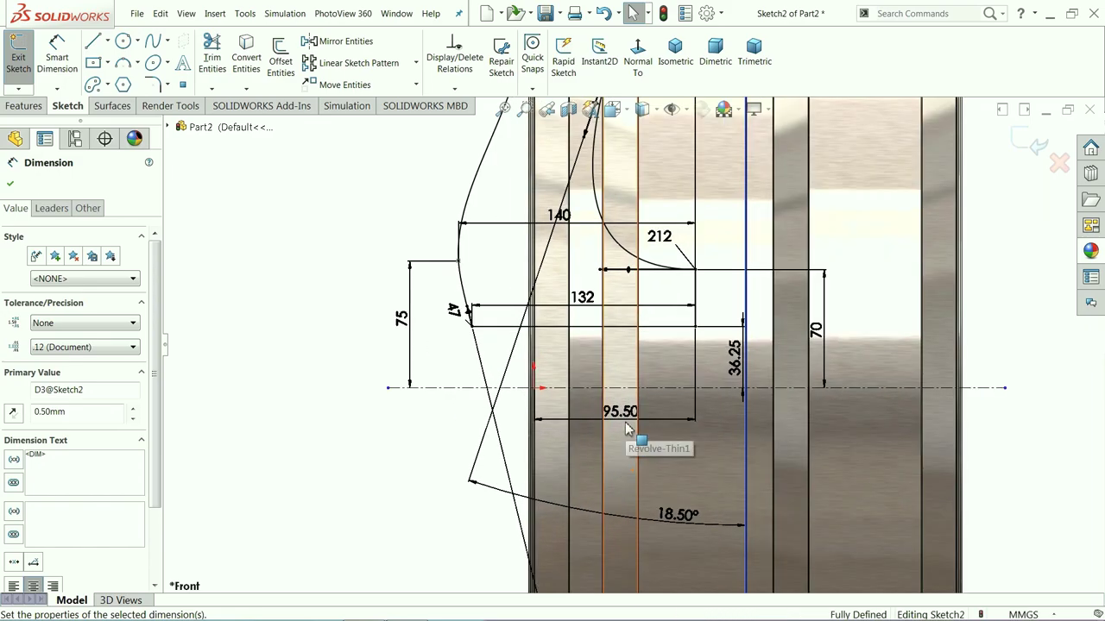
Reposition the 95.50, 18.50°, 36.25 and 75 mm dimensions around the hub area so they sit clear of each other
click(621, 391)
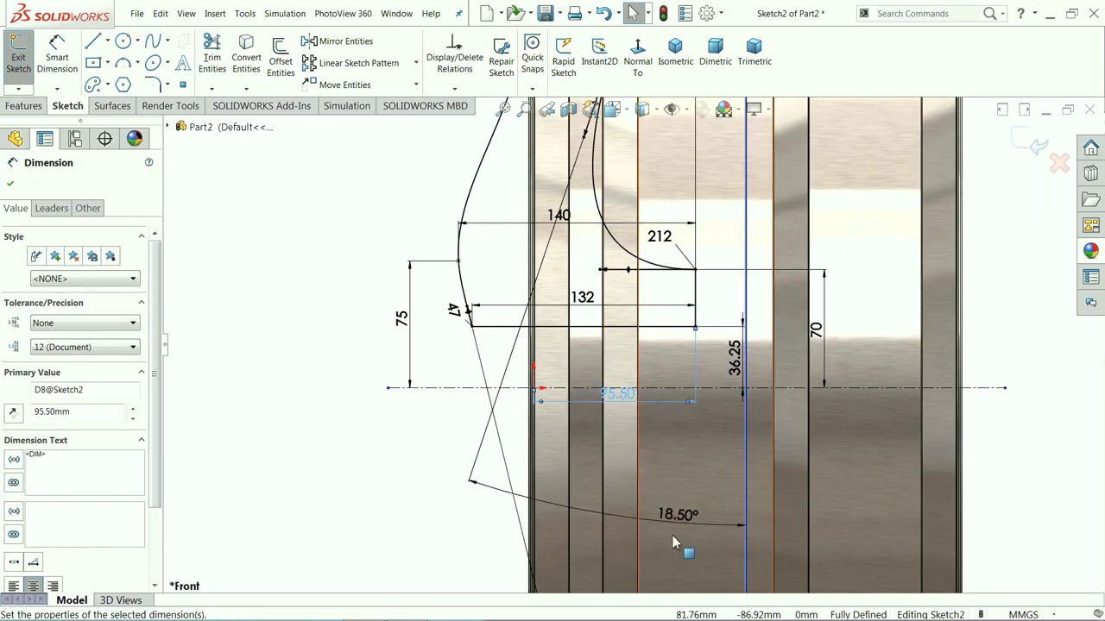
drag(678, 518, 619, 444)
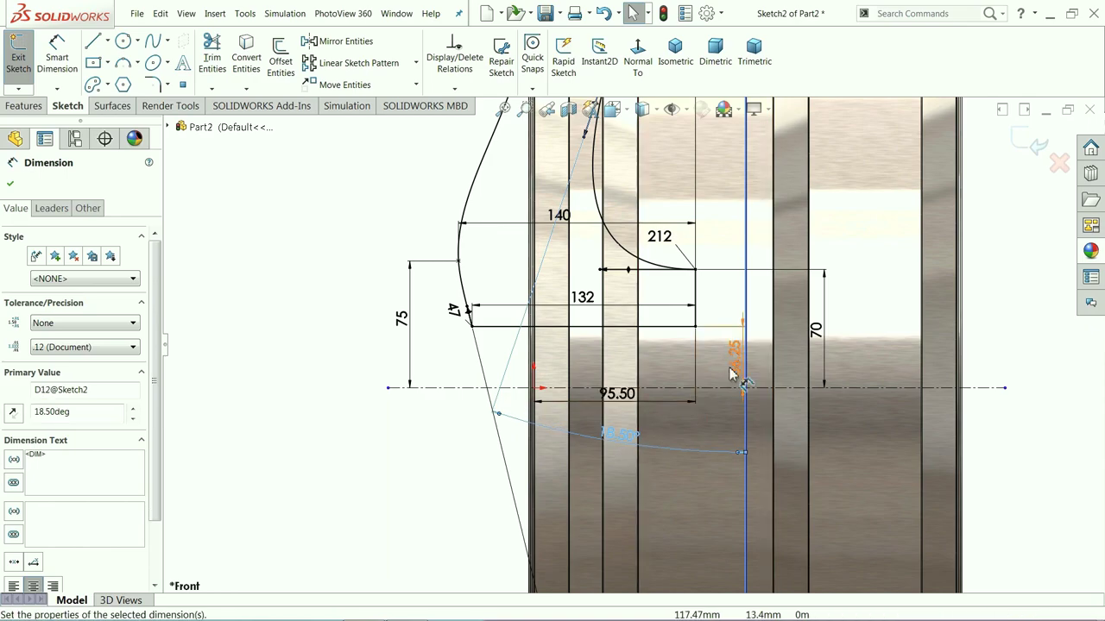
drag(739, 365, 426, 367)
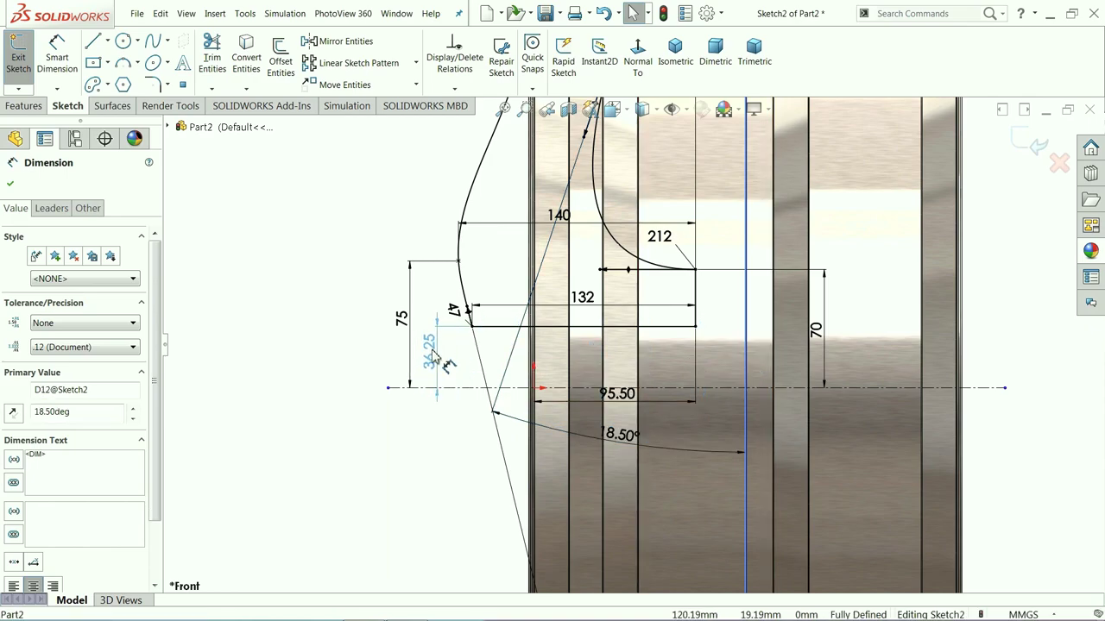
drag(402, 319, 263, 319)
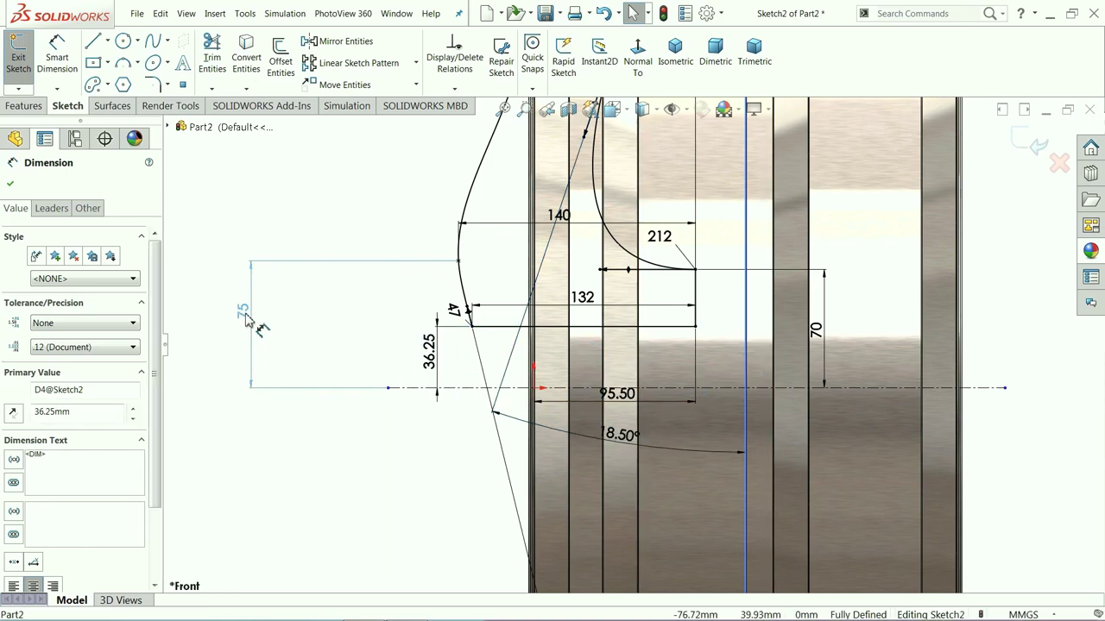
scroll(579, 159, down, 2)
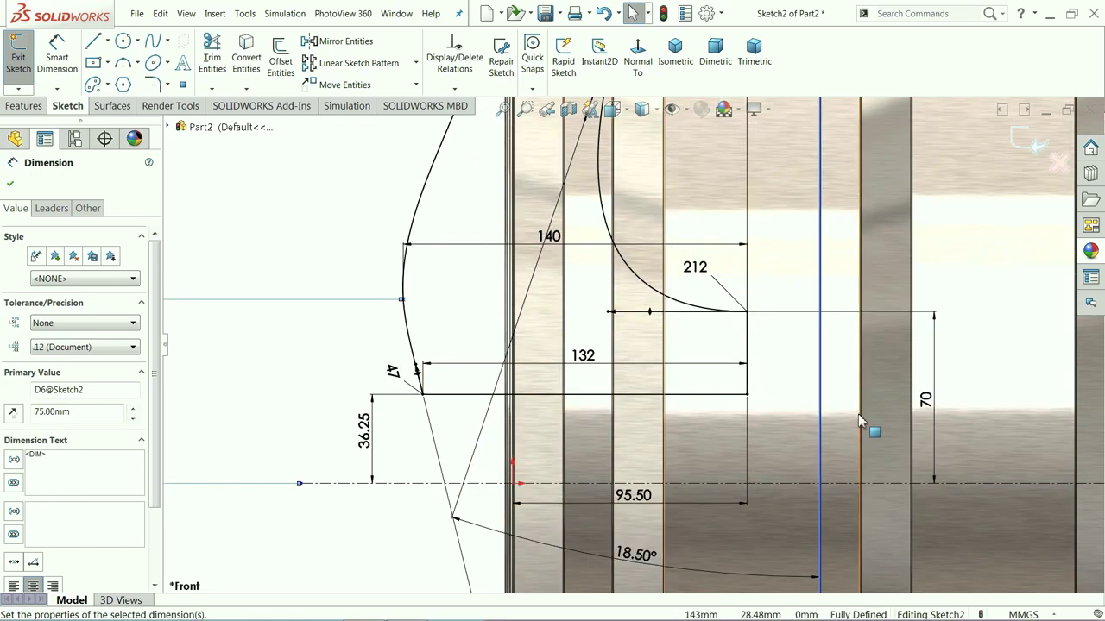
scroll(633, 464, up, 3)
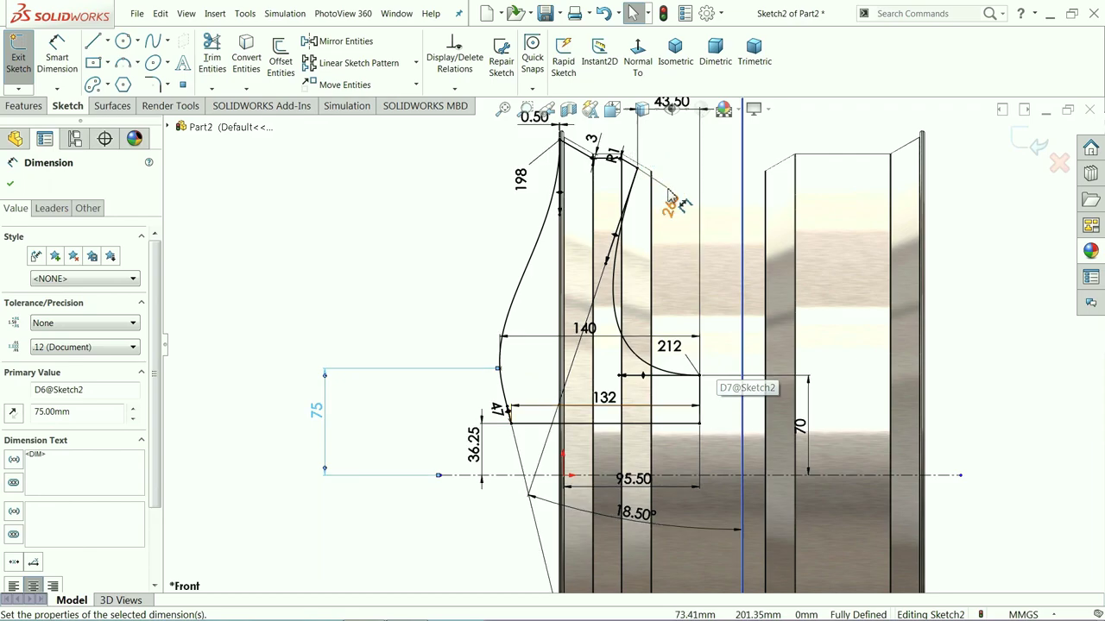
scroll(672, 198, up, 1)
scroll(661, 298, down, 1)
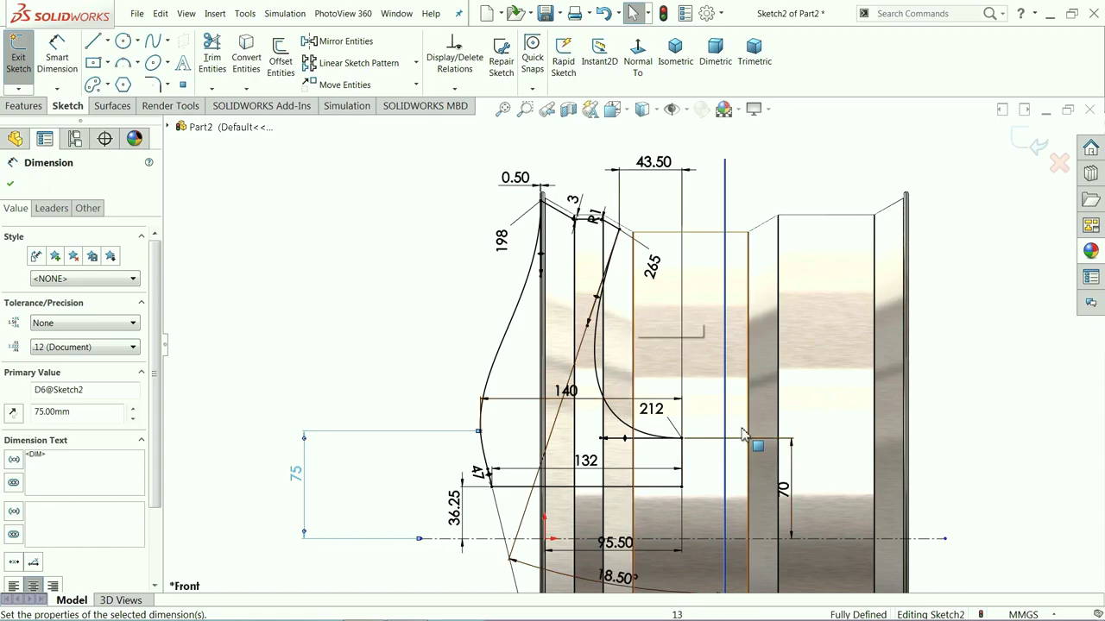
scroll(724, 401, up, 2)
Revolve the spoke profile 360° about the horizontal centerline as a separate body, without merging it into the rim
click(23, 105)
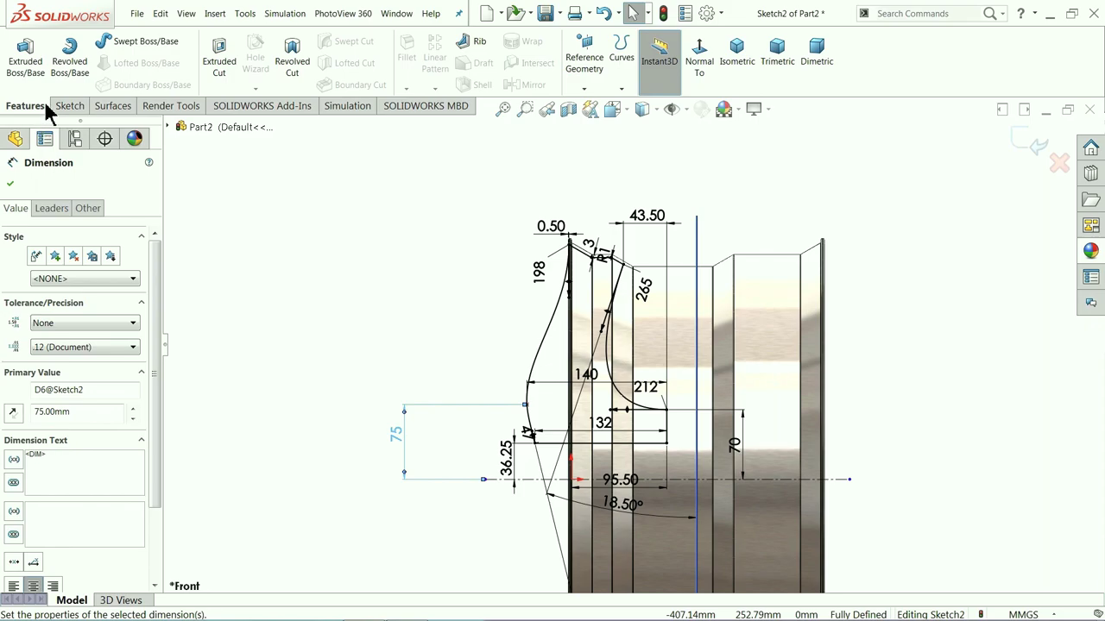
click(71, 62)
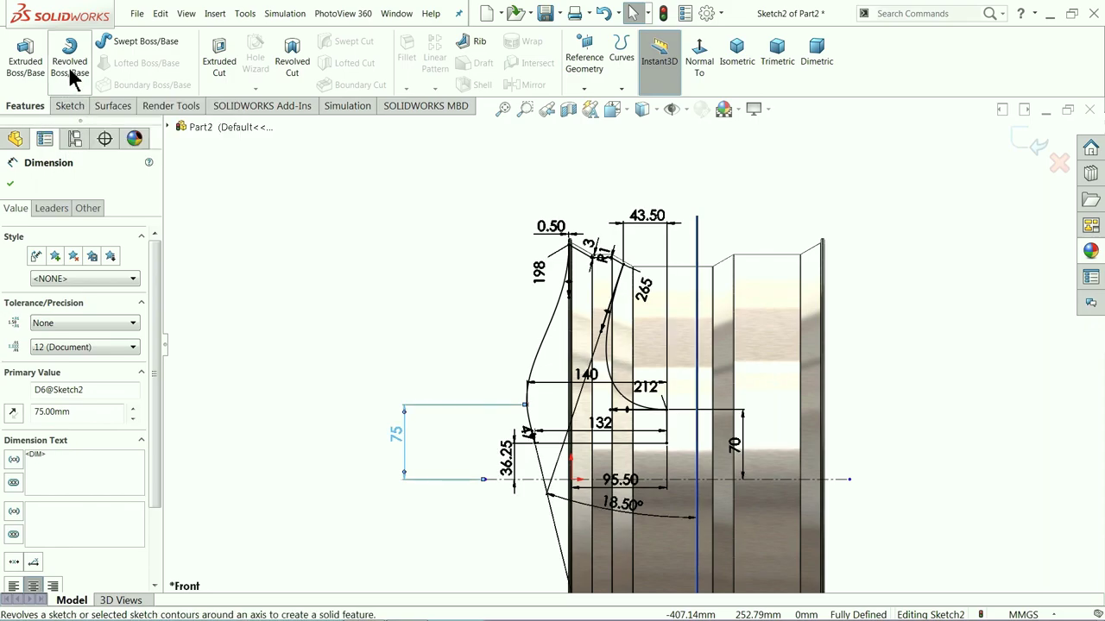
click(687, 488)
middle_drag(681, 496, 417, 454)
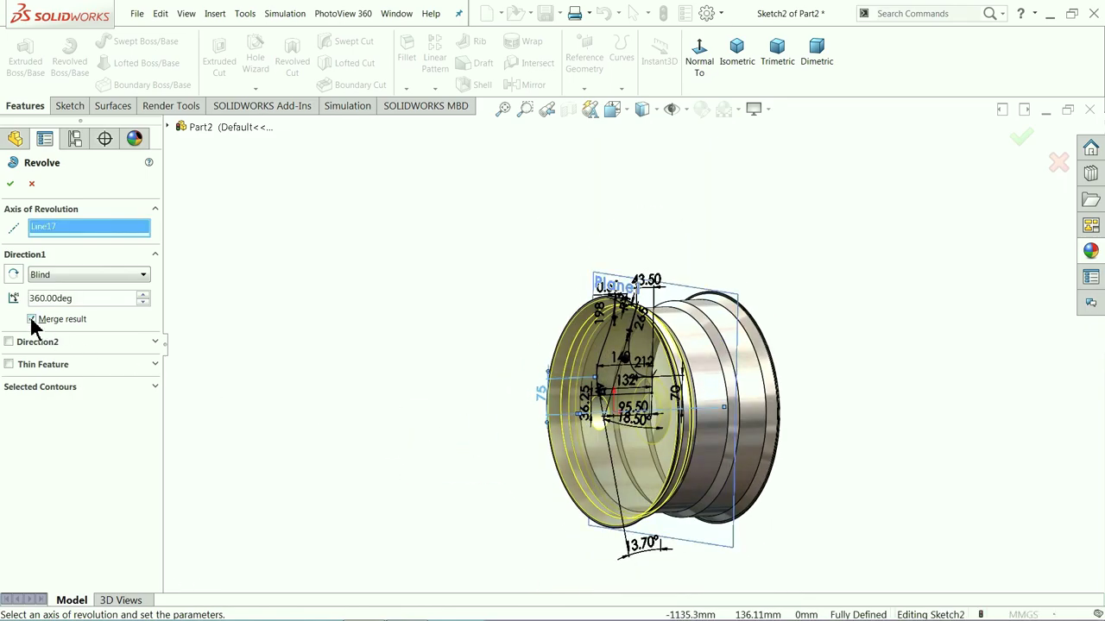
scroll(557, 363, down, 2)
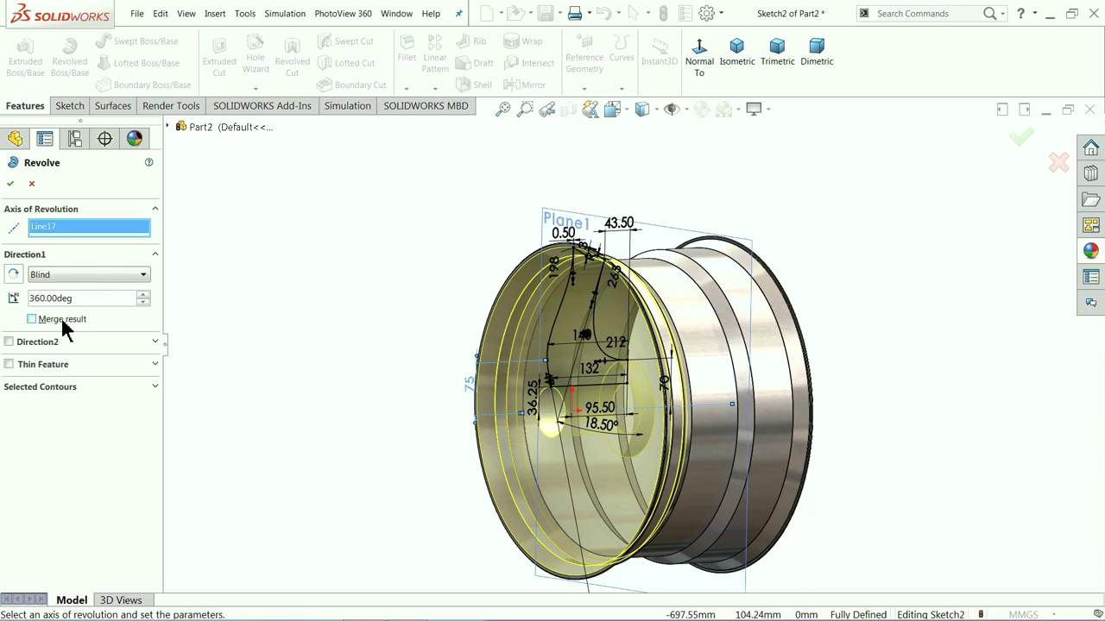
click(10, 185)
key(Return)
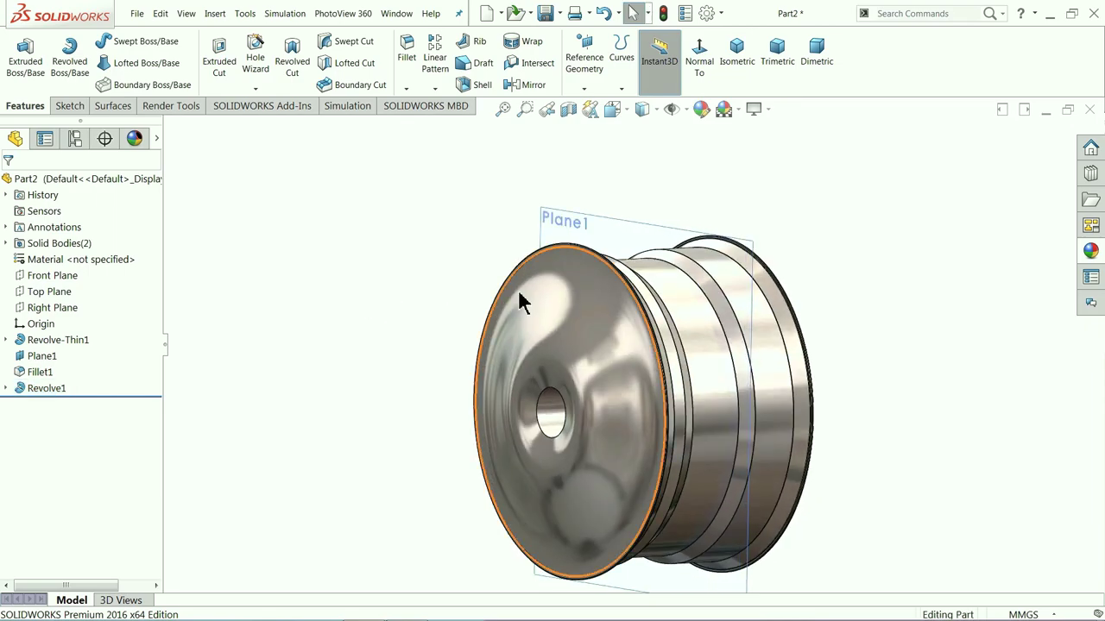
Hide Plane1 and start a new sketch on the Front Plane
click(575, 229)
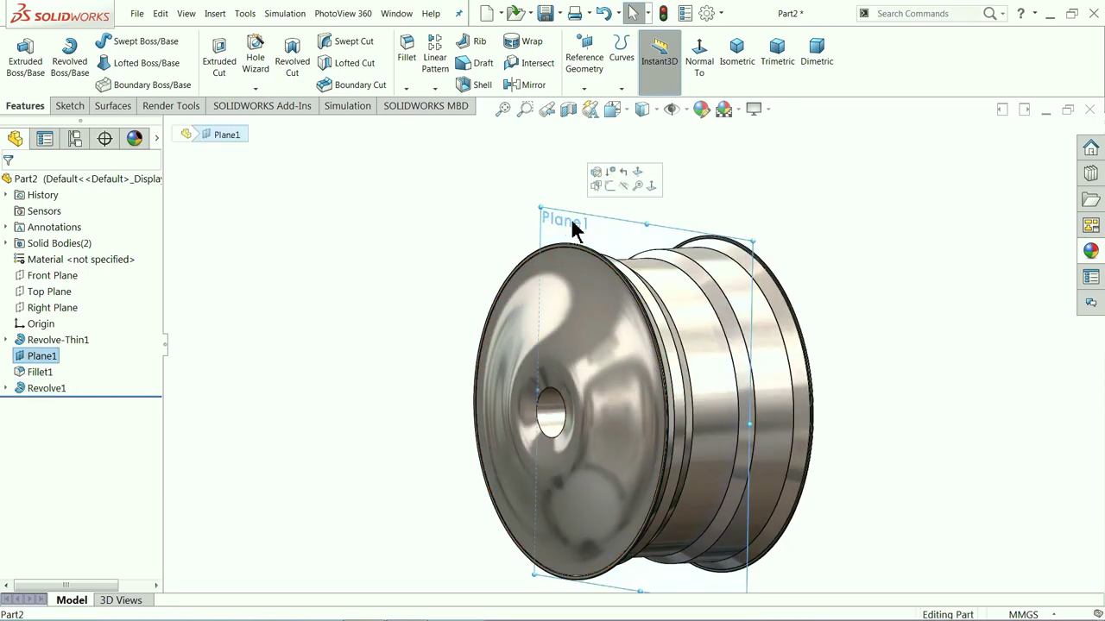
click(625, 185)
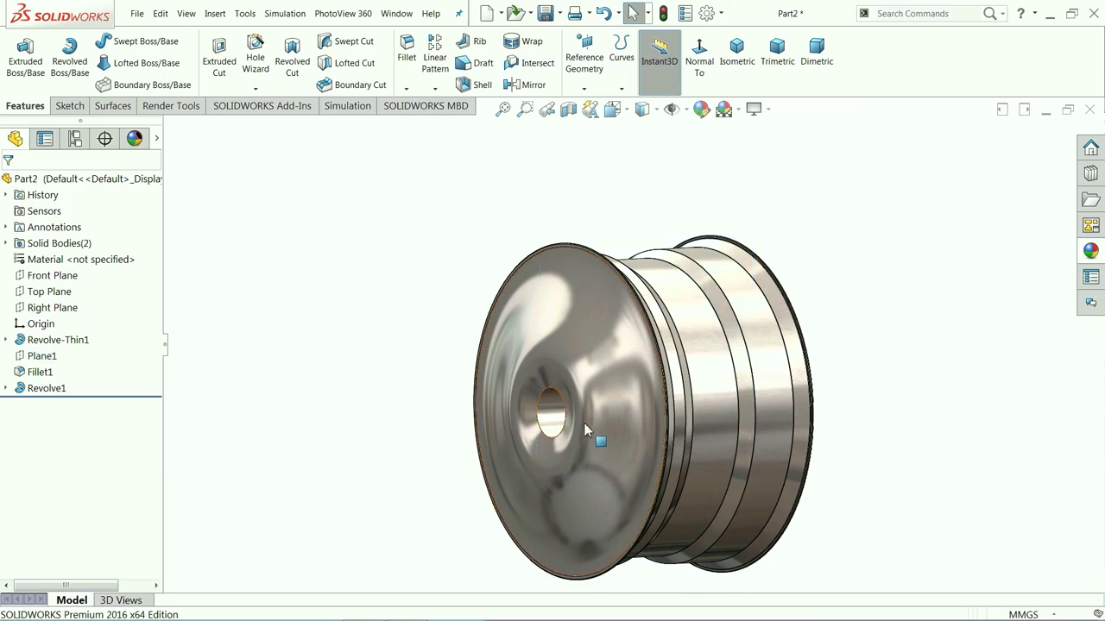
scroll(579, 377, down, 5)
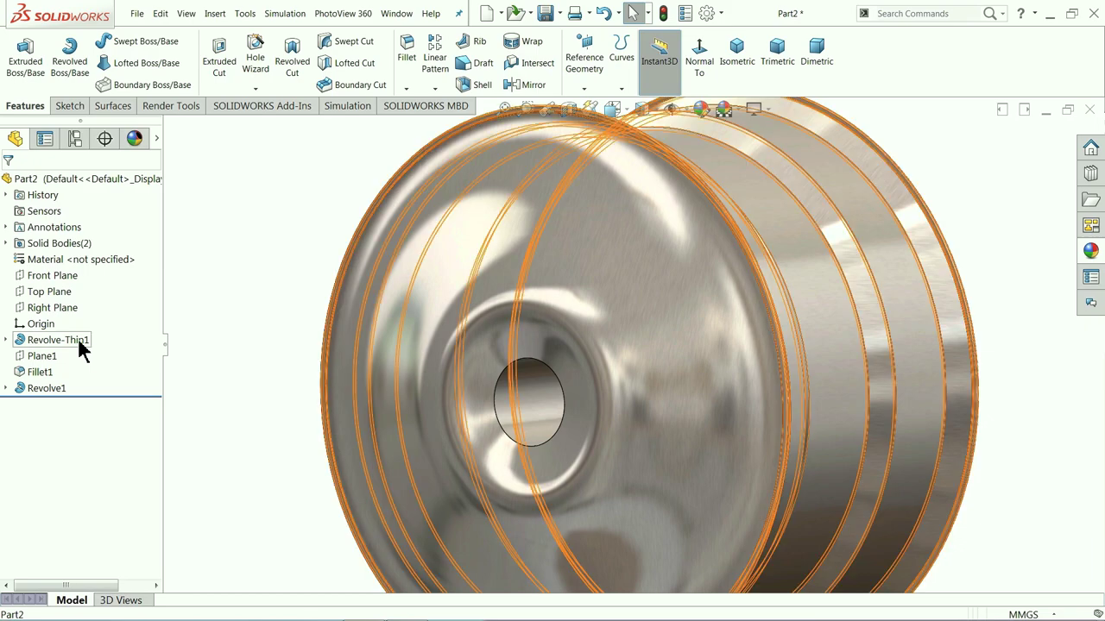
click(57, 275)
click(64, 263)
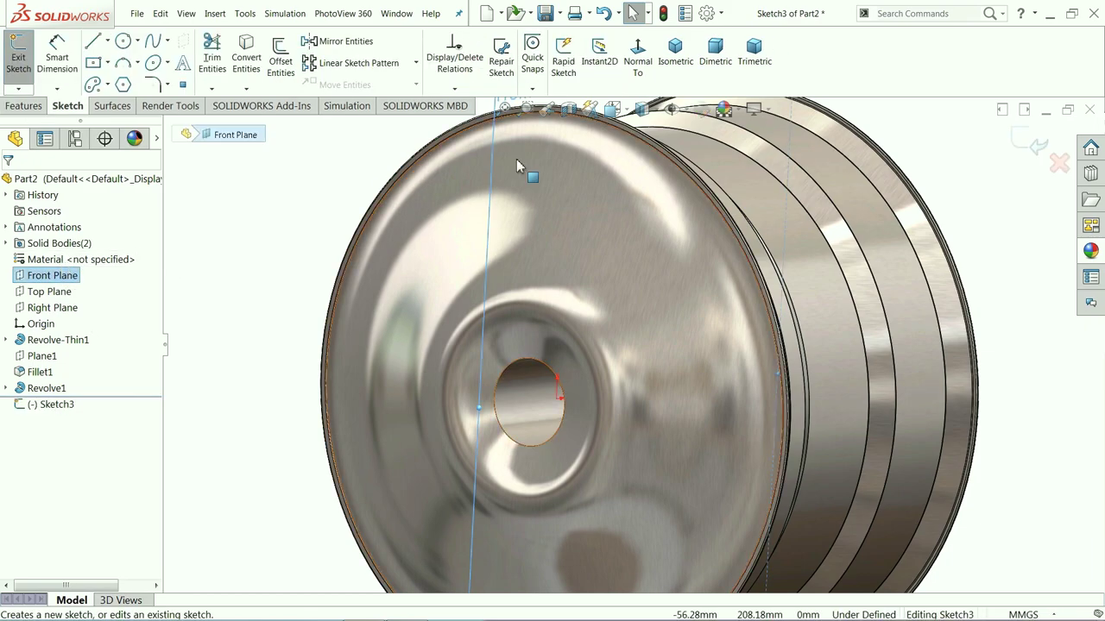
click(635, 71)
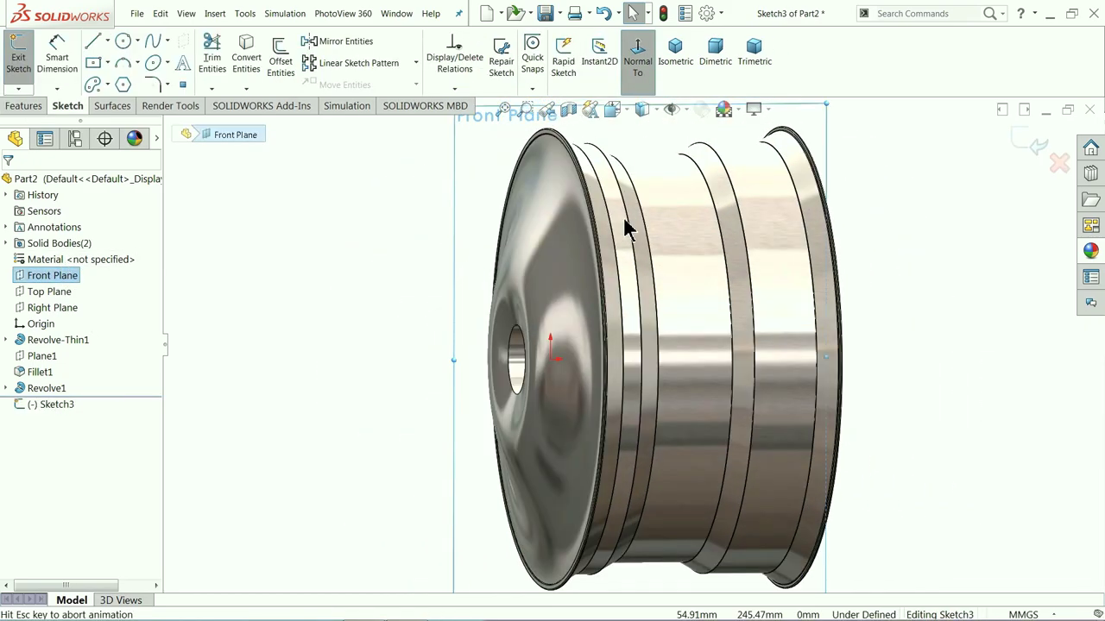
Draw a horizontal construction centerline about 277 mm long from the origin to beyond the rim's far edge
click(107, 40)
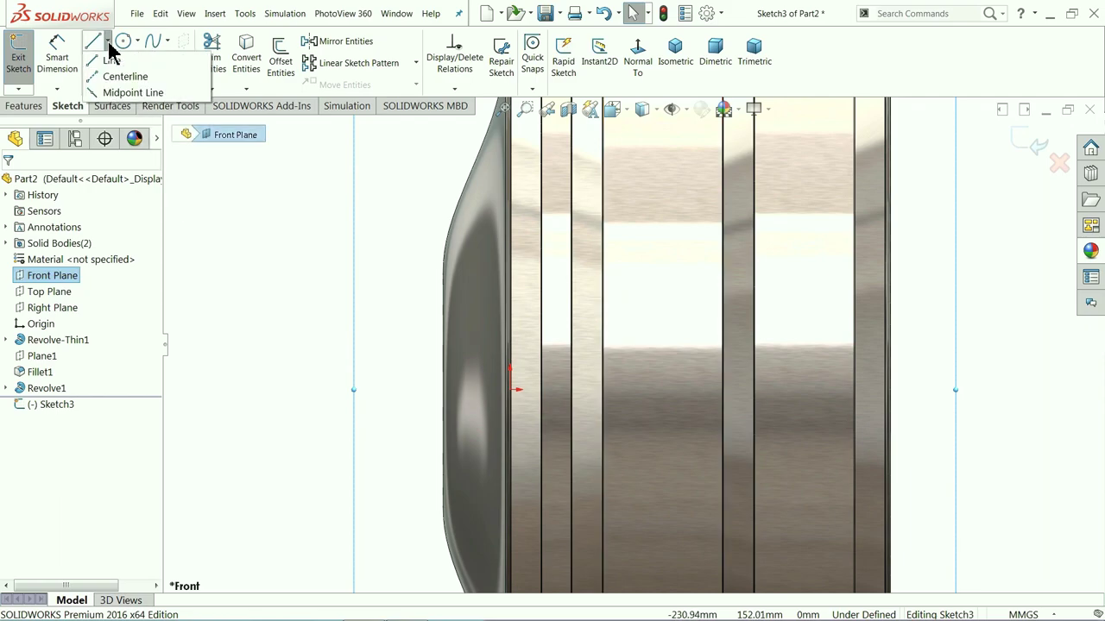
click(121, 77)
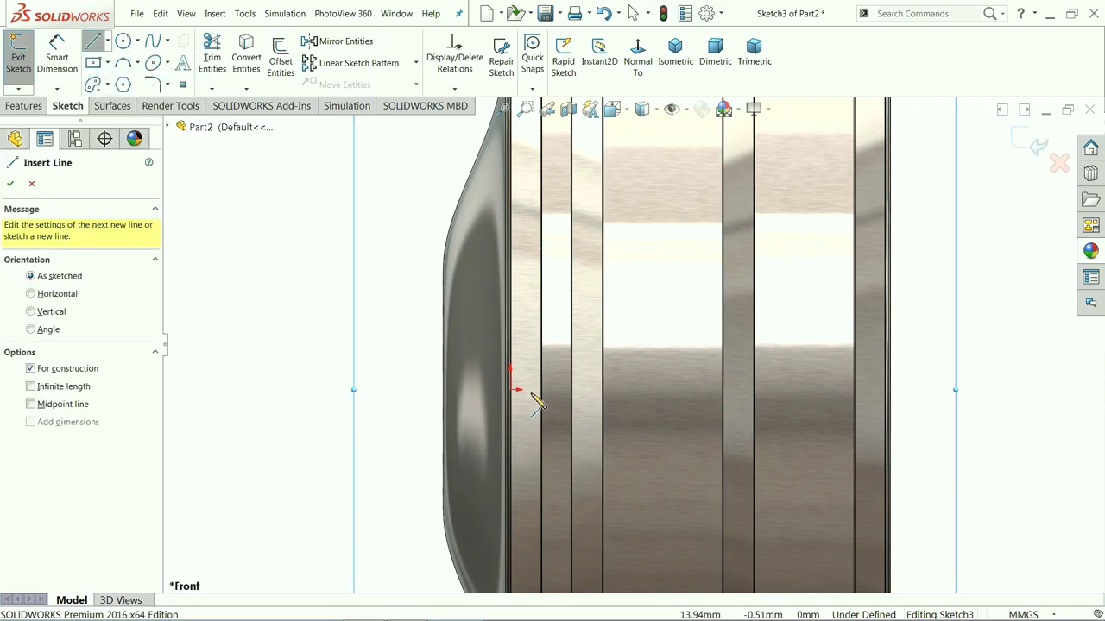
click(514, 389)
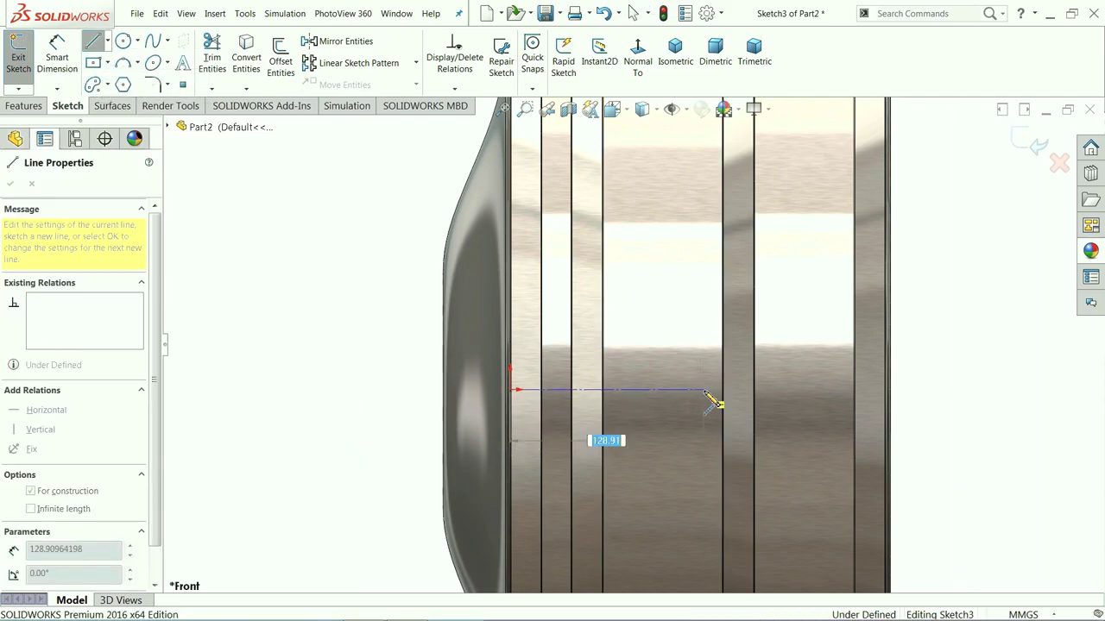
click(926, 389)
right_click(951, 364)
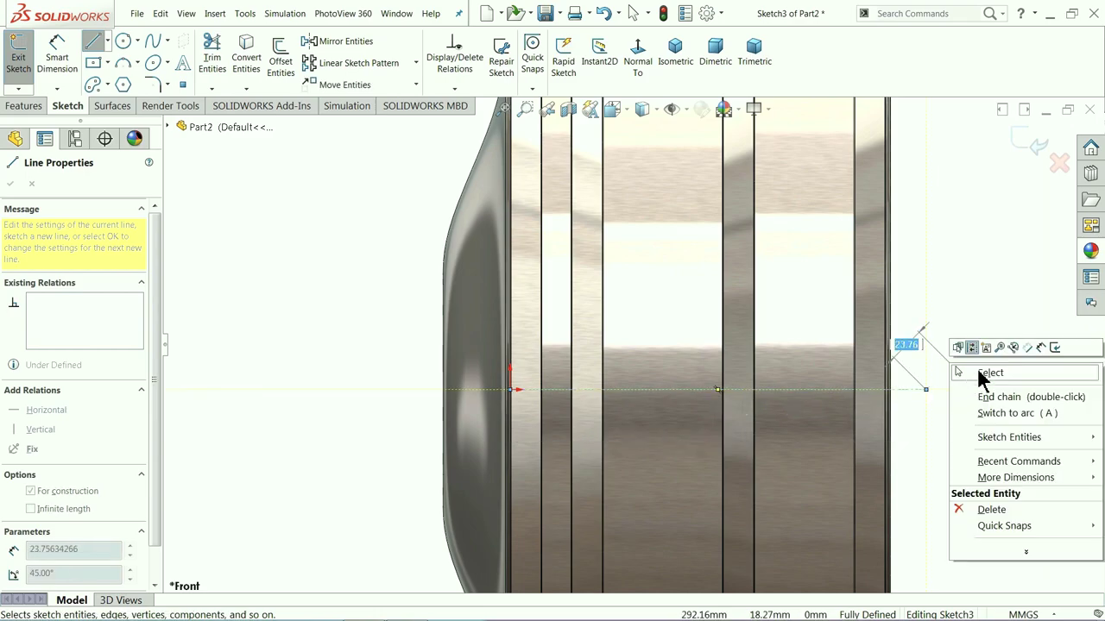
click(984, 374)
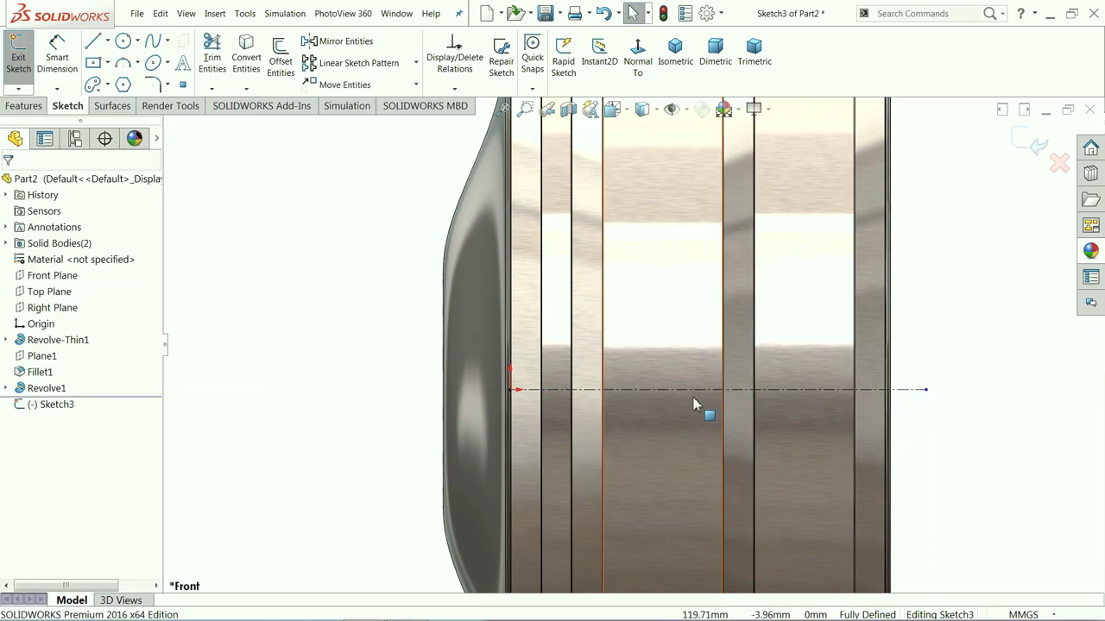
Sketch a closed stepped profile above the centerline, taller at the hub face, with a short chamfered step and an inner end about 11 mm high
click(91, 44)
click(702, 329)
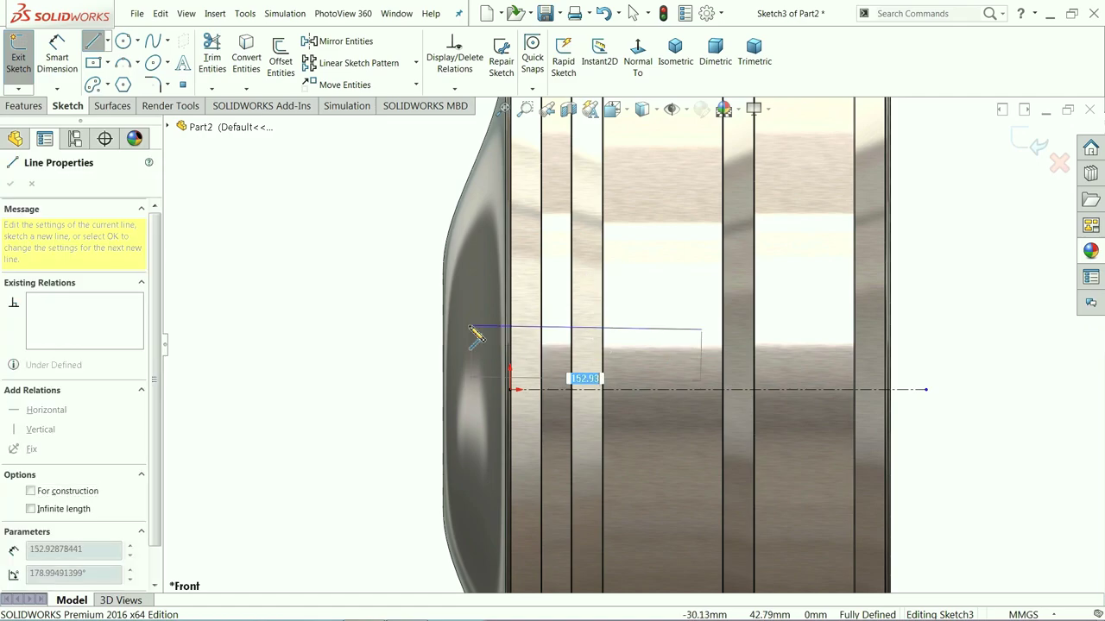
click(394, 328)
click(394, 304)
click(554, 307)
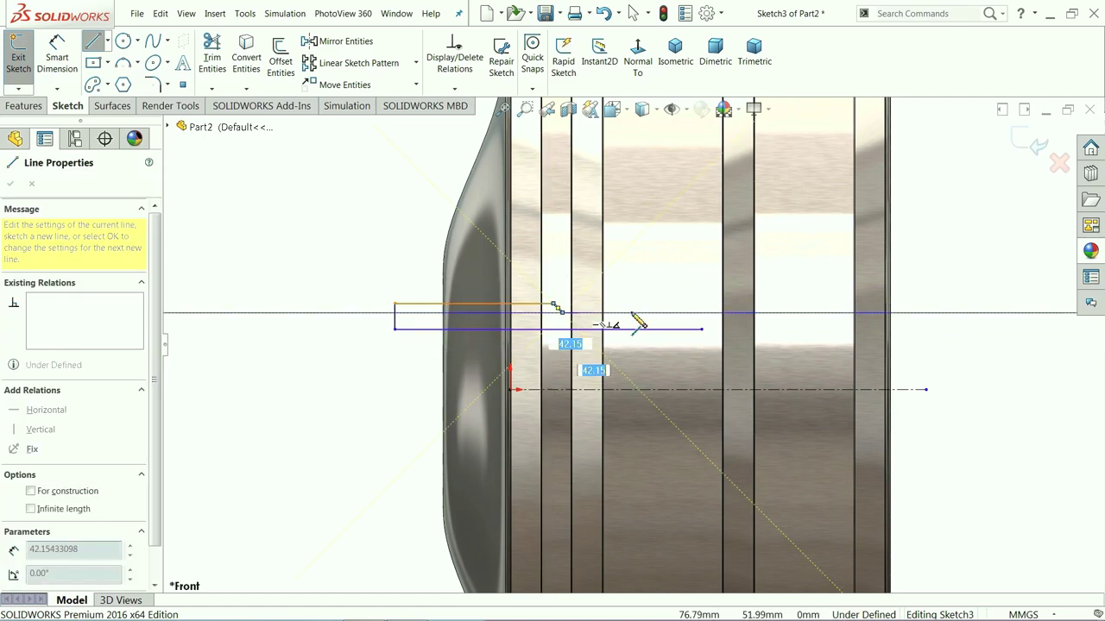
click(701, 312)
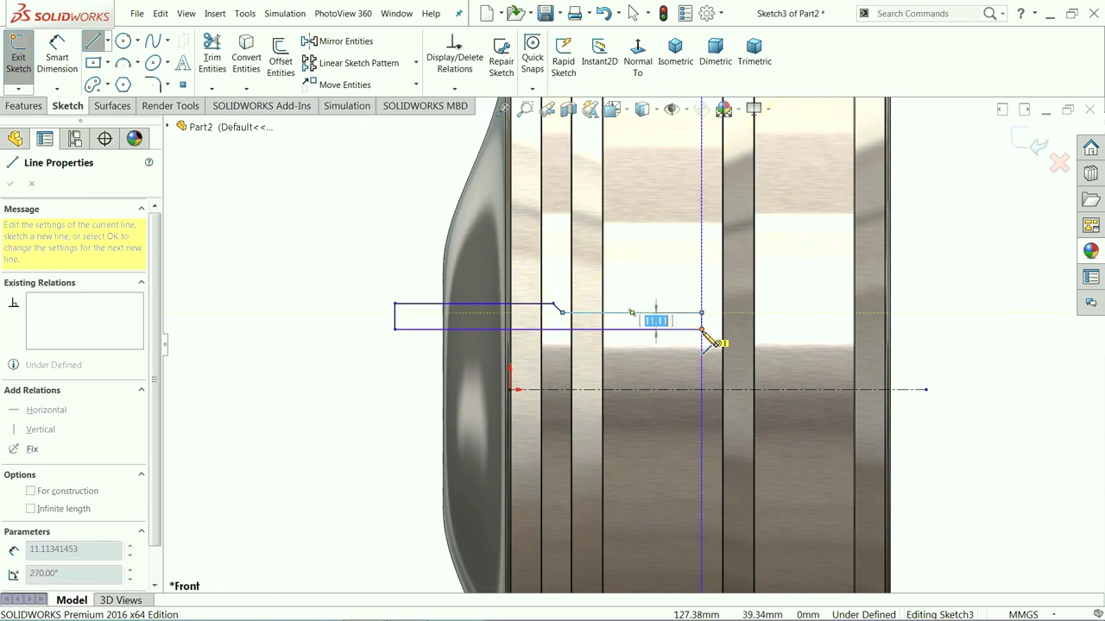
click(702, 328)
Dimension the profile's lower edge 60 mm from the centerline
click(56, 59)
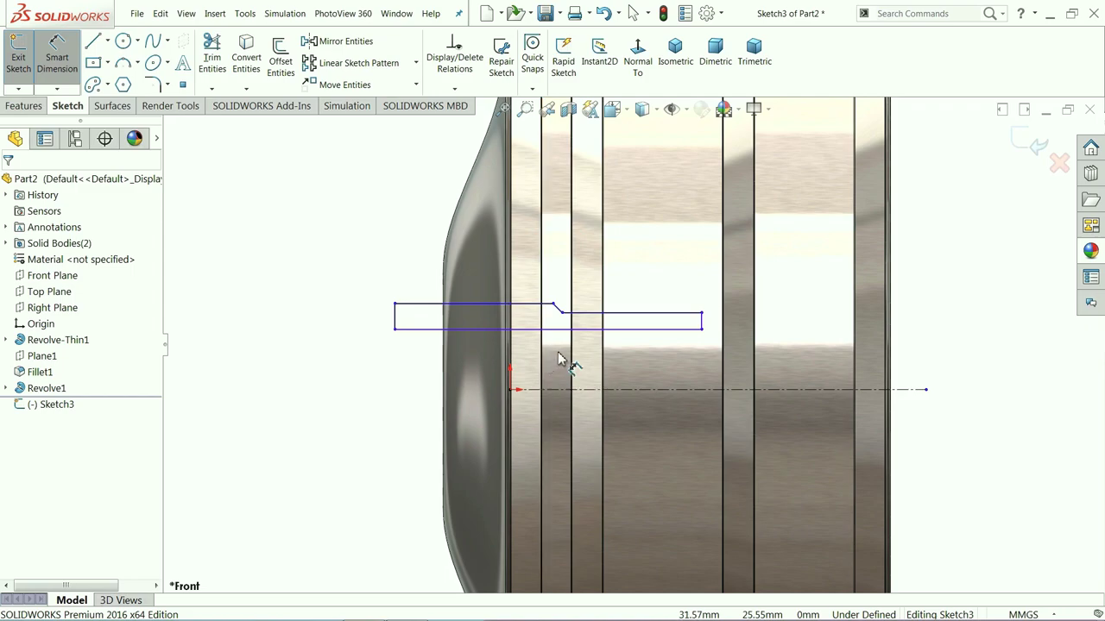
scroll(710, 394, down, 3)
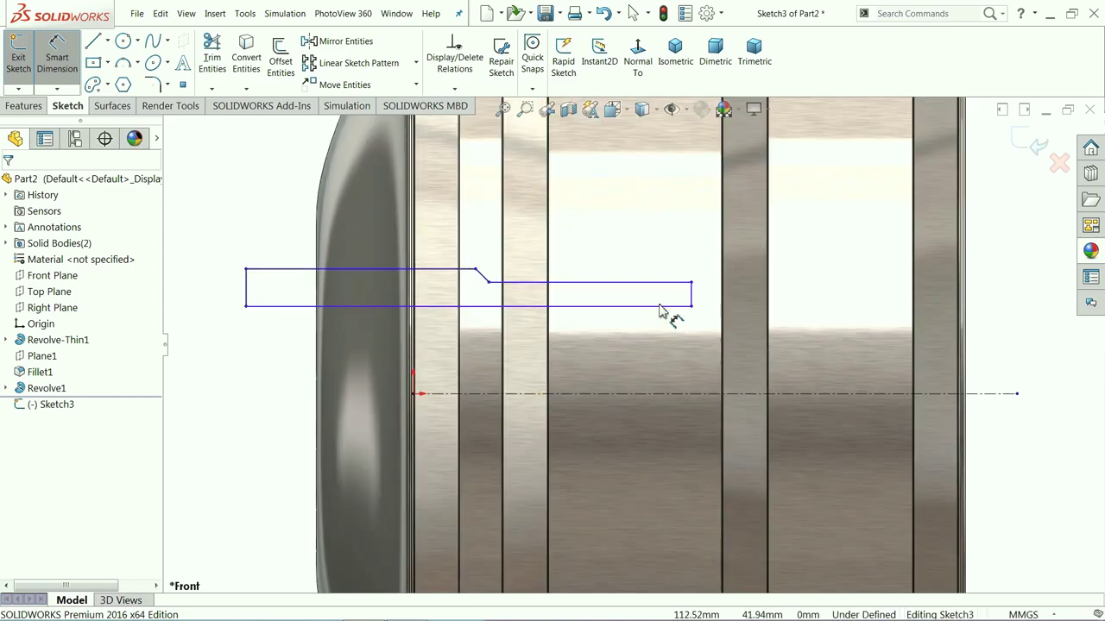
click(666, 307)
click(661, 395)
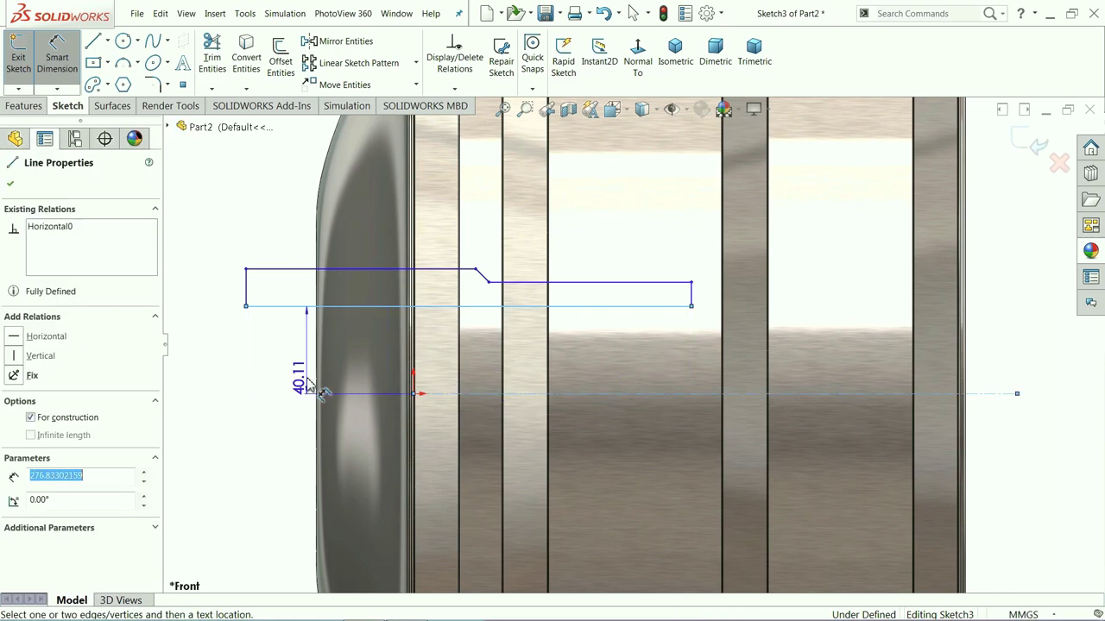
click(216, 353)
text(60)
key(Return)
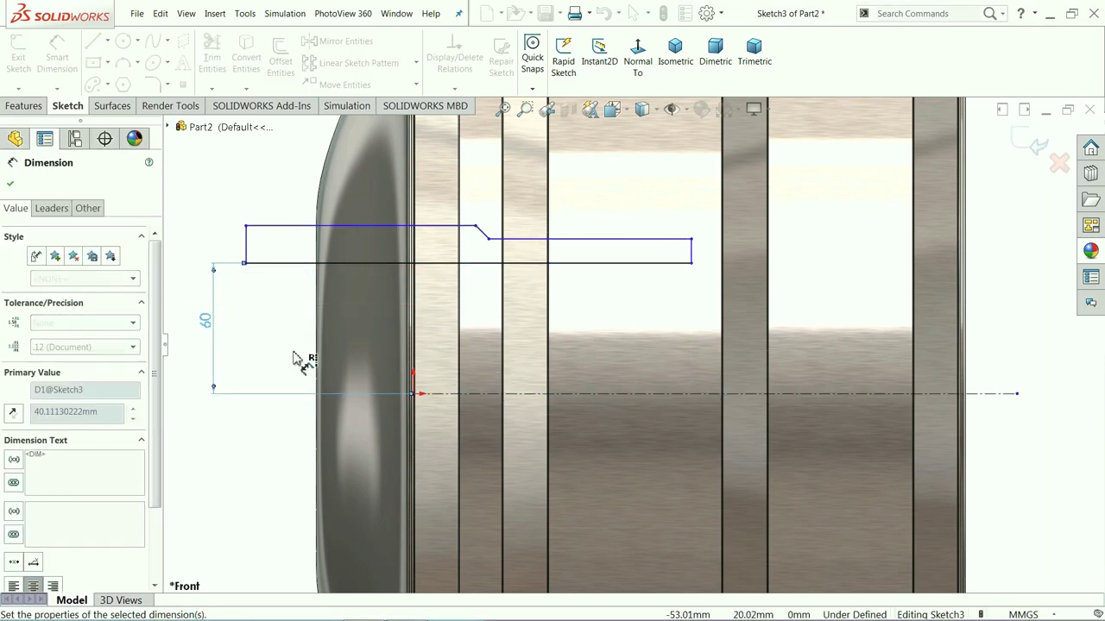
Set the height of the stepped profile's inner end line to 6 mm
click(692, 252)
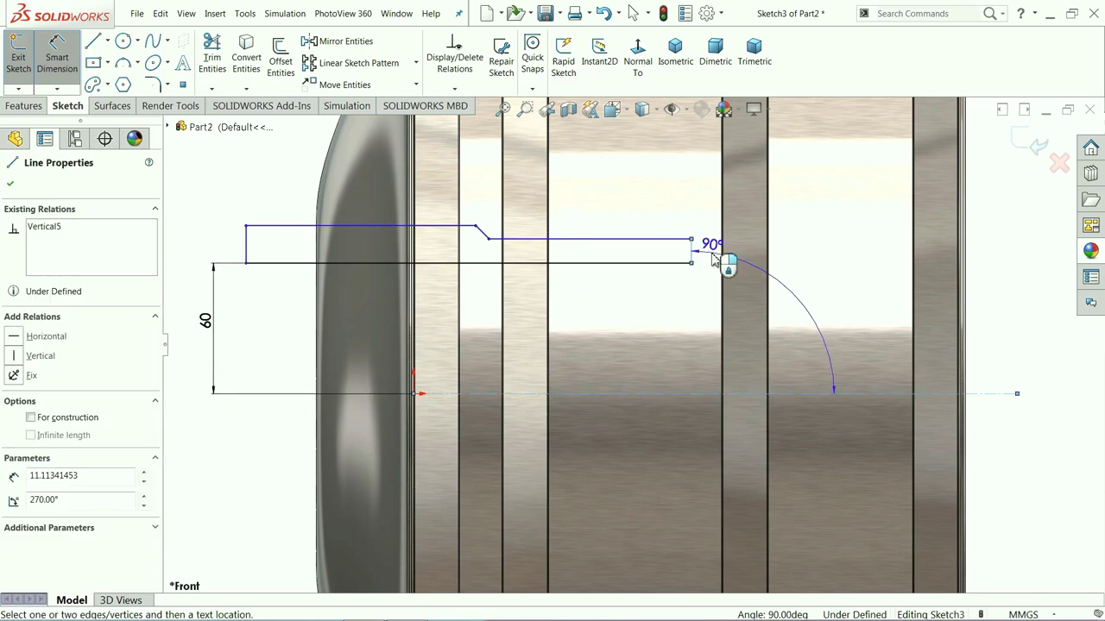
click(706, 242)
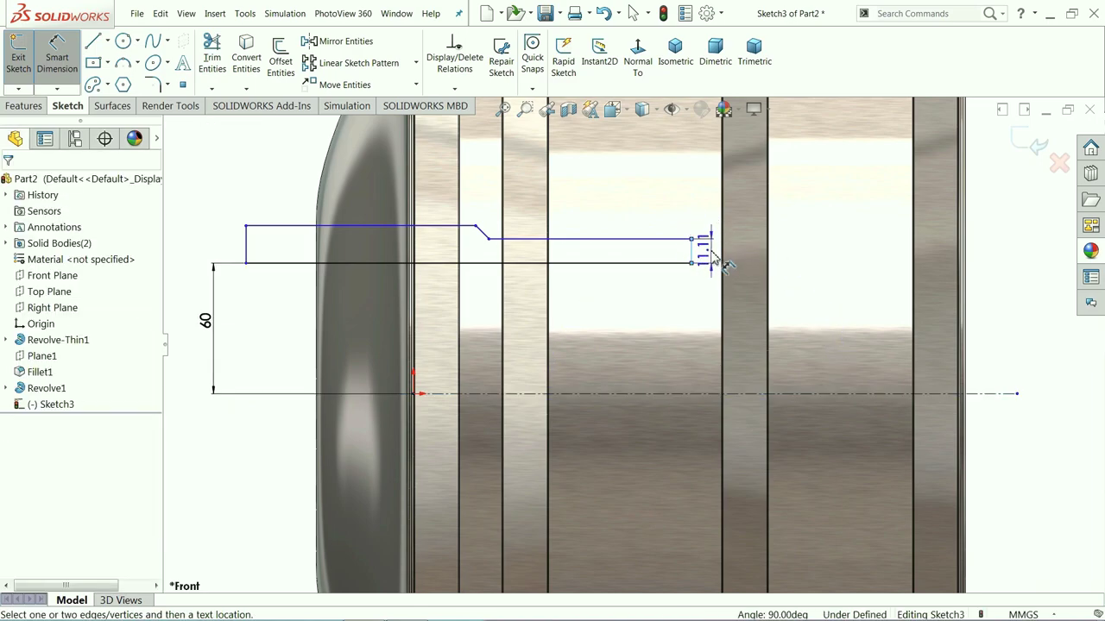
click(725, 266)
text(6)
key(Return)
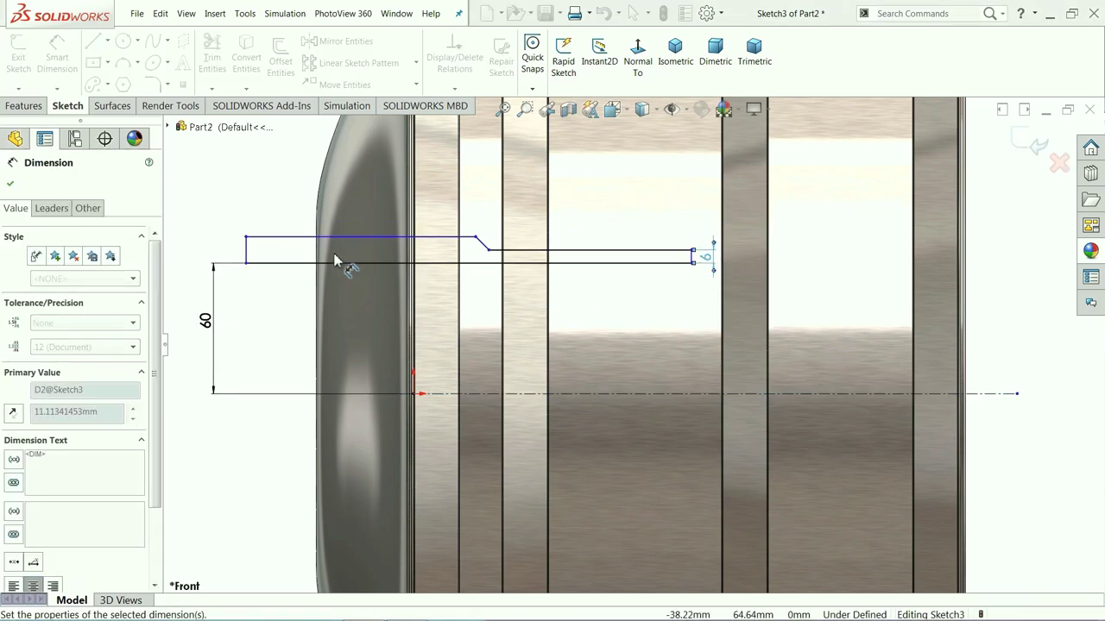
Set the height of the stepped profile's outer end line, in front of the hub face, to 12 mm
click(247, 255)
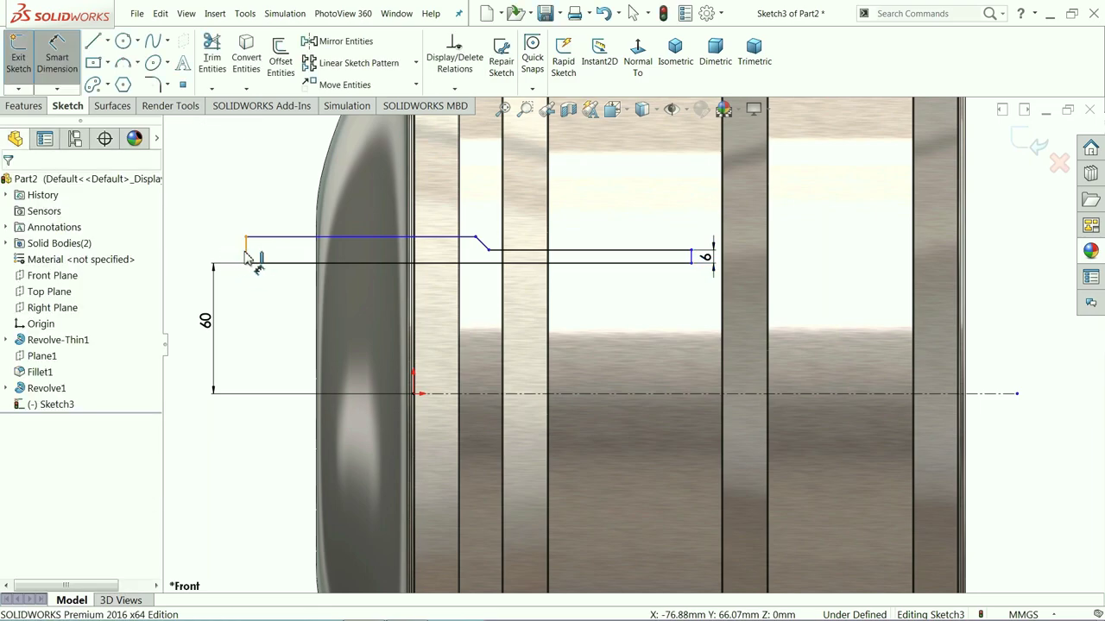
click(246, 252)
click(221, 216)
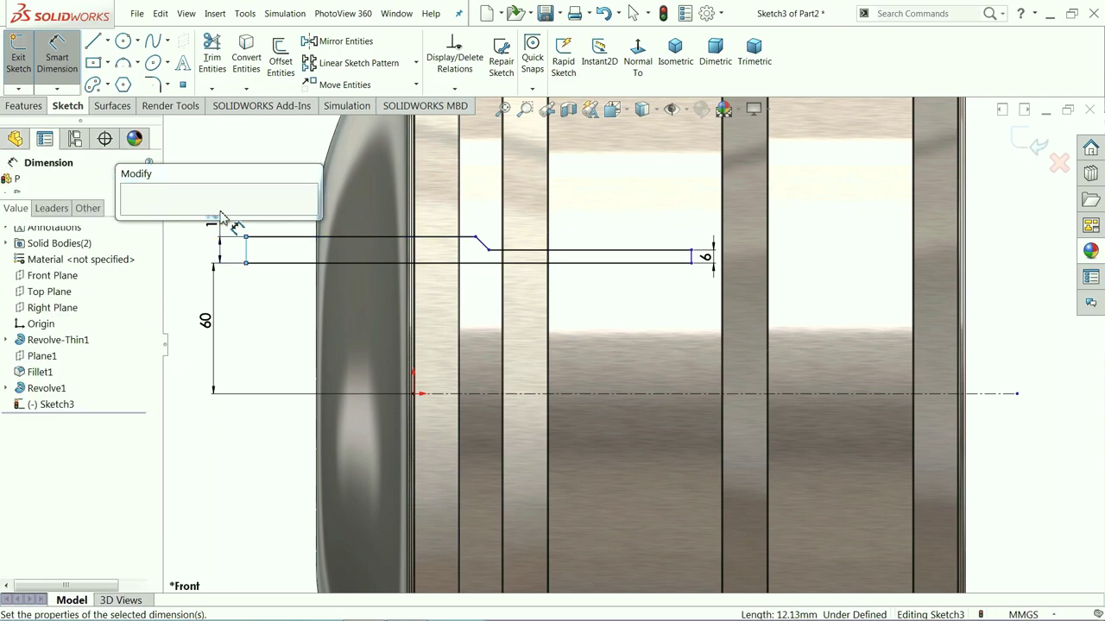
text(12)
key(Return)
scroll(367, 217, down, 1)
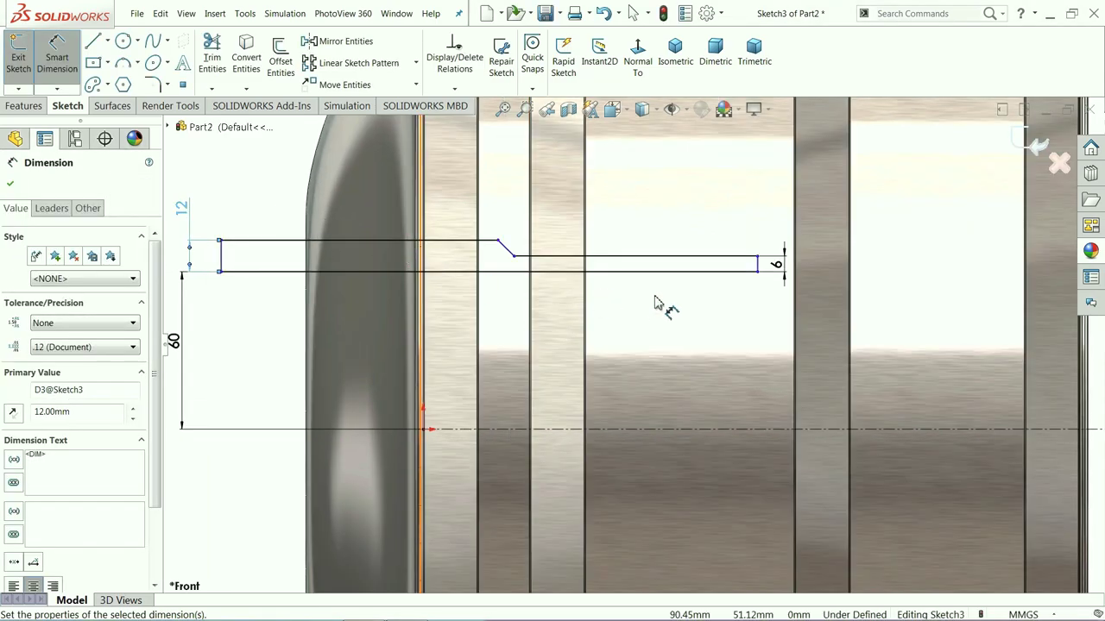
Set the length of the upper line on the thin 6 mm section of the stepped profile to 84 mm
click(646, 256)
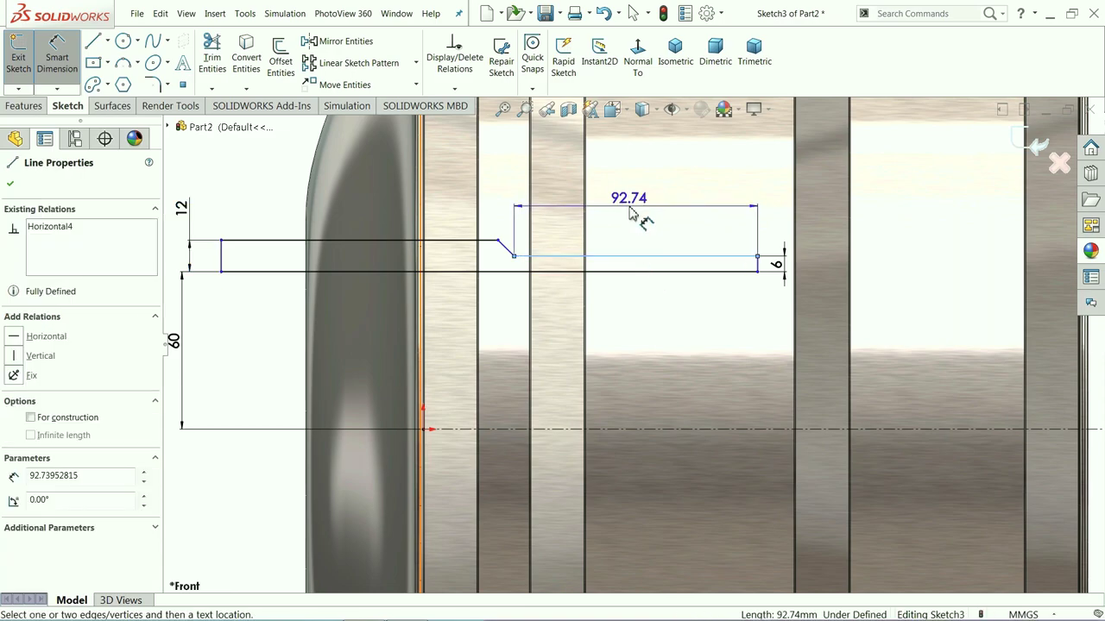
click(633, 217)
text(84)
key(Return)
Set the length of the upper line on the 12 mm high section of the profile to 150 mm
click(346, 242)
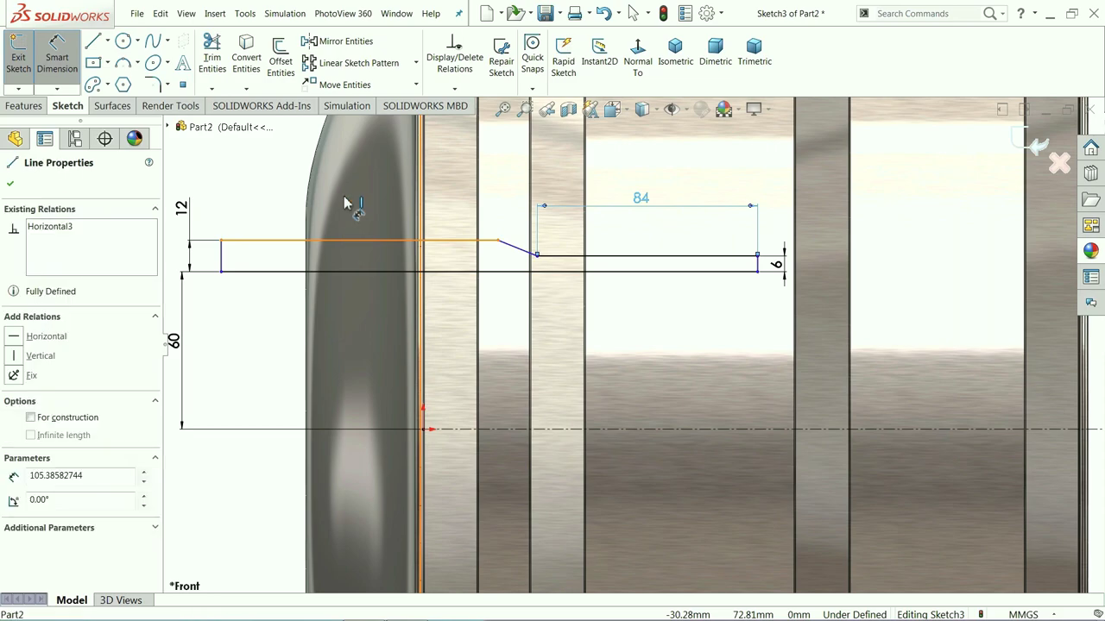
click(350, 171)
text(150)
key(Return)
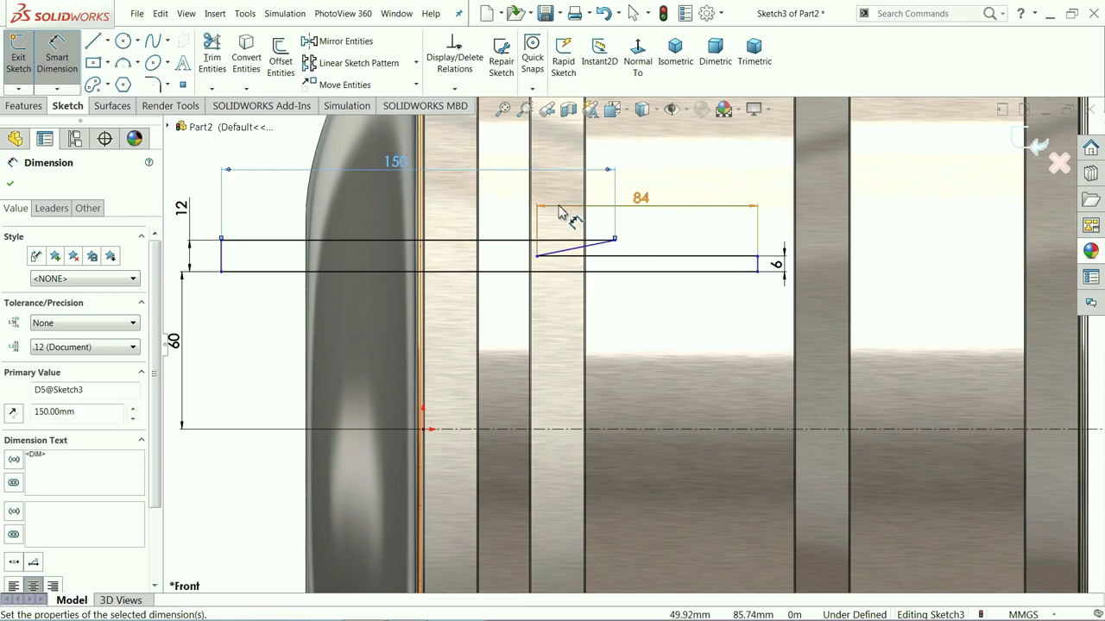
click(12, 186)
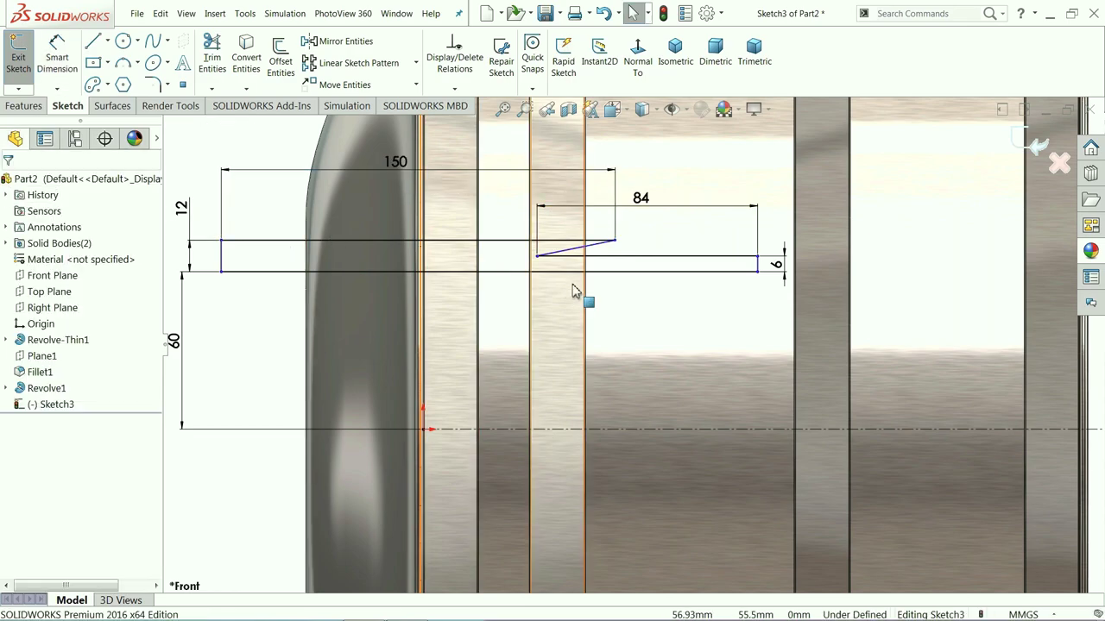
Move the sloped step's upper corner outward to about 34 mm horizontally from the origin, so the slope descends toward the thin section
scroll(593, 227, down, 1)
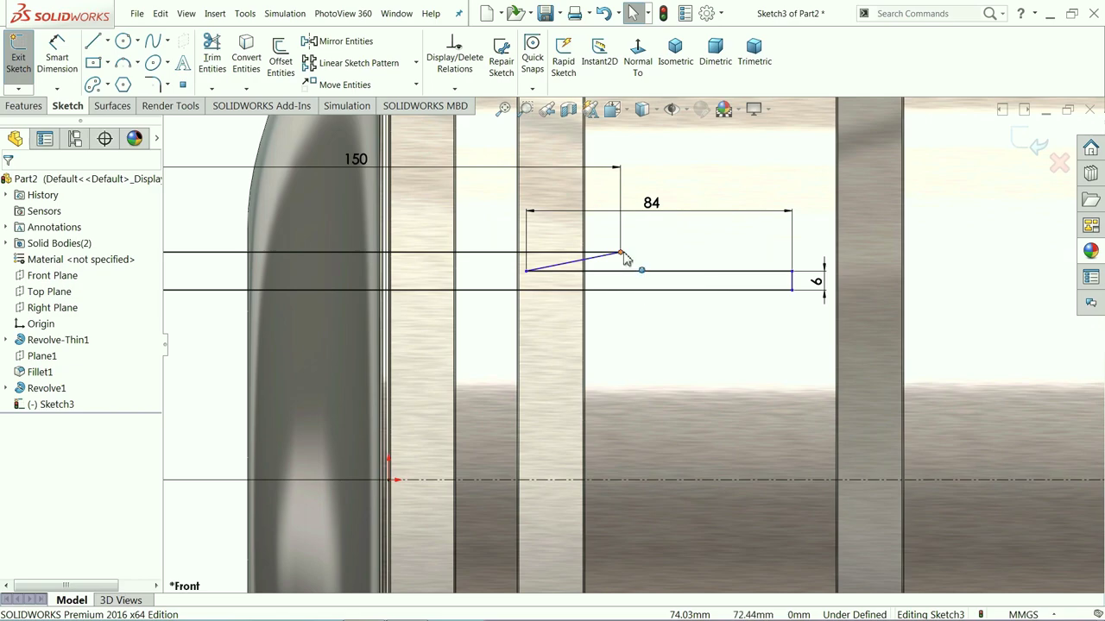
drag(621, 253, 494, 270)
scroll(494, 270, up, 1)
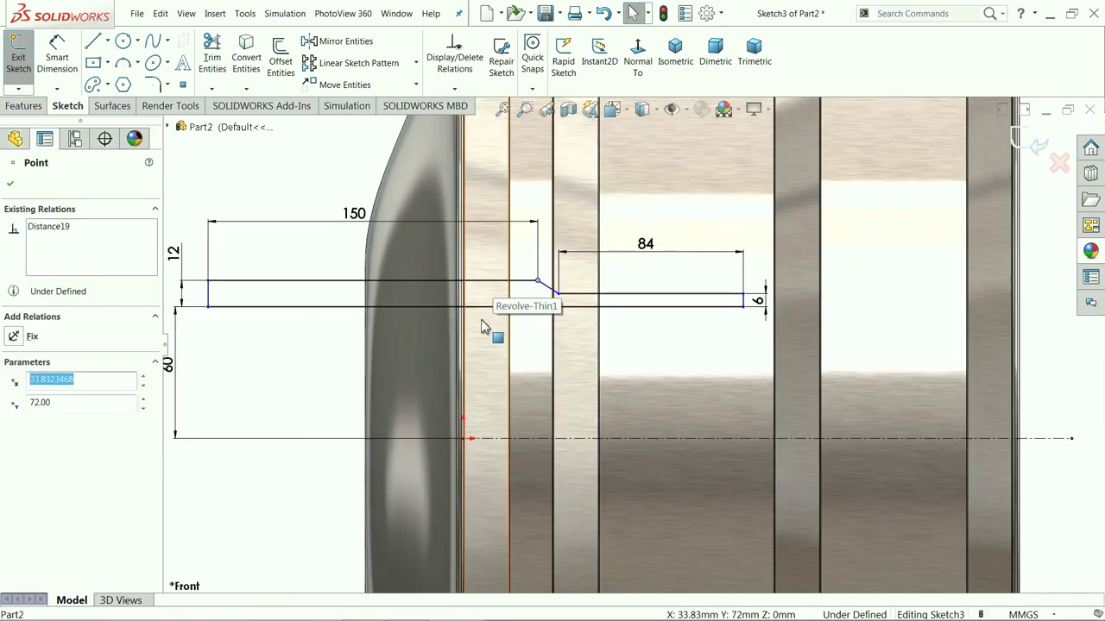
click(57, 56)
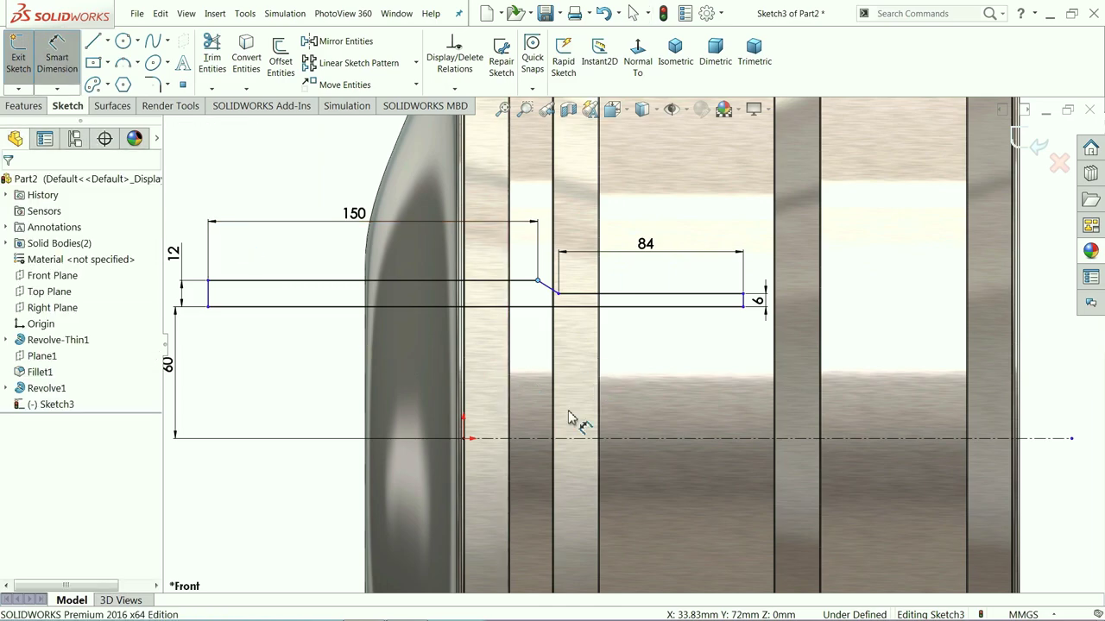
drag(743, 307, 467, 439)
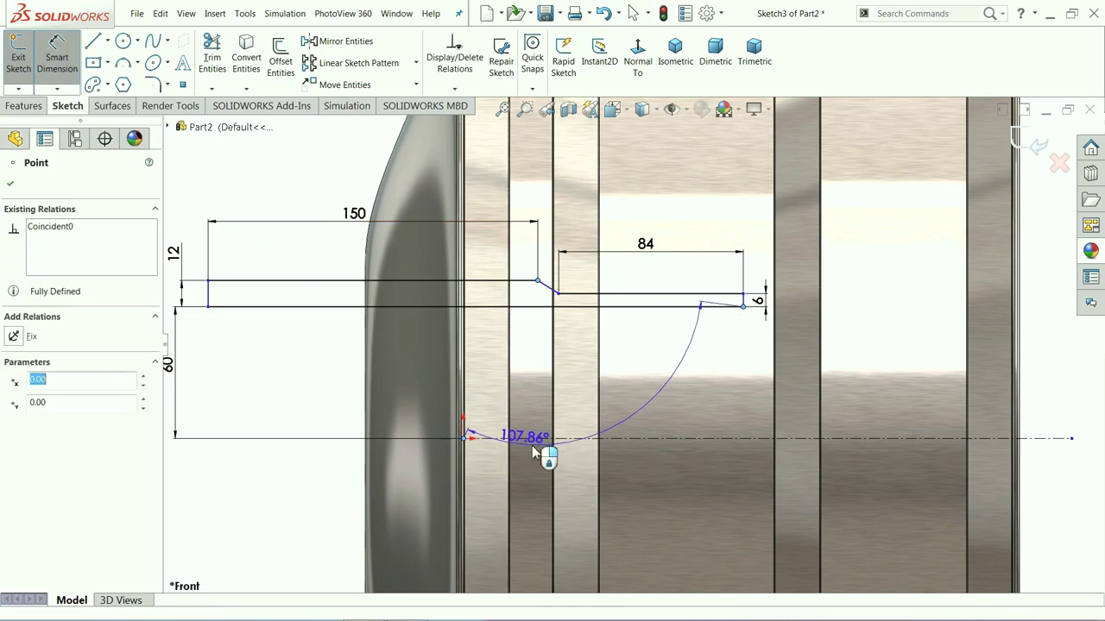
click(612, 449)
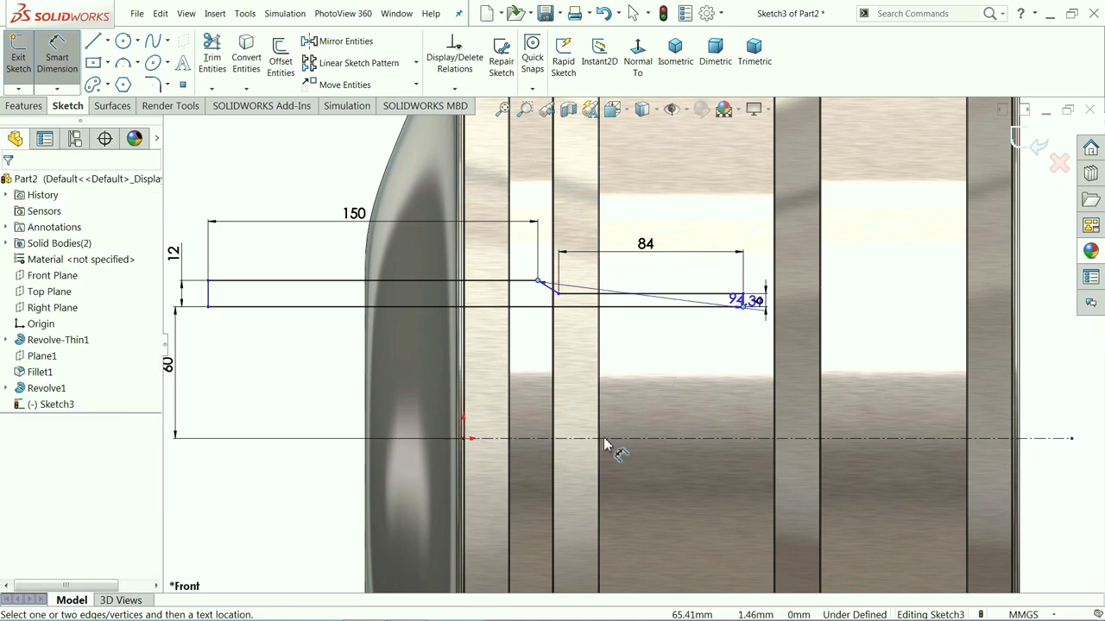
click(467, 439)
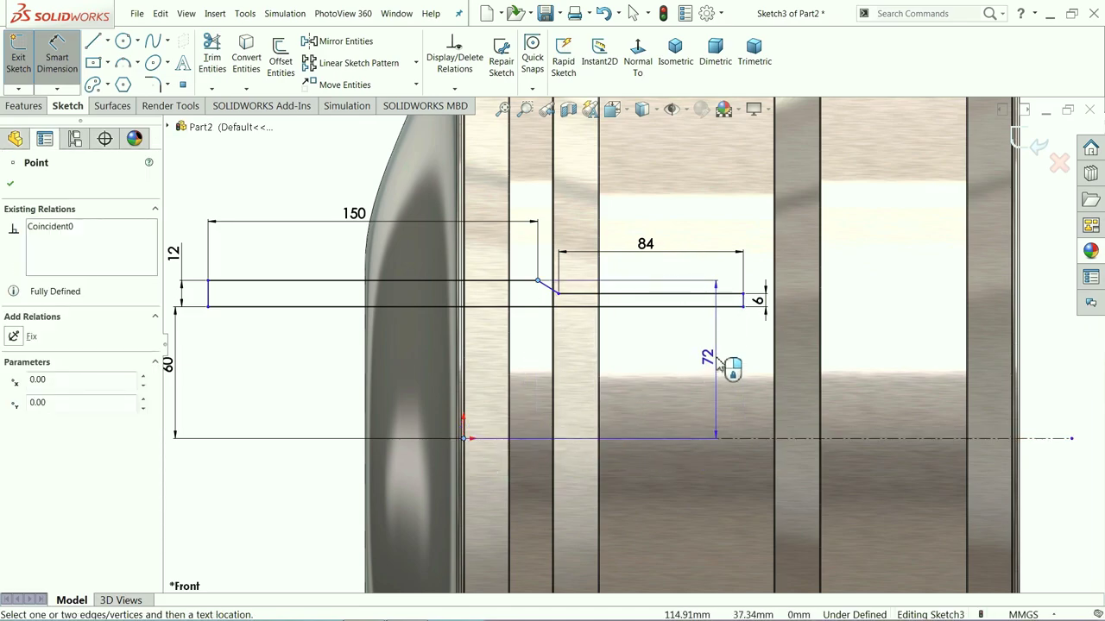
key(Escape)
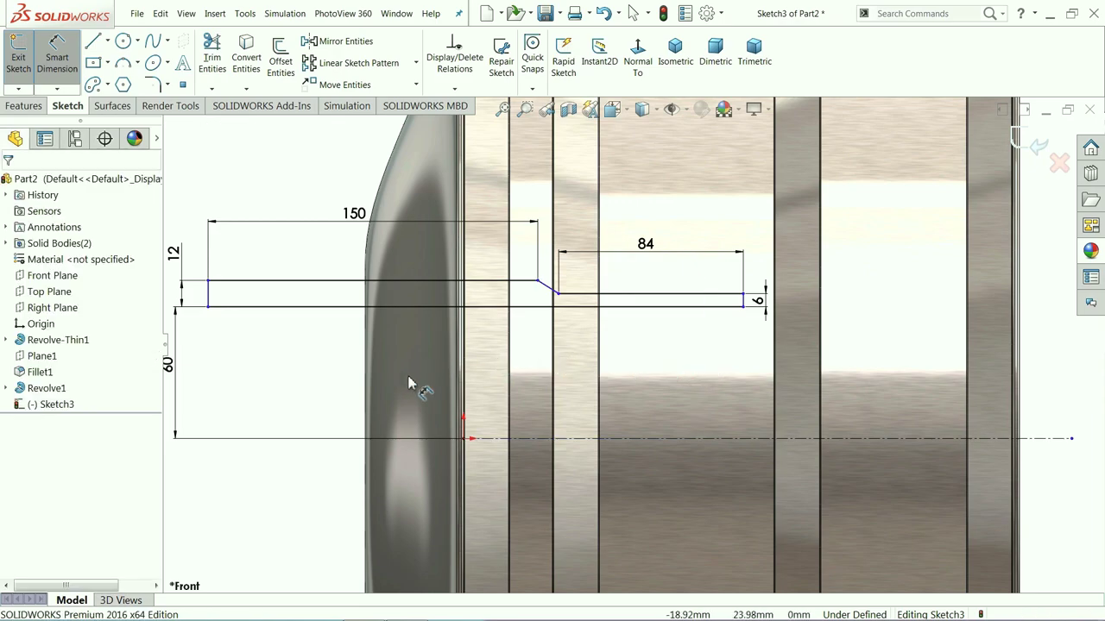
Set the horizontal distance from the origin to the lower corner of the profile's inner end to 100 mm
click(467, 439)
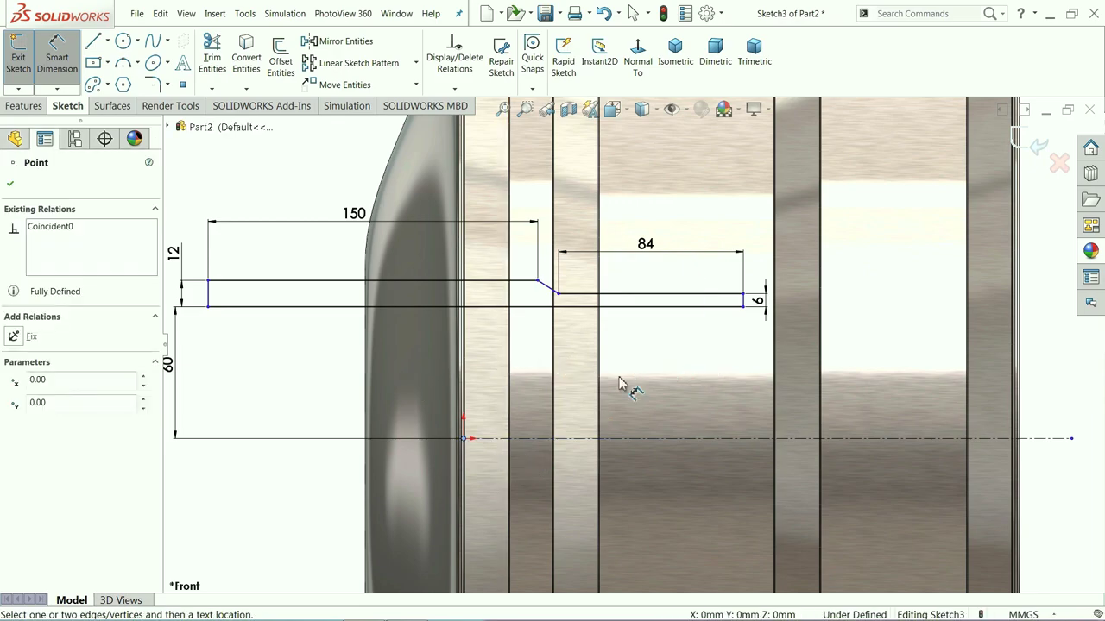
click(743, 306)
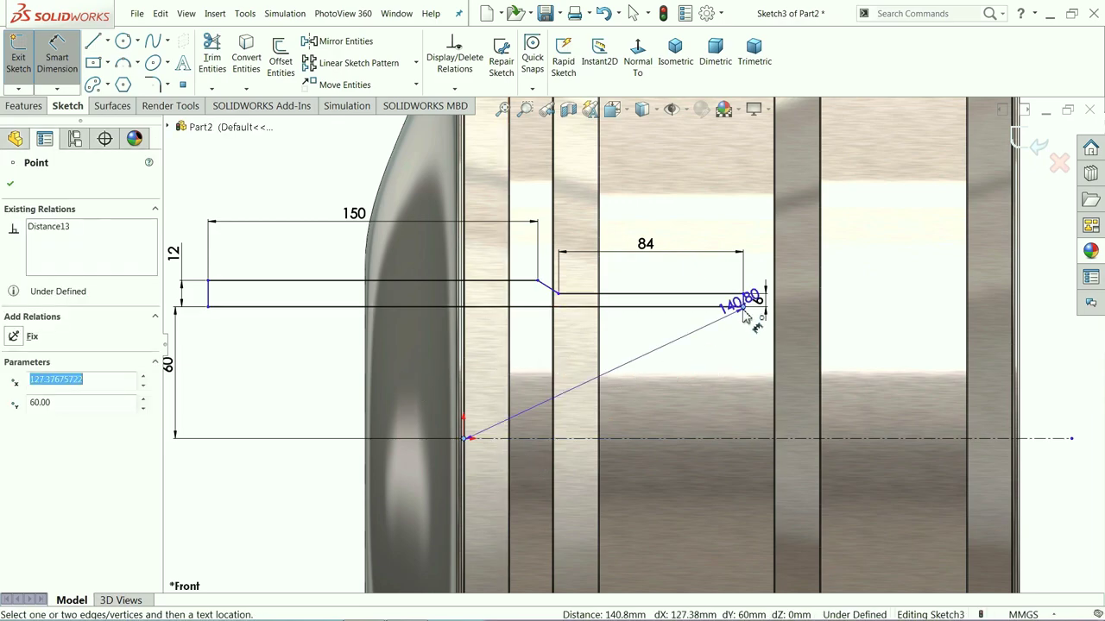
click(614, 482)
text(100)
key(Return)
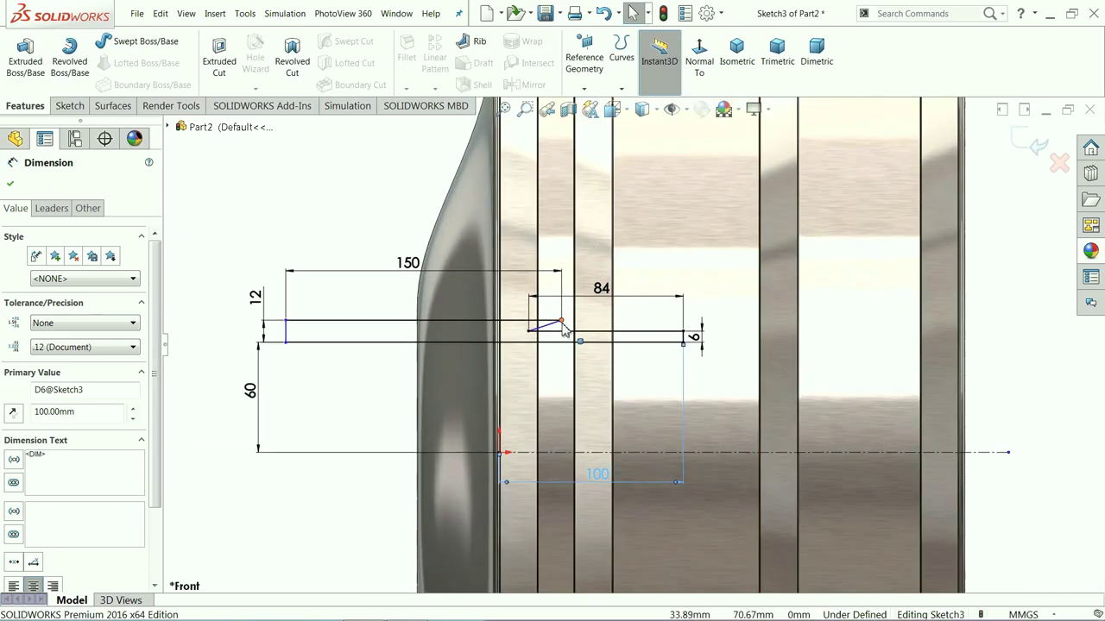
Move the sloped step's upper corner outward to about 4.5 mm horizontally from the origin, in front of the thin section
click(529, 323)
drag(530, 323, 508, 322)
scroll(495, 315, down, 5)
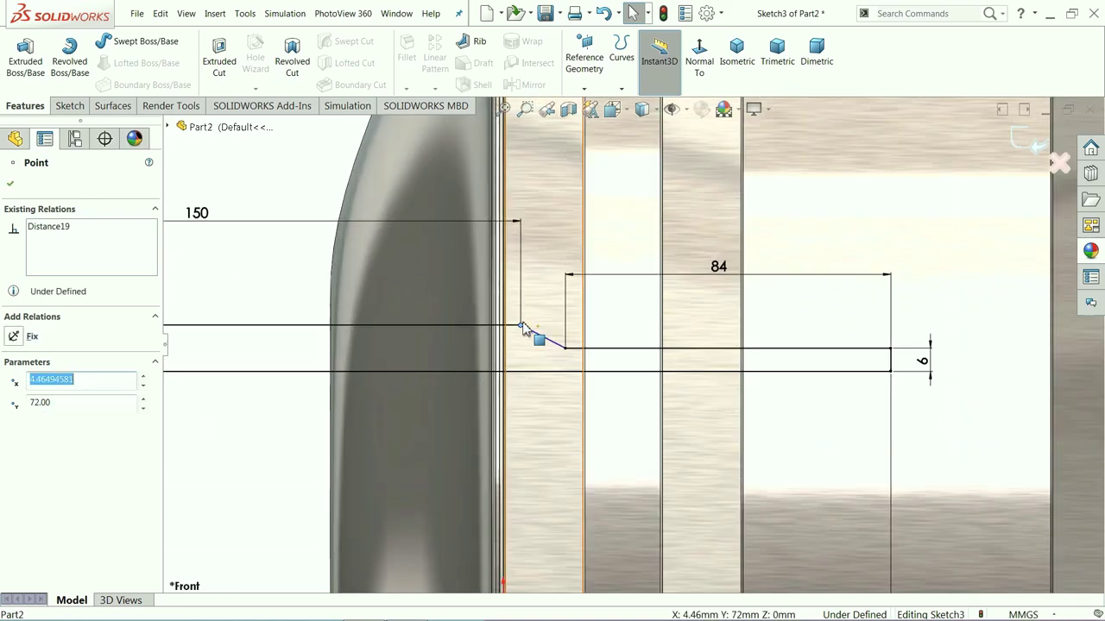
click(232, 181)
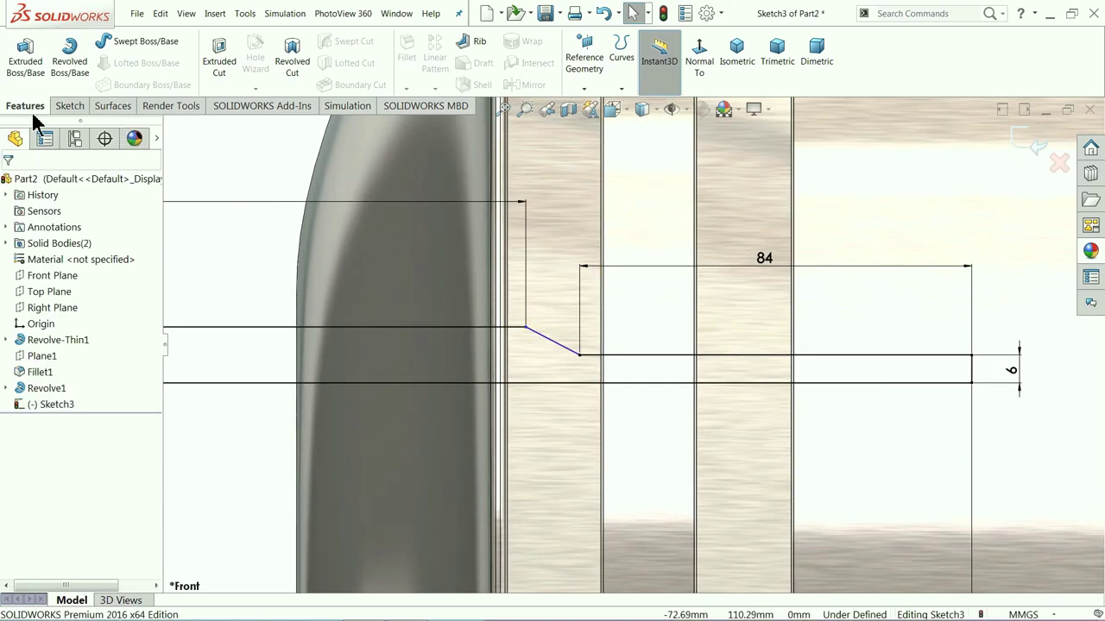
Start the Smart Dimension command to dimension the remaining undefined part of the stepped profile
click(69, 106)
click(57, 53)
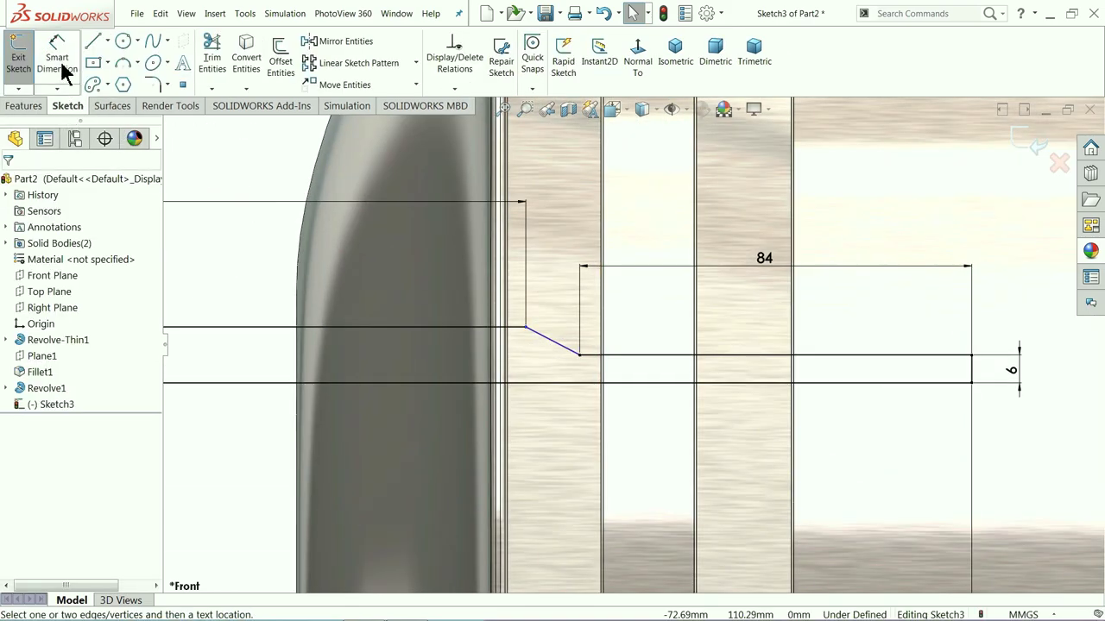
Dimension the angle between the upper horizontal line and the short sloped line of the stepped profile as 45°
click(515, 329)
click(534, 336)
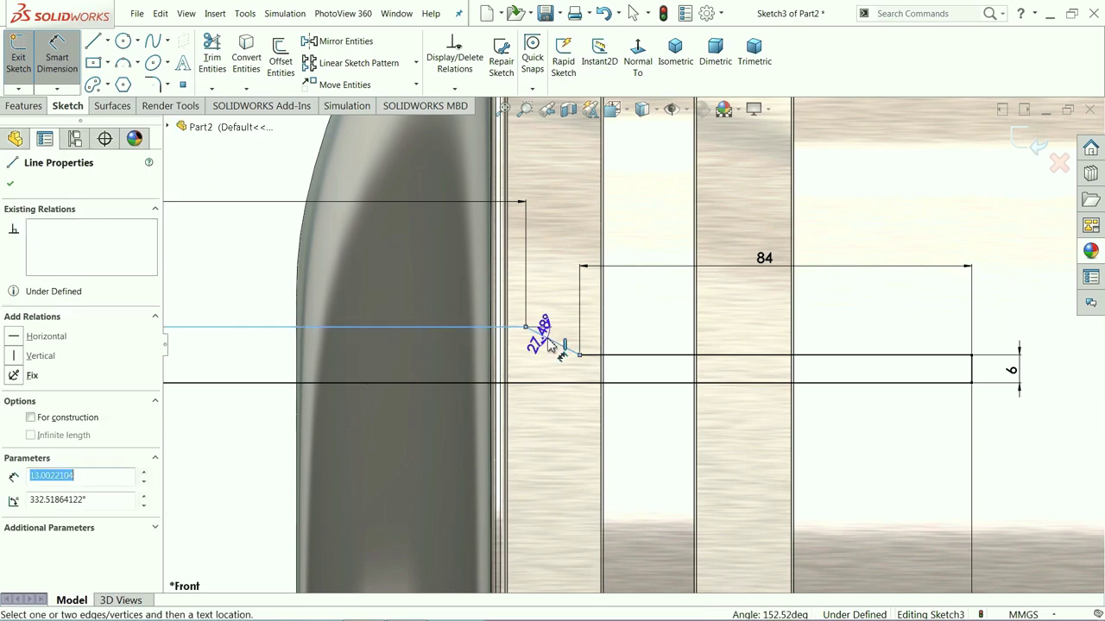
click(646, 344)
text(45)
key(Return)
scroll(622, 354, up, 5)
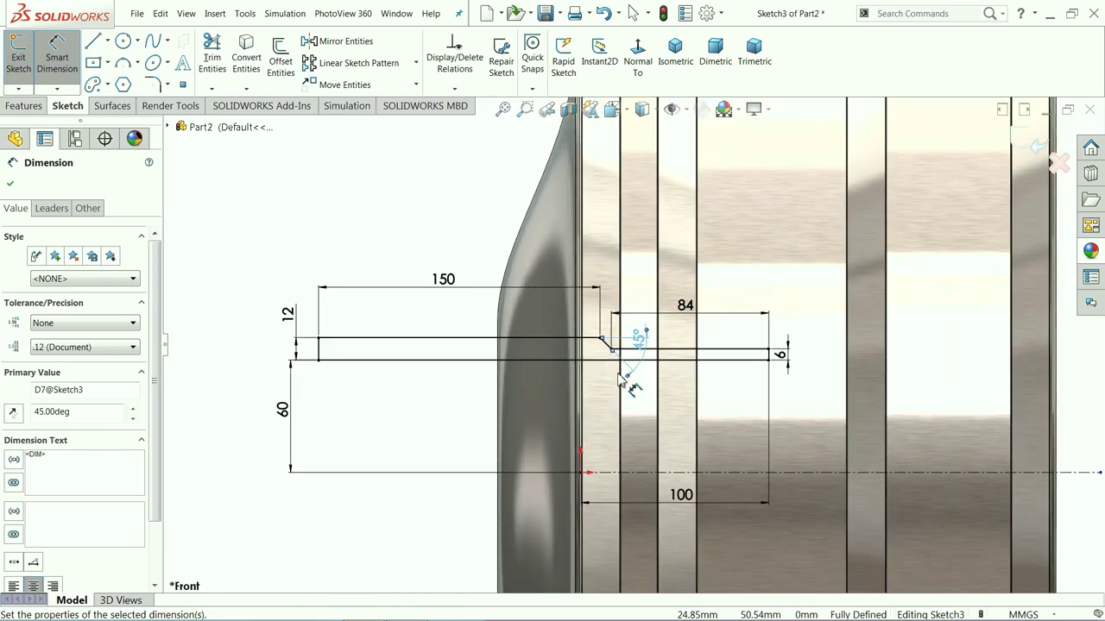
click(10, 183)
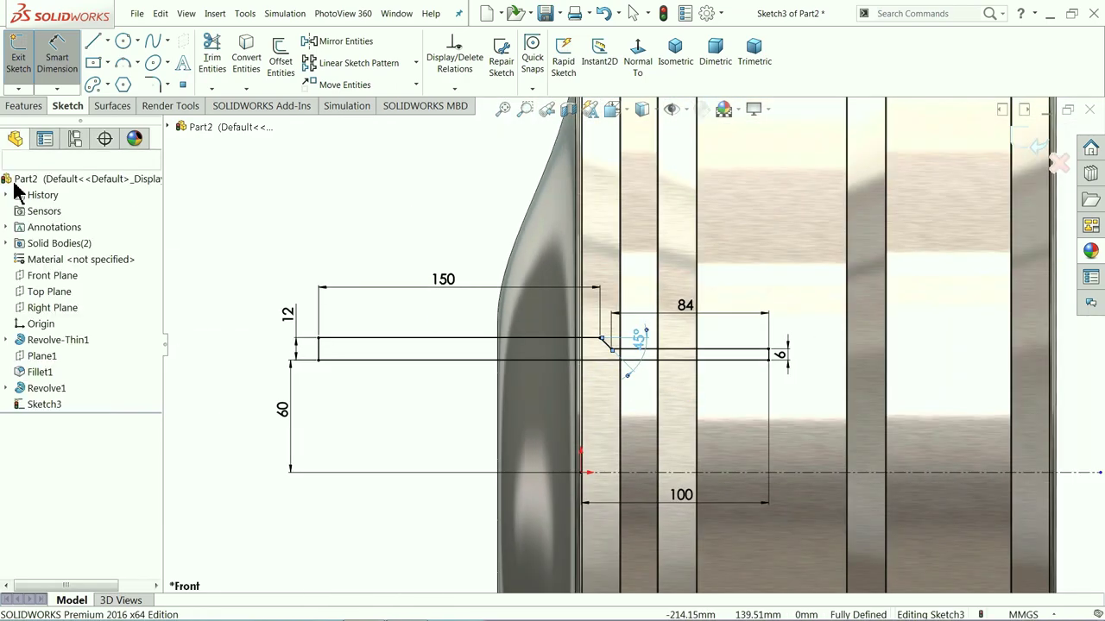
Cut the stepped profile out of the wheel with a 360° Revolved Cut about the profile's long lower line instead of the centerline
click(24, 105)
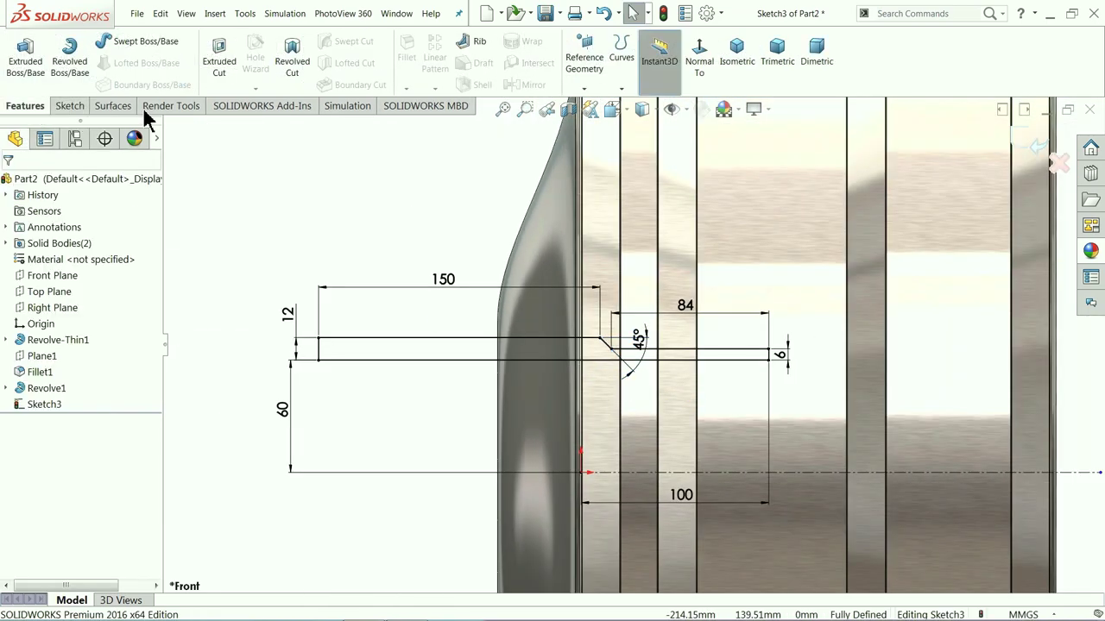
click(298, 70)
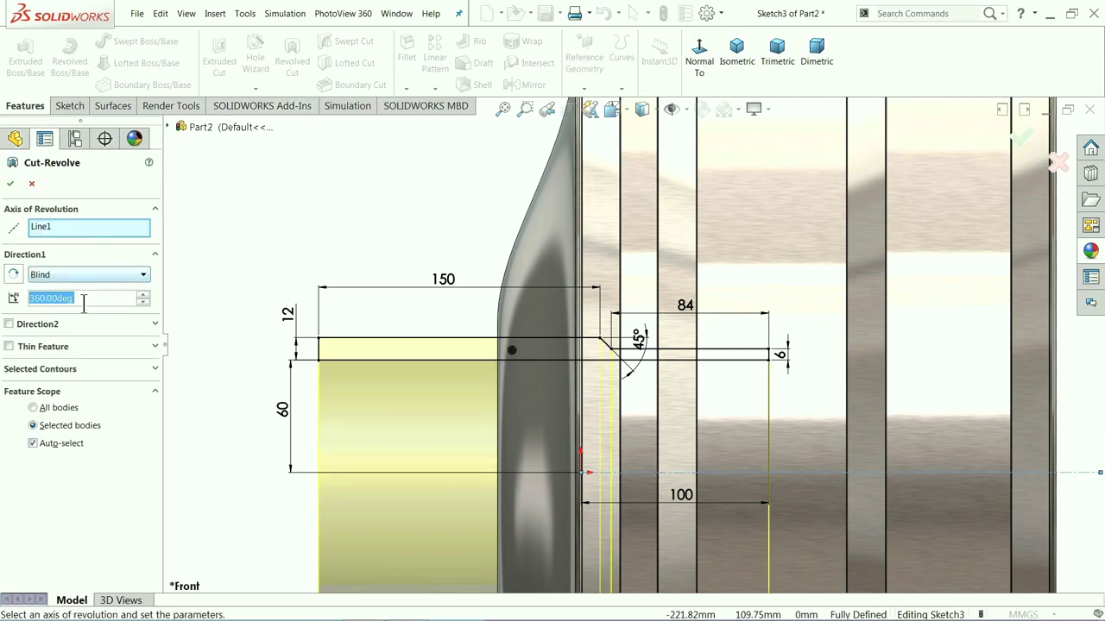
right_click(57, 226)
click(97, 249)
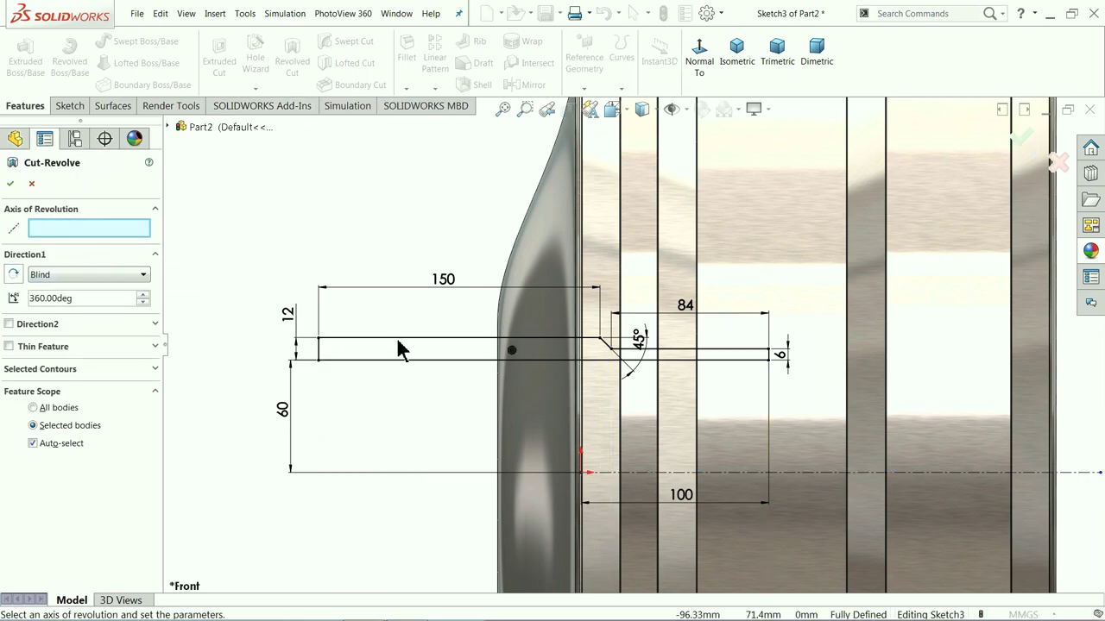
click(416, 363)
scroll(595, 380, down, 1)
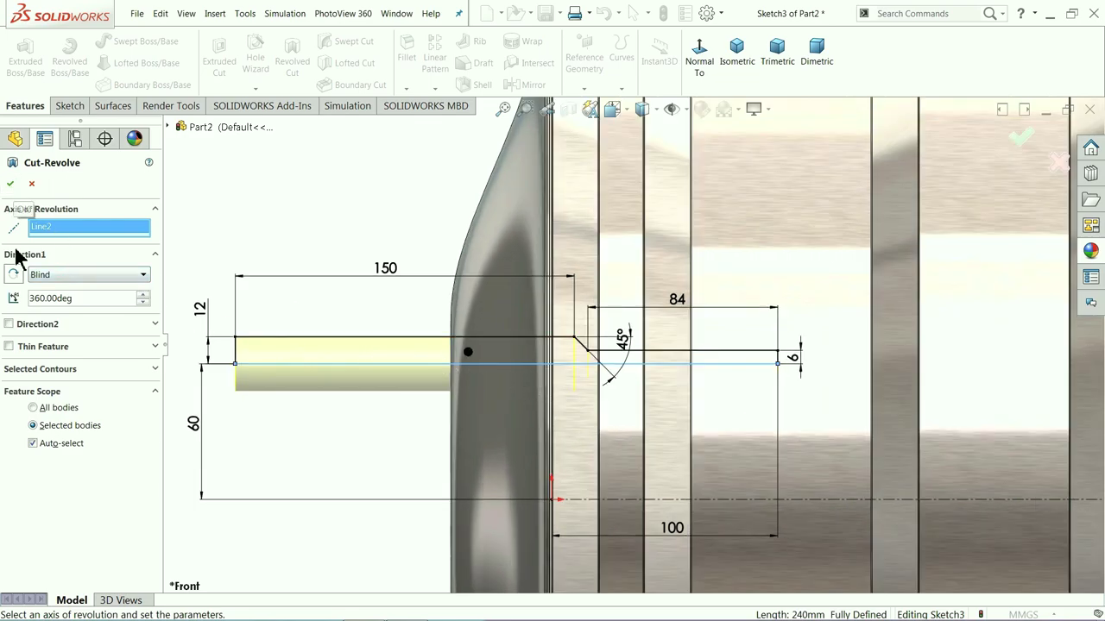
click(11, 184)
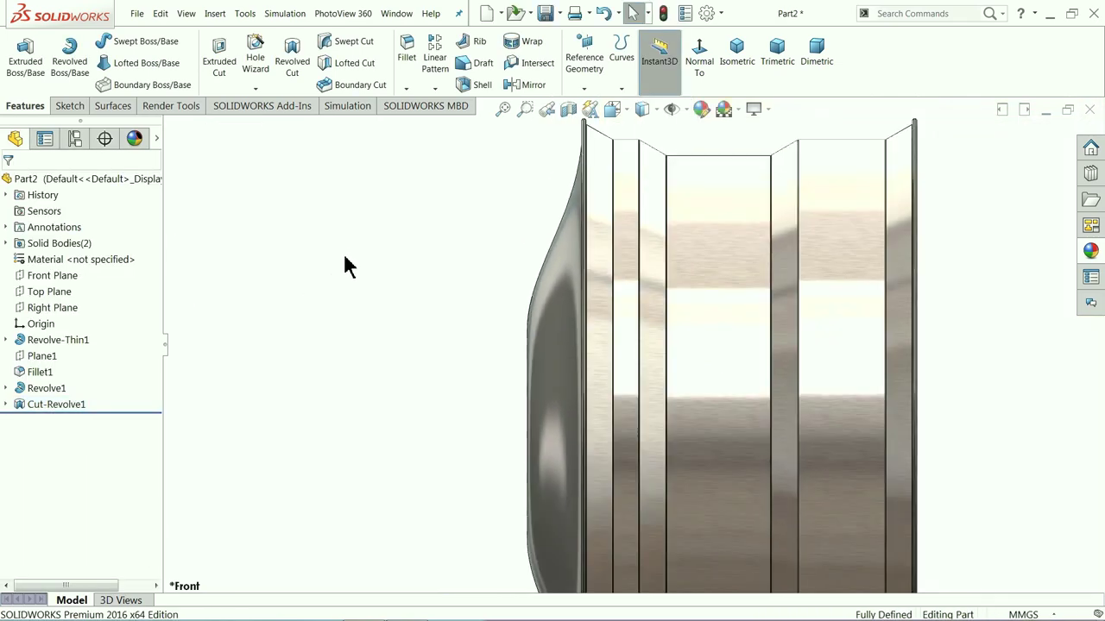
Start a Circular Pattern, show the temporary axes and choose the wheel's central axis as the pattern axis
middle_drag(345, 268, 457, 301)
key(f)
scroll(624, 387, down, 1)
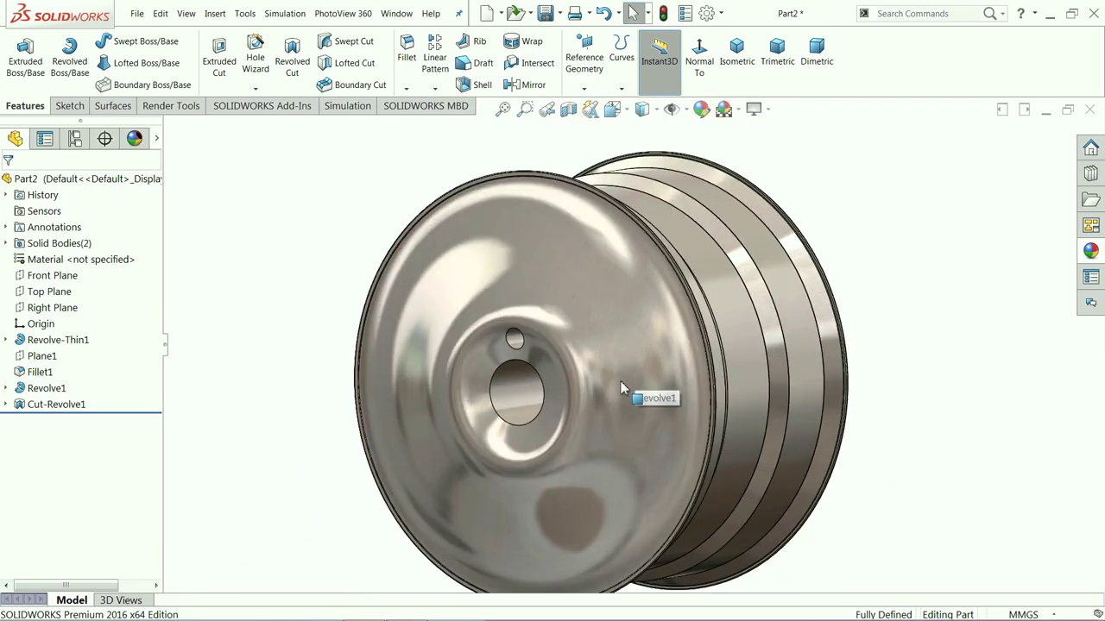
click(433, 90)
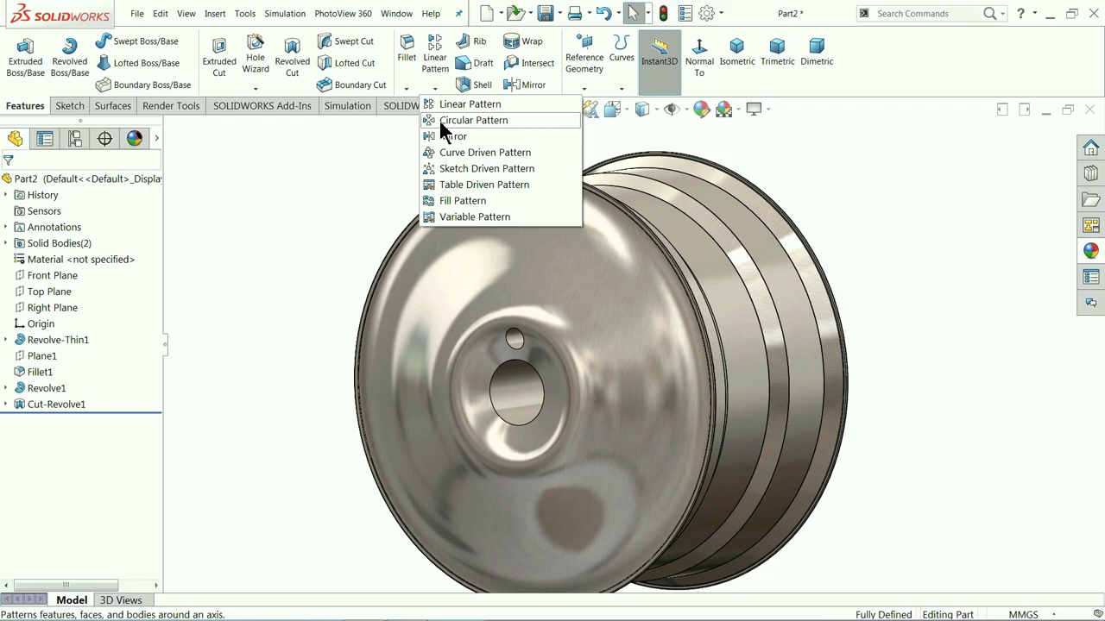
click(466, 120)
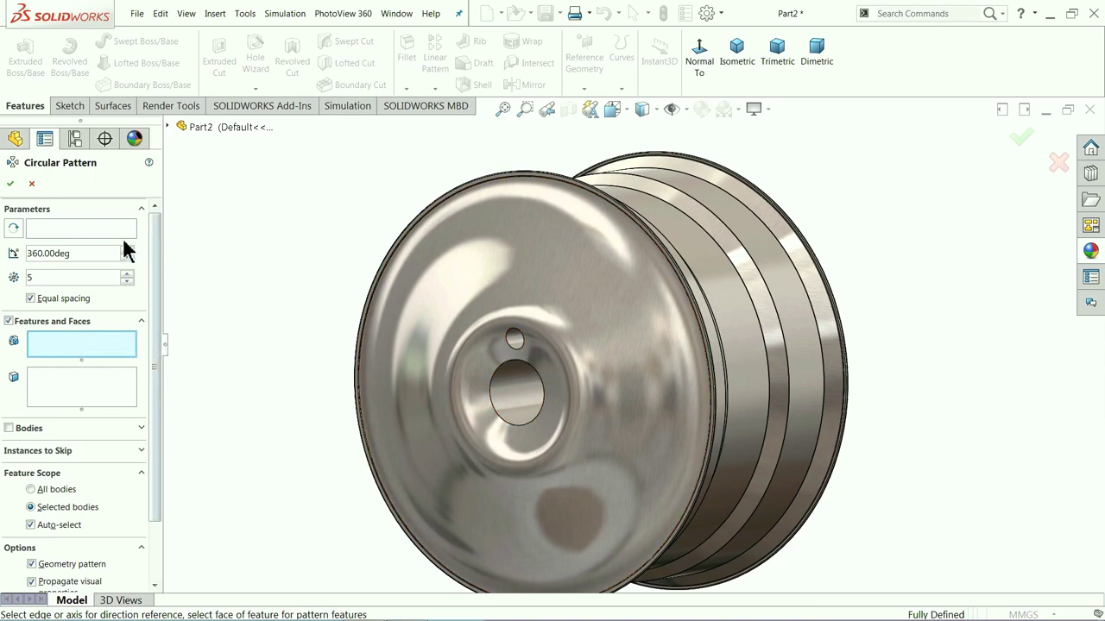
click(87, 230)
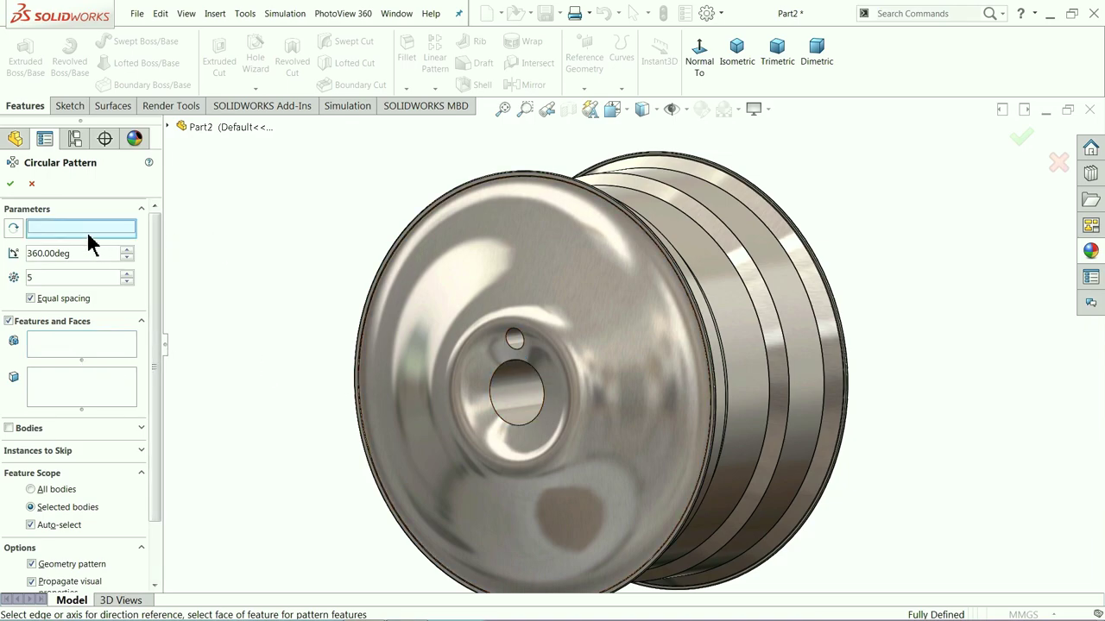
click(687, 110)
click(695, 158)
middle_drag(530, 397, 789, 518)
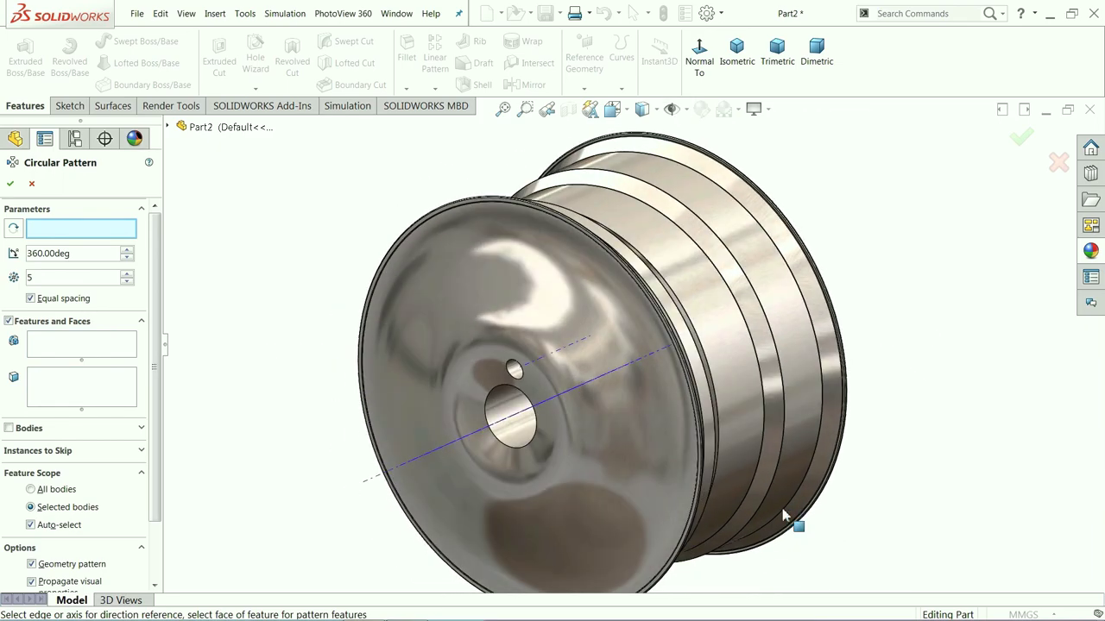
click(510, 426)
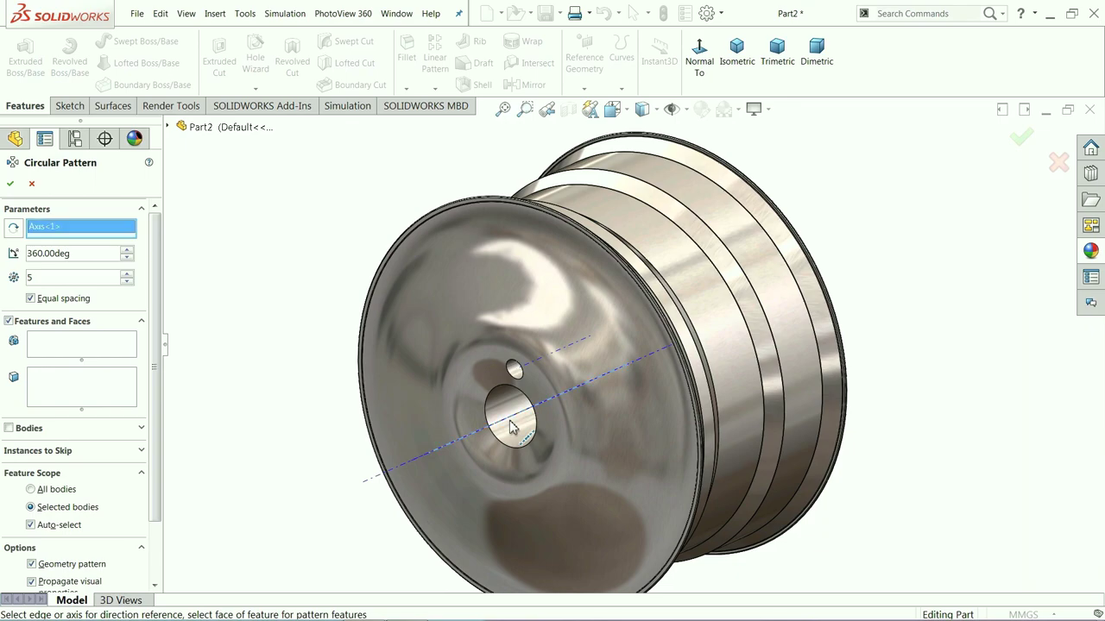
Pattern the revolved bolt-hole cut as 5 equally spaced instances over 360° around the wheel's axis
click(64, 353)
click(512, 373)
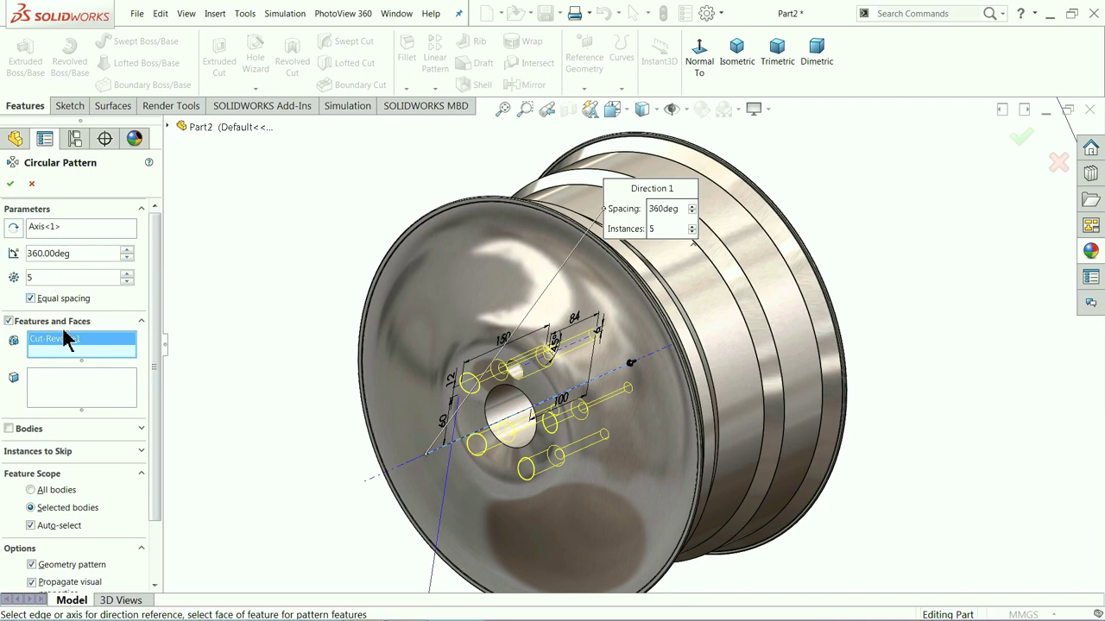
click(11, 185)
middle_drag(306, 261, 329, 201)
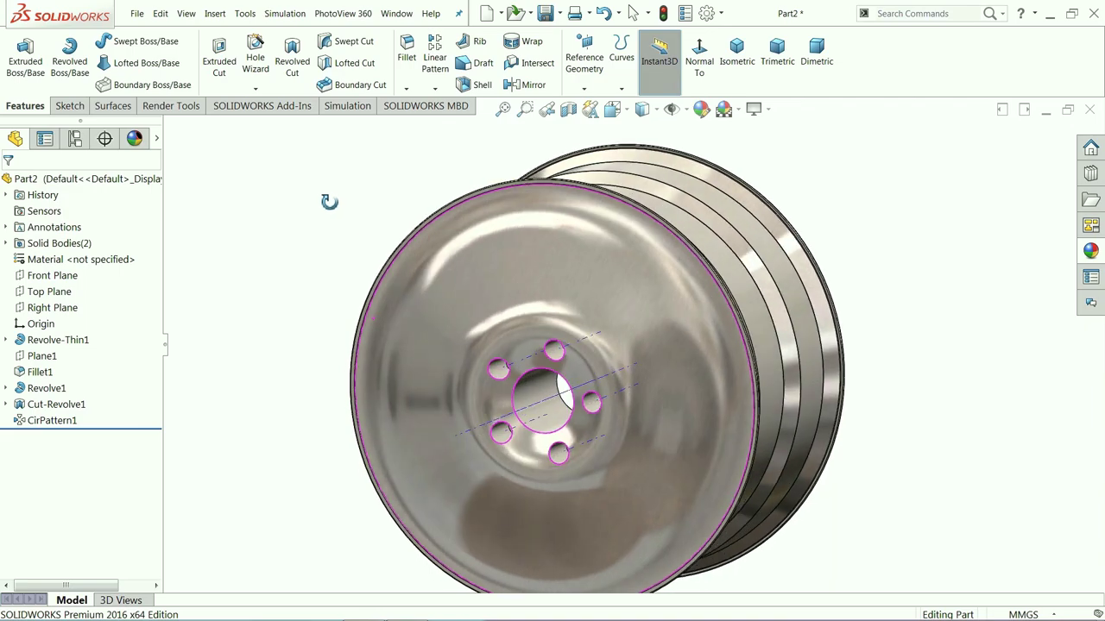
key(Escape)
Create a reference plane offset 180 mm from Plane1, in front of the wheel's face
scroll(586, 270, down, 2)
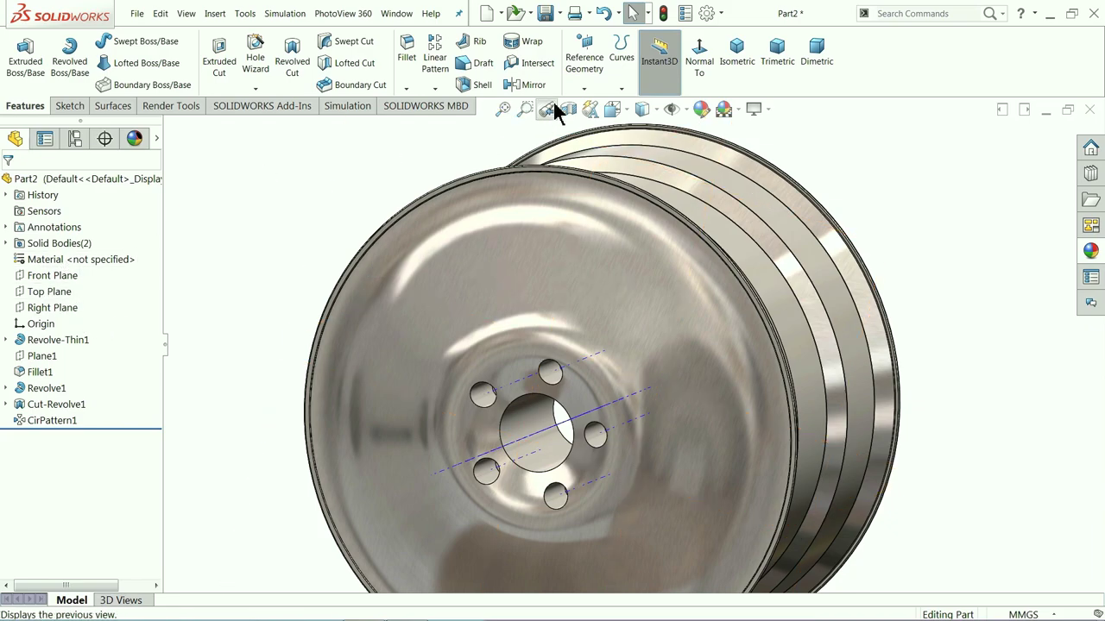
click(582, 91)
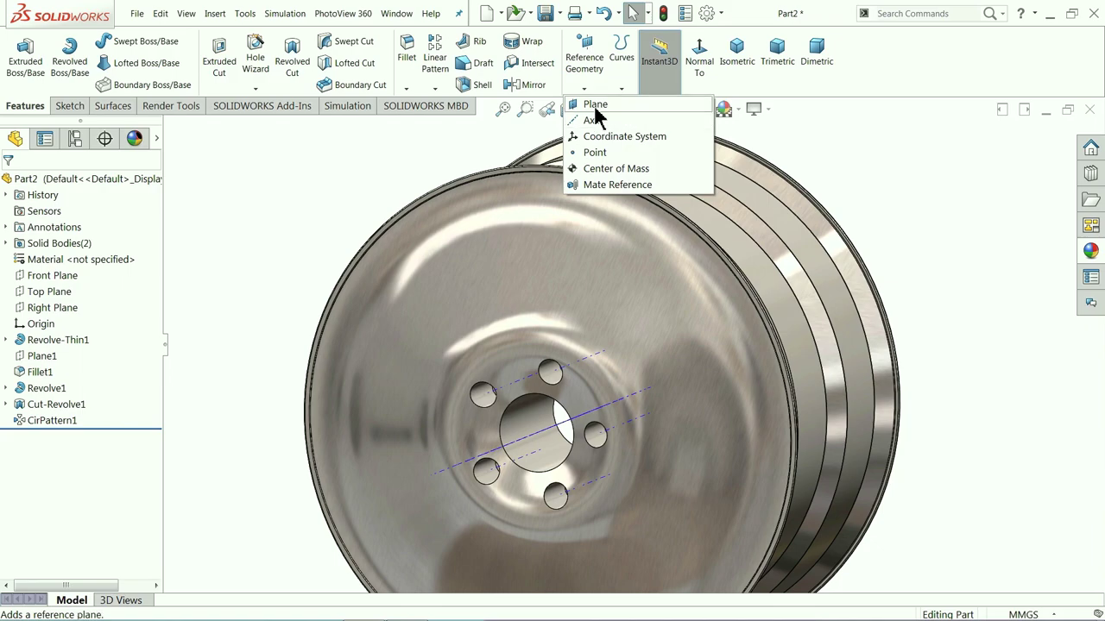
click(592, 106)
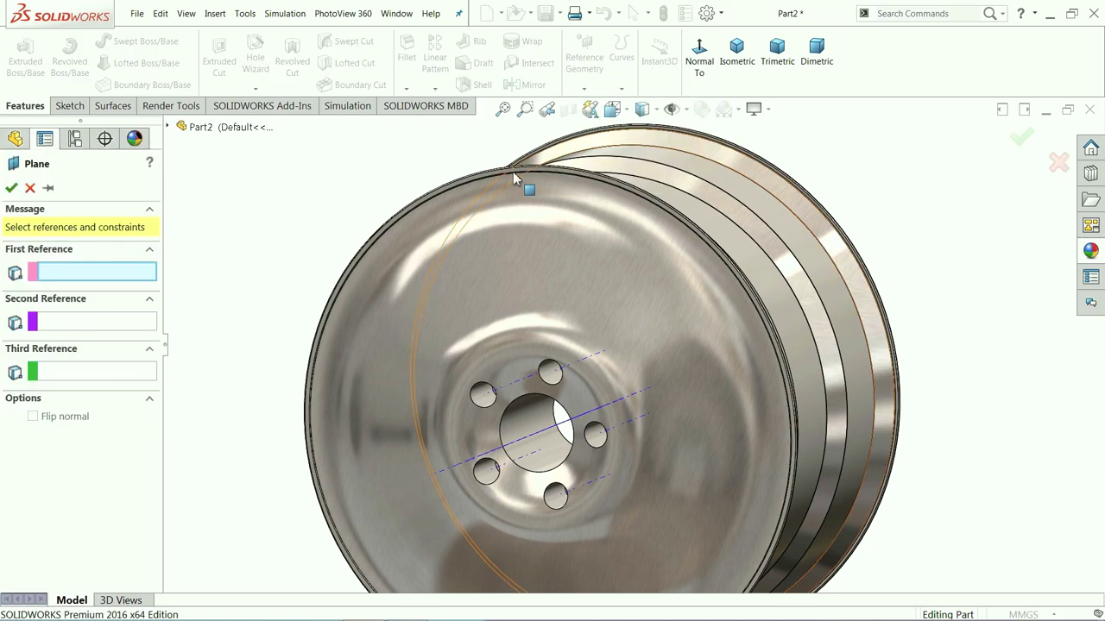
click(168, 127)
click(217, 306)
middle_drag(483, 320, 443, 334)
mouse_move(287, 394)
middle_down()
mouse_move(226, 374)
mouse_move(278, 386)
middle_up()
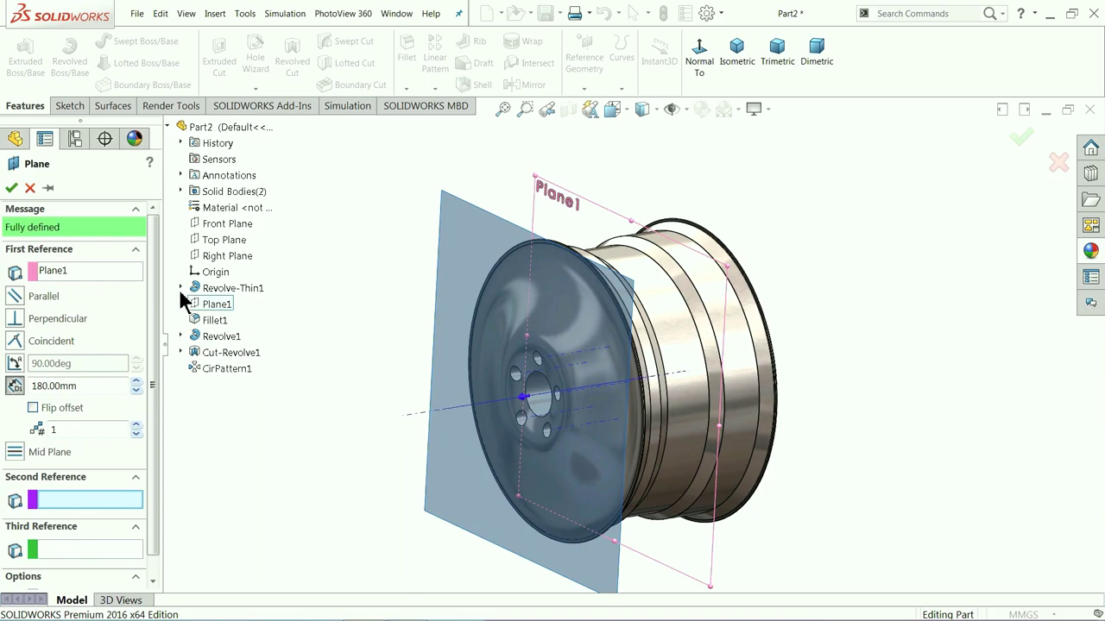
click(11, 188)
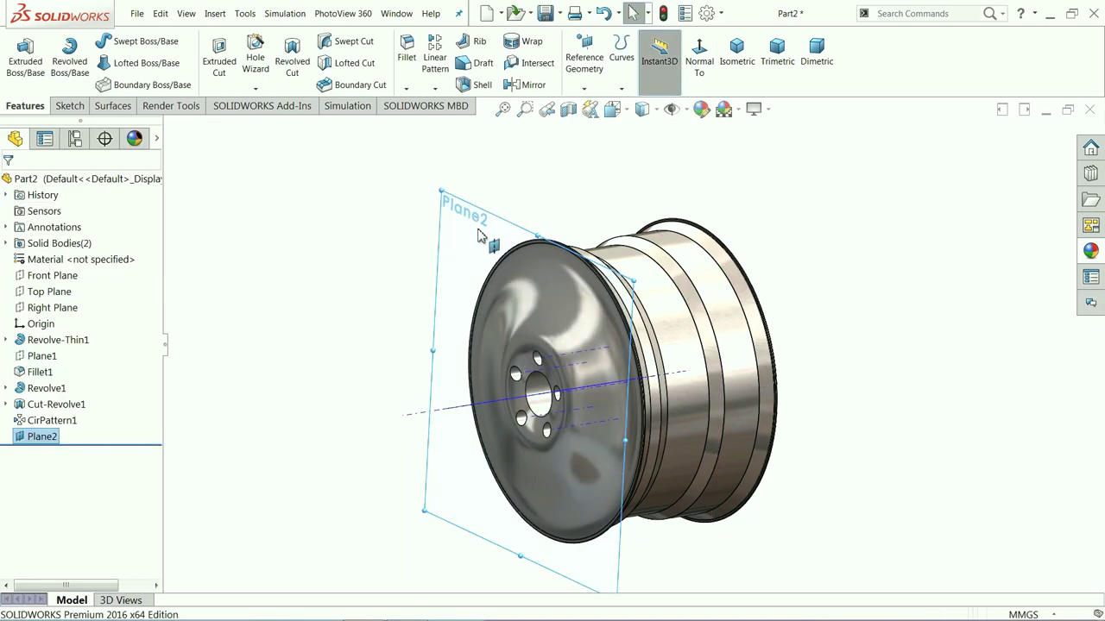
Start a sketch on the new offset plane and view it face-on
click(69, 105)
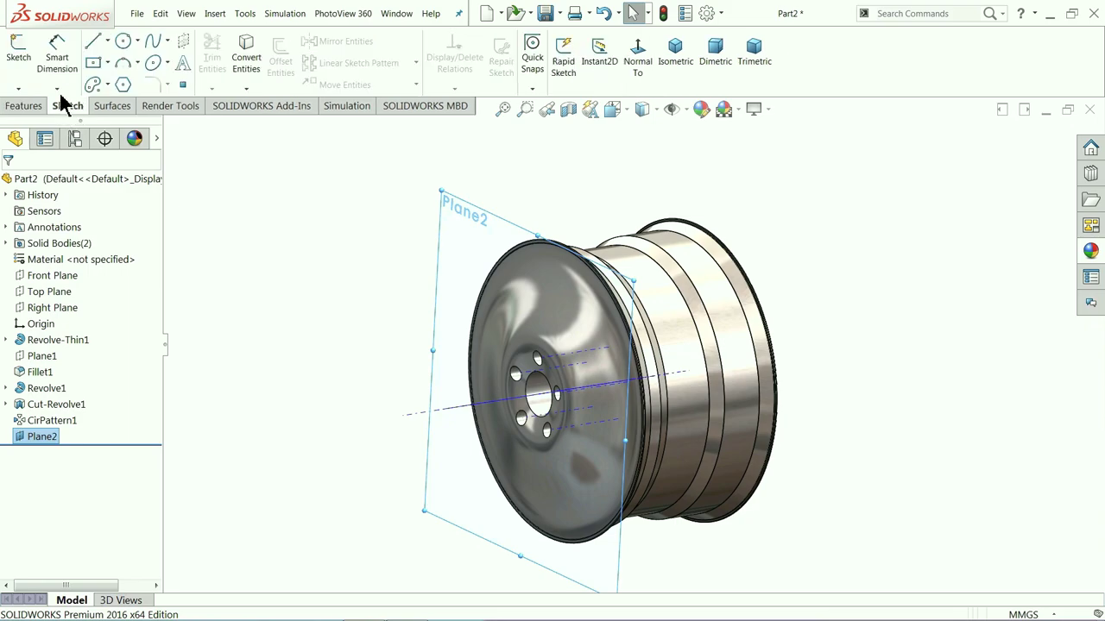
click(16, 62)
click(636, 60)
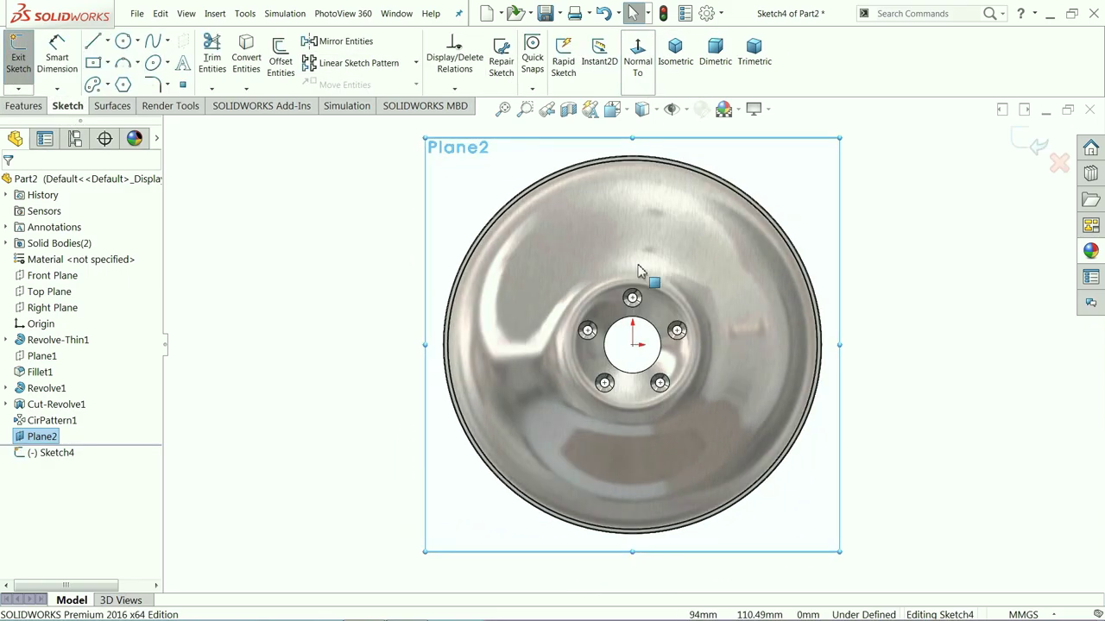
click(377, 244)
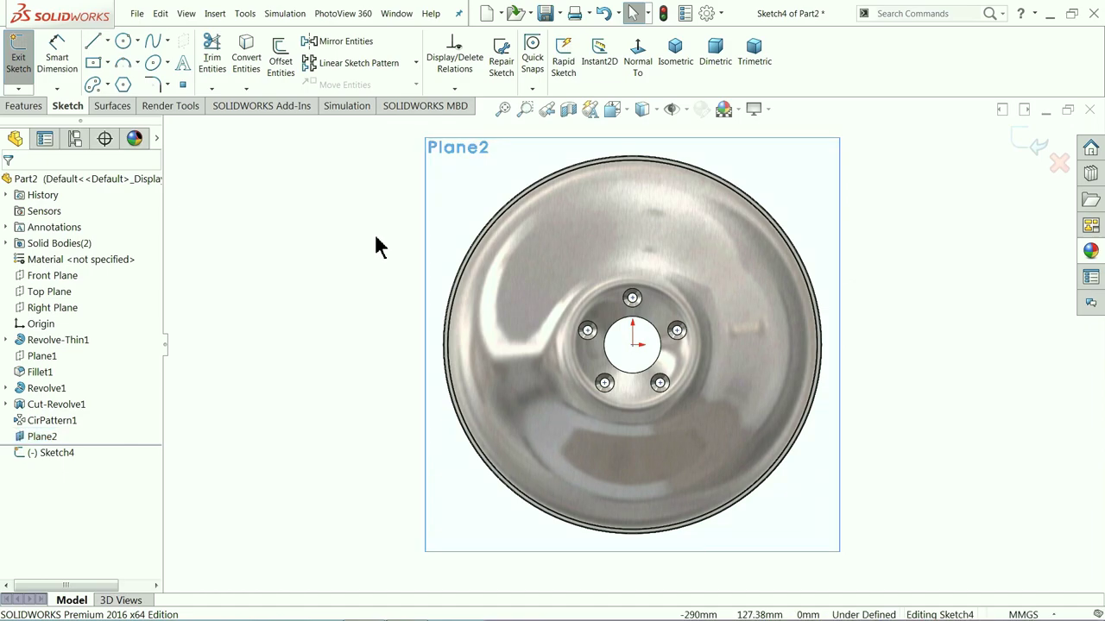
scroll(685, 250, down, 2)
scroll(631, 320, up, 2)
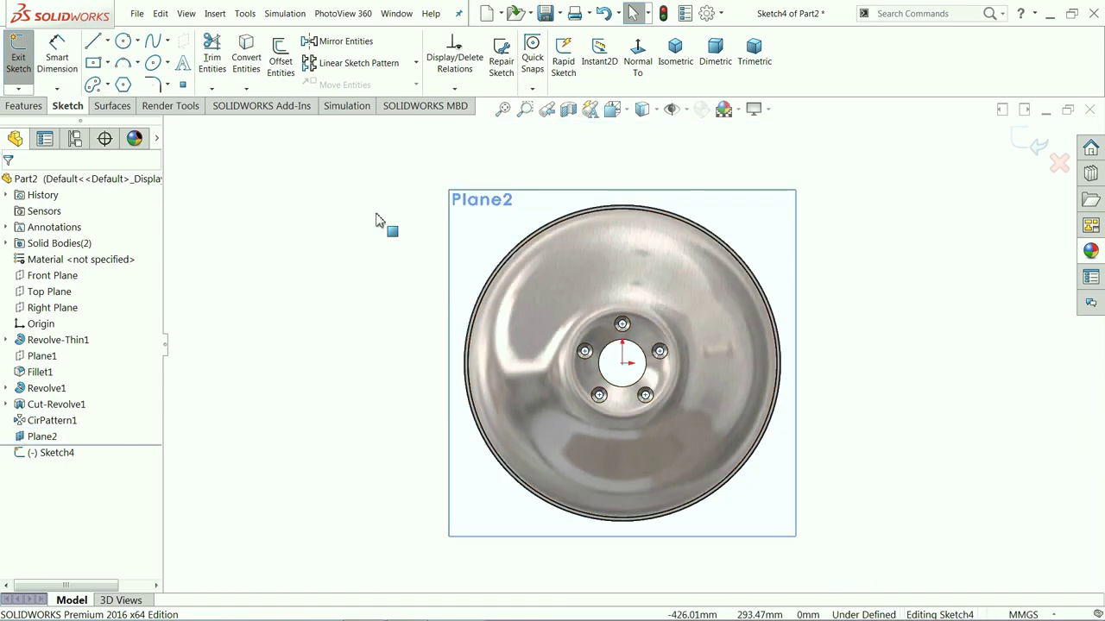
Draw a vertical centerline about 340 mm long and a slanted one about 359 mm long up-left, both meeting at the wheel's center
click(107, 41)
click(120, 77)
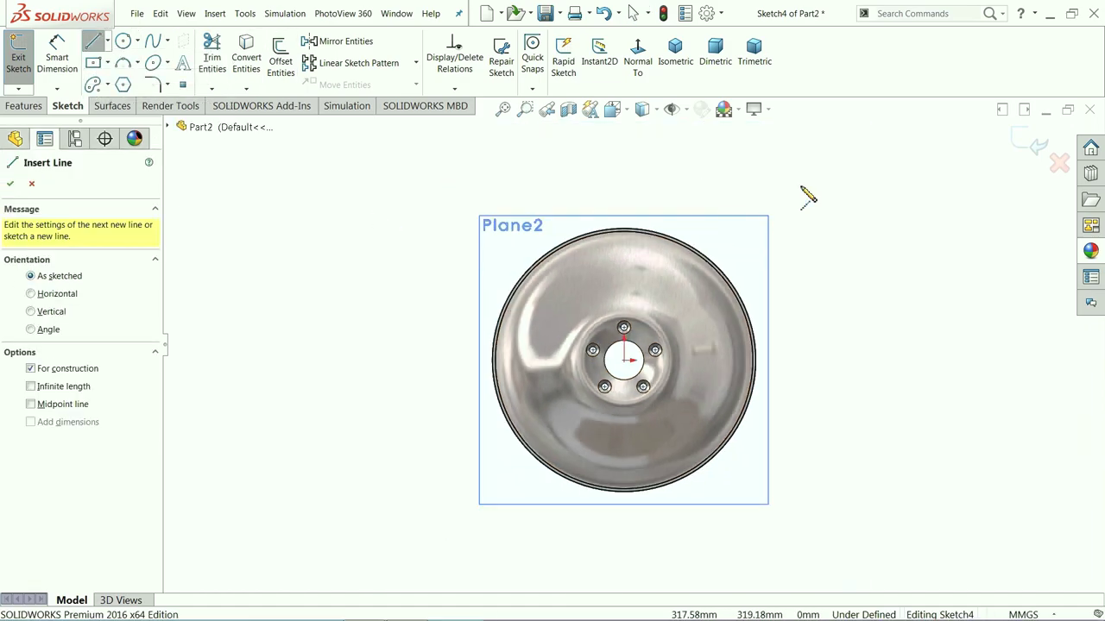
click(623, 174)
click(623, 360)
click(521, 193)
right_click(425, 177)
click(457, 183)
Dimension the vertical centerline's length as 283.5 mm
click(57, 57)
scroll(678, 259, down, 2)
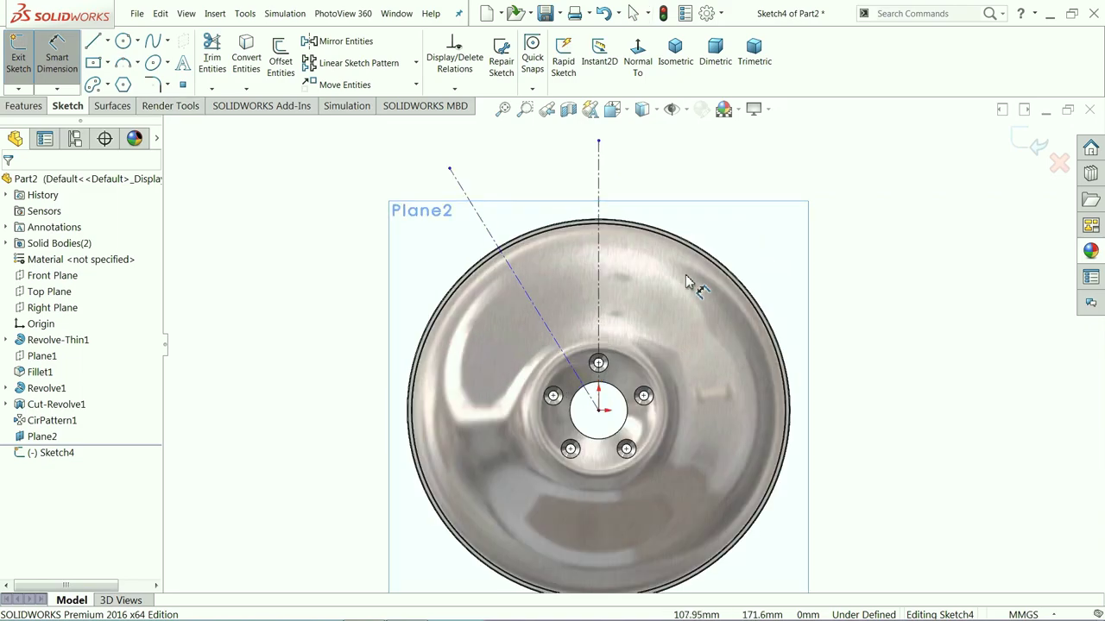
click(601, 271)
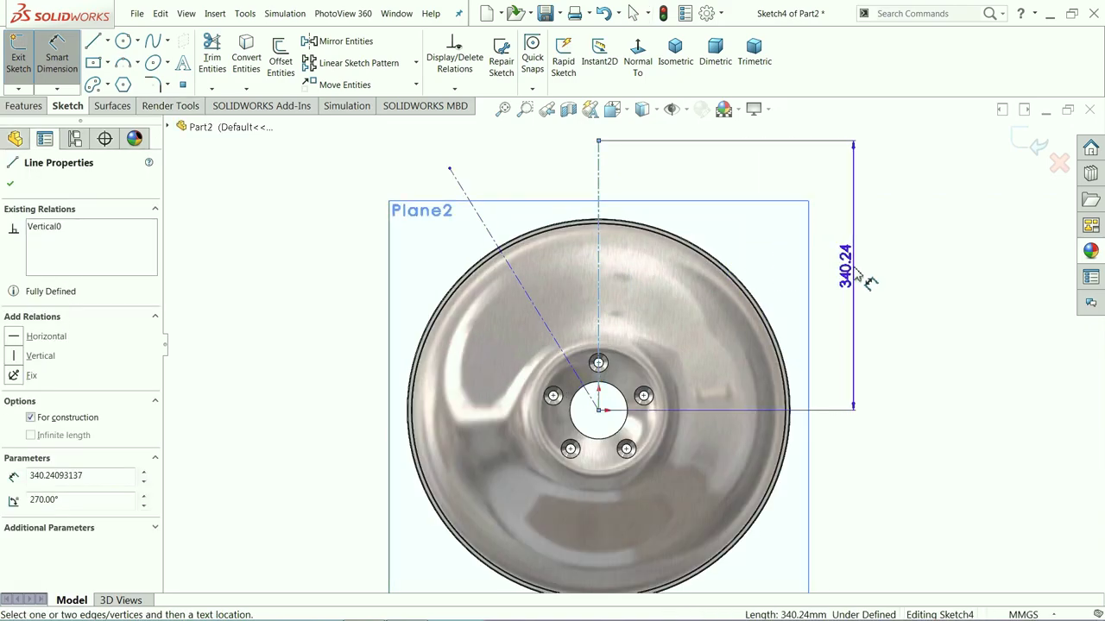
click(849, 277)
text(283.5)
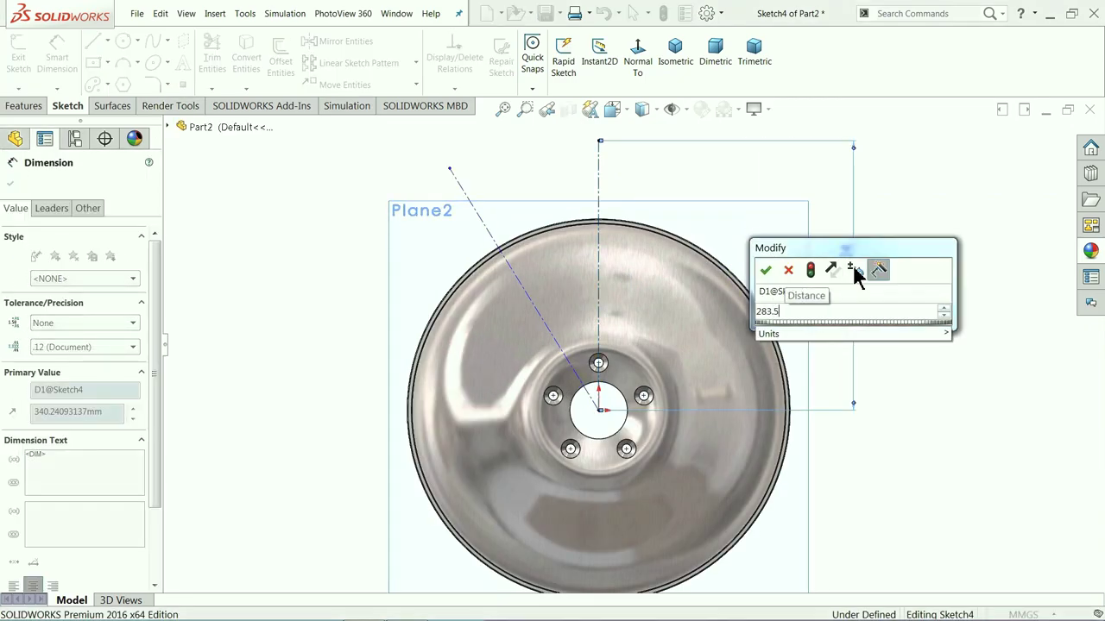
key(Escape)
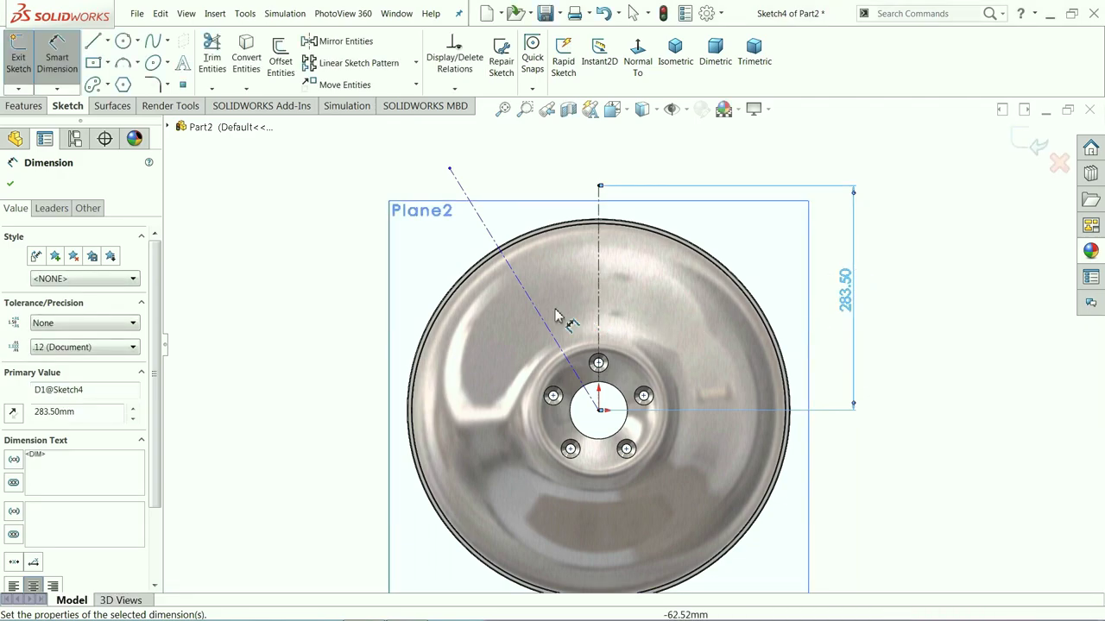
Dimension the slanted centerline's length as 287 mm
click(536, 313)
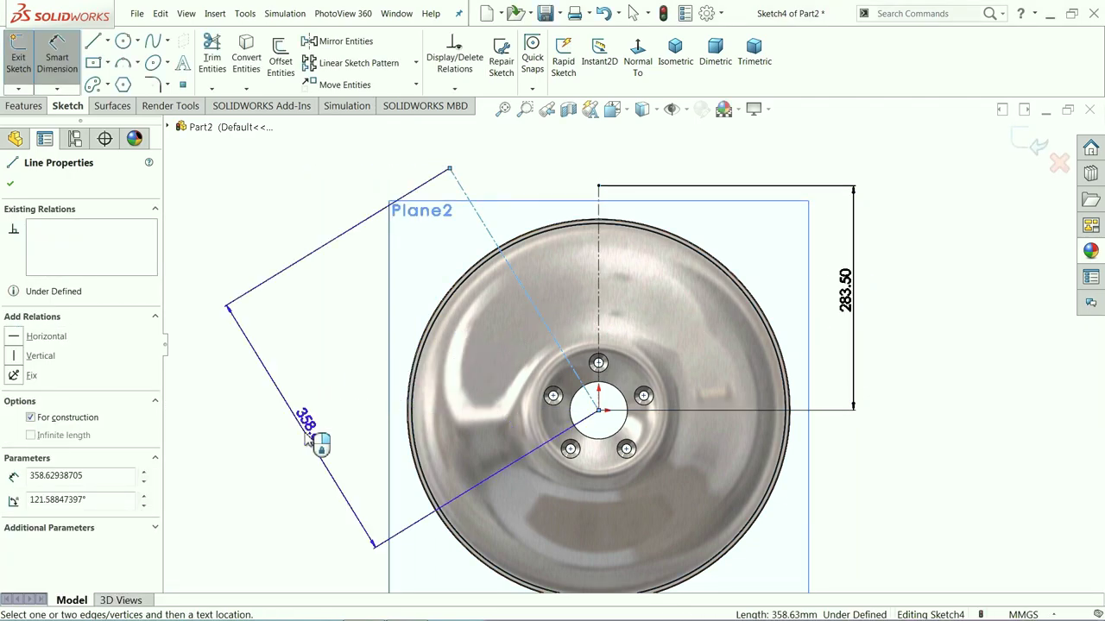
click(316, 466)
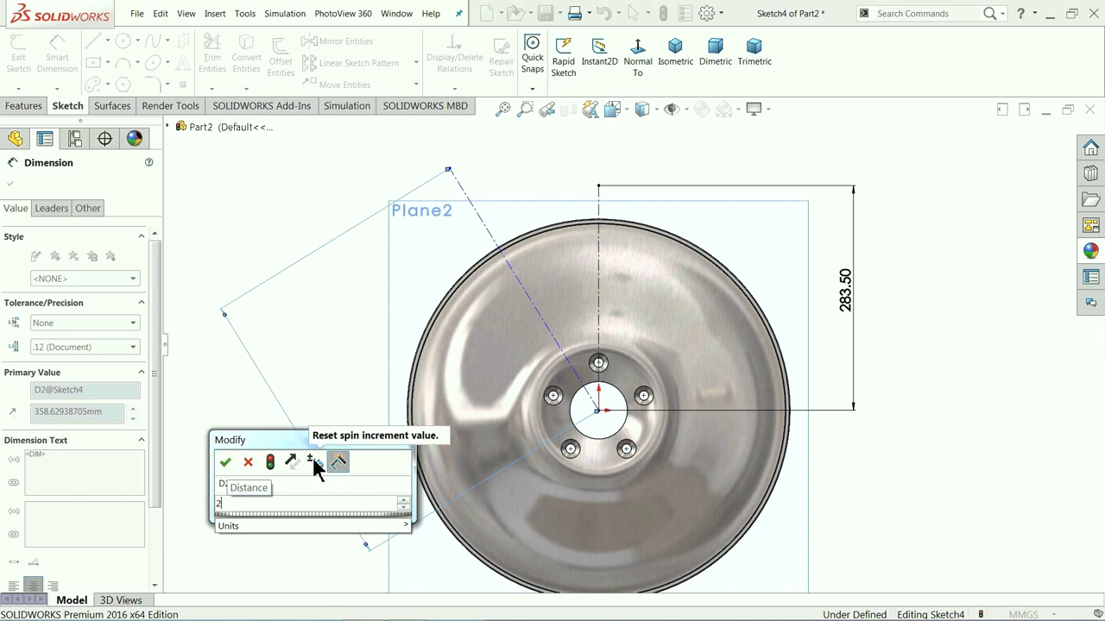
key(Return)
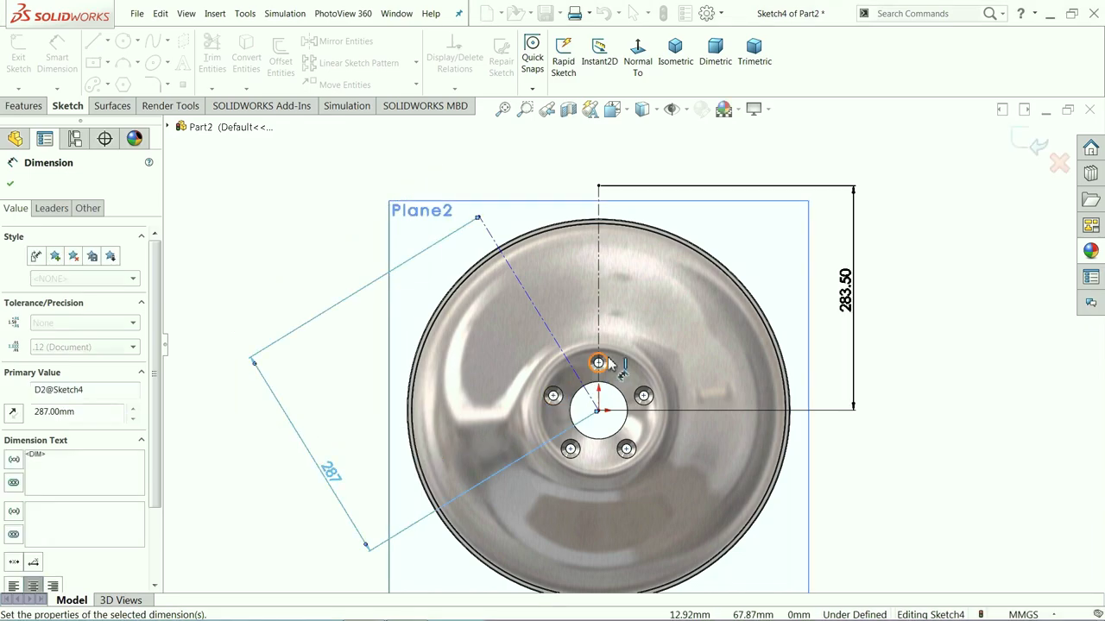
Dimension the angle between the vertical and slanted centerlines as 22.5°
scroll(604, 373, down, 3)
click(596, 412)
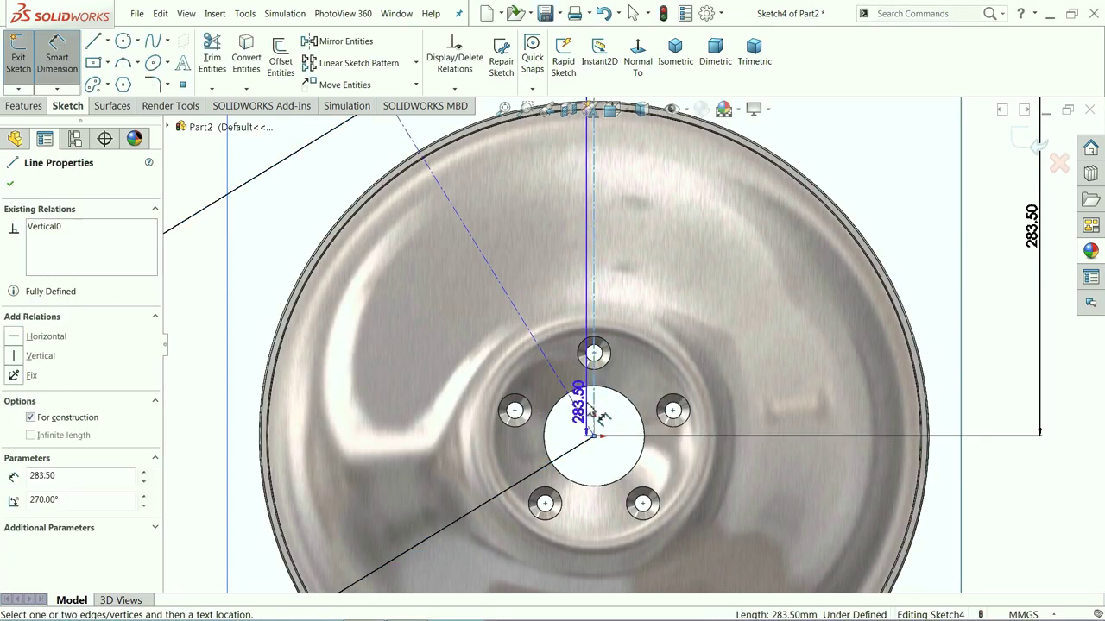
click(581, 404)
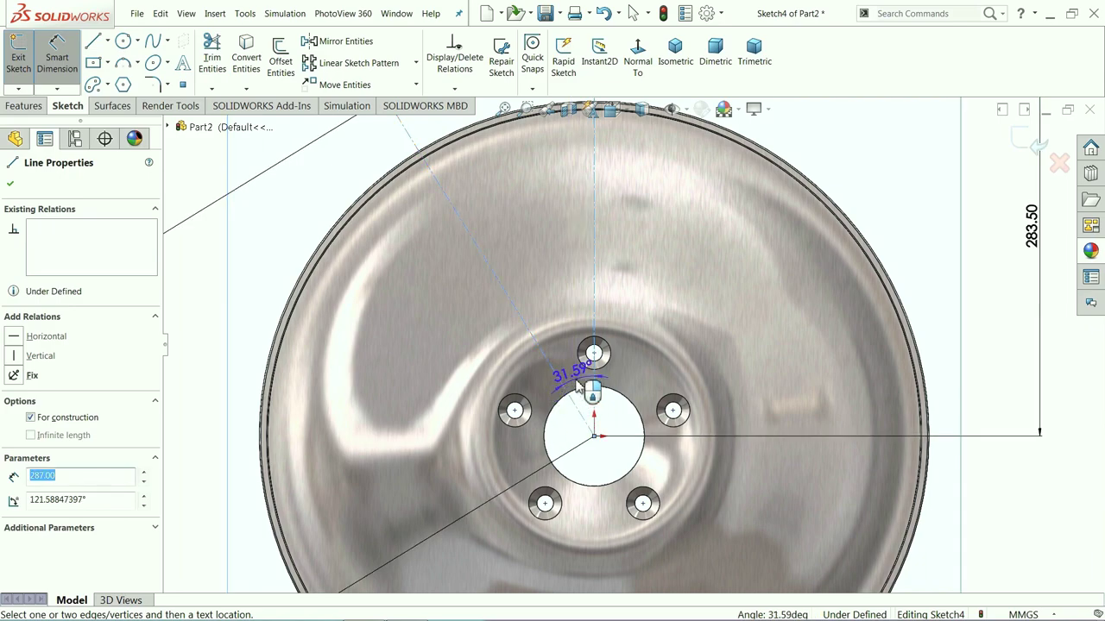
click(577, 383)
text(22.5)
key(Return)
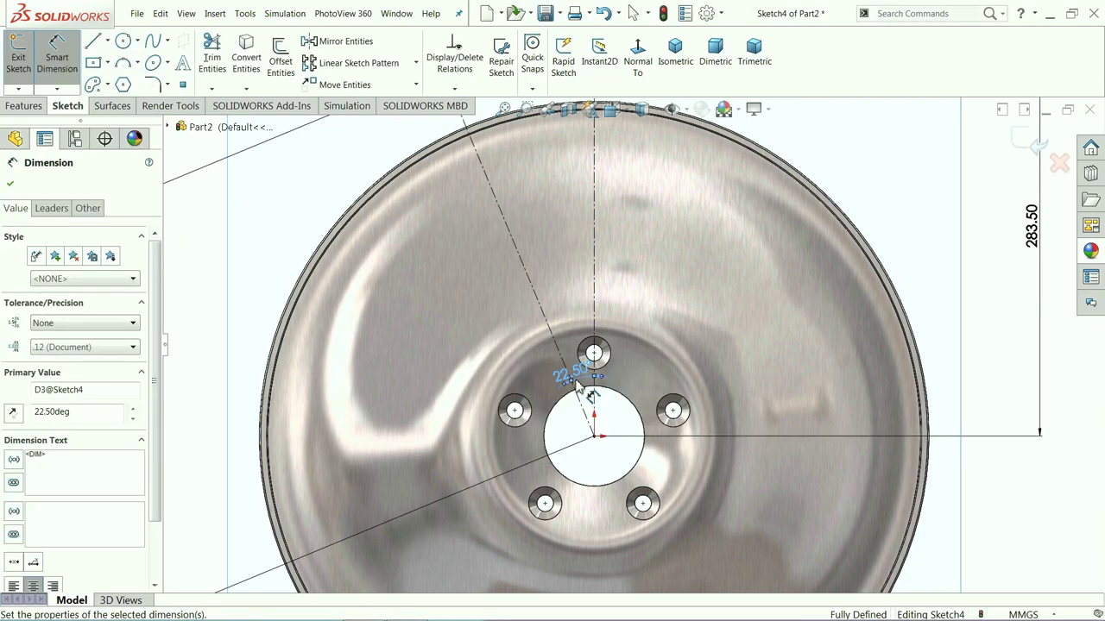
Draw a horizontal line about 29 mm long leftward from the upper end of the vertical centerline
scroll(580, 387, up, 4)
scroll(594, 267, down, 4)
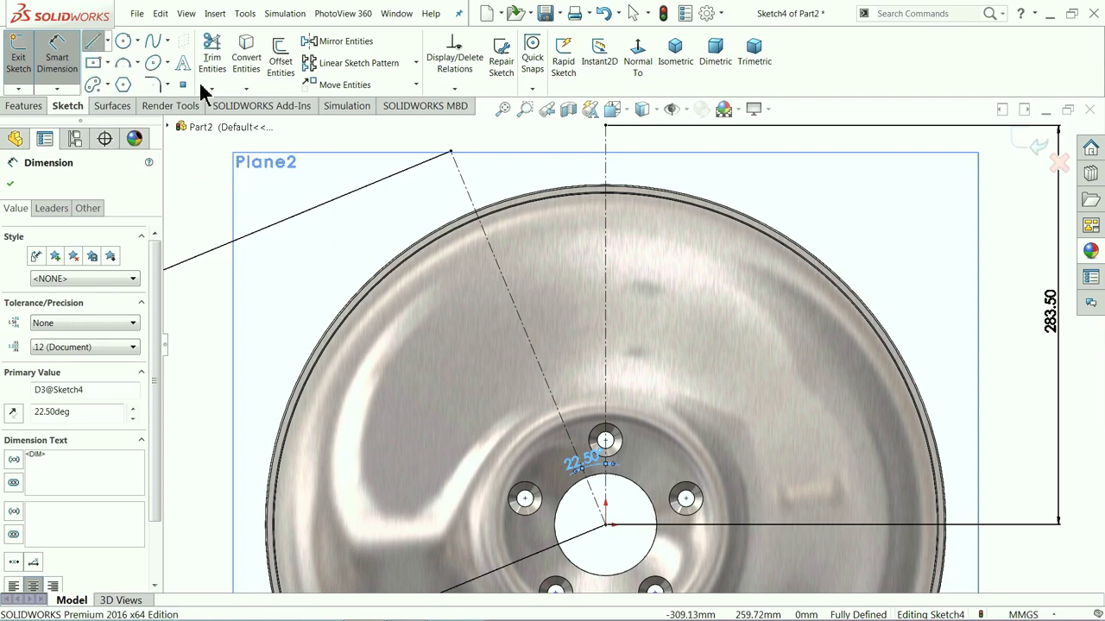
click(93, 42)
scroll(596, 138, down, 3)
click(622, 160)
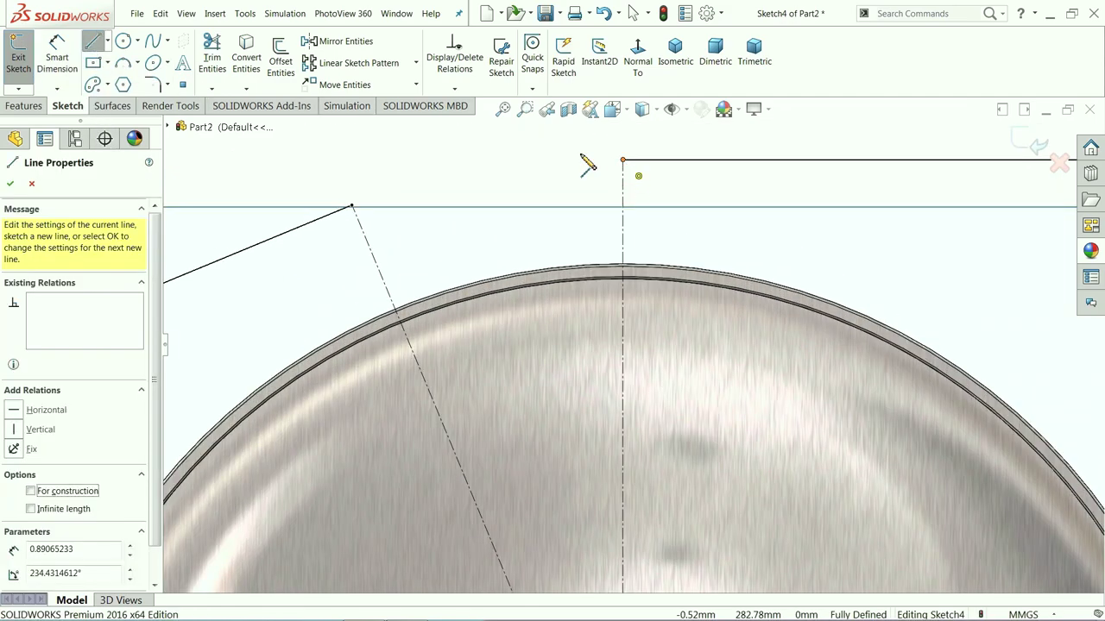
click(553, 162)
right_click(495, 177)
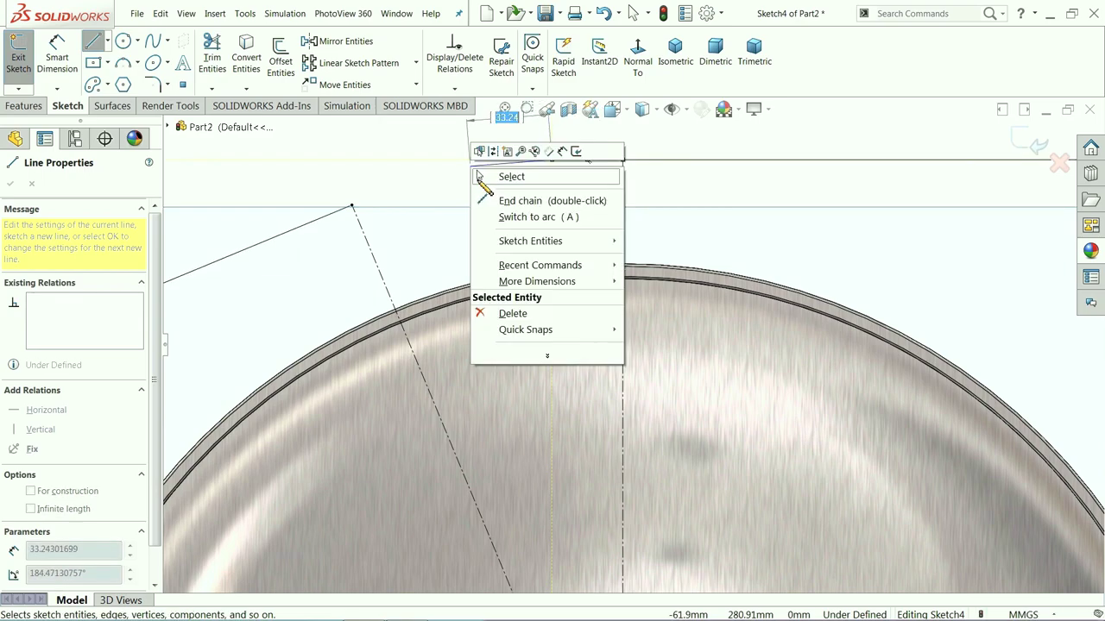
click(499, 177)
Dimension the short horizontal line's length as 18.2 mm
click(57, 60)
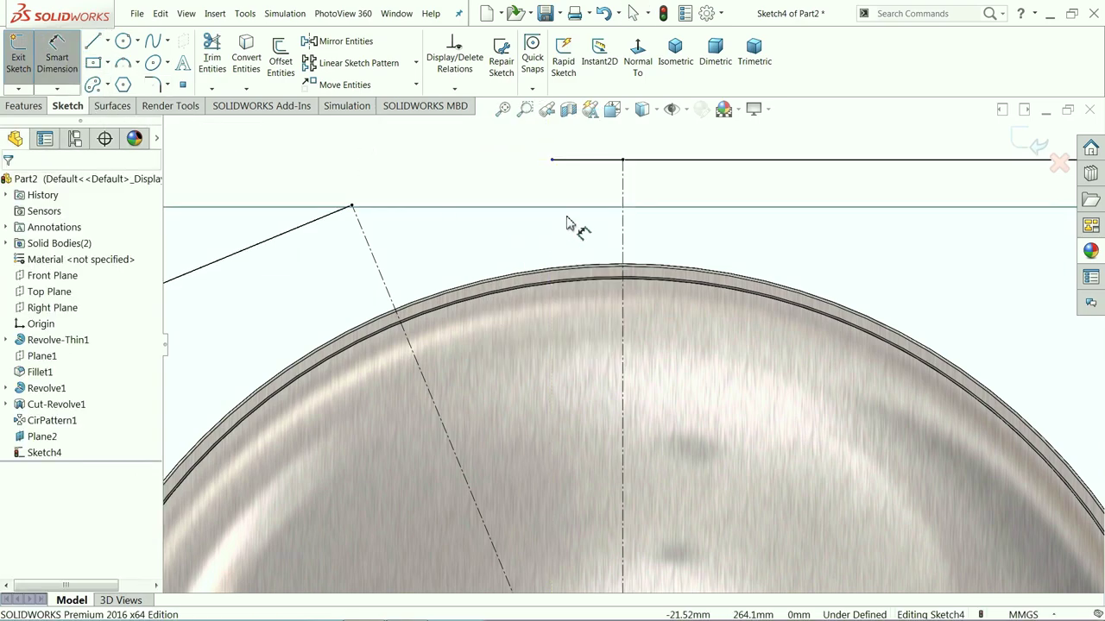
click(586, 161)
click(583, 144)
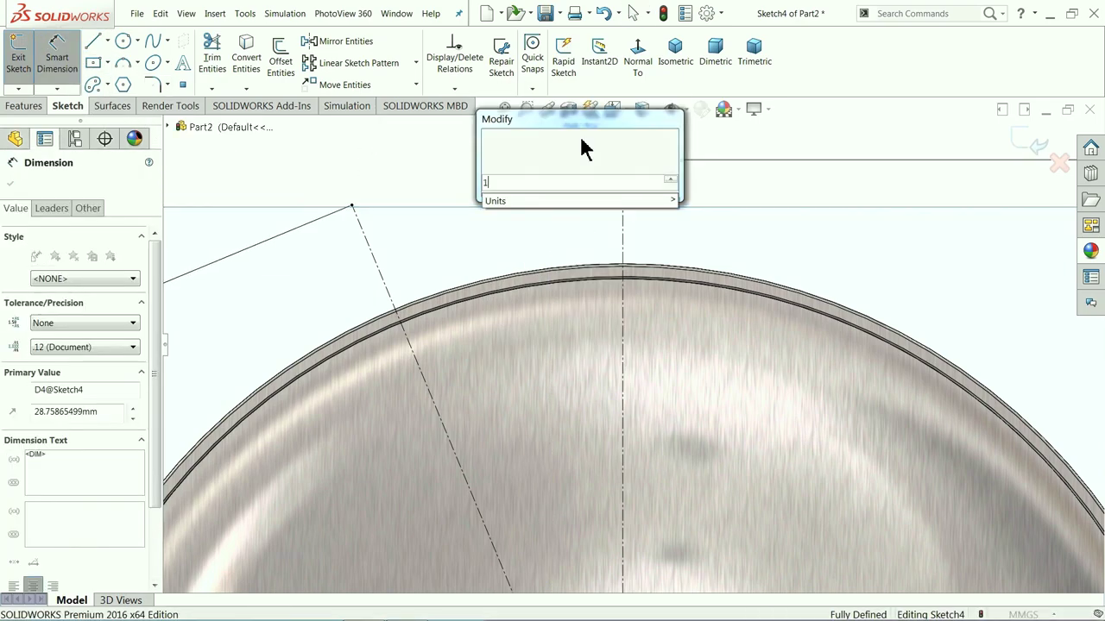
text(18.2)
key(Return)
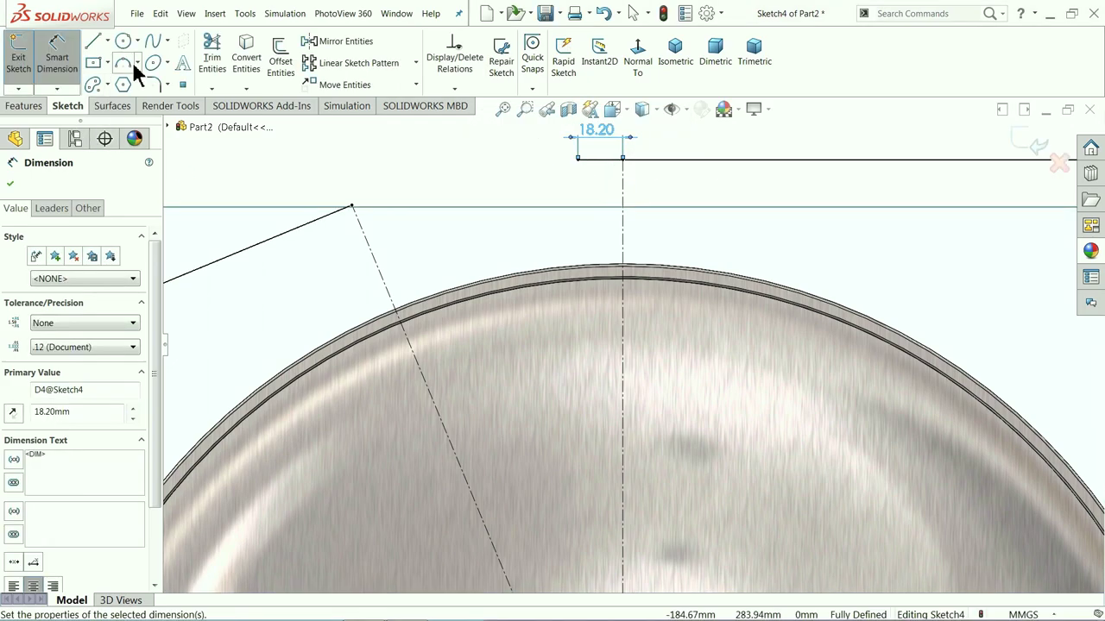
Draw a two-point spline from the short line's left end to the vertical centerline, about 83 mm above the wheel's center
click(152, 43)
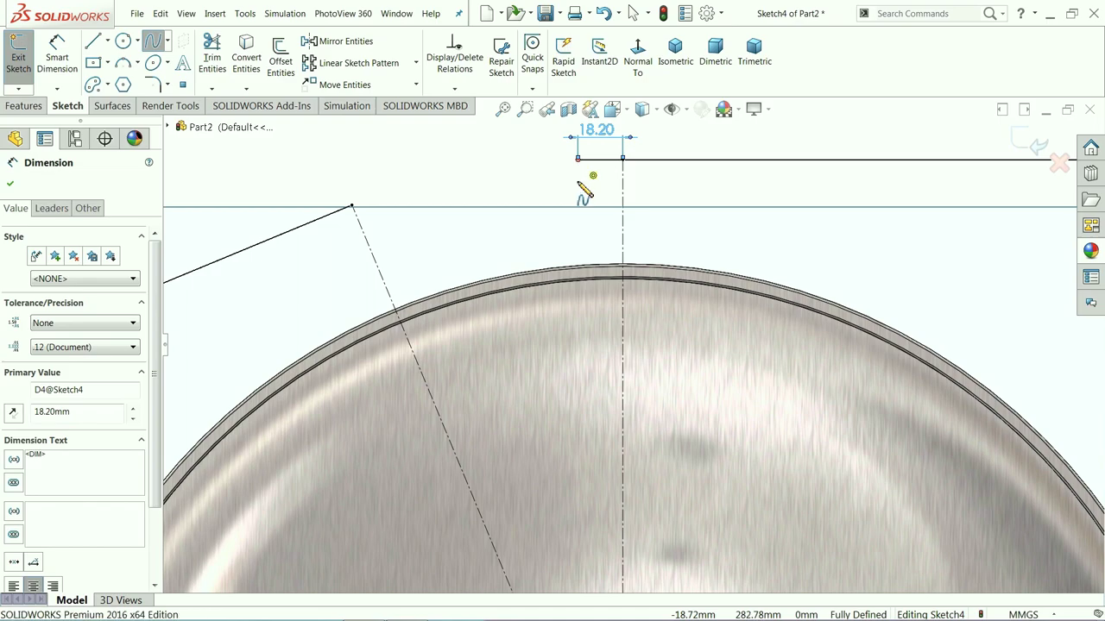
click(579, 160)
scroll(592, 271, up, 5)
scroll(620, 459, down, 5)
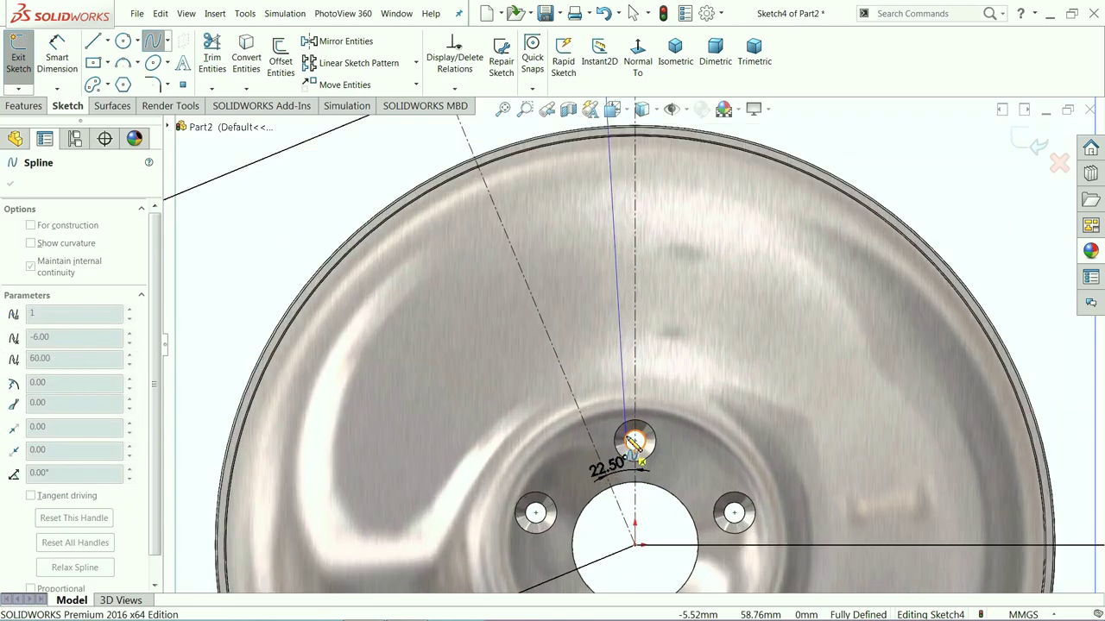
click(629, 383)
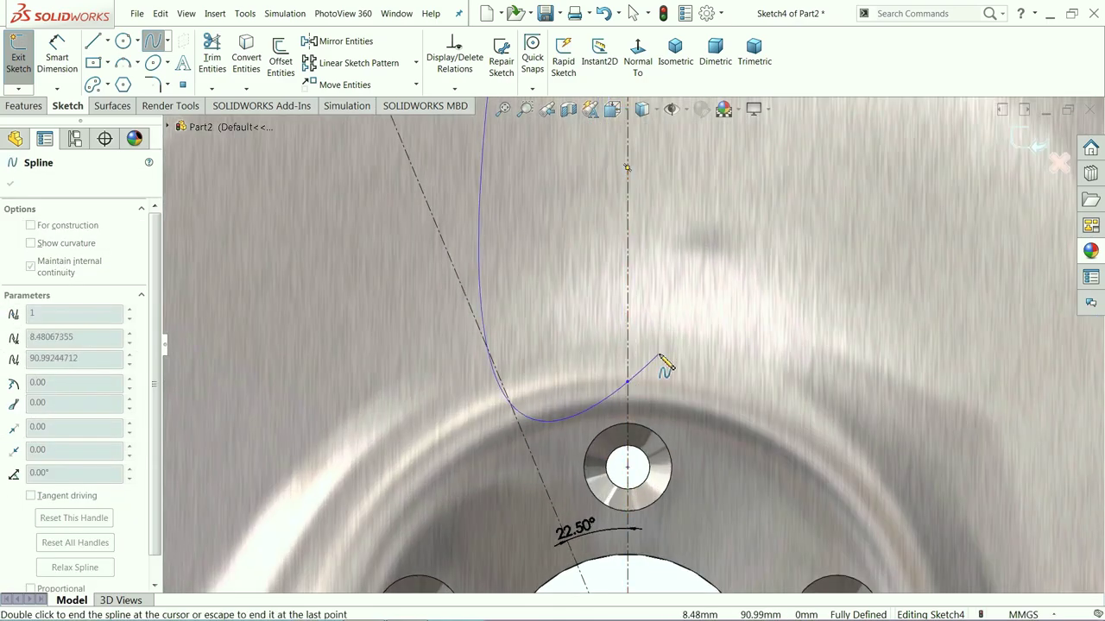
right_click(661, 362)
click(673, 364)
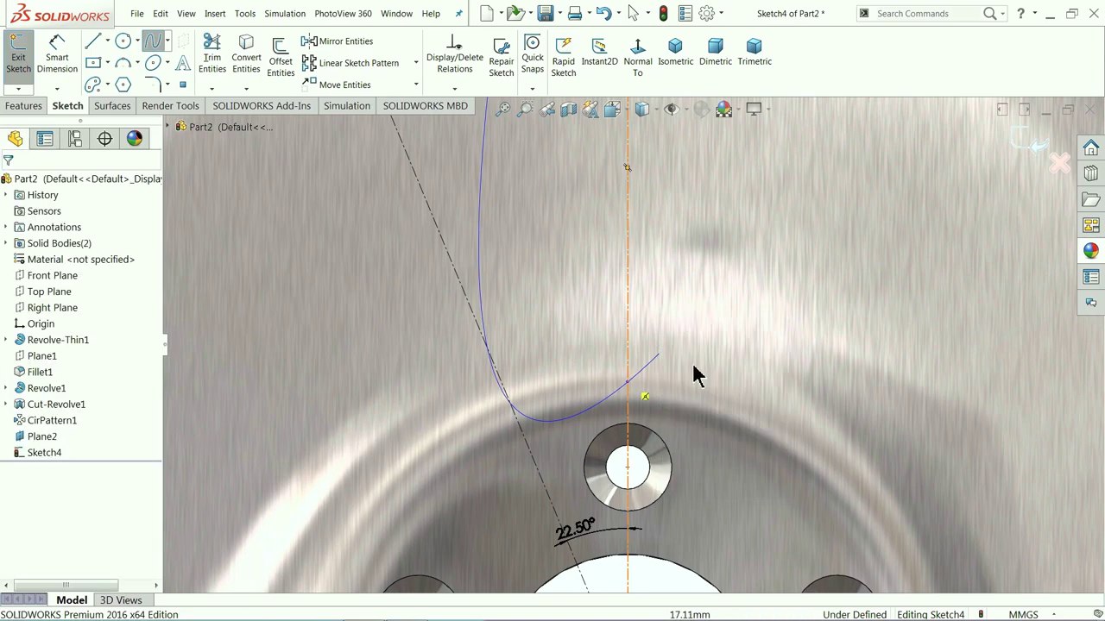
Pull out the tangent handle at the spline's lower end and constrain it horizontal so the curve bulges left
click(623, 348)
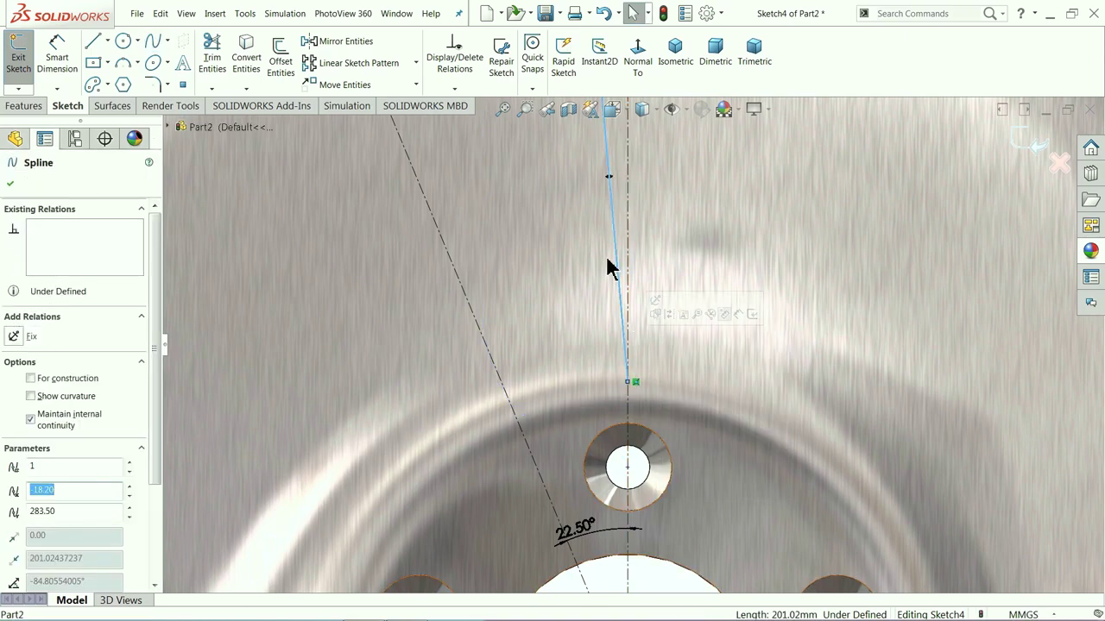
click(610, 177)
click(43, 343)
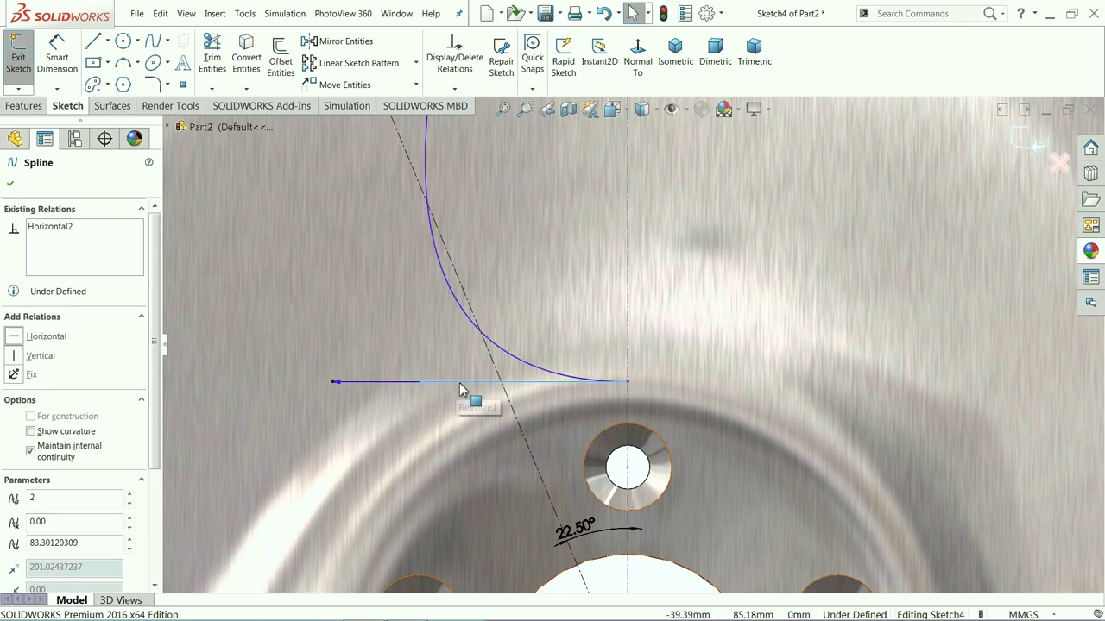
scroll(447, 391, up, 5)
scroll(599, 247, down, 4)
scroll(609, 239, up, 1)
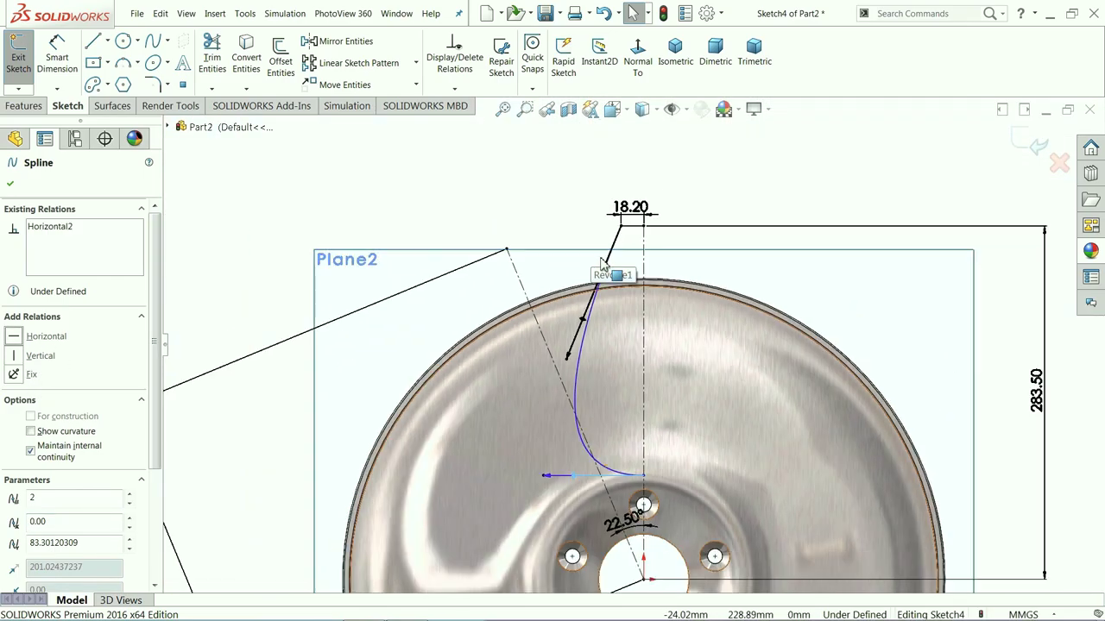
click(520, 218)
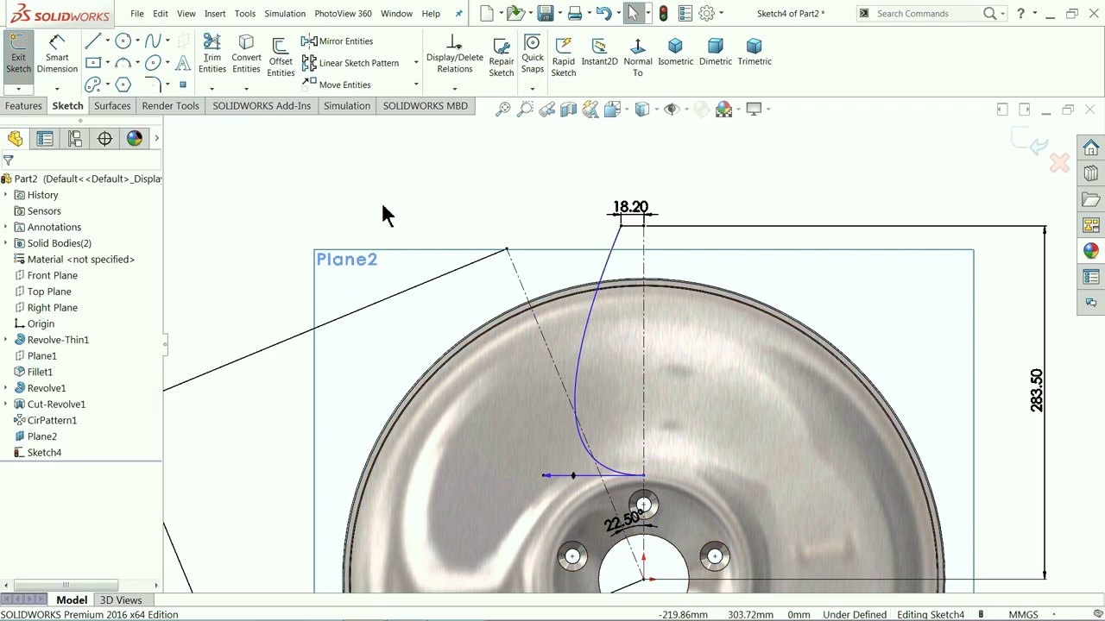
Adjust the tangent handle at the spline's upper end to a tangent weighting of about 423
click(586, 338)
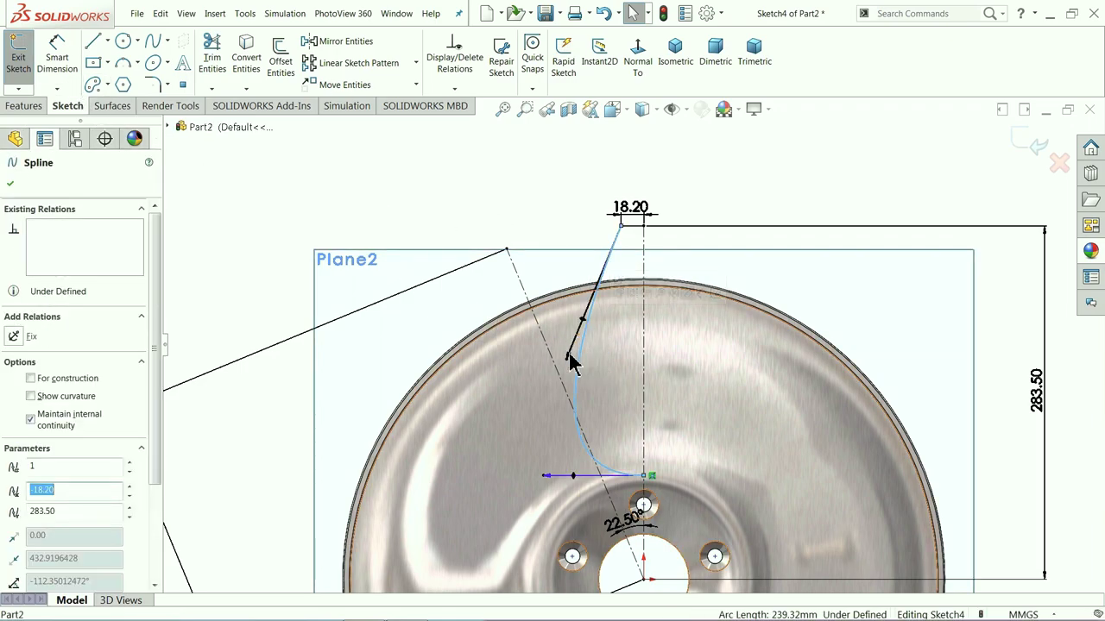
click(566, 364)
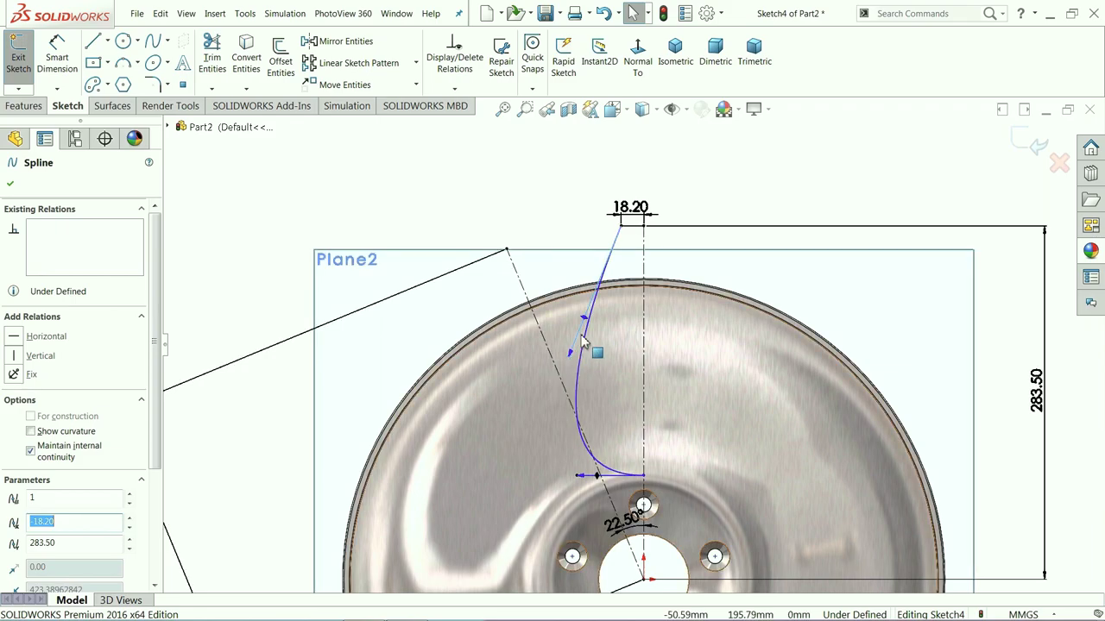
click(456, 211)
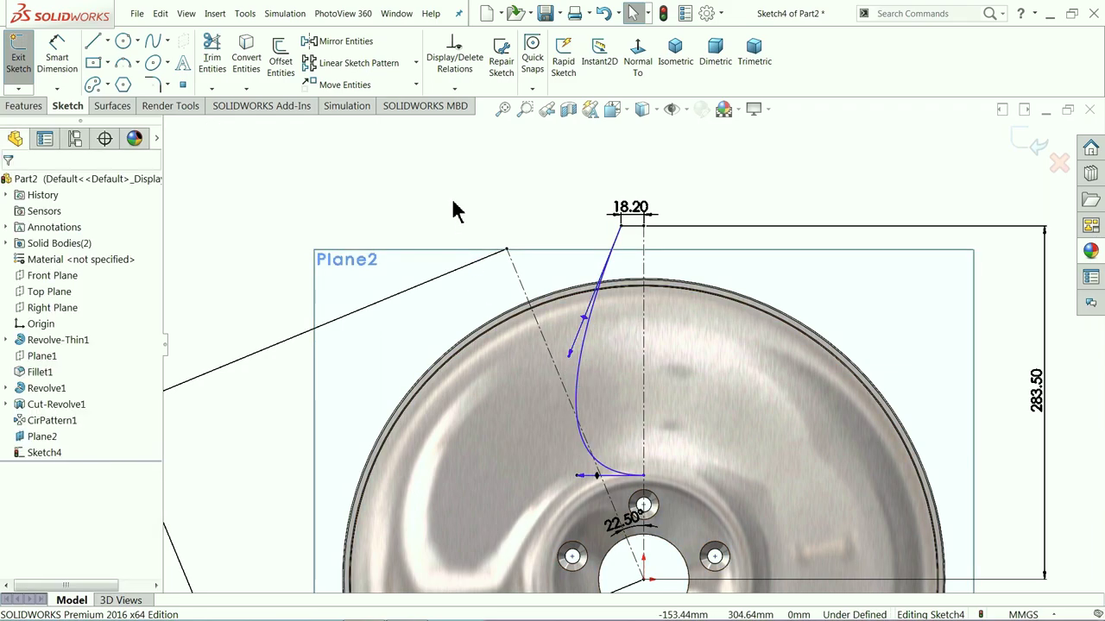
Dimension the tangent weighting of the spline's lower handle as 126.4 mm
click(57, 53)
scroll(596, 483, down, 7)
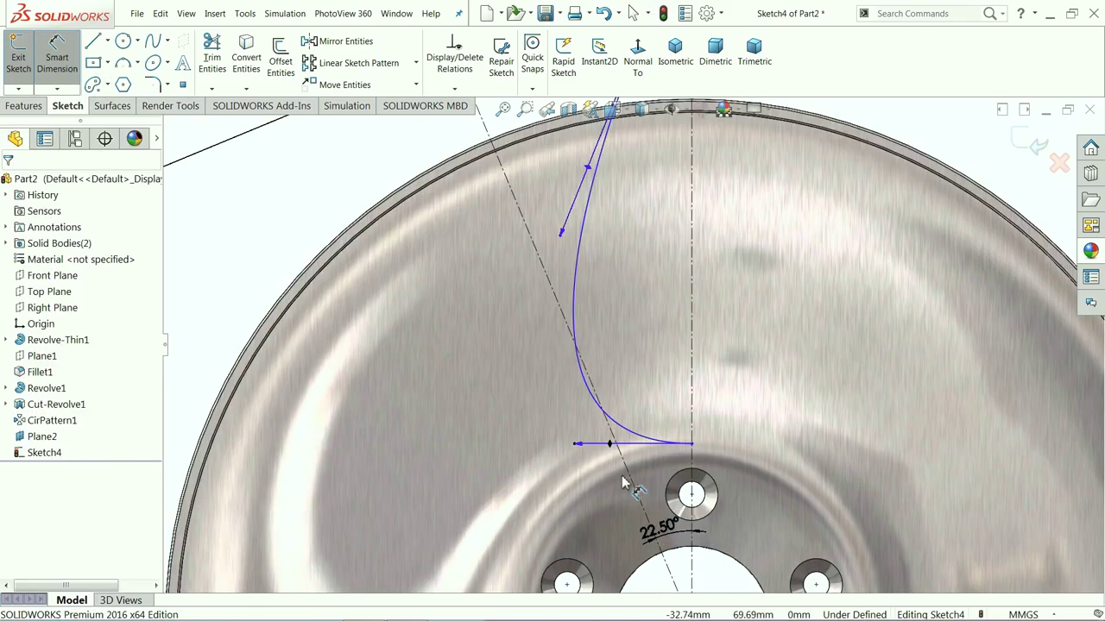
click(624, 390)
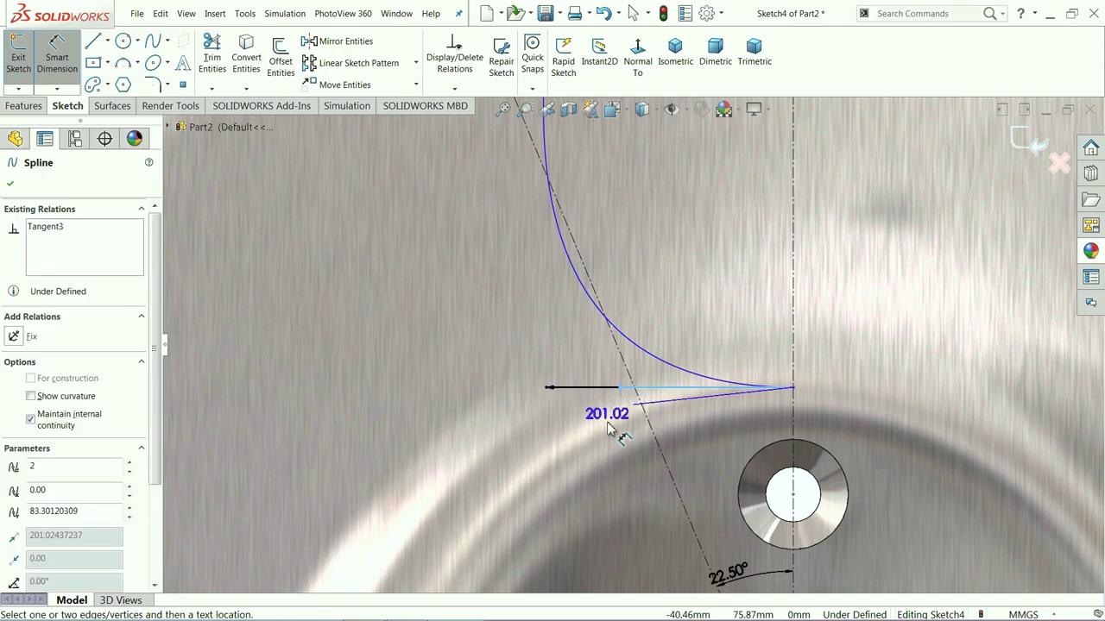
click(606, 434)
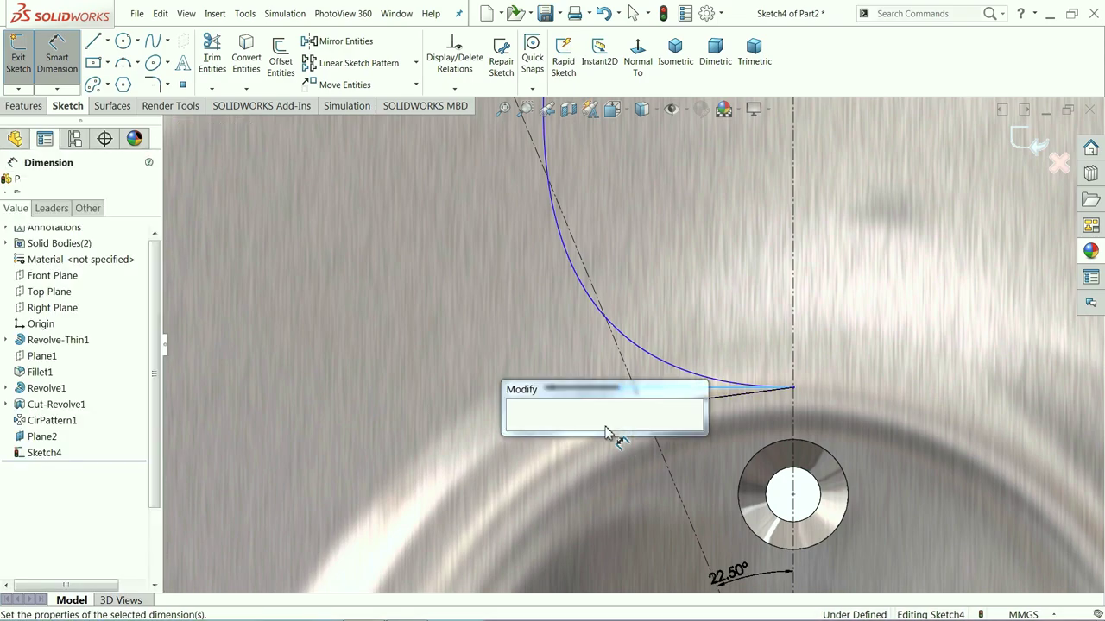
text(126.4)
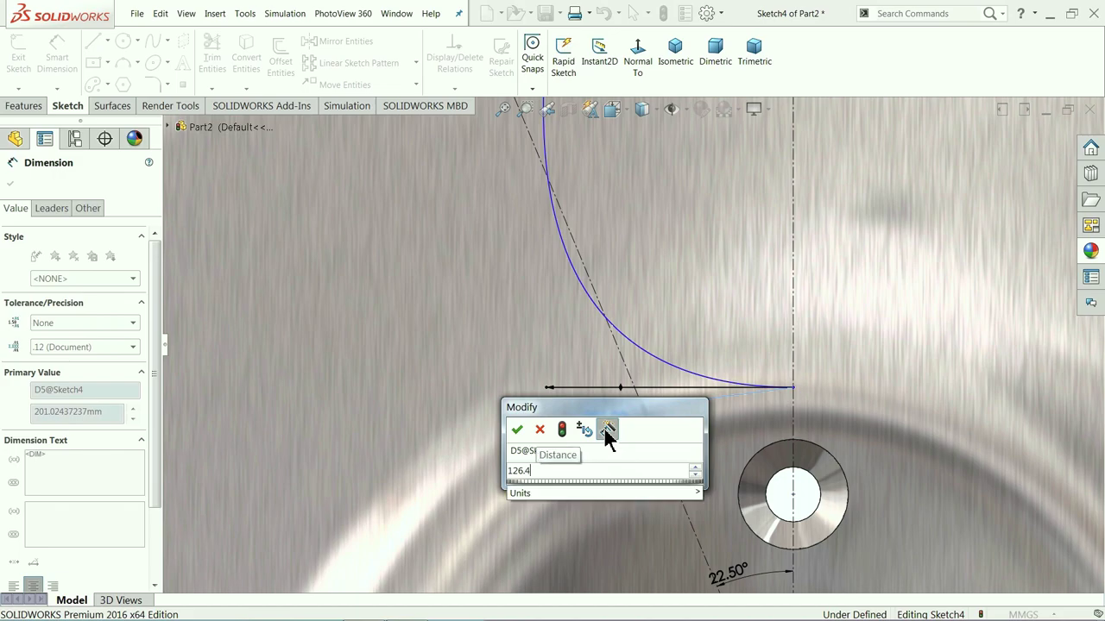
key(Return)
Dimension the tangent weighting of the spline's upper handle as 297 mm
scroll(679, 337, up, 5)
scroll(673, 324, up, 5)
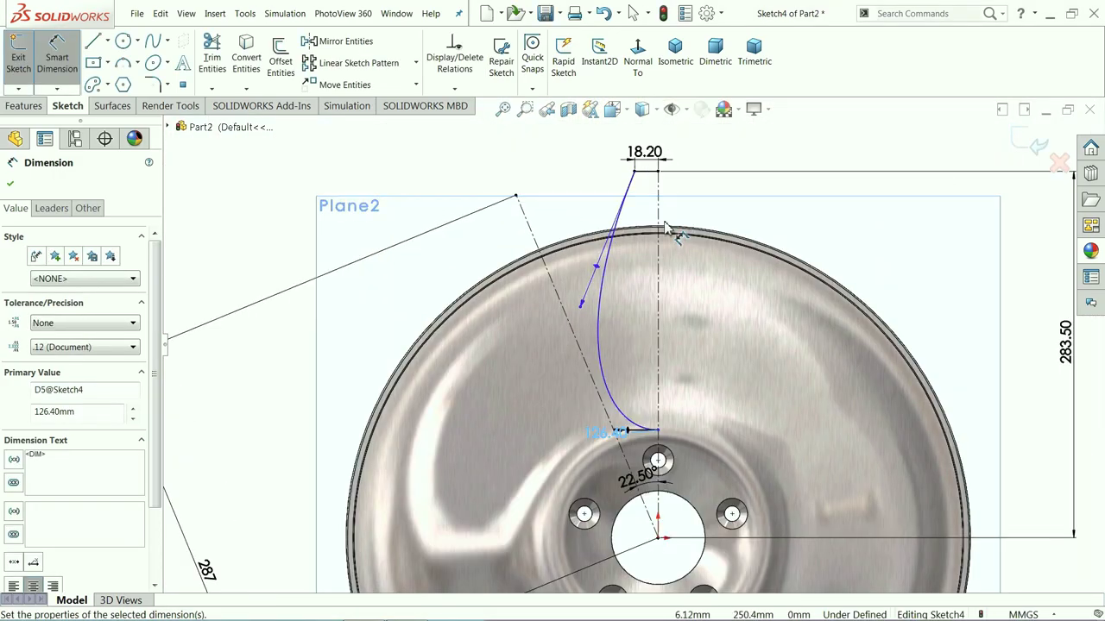
scroll(549, 332, down, 6)
click(544, 327)
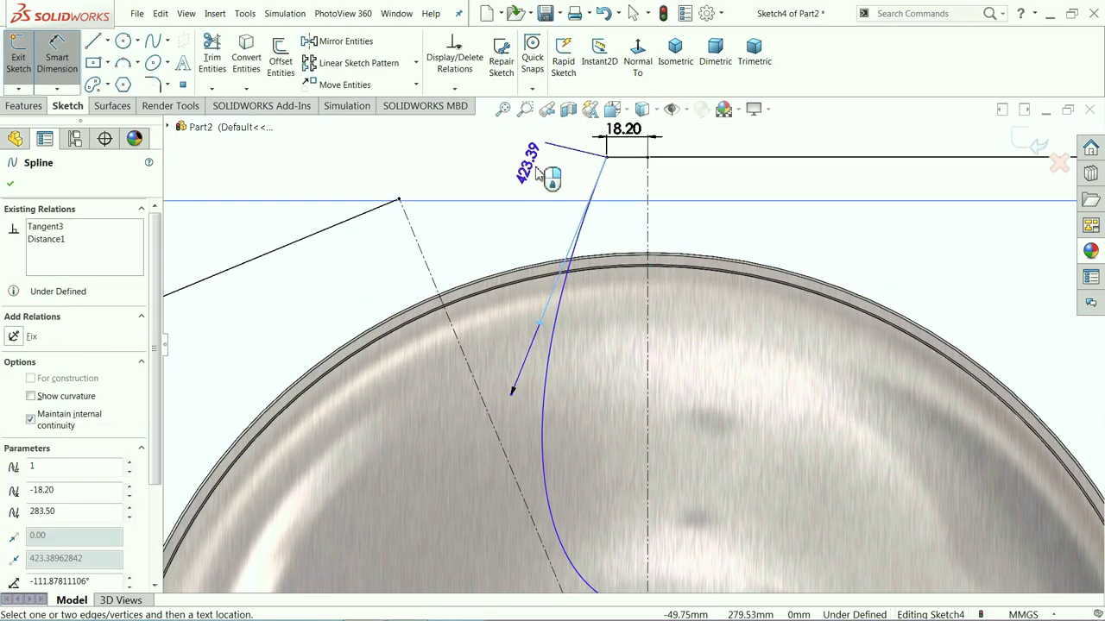
click(544, 173)
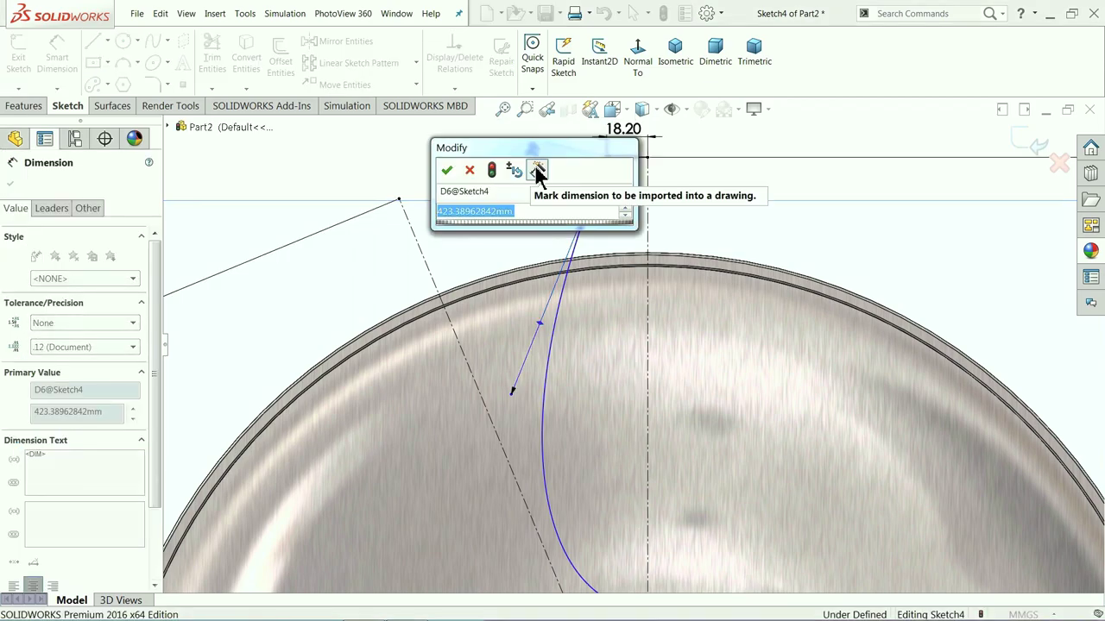
text(297)
key(Return)
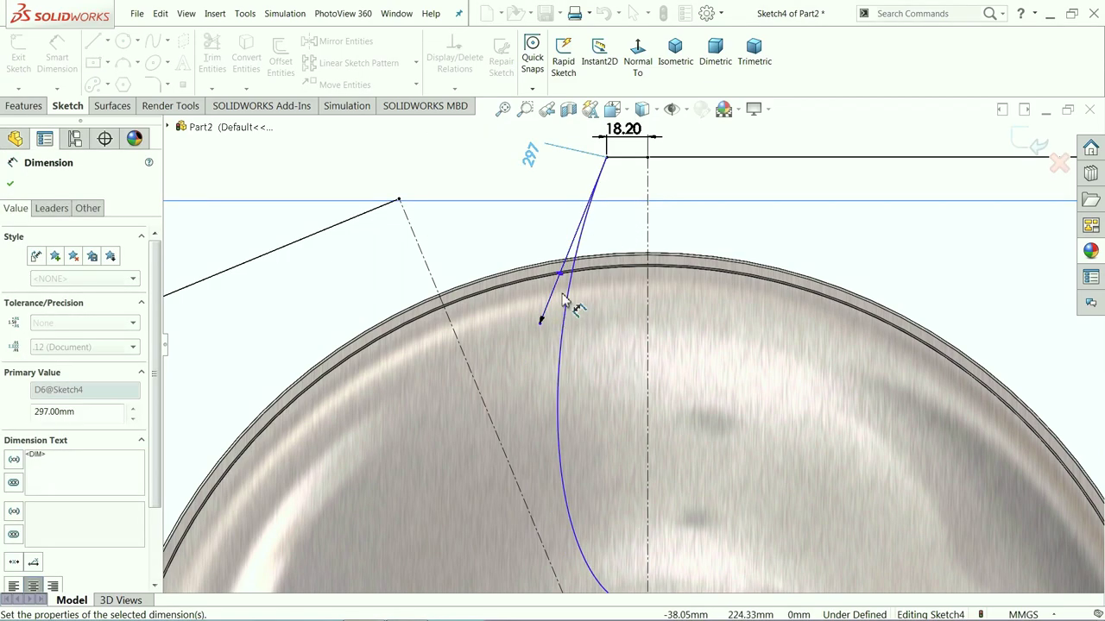
Dimension the angle between the spline's upper tangent handle and the vertical centerline as 15.58°
click(559, 274)
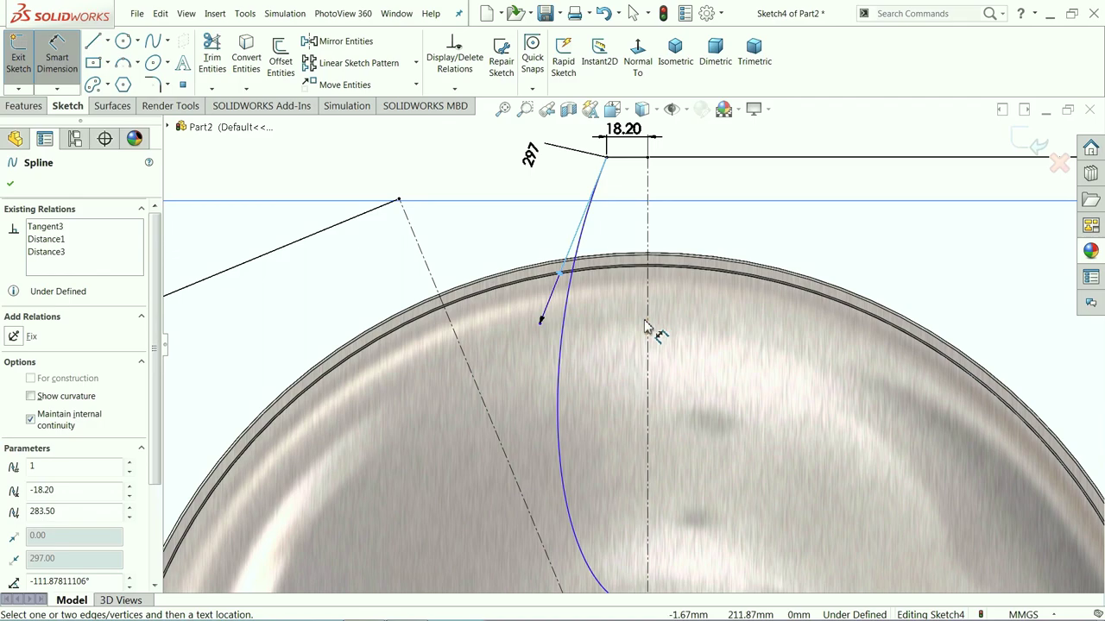
click(648, 328)
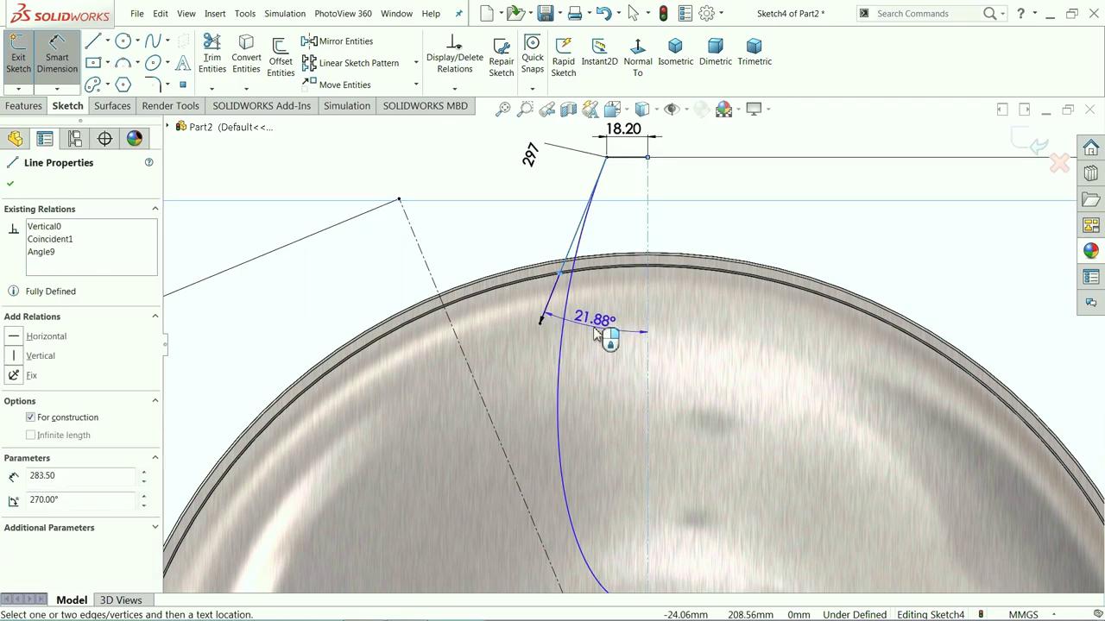
click(605, 338)
text(1558)
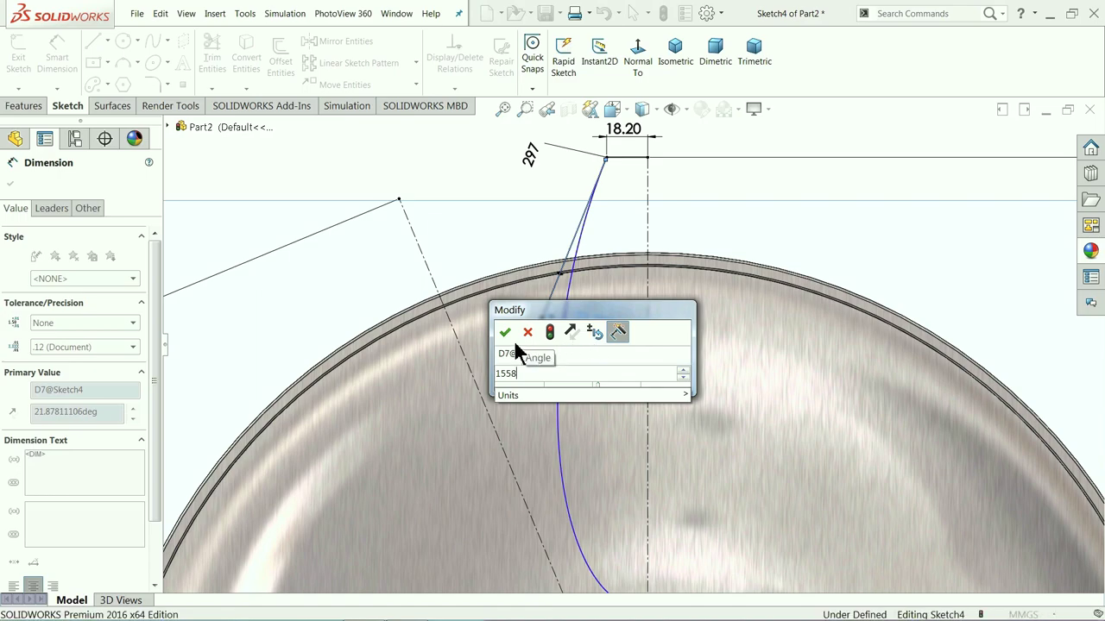
text(.58)
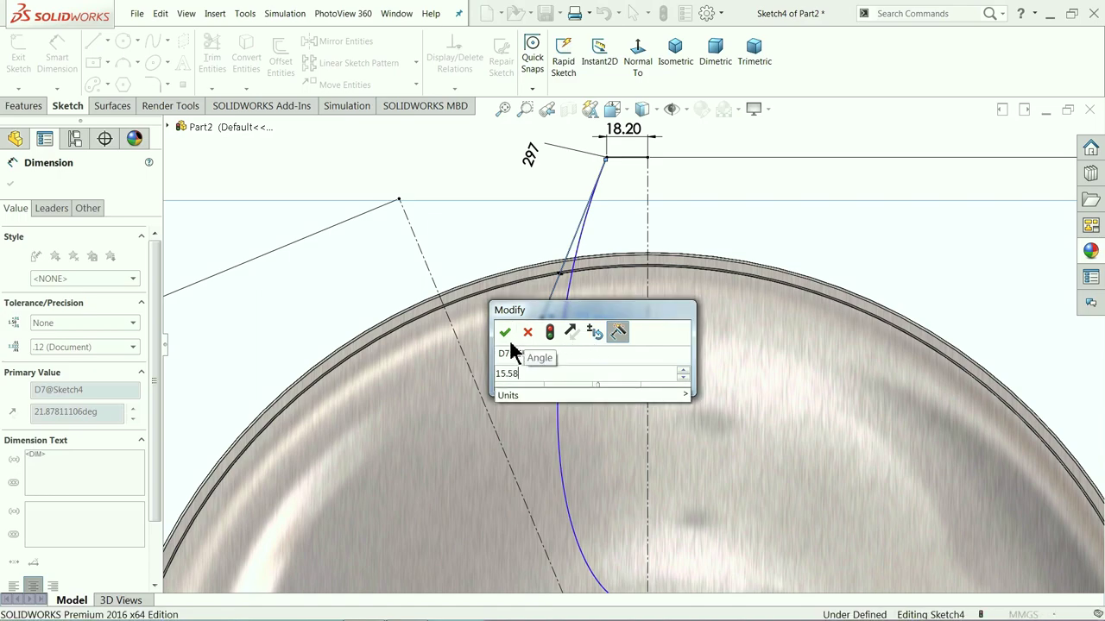
click(505, 333)
Dimension the vertical distance from the wheel's center to the spline's lower endpoint as 75 mm
scroll(649, 332, up, 3)
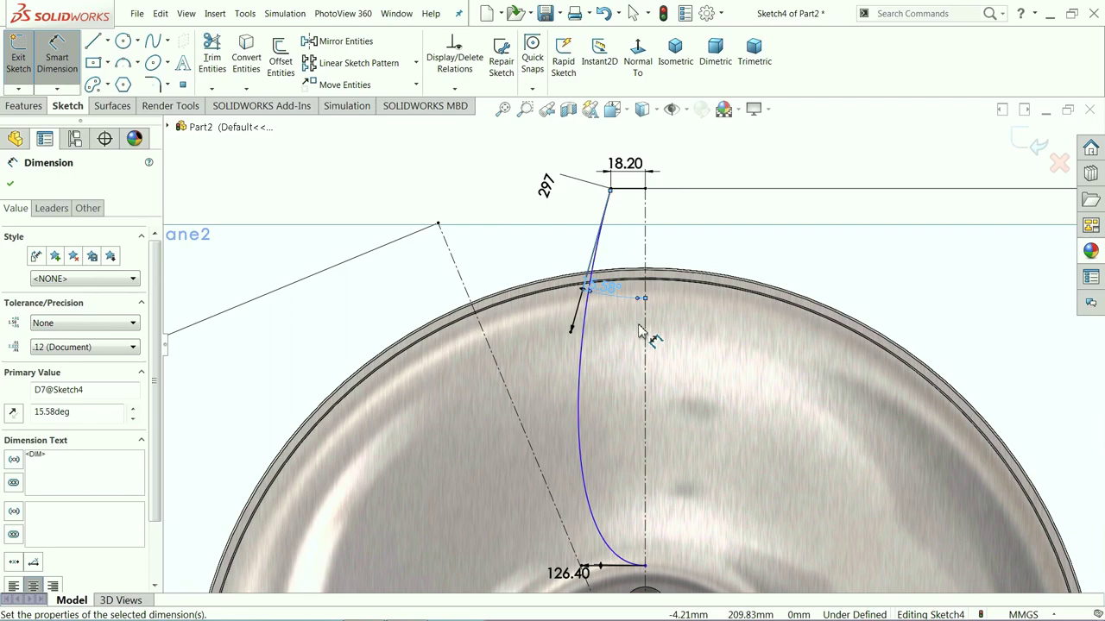
scroll(656, 449, down, 5)
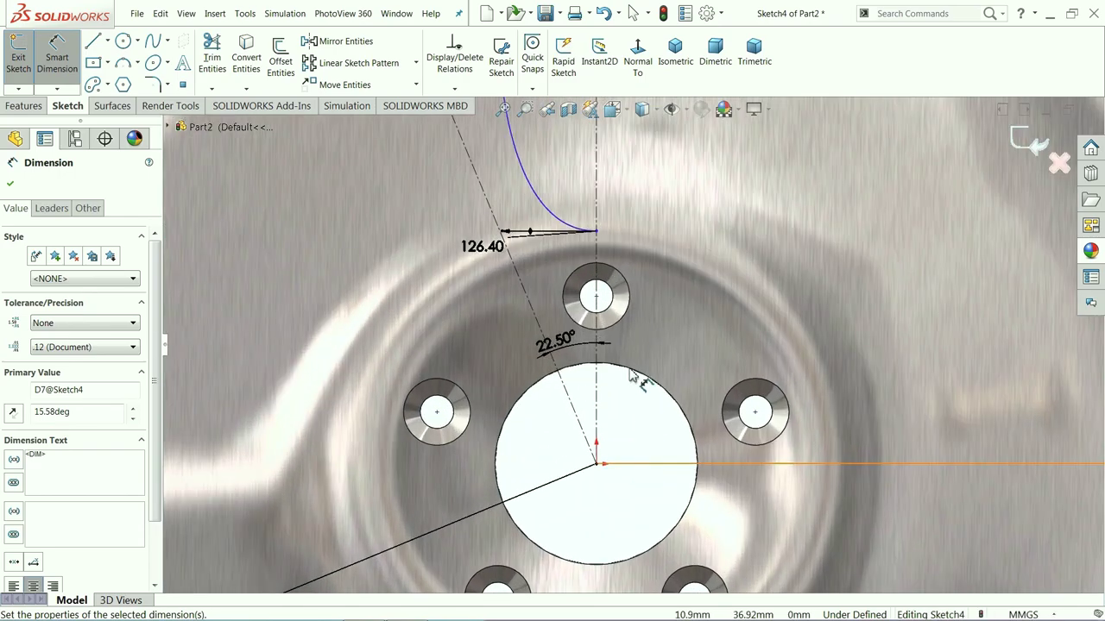
click(596, 232)
click(598, 470)
click(879, 361)
text(75)
key(Return)
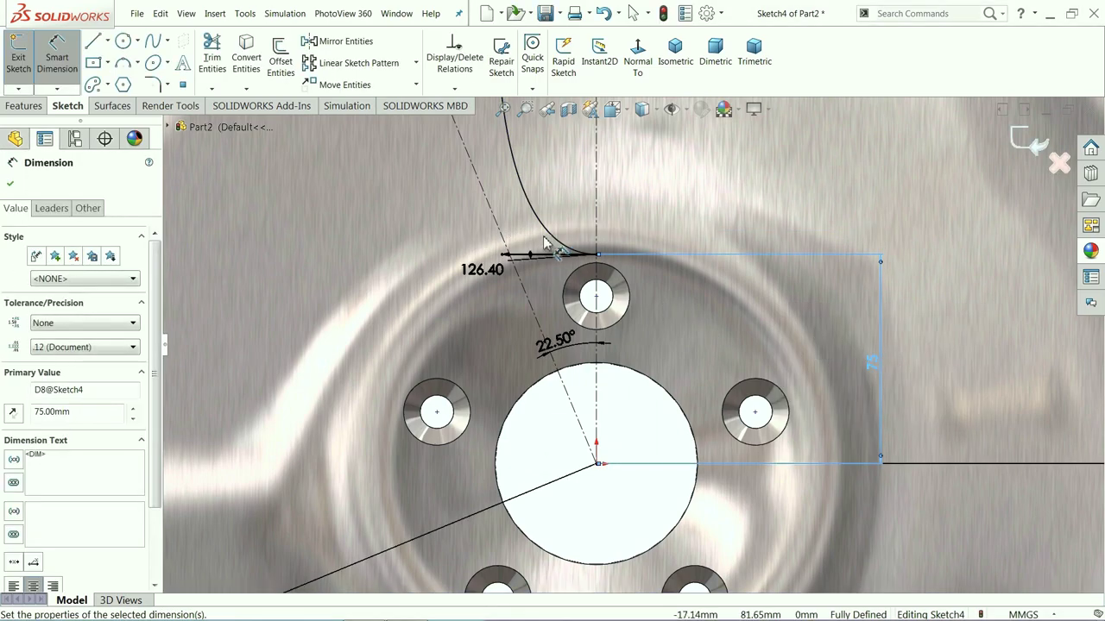
Mirror the spline and the short horizontal line at its upper end about the vertical centerline, keeping the originals
key(f)
scroll(691, 311, down, 5)
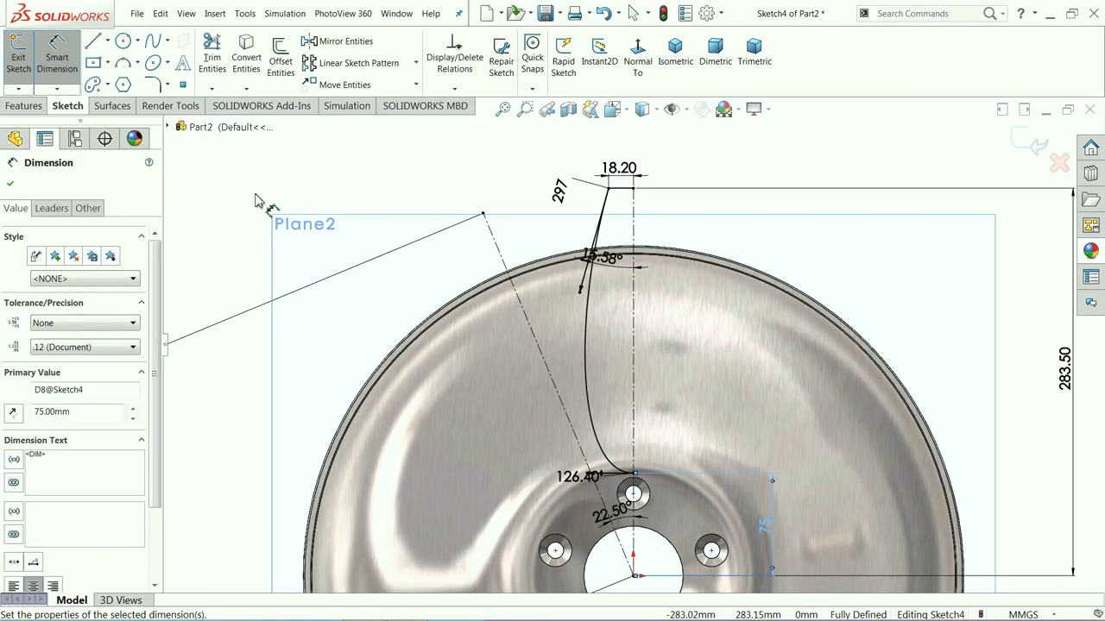
click(315, 41)
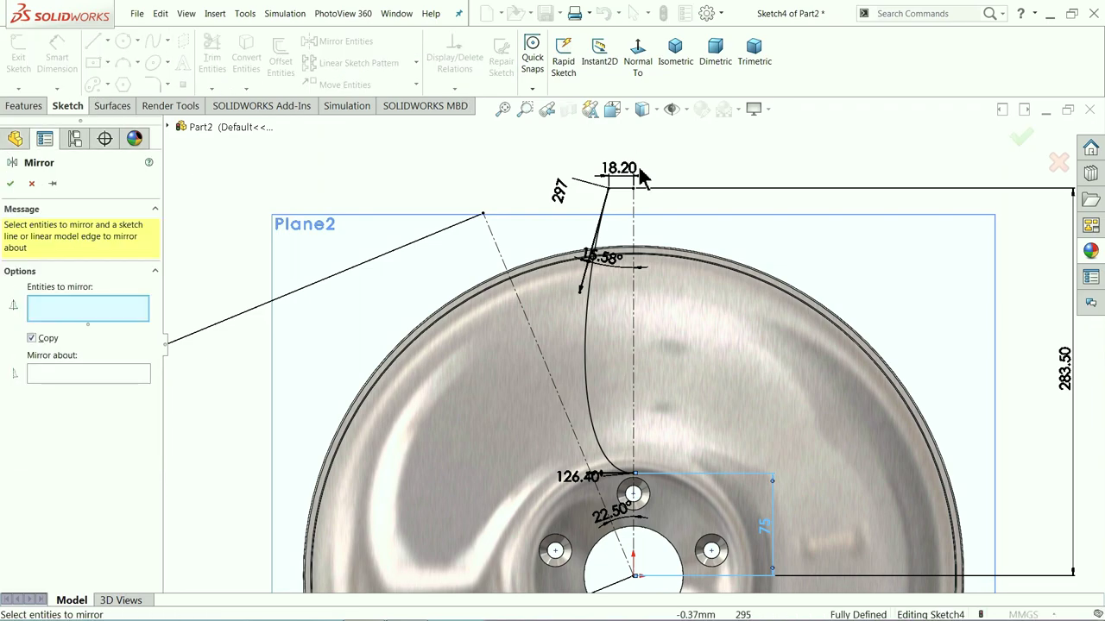
click(623, 189)
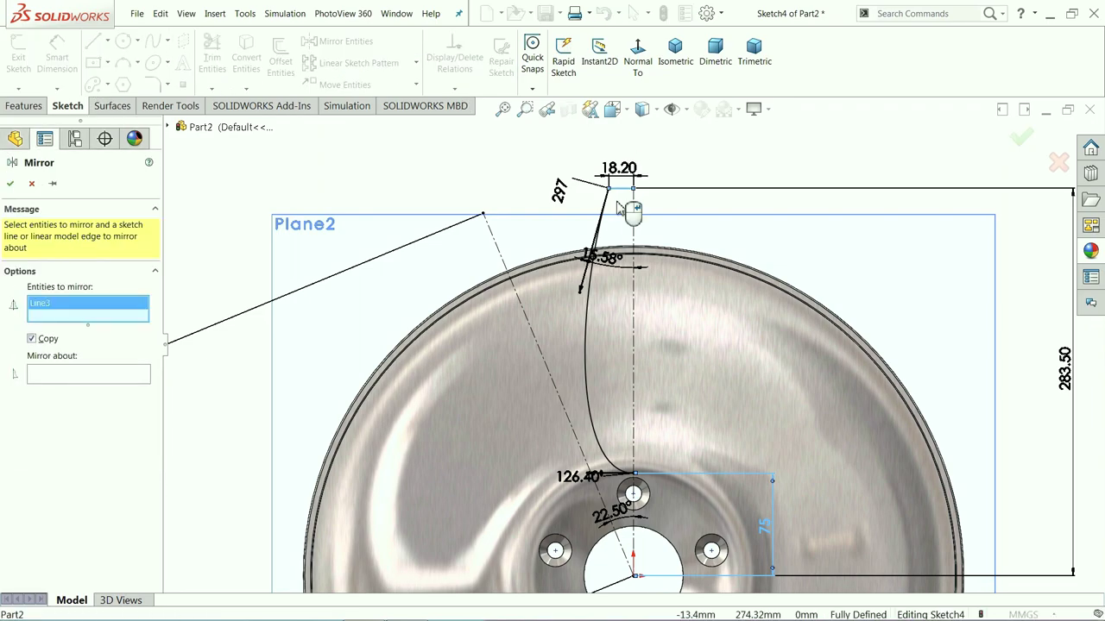
click(589, 313)
click(79, 391)
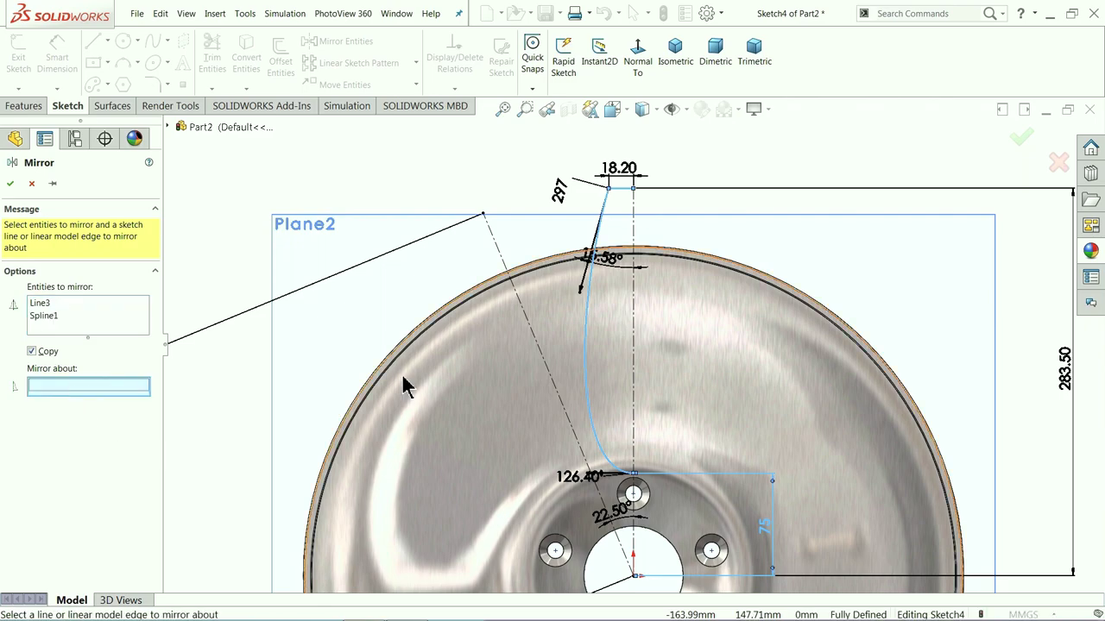
click(632, 354)
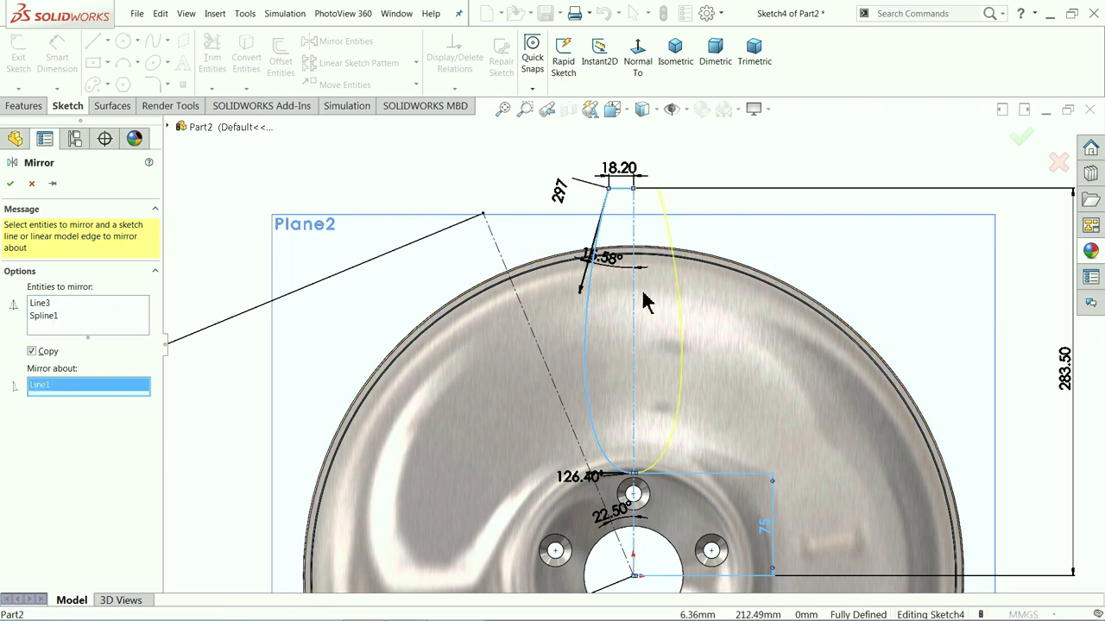
click(10, 183)
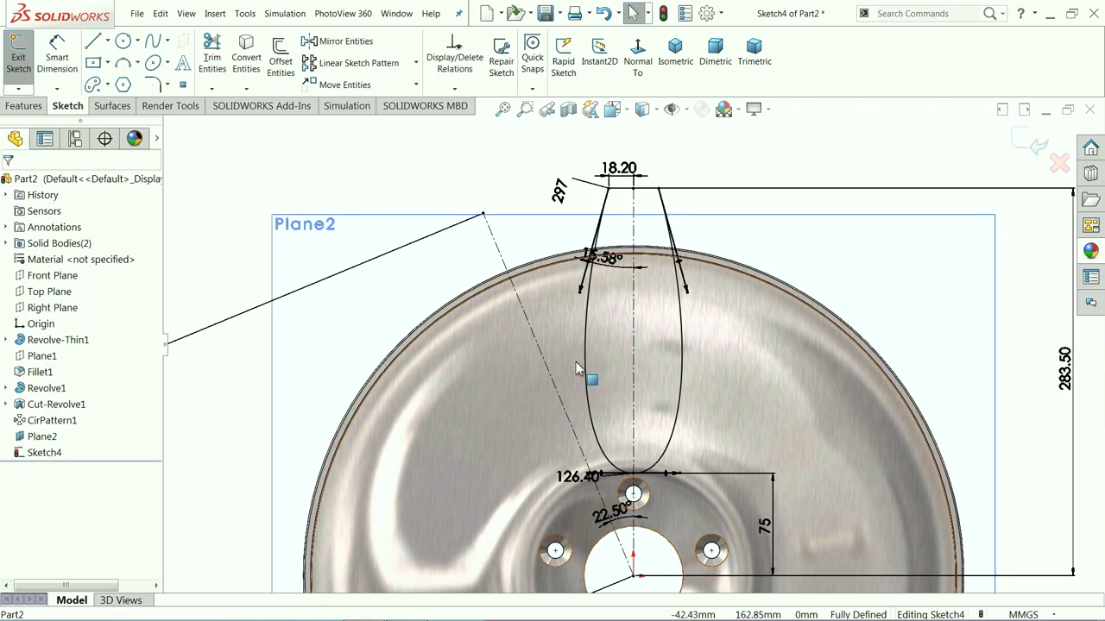
Sketch a line about 79.76 mm long from the upper end of the inclined centerline, sloping down and away from the mirrored profile
click(92, 41)
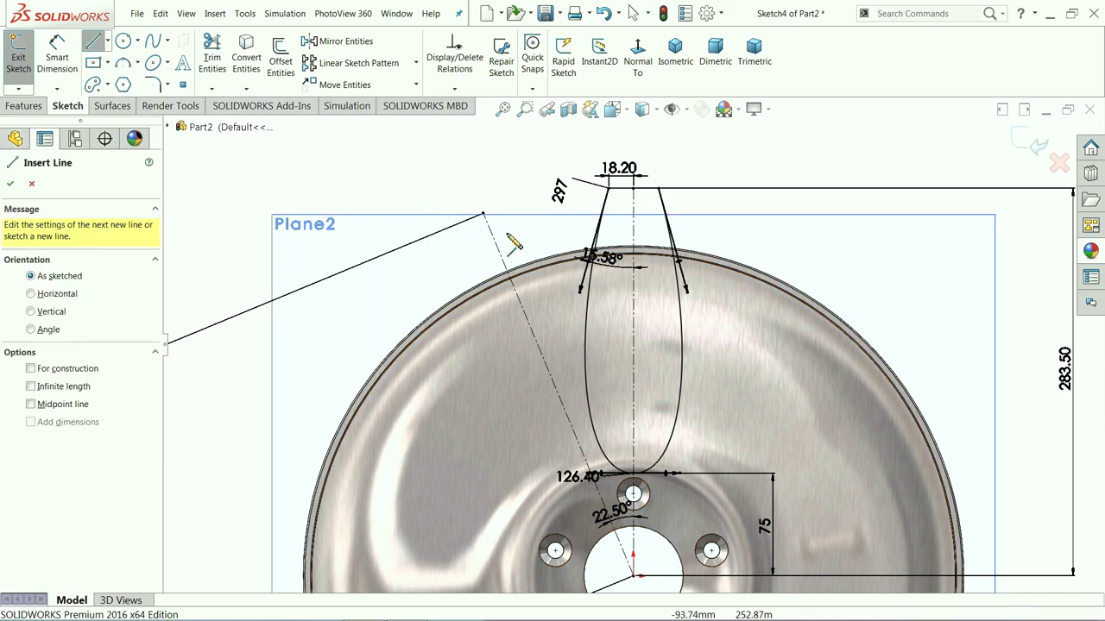
click(484, 215)
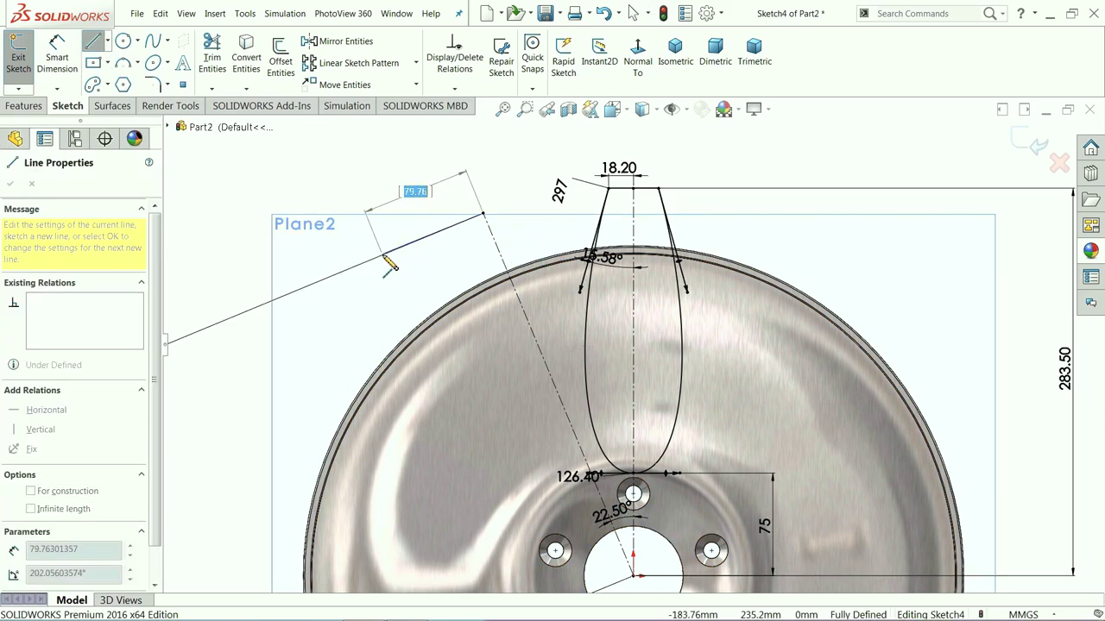
right_click(394, 284)
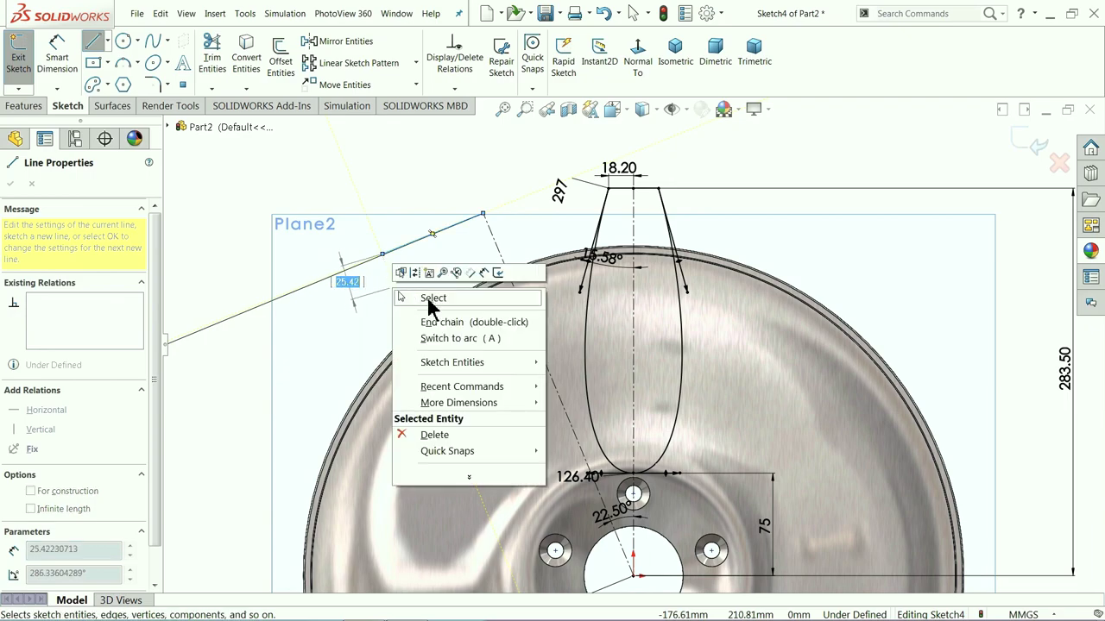
click(432, 298)
Make the new line perpendicular to the inclined centerline
scroll(481, 253, down, 4)
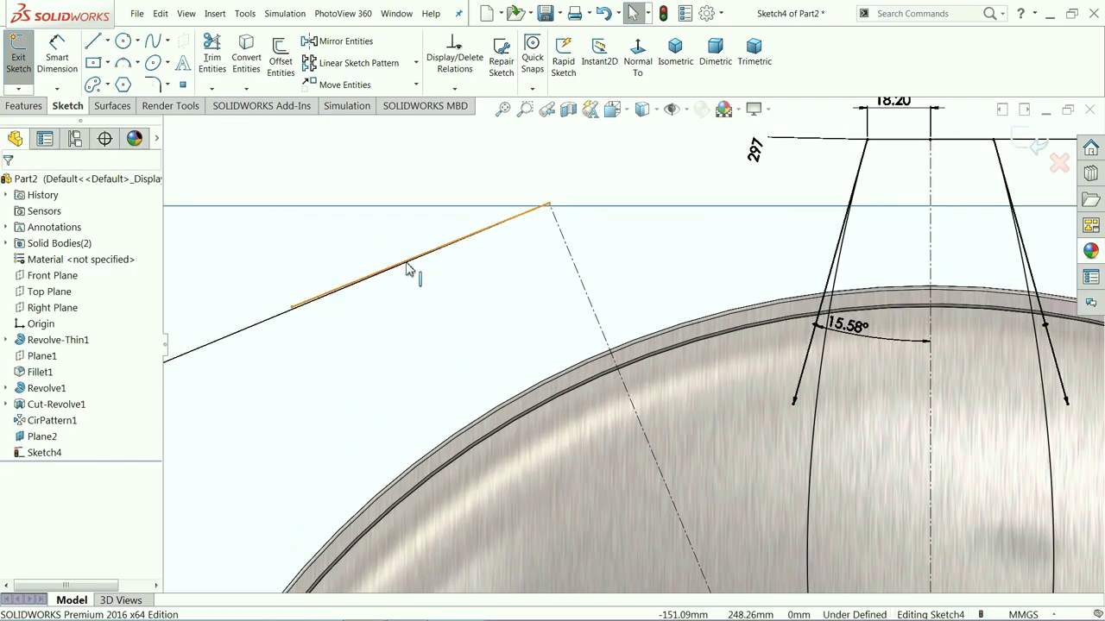
click(409, 268)
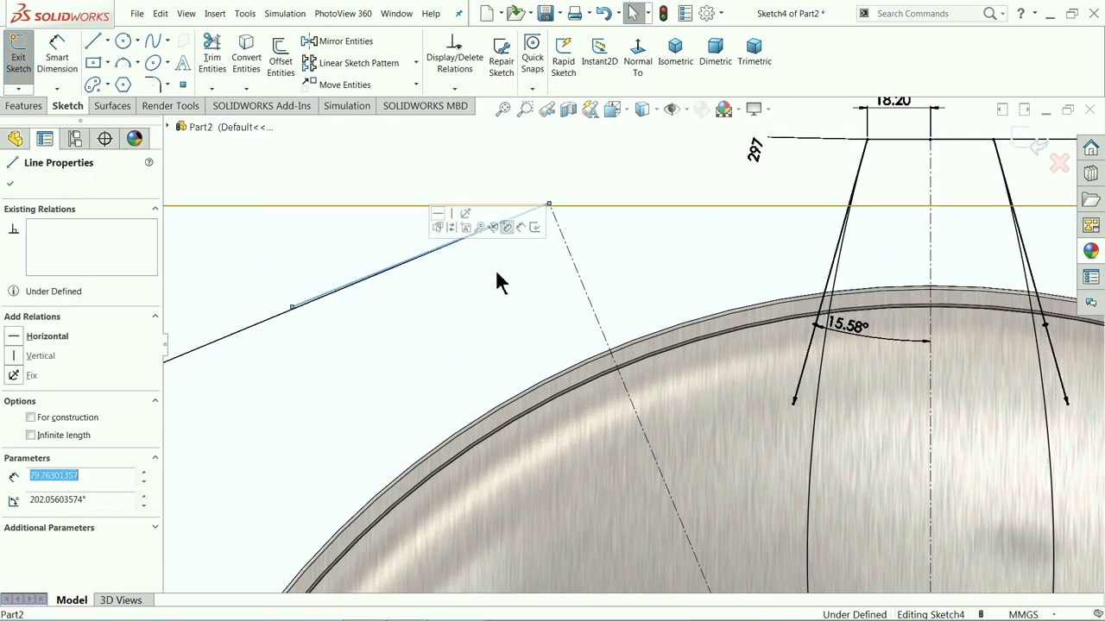
ctrl+click(578, 271)
click(652, 224)
click(486, 181)
Dimension the length of the line perpendicular to the inclined centerline as 70.25 mm
click(43, 80)
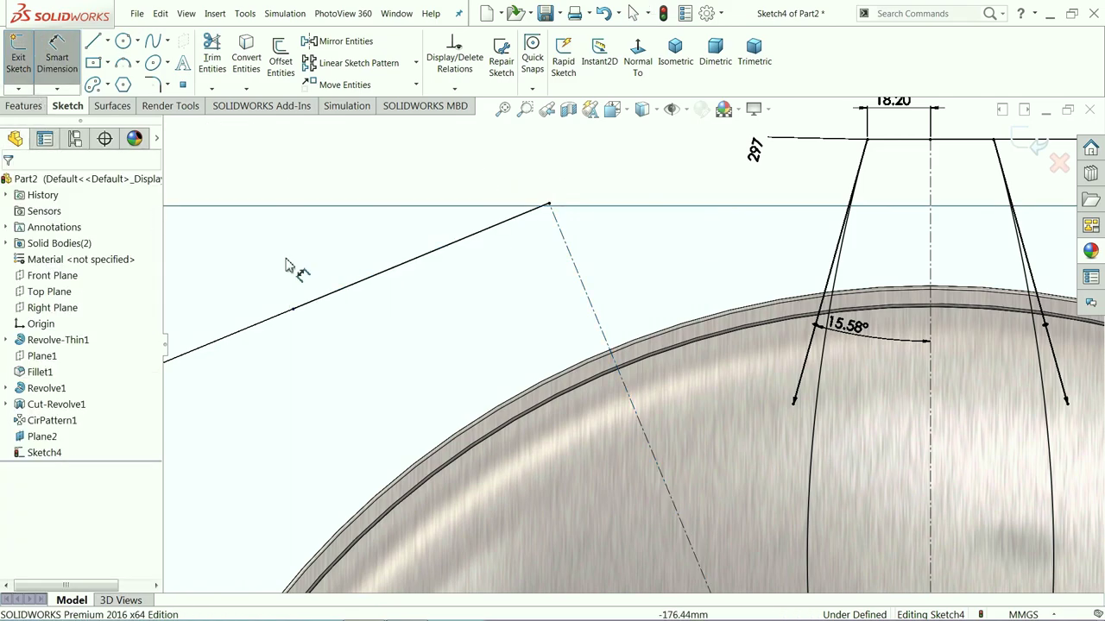
click(393, 272)
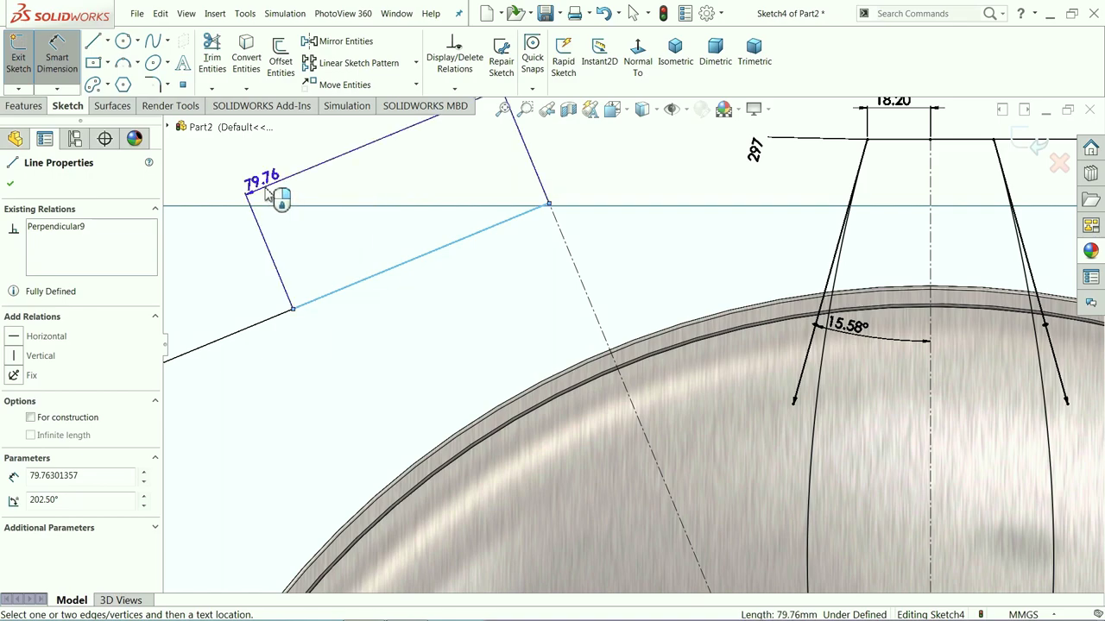
click(265, 195)
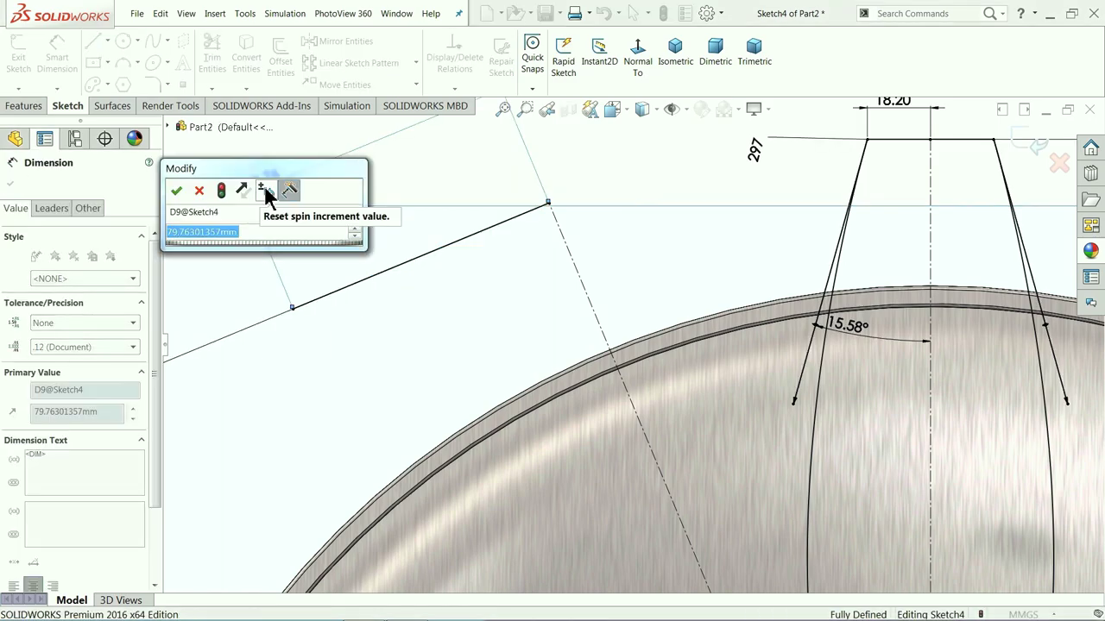
text(70.25)
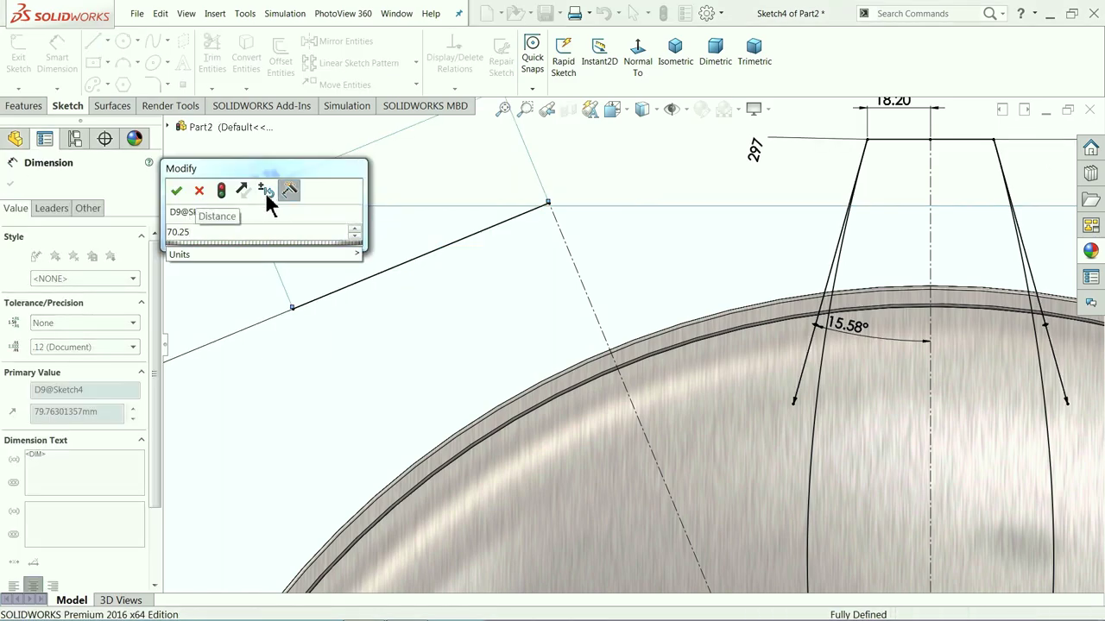
key(Return)
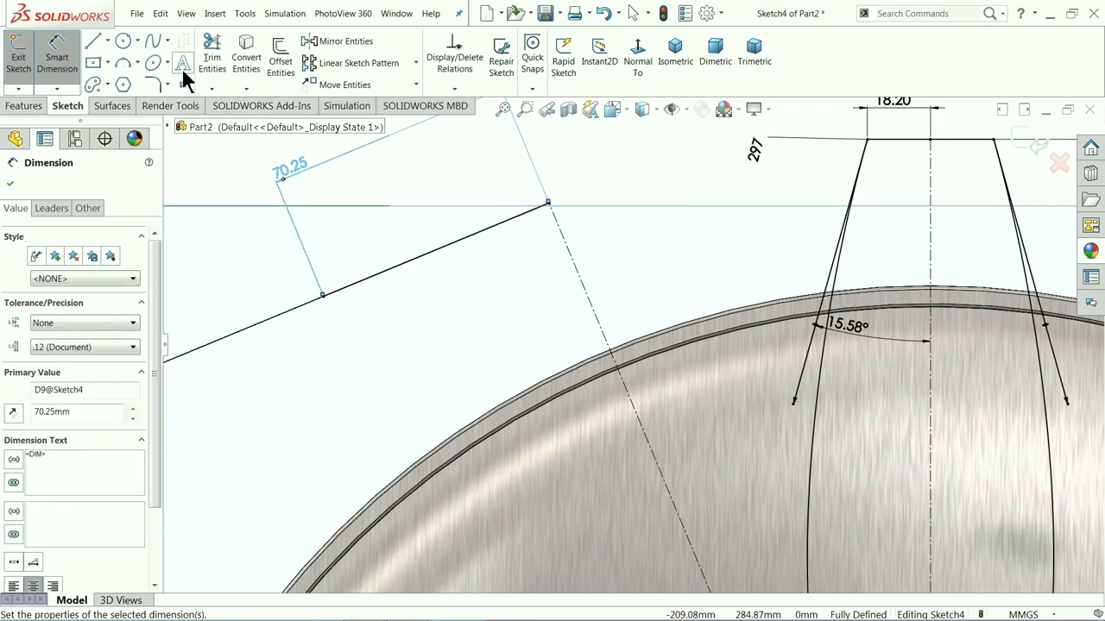
Sketch a two-point spline from the free end of the 70.25 mm line to a point on the inclined centerline
click(153, 41)
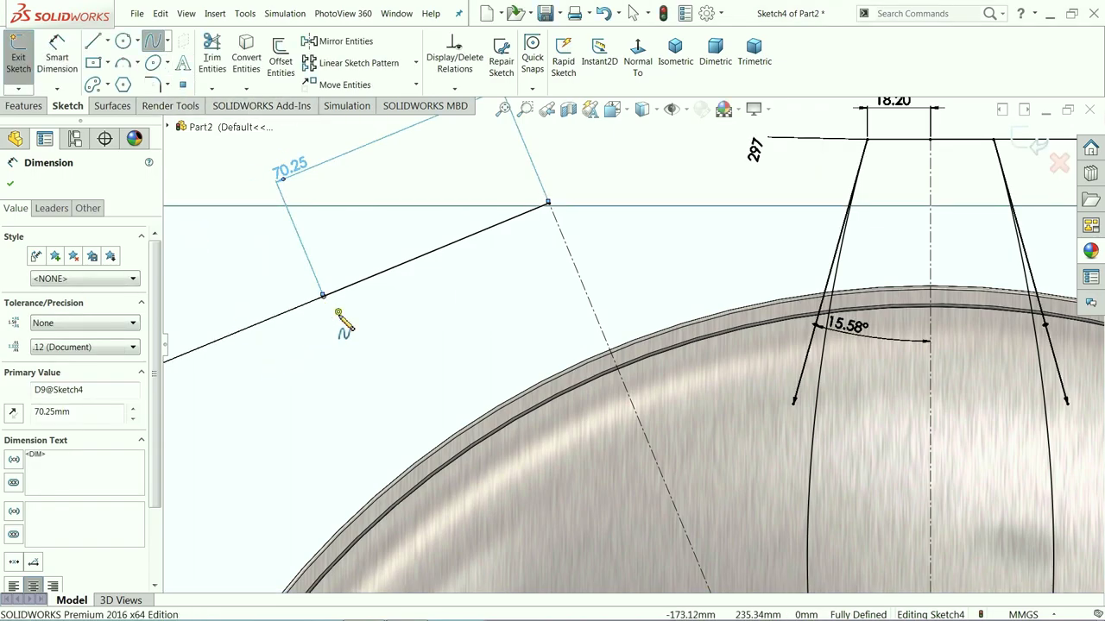
click(323, 296)
click(677, 507)
right_click(704, 489)
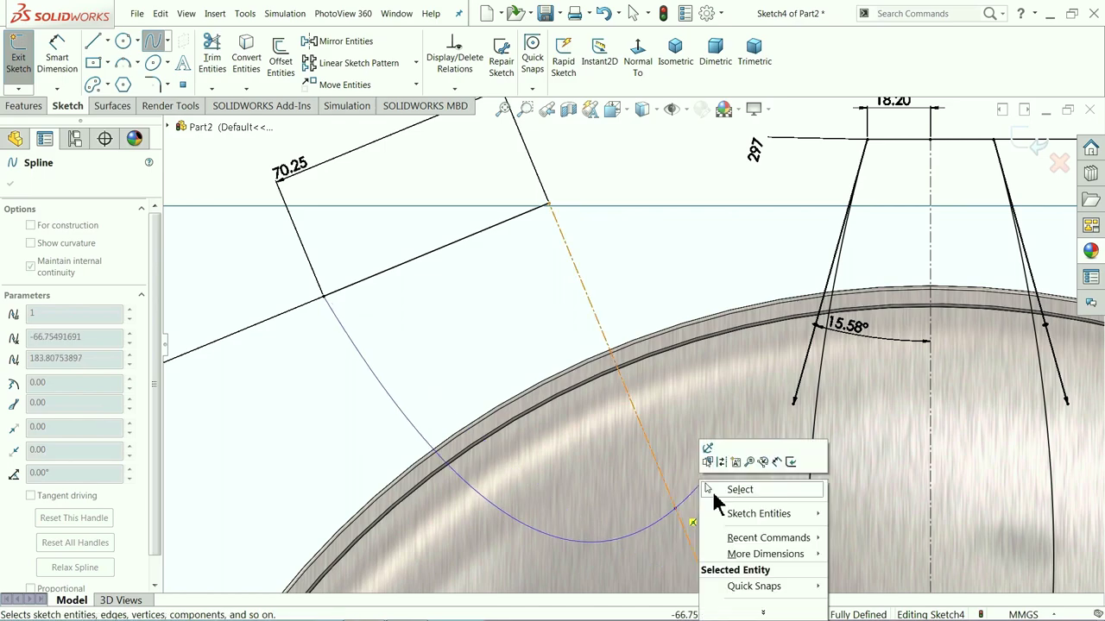
click(739, 491)
Bend the new spline with its lower tangent handle and make that handle parallel to the 70.25 mm line
scroll(727, 456, up, 2)
scroll(562, 420, down, 1)
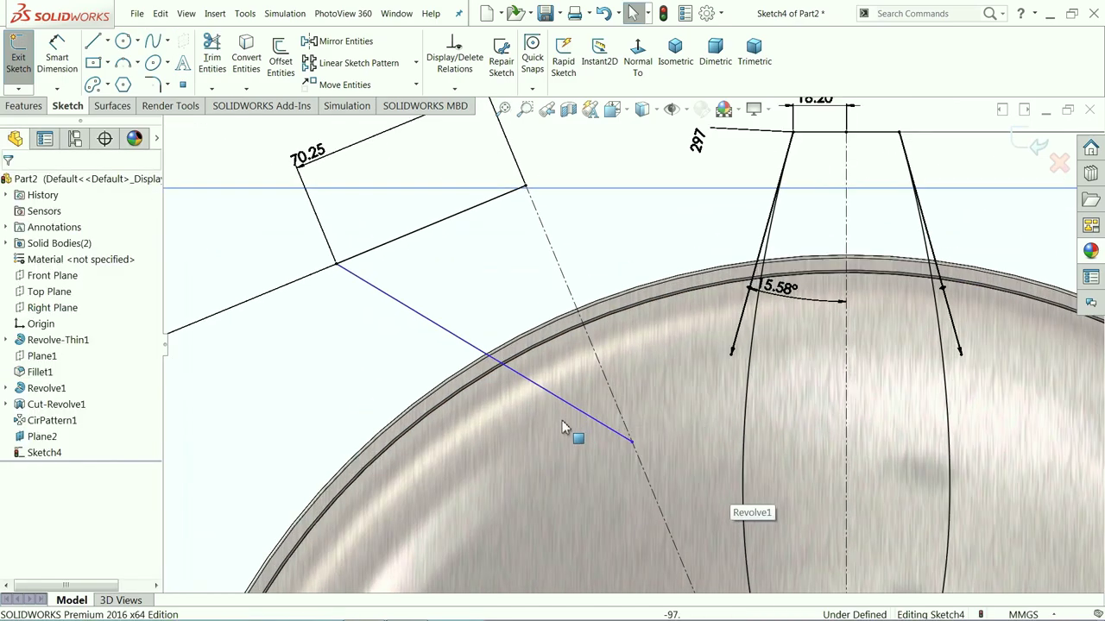
click(570, 413)
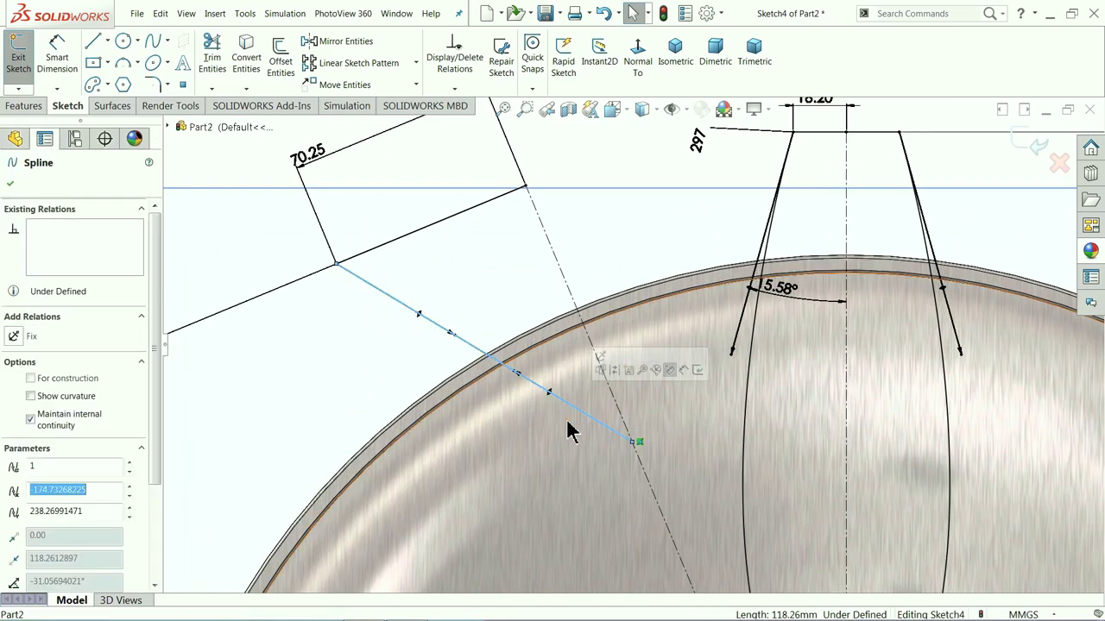
click(520, 380)
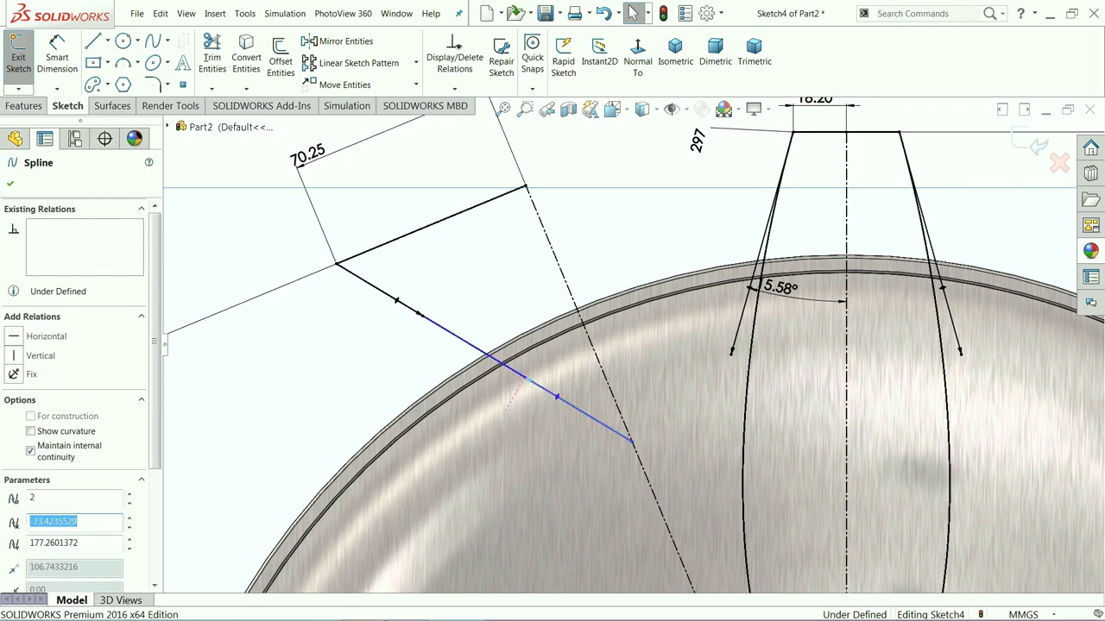
drag(527, 382, 511, 440)
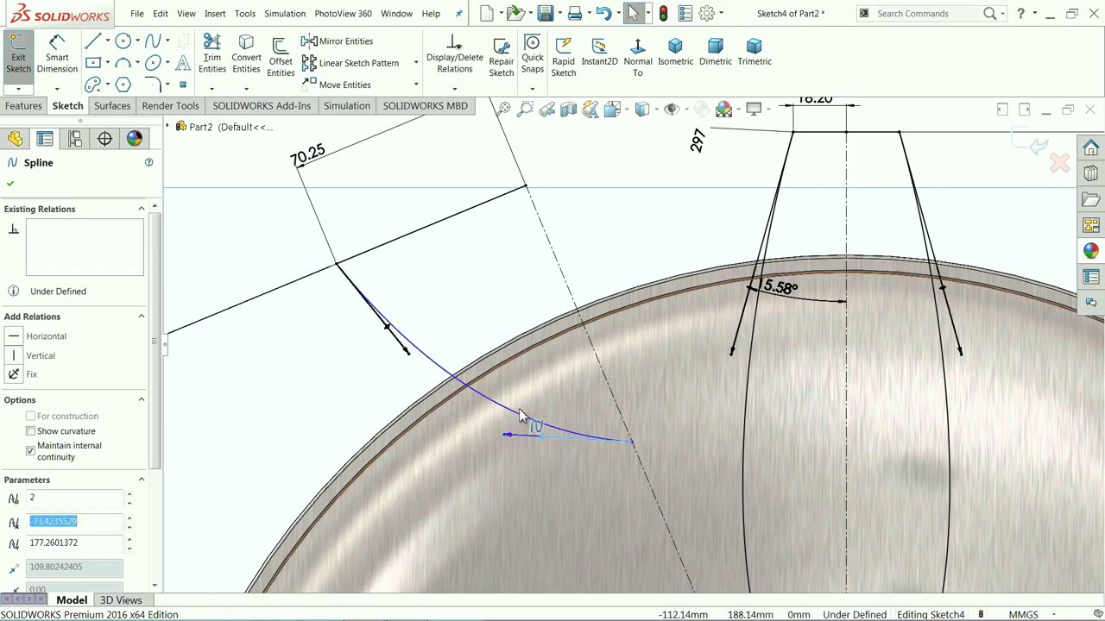
ctrl+click(425, 230)
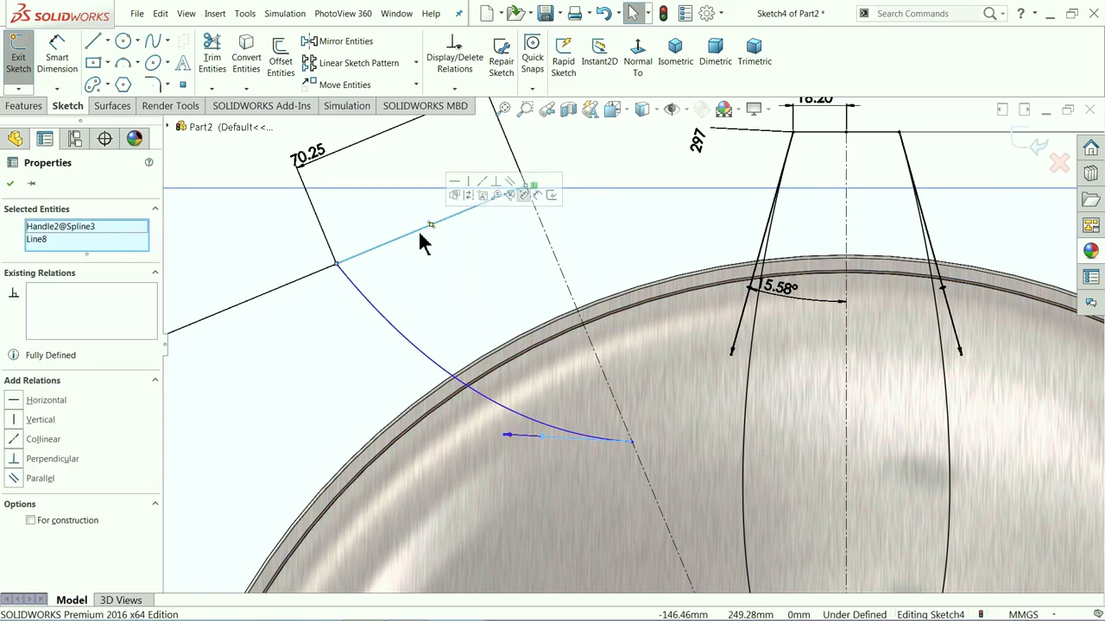
click(510, 187)
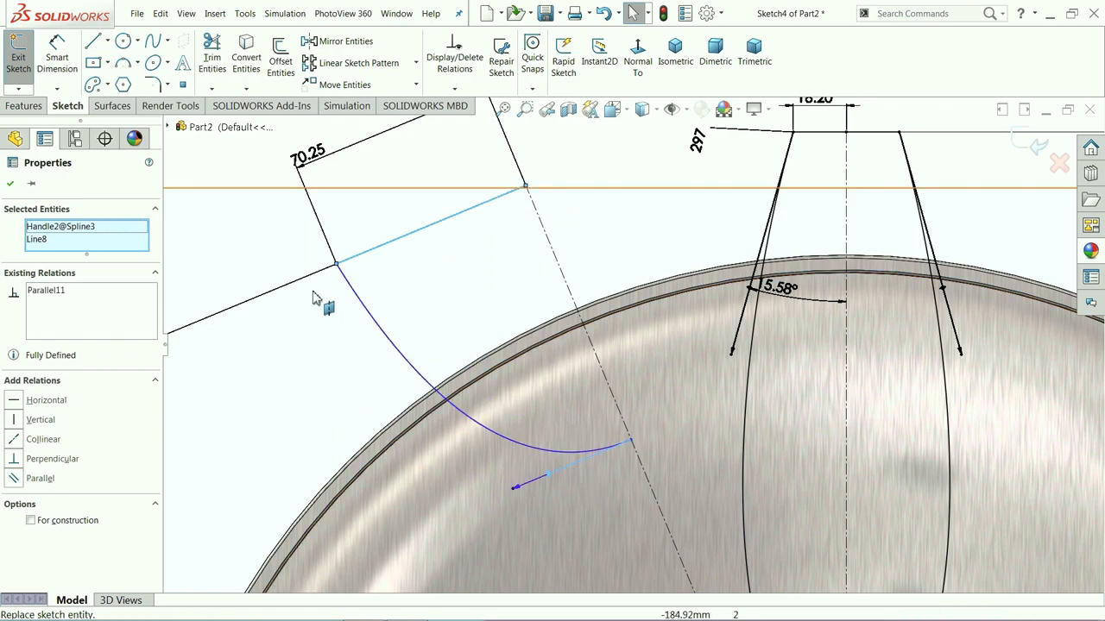
Adjust the new spline's upper tangent handle to steepen the curve where it leaves the 70.25 mm line
click(371, 315)
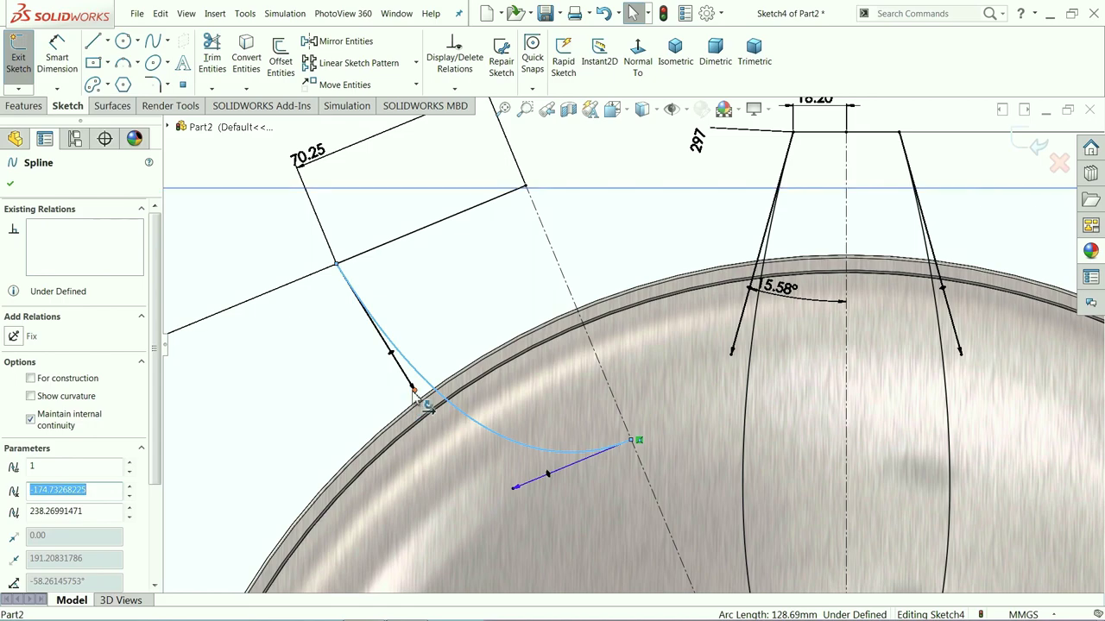
drag(417, 393, 403, 390)
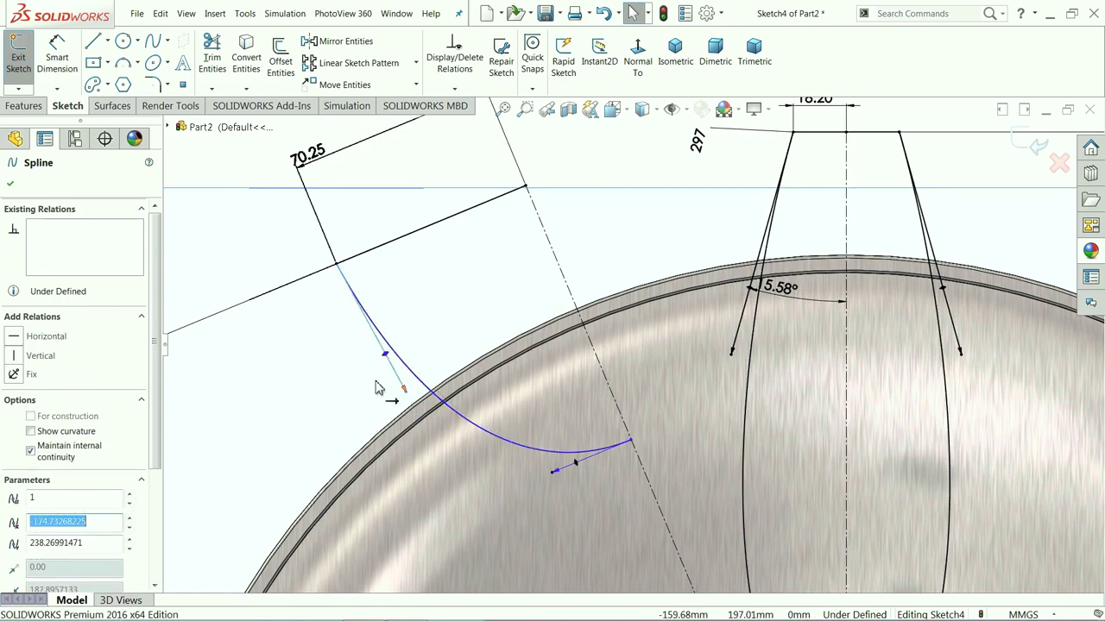
key(Escape)
Dimension the tangent weighting of the new spline's lower handle as 42 mm
click(74, 60)
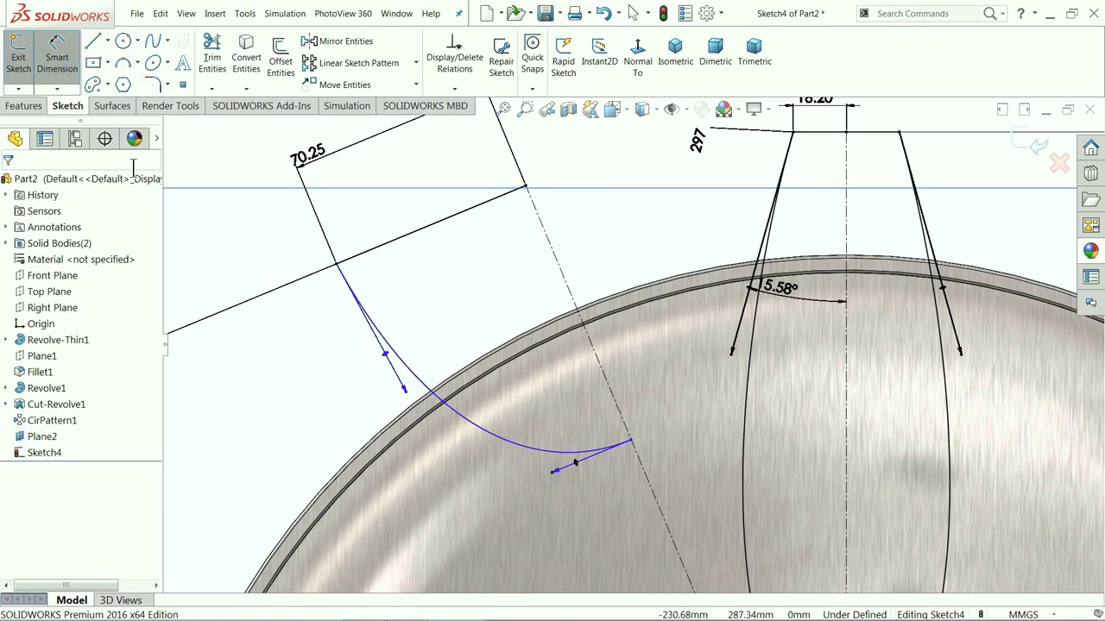
click(577, 466)
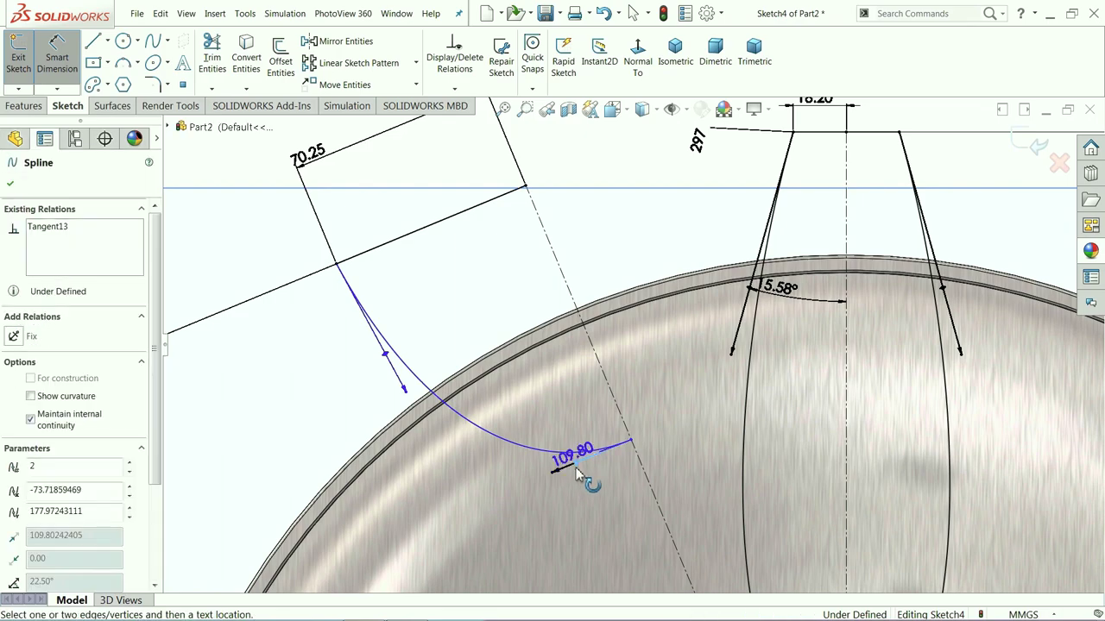
click(590, 516)
text(42)
key(Return)
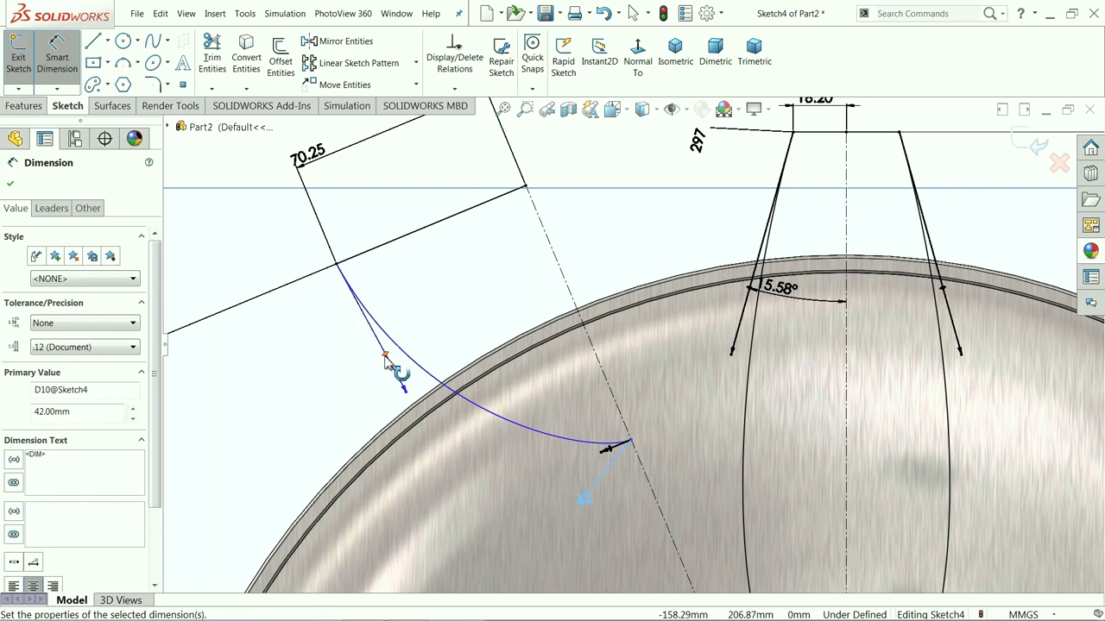
Dimension the tangent weighting of the new spline's upper handle as 320 mm
click(386, 361)
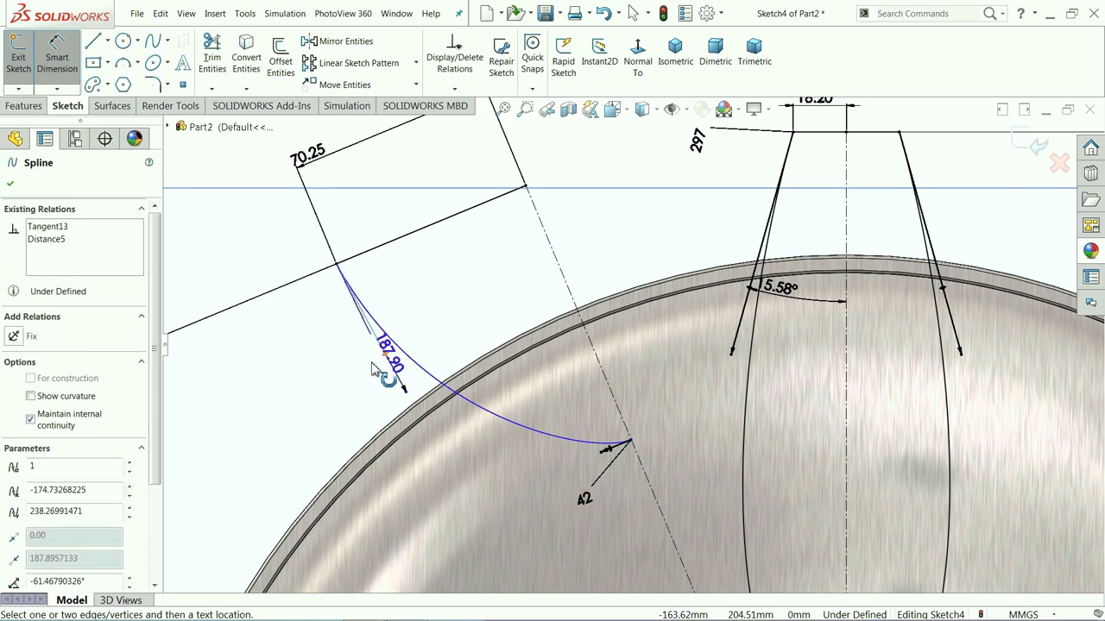
click(352, 373)
text(320)
key(Return)
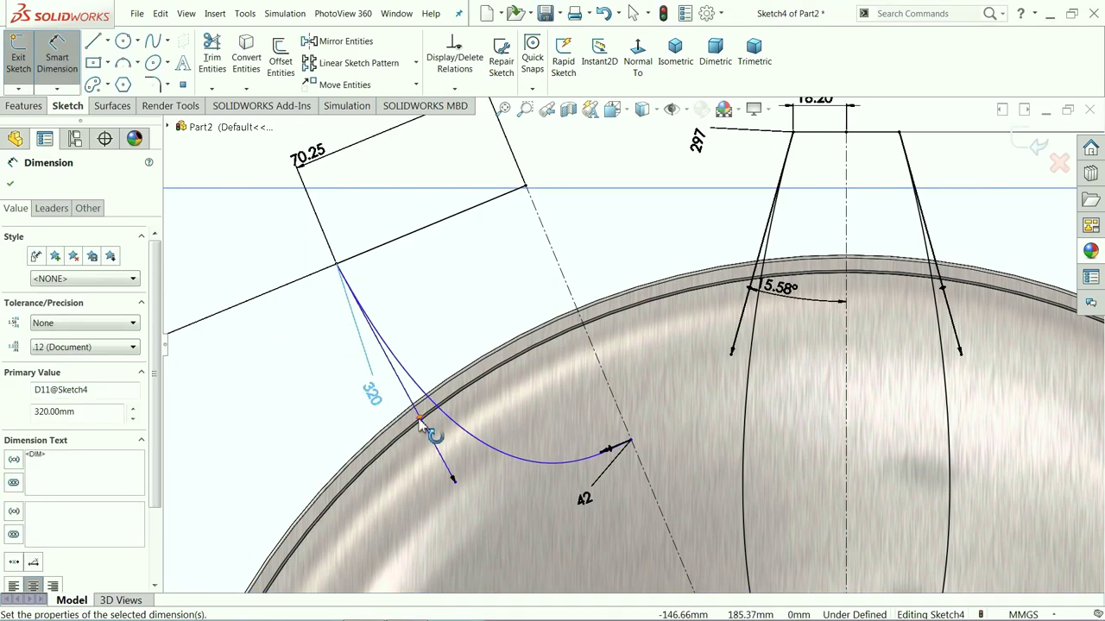
Dimension the angle between the inclined centerline and the new spline's upper tangent handle as 20.22°
click(577, 305)
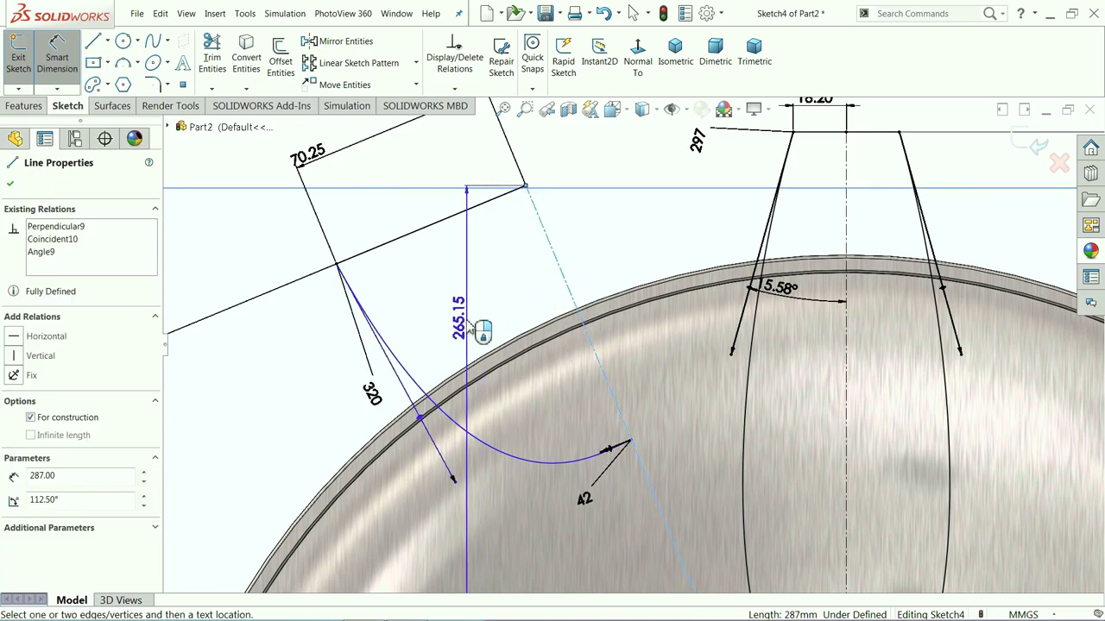
click(420, 422)
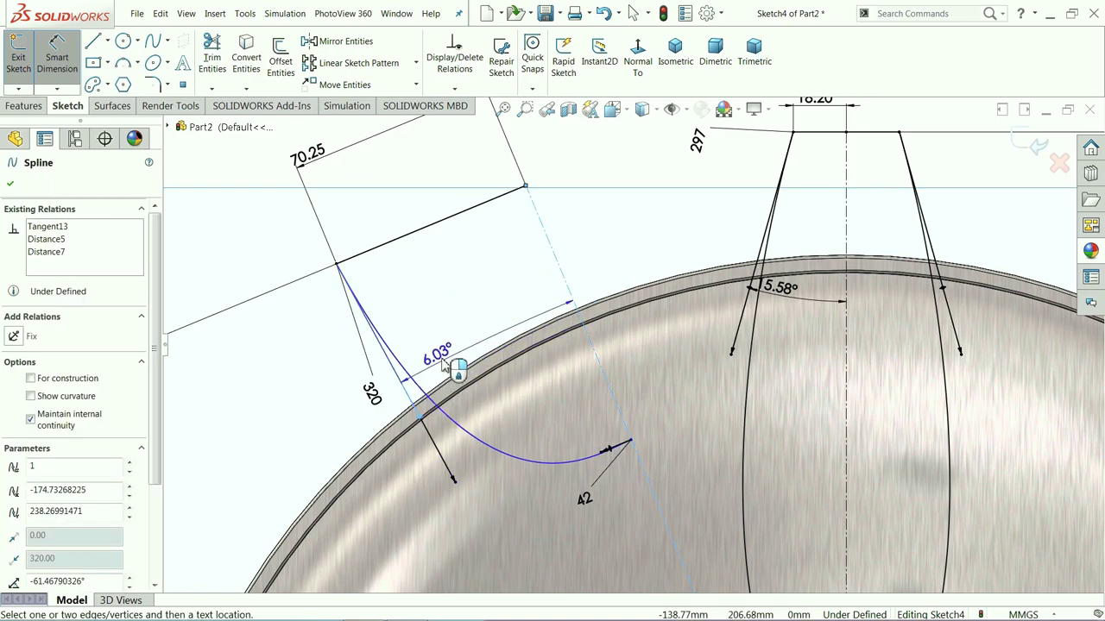
click(455, 337)
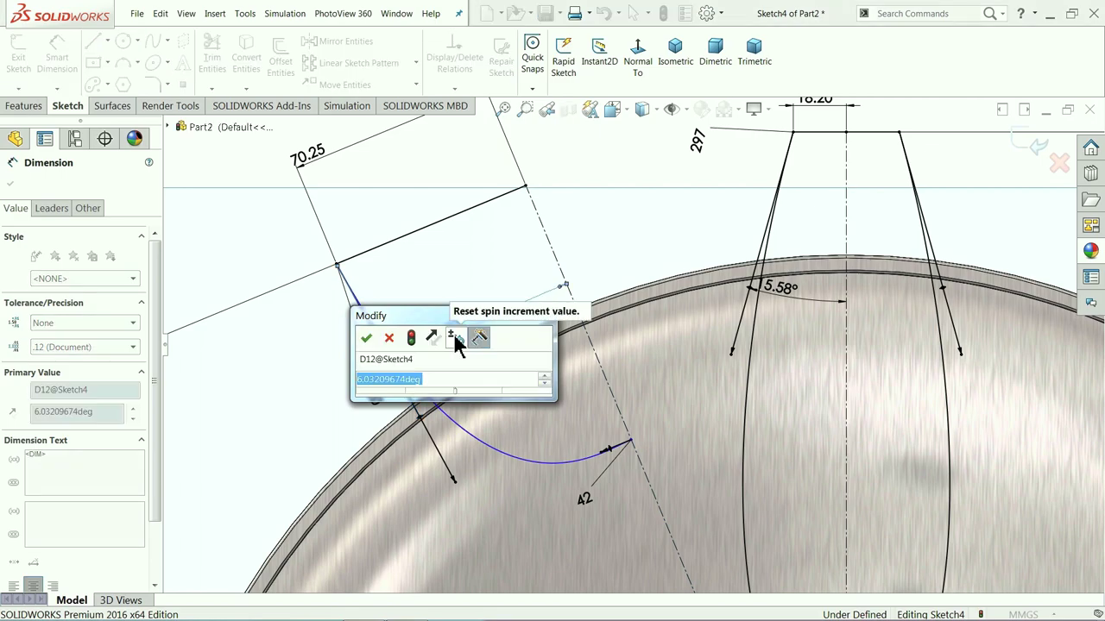
text(20.22)
key(Return)
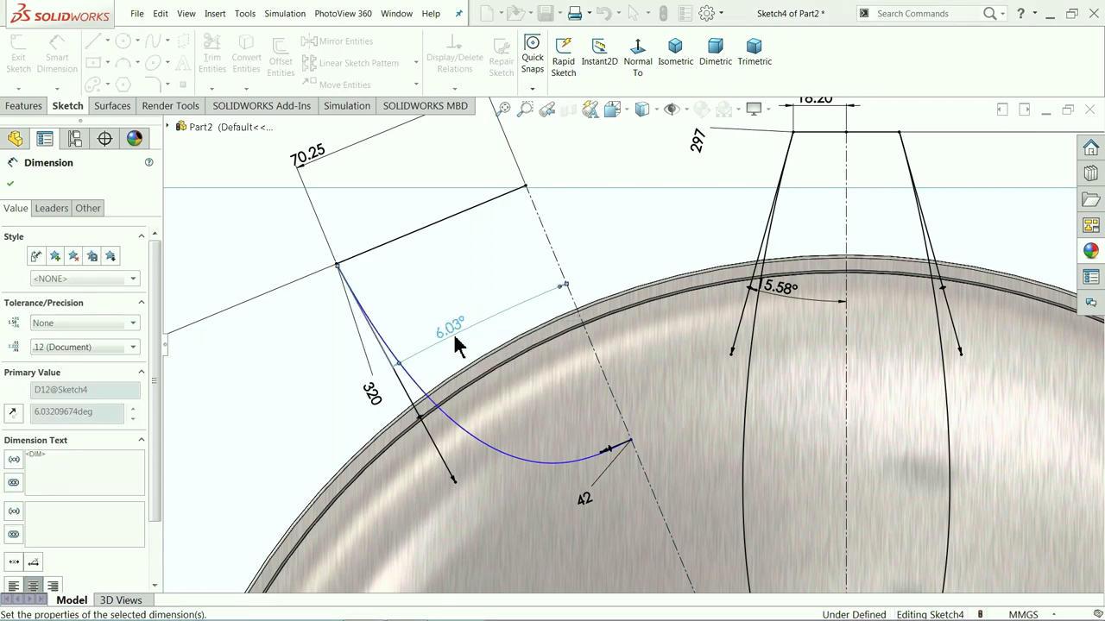
Dimension the distance from the 70.25 mm line to the spline's lower endpoint as 143 mm and place the dimension outside the profile
scroll(633, 425, up, 2)
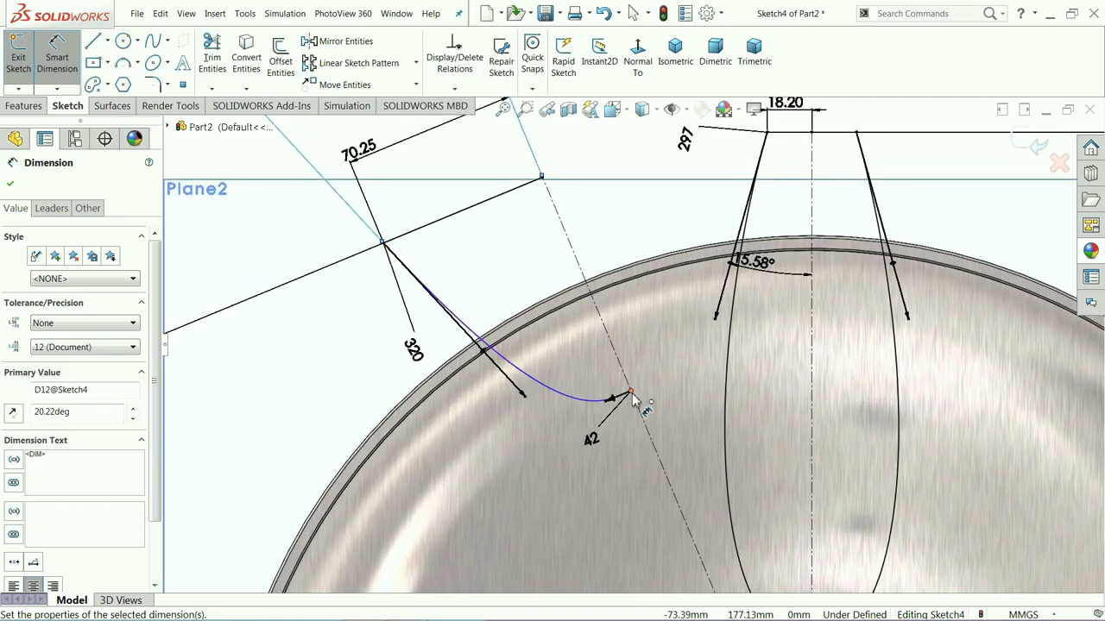
click(631, 393)
click(509, 190)
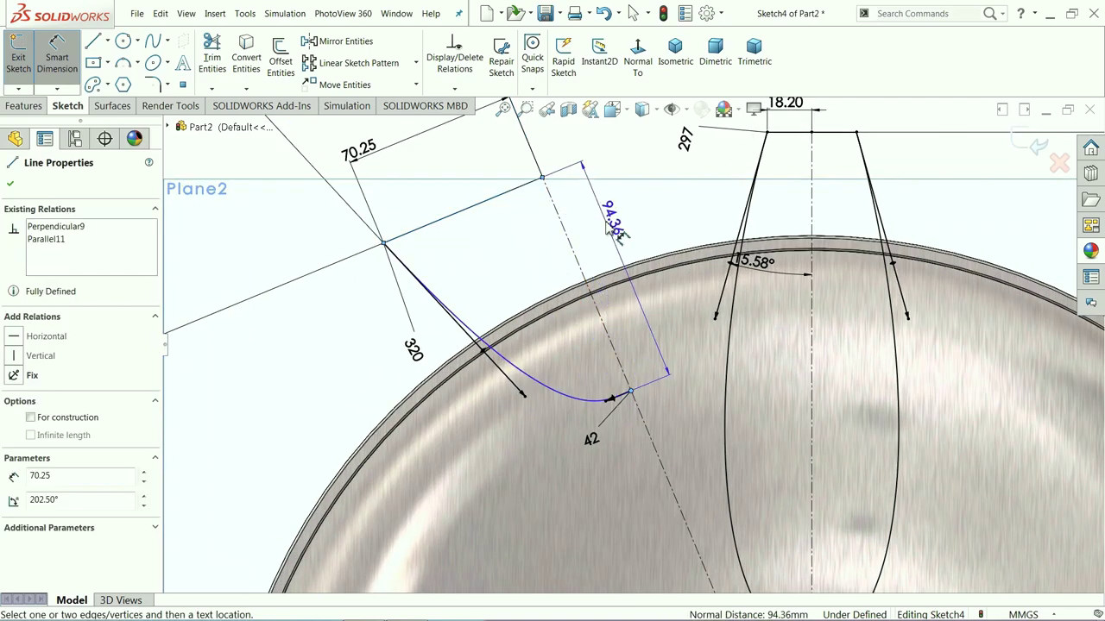
click(552, 266)
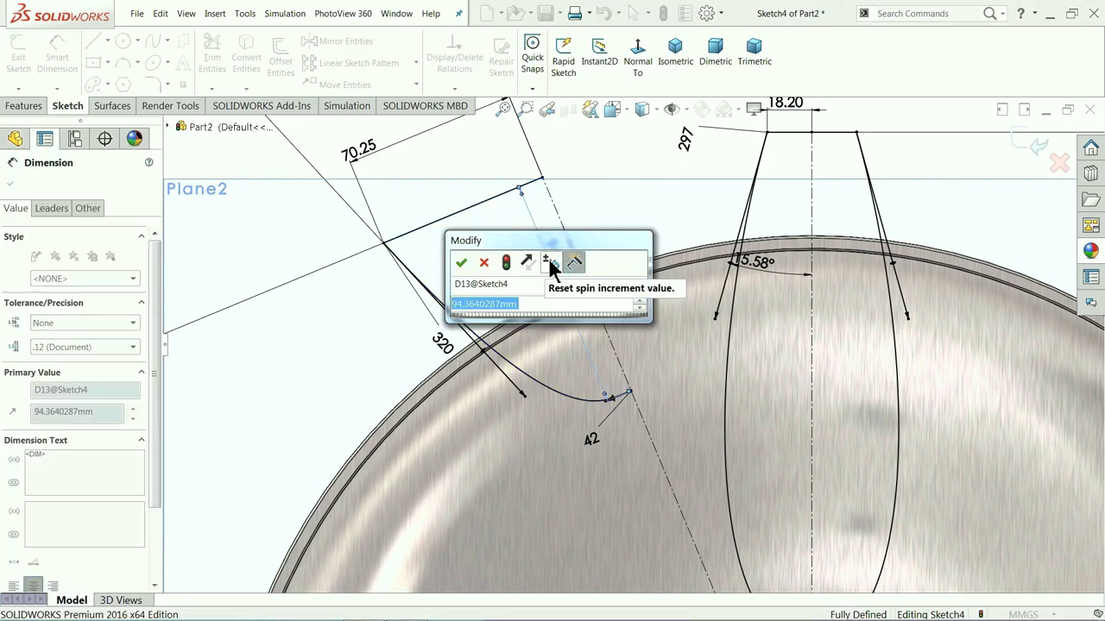
text(143)
key(Return)
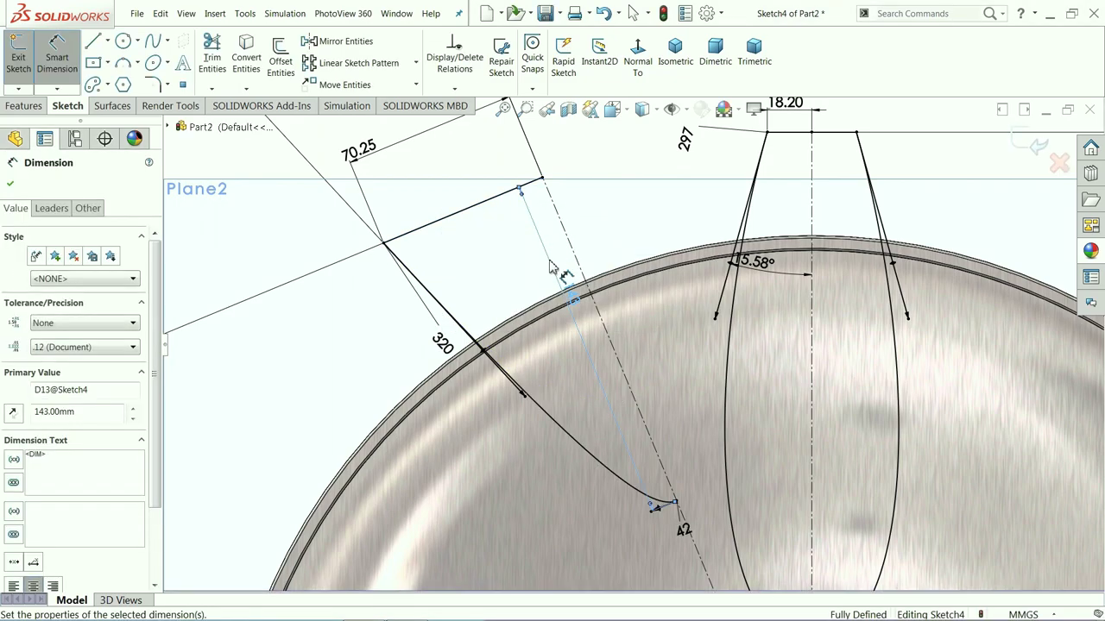
scroll(565, 276, up, 2)
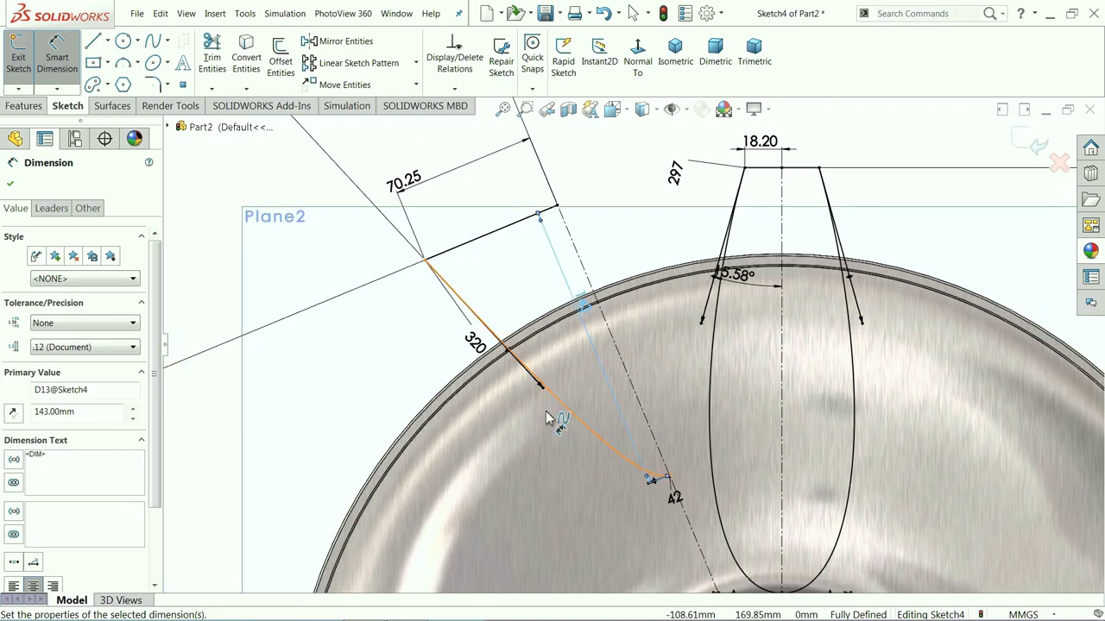
click(608, 179)
drag(587, 315, 260, 467)
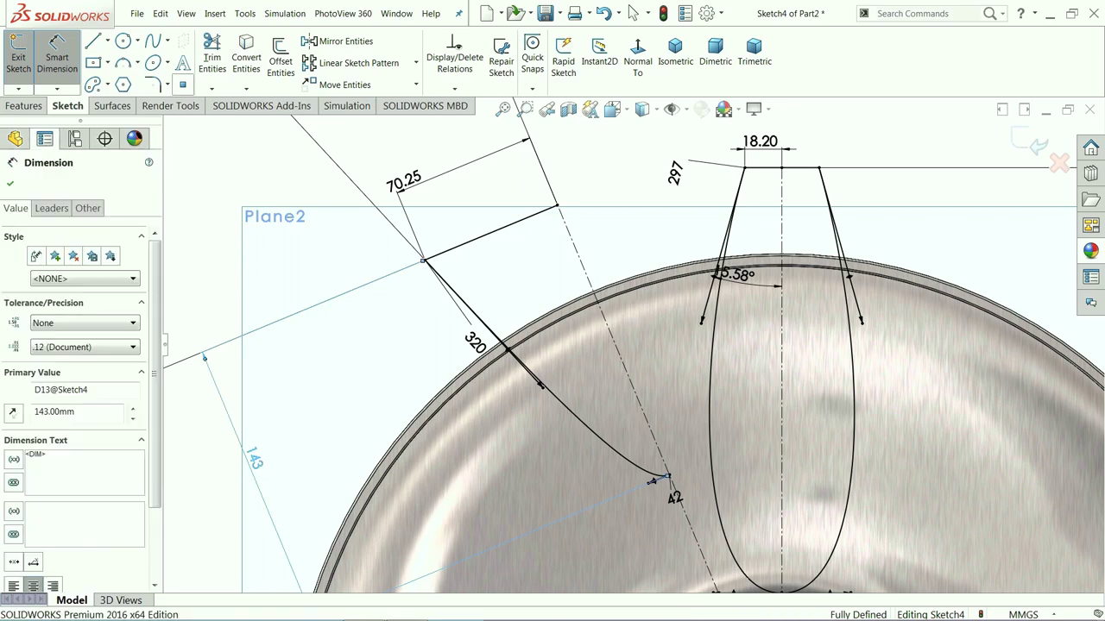
Mirror the 70.25 mm line and its attached spline about the inclined centerline to close the second profile
click(341, 41)
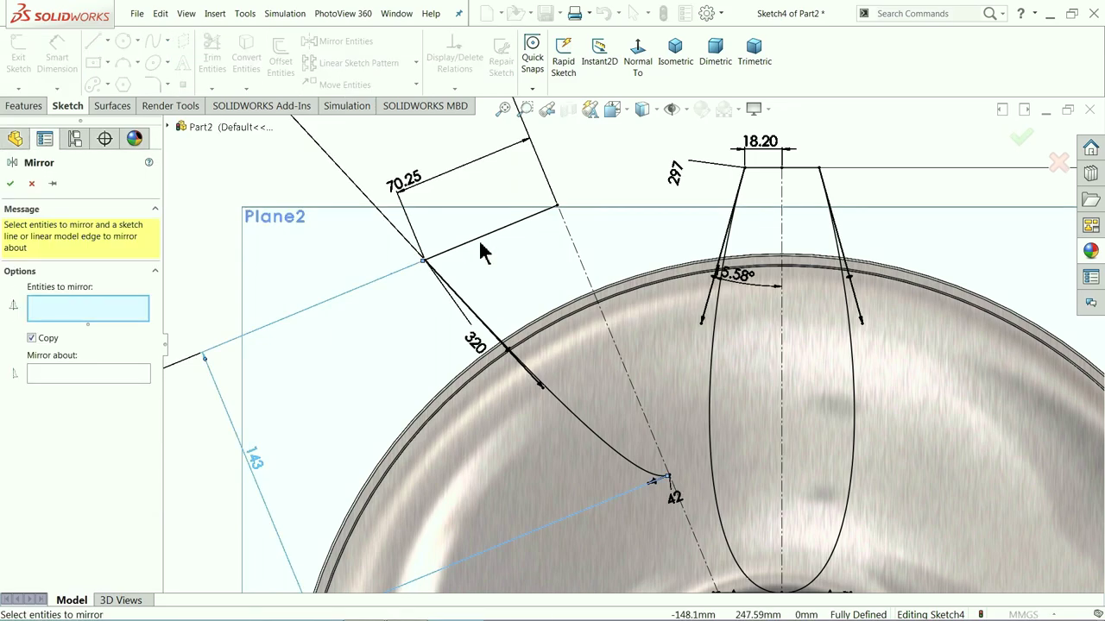
click(481, 246)
click(625, 453)
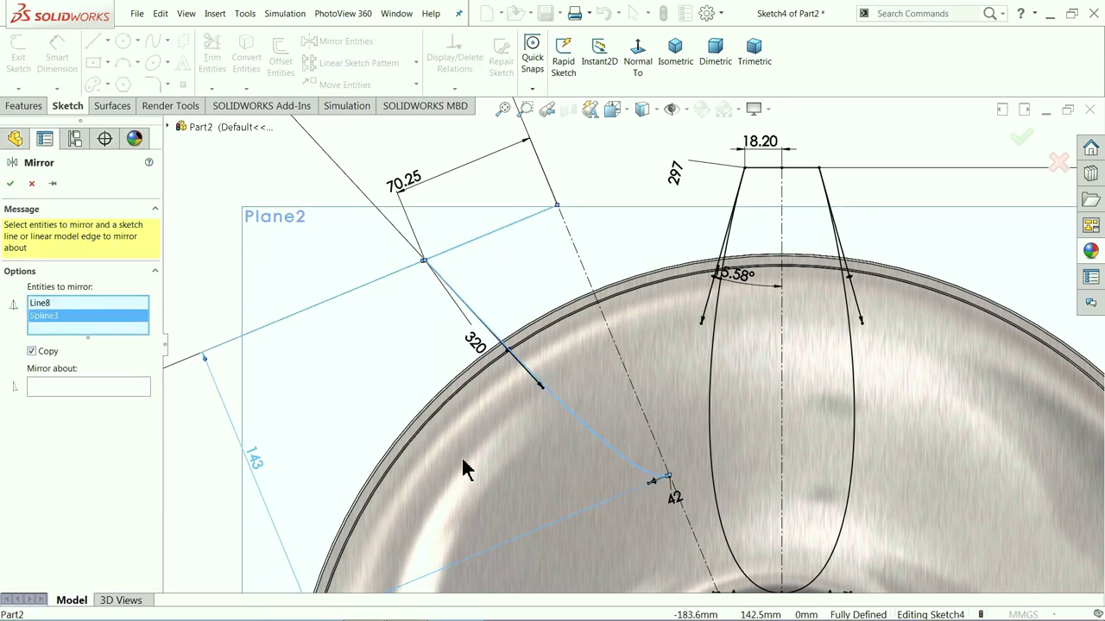
click(63, 384)
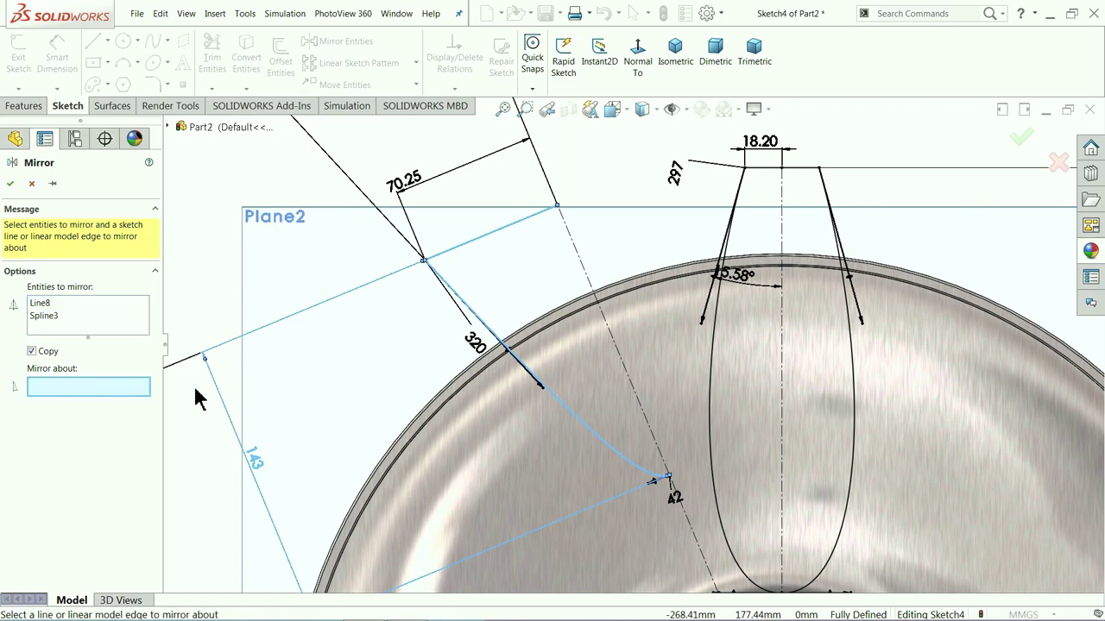
click(628, 381)
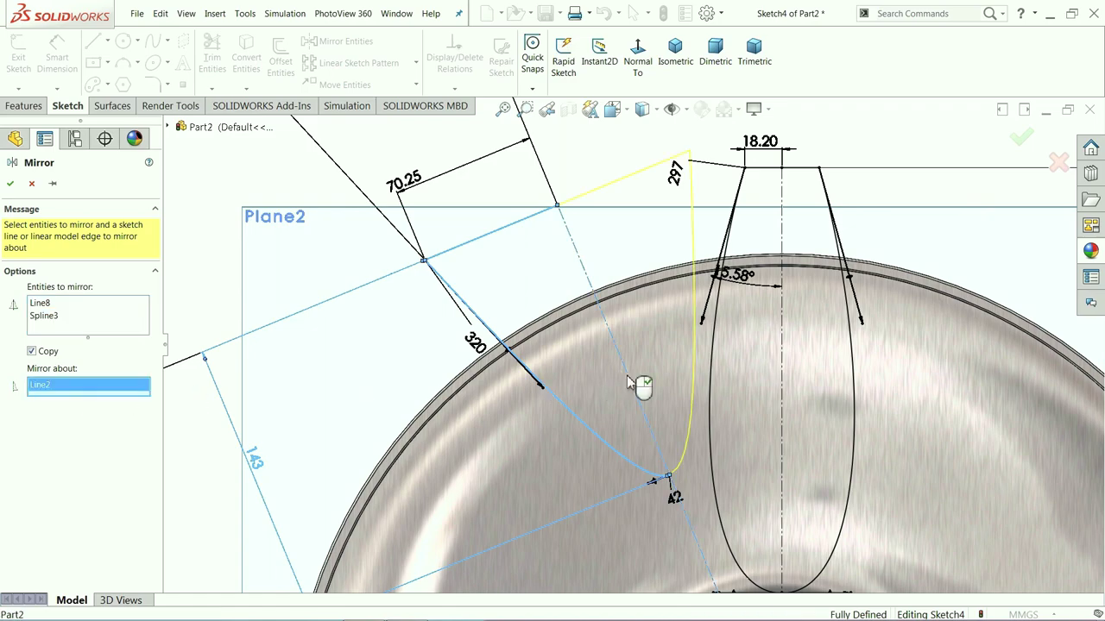
click(9, 185)
scroll(643, 414, up, 3)
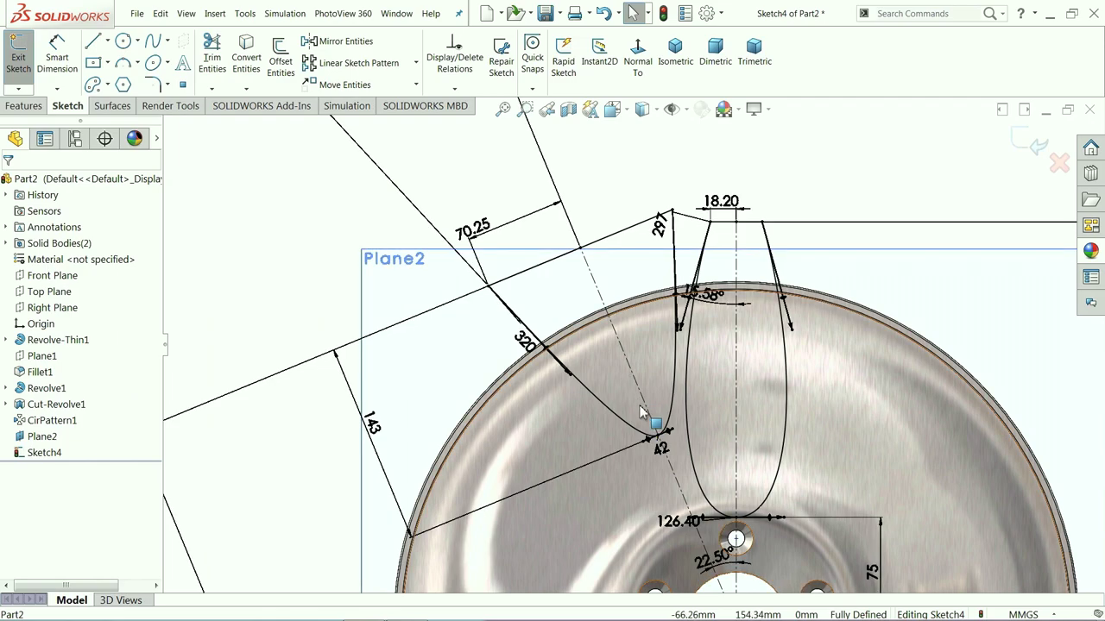
Reposition the 20.22° angle dimension closer to the inclined profile
scroll(667, 382, up, 2)
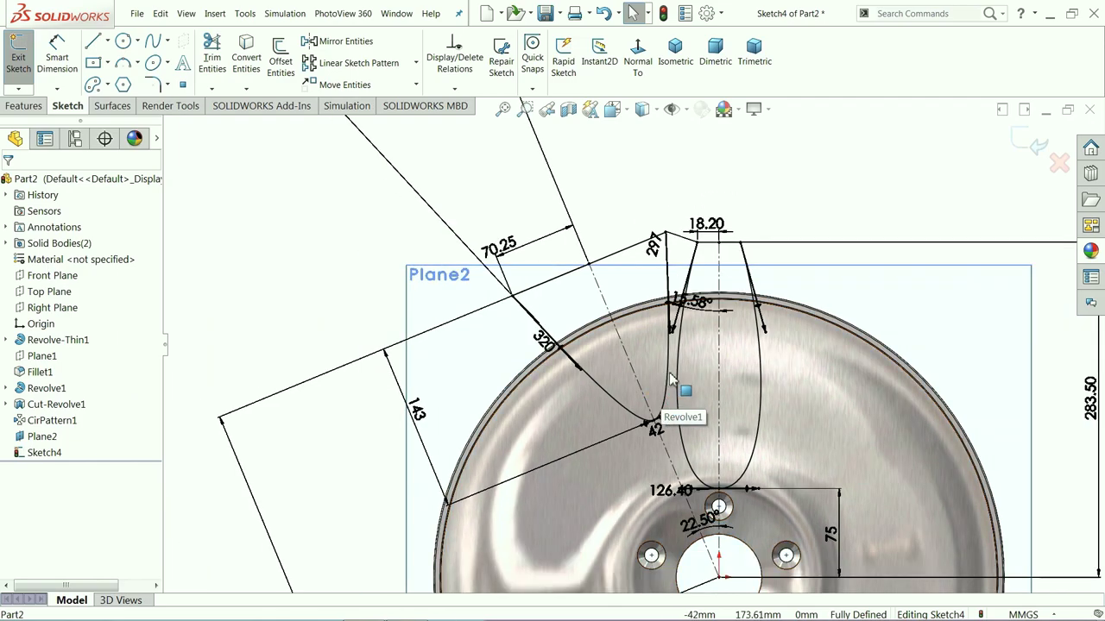
scroll(678, 383, down, 3)
scroll(710, 455, down, 5)
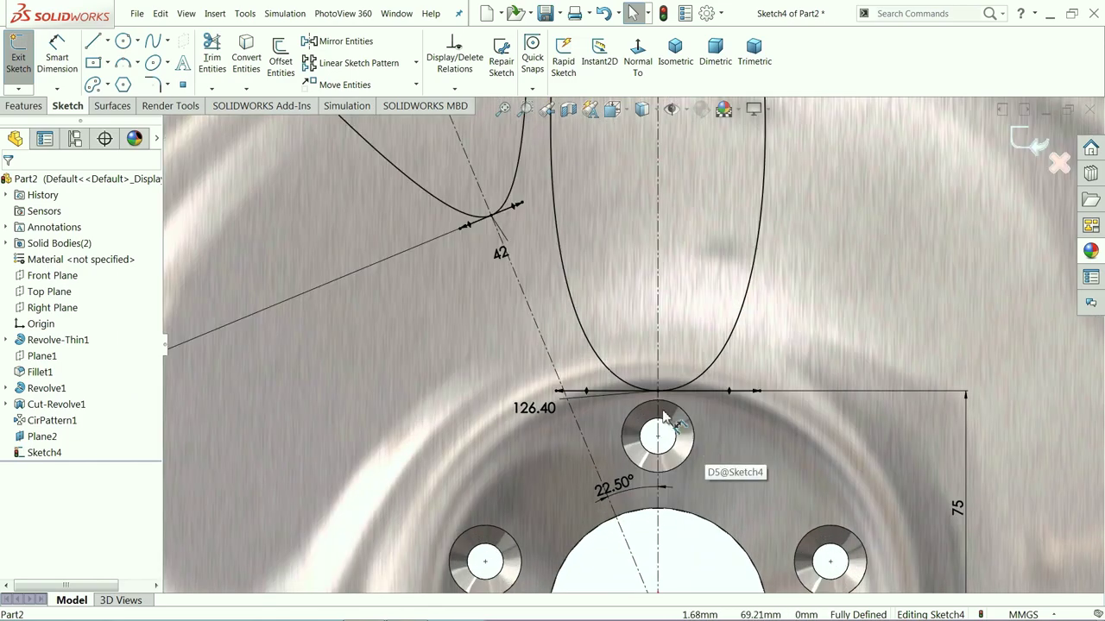
scroll(609, 407, up, 4)
scroll(592, 405, up, 5)
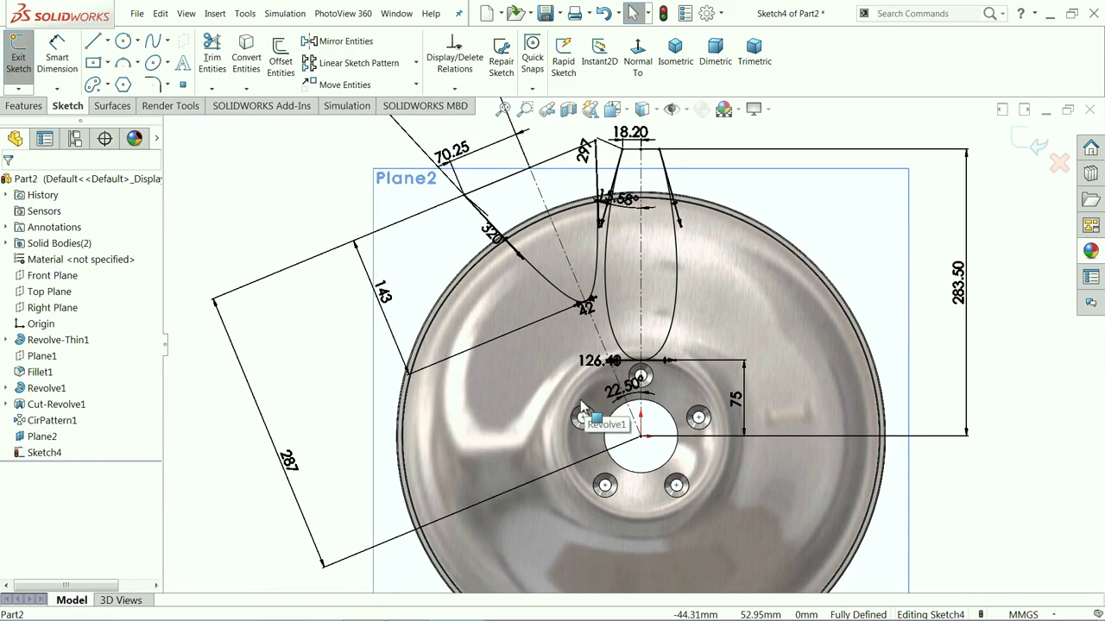
scroll(599, 320, up, 1)
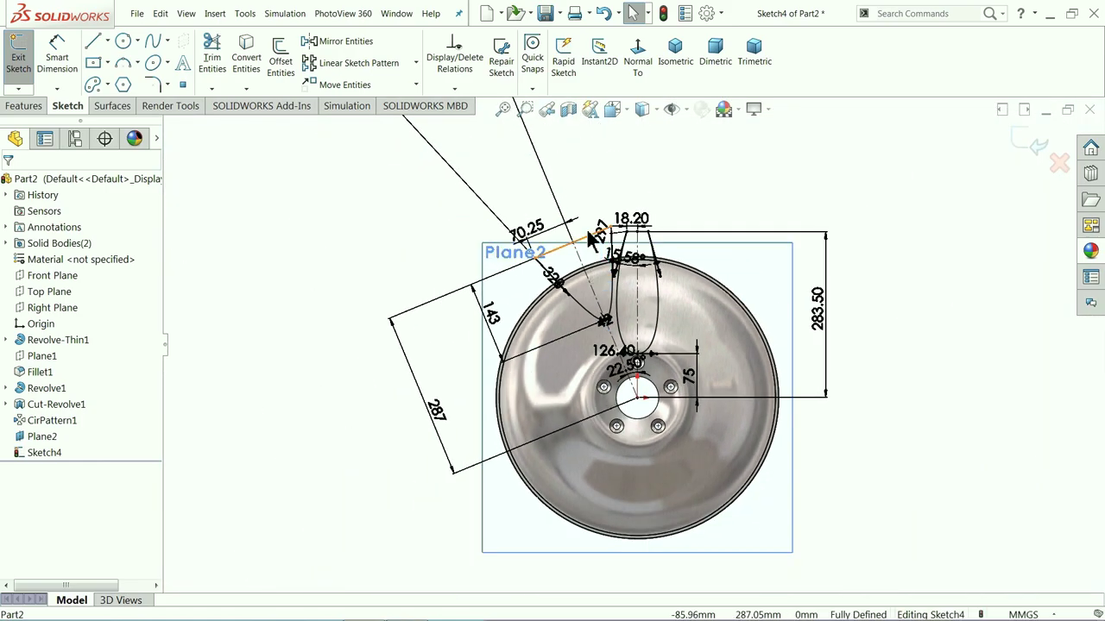
scroll(592, 239, up, 3)
scroll(592, 239, down, 3)
drag(516, 172, 577, 373)
scroll(712, 518, down, 2)
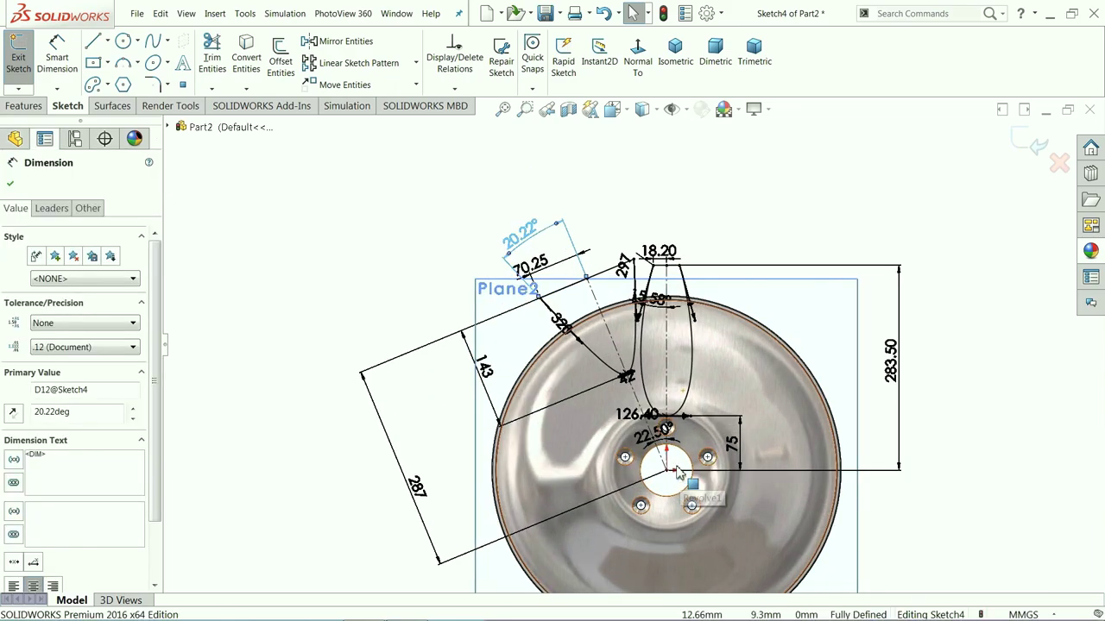
Rearrange the 287 mm, 283.50 mm and 15.58° dimensions so the sketch is easier to read
drag(449, 500, 490, 468)
scroll(621, 435, down, 2)
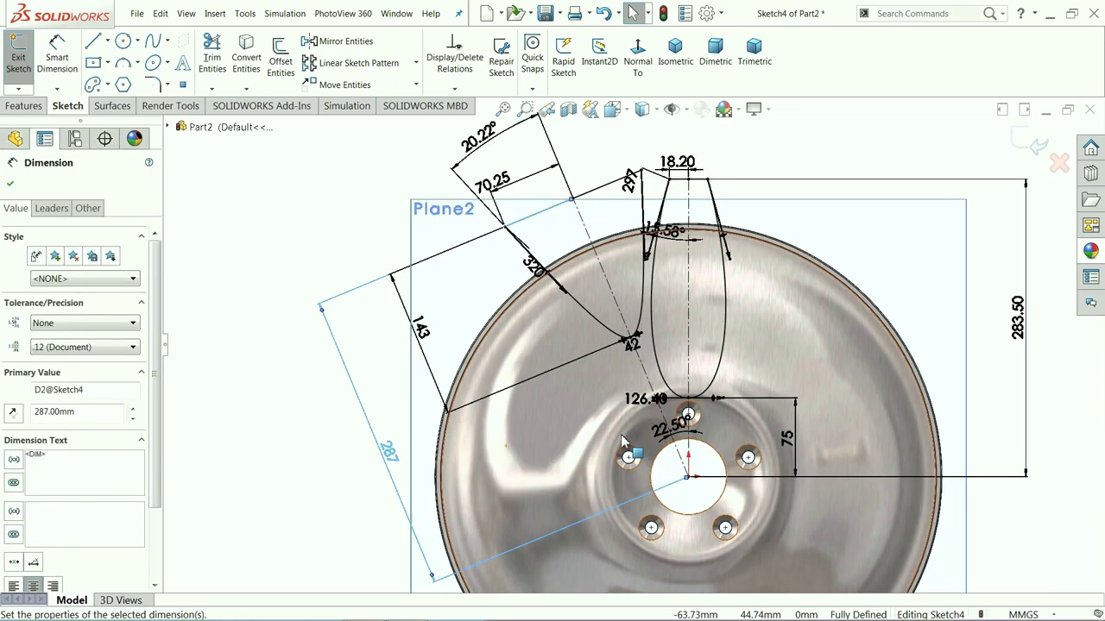
scroll(626, 445, up, 2)
click(949, 318)
scroll(730, 300, down, 1)
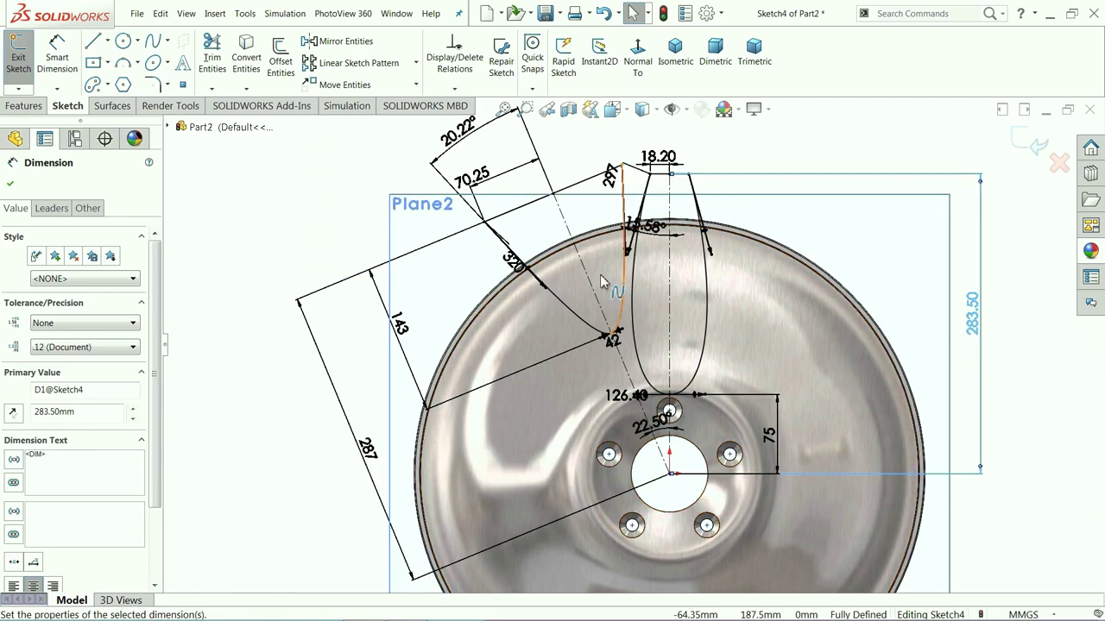
scroll(669, 207, down, 1)
drag(640, 237, 654, 294)
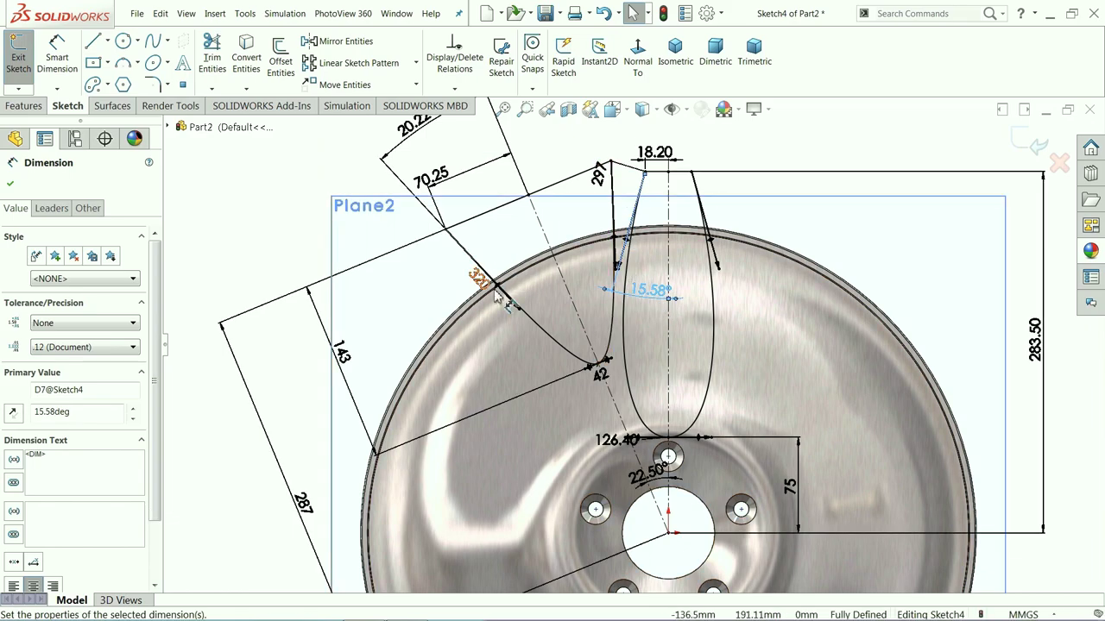
Start an Extruded Cut of both closed profiles with a blind depth of 140 mm through the wheel face
scroll(549, 335, up, 3)
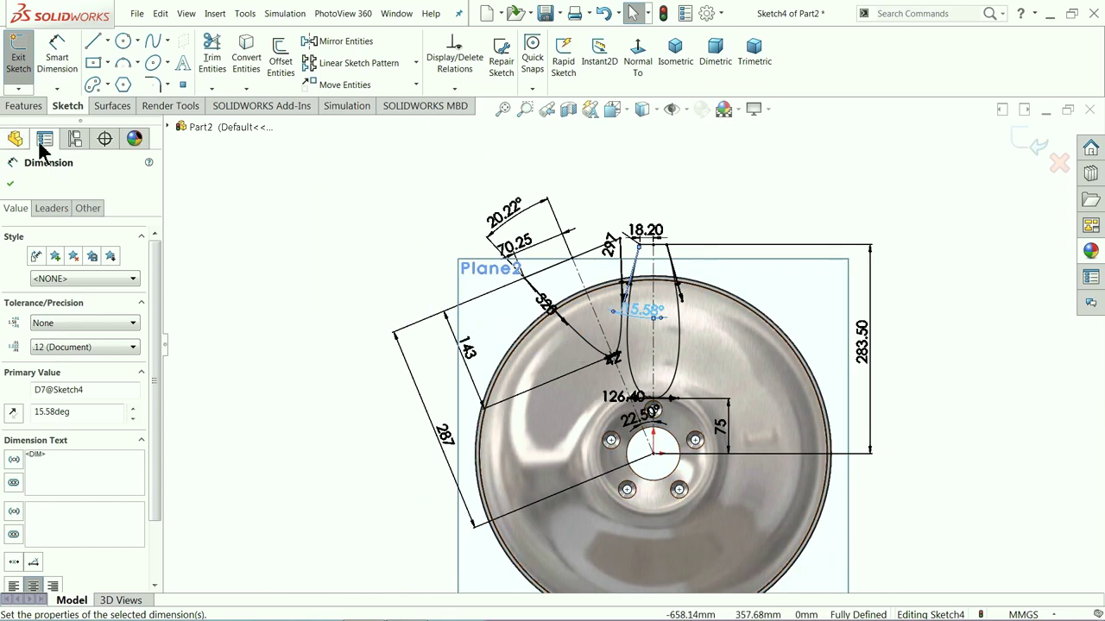
click(21, 106)
click(219, 58)
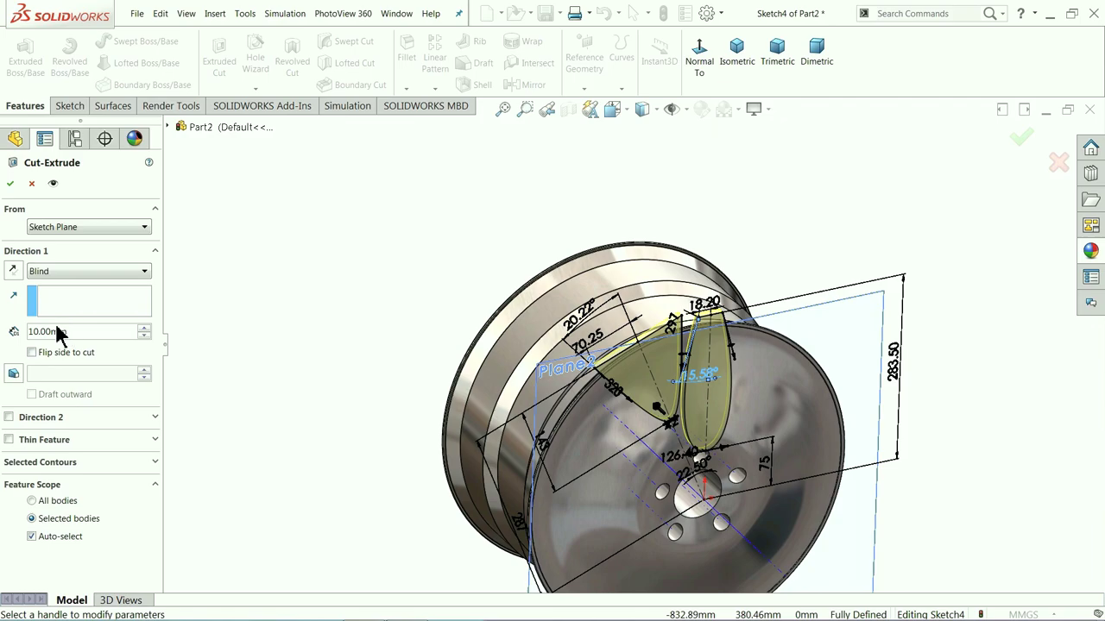
drag(144, 332, 145, 332)
mouse_move(535, 371)
middle_down()
mouse_move(570, 380)
mouse_move(553, 371)
middle_up()
scroll(570, 380, up, 3)
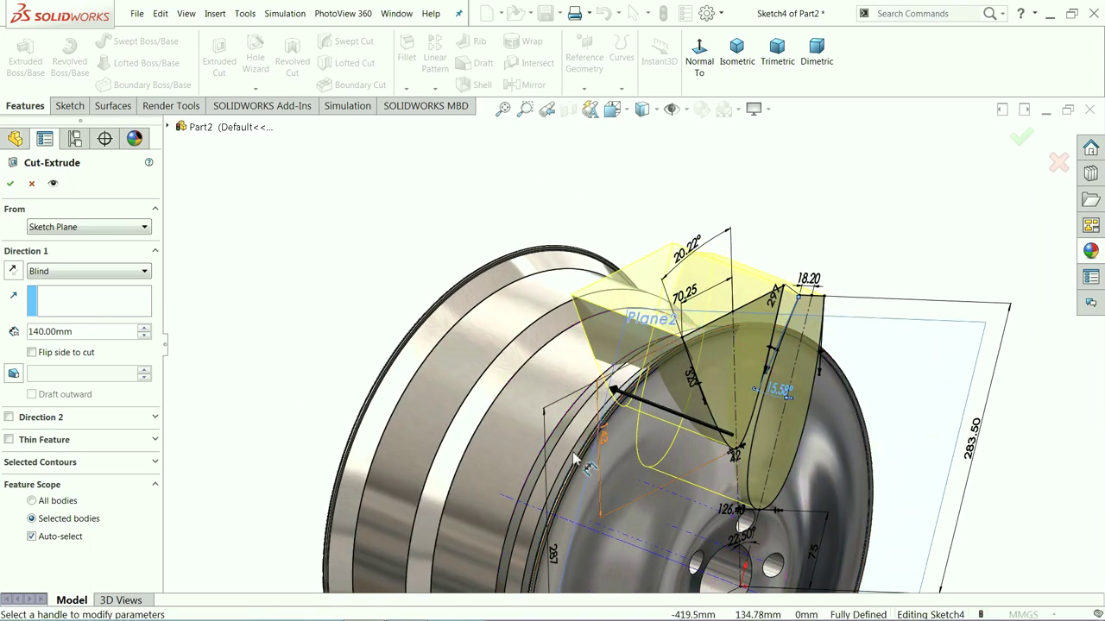
Add a 2.50° inward draft to the extruded cut
click(170, 127)
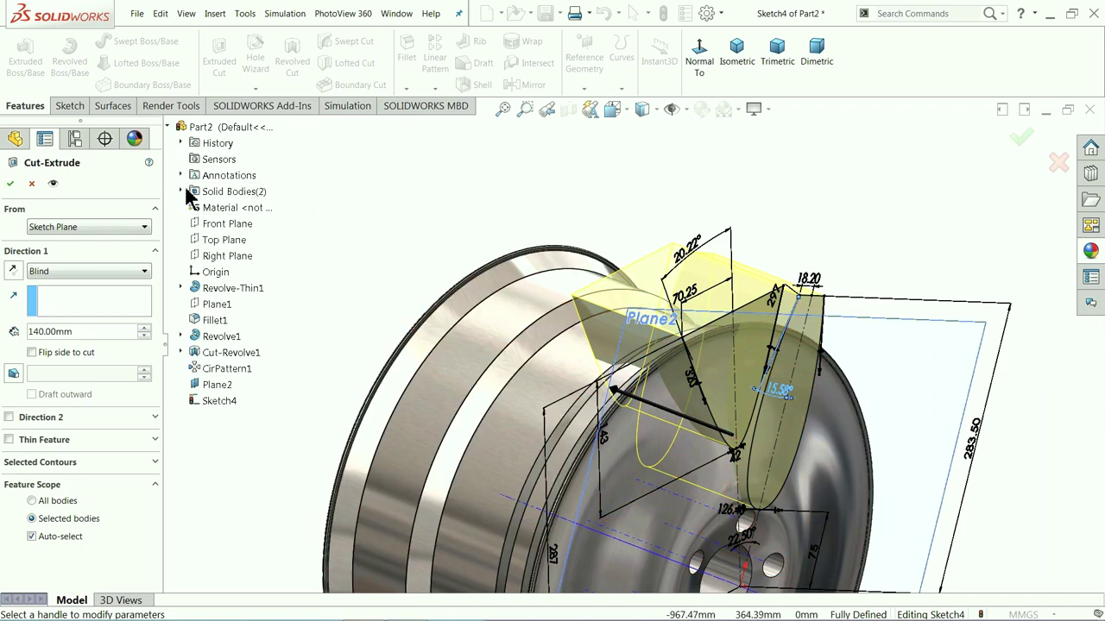
click(181, 191)
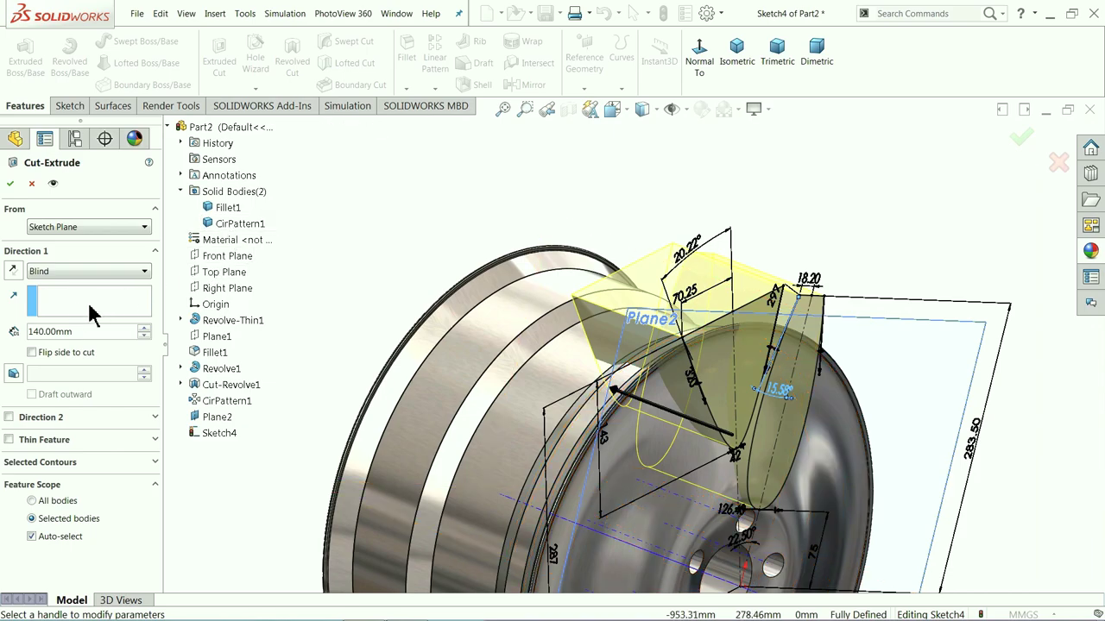
click(13, 374)
scroll(518, 388, up, 3)
middle_drag(518, 388, 539, 399)
scroll(538, 394, down, 6)
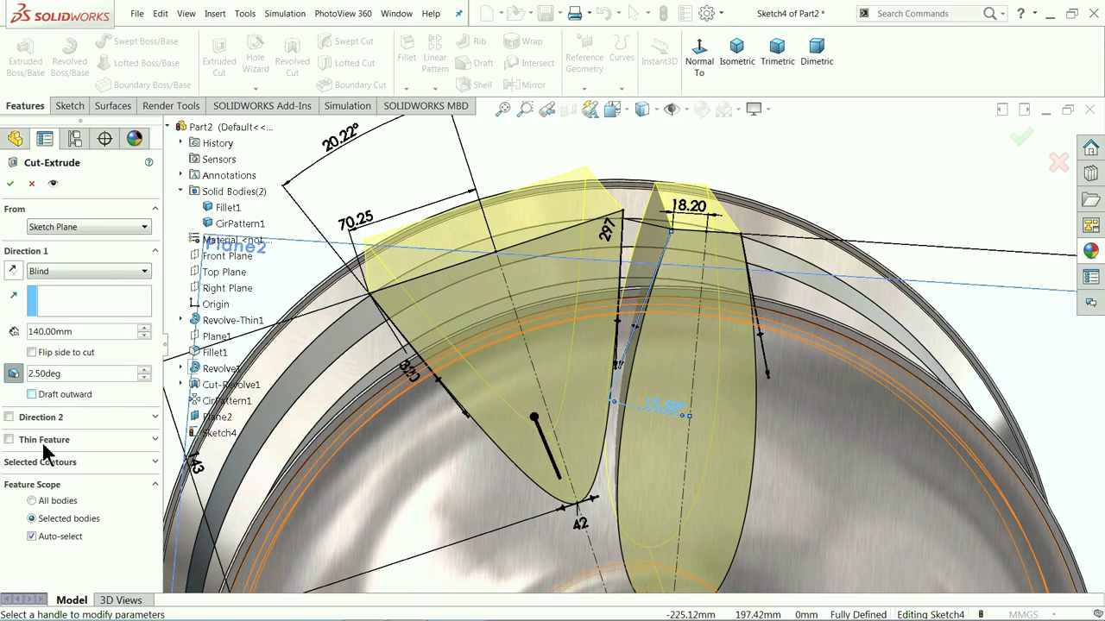
Turn off automatic body selection, limit the cut to the CirPattern1 body of the wheel face and complete it
click(32, 537)
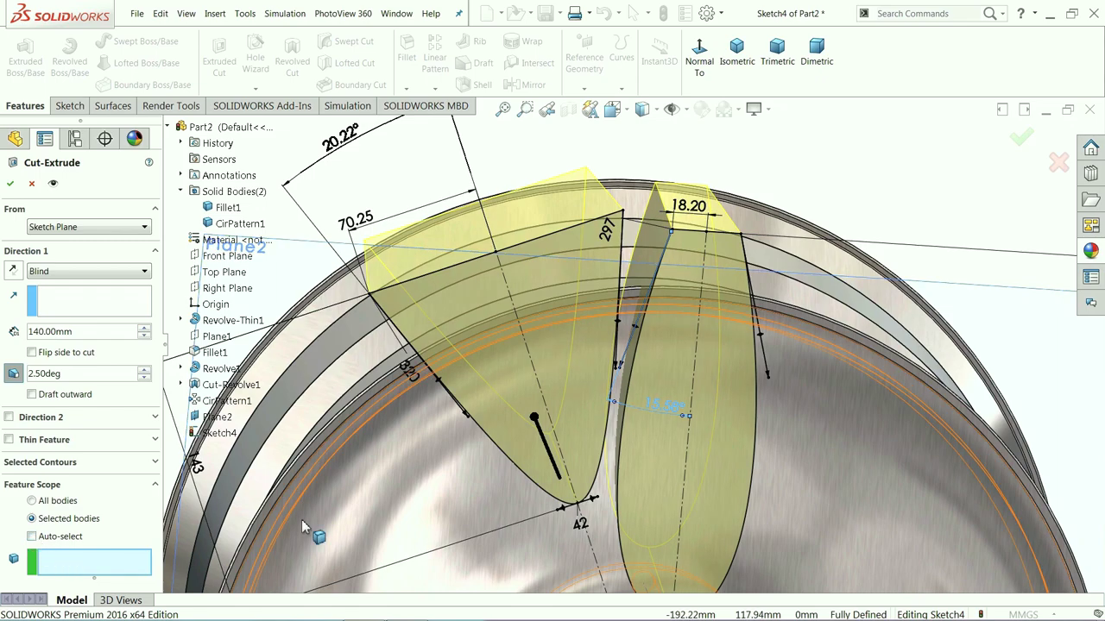
click(449, 490)
scroll(466, 489, up, 5)
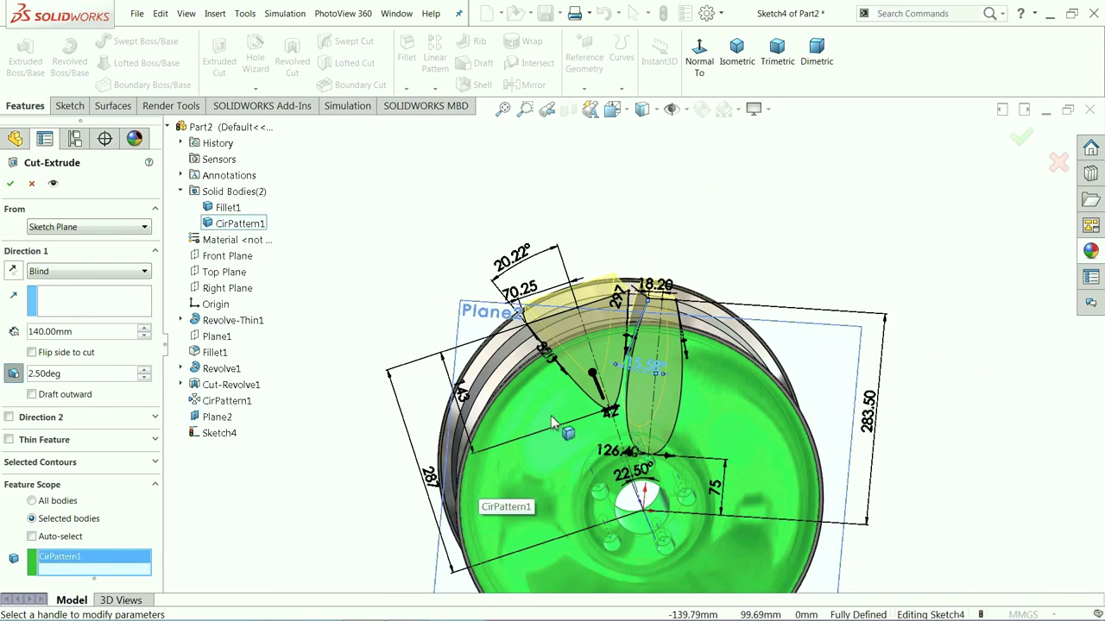
scroll(522, 421, down, 2)
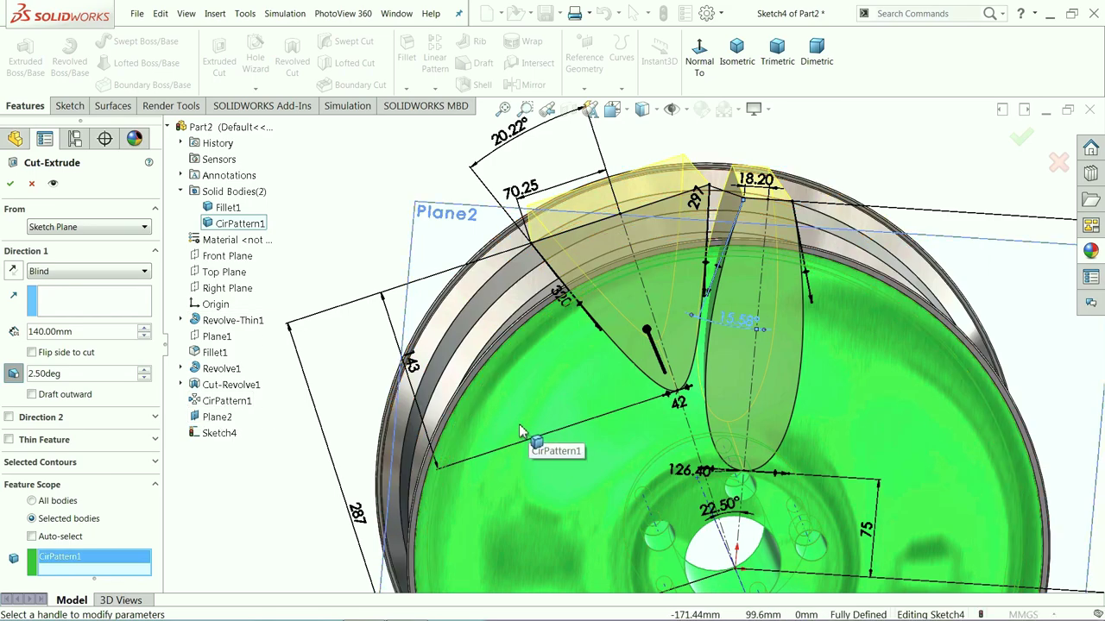
scroll(457, 451, up, 3)
middle_drag(458, 451, 473, 455)
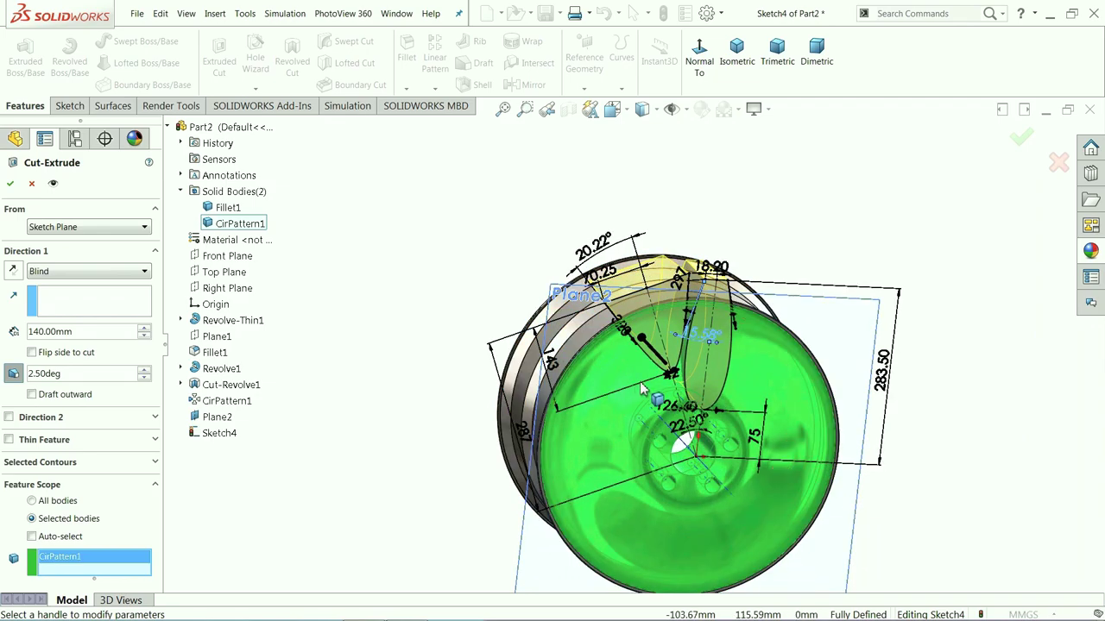
scroll(473, 455, down, 3)
click(10, 182)
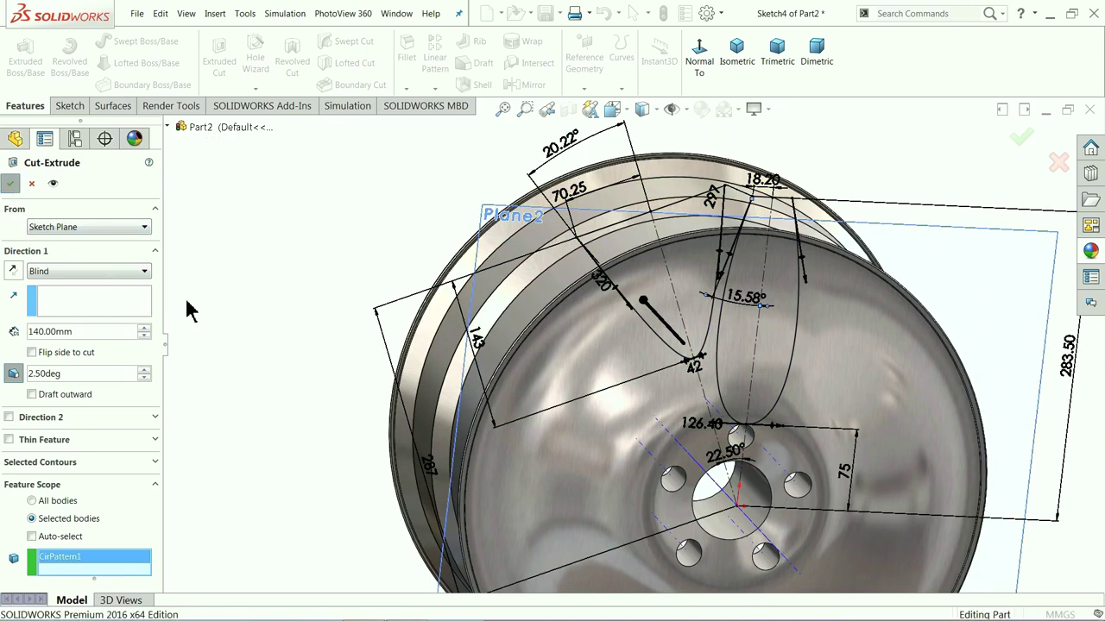
Fillet the front and rear edges of both spoke openings with a 4 mm radius
middle_drag(540, 328, 493, 307)
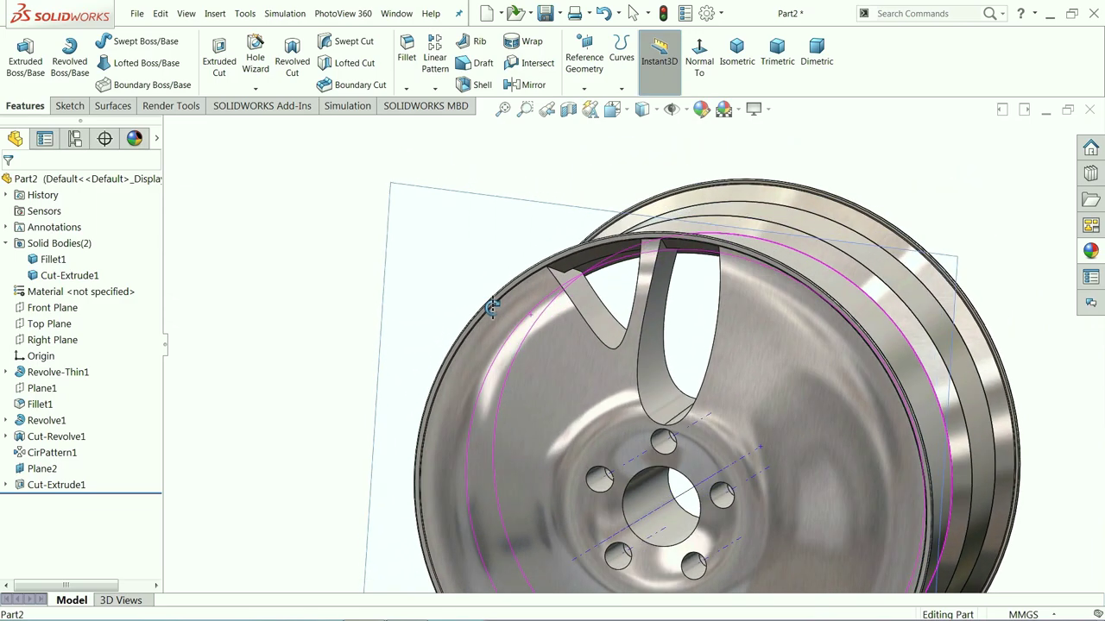
click(407, 50)
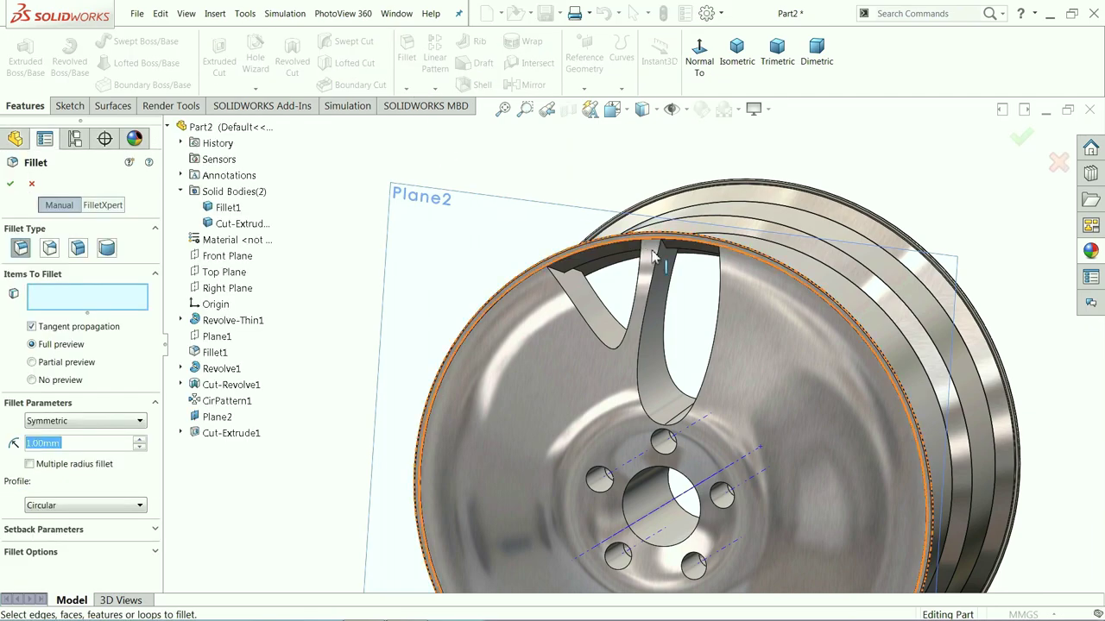
scroll(656, 316, down, 5)
text(4)
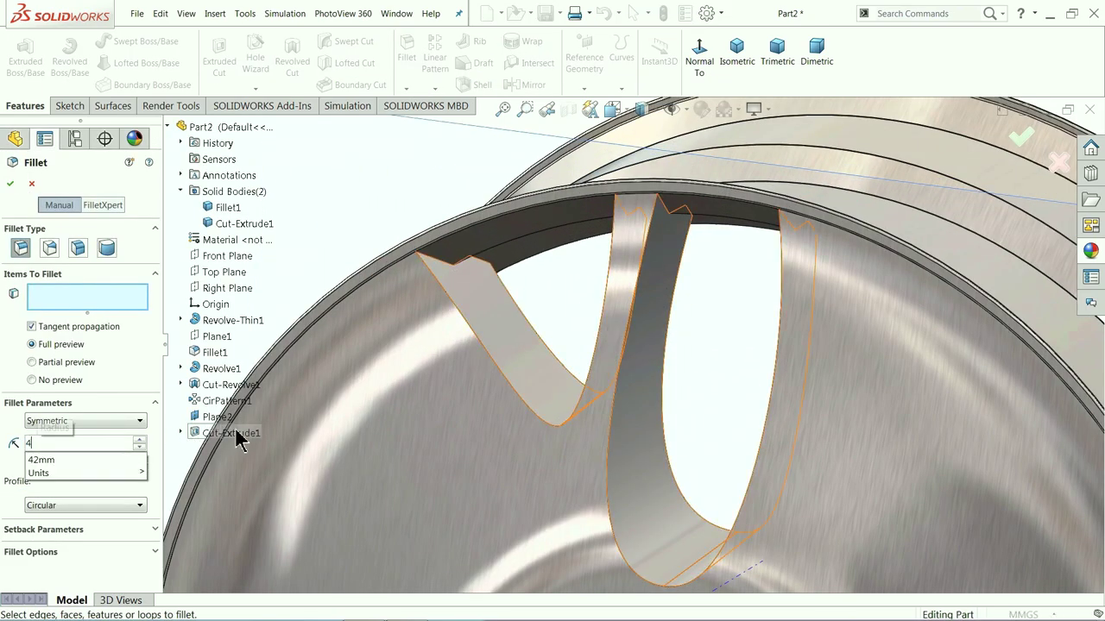
click(549, 359)
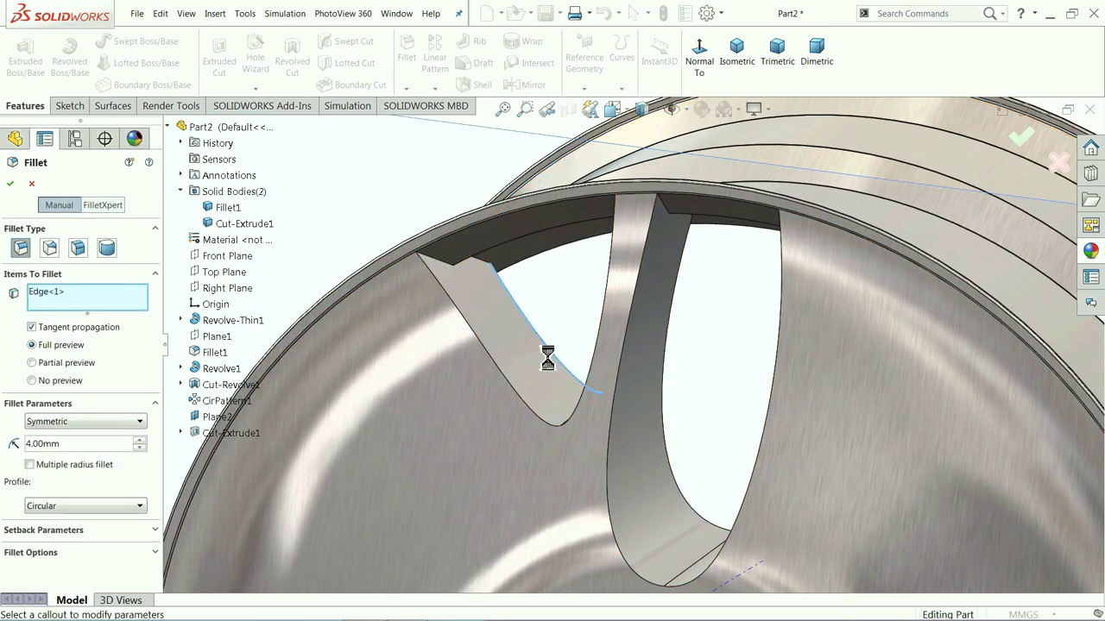
click(523, 403)
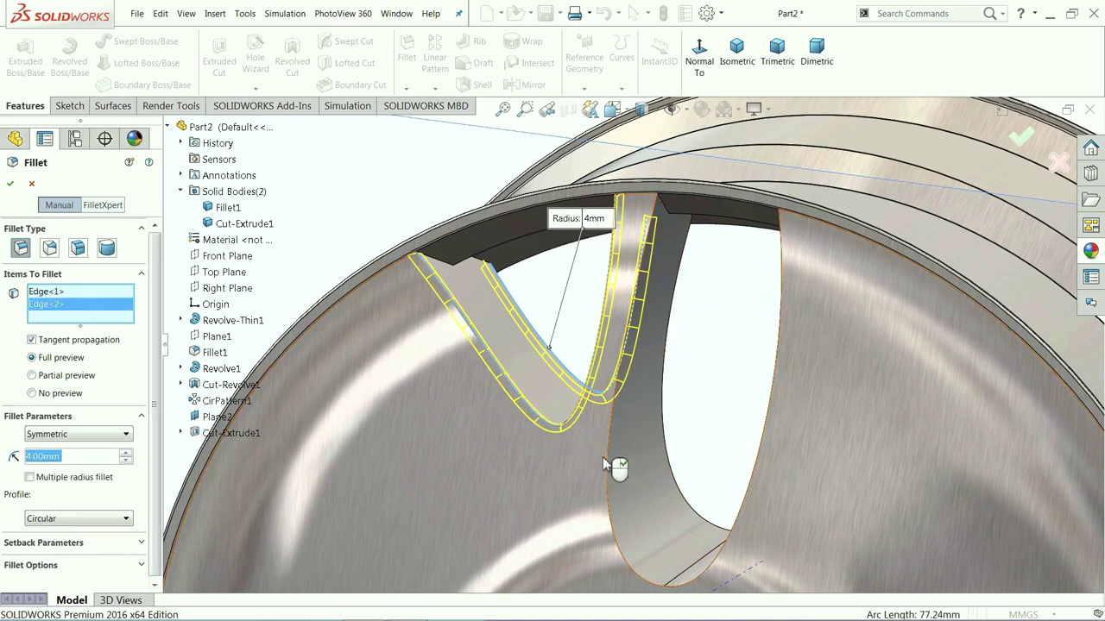
click(614, 457)
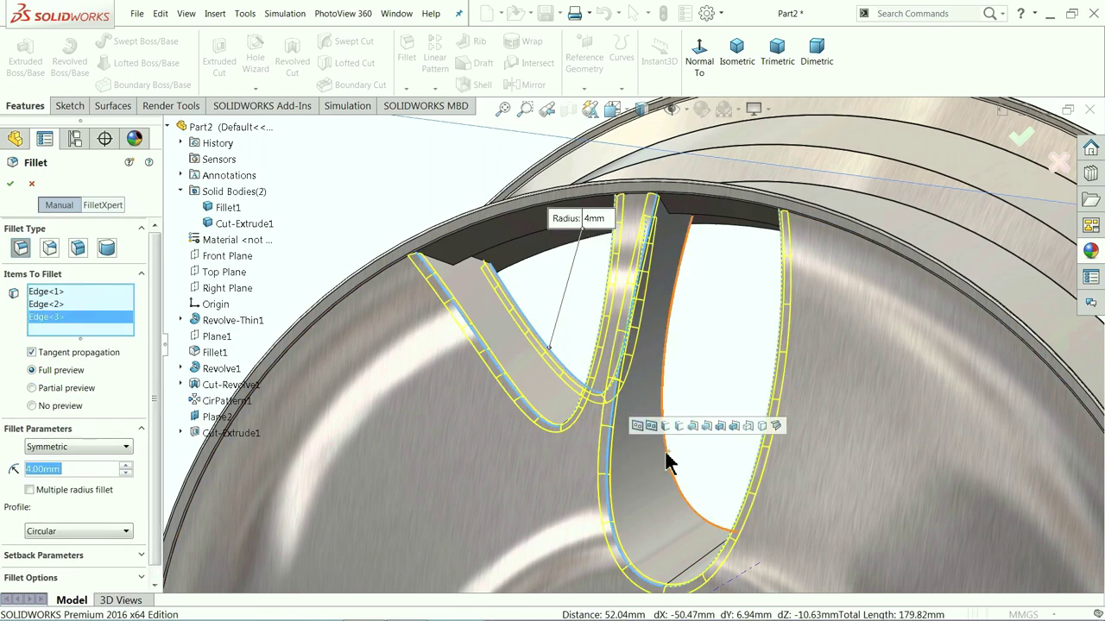
click(669, 460)
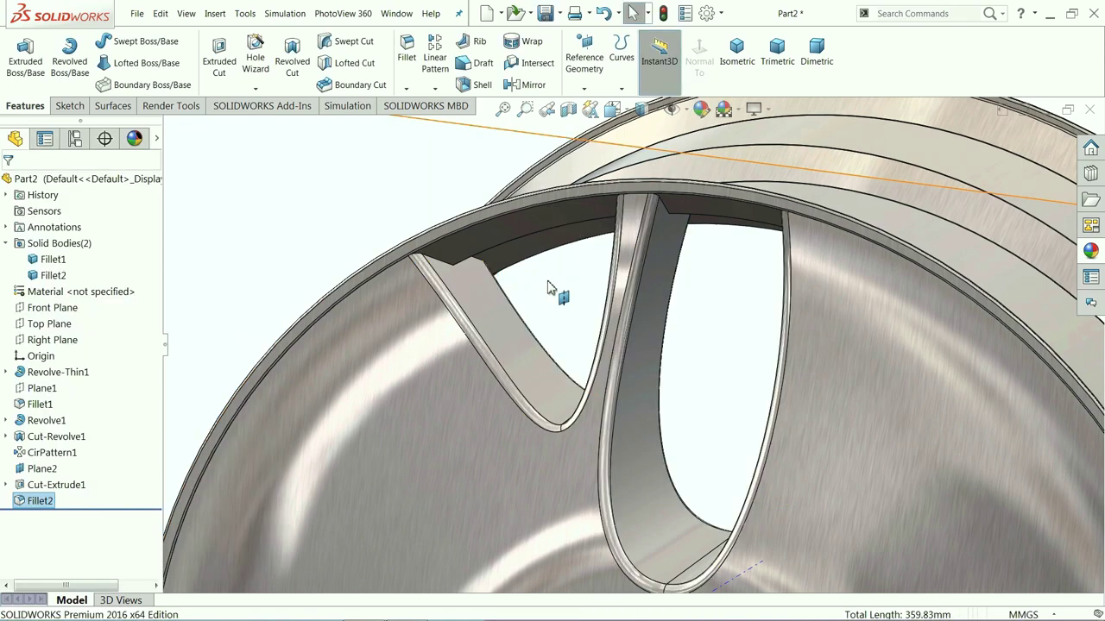
Start a Circular Pattern of the spoke-opening cut and its edge fillet around the central axis of the wheel hub
scroll(557, 290, up, 4)
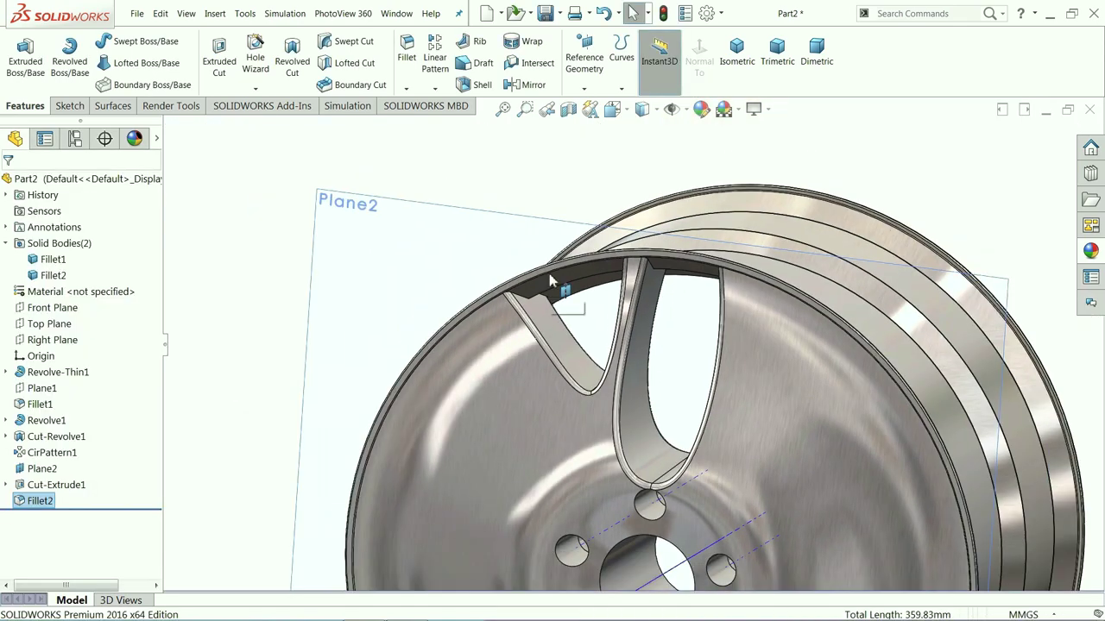
click(435, 89)
click(451, 119)
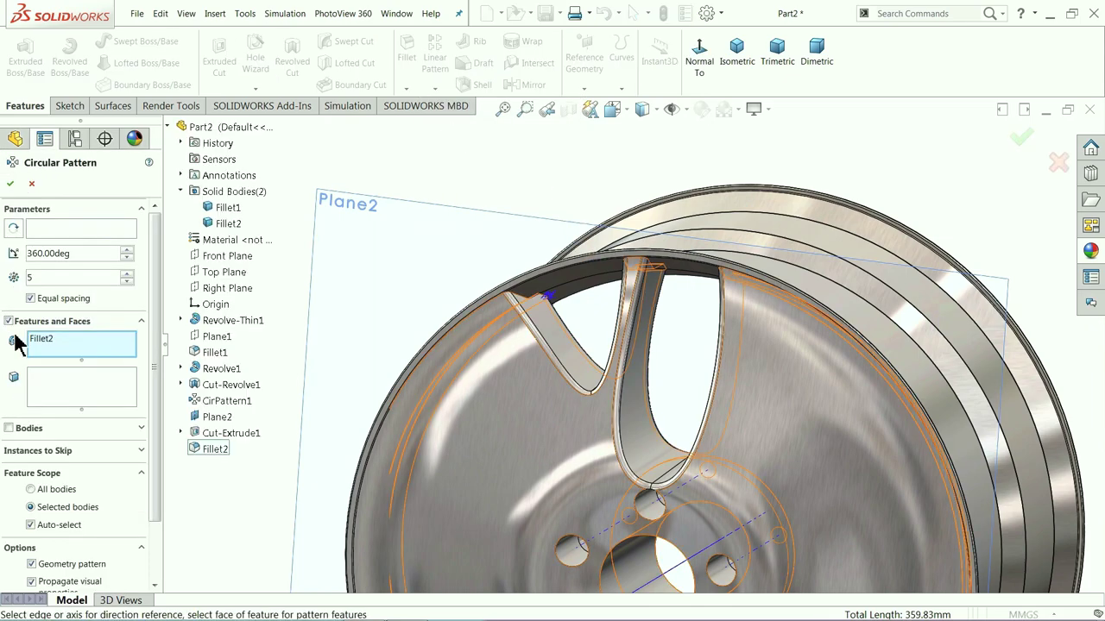
click(222, 435)
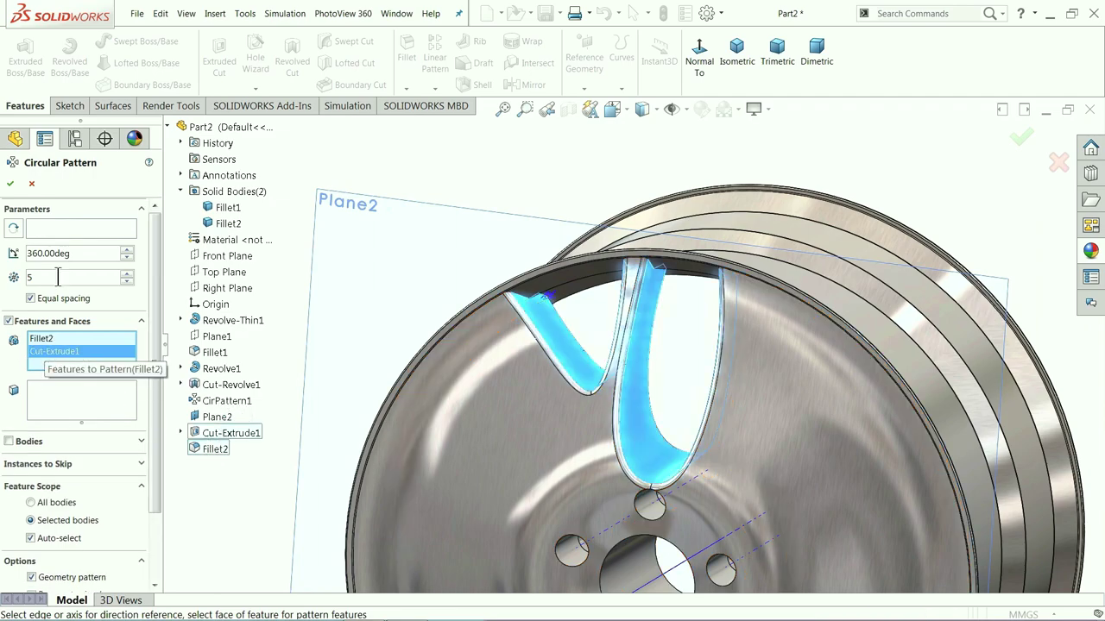
click(71, 229)
scroll(661, 462, up, 3)
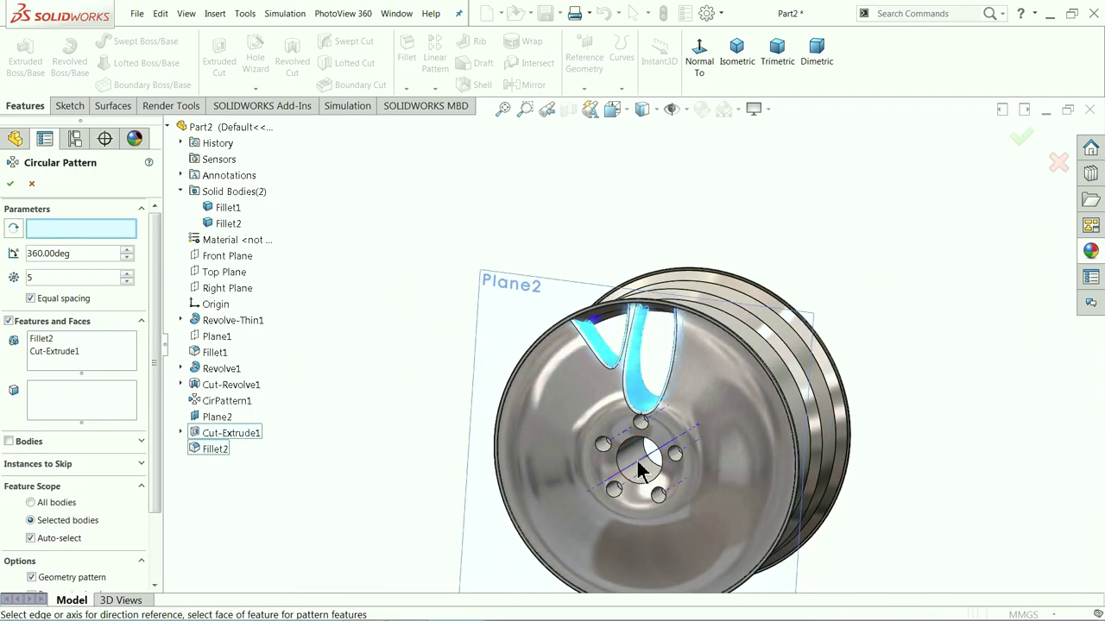
scroll(653, 464, down, 2)
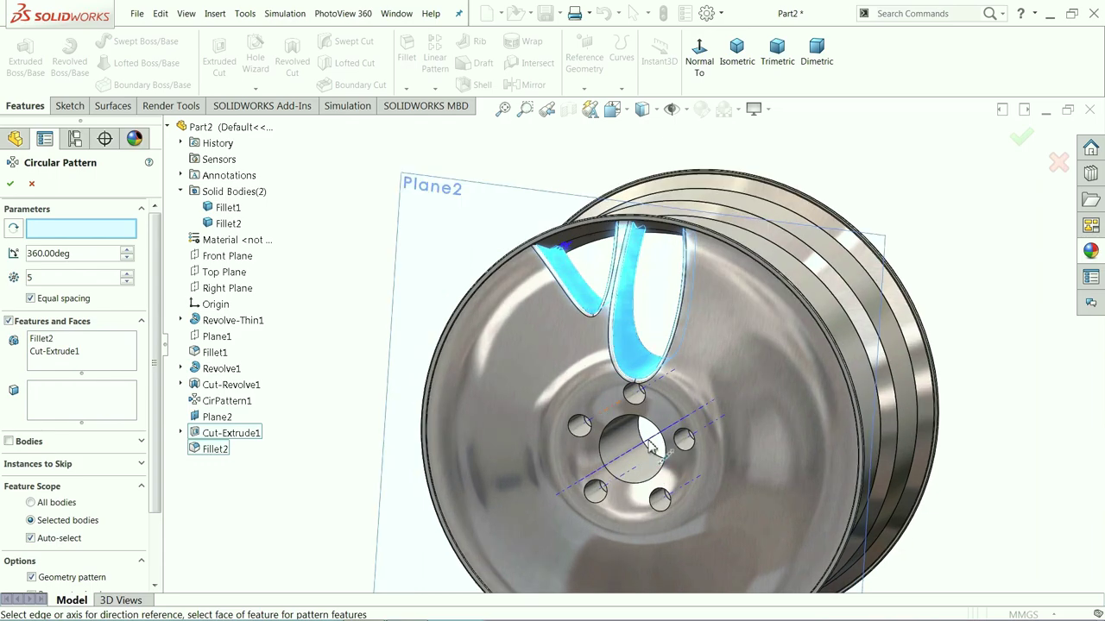
click(649, 444)
scroll(645, 456, down, 2)
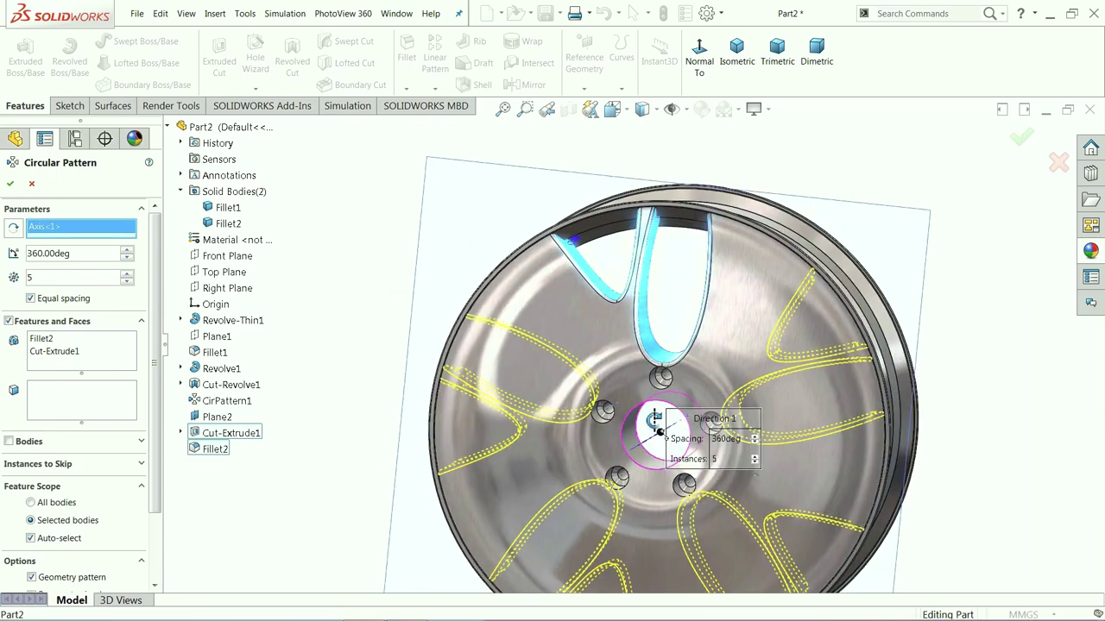
scroll(641, 447, up, 2)
middle_drag(639, 445, 618, 446)
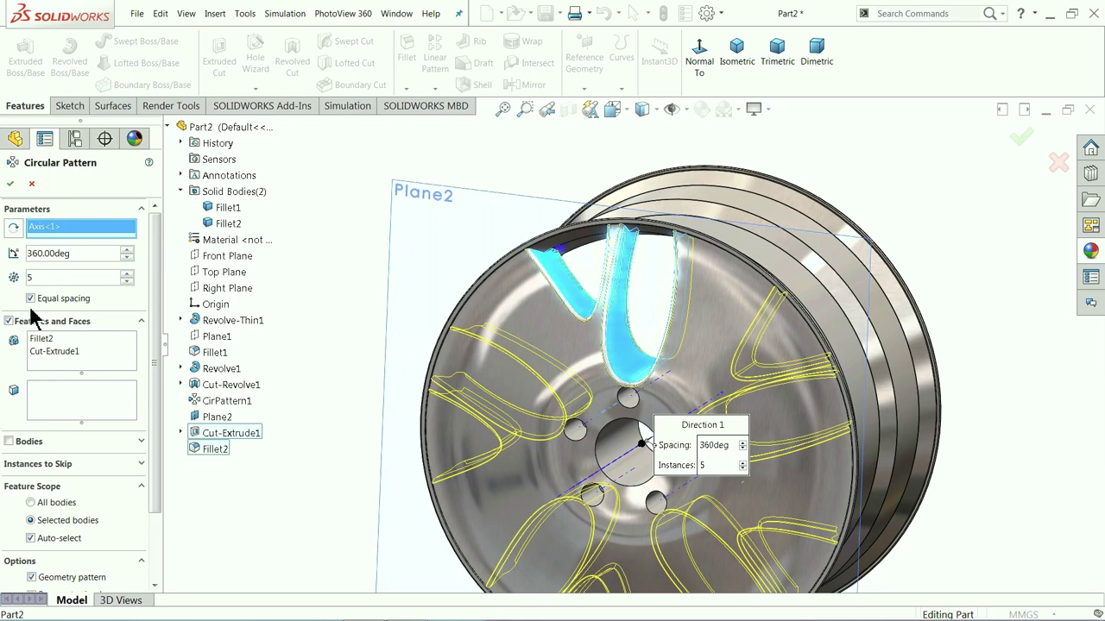
Set the circular pattern to 8 instances, turn off Geometry pattern and complete it
text(8)
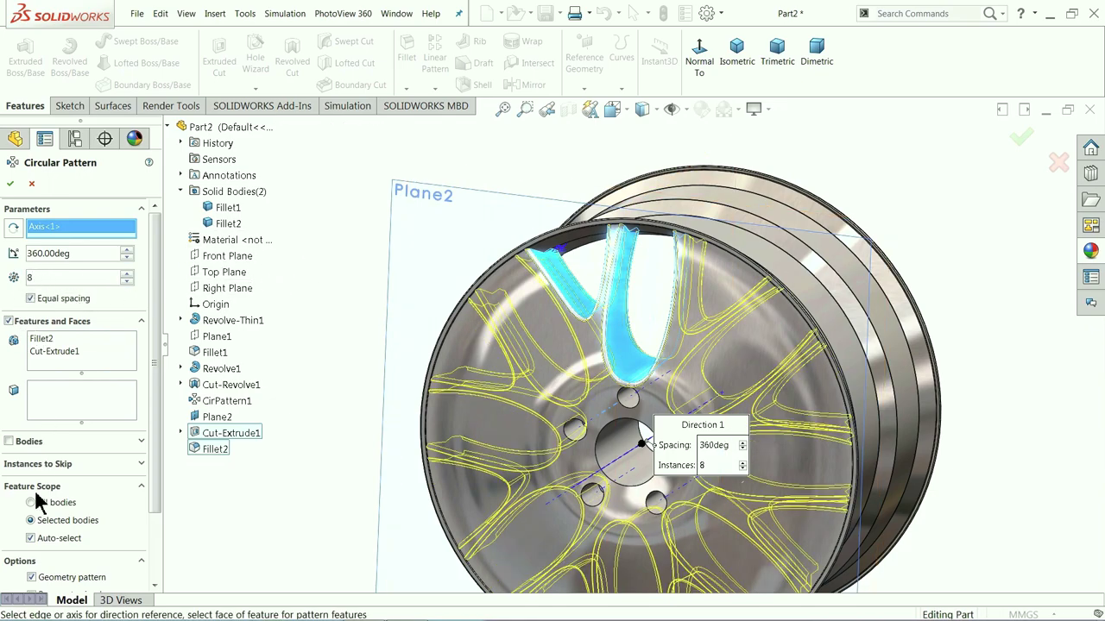
scroll(155, 518, down, 1)
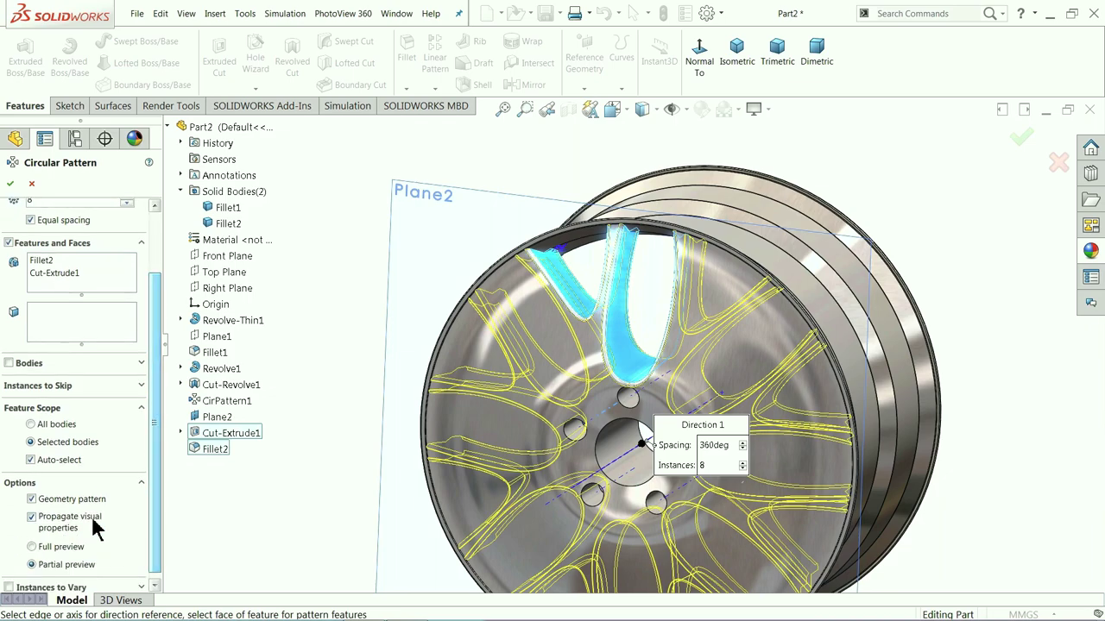
click(87, 492)
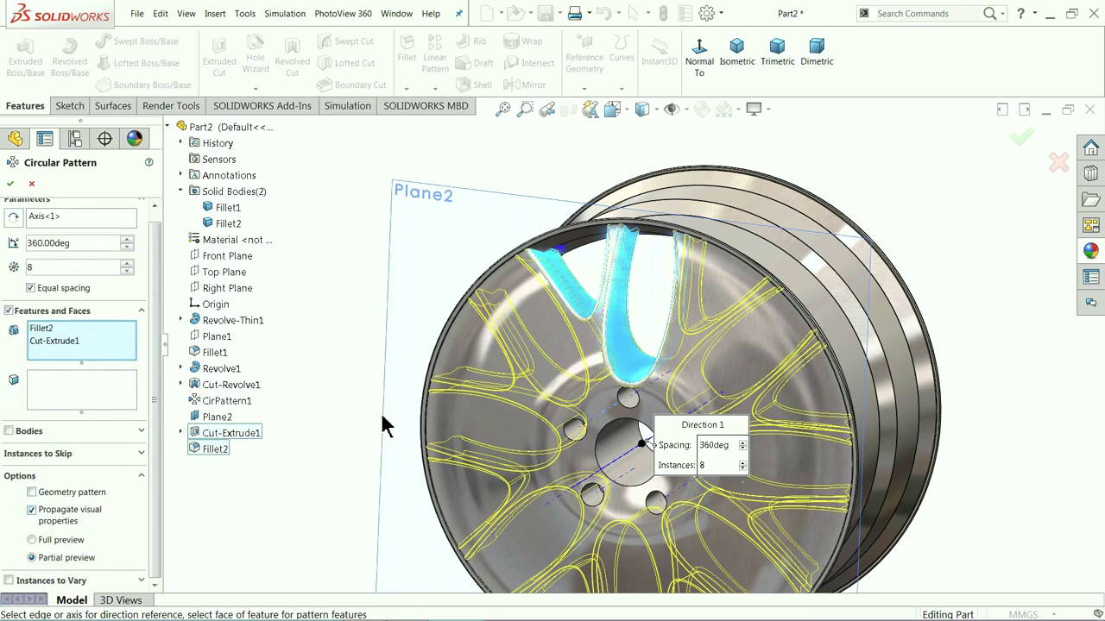
middle_drag(373, 405, 355, 392)
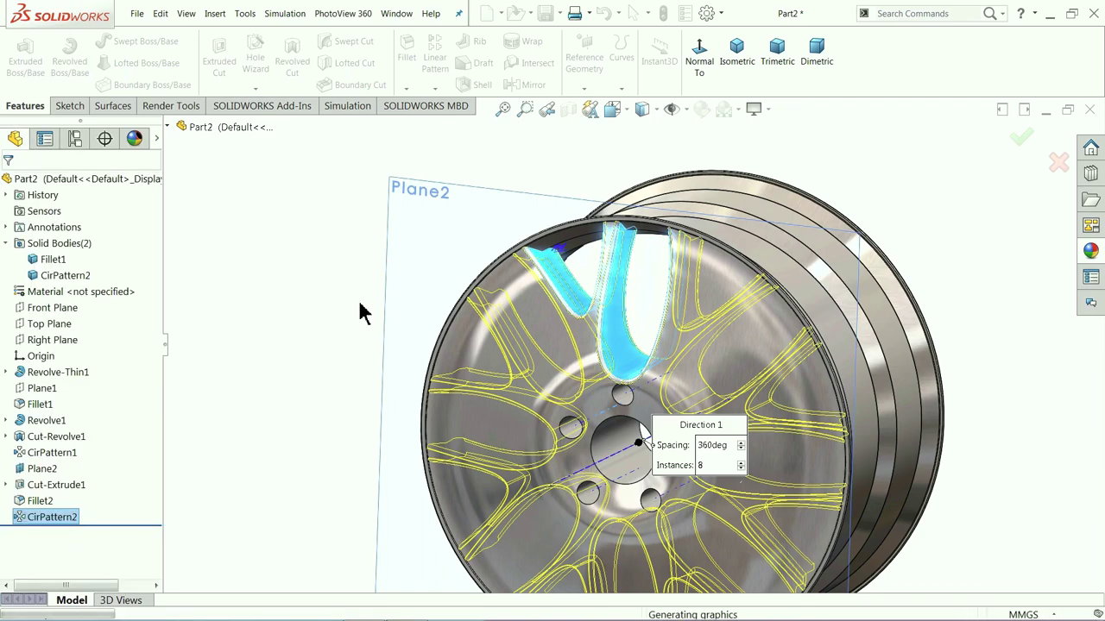
Hide Plane2 from the model view
click(434, 203)
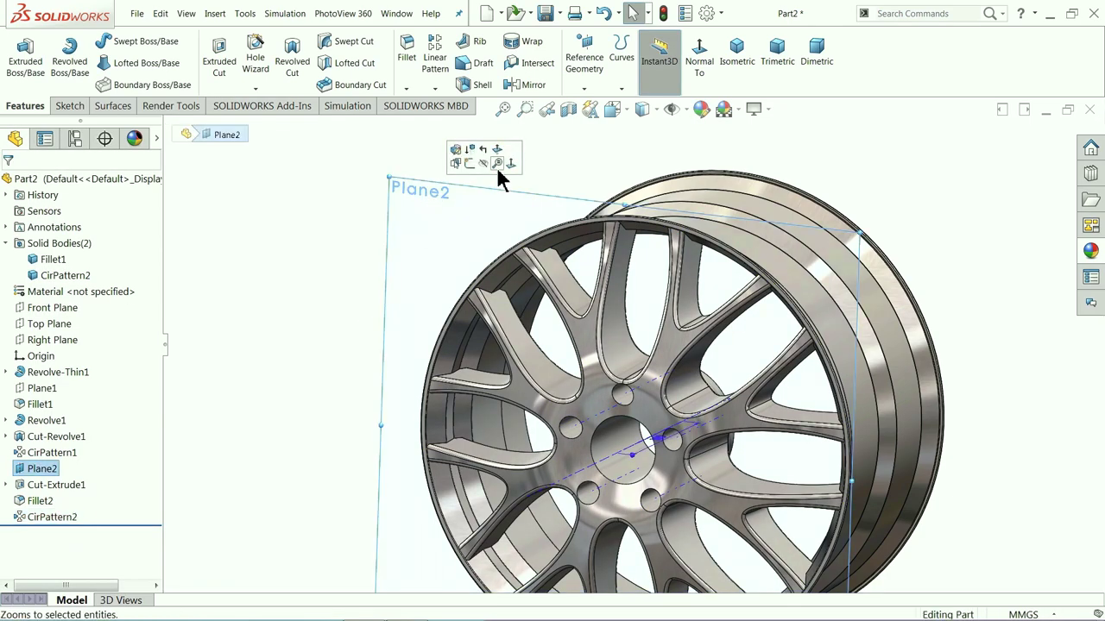
click(458, 213)
middle_drag(351, 309, 338, 270)
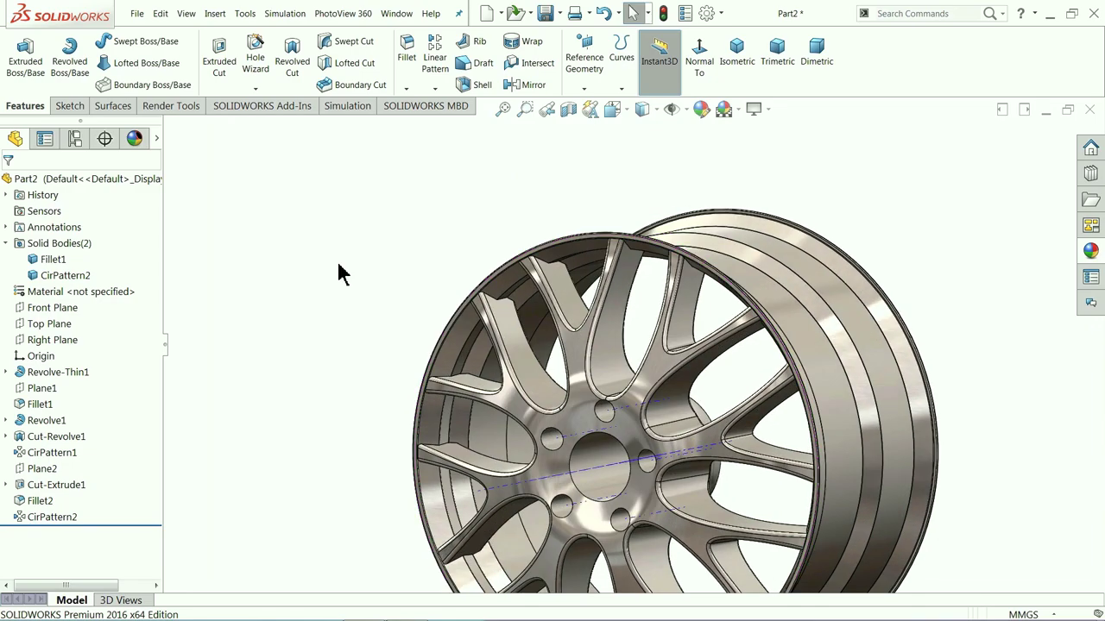
Fillet the front edge of the central hub bore with a 4 mm radius
scroll(553, 364, down, 4)
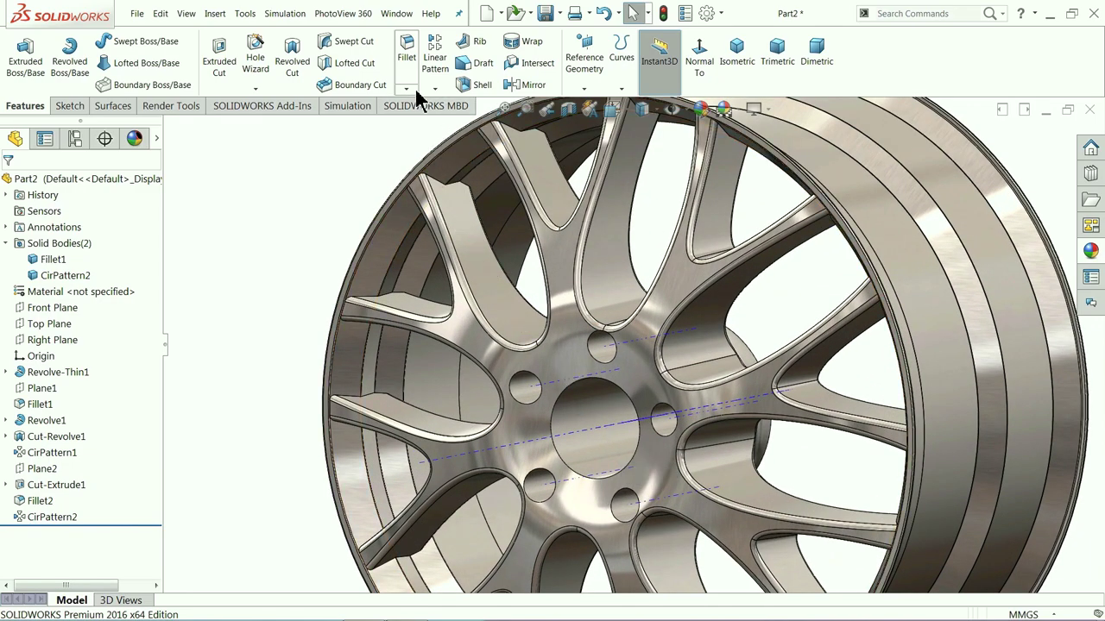
click(409, 69)
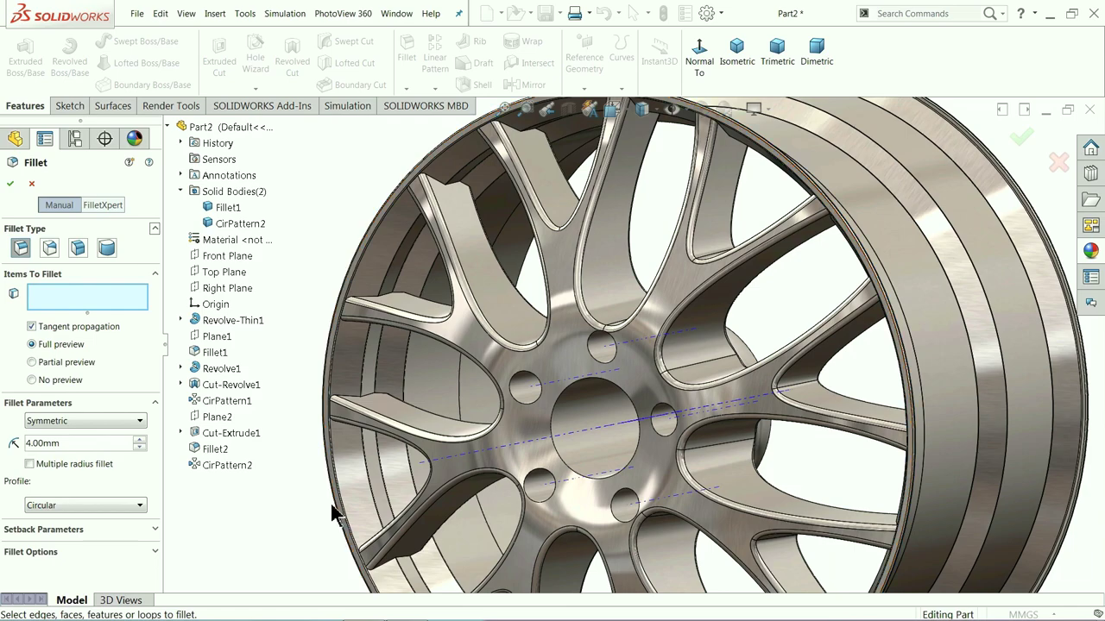
click(555, 436)
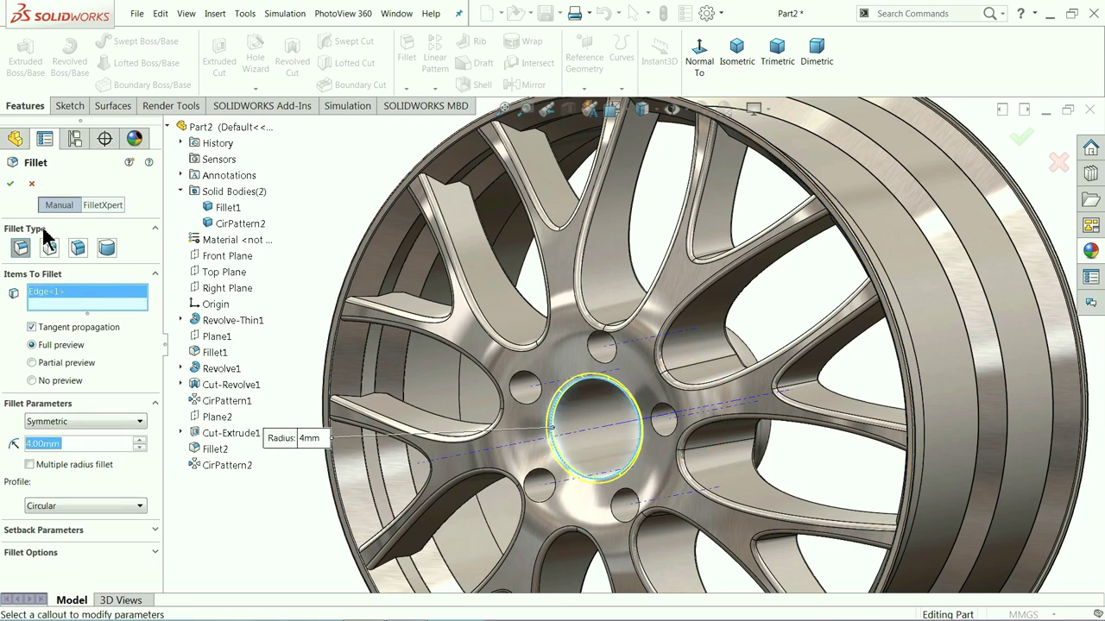
key(Return)
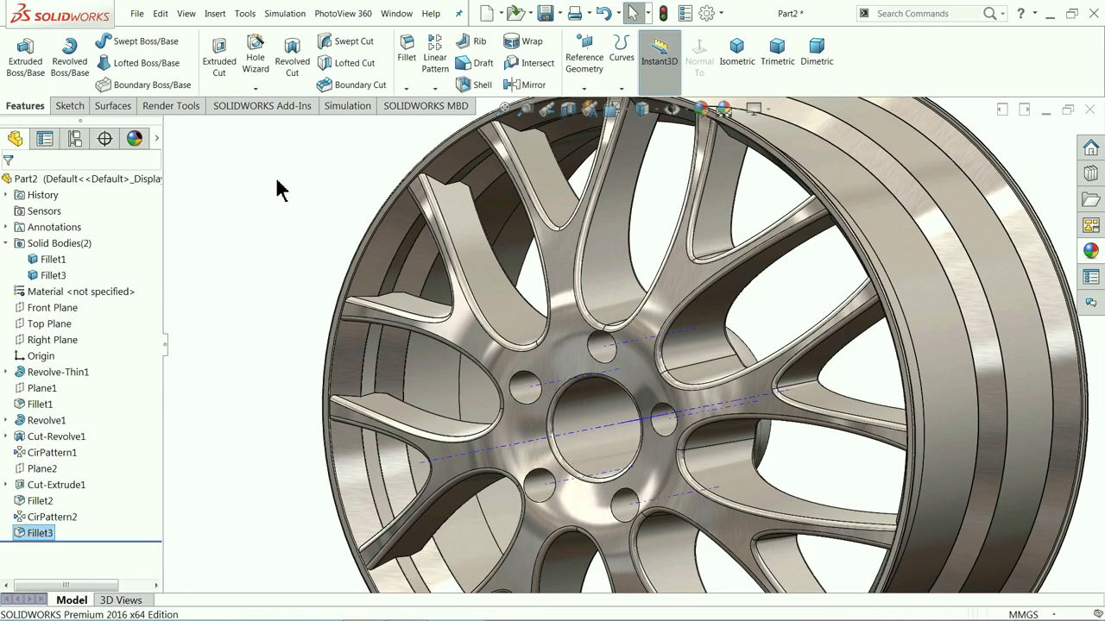
Start a 4 mm Fillet on a spoke-end edge and extend the selection to the 195 edges between right feature and part
key(f)
click(407, 52)
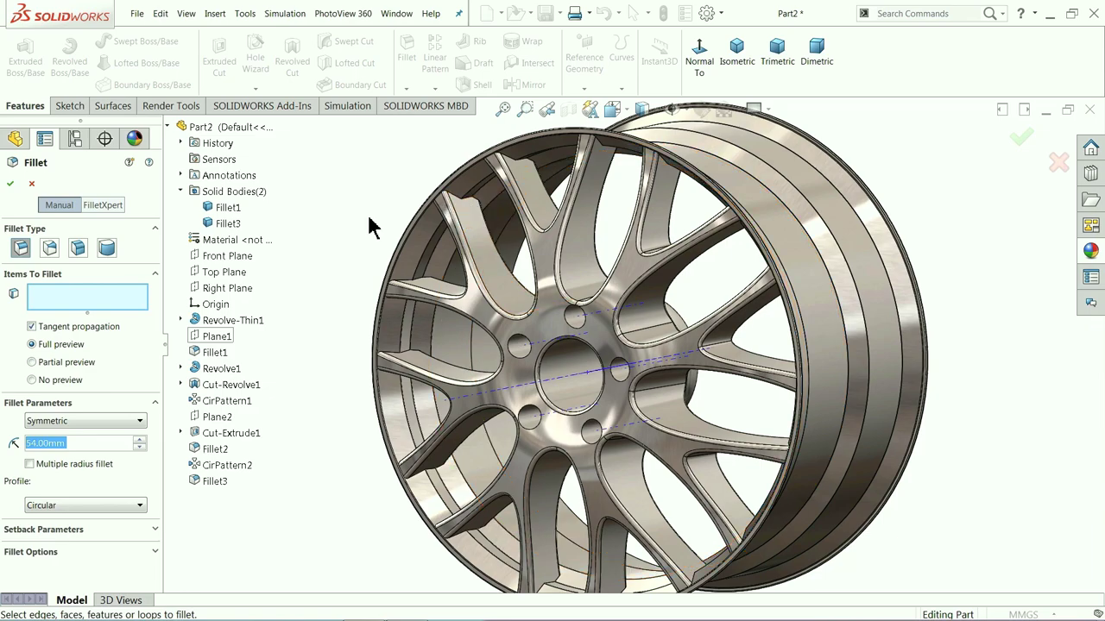
click(455, 198)
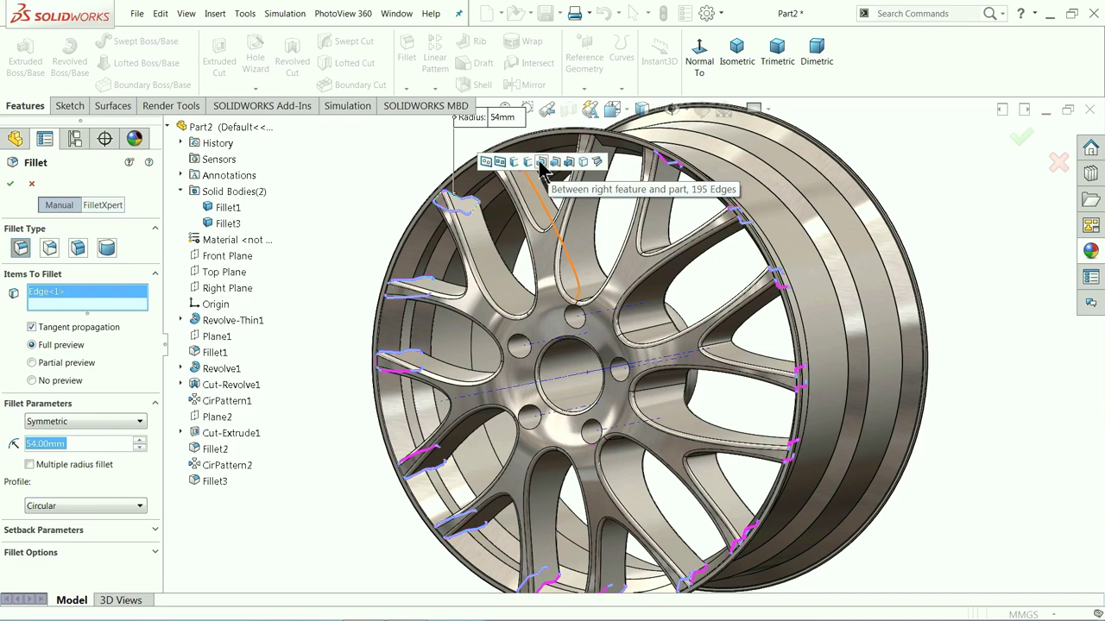
click(541, 164)
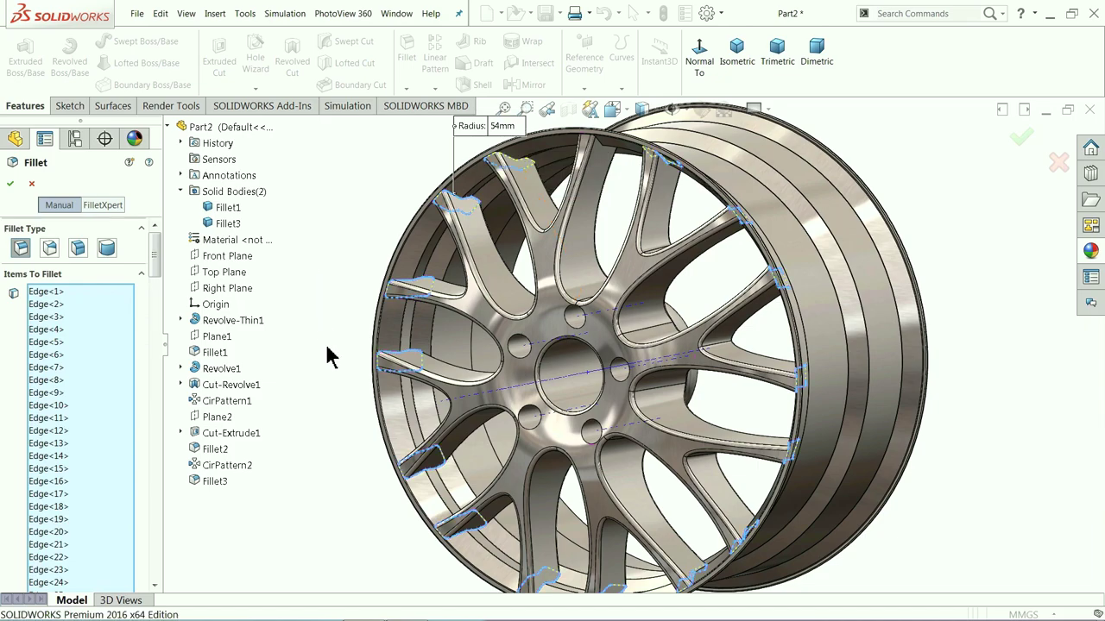
drag(158, 275, 146, 574)
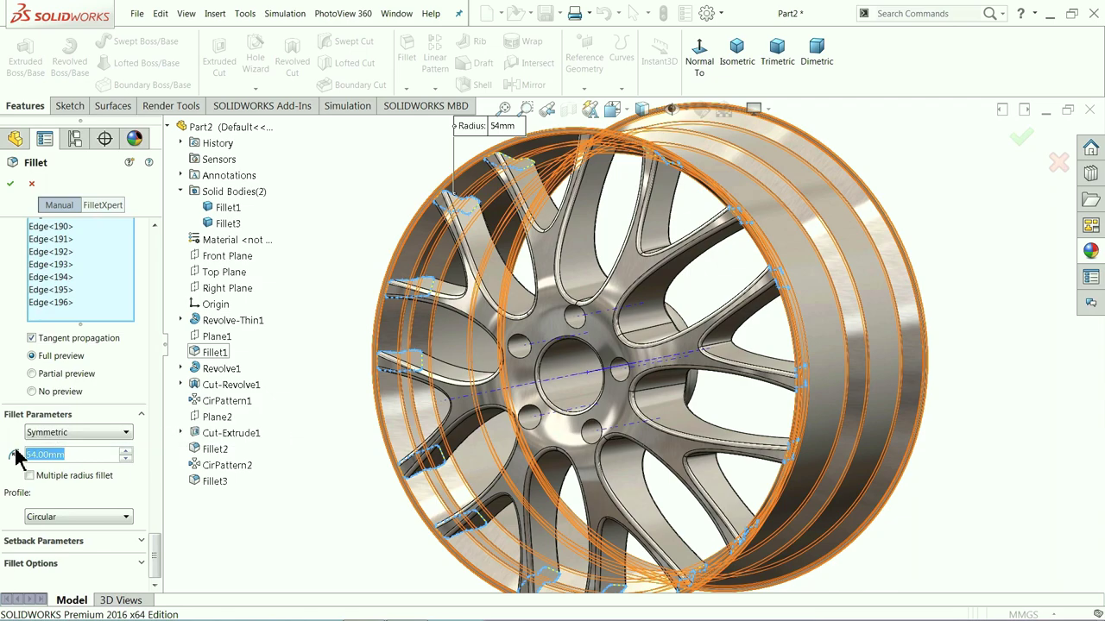
text(4)
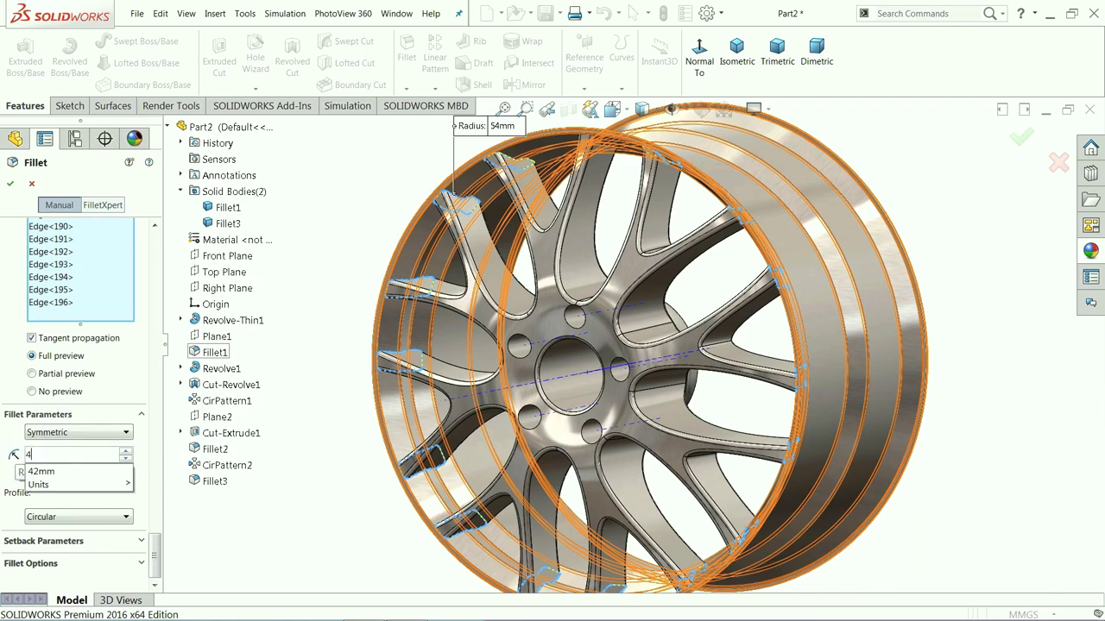
key(Return)
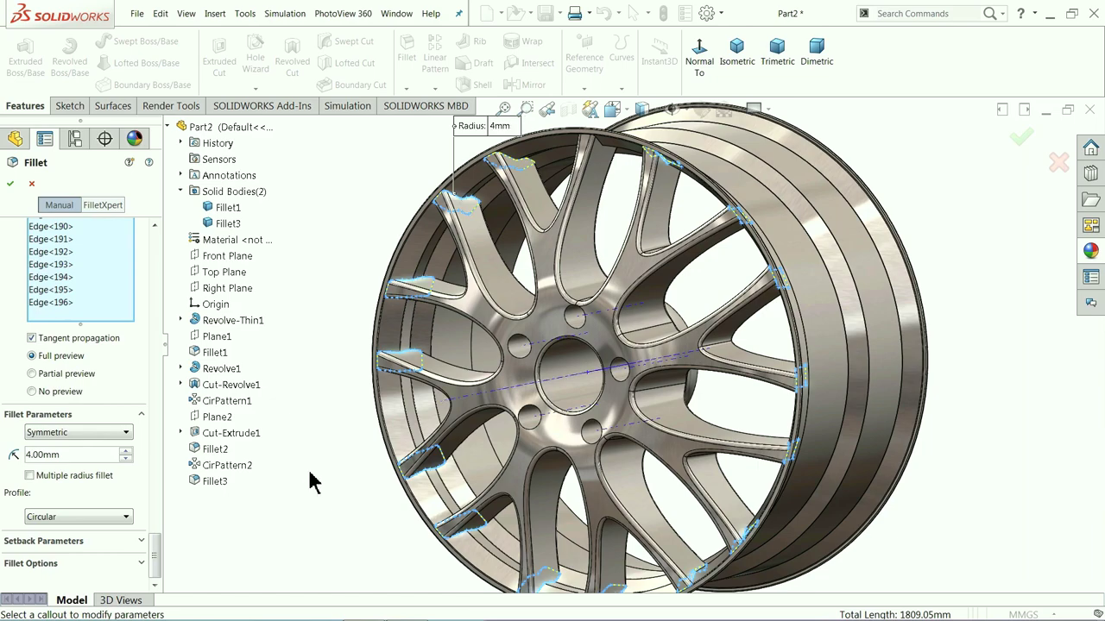
Add the unselected end edge of the uppermost spoke to the fillet and complete it
key(f)
middle_drag(387, 449, 423, 388)
scroll(658, 181, down, 6)
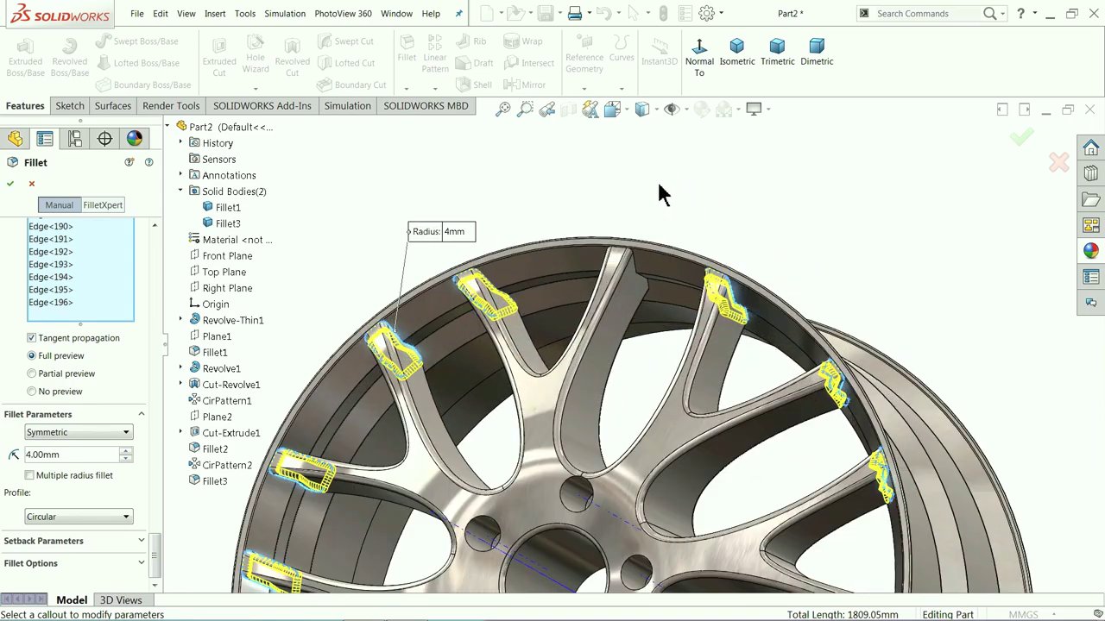
click(607, 290)
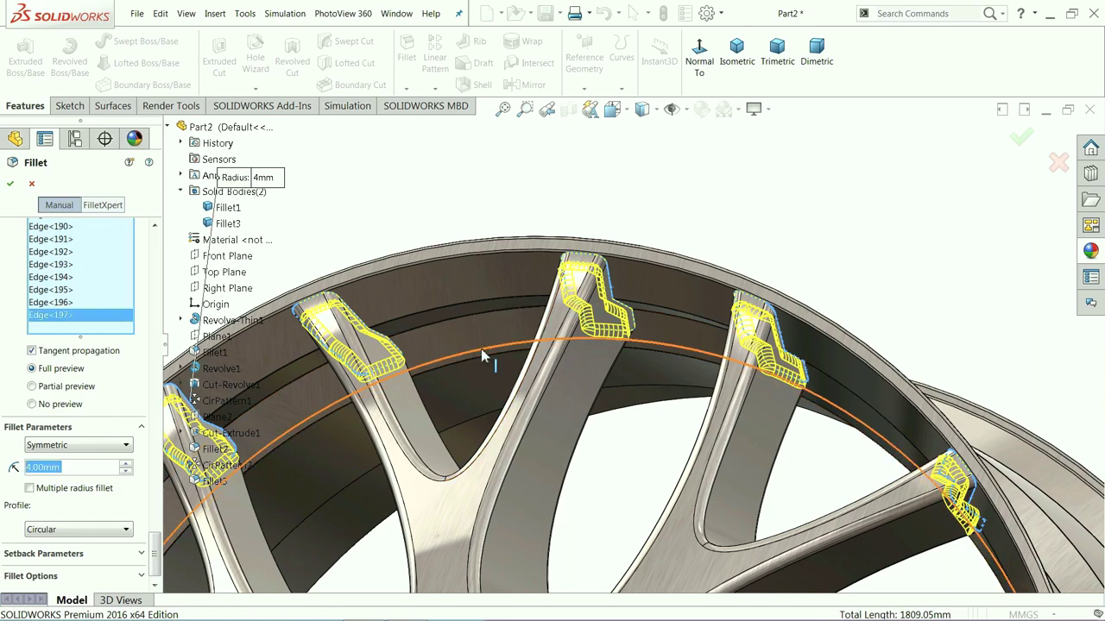
click(12, 184)
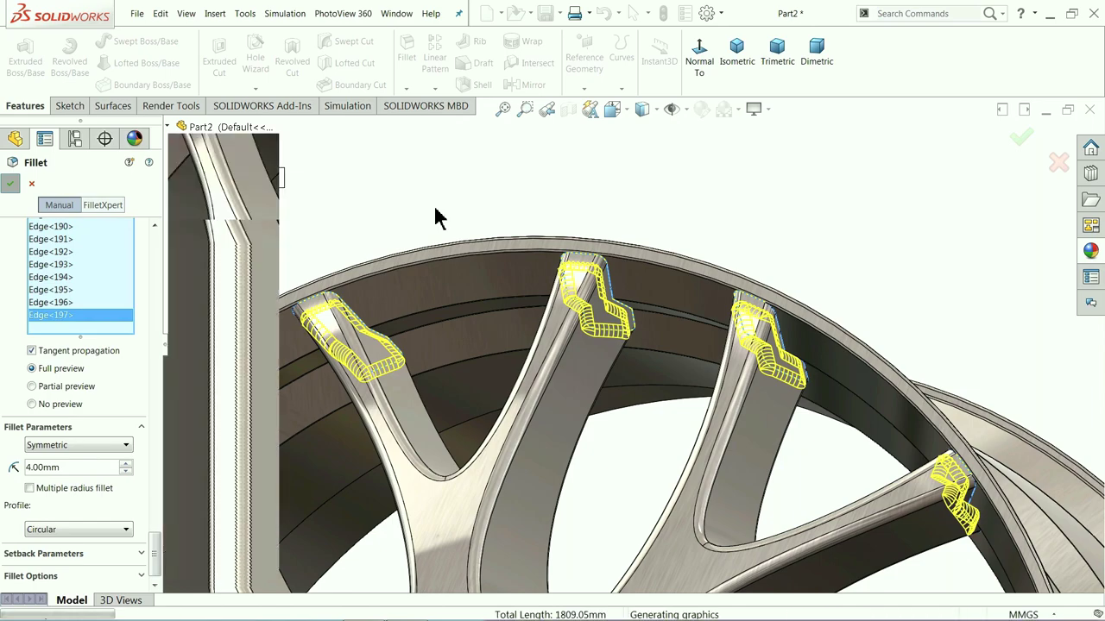
middle_drag(434, 215, 584, 274)
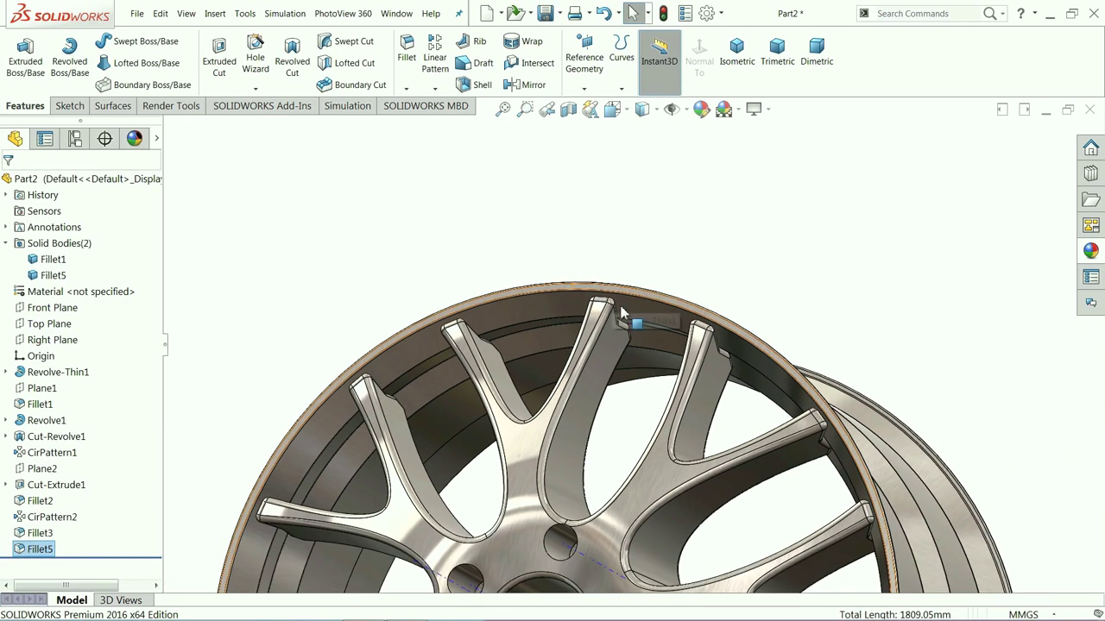
scroll(583, 275, up, 5)
click(636, 311)
middle_drag(636, 310, 524, 419)
scroll(599, 323, down, 4)
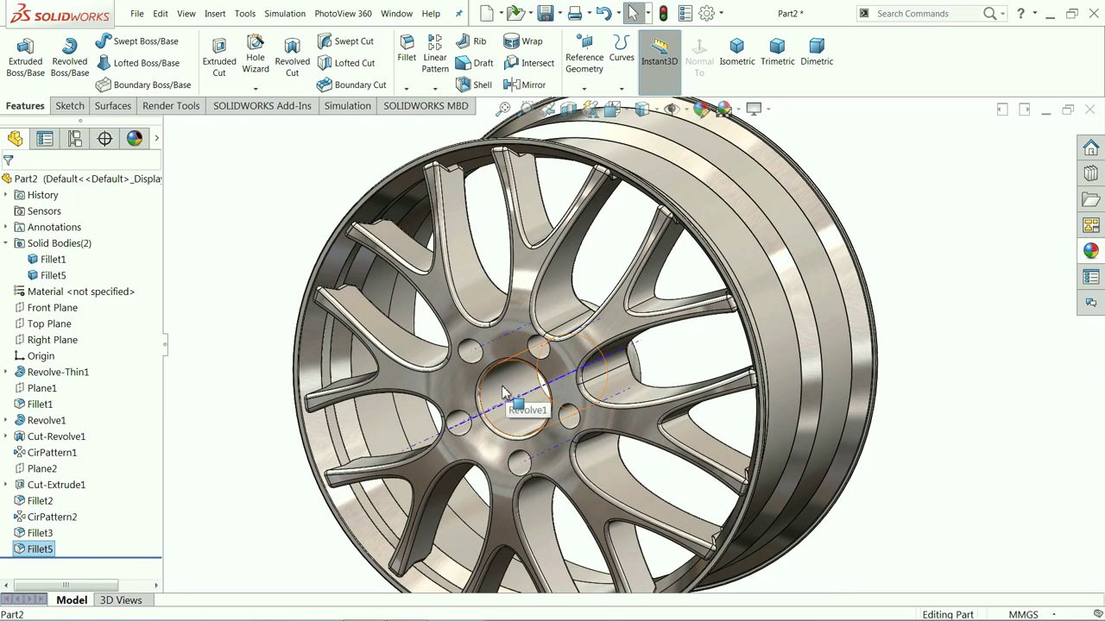
Hide the temporary axes running through the hub bore and bolt holes
click(657, 110)
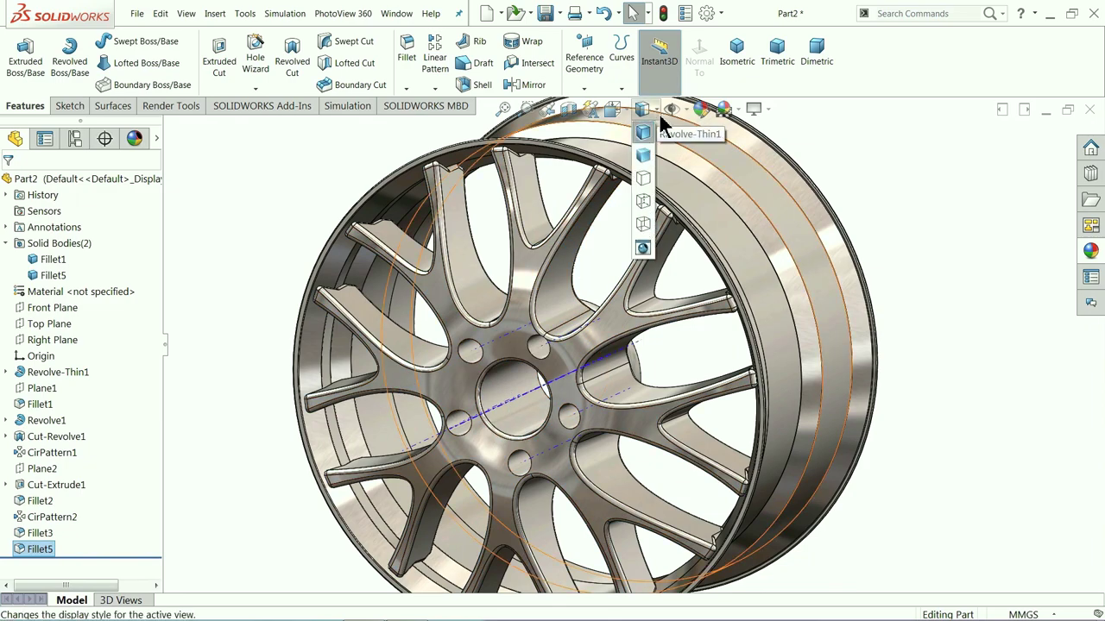
click(682, 110)
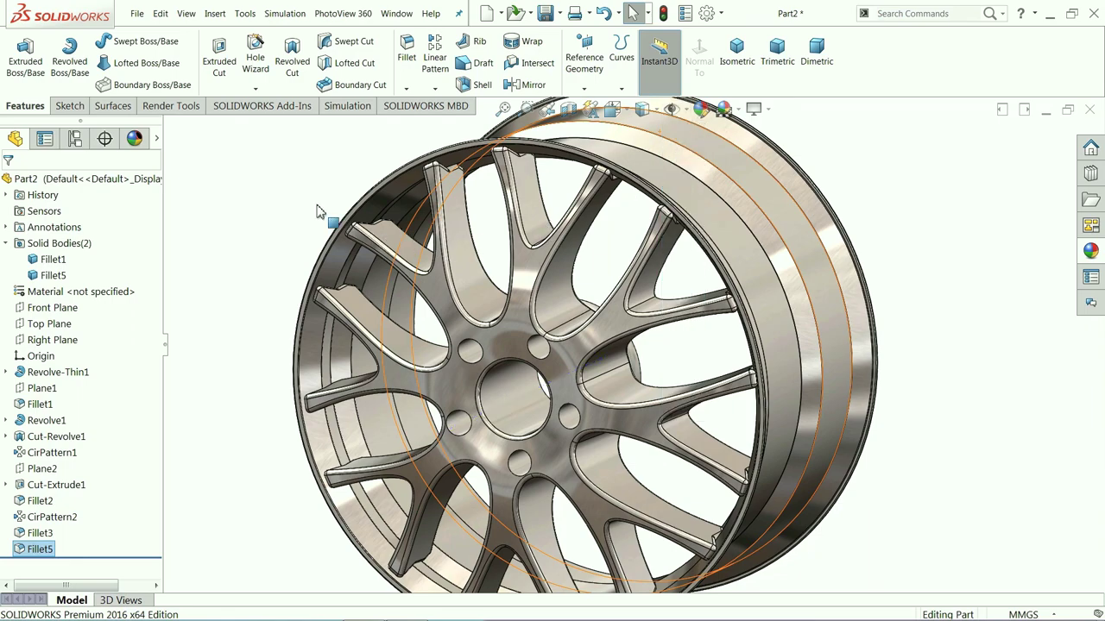
Combine the rim body and the spoke body into a single solid using the Add operation
click(49, 264)
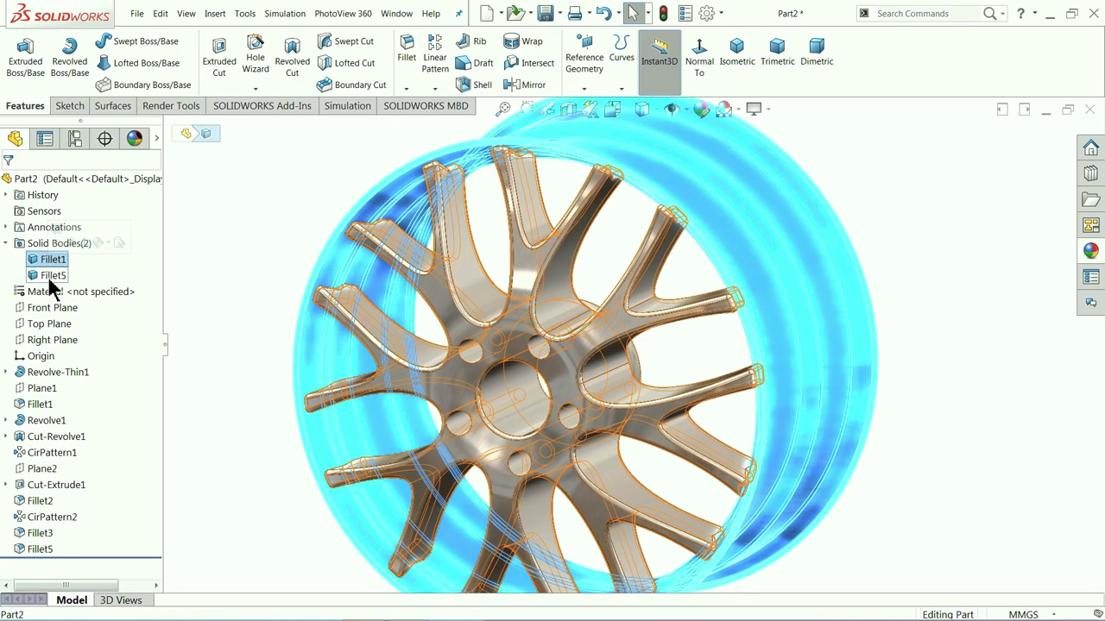
click(48, 276)
click(48, 261)
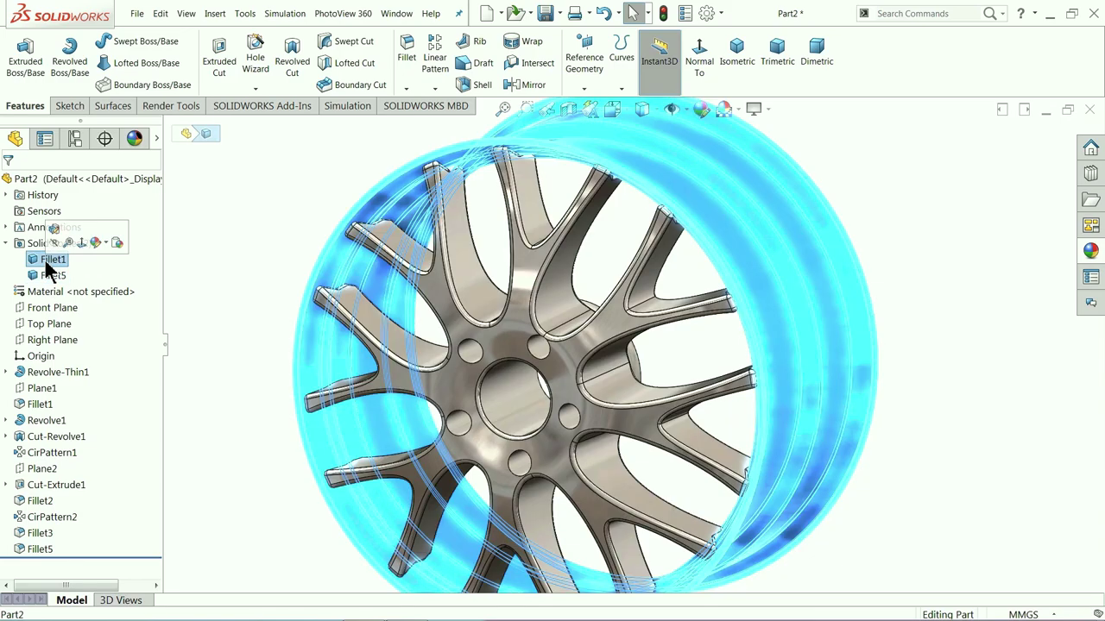
click(242, 214)
click(216, 14)
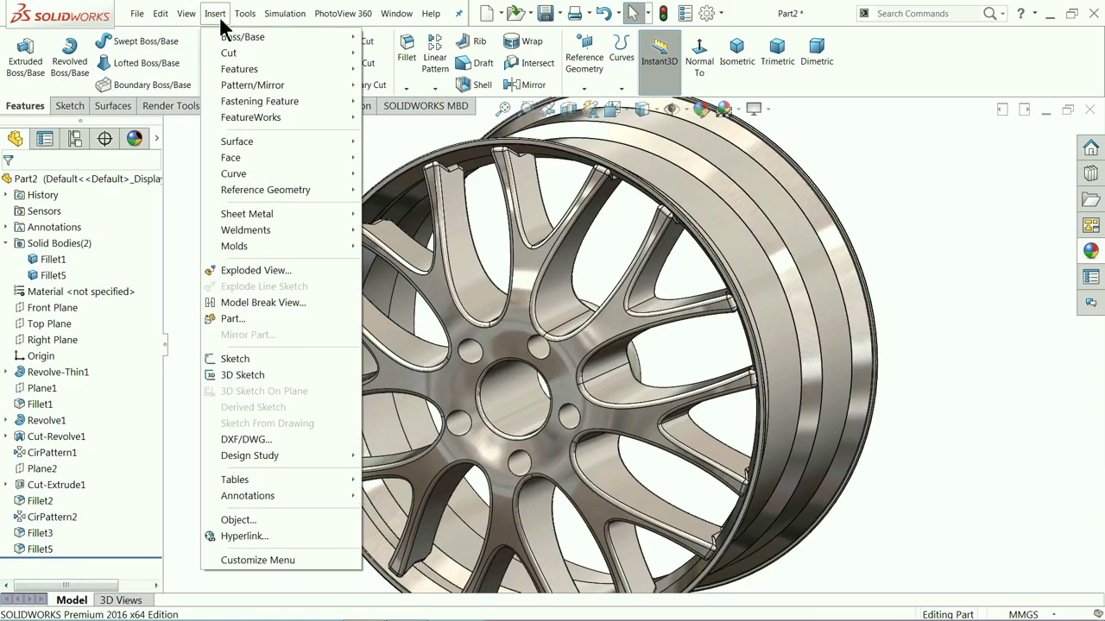
mouse_move(270, 72)
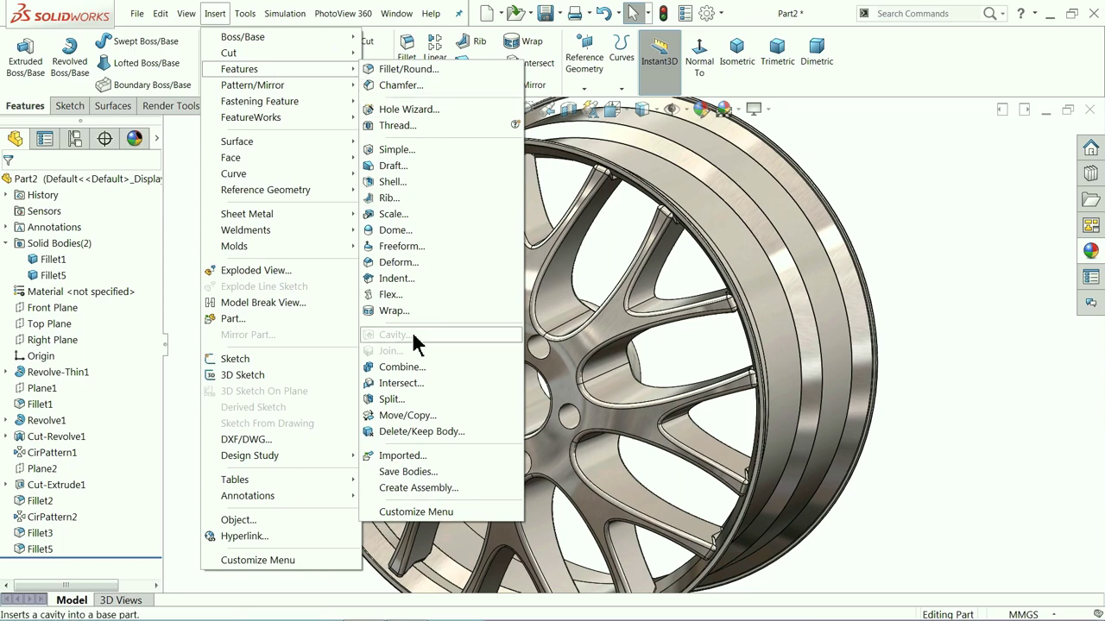
click(401, 367)
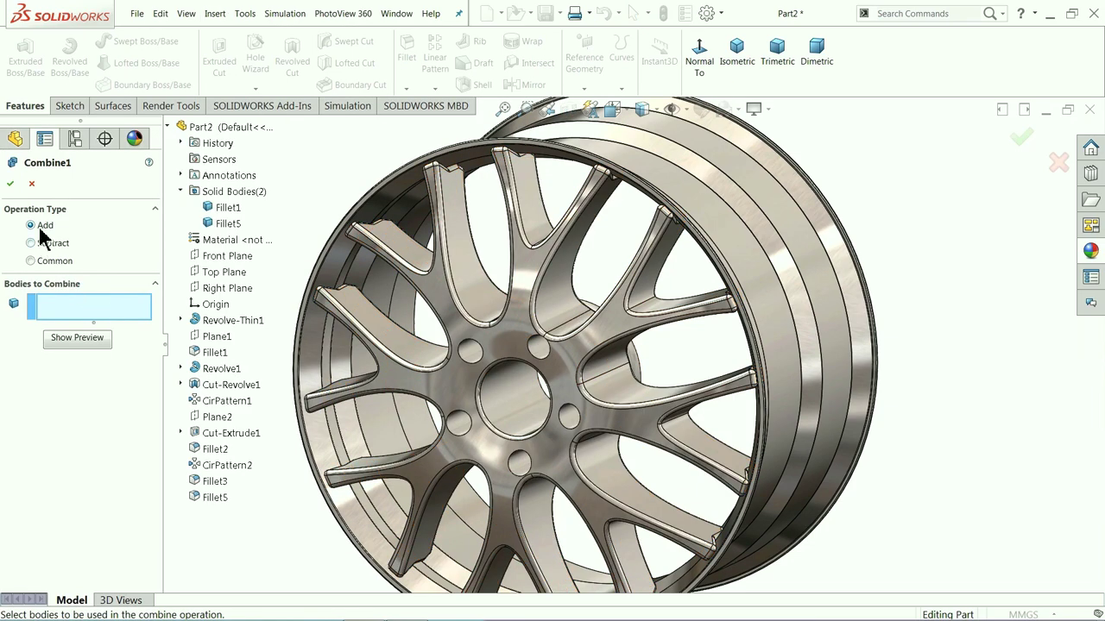
click(471, 341)
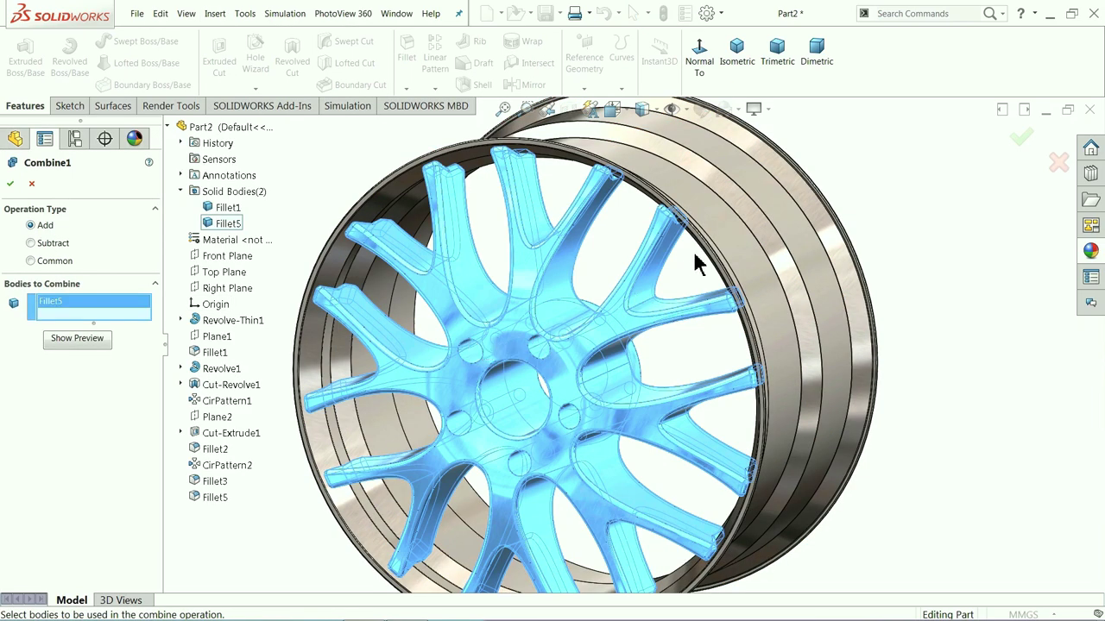
click(736, 218)
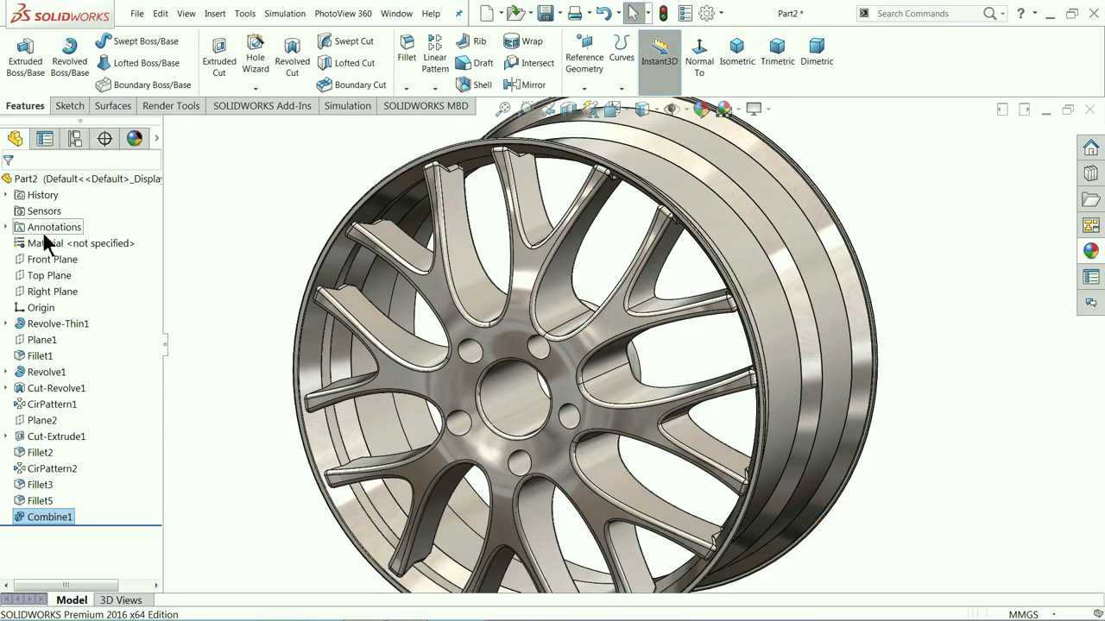
click(291, 276)
Start a new sketch on the Front Plane and view it face-on
scroll(501, 357, down, 3)
middle_drag(501, 357, 409, 338)
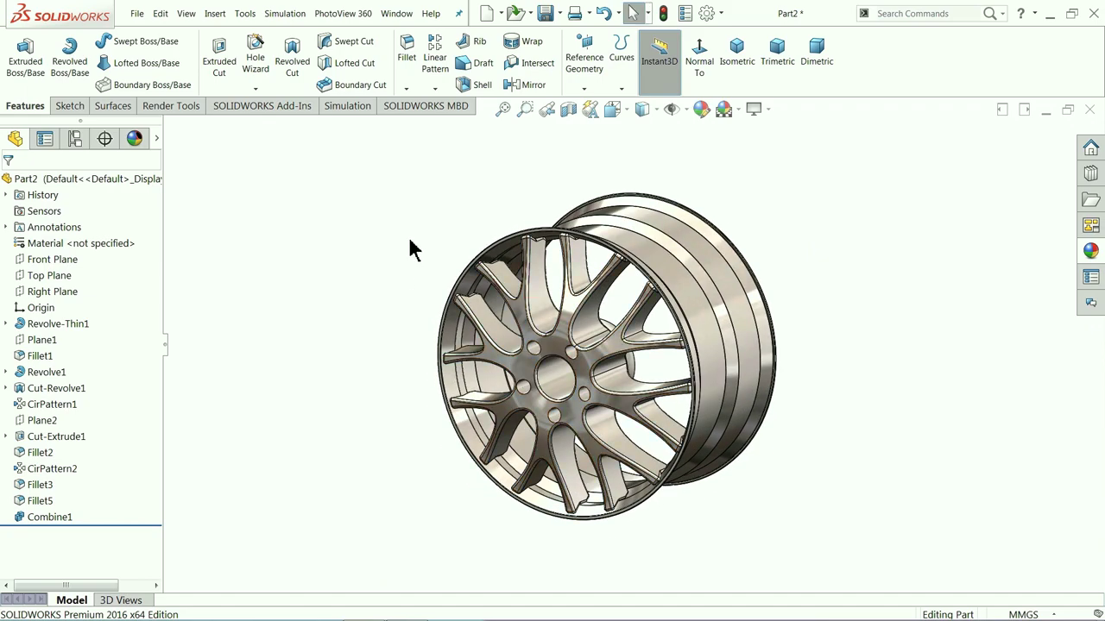
click(47, 259)
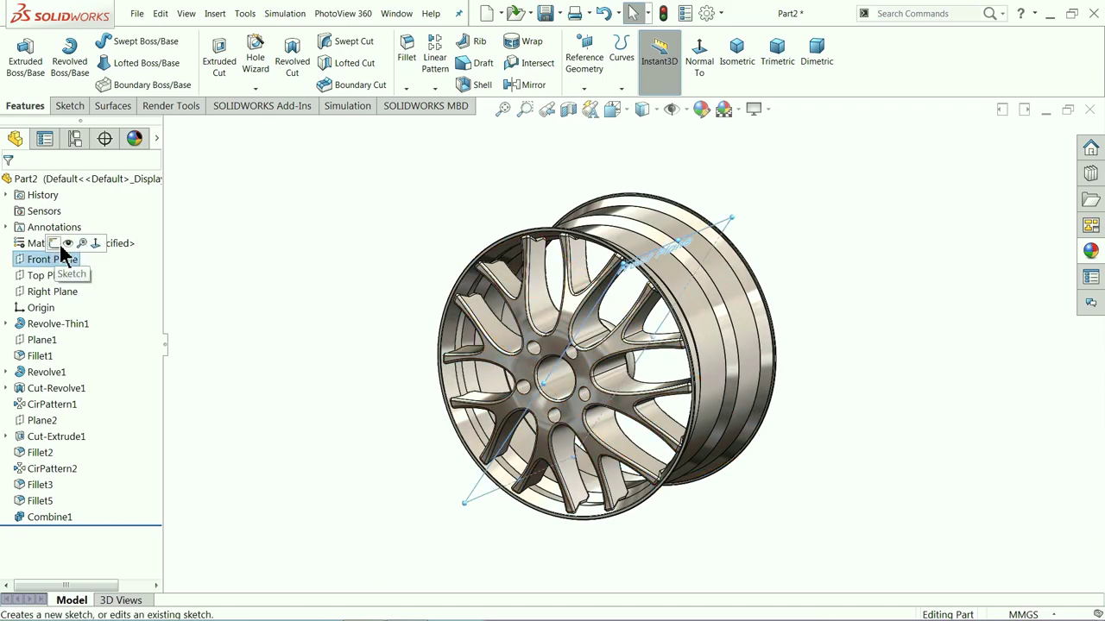
click(55, 247)
click(642, 62)
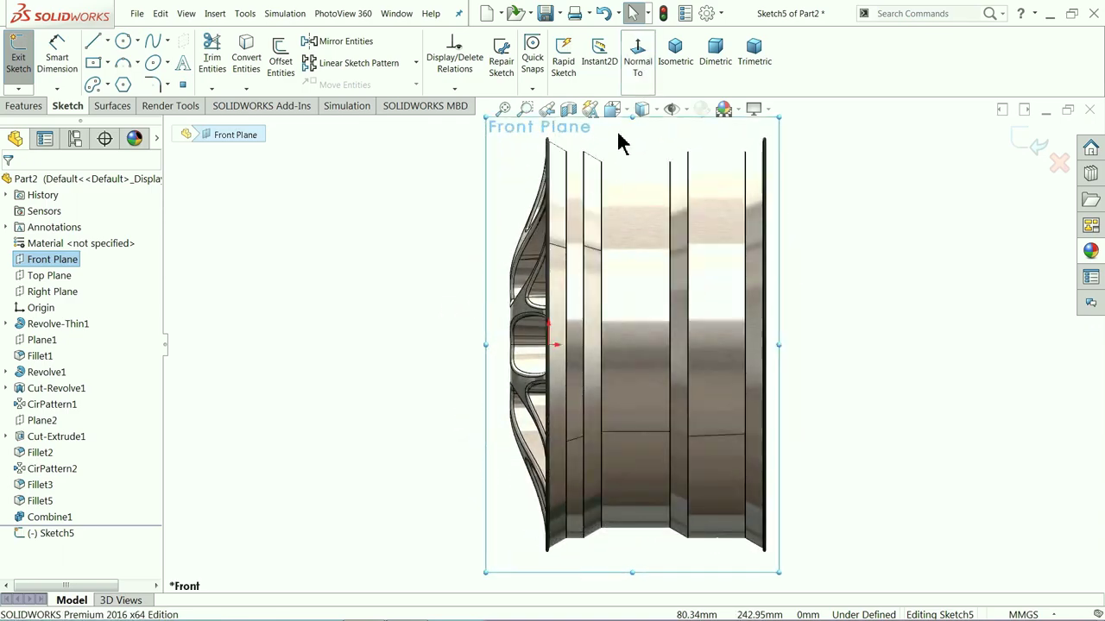
Apply a section view cut at the Front Plane to expose the hub interior
scroll(586, 276, down, 3)
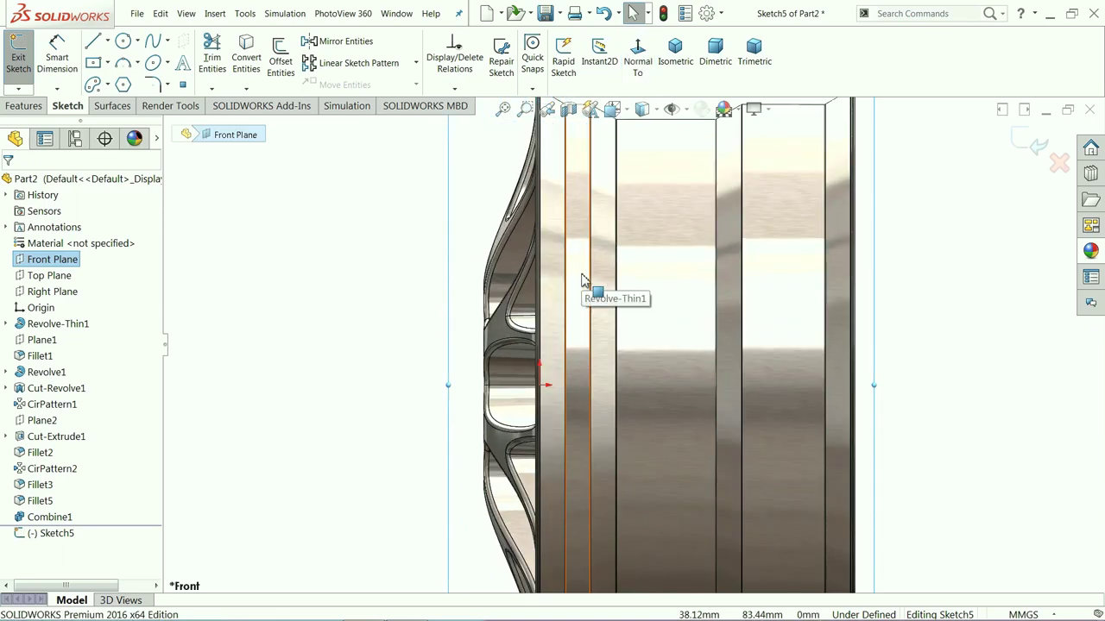
click(568, 112)
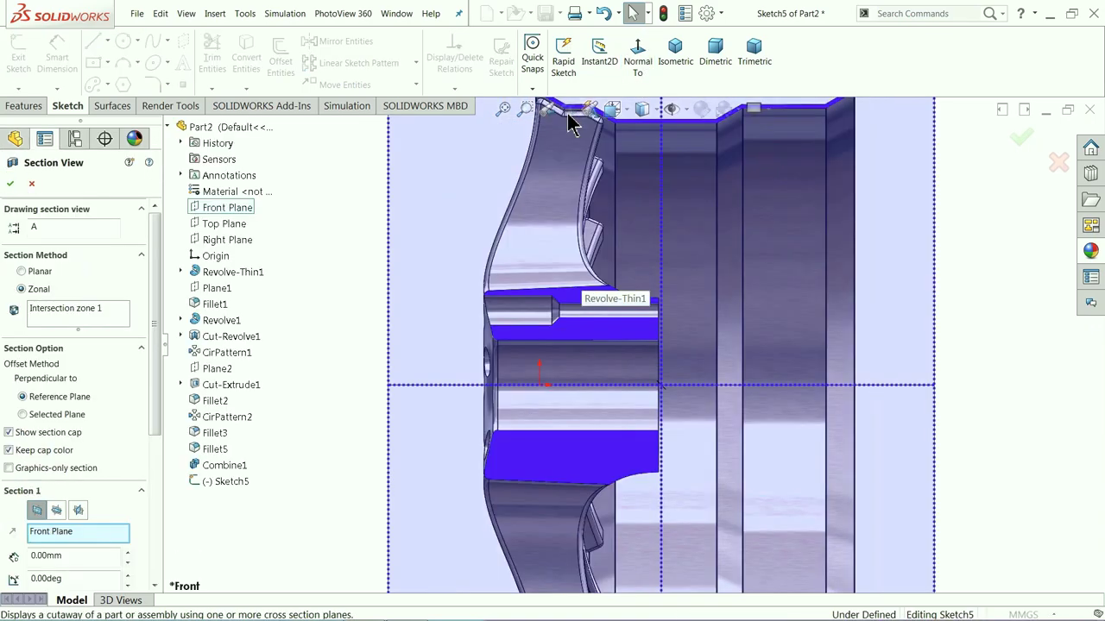
click(9, 183)
Sketch a vertical line about 57 mm long down to the hub axis, continuing with a horizontal line about 34 mm long past the front face
scroll(526, 382, down, 3)
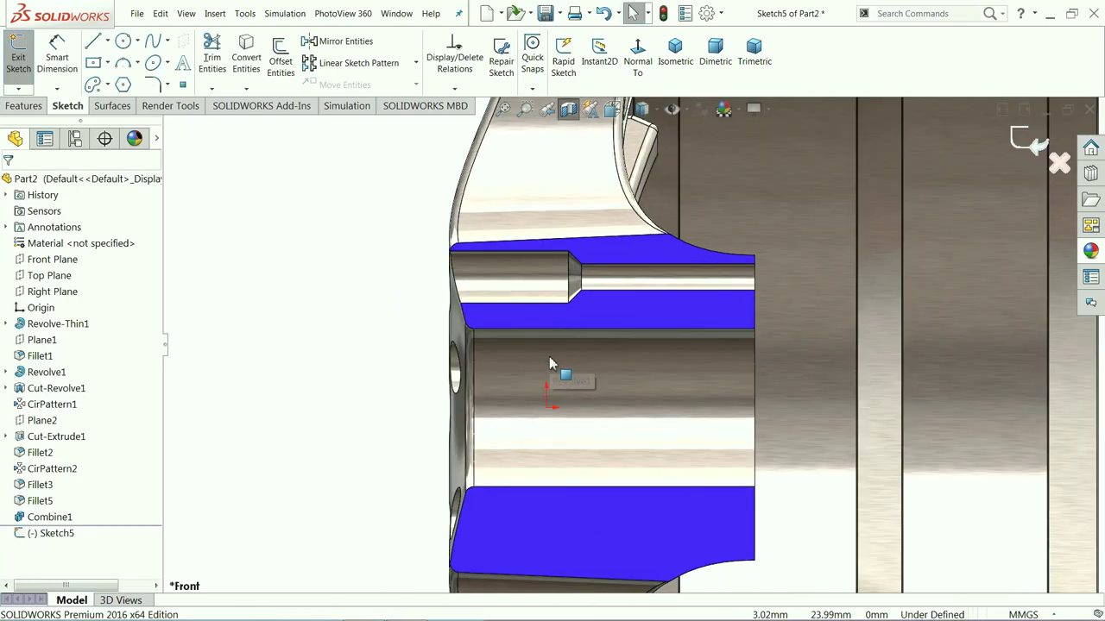
scroll(566, 382, down, 2)
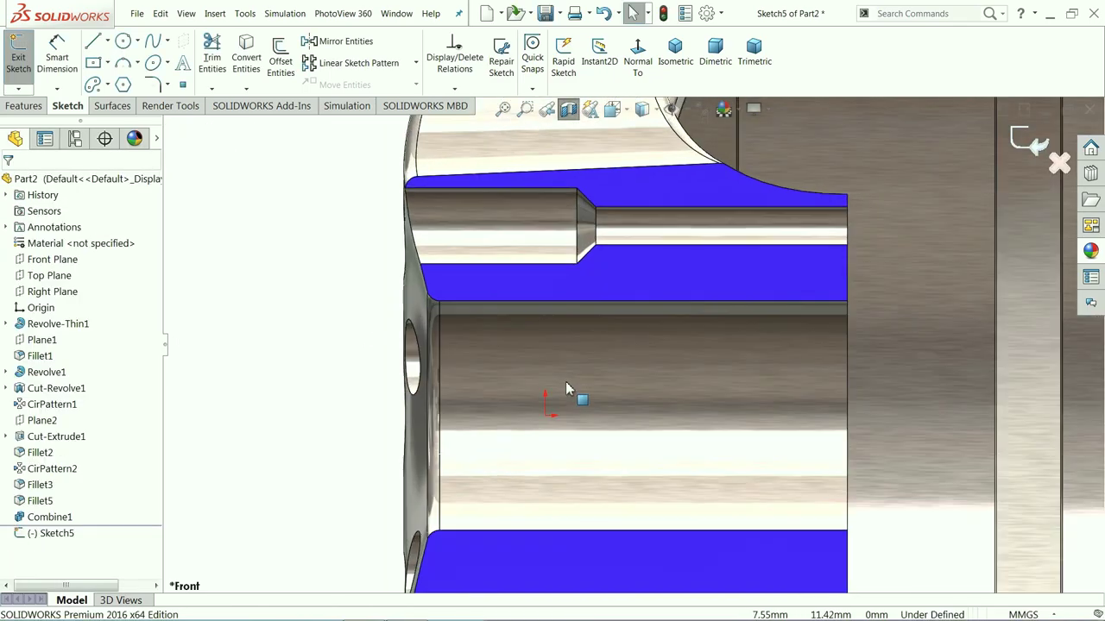
click(96, 51)
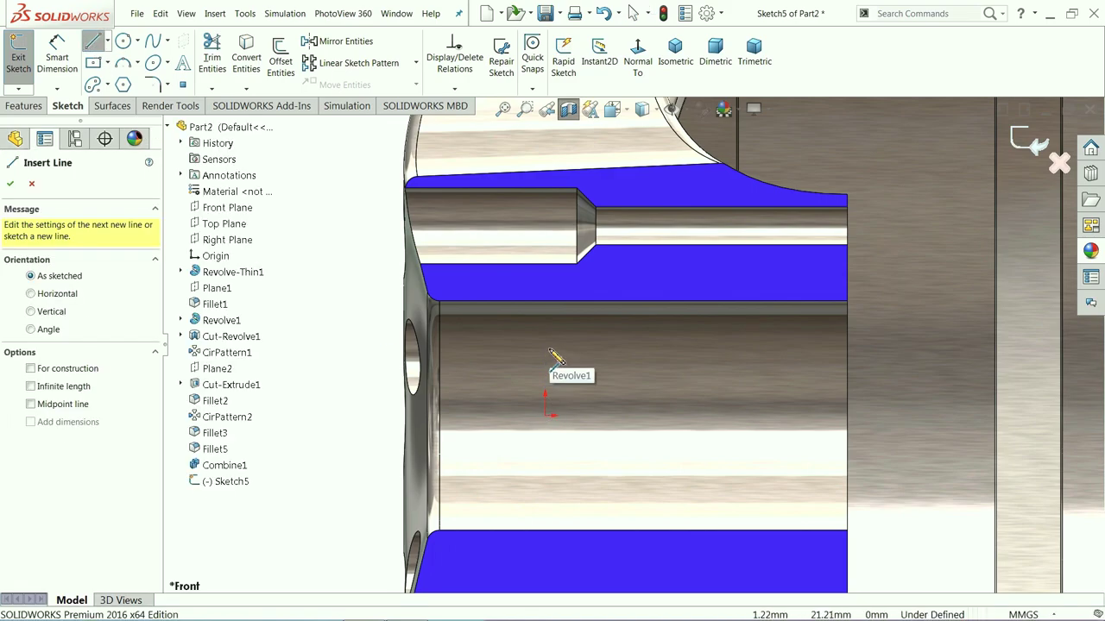
scroll(553, 356, up, 1)
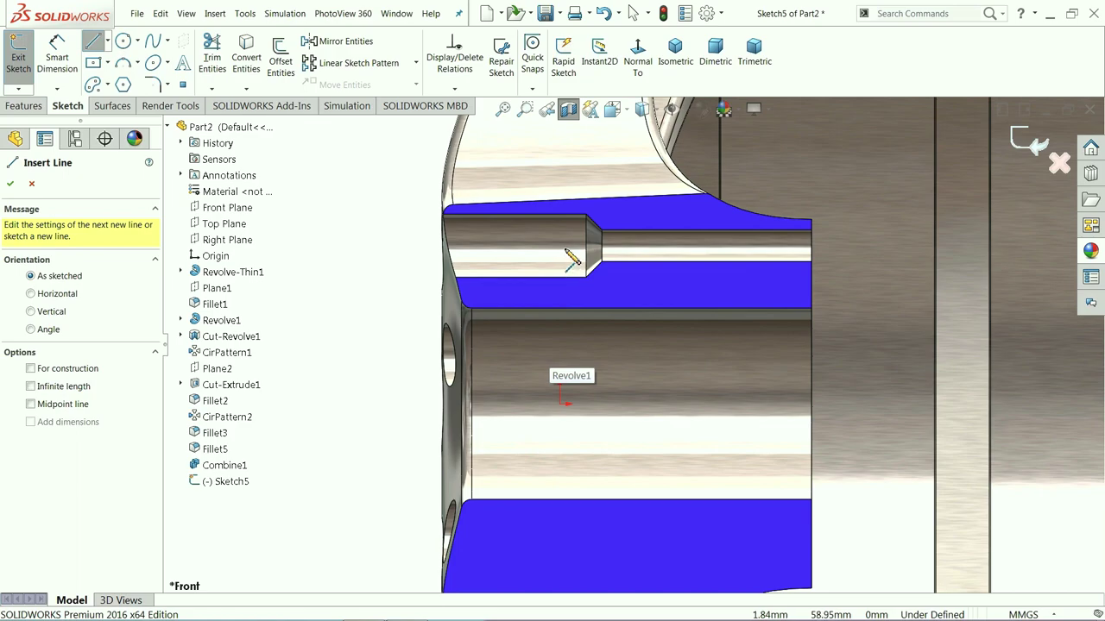
click(522, 254)
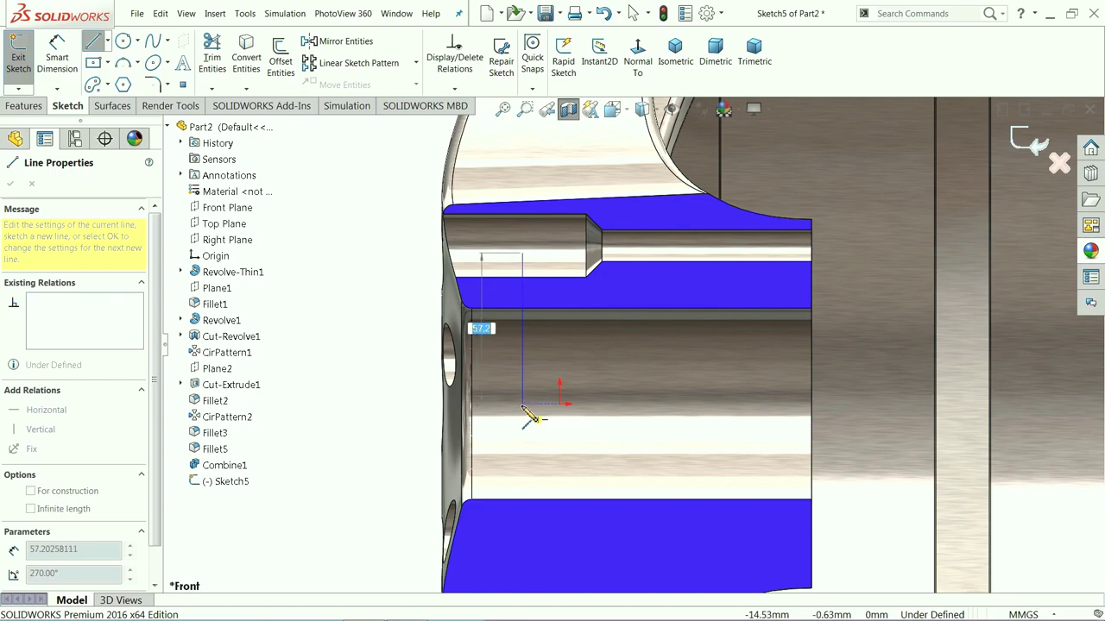
click(522, 403)
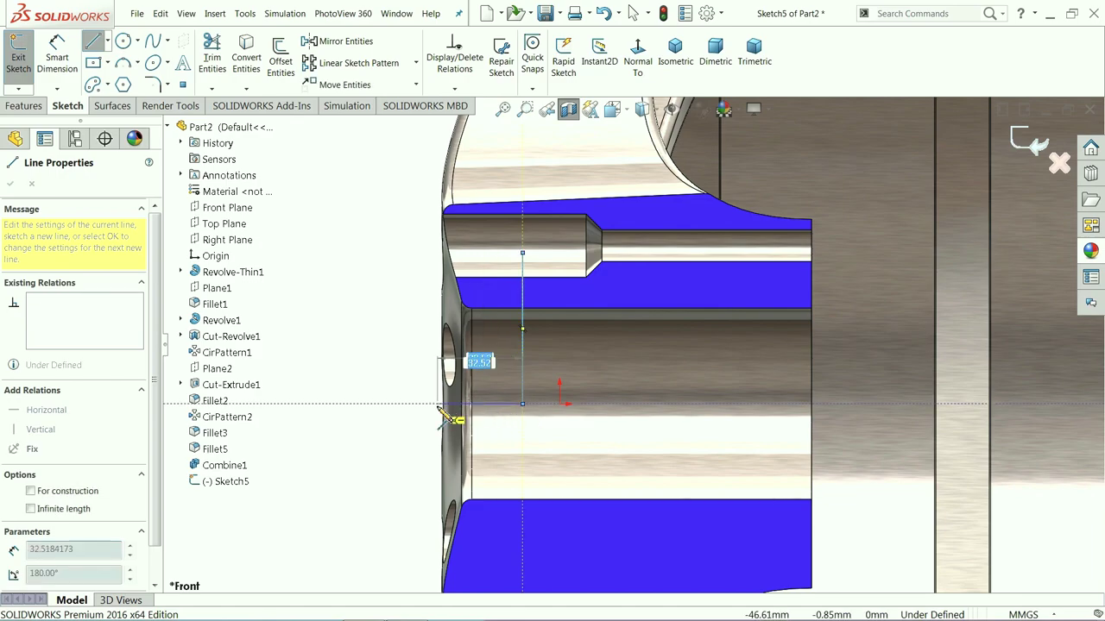
click(434, 411)
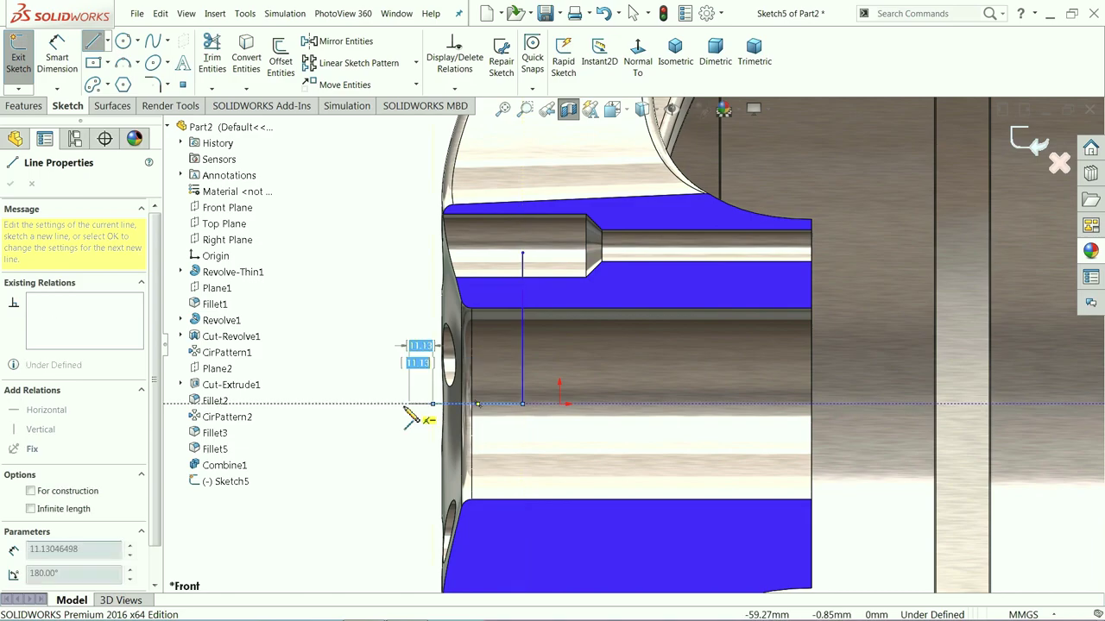
right_click(404, 395)
click(431, 417)
Check the coincident relation between the horizontal sketch line and the origin
scroll(480, 361, down, 2)
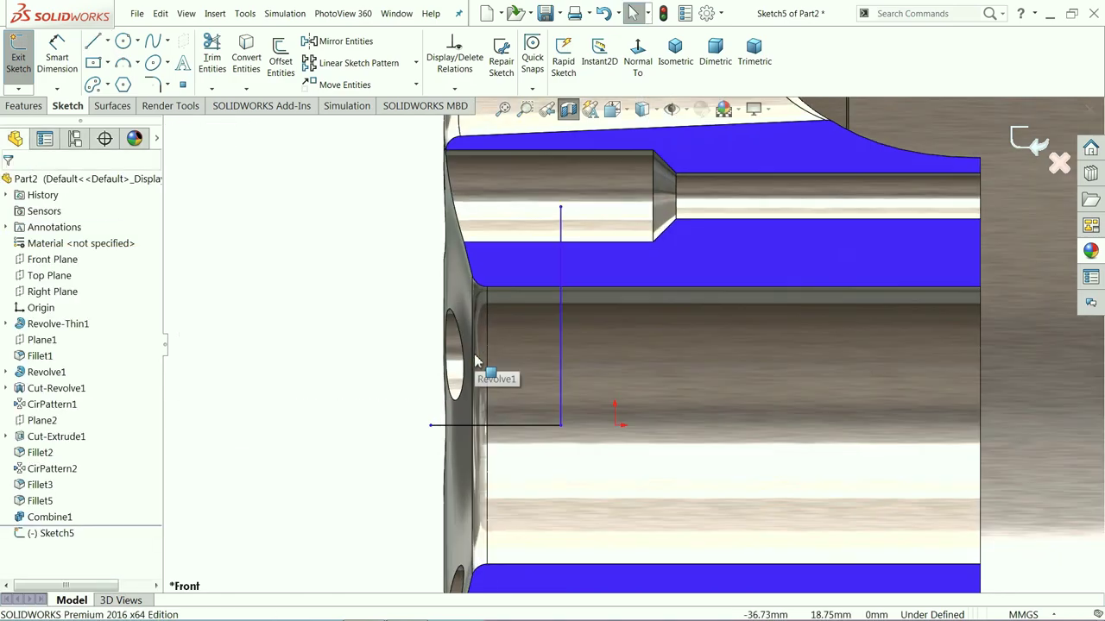
click(551, 432)
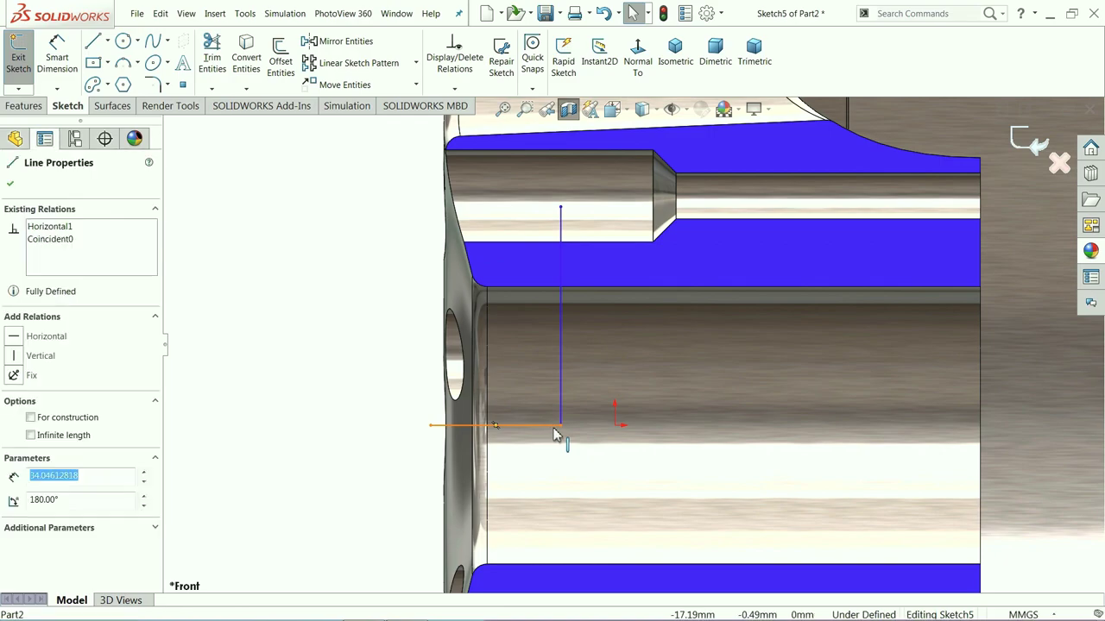
ctrl+click(615, 425)
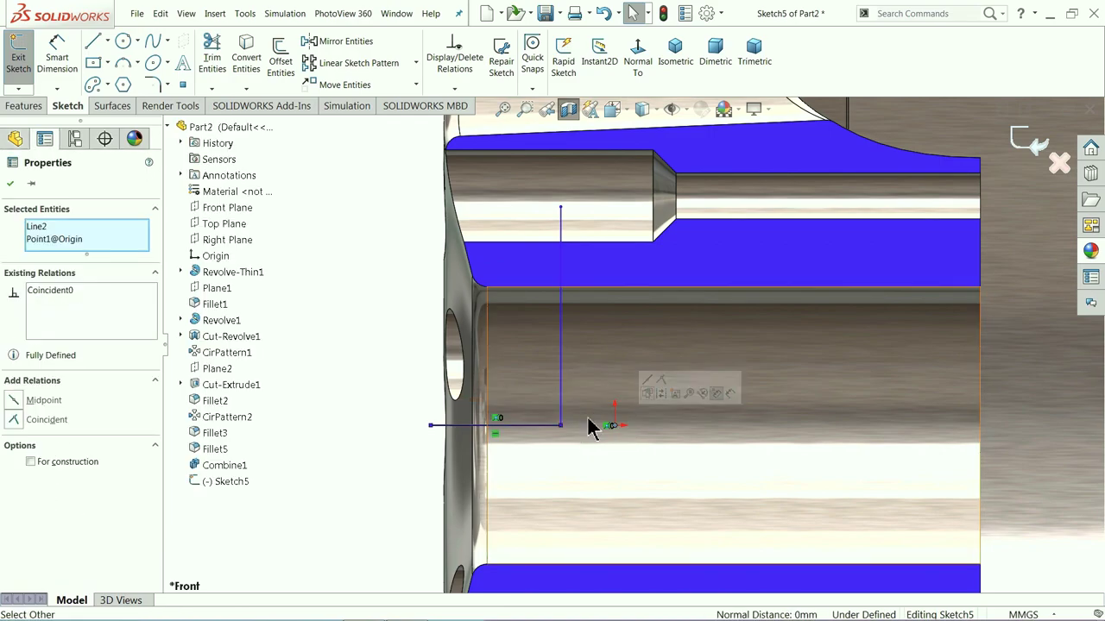
click(554, 433)
click(316, 414)
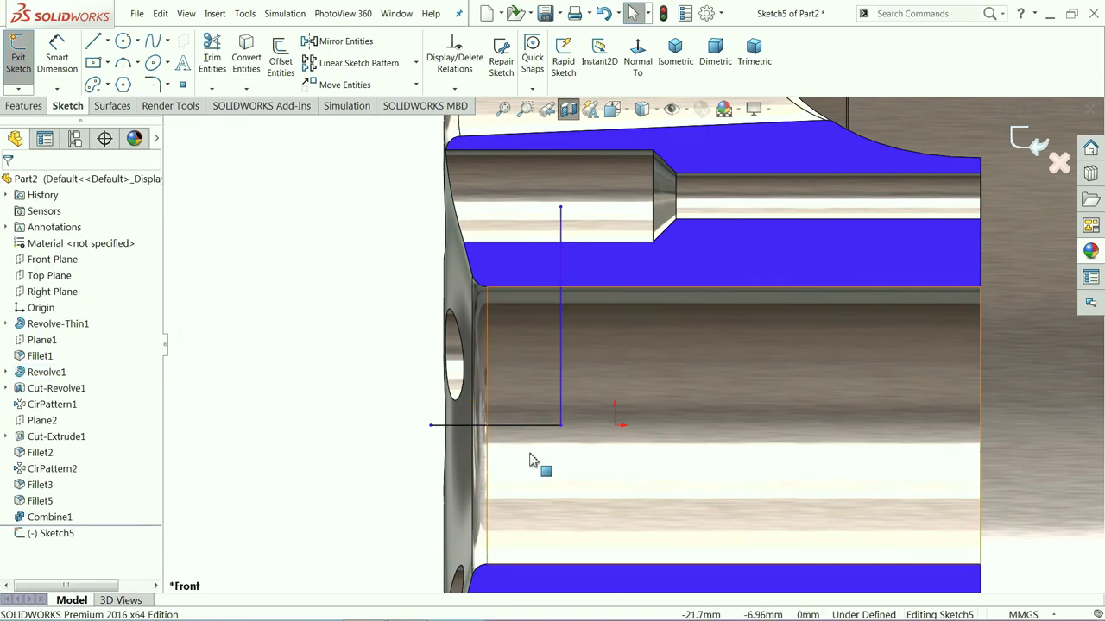
Dimension the horizontal sketch line's length to 18 mm
click(61, 69)
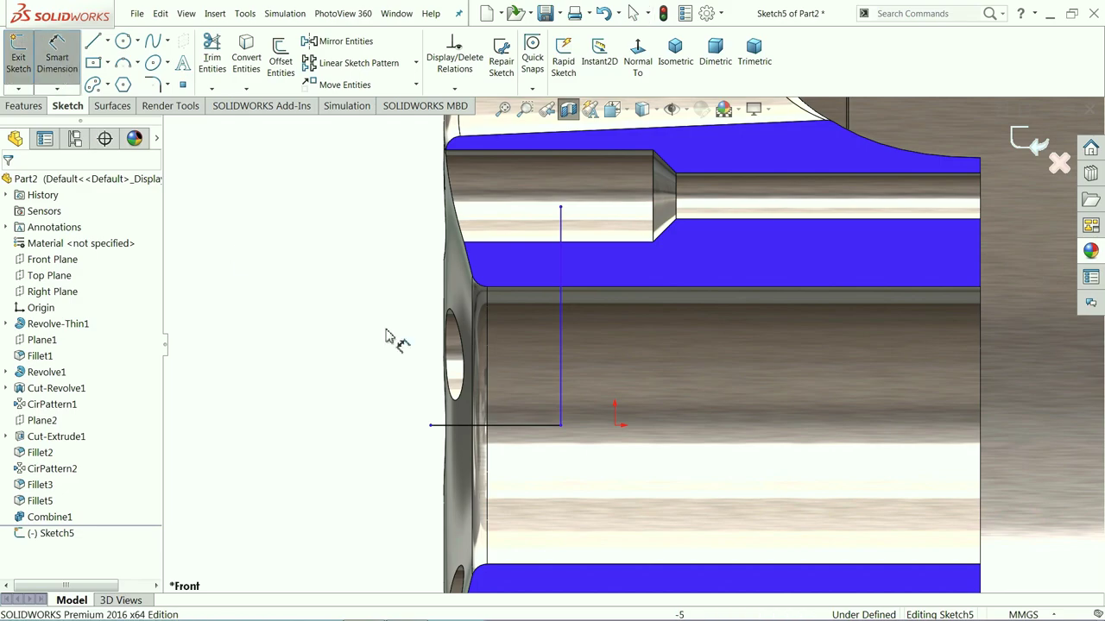
click(526, 427)
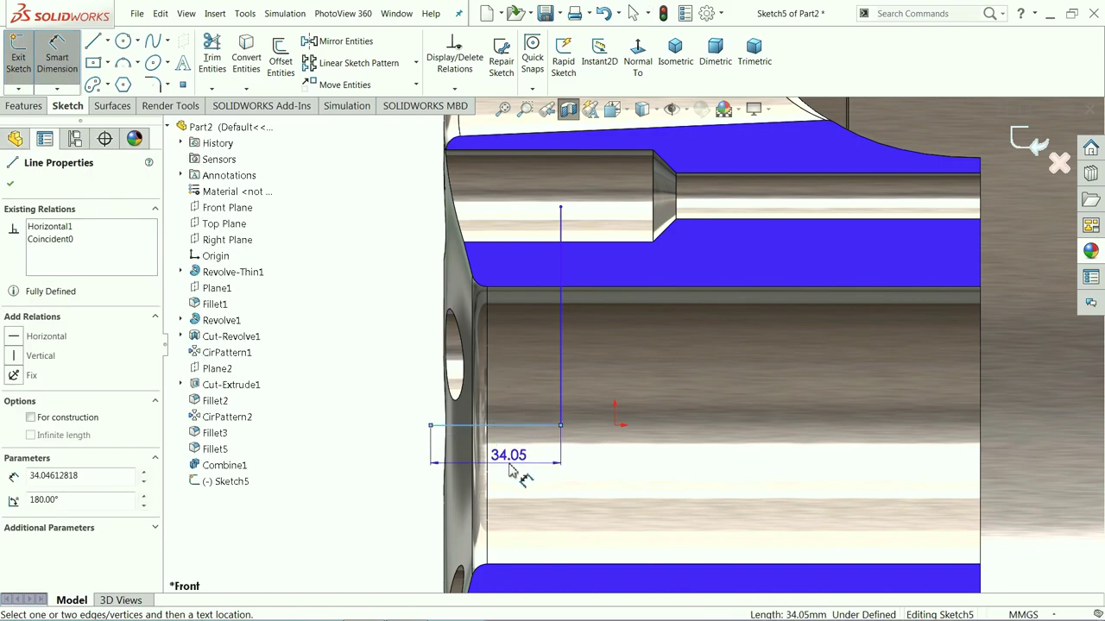
click(511, 470)
text(18)
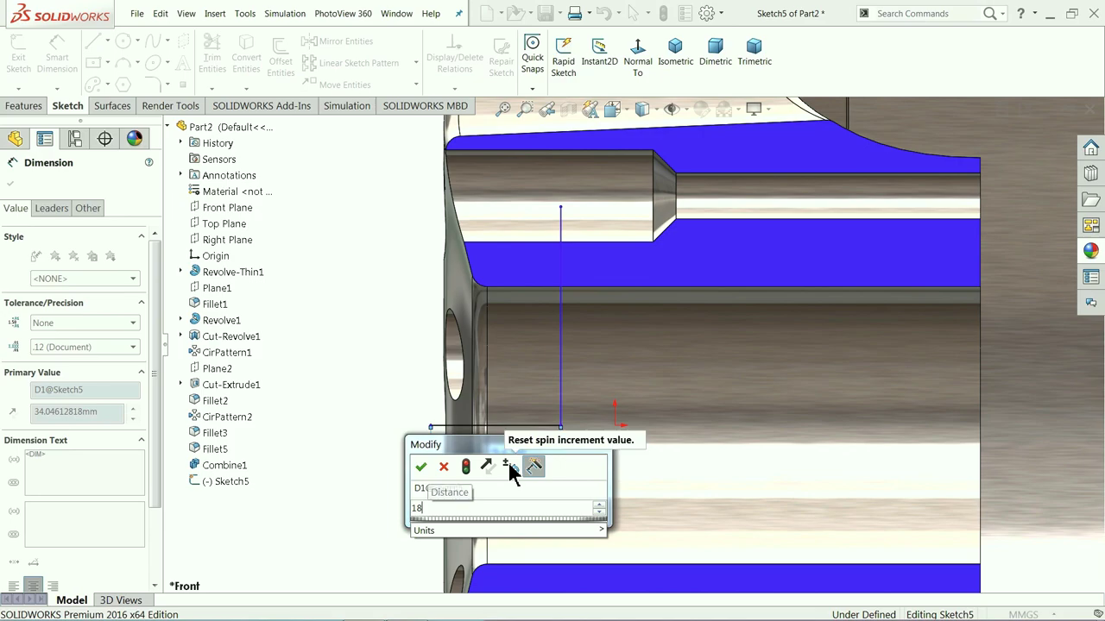
key(Return)
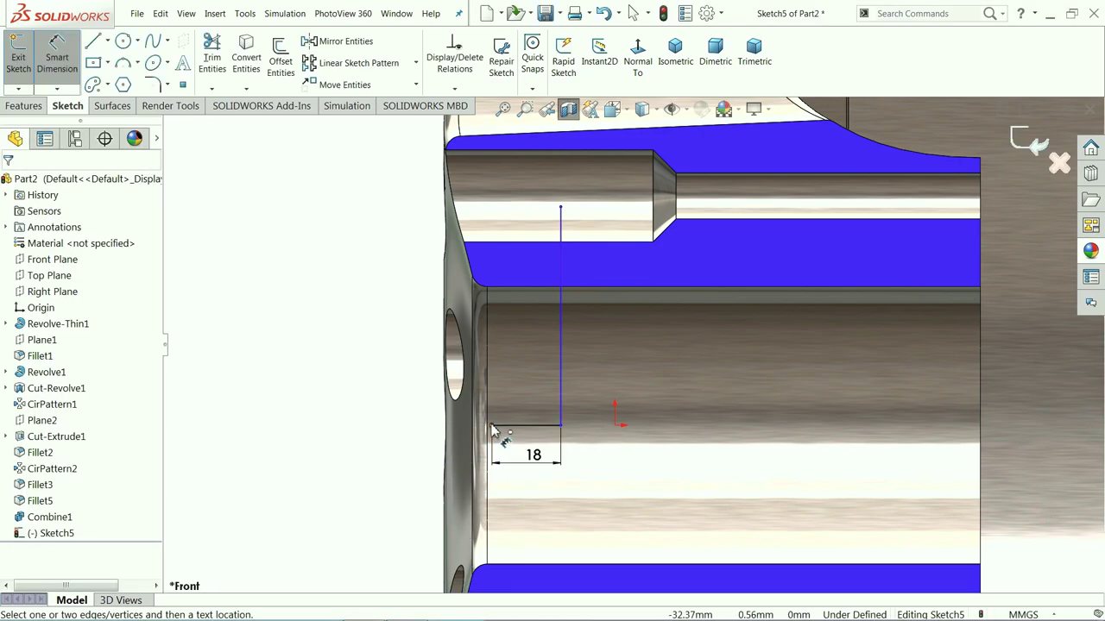
Dimension the distance from the horizontal line's outer end to the origin as 42.5 mm
click(493, 427)
click(614, 425)
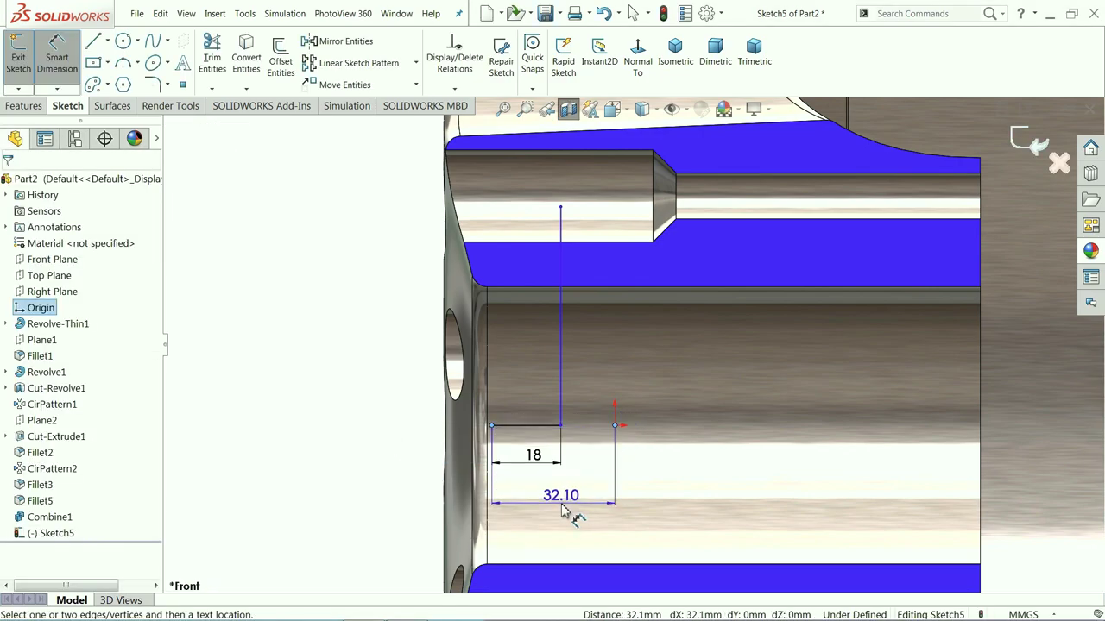
click(570, 505)
text(42.5)
key(Return)
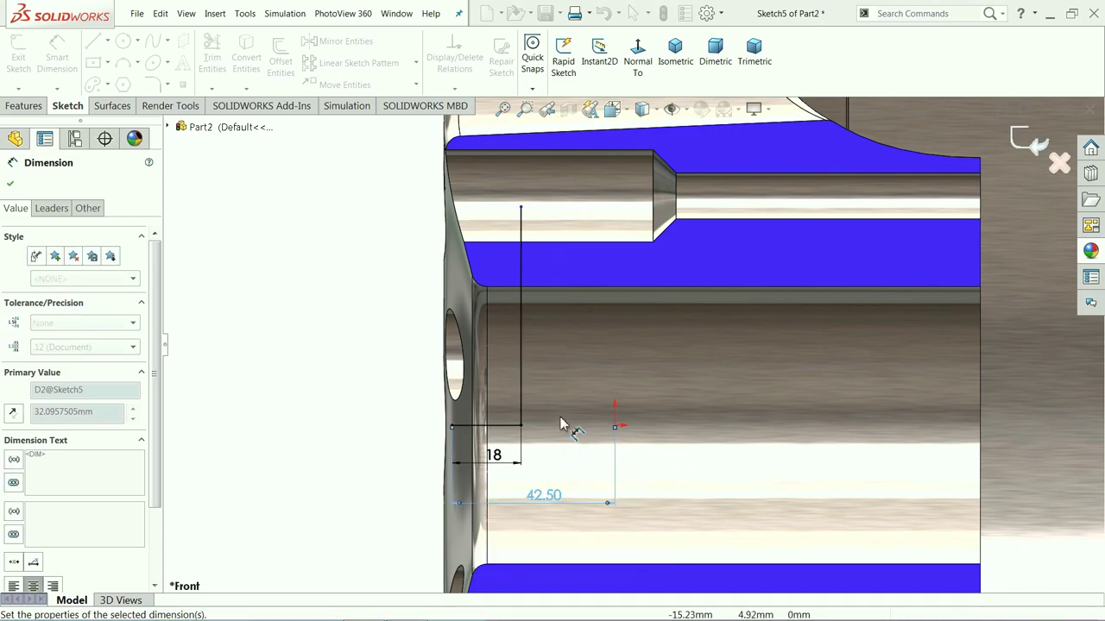
Dimension the vertical sketch line's length to 36.25 mm
click(522, 362)
click(590, 356)
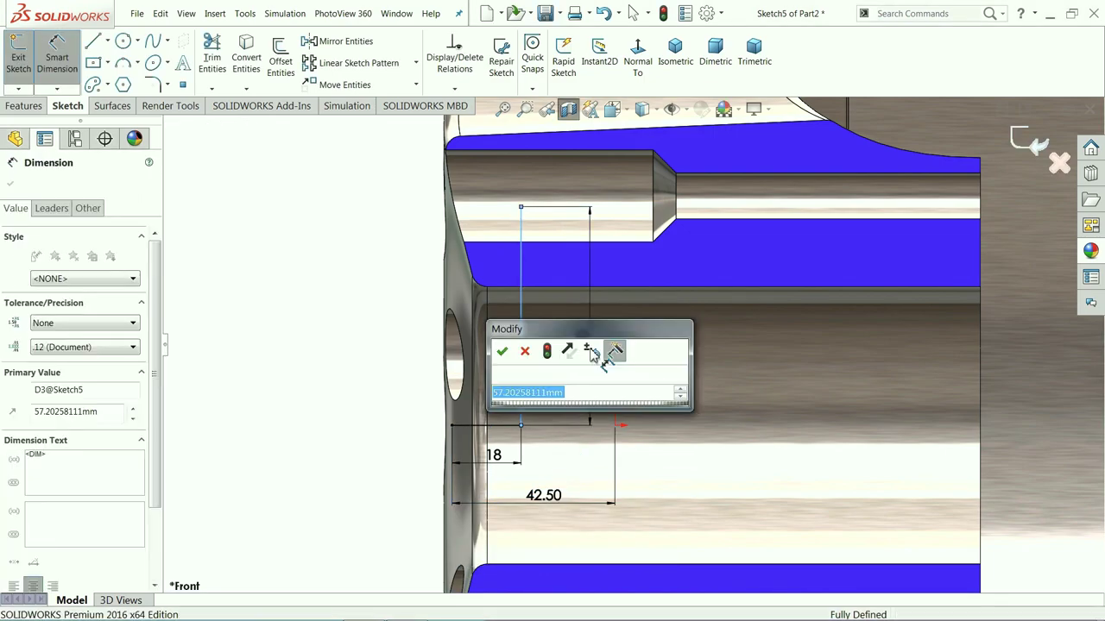
text(36.25)
key(Return)
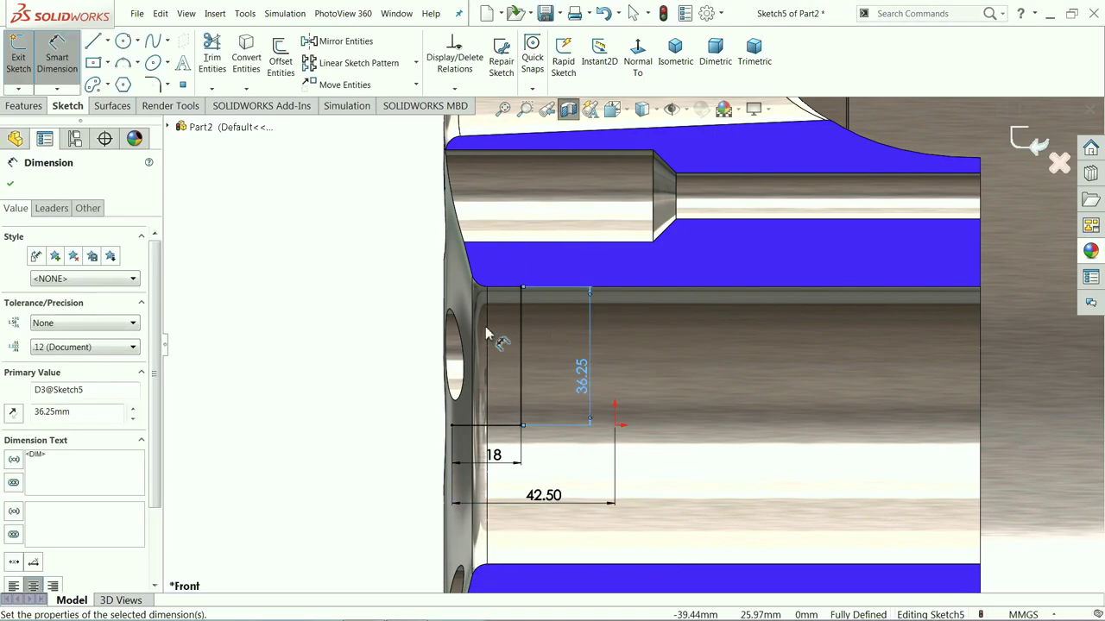
click(316, 296)
scroll(414, 293, down, 2)
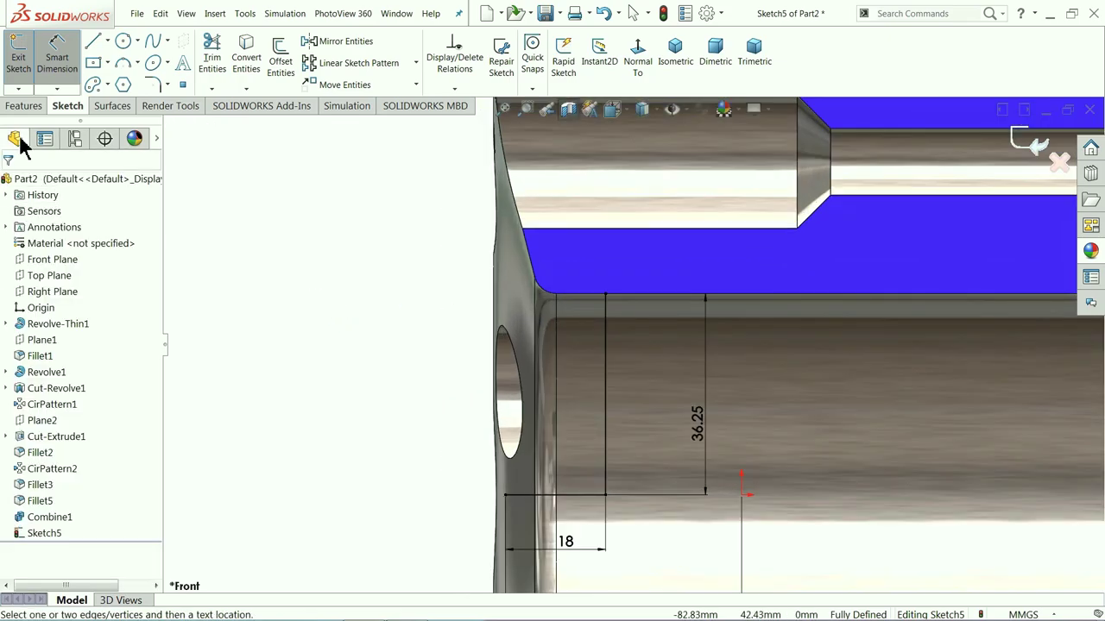
scroll(600, 326, down, 2)
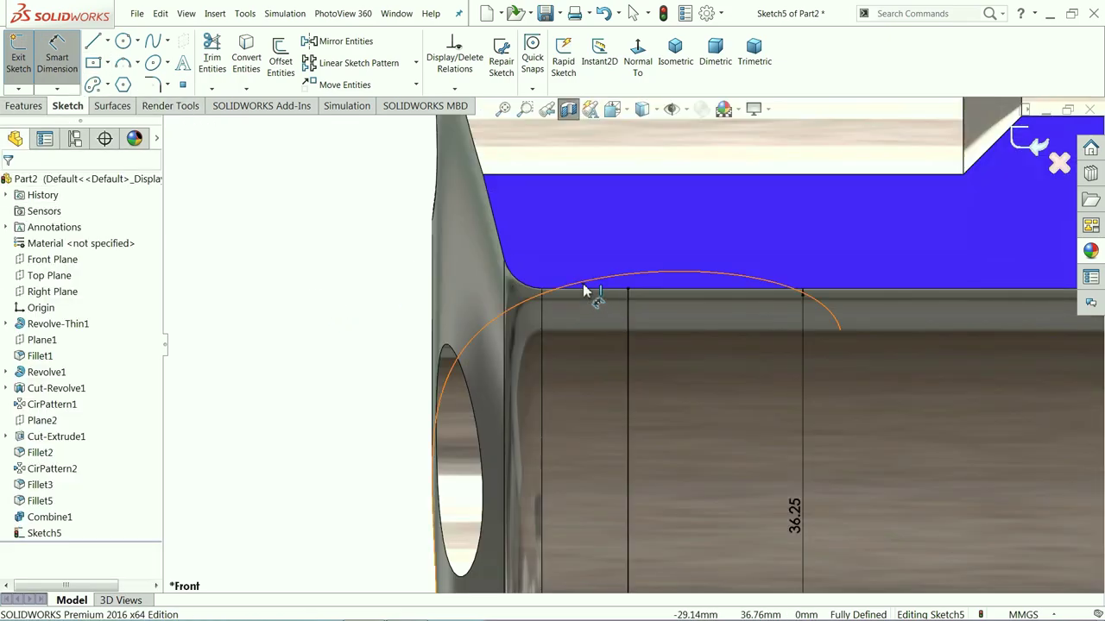
Draw a horizontal line about 8.9 mm long from the vertical line's upper end, continuing into tangent arcs about 4 mm and 2.7 mm in radius
click(93, 43)
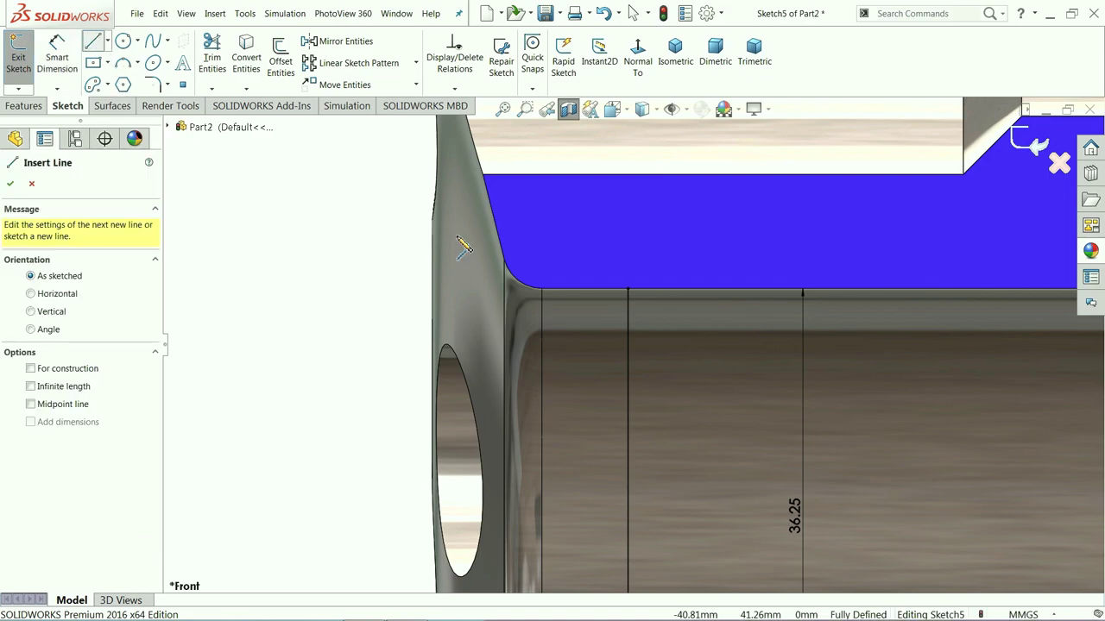
click(627, 290)
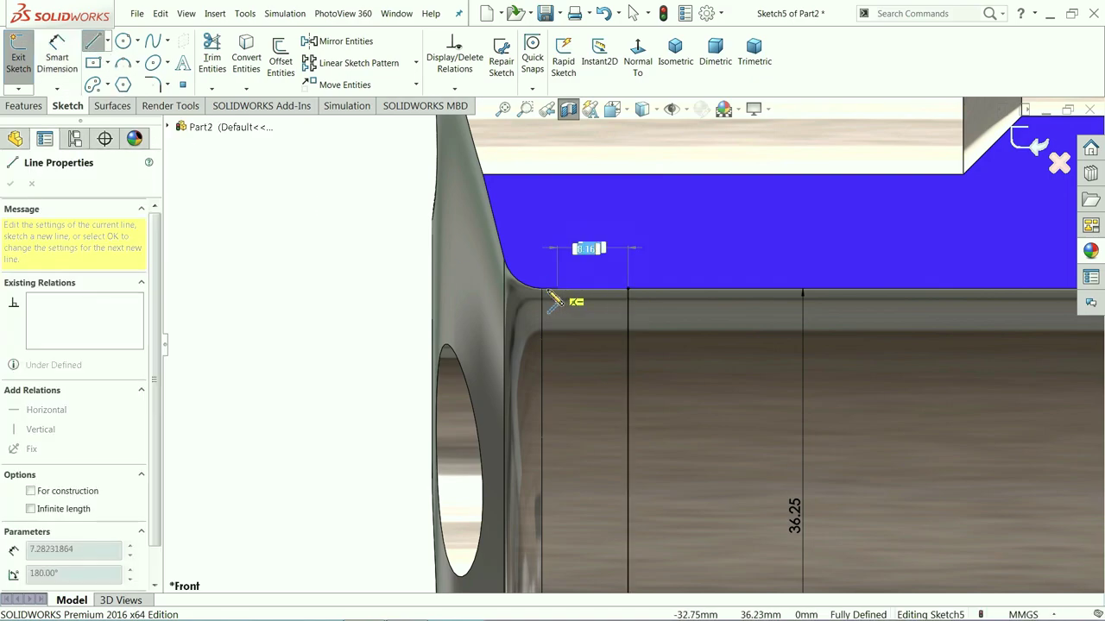
scroll(552, 298, down, 6)
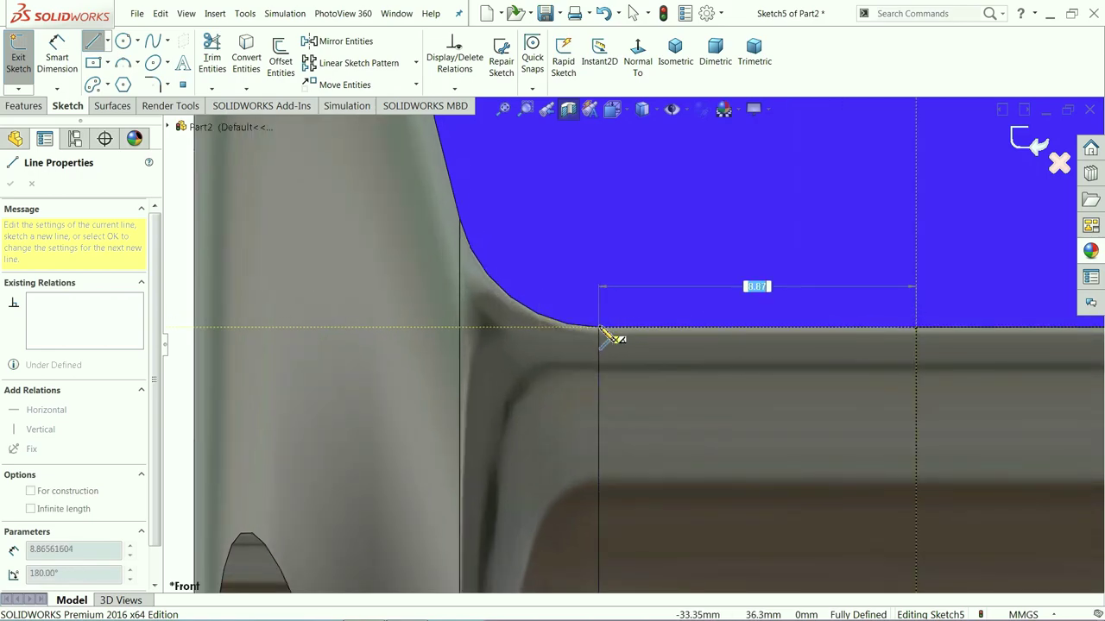
click(600, 328)
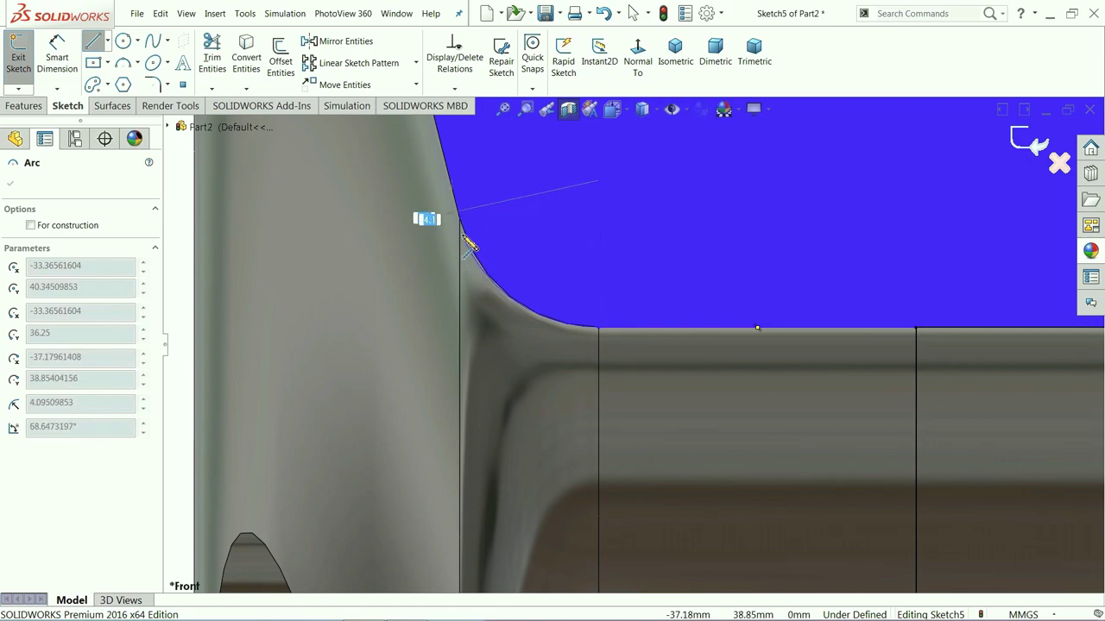
click(462, 223)
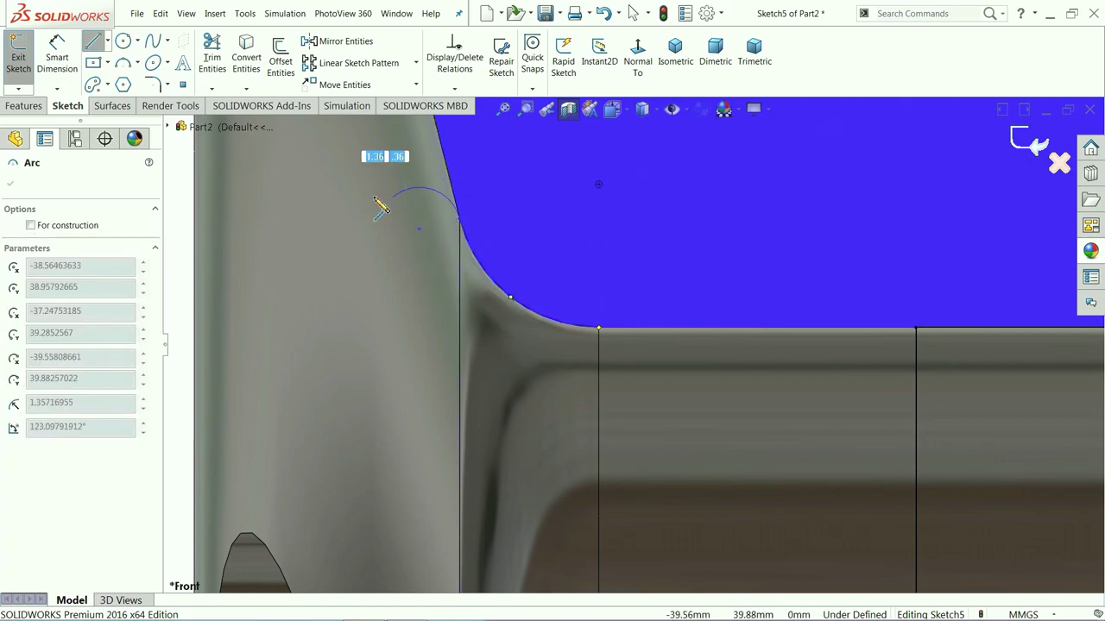
click(283, 199)
right_click(306, 197)
click(347, 225)
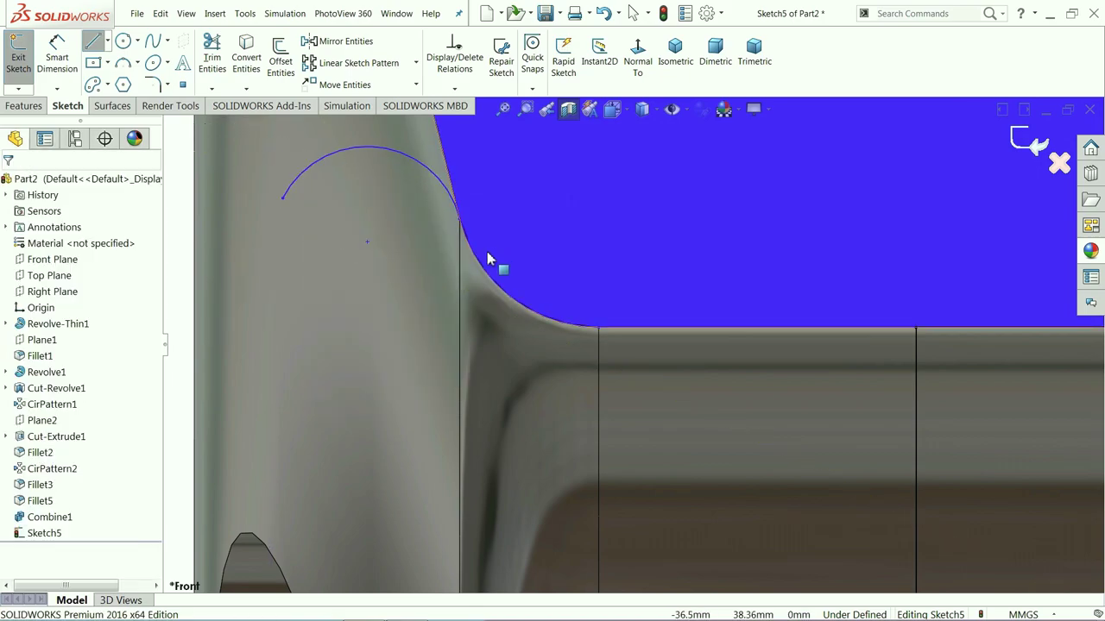
Draw a two-point spline from the outer end of the lower horizontal line to the free end of the upper arc
scroll(527, 276, up, 5)
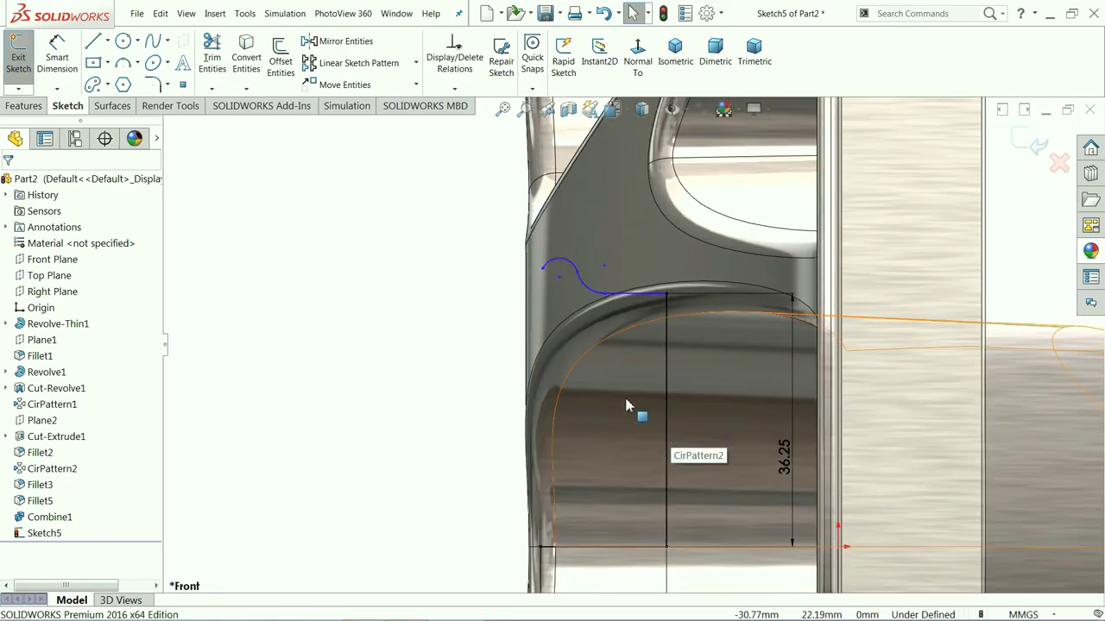
scroll(654, 320, down, 3)
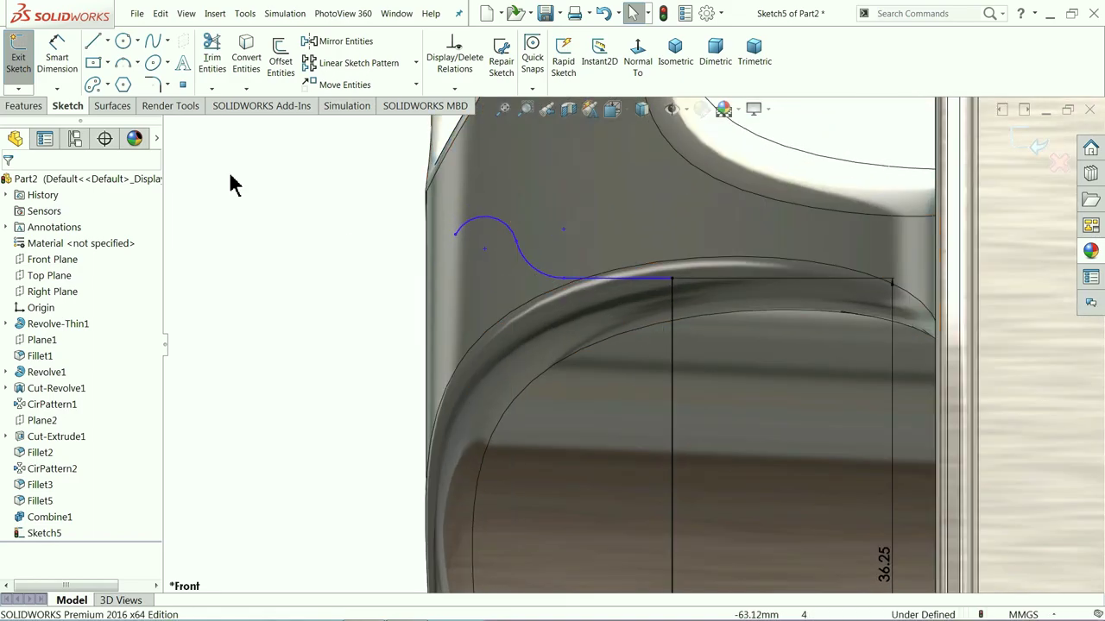
key(z)
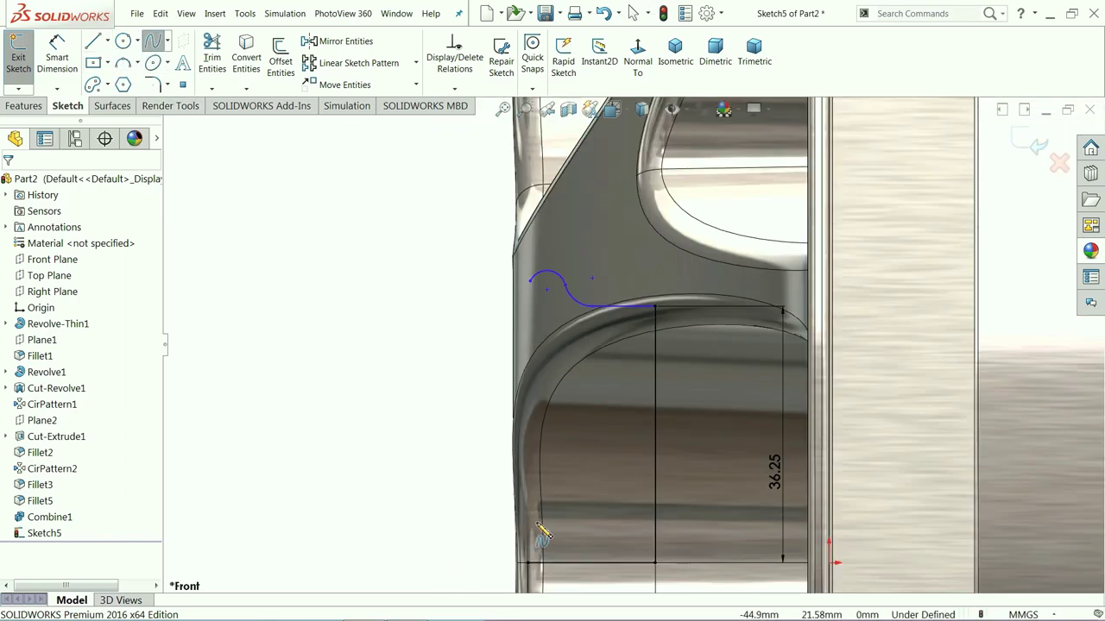
click(529, 562)
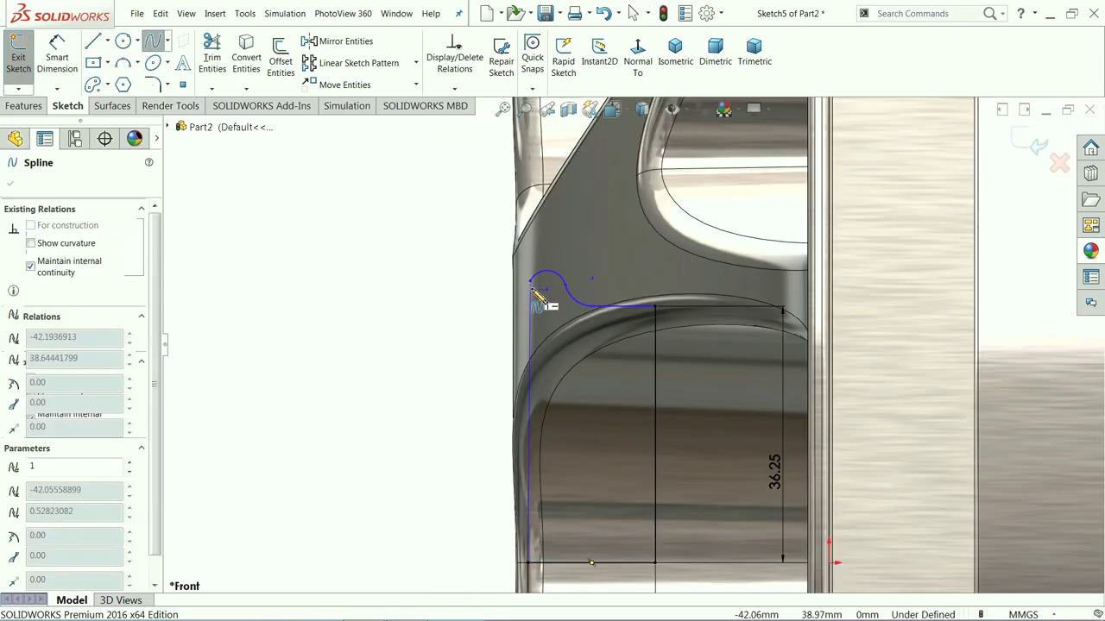
click(585, 308)
right_click(463, 314)
click(494, 312)
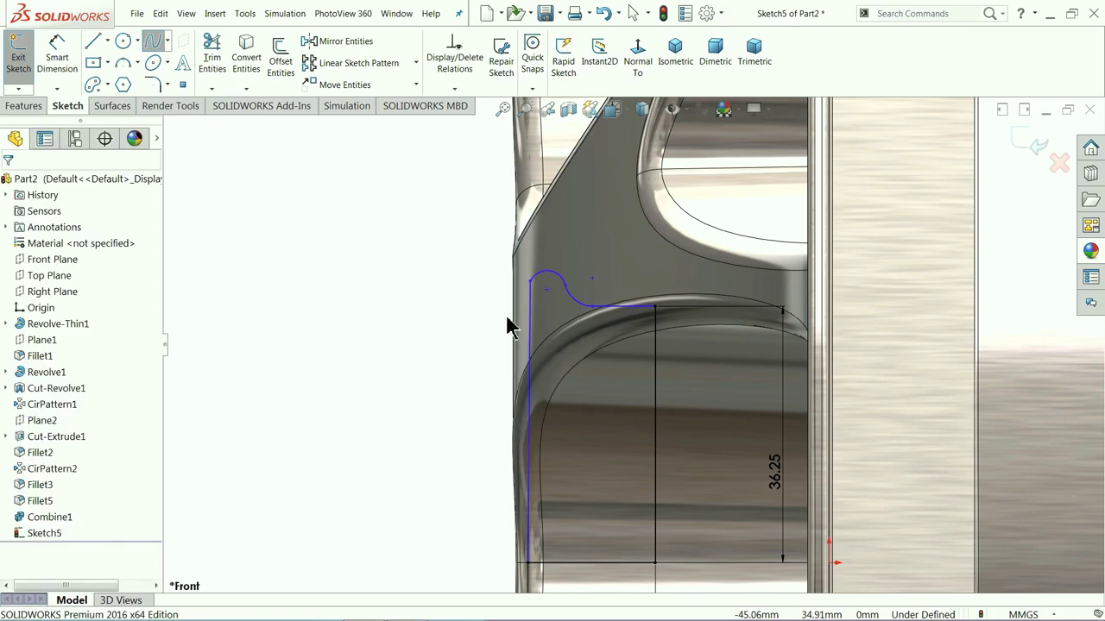
Pull out the handle at the spline's upper end and try to make it tangent to the upper arc
scroll(552, 306, down, 4)
click(522, 332)
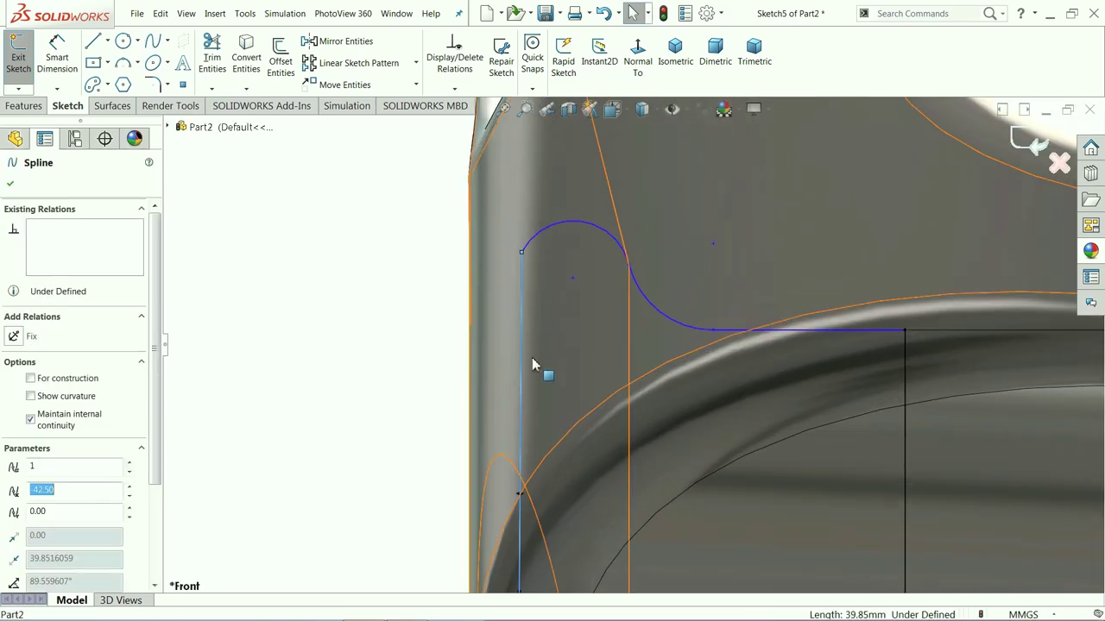
drag(518, 504, 509, 426)
middle_drag(510, 427, 576, 481)
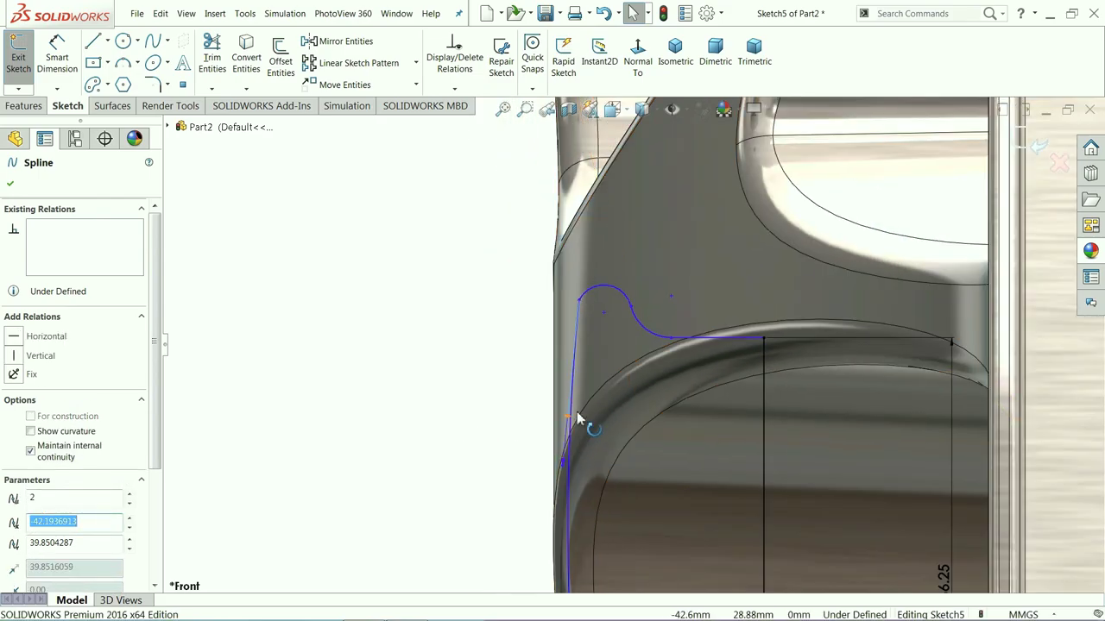
scroll(584, 424, down, 3)
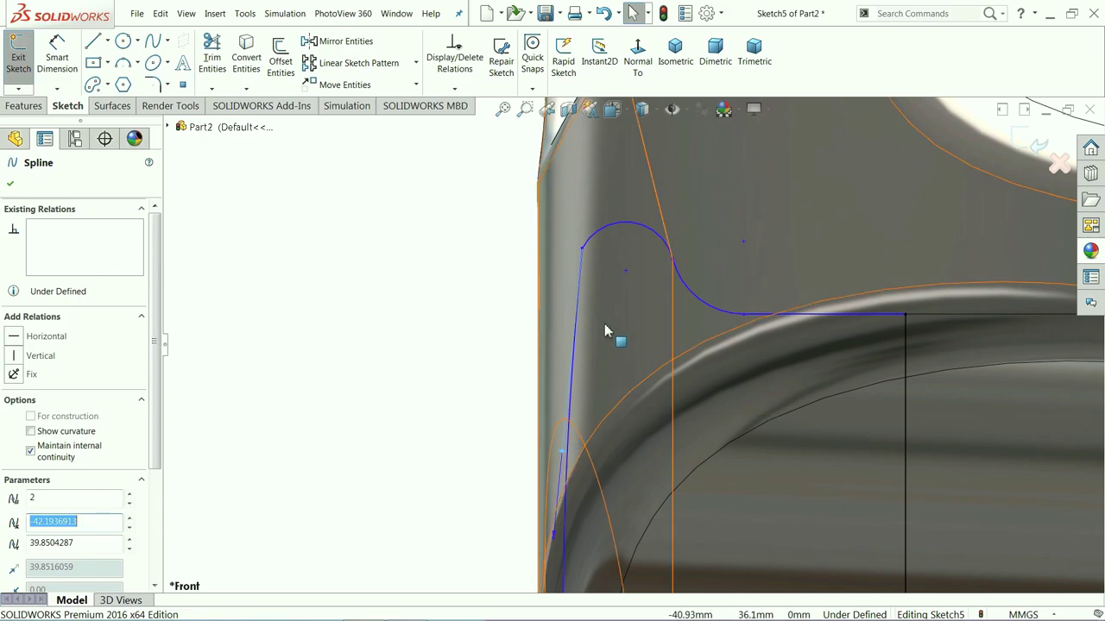
ctrl+click(598, 244)
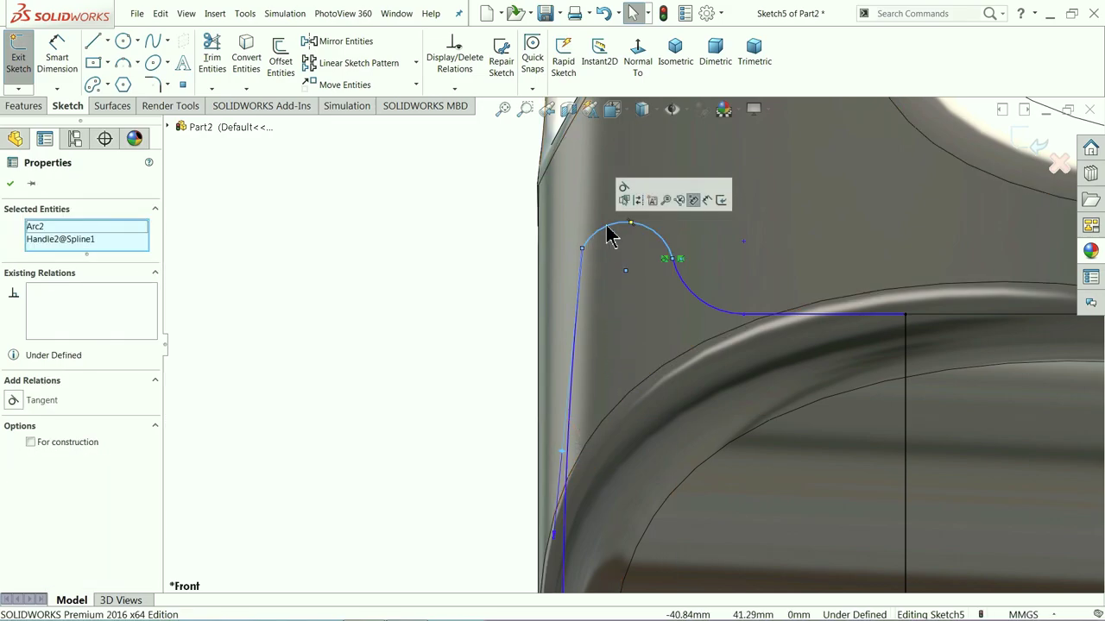
click(624, 192)
click(444, 342)
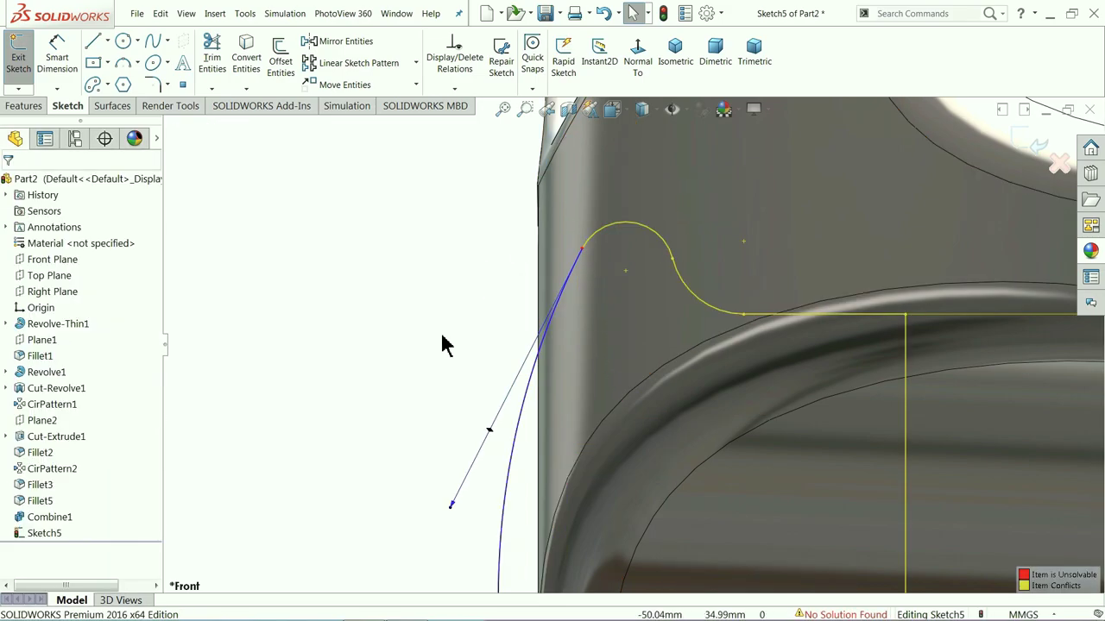
Delete the conflicting tangent relation between the upper arc and the spline handle
key(z)
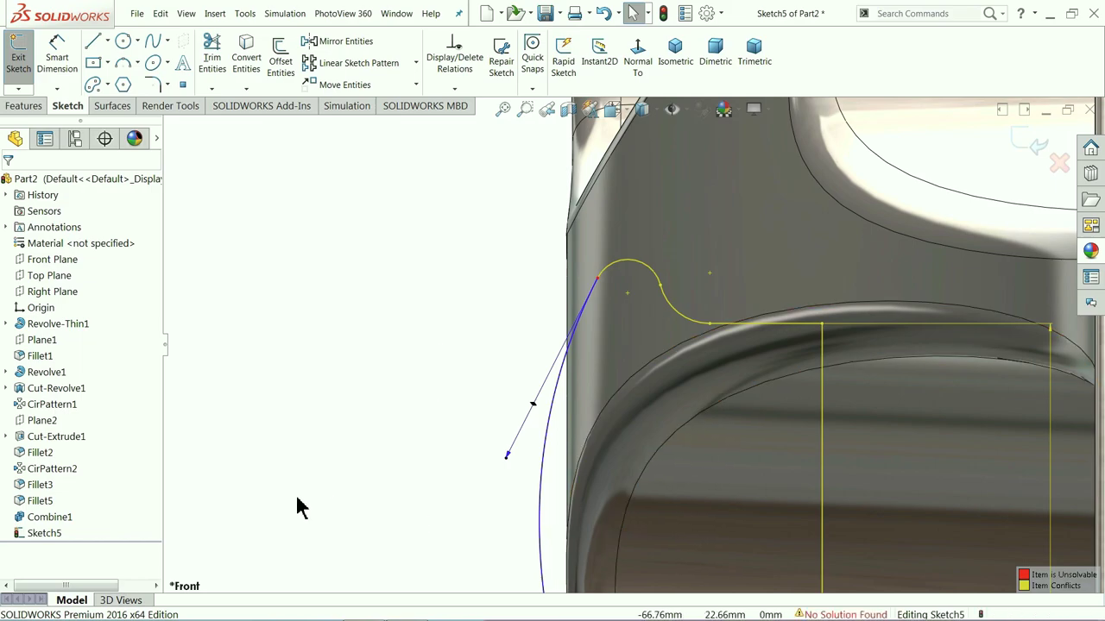
click(636, 266)
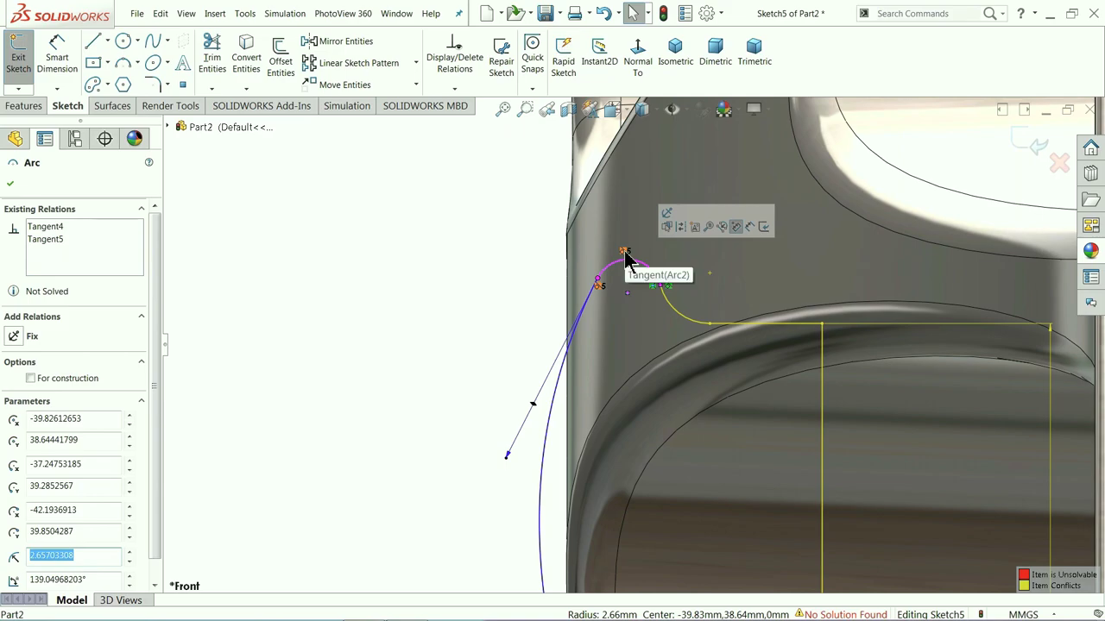
key(Escape)
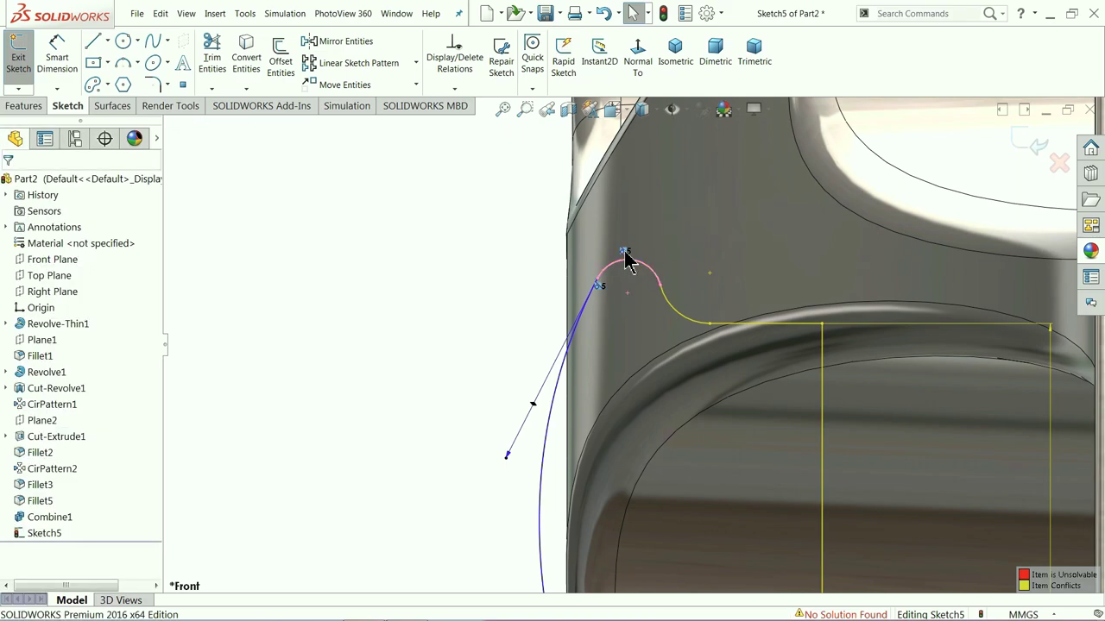
drag(628, 263, 648, 303)
scroll(440, 380, up, 2)
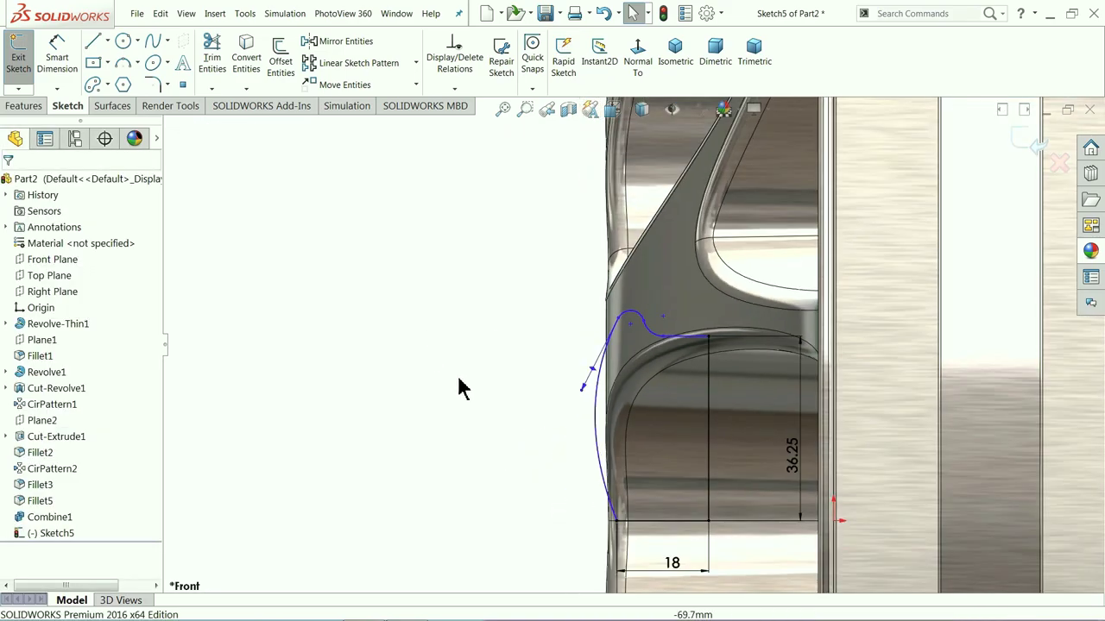
Check the relations at both end points of the lower arc in the cap profile
scroll(738, 362, down, 7)
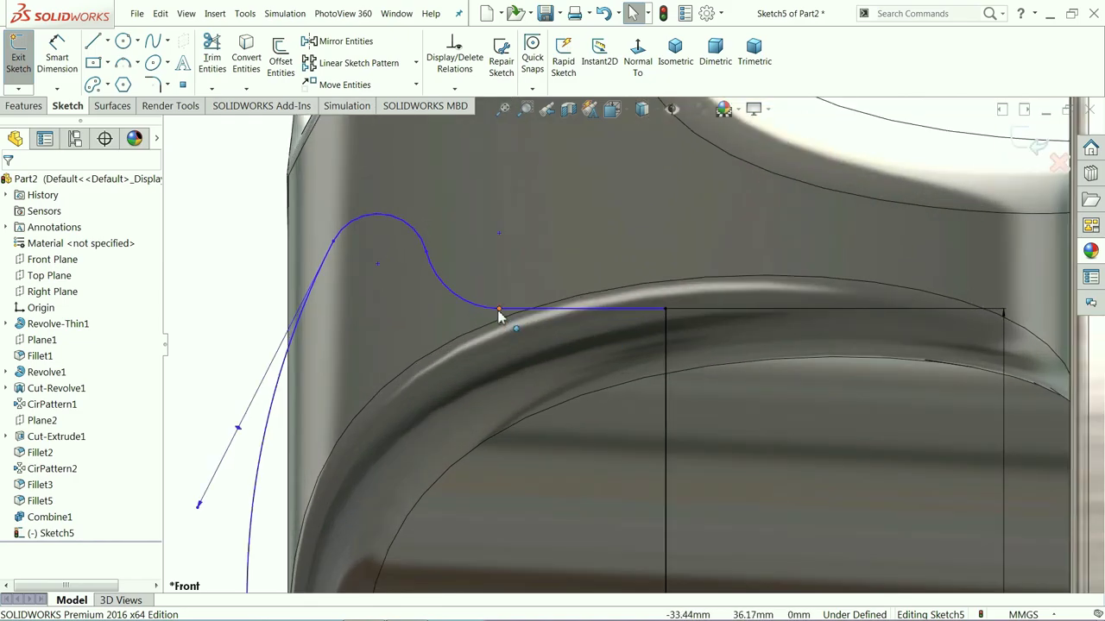
click(499, 309)
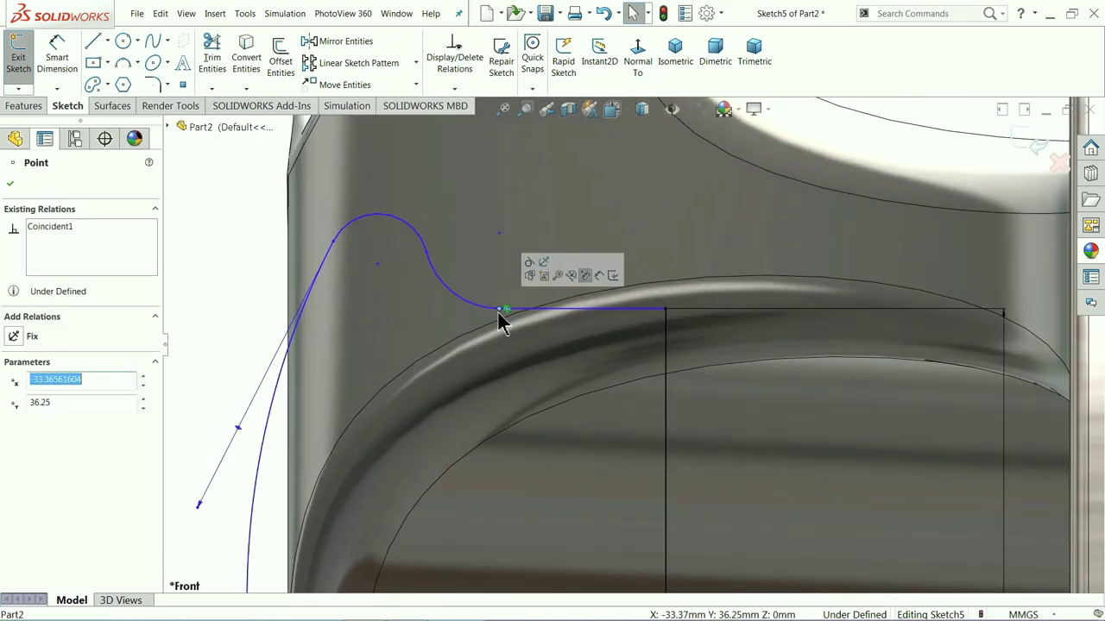
click(426, 254)
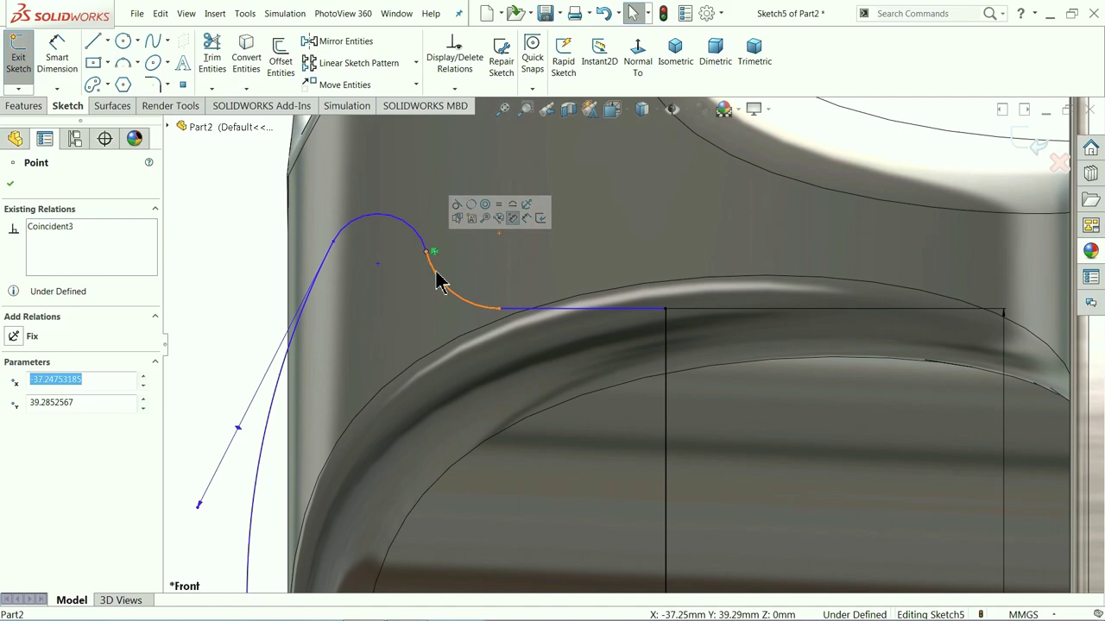
key(Caps_Lock)
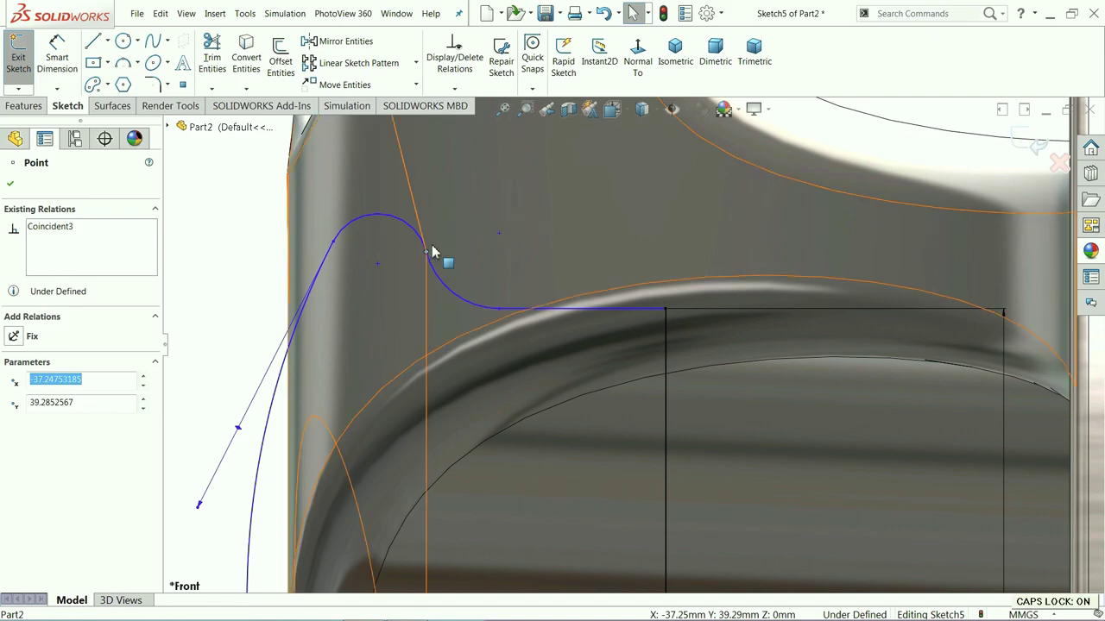
click(426, 252)
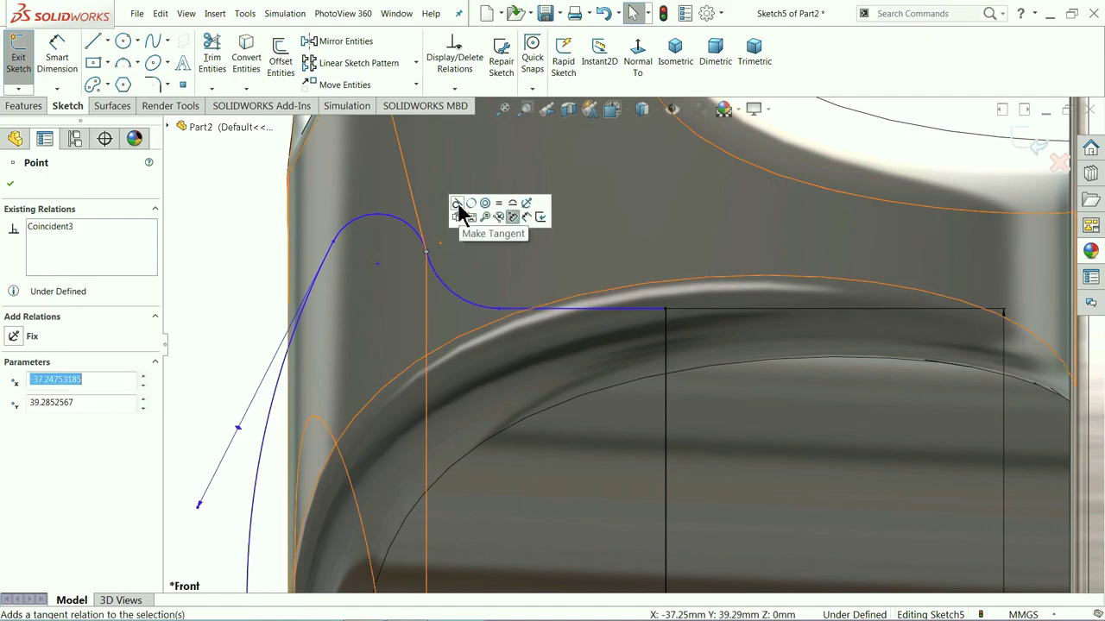
click(254, 240)
Dimension the lower arc's radius as 4 mm and the upper arc's radius as 2 mm
click(57, 54)
click(451, 297)
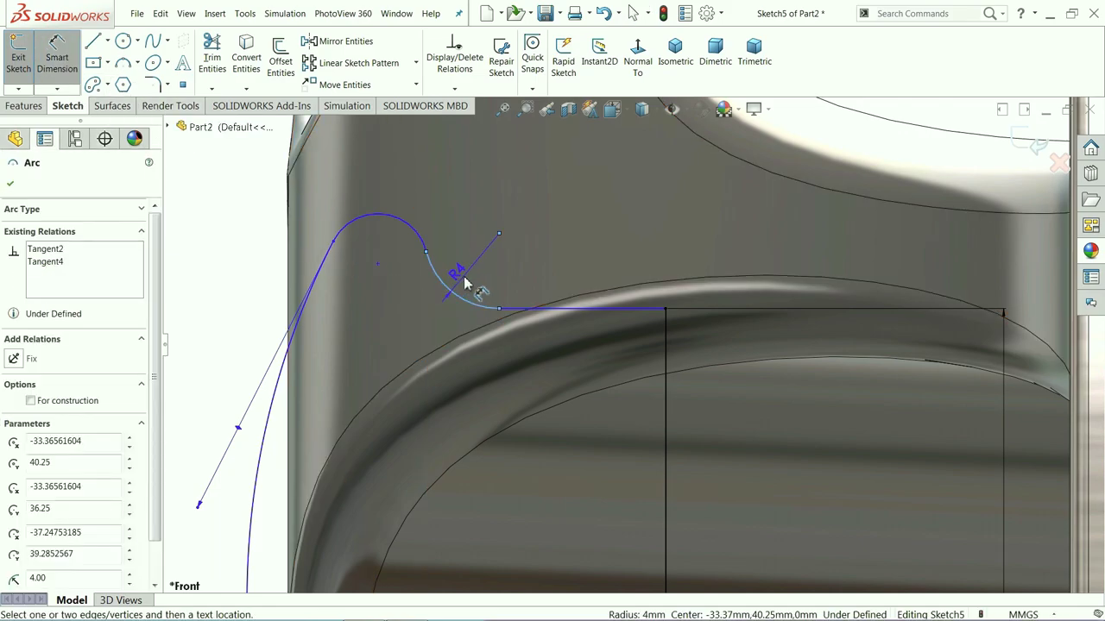
click(479, 251)
click(378, 277)
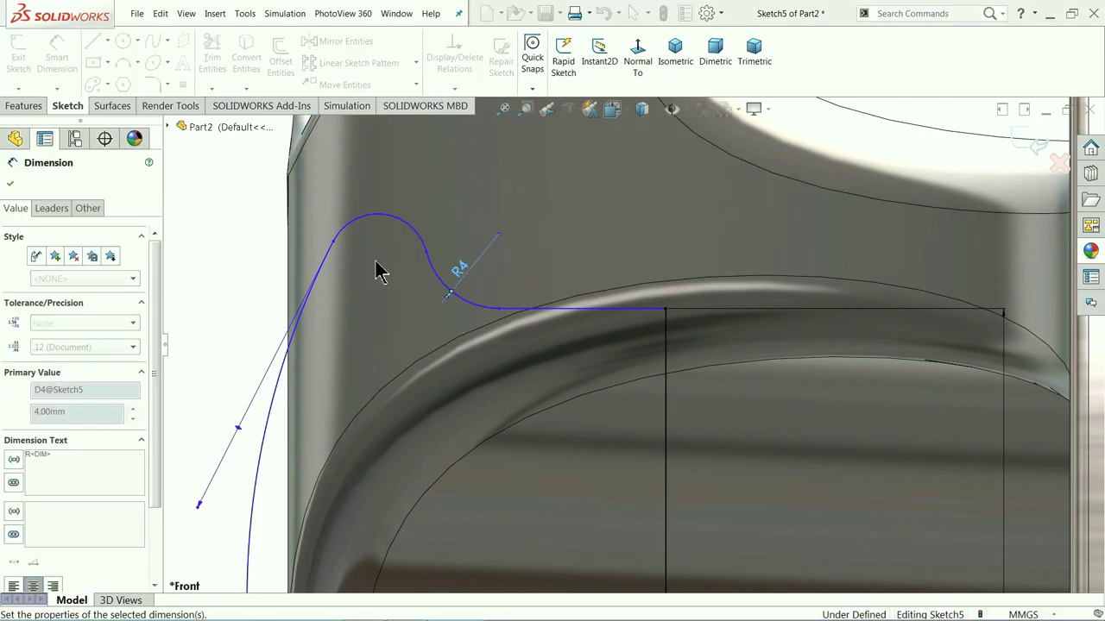
click(413, 230)
click(395, 201)
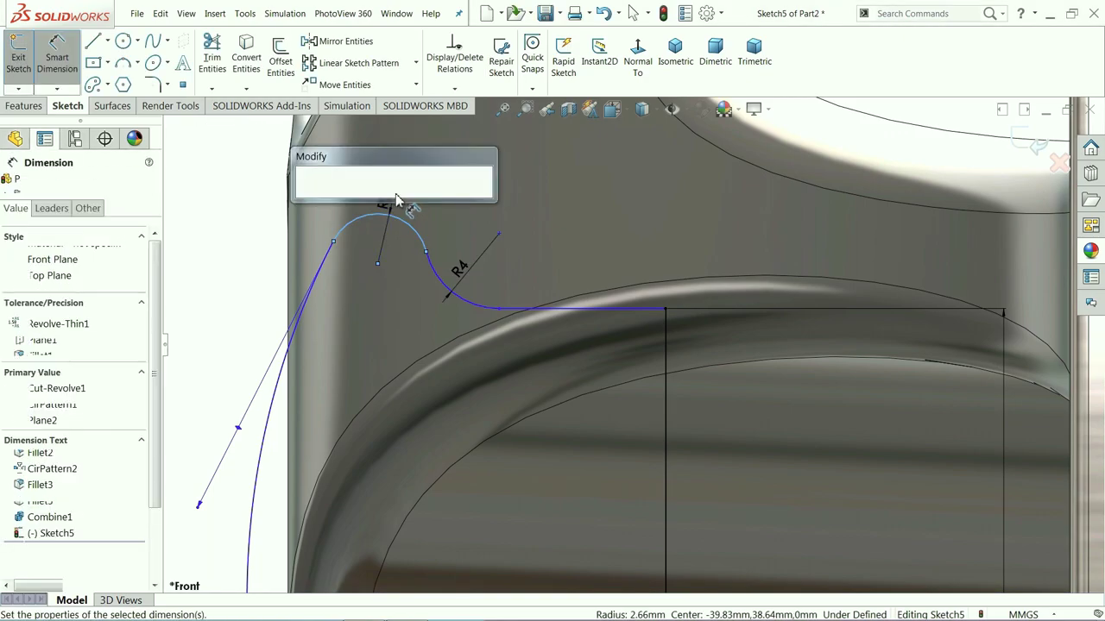
text(2)
key(Return)
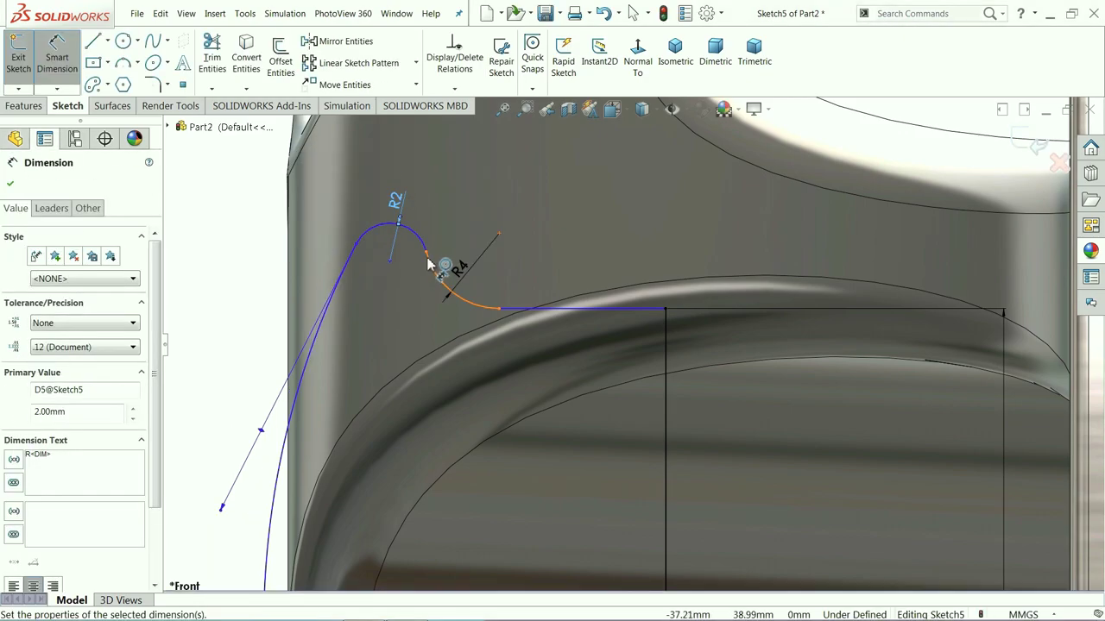
Dimension the upper arc's arc length as 3.70 mm
click(358, 246)
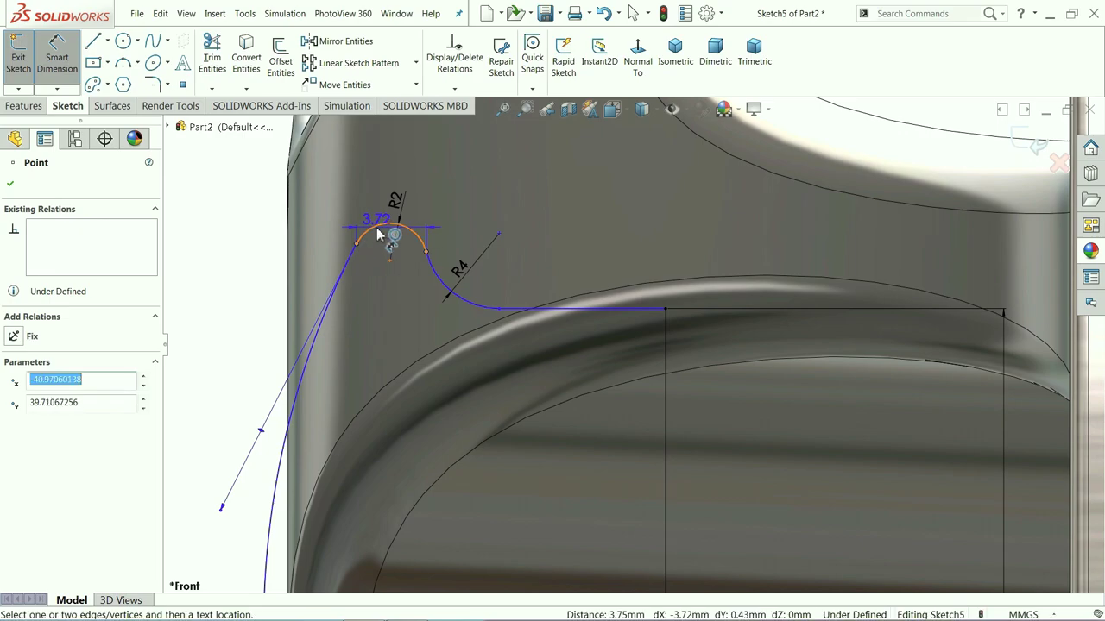
click(384, 227)
click(382, 175)
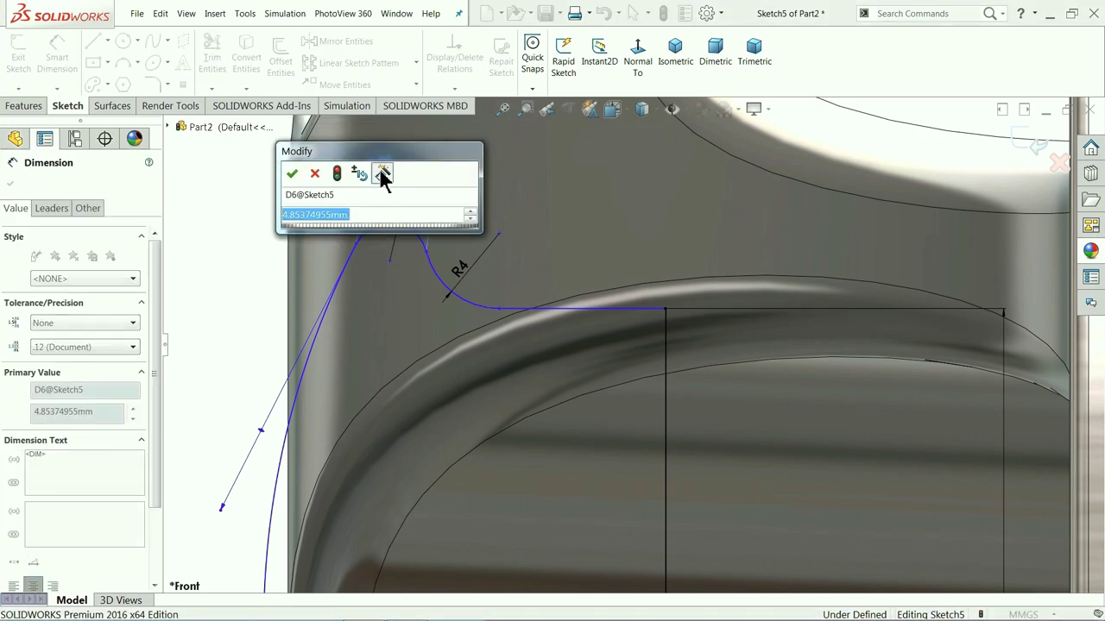
key(Return)
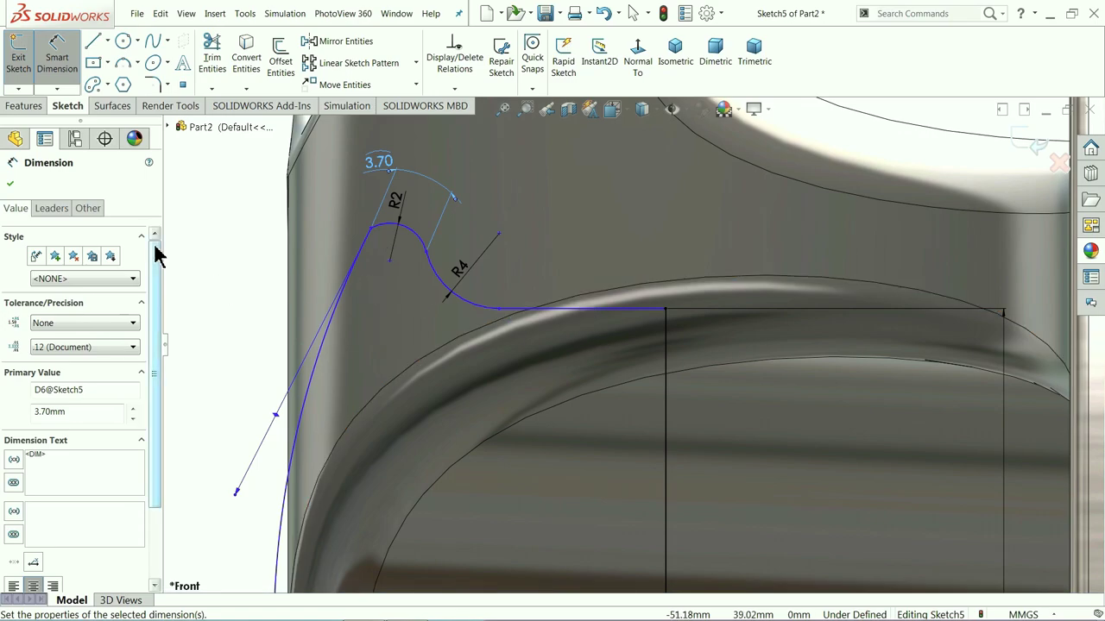
Dimension the length of the horizontal line beside the R4 arc and finish dimensioning
click(565, 311)
click(562, 281)
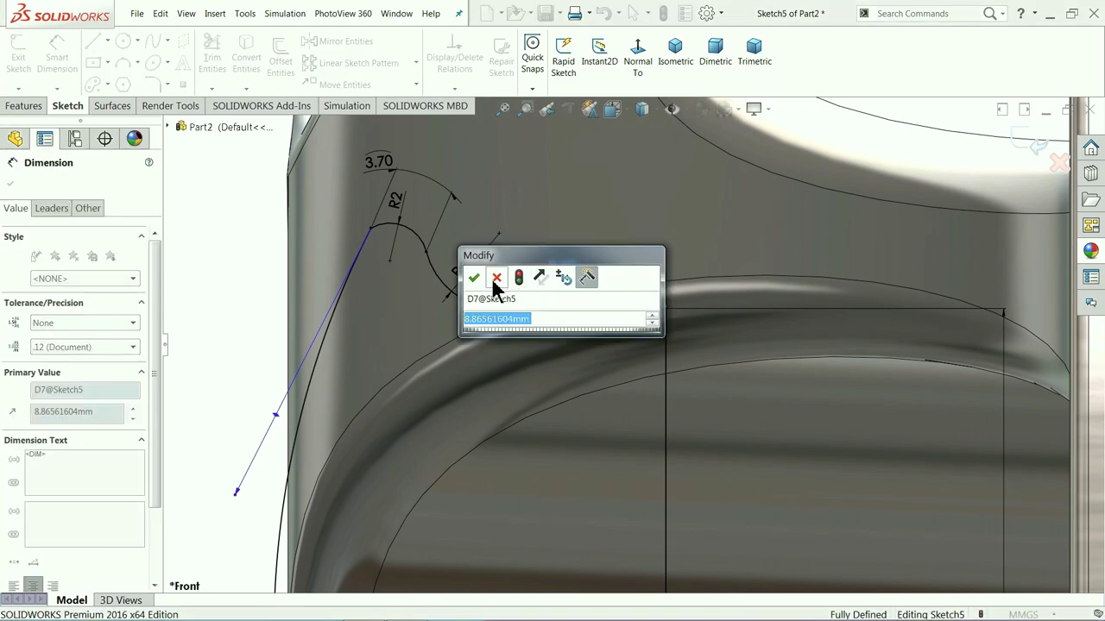
click(474, 278)
right_click(231, 221)
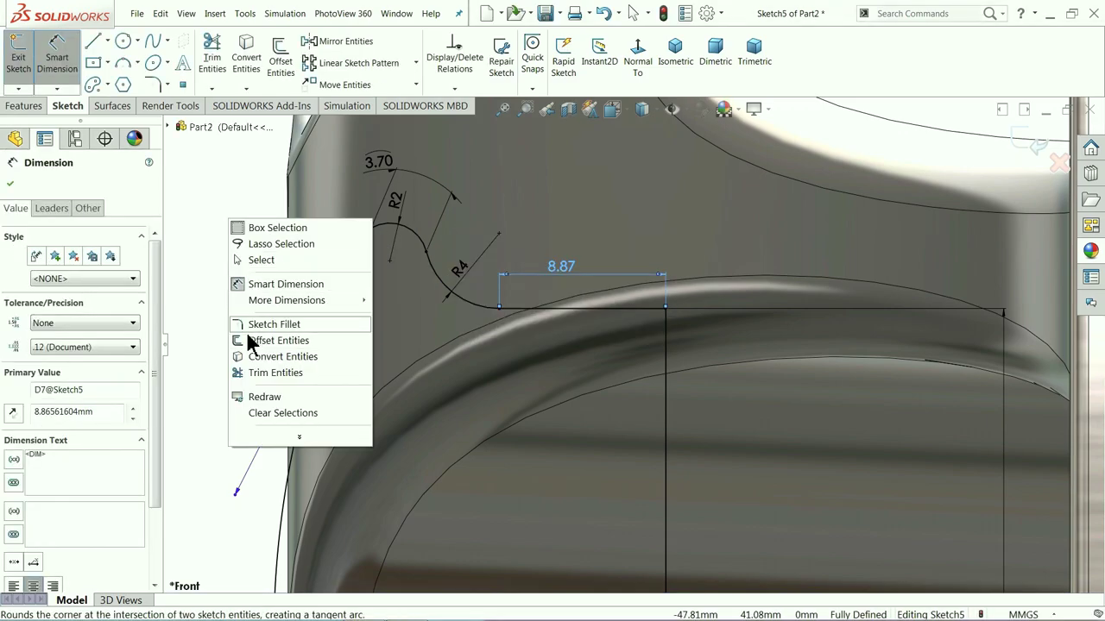
click(262, 261)
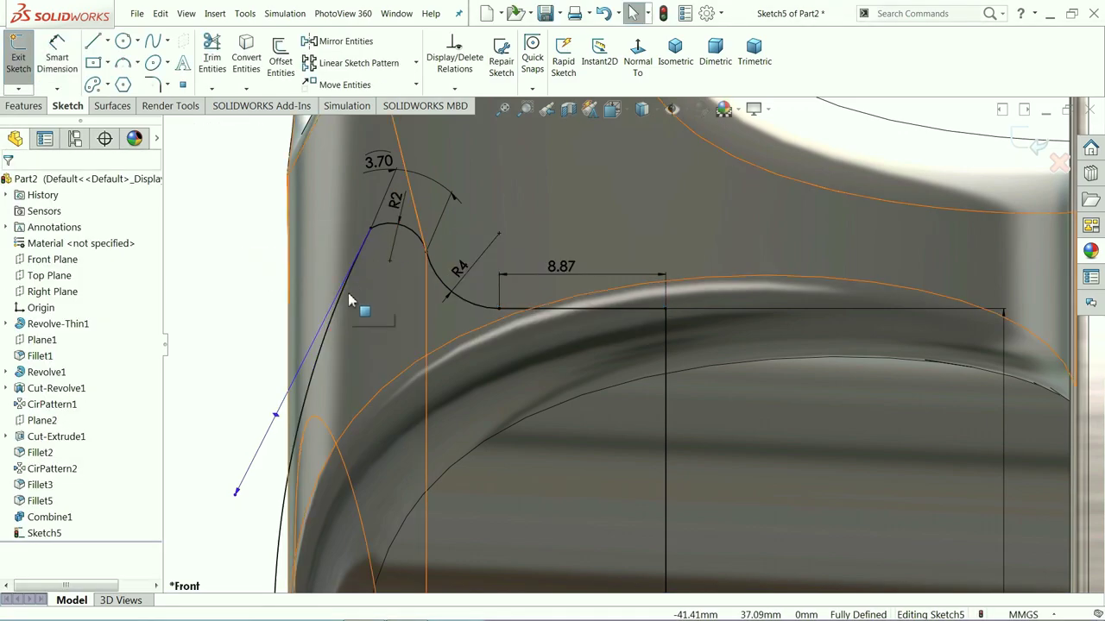
Make the cap profile's spline tangent to the R2 upper arc
click(355, 278)
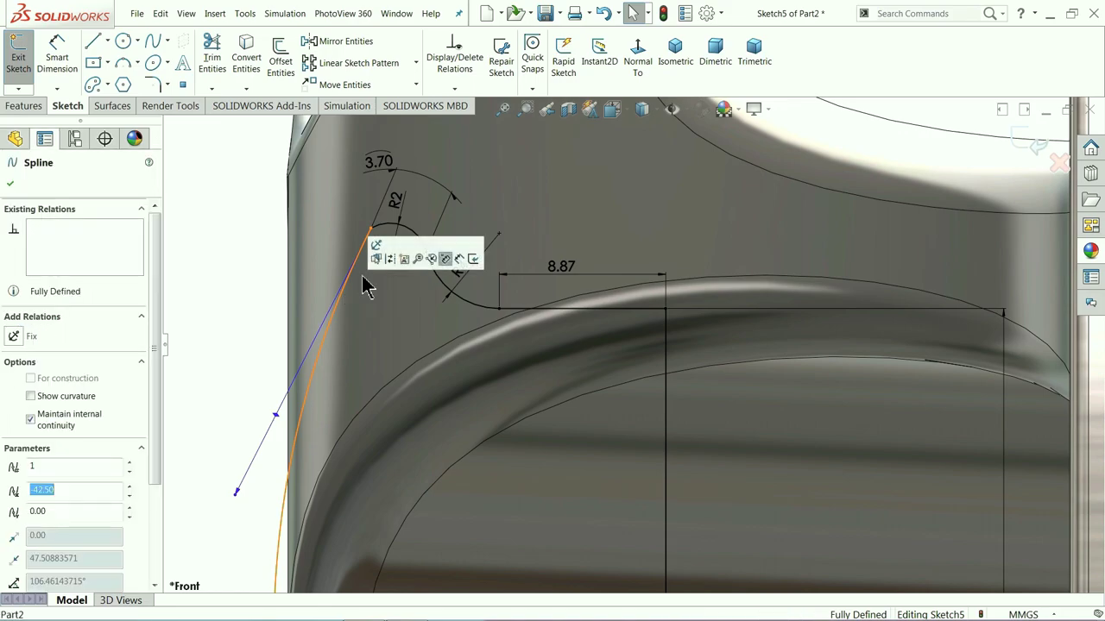
ctrl+click(388, 232)
click(416, 181)
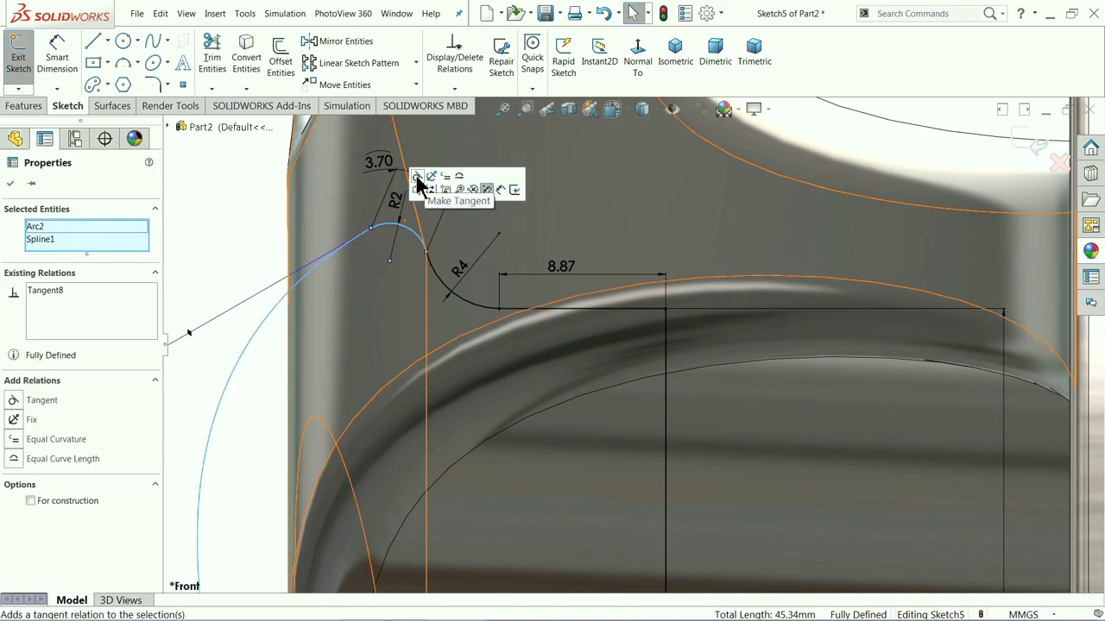
click(232, 250)
key(z)
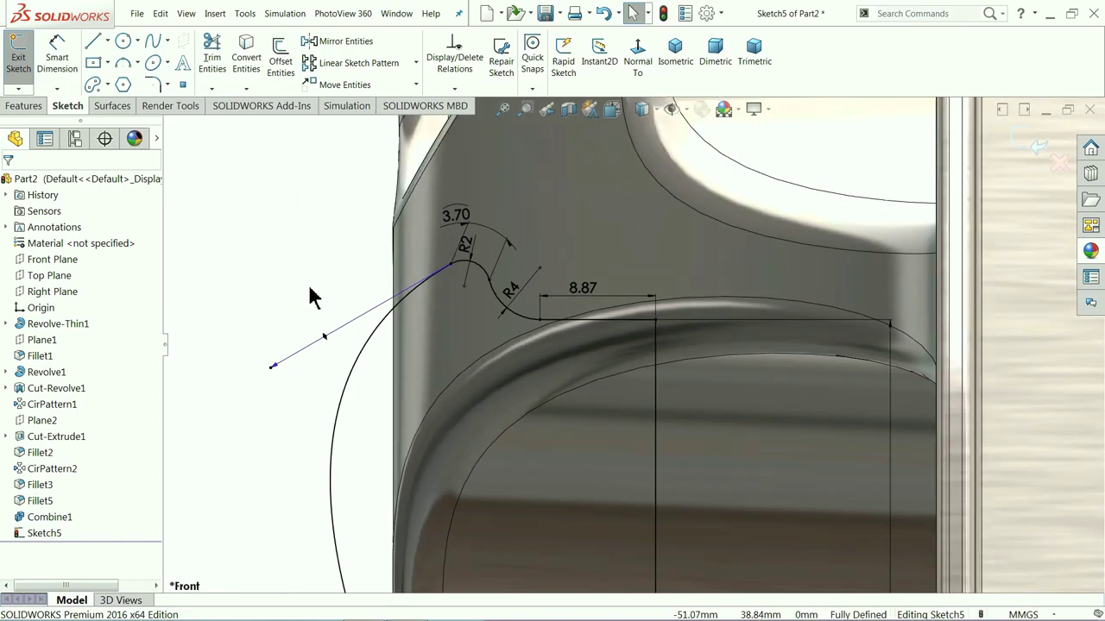
Dimension the spline's tangent handle at the upper arc as 8 mm
key(d)
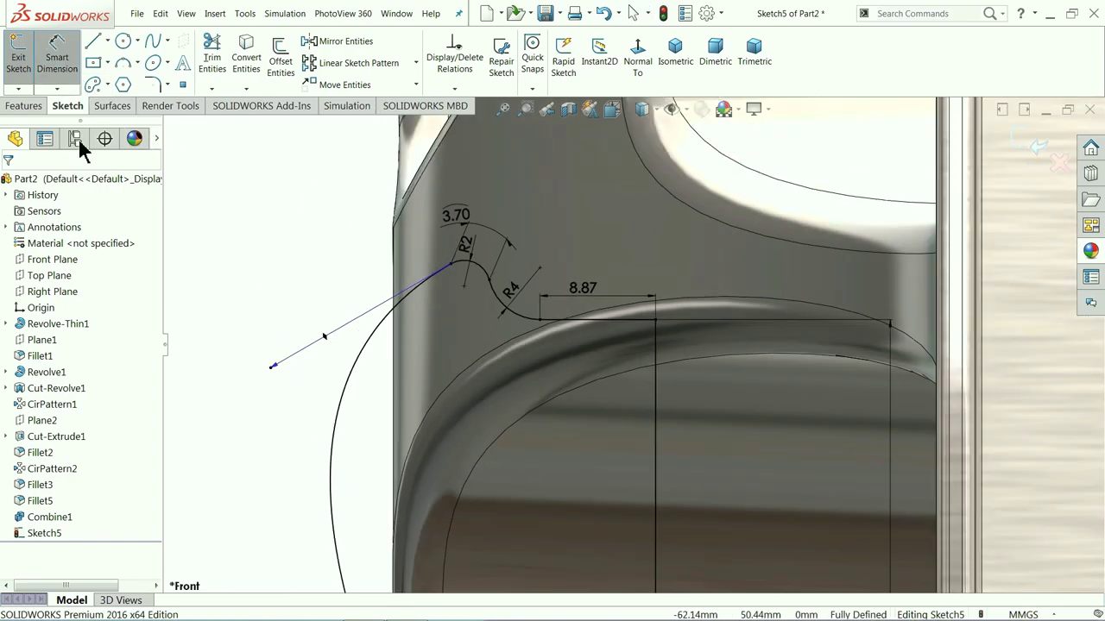
click(324, 337)
click(309, 291)
text(8)
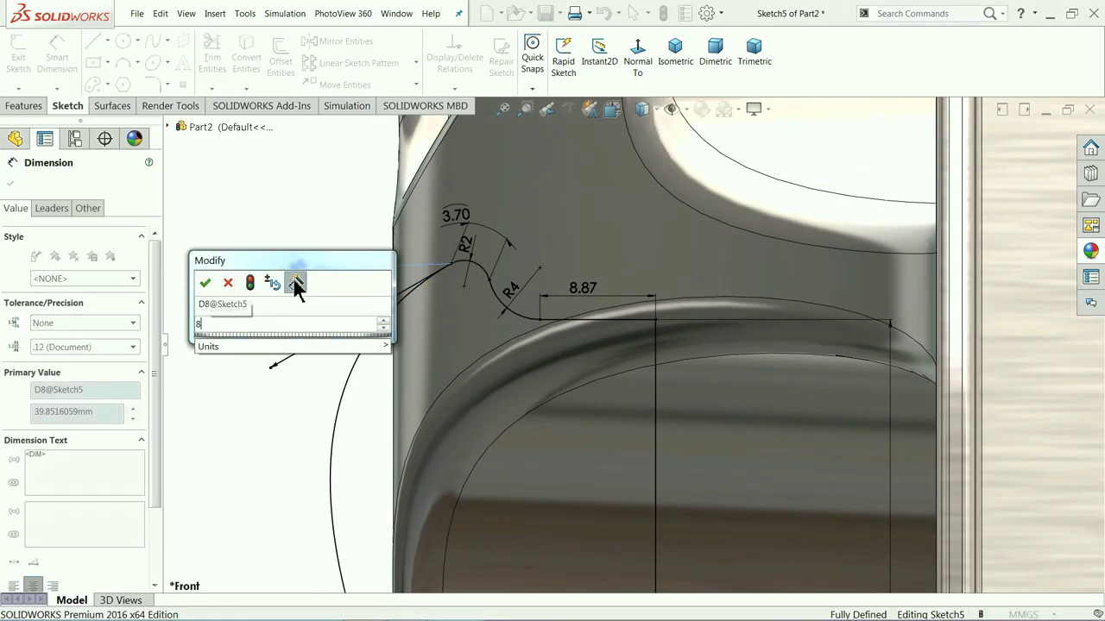
key(Return)
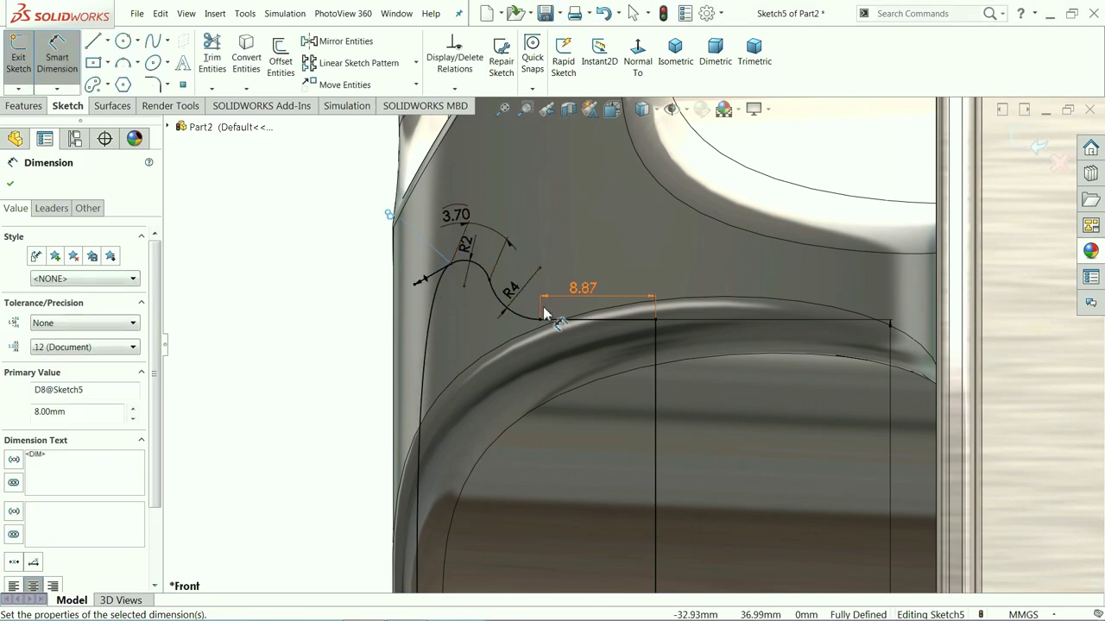
Revolve the cap profile 360 degrees about its horizontal base line, merged with the rim body
scroll(570, 344, down, 3)
scroll(569, 328, up, 5)
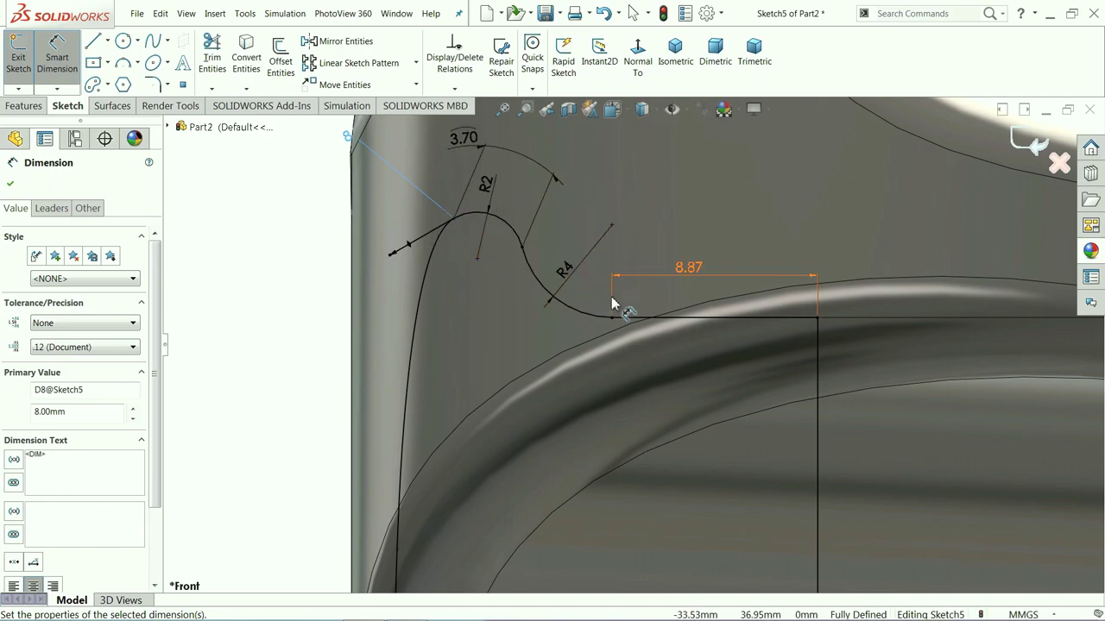
scroll(612, 309, down, 5)
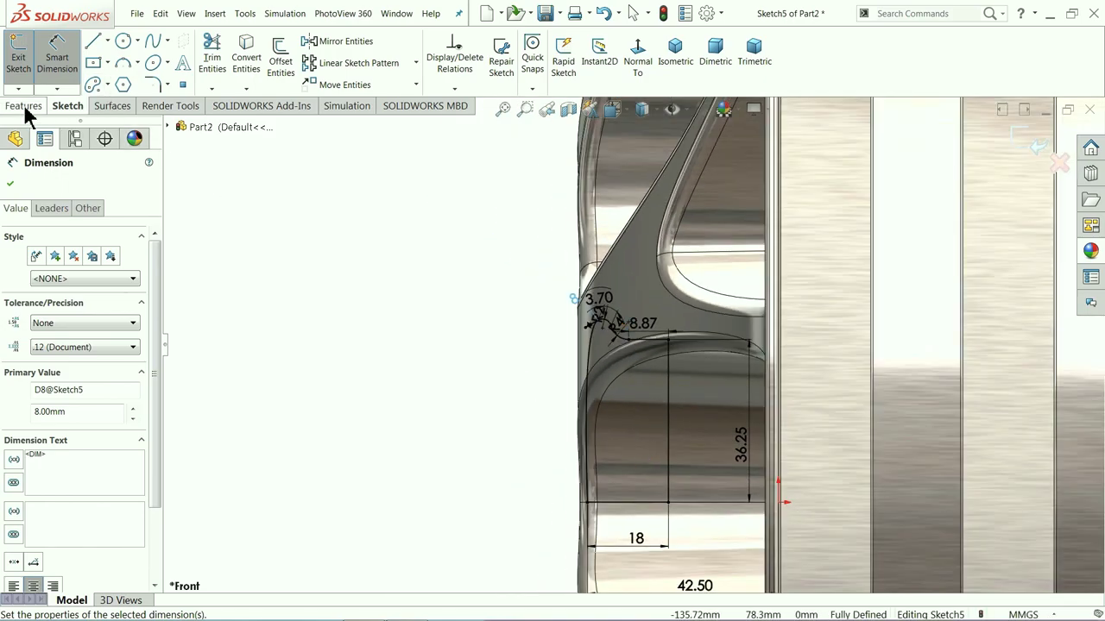
click(24, 106)
click(75, 69)
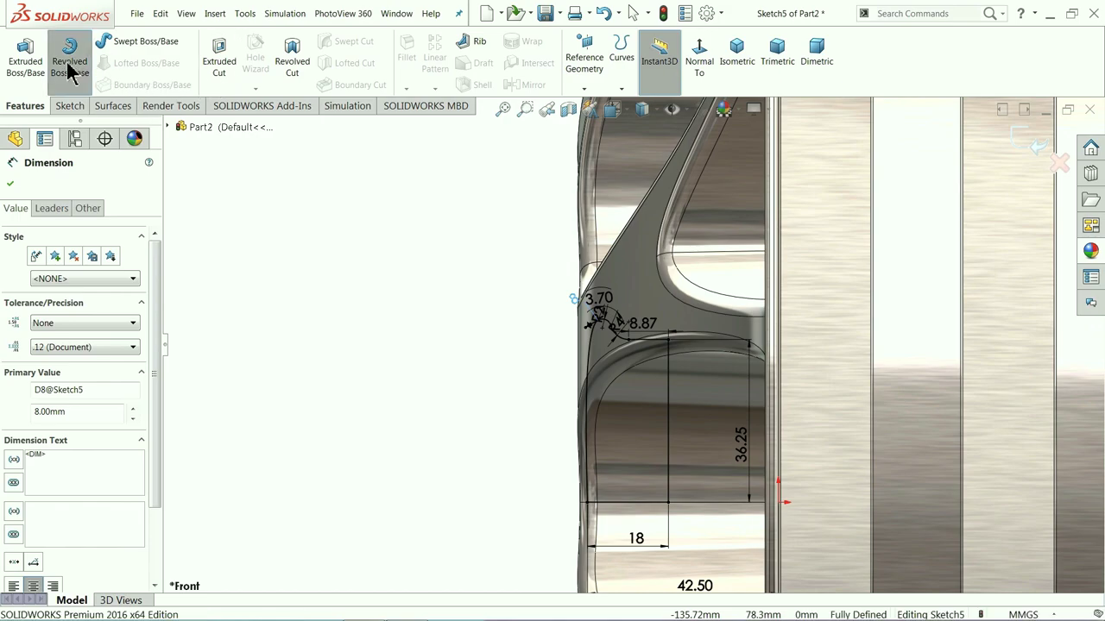
click(626, 507)
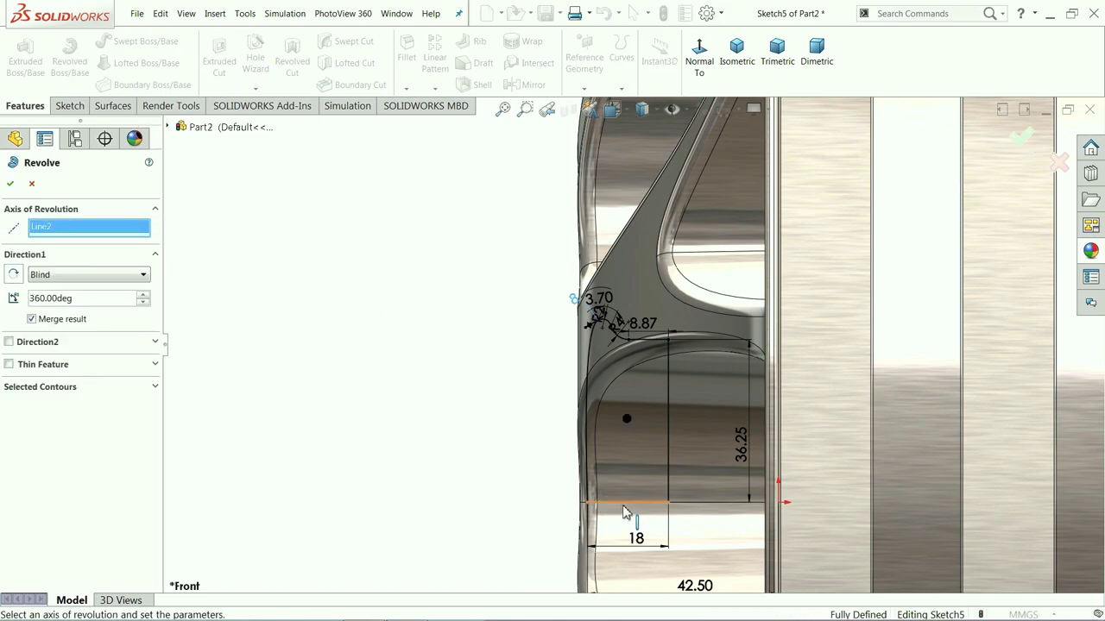
key(z)
mouse_move(522, 506)
middle_down()
mouse_move(450, 409)
mouse_move(449, 352)
mouse_move(472, 285)
middle_up()
scroll(453, 406, down, 2)
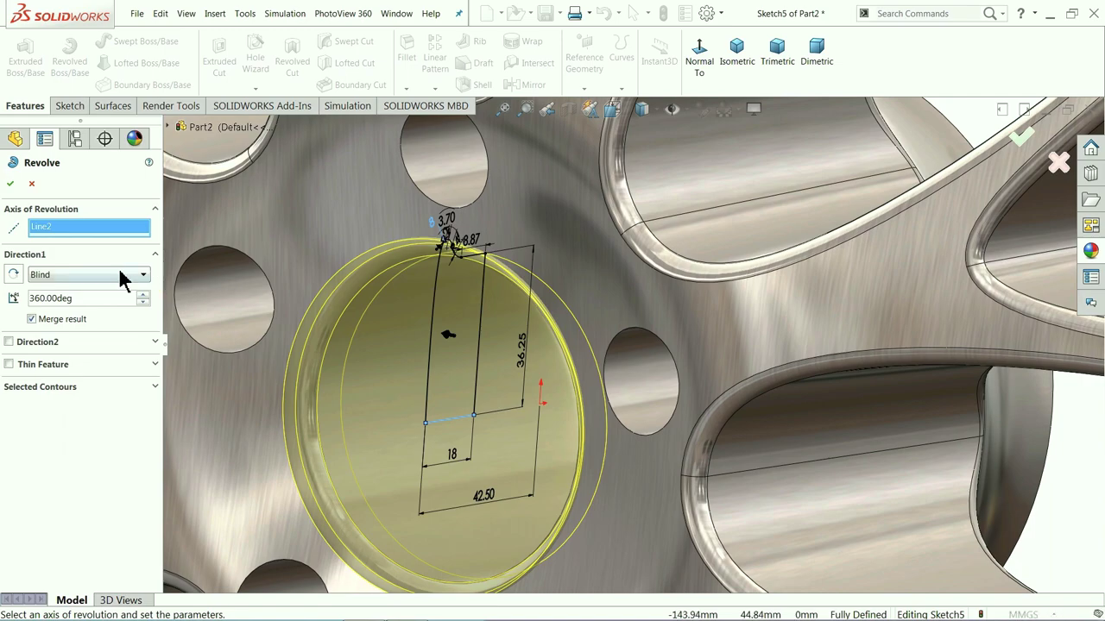
click(11, 184)
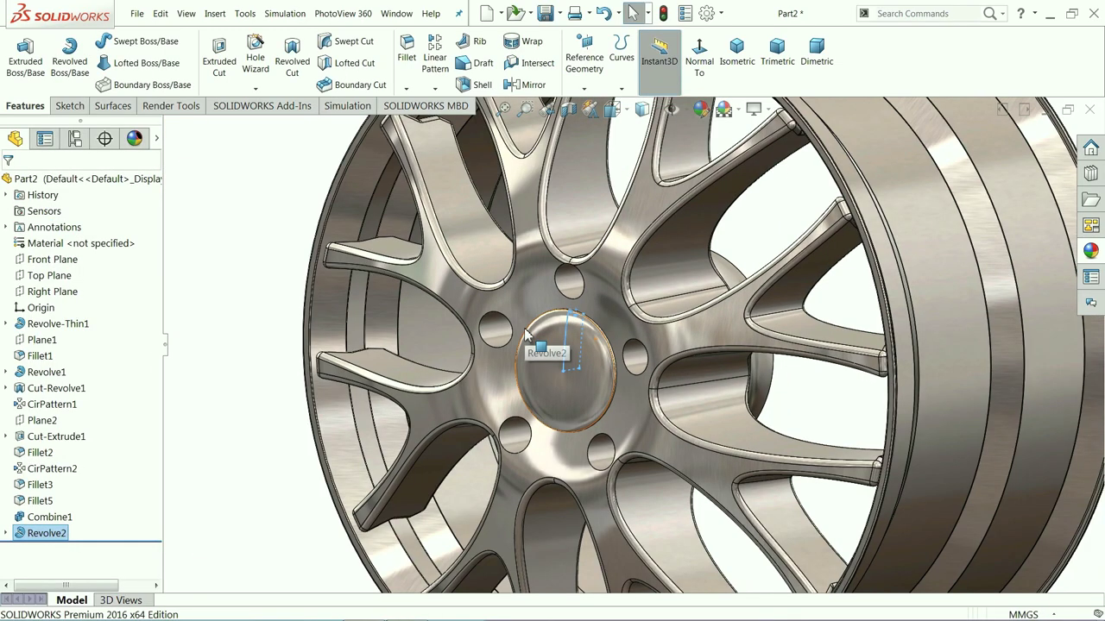
Fillet the front edges of all five lug holes around the center cap with a 1 mm radius
key(f)
click(389, 345)
middle_drag(389, 345, 427, 309)
scroll(643, 367, down, 8)
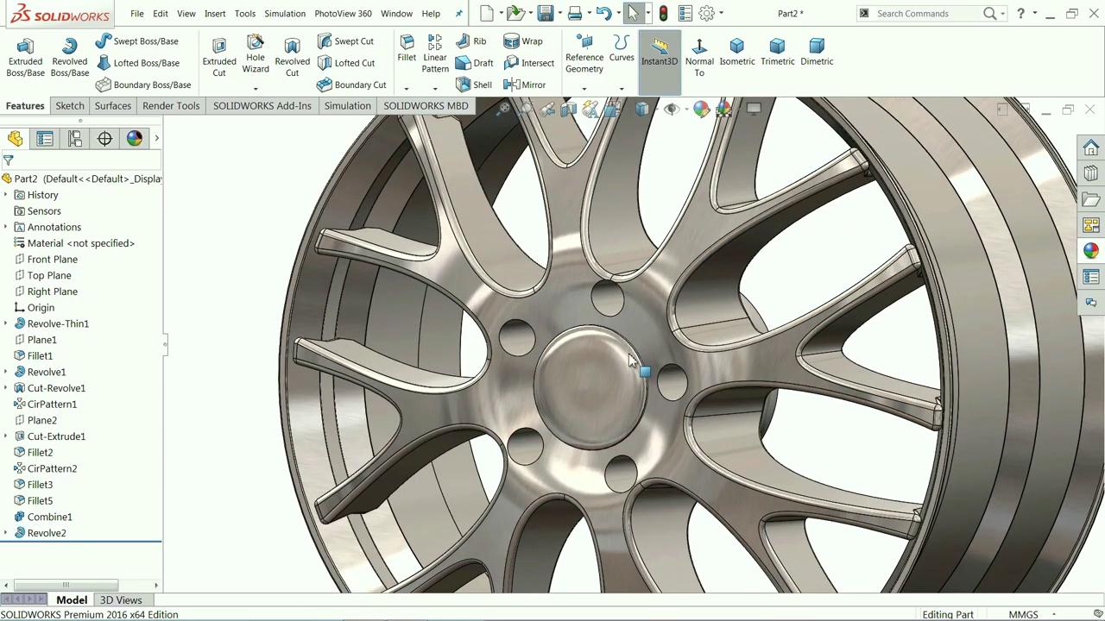
click(416, 75)
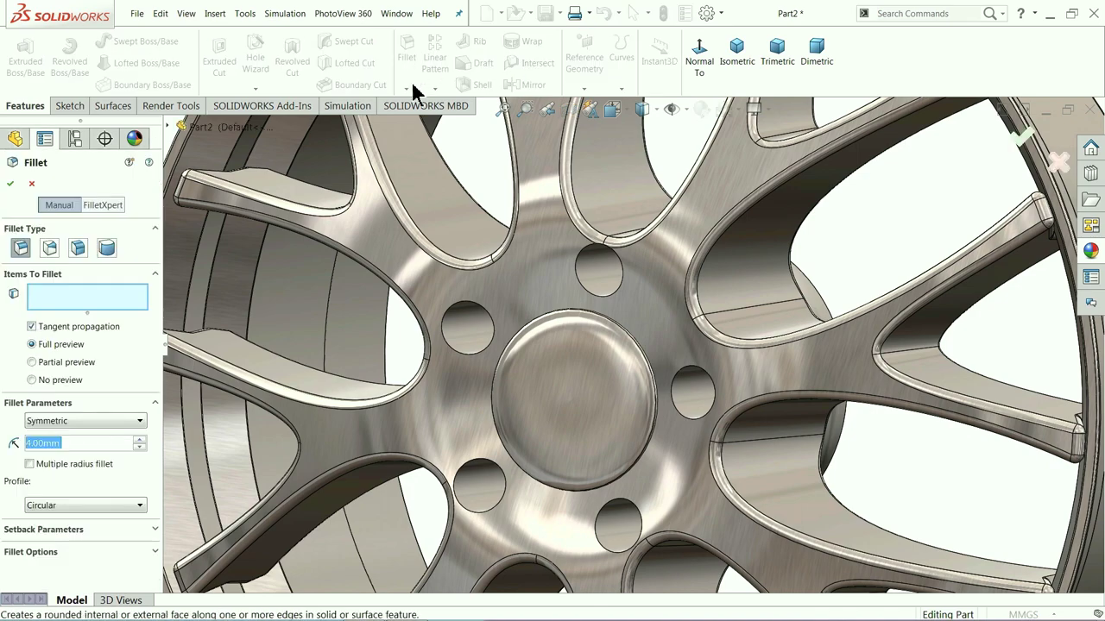
text(1)
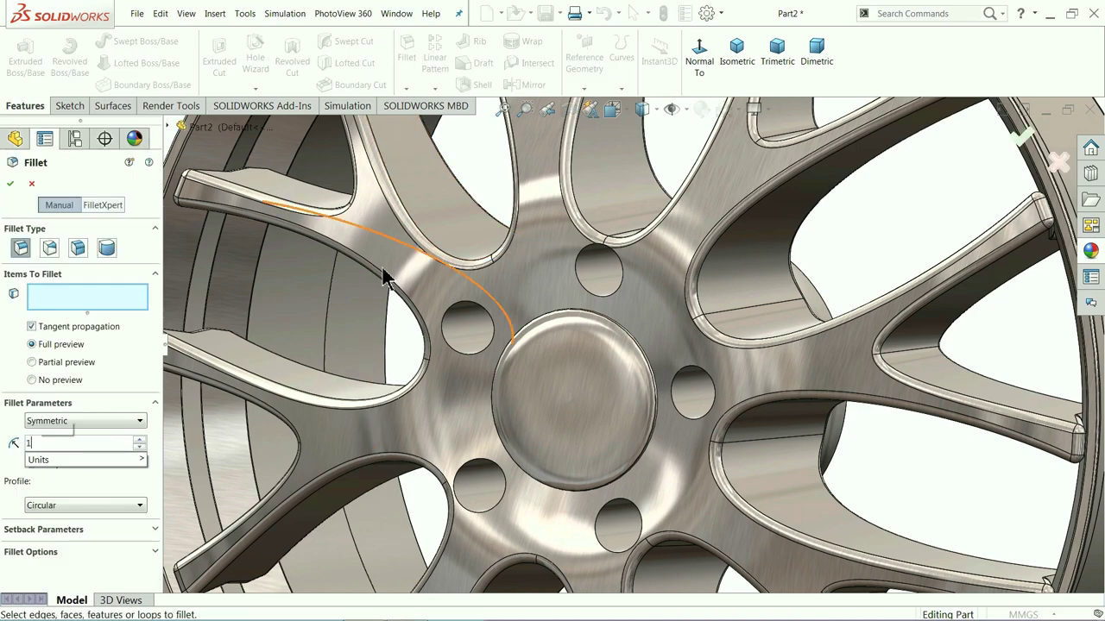
click(578, 283)
click(490, 348)
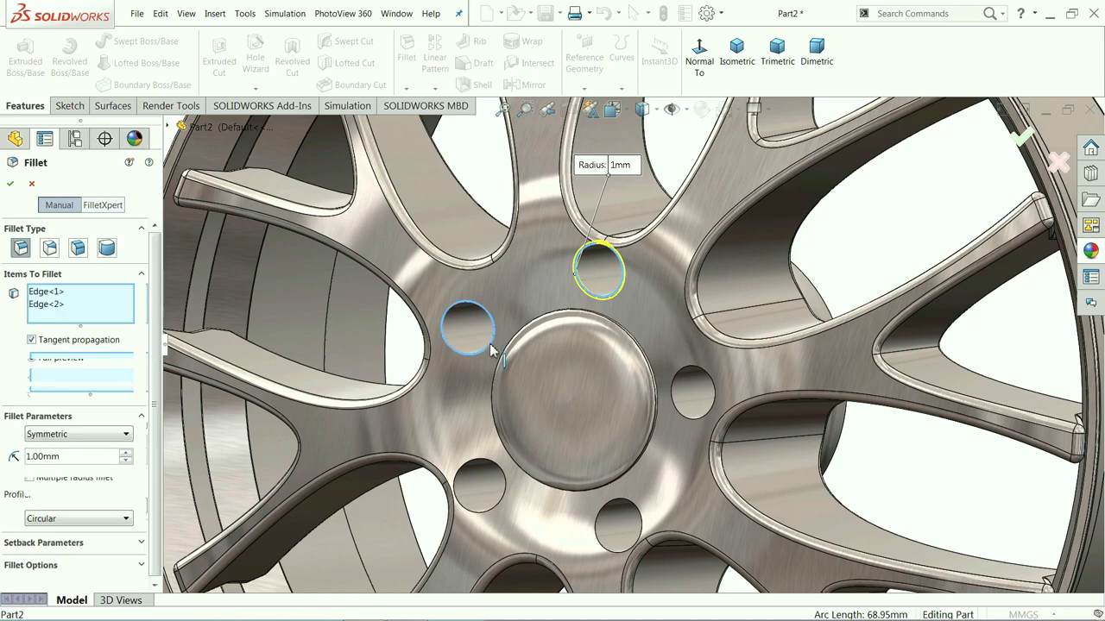
click(487, 466)
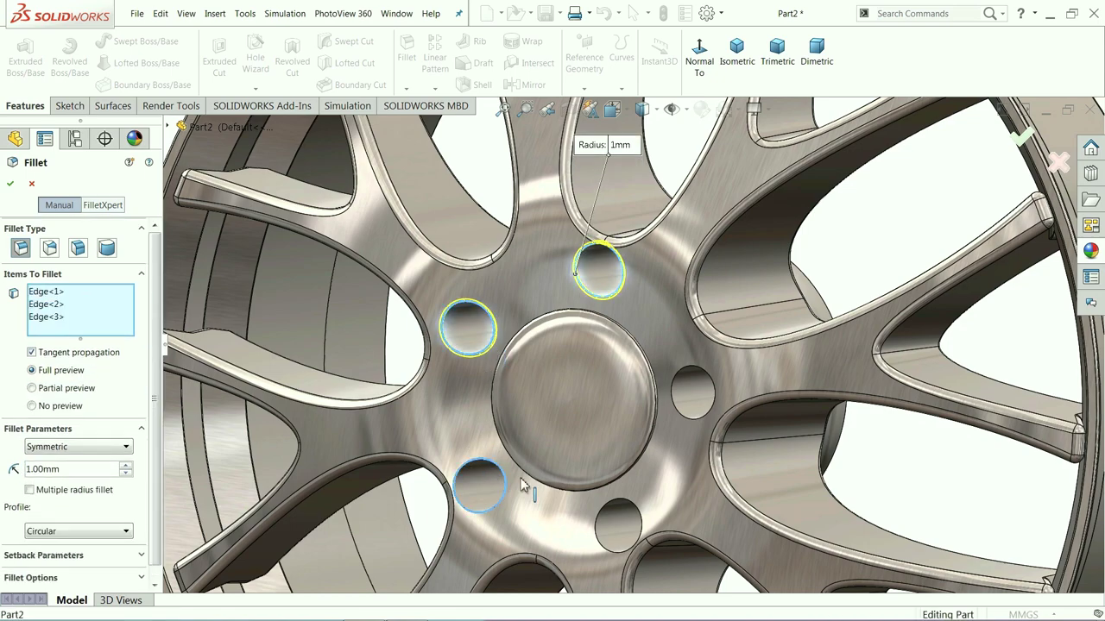
click(614, 511)
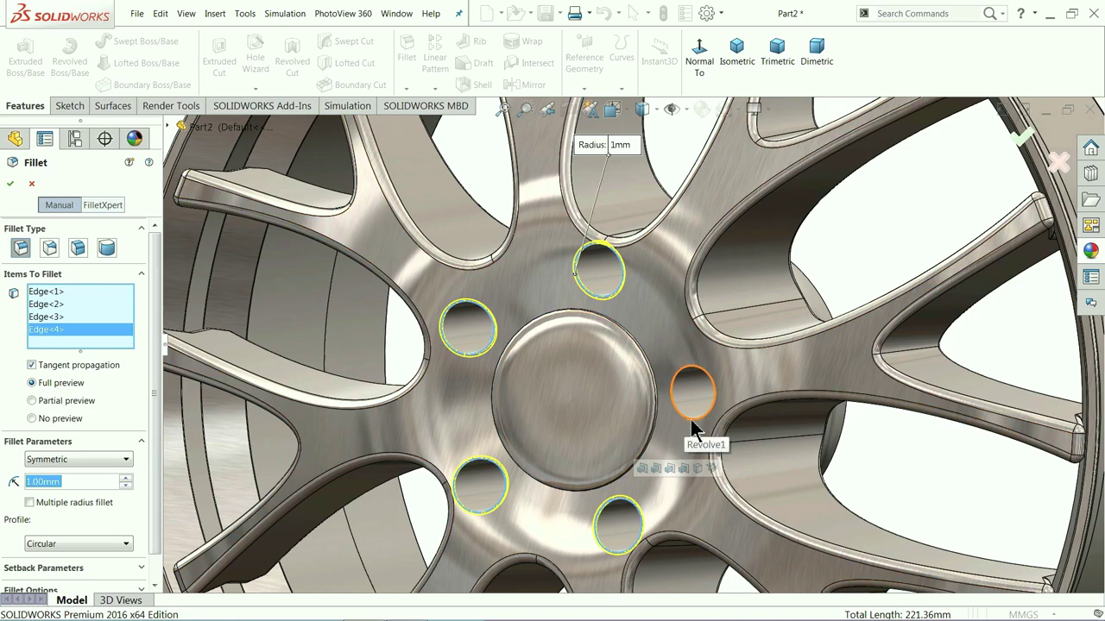
click(692, 424)
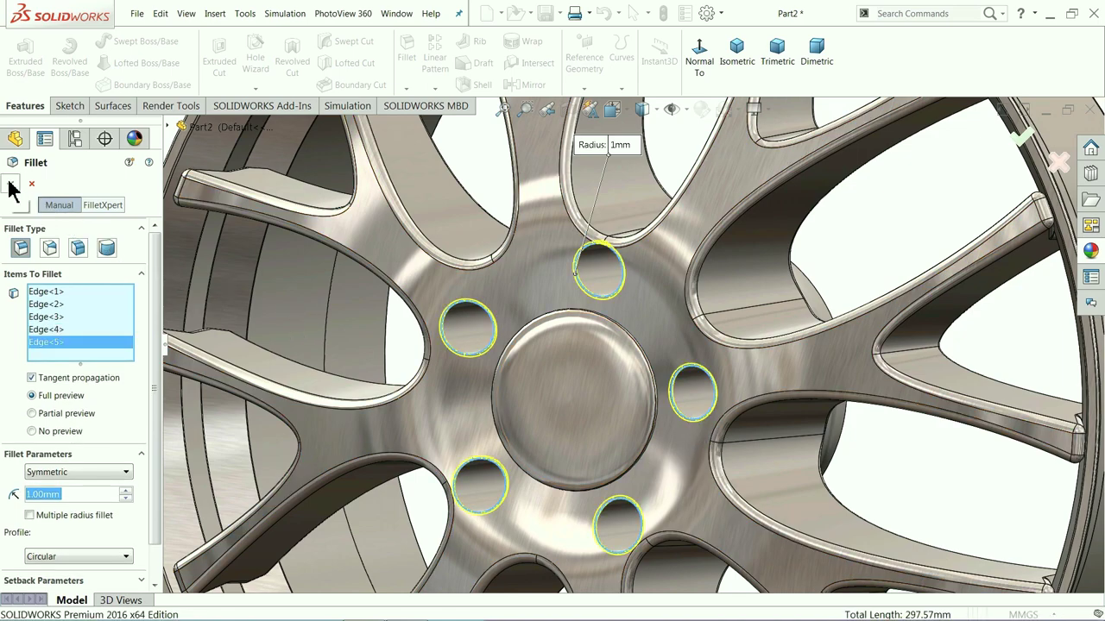
key(Return)
key(f)
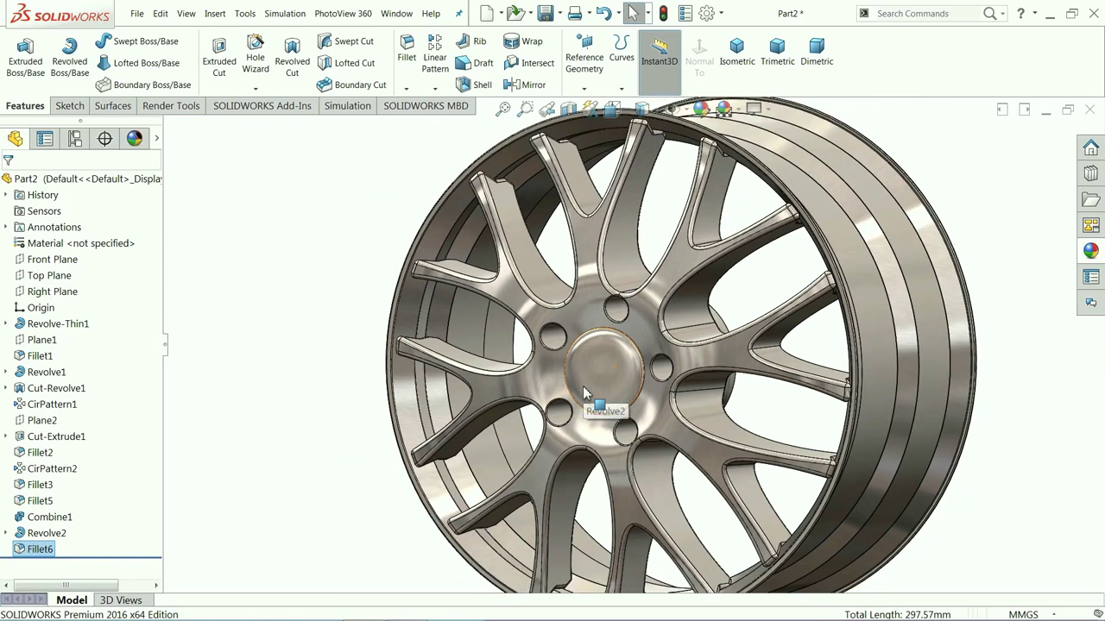
Start editing the appearance of the center cap's front face
click(600, 374)
scroll(625, 401, down, 3)
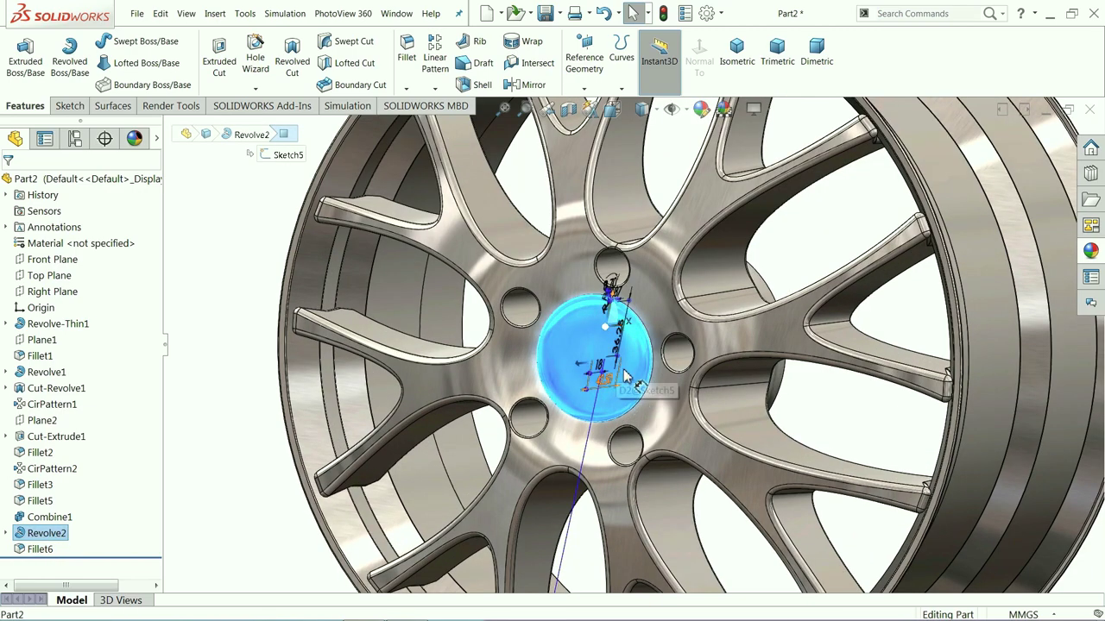
scroll(625, 378, up, 3)
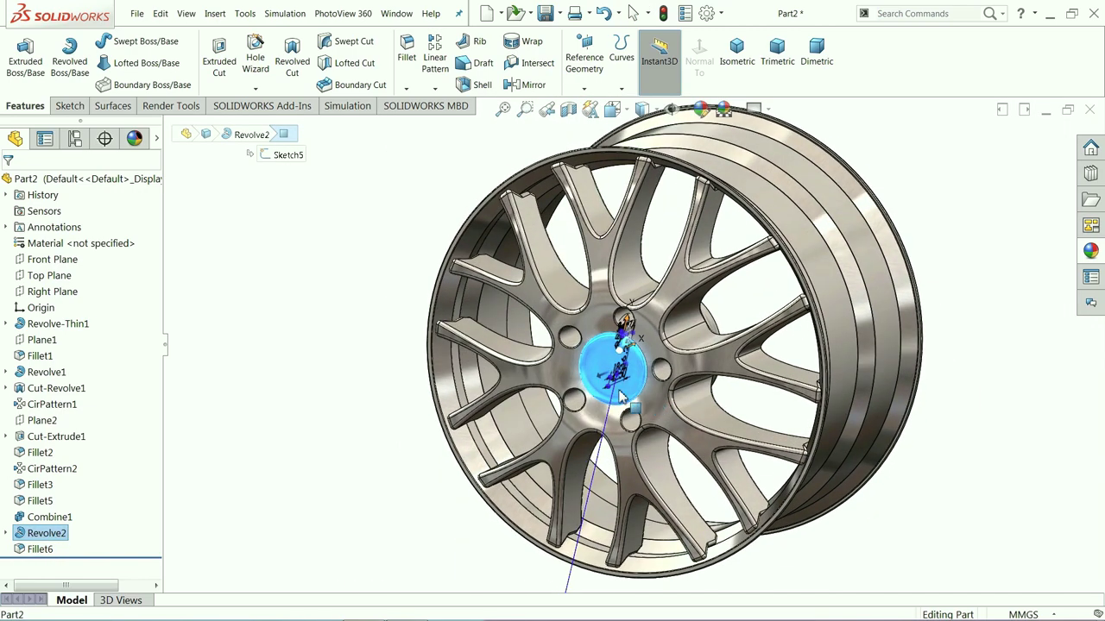
scroll(709, 108, up, 2)
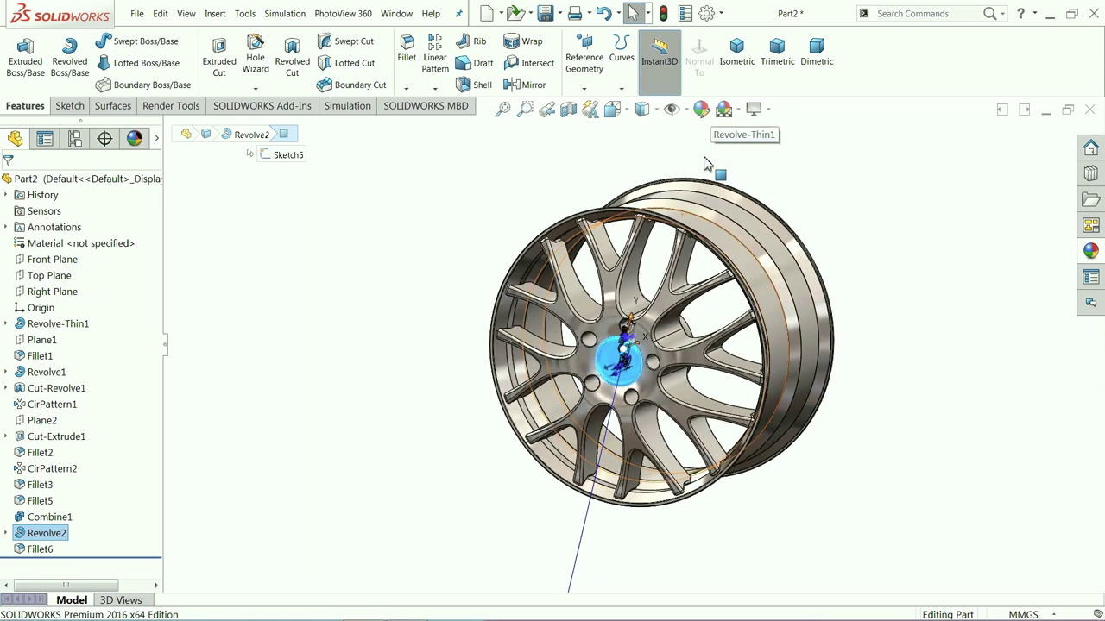
click(701, 109)
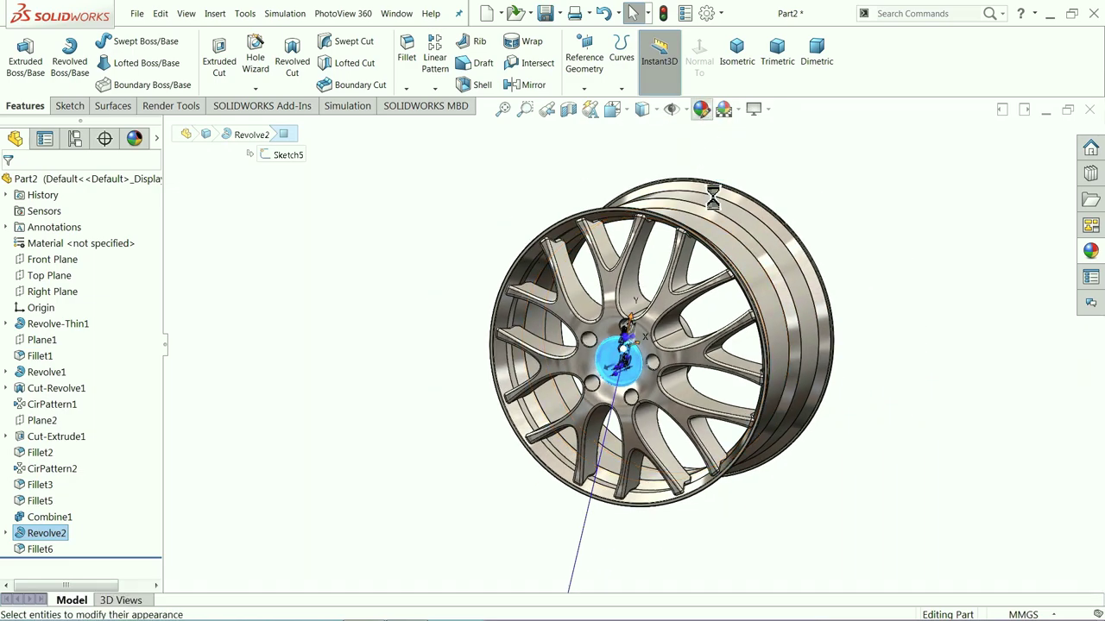
mouse_move(156, 369)
mouse_down()
mouse_move(158, 406)
mouse_move(159, 375)
mouse_up()
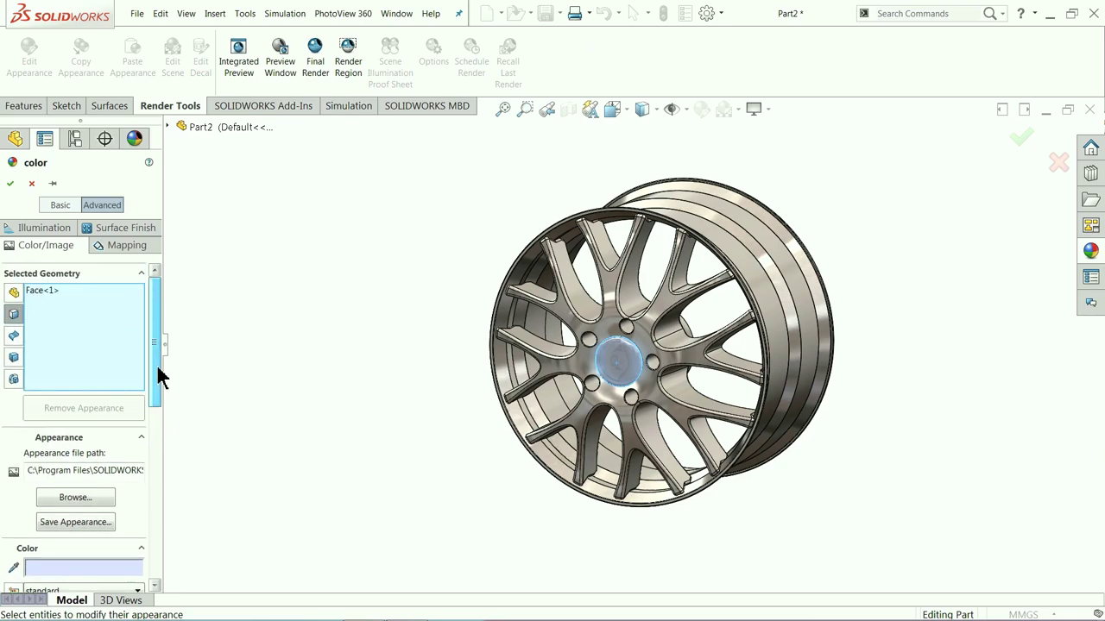
click(74, 501)
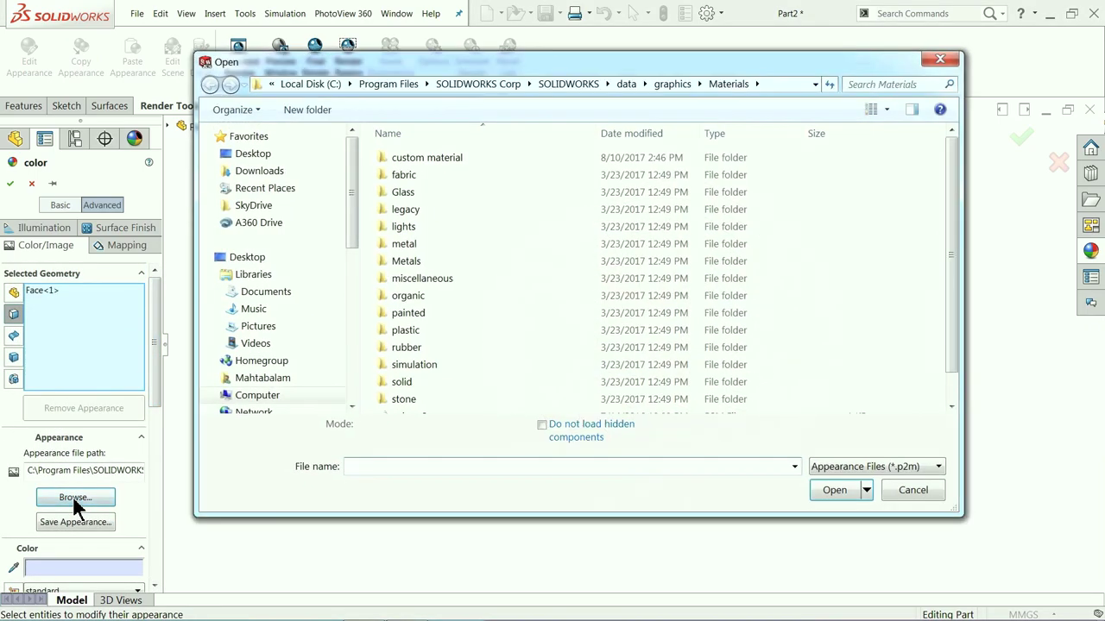
click(939, 61)
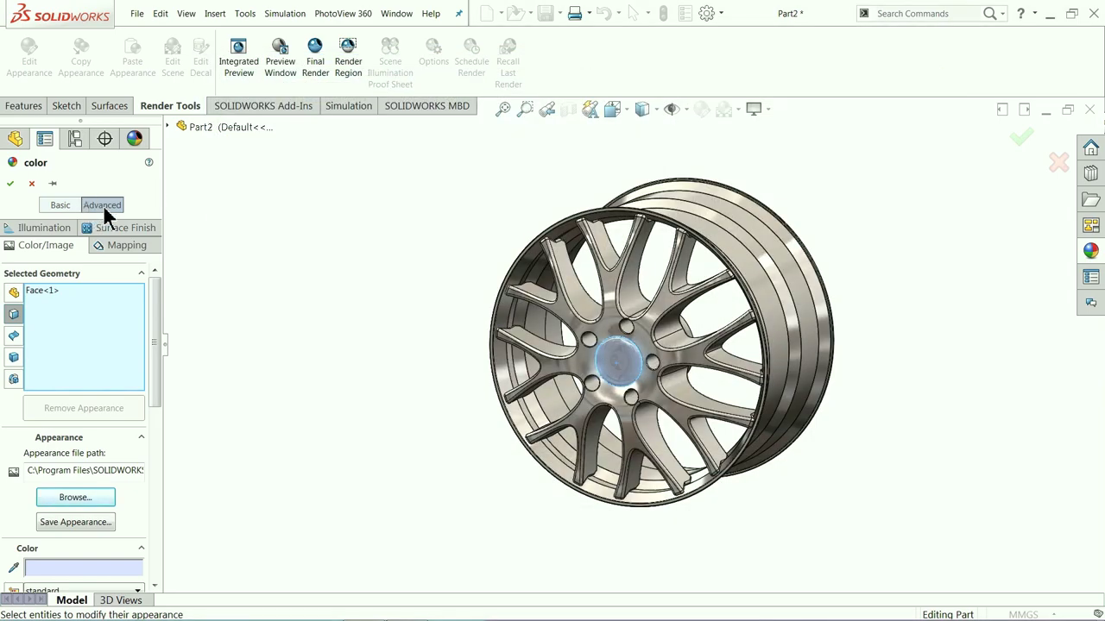
Apply the bmw_logo JPEG from the Desktop to the cap face and save it there as the bmw_logo appearance file
click(62, 497)
click(258, 154)
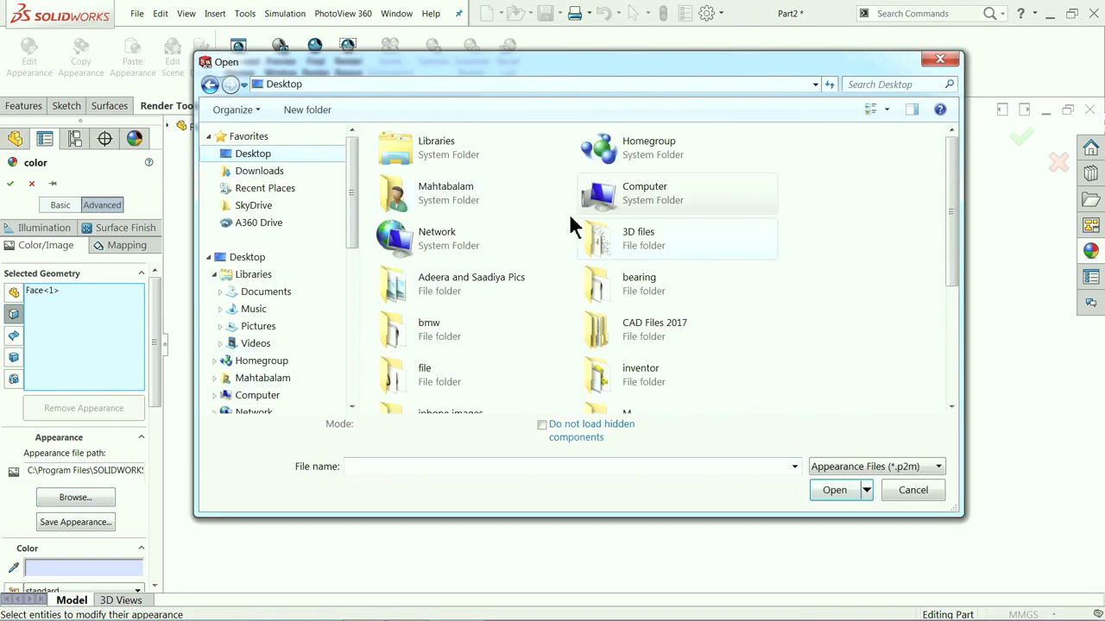
drag(954, 255, 956, 371)
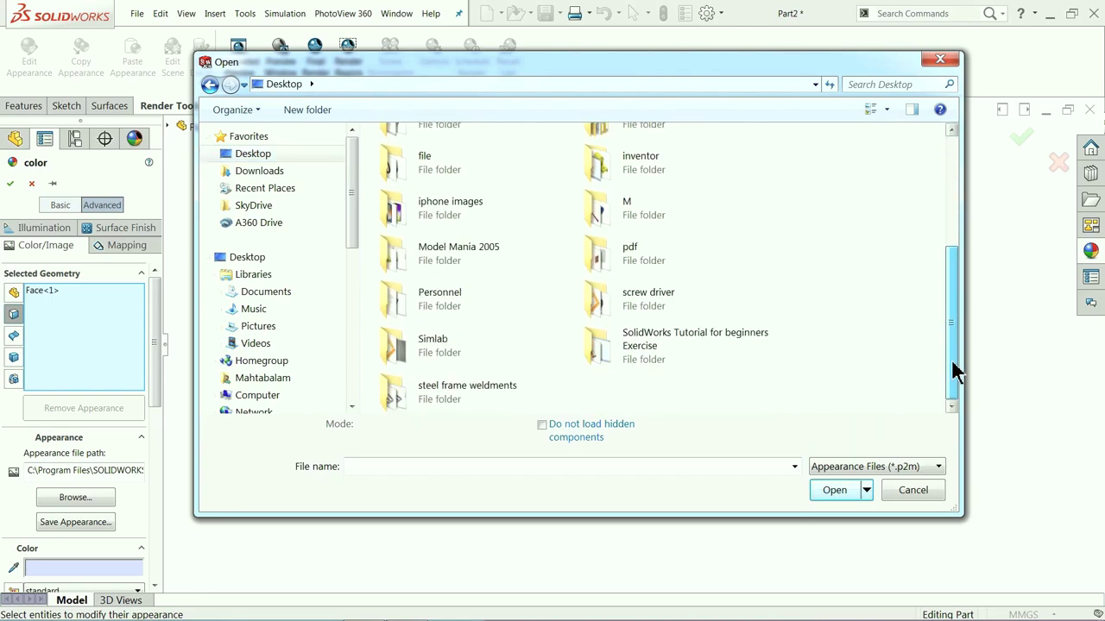
click(868, 466)
click(830, 450)
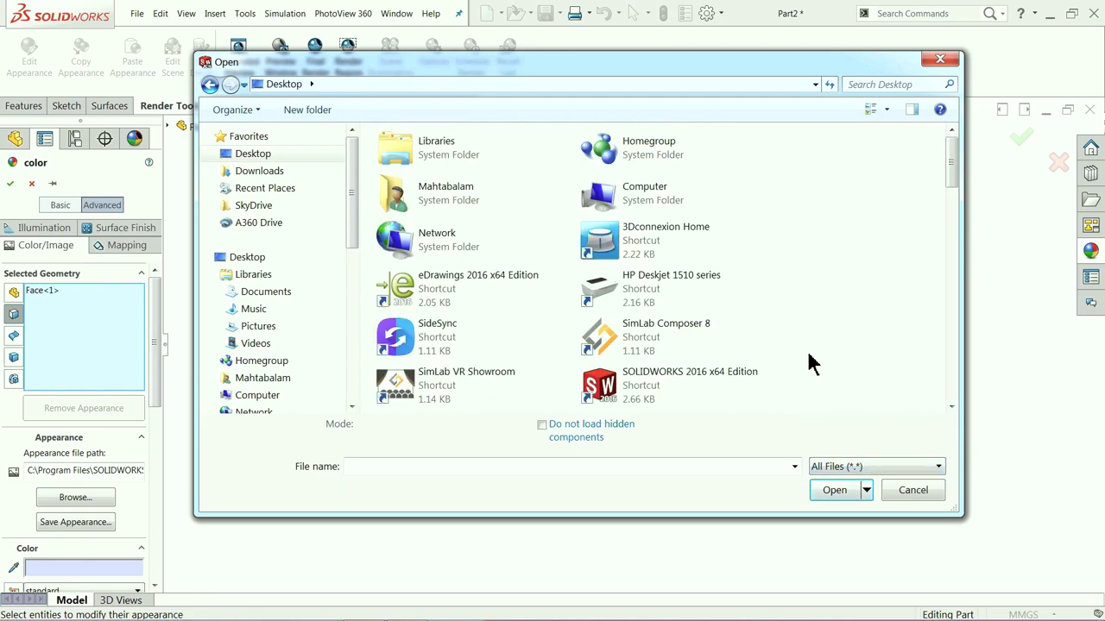
scroll(866, 298, down, 10)
scroll(828, 309, up, 5)
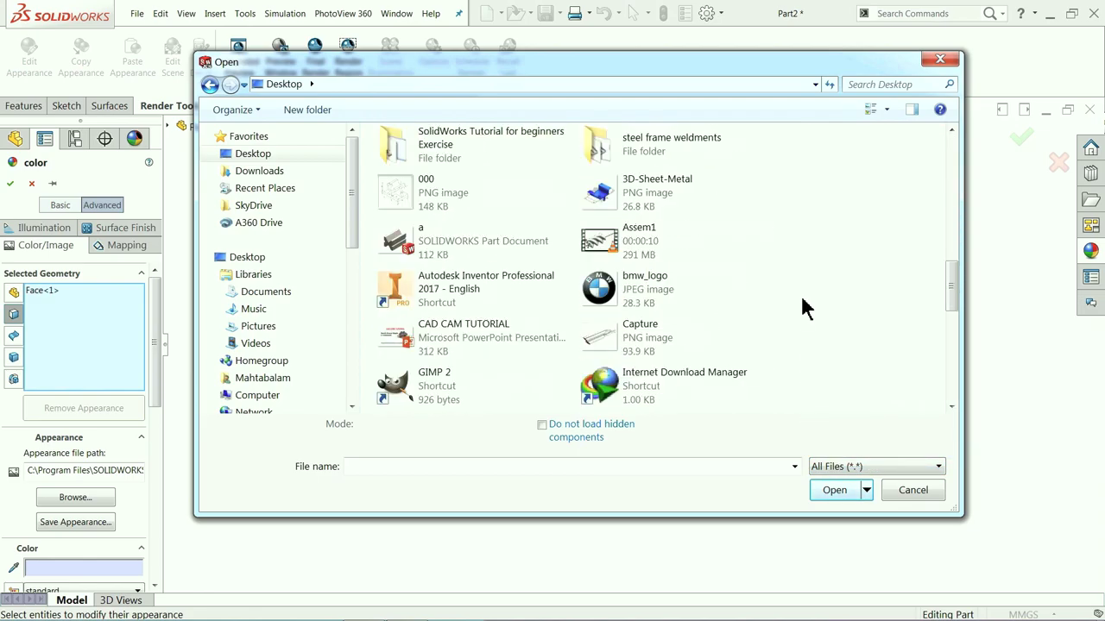
click(663, 292)
click(820, 481)
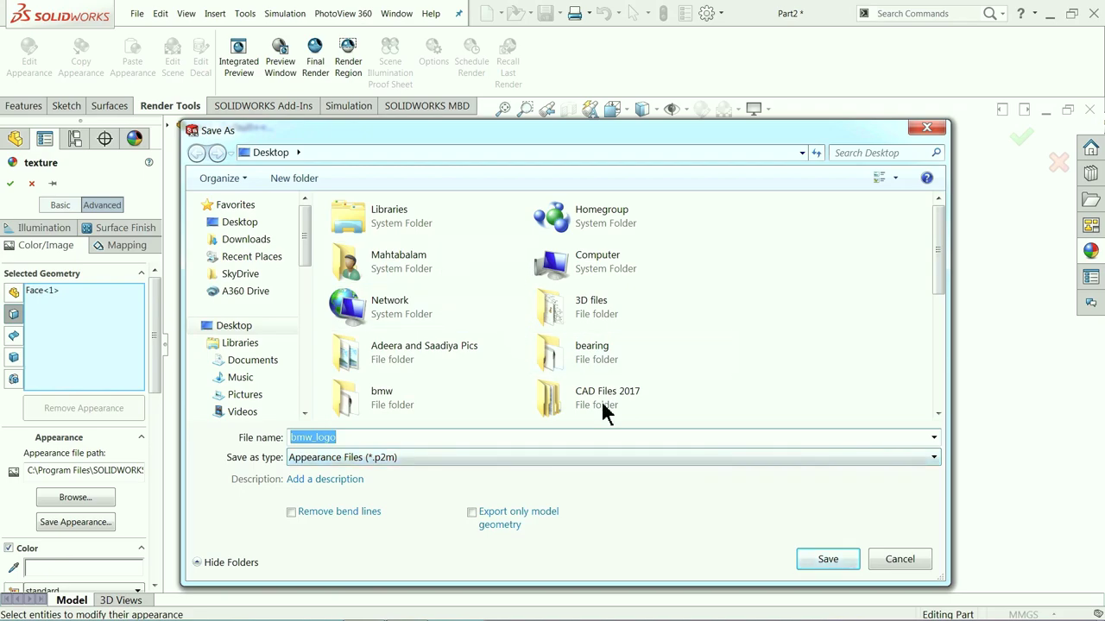
click(830, 560)
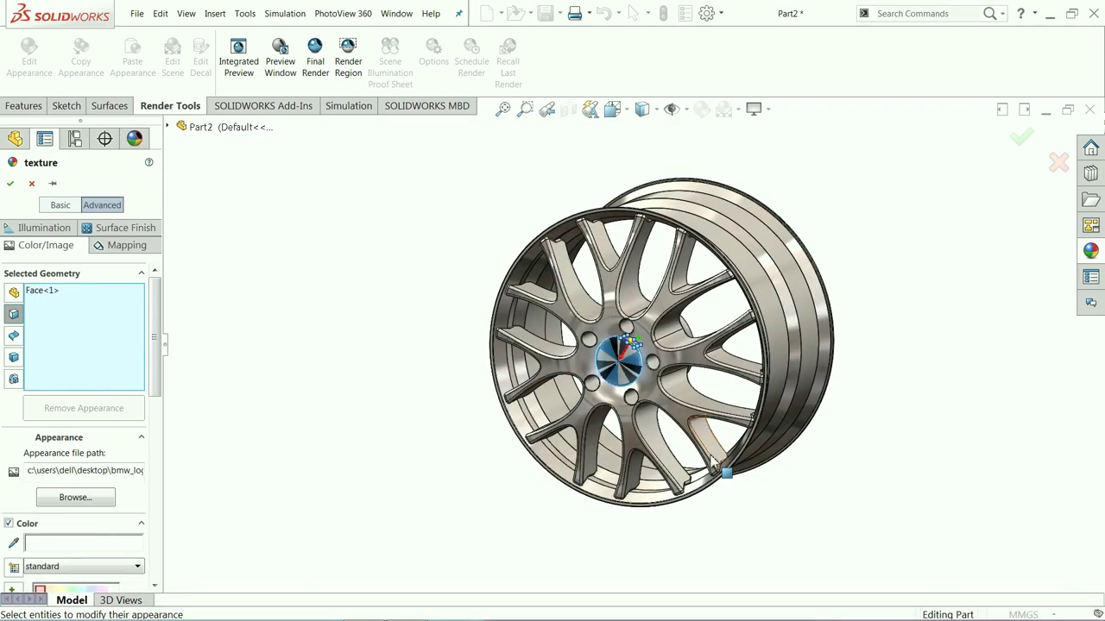
Set the mapping of the logo texture on the cap face to Projection
click(130, 248)
scroll(153, 406, down, 5)
click(64, 372)
click(54, 399)
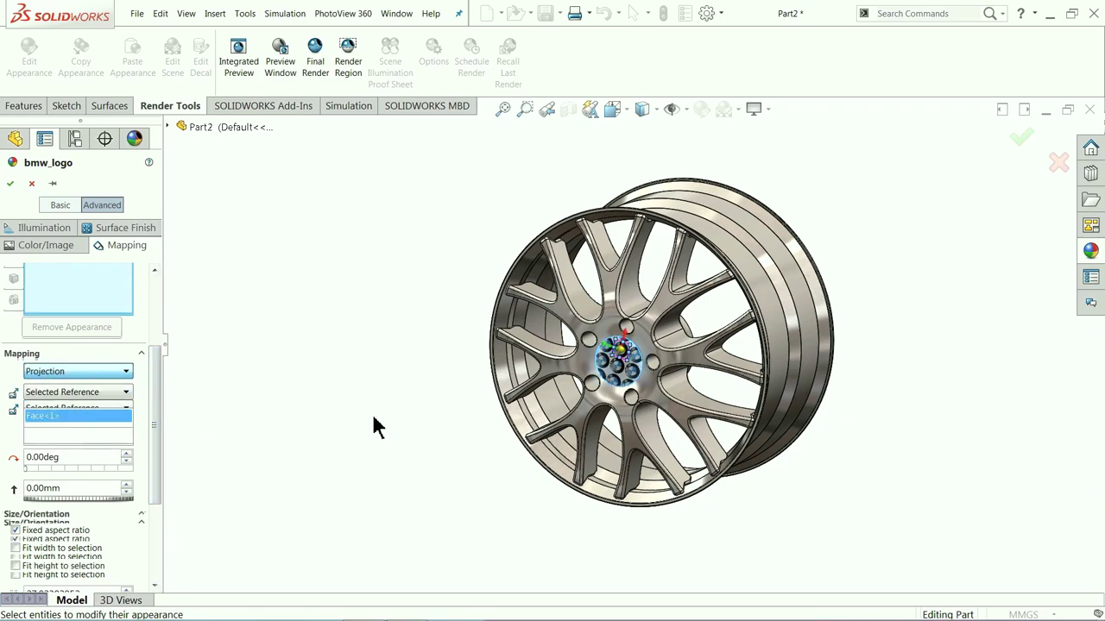
scroll(570, 341, down, 10)
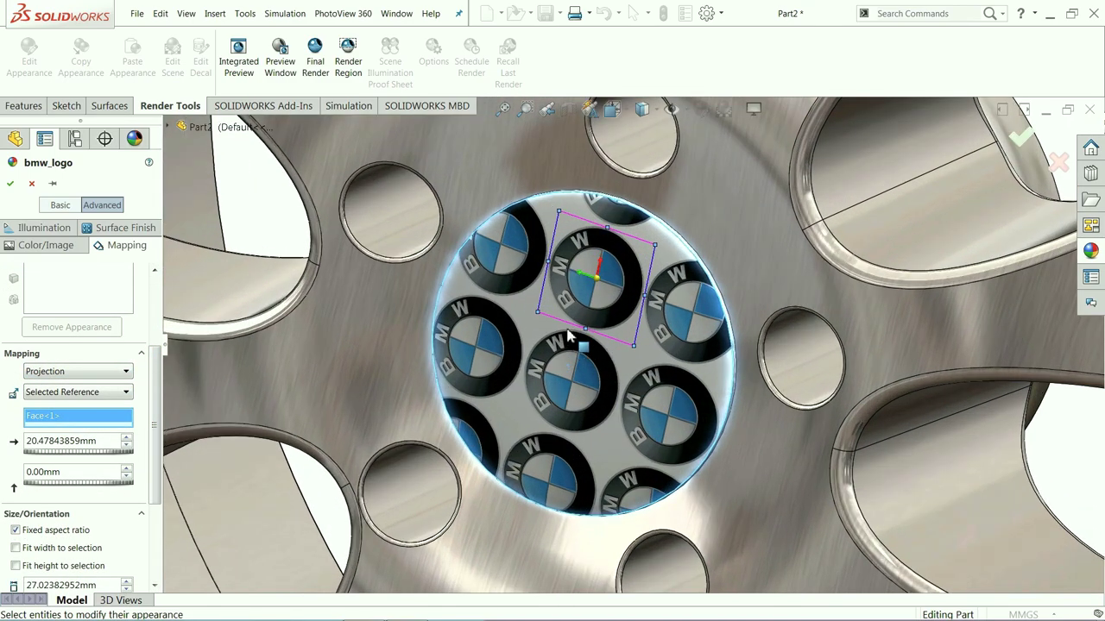
Centre one logo of the mapped texture on the cap face and enlarge it to about 77 mm wide
drag(593, 309, 583, 377)
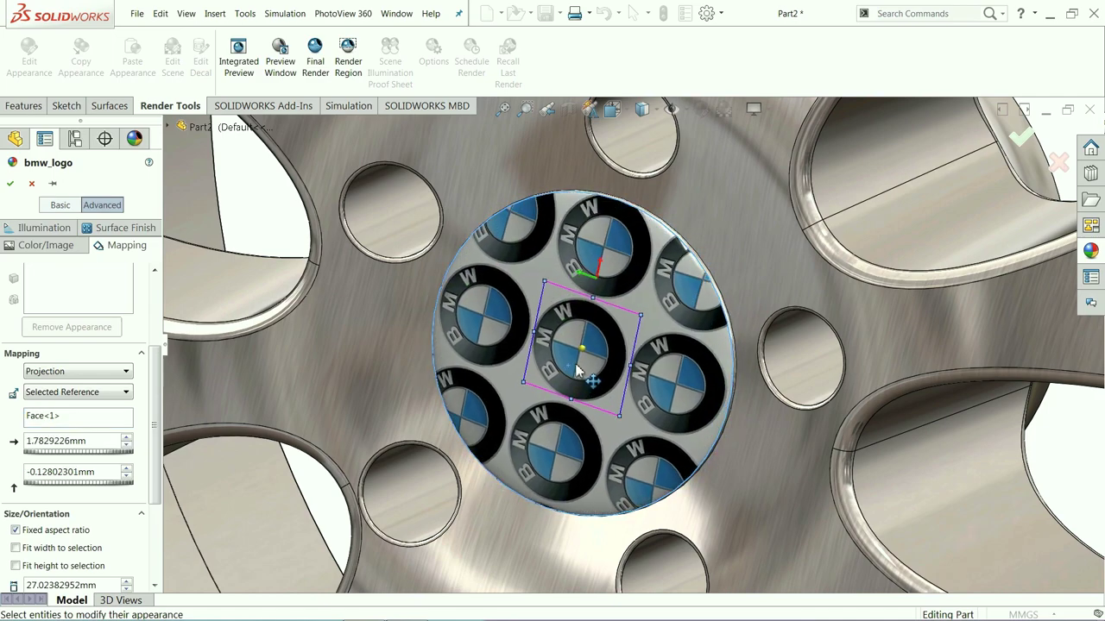
drag(646, 317, 794, 227)
drag(701, 304, 627, 363)
drag(725, 289, 774, 244)
drag(706, 353, 653, 360)
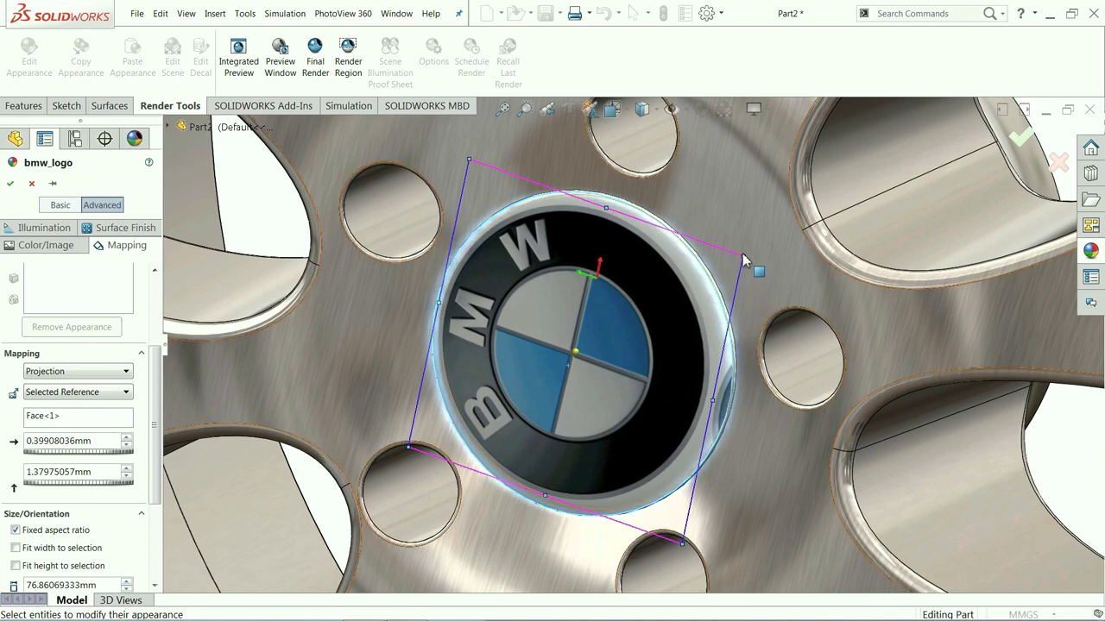
Enlarge the logo texture to about 83 mm wide so its black ring fills the cap face, and recentre it
drag(739, 255, 766, 245)
drag(662, 345, 657, 346)
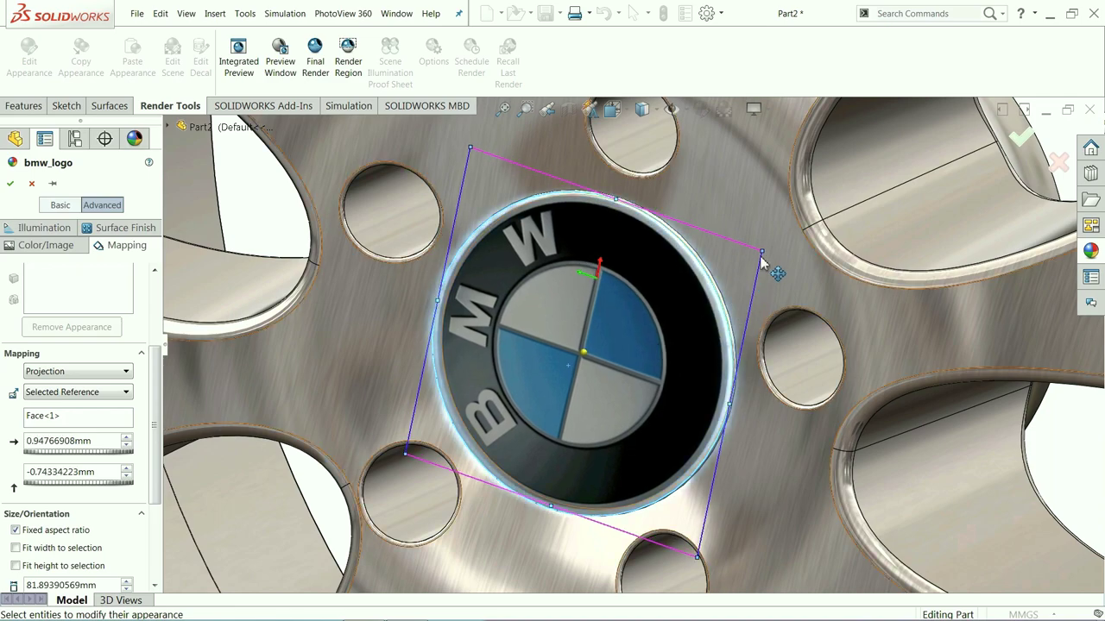
drag(762, 253, 768, 248)
drag(656, 371, 654, 371)
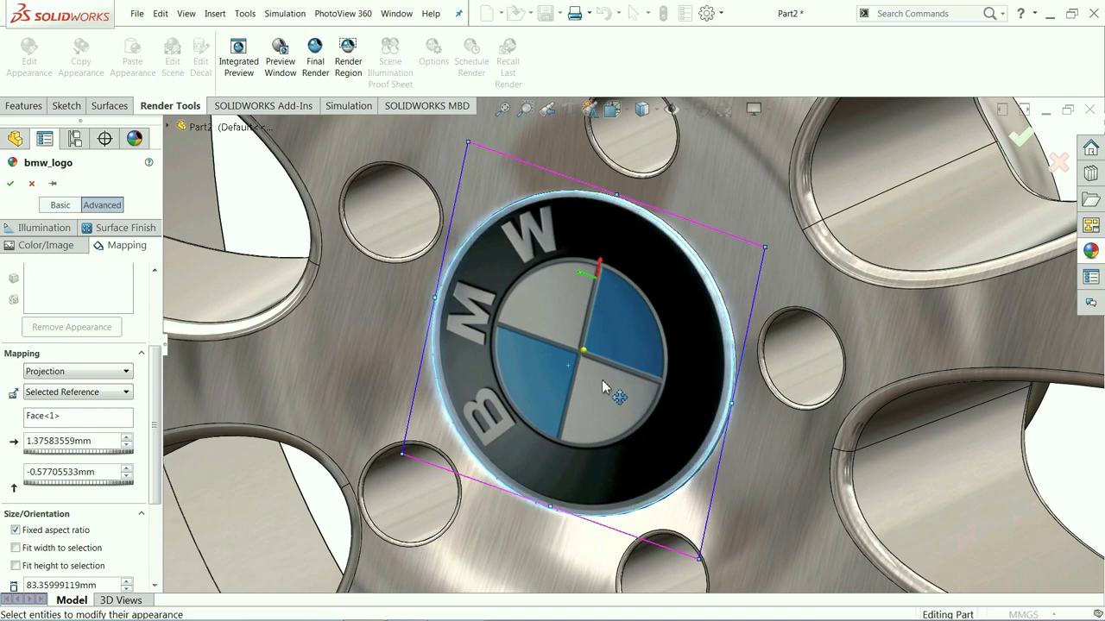
Rotate the logo until the BMW lettering reads upright, enlarge it to about 84 mm, fine-tune its centring on the cap and accept the appearance
drag(583, 349, 587, 352)
scroll(587, 353, up, 3)
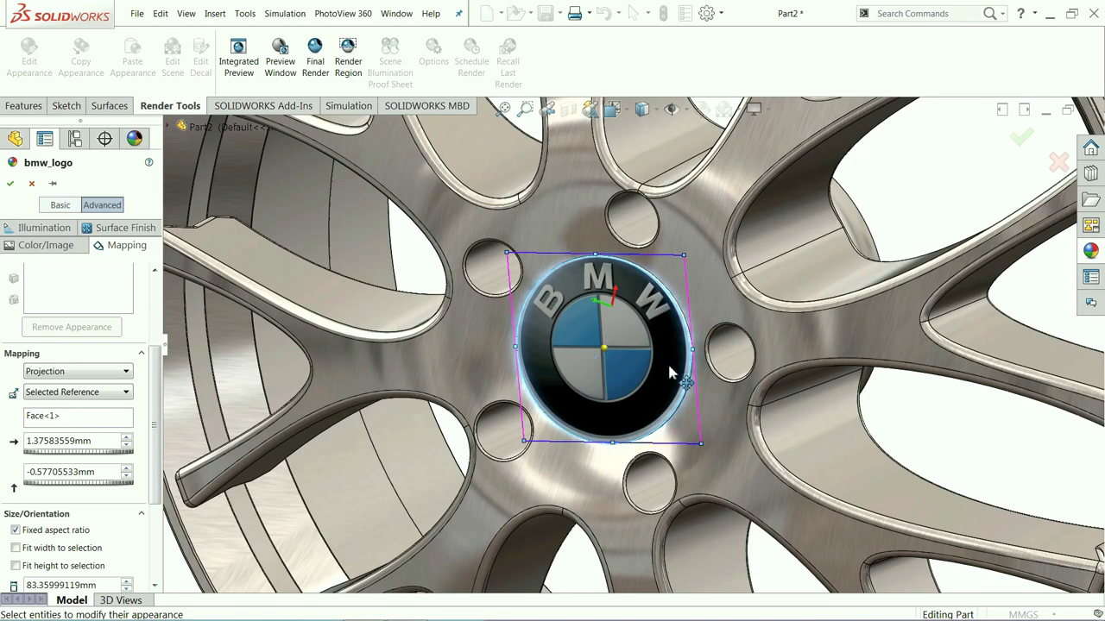
drag(634, 368, 633, 367)
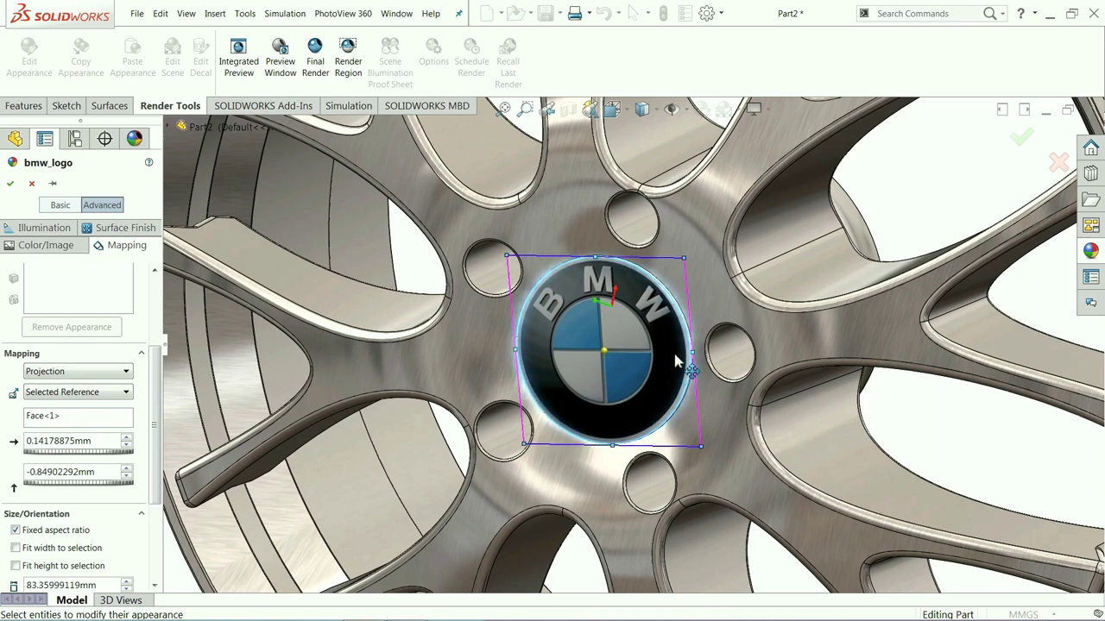
scroll(695, 365, down, 3)
drag(697, 347, 704, 348)
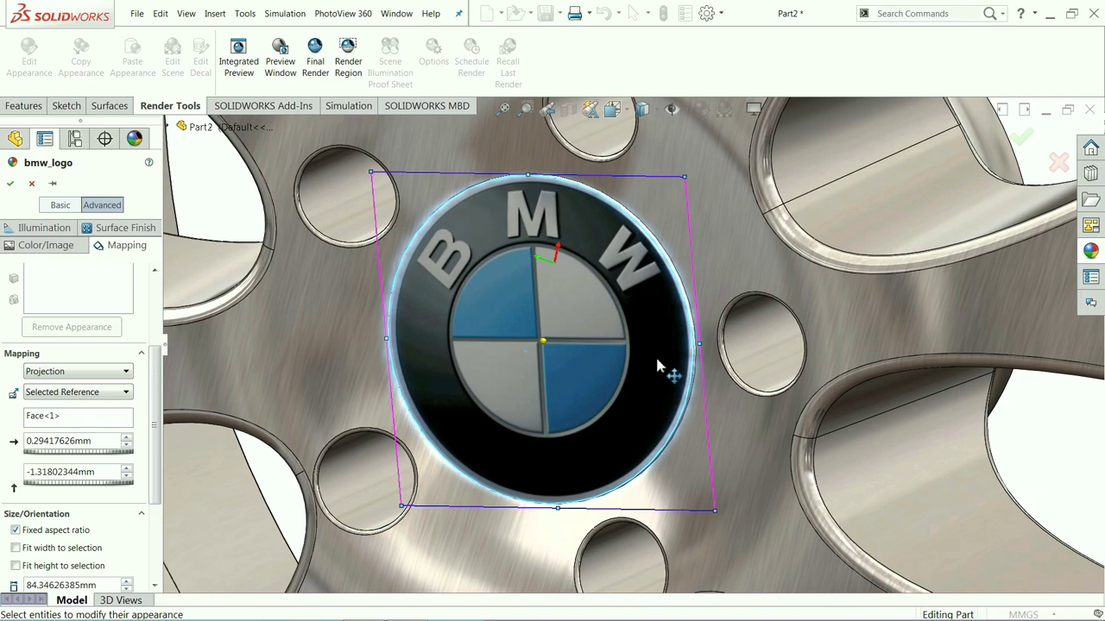
drag(656, 366, 660, 366)
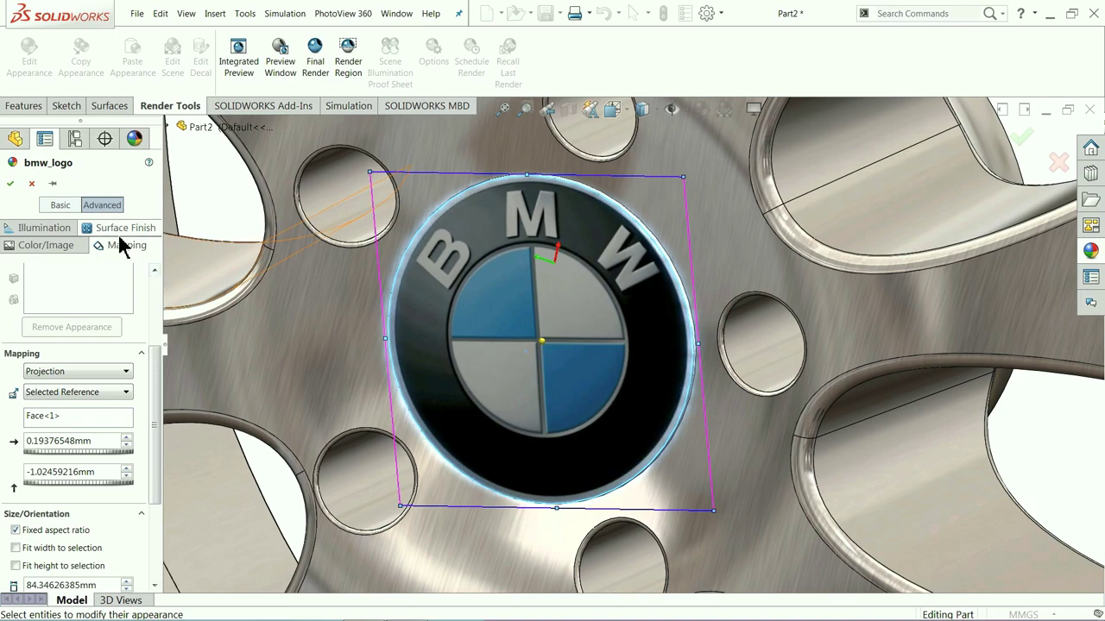
click(10, 183)
Examine the whole wheel rim with its BMW center cap from the front and from an angled view
key(f)
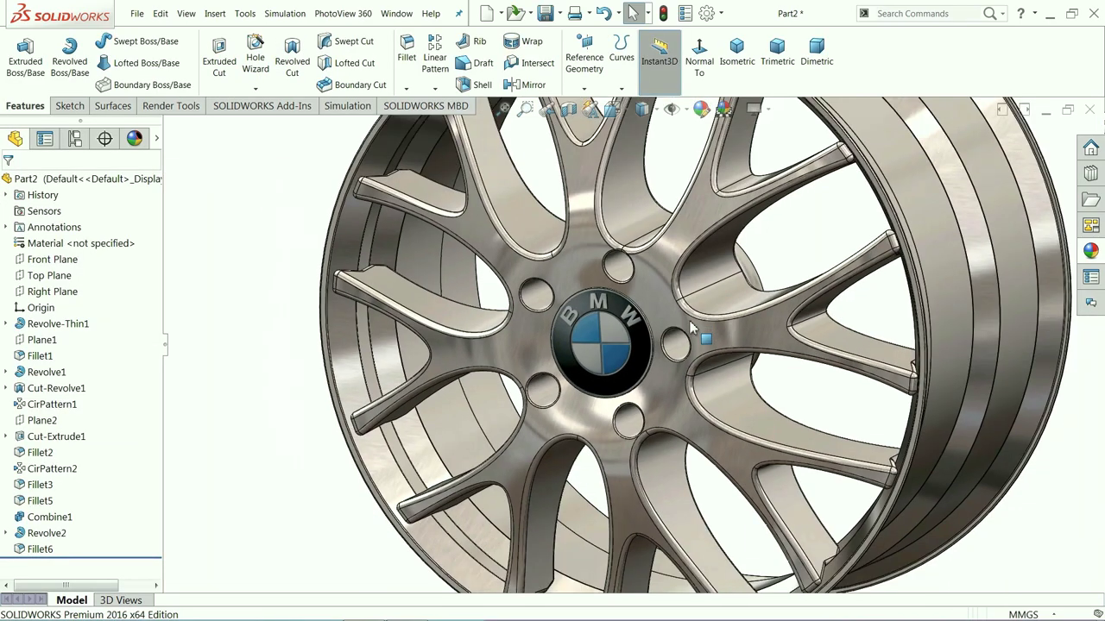
middle_drag(389, 366, 413, 399)
key(ctrl+1)
scroll(499, 360, down, 5)
middle_drag(499, 361, 643, 293)
scroll(643, 293, up, 2)
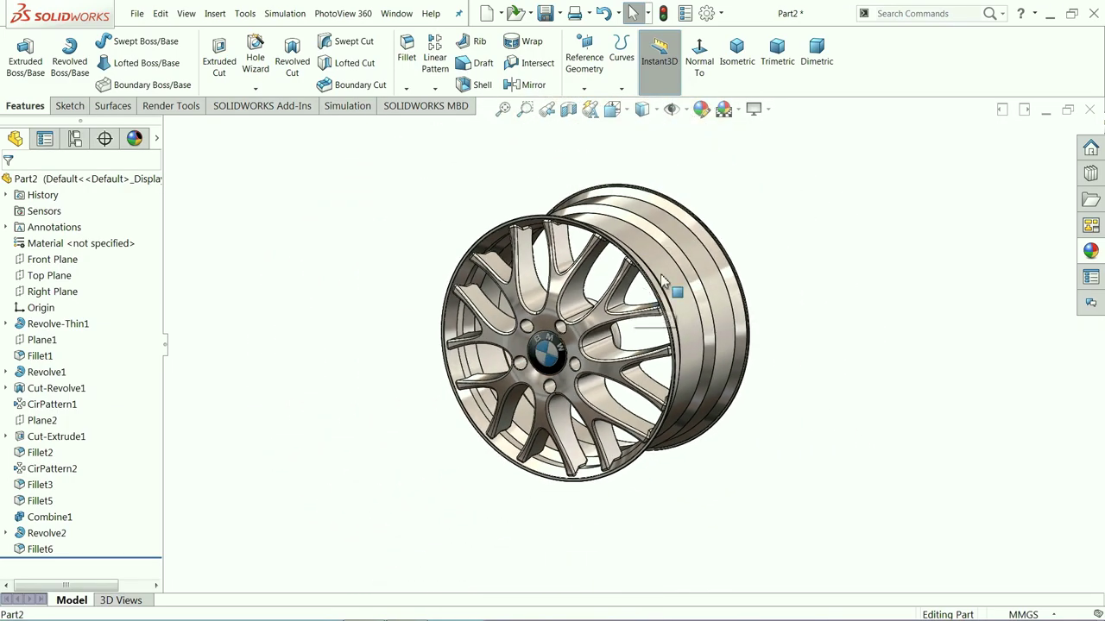
scroll(643, 294, down, 2)
mouse_move(623, 380)
middle_down()
mouse_move(635, 316)
mouse_move(604, 320)
mouse_move(670, 304)
mouse_move(570, 380)
mouse_move(583, 388)
mouse_move(636, 338)
mouse_move(639, 313)
mouse_move(630, 362)
middle_up()
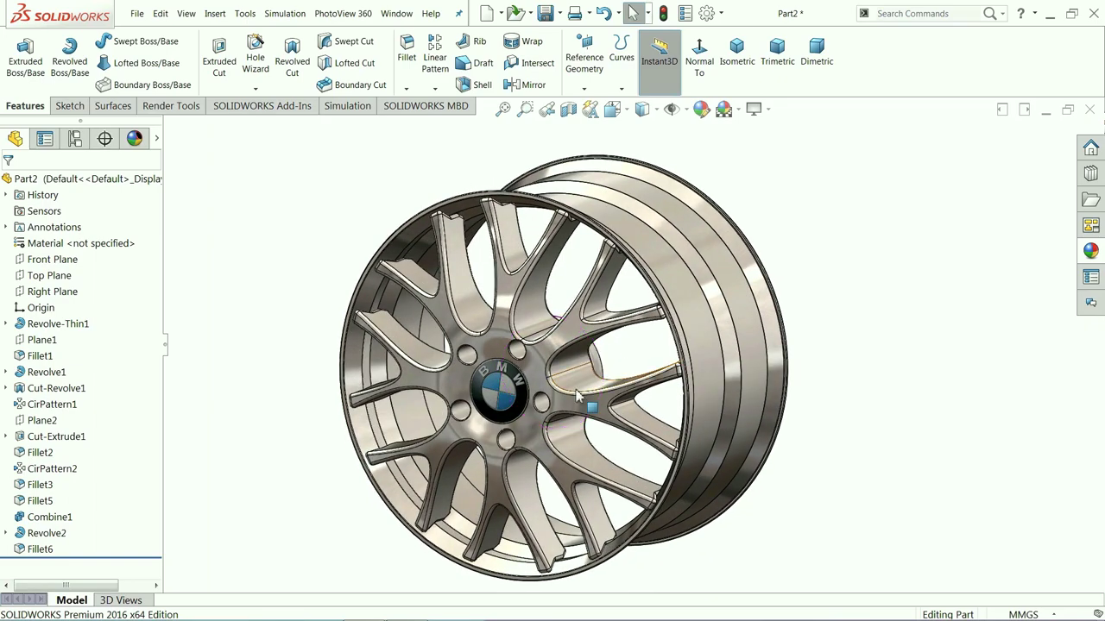